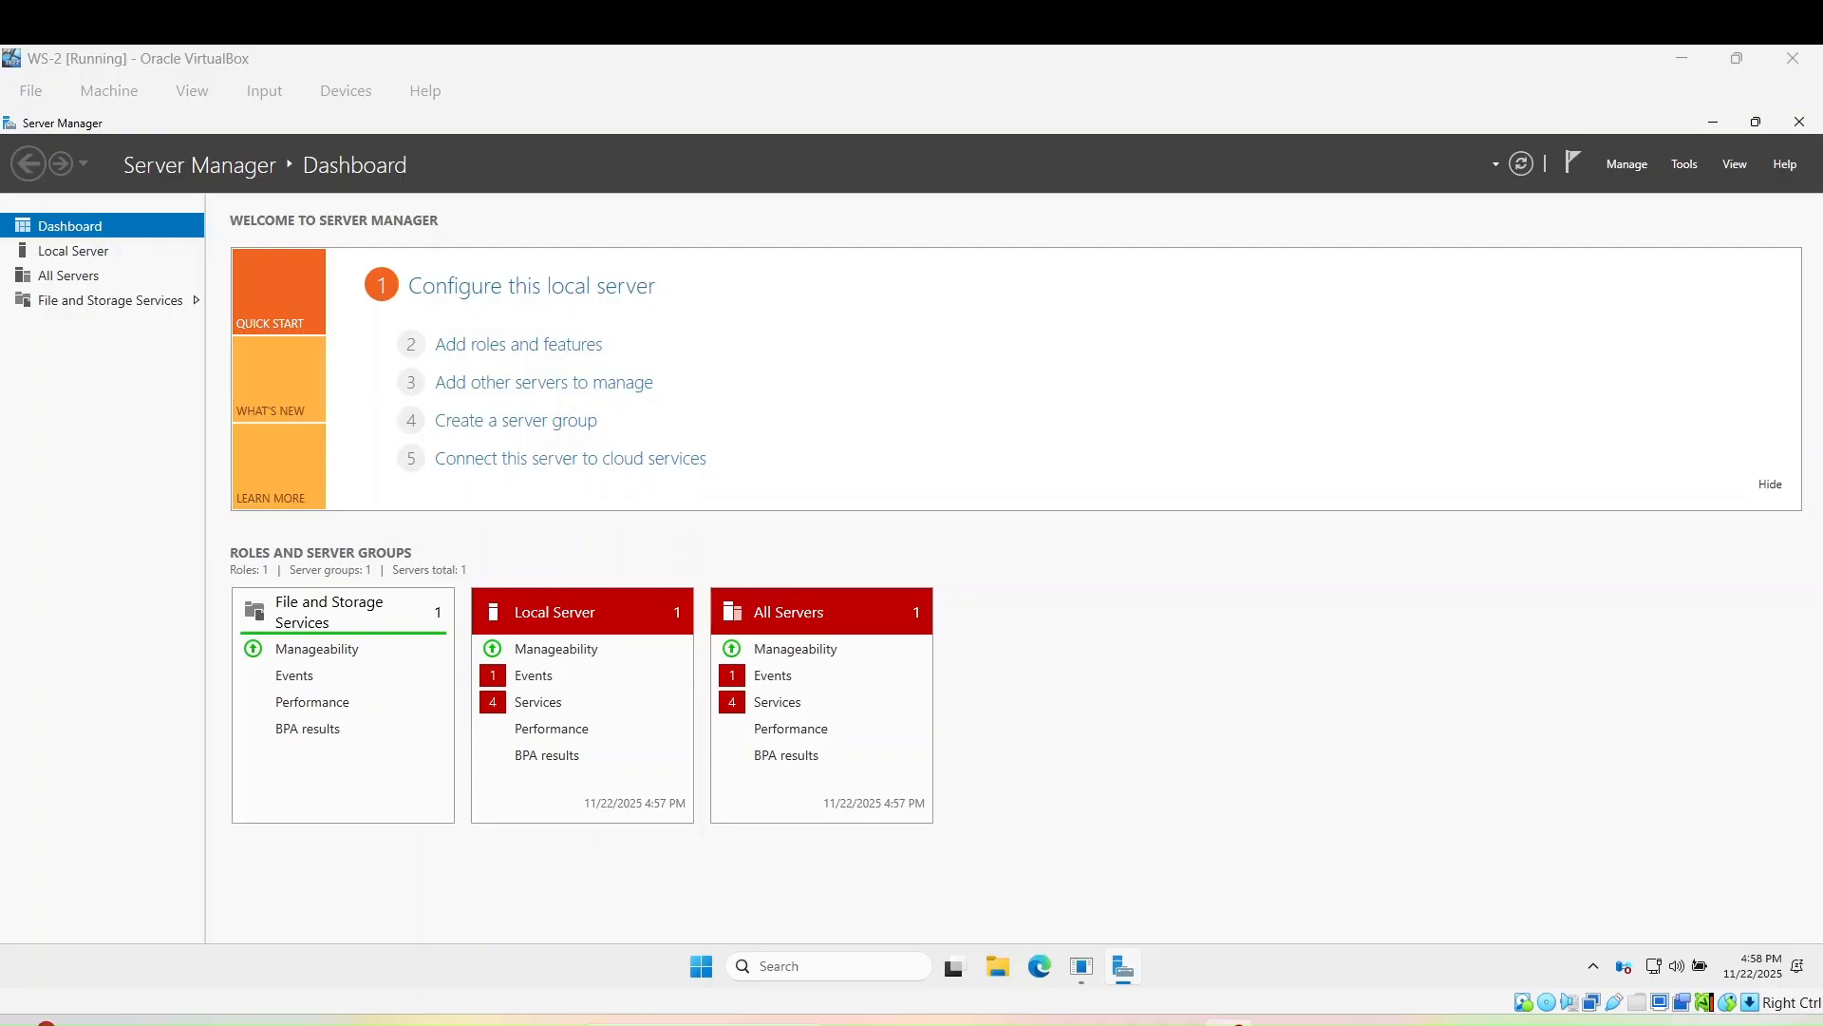
- Install the Active Directory Domain Services role and its management features on WS-2 with role-based installation
{"action": "left_click", "coordinate": [544, 359]}
{"action": "left_click", "coordinate": [548, 345]}
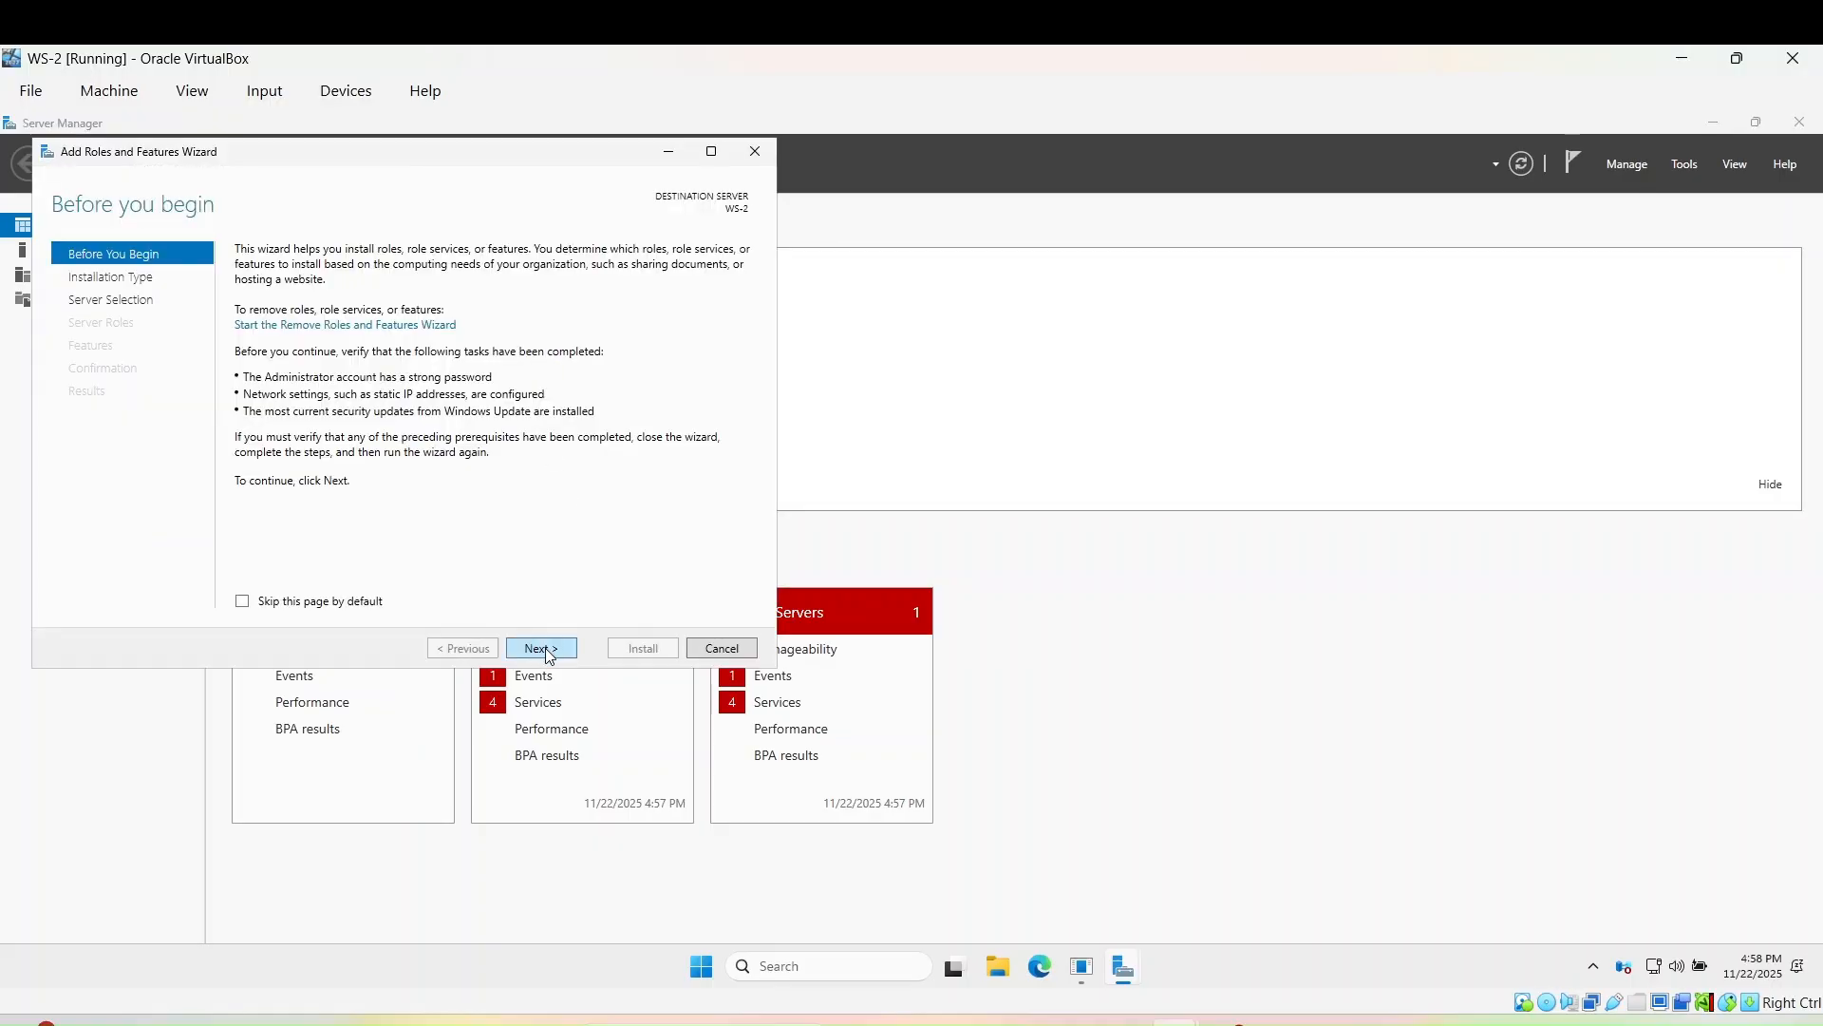
{"action": "left_click", "coordinate": [546, 649]}
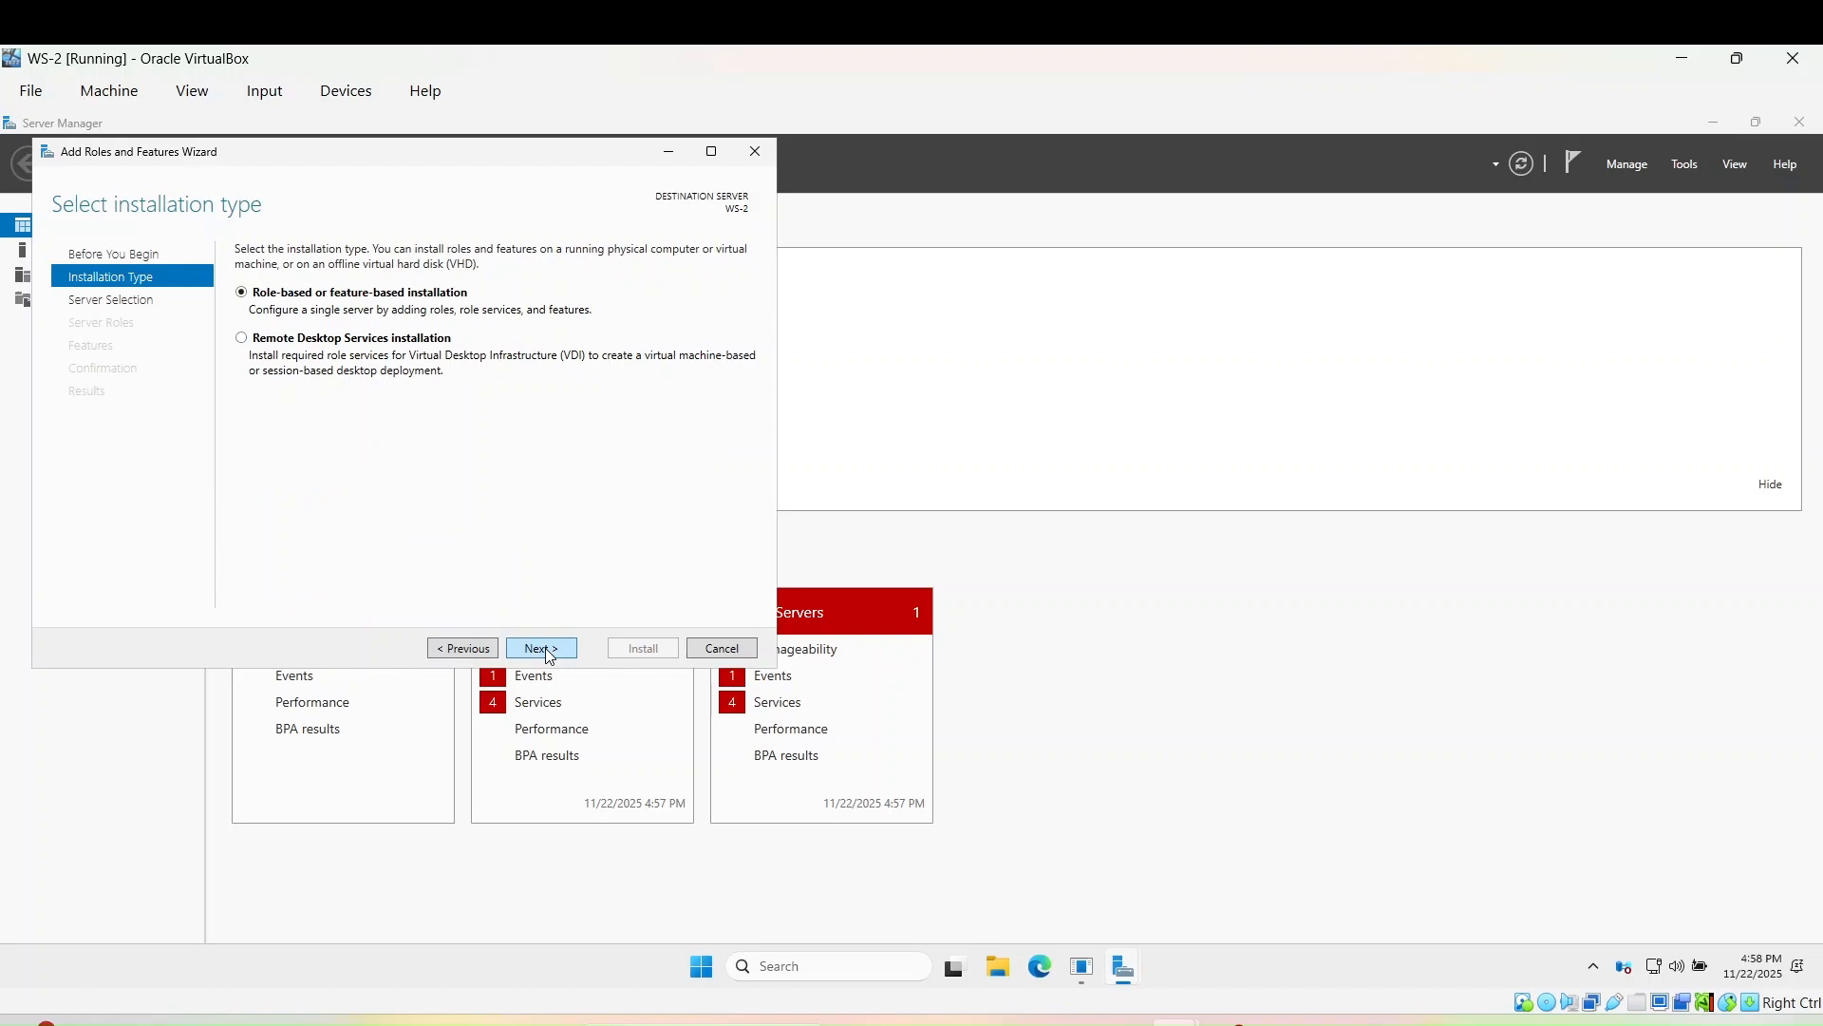
{"action": "left_click", "coordinate": [545, 648]}
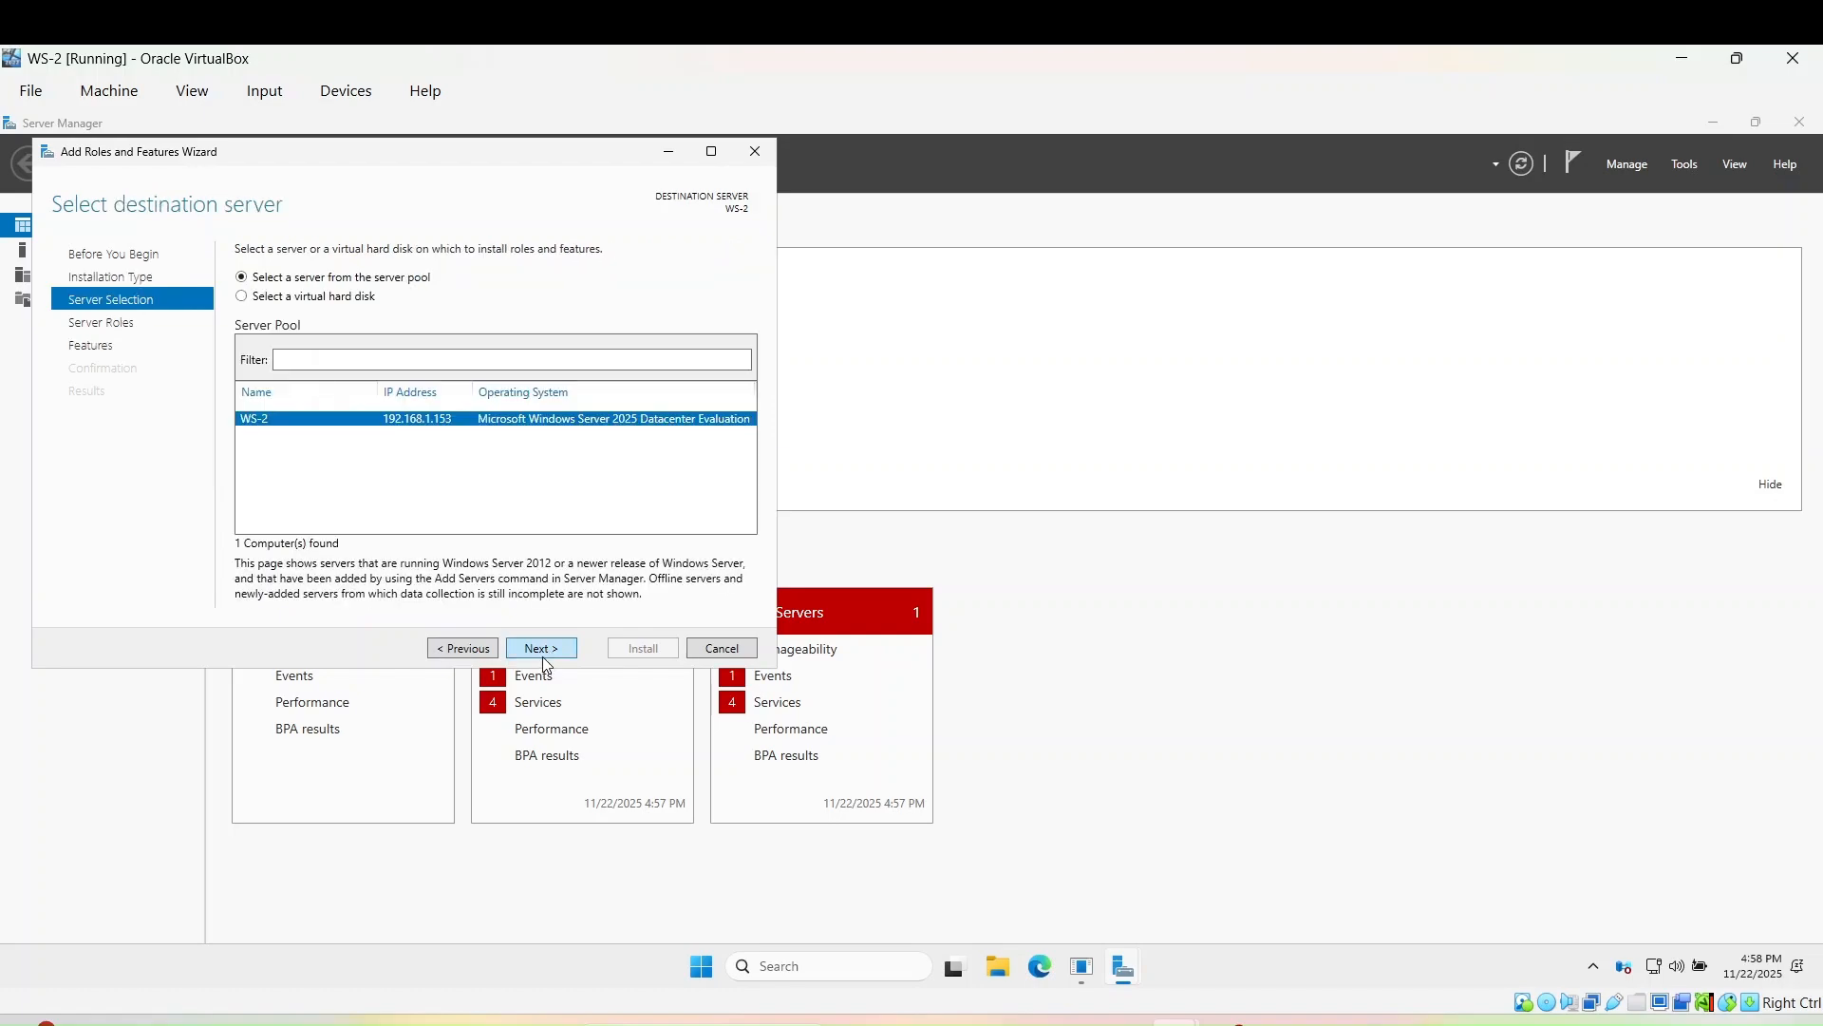
{"action": "left_click", "coordinate": [542, 649]}
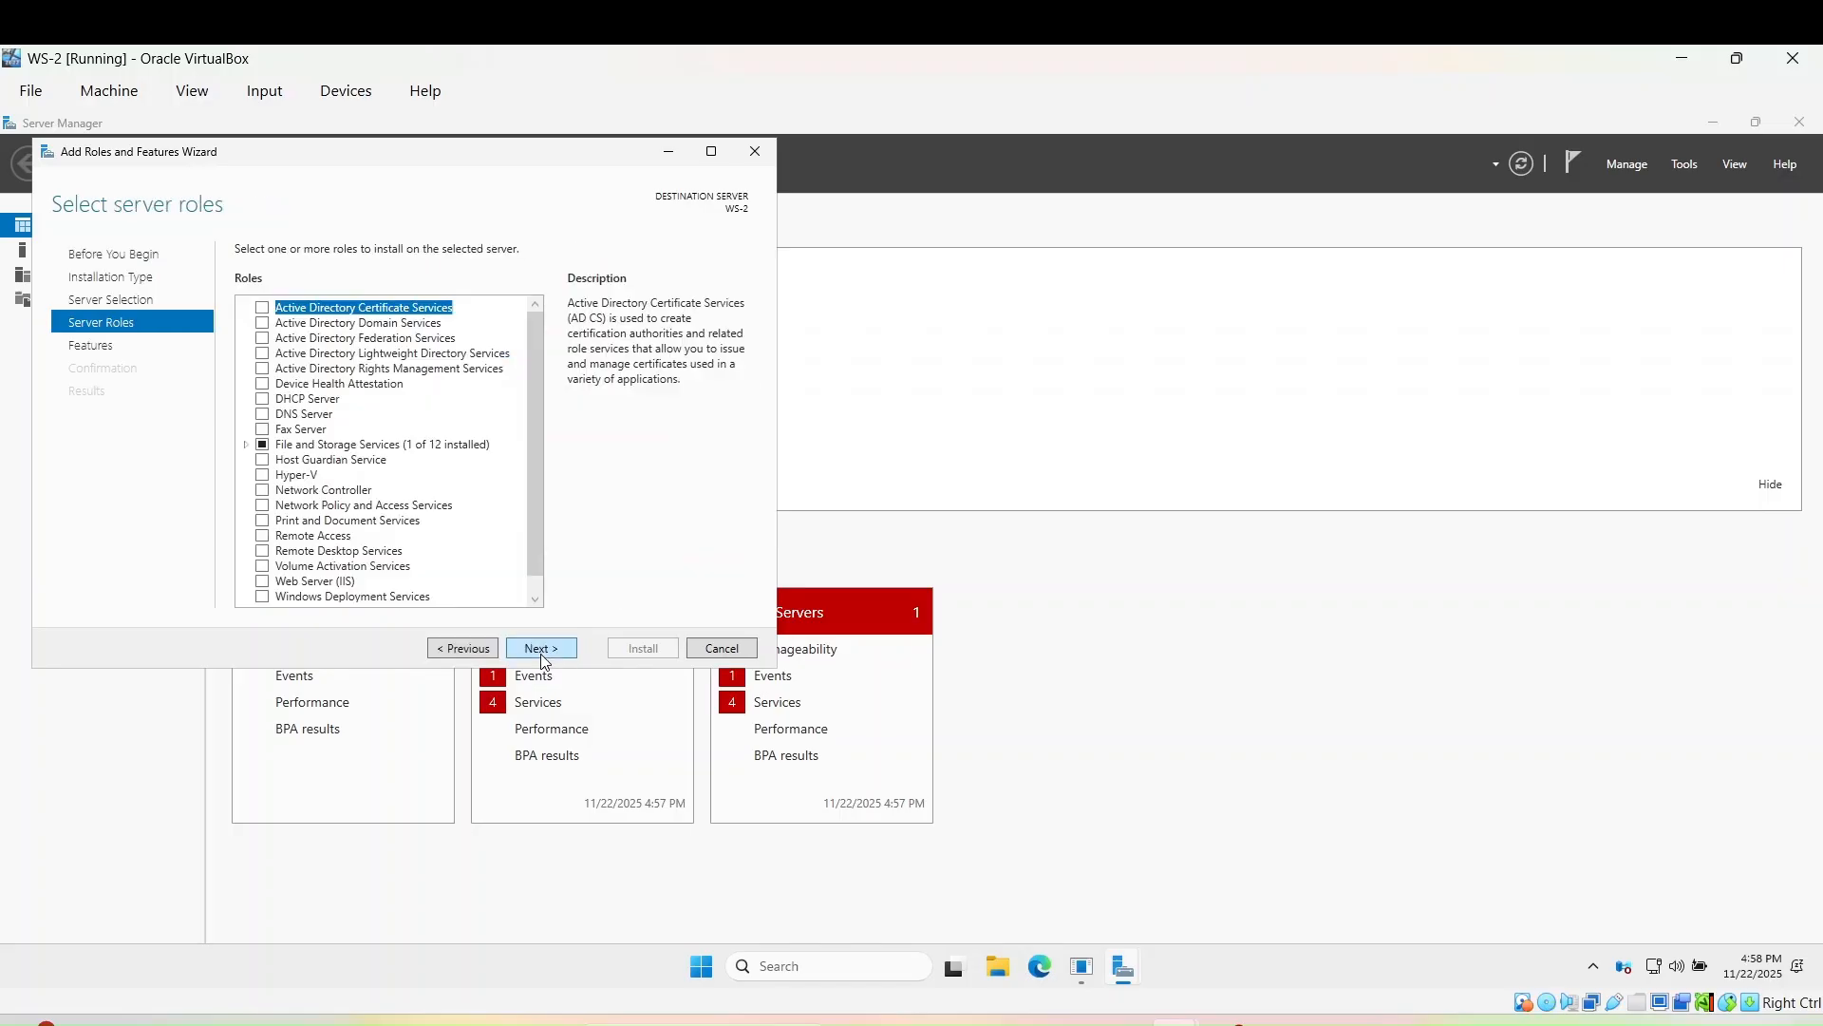
{"action": "left_click", "coordinate": [264, 324]}
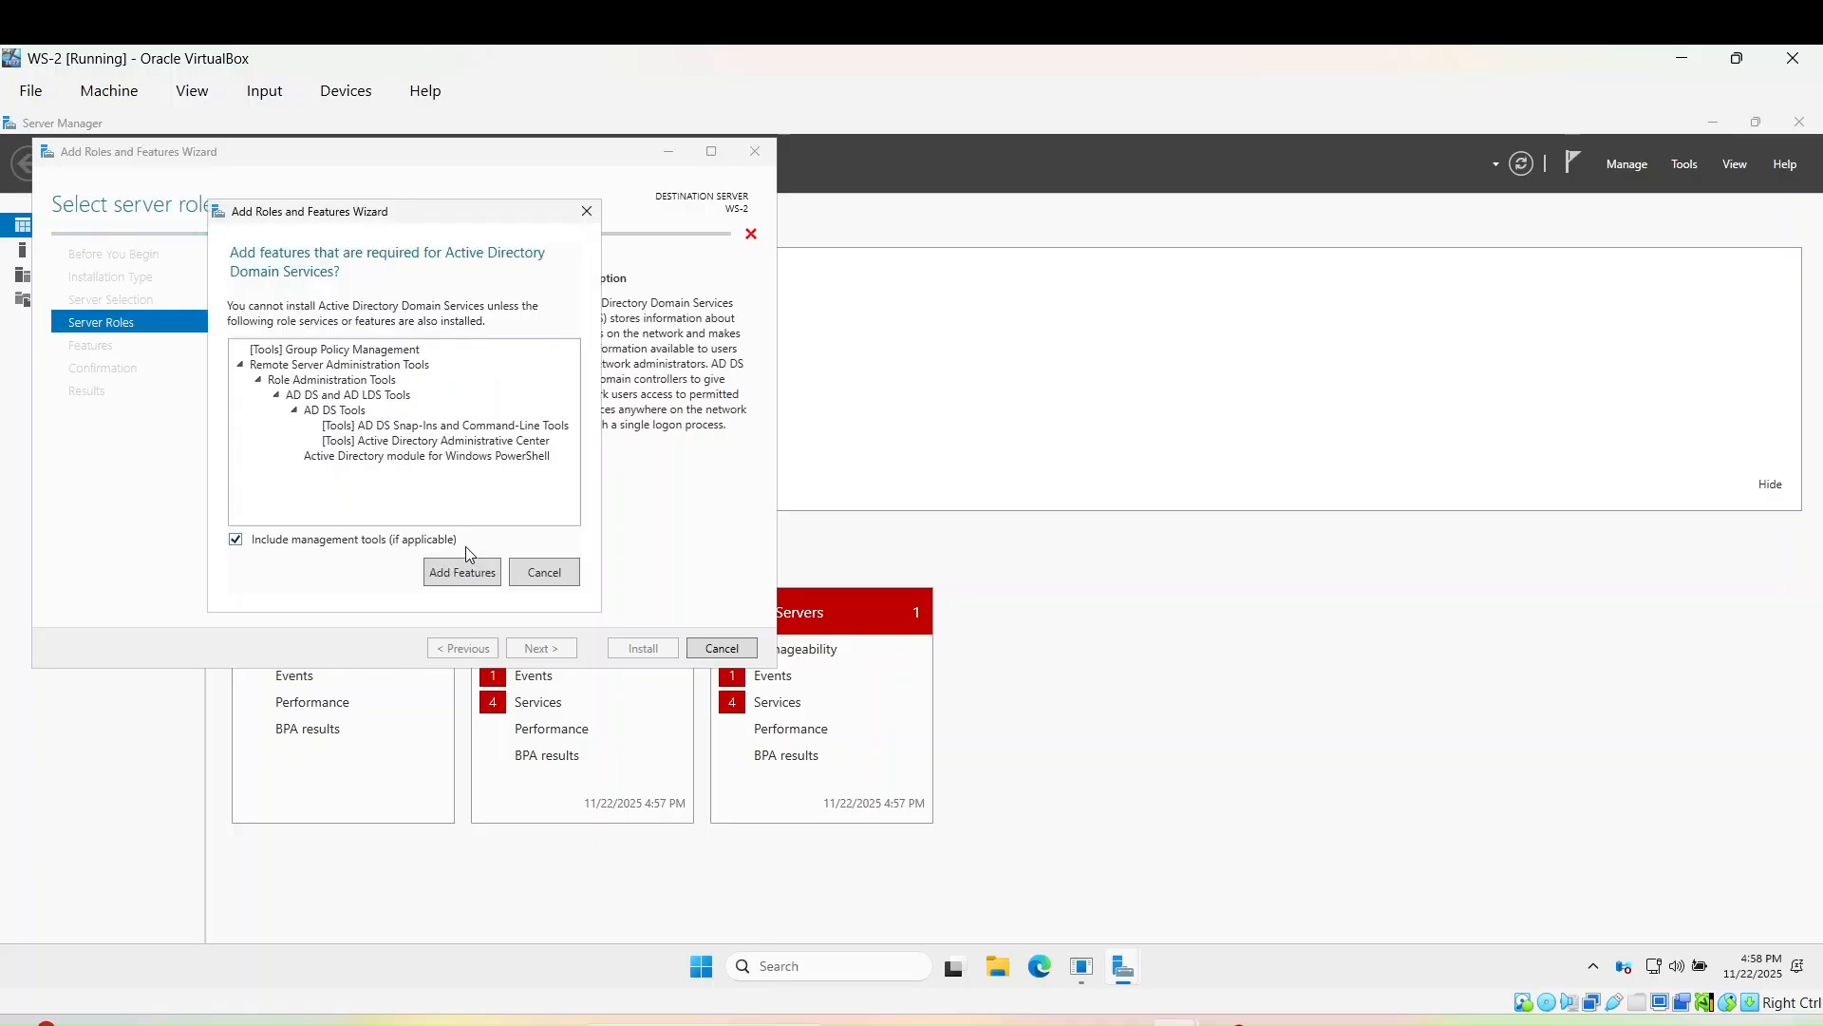
{"action": "left_click", "coordinate": [463, 580]}
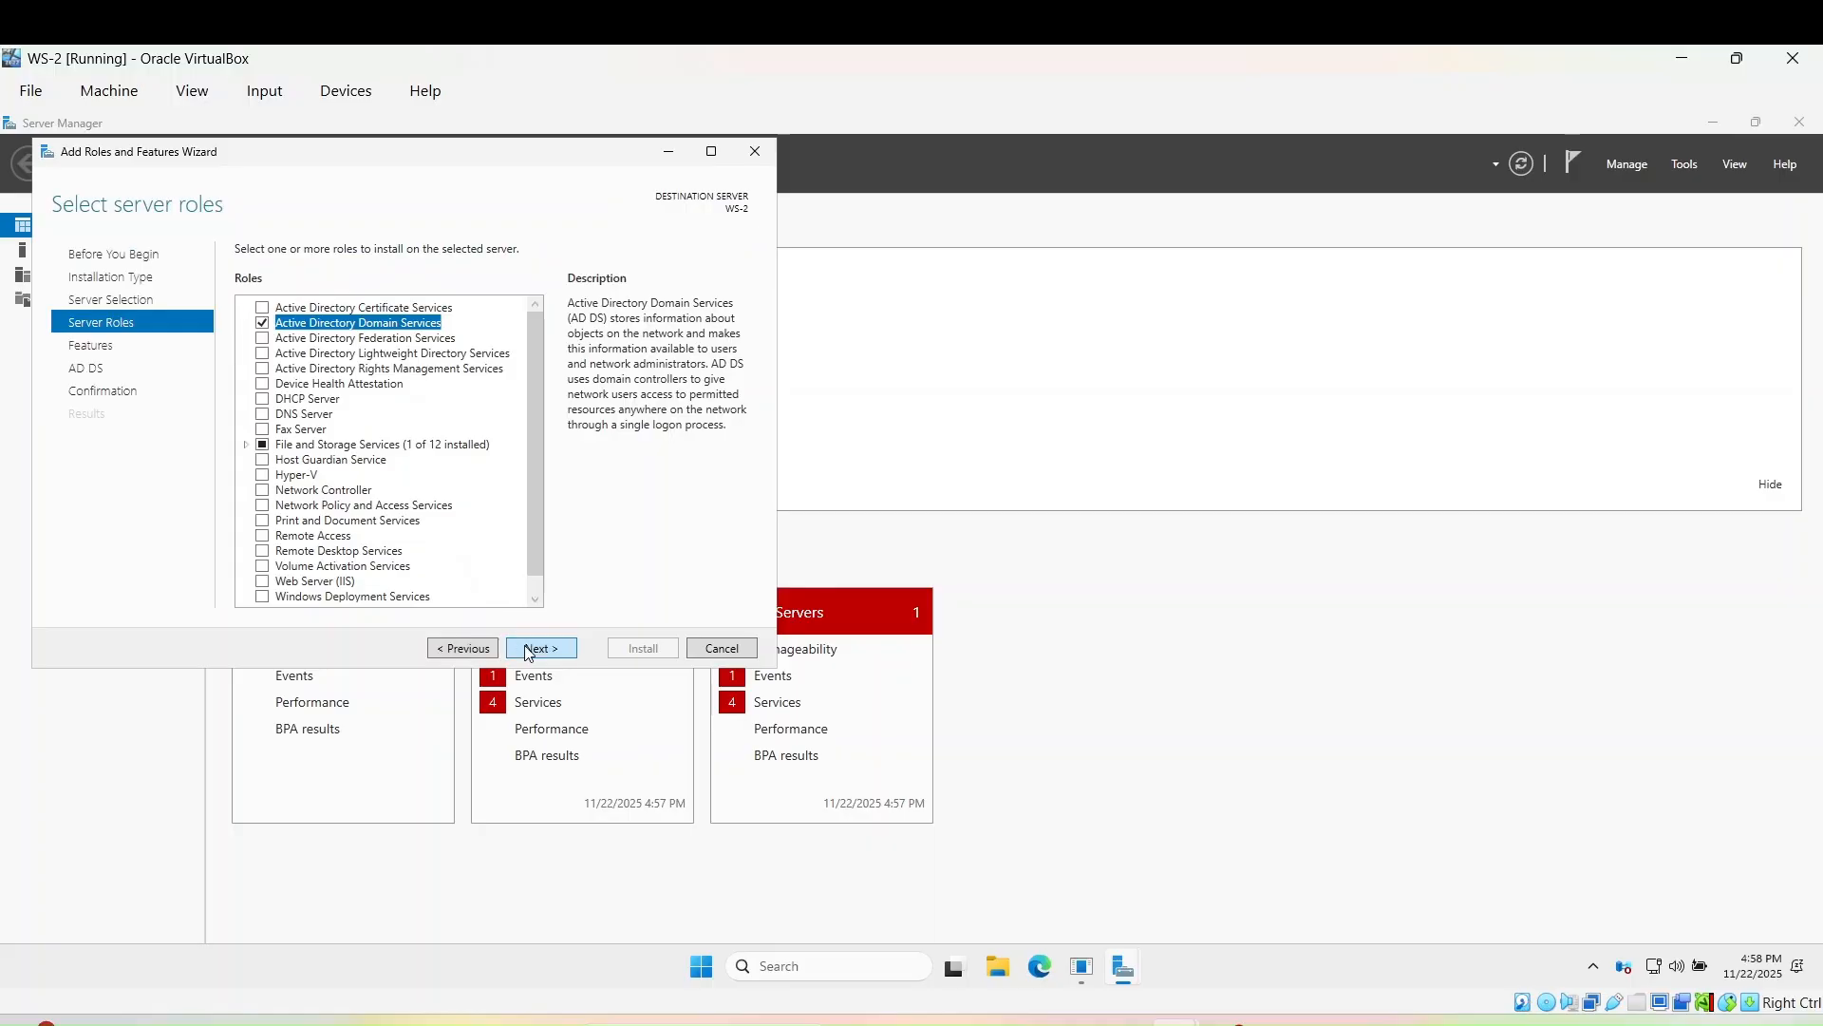
{"action": "left_click", "coordinate": [538, 649]}
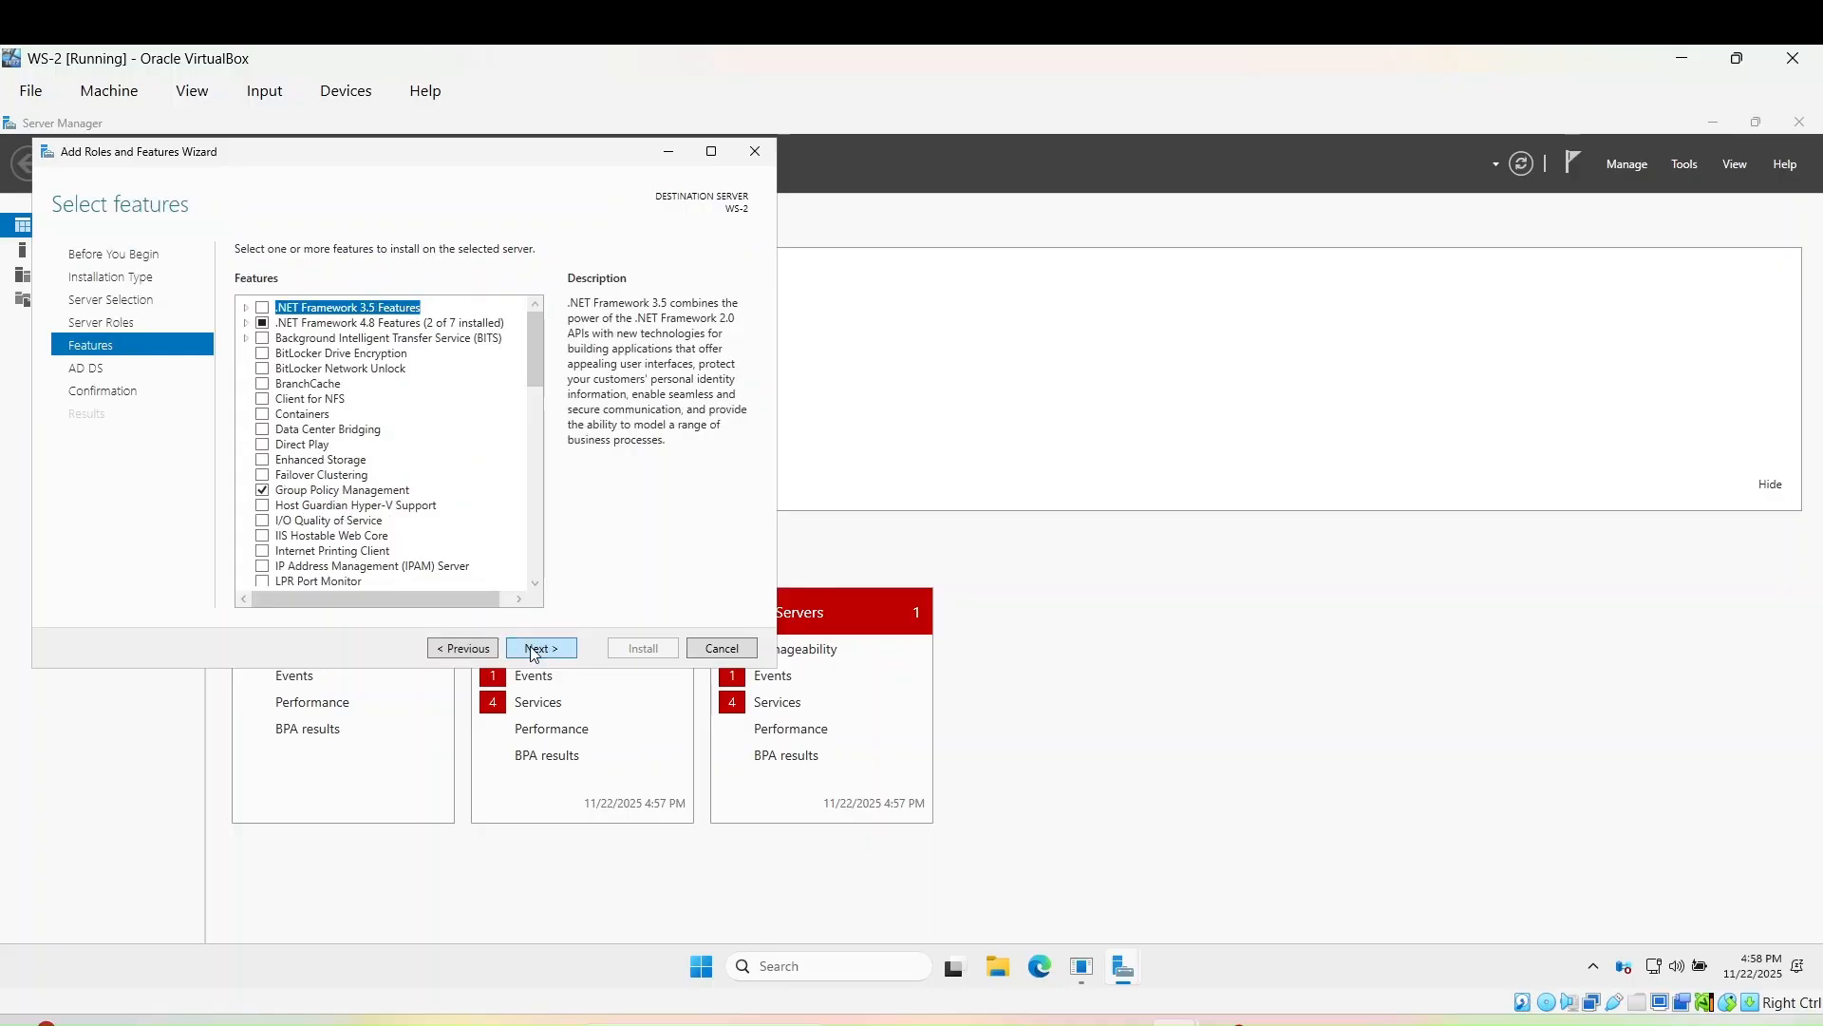
{"action": "left_click", "coordinate": [537, 649]}
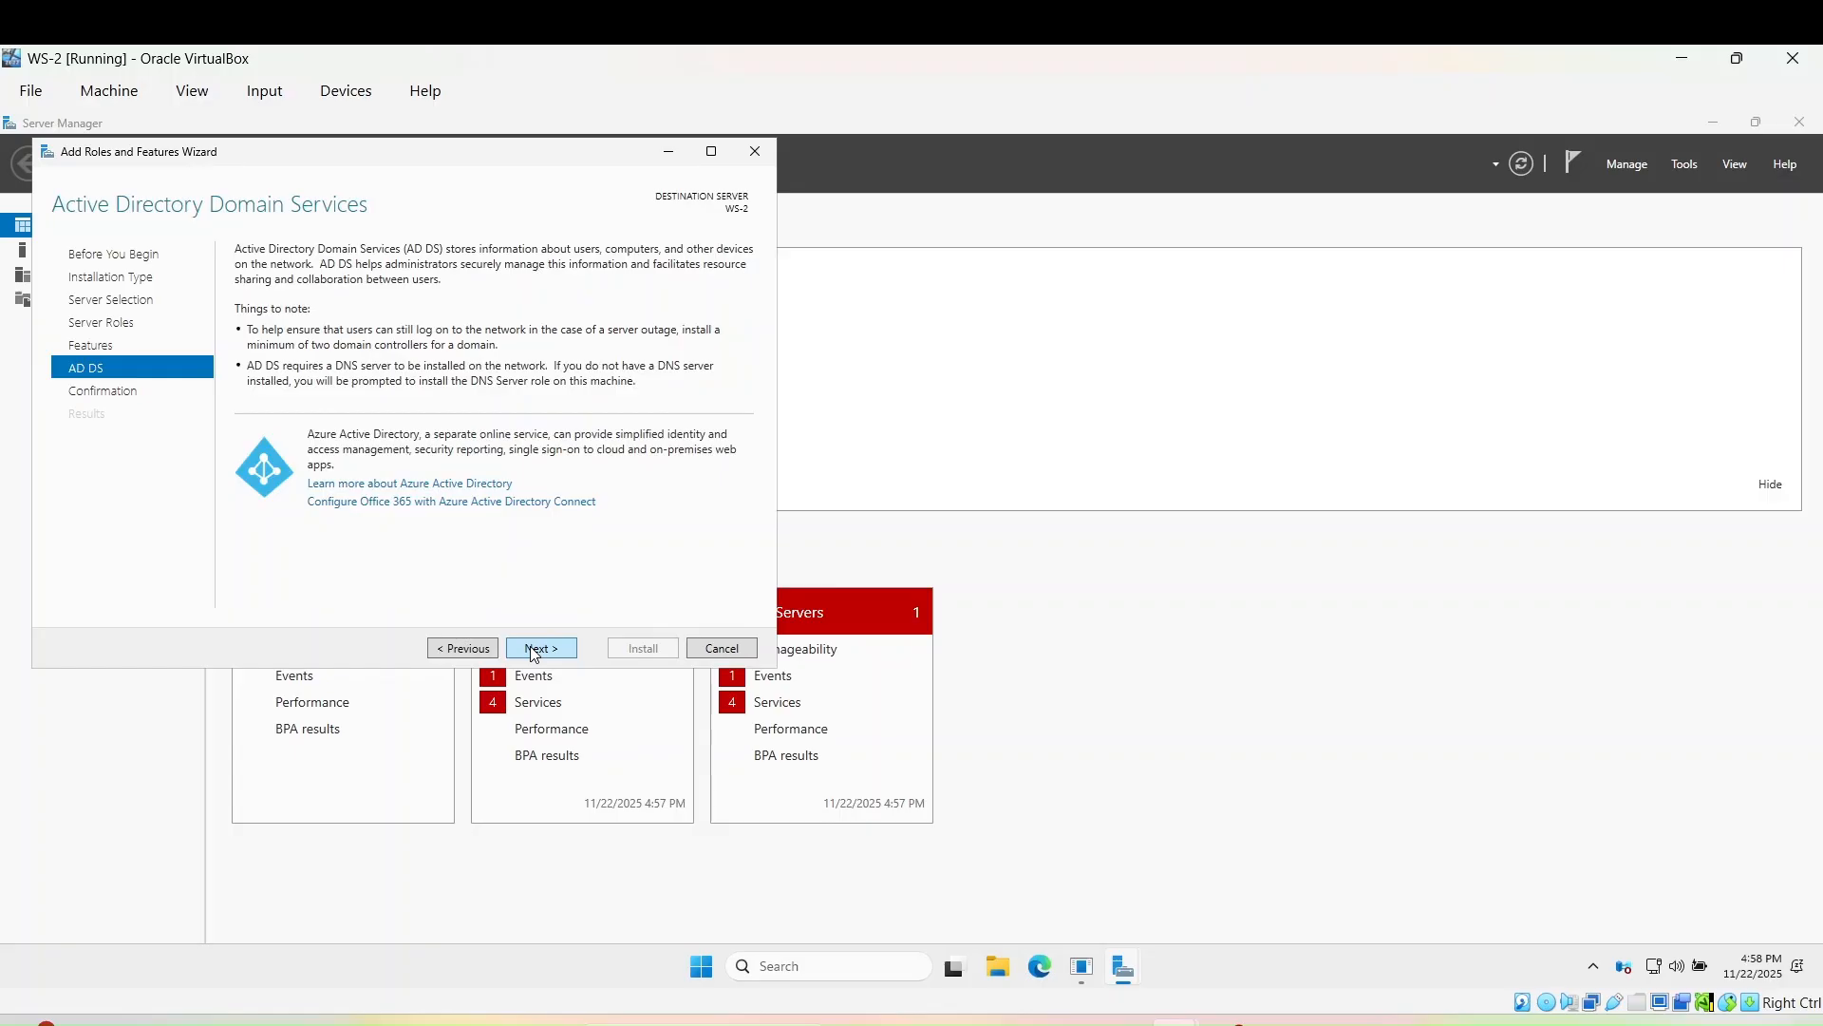
{"action": "left_click", "coordinate": [537, 649]}
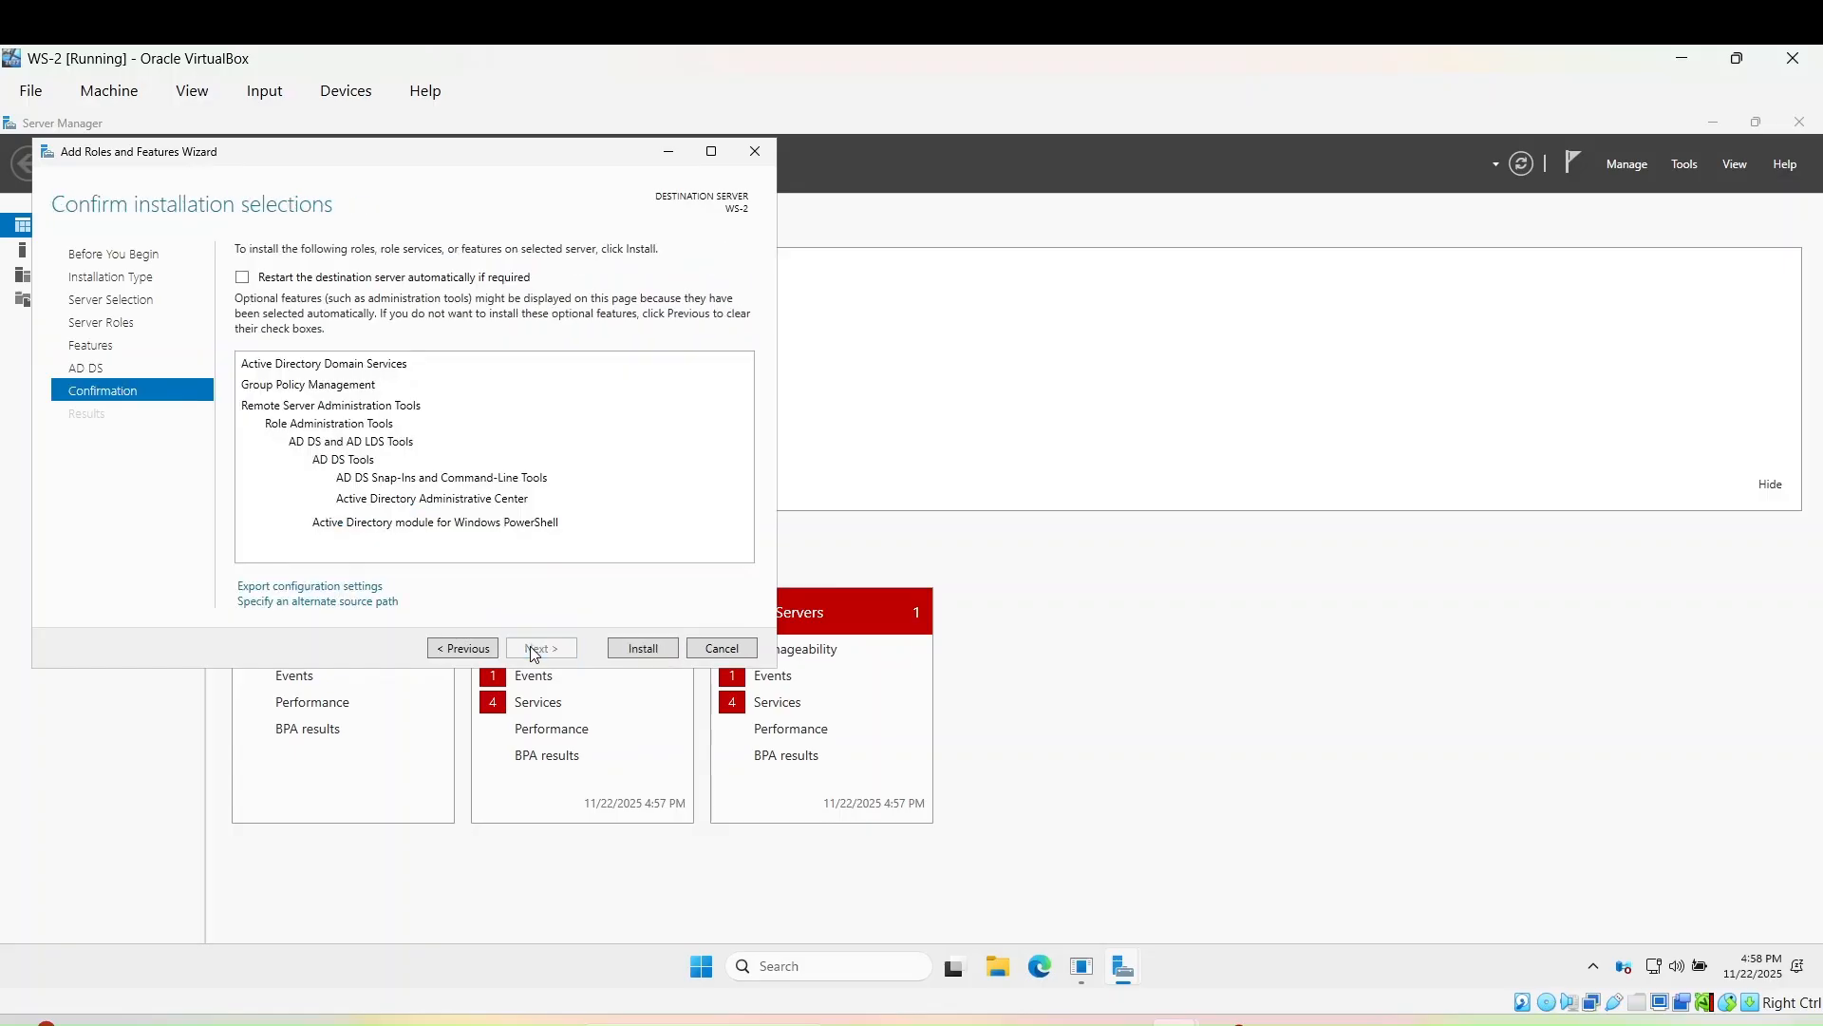
{"action": "left_click", "coordinate": [642, 649]}
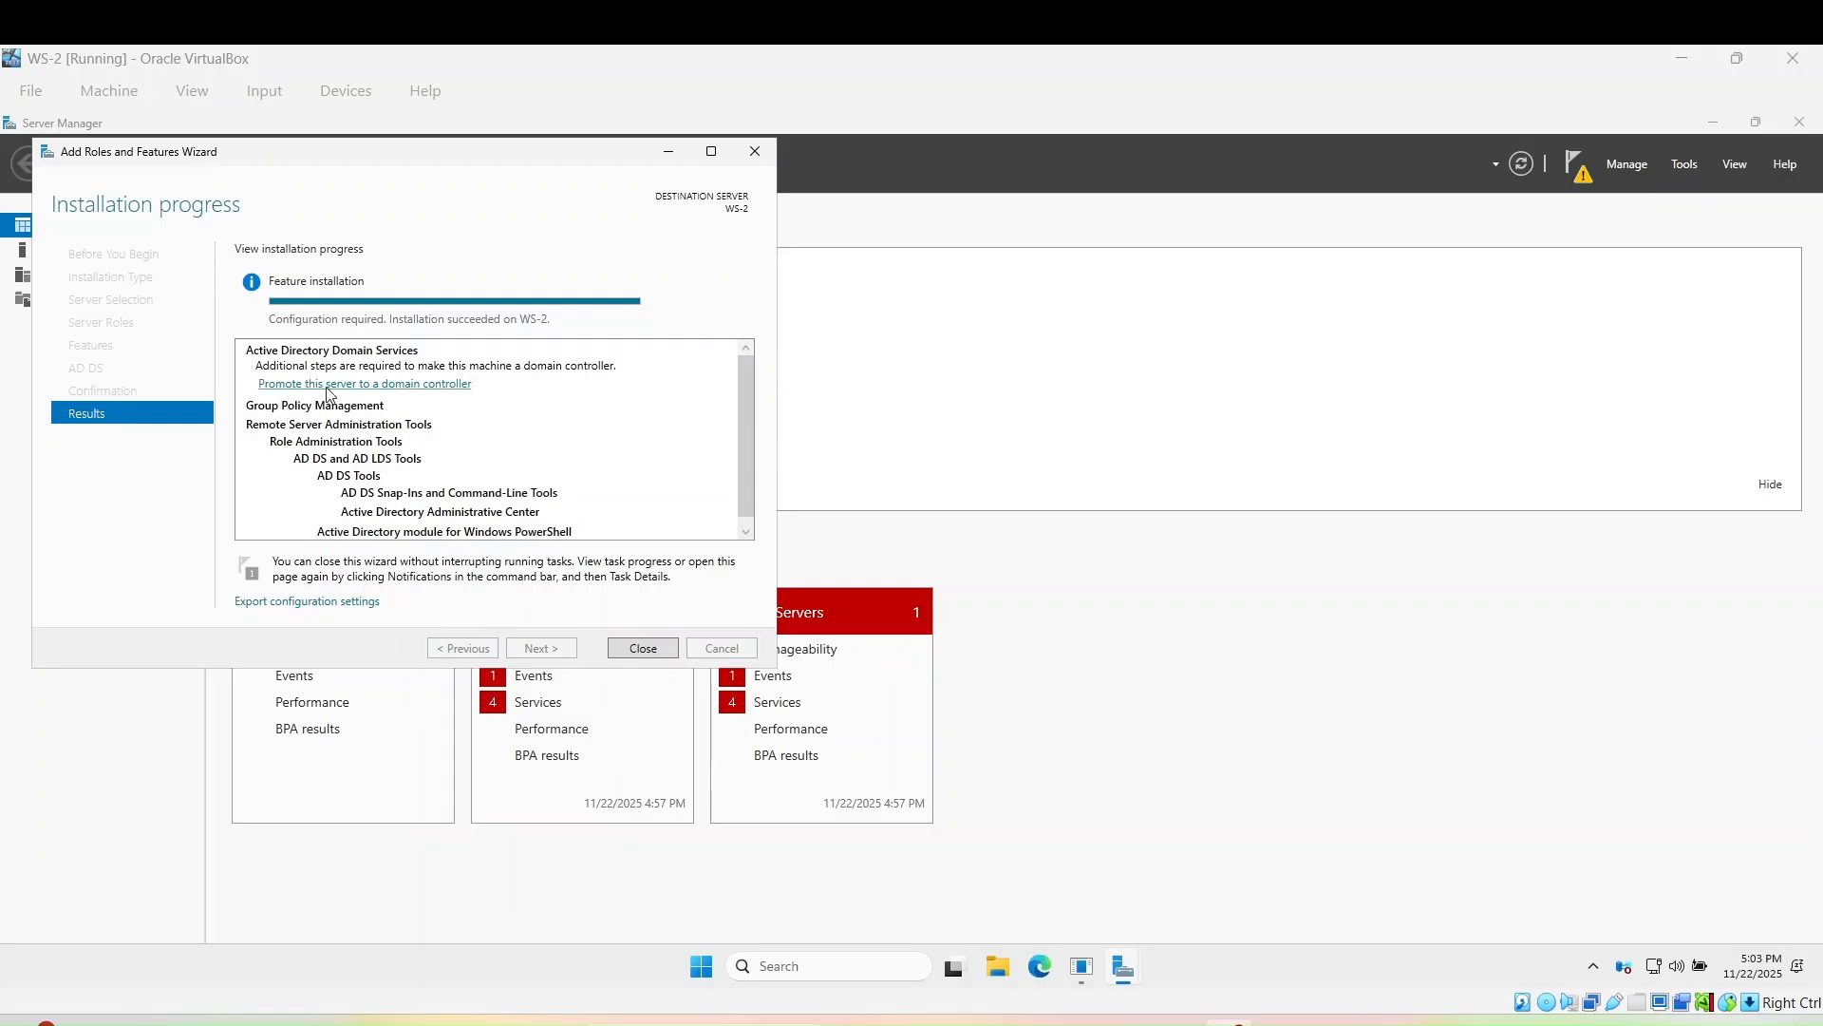
- After the installation succeeds, launch the wizard to promote WS-2 to a domain controller
{"action": "left_click", "coordinate": [433, 388]}
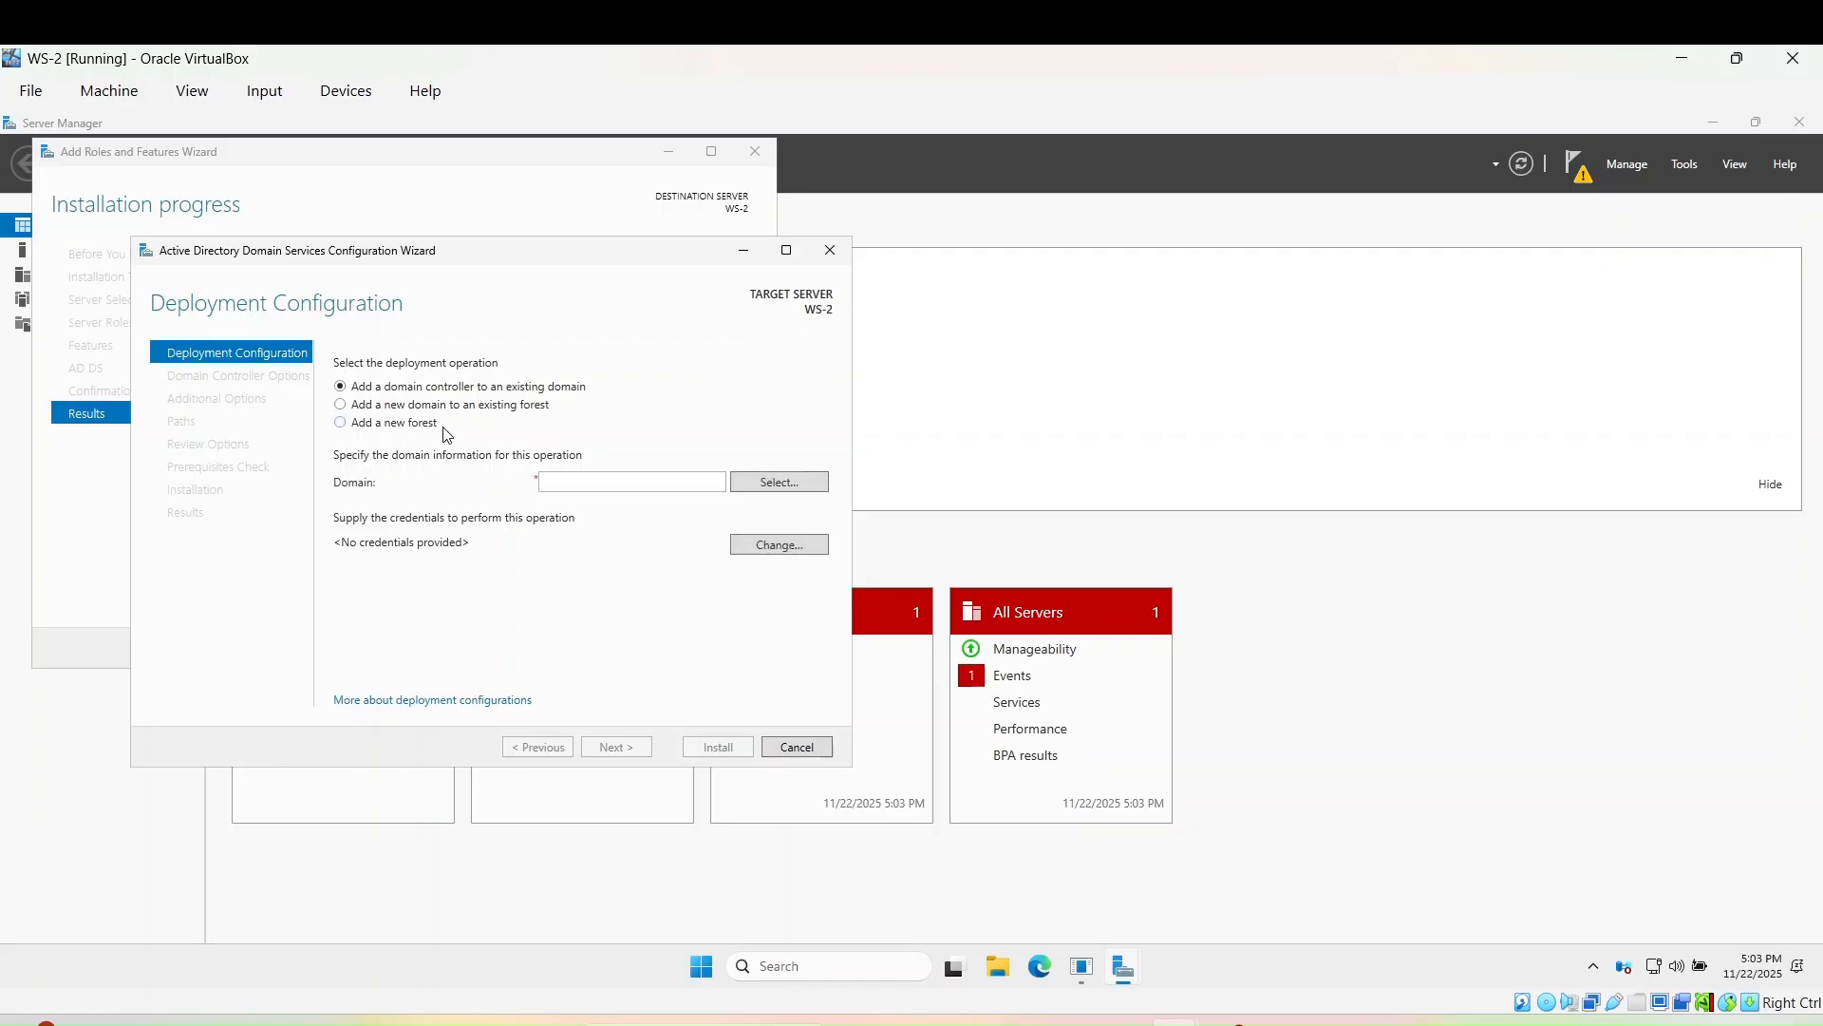
- Choose a new forest with root domain name latincyber.com and continue
{"action": "left_click", "coordinate": [397, 426]}
{"action": "left_click", "coordinate": [553, 479]}
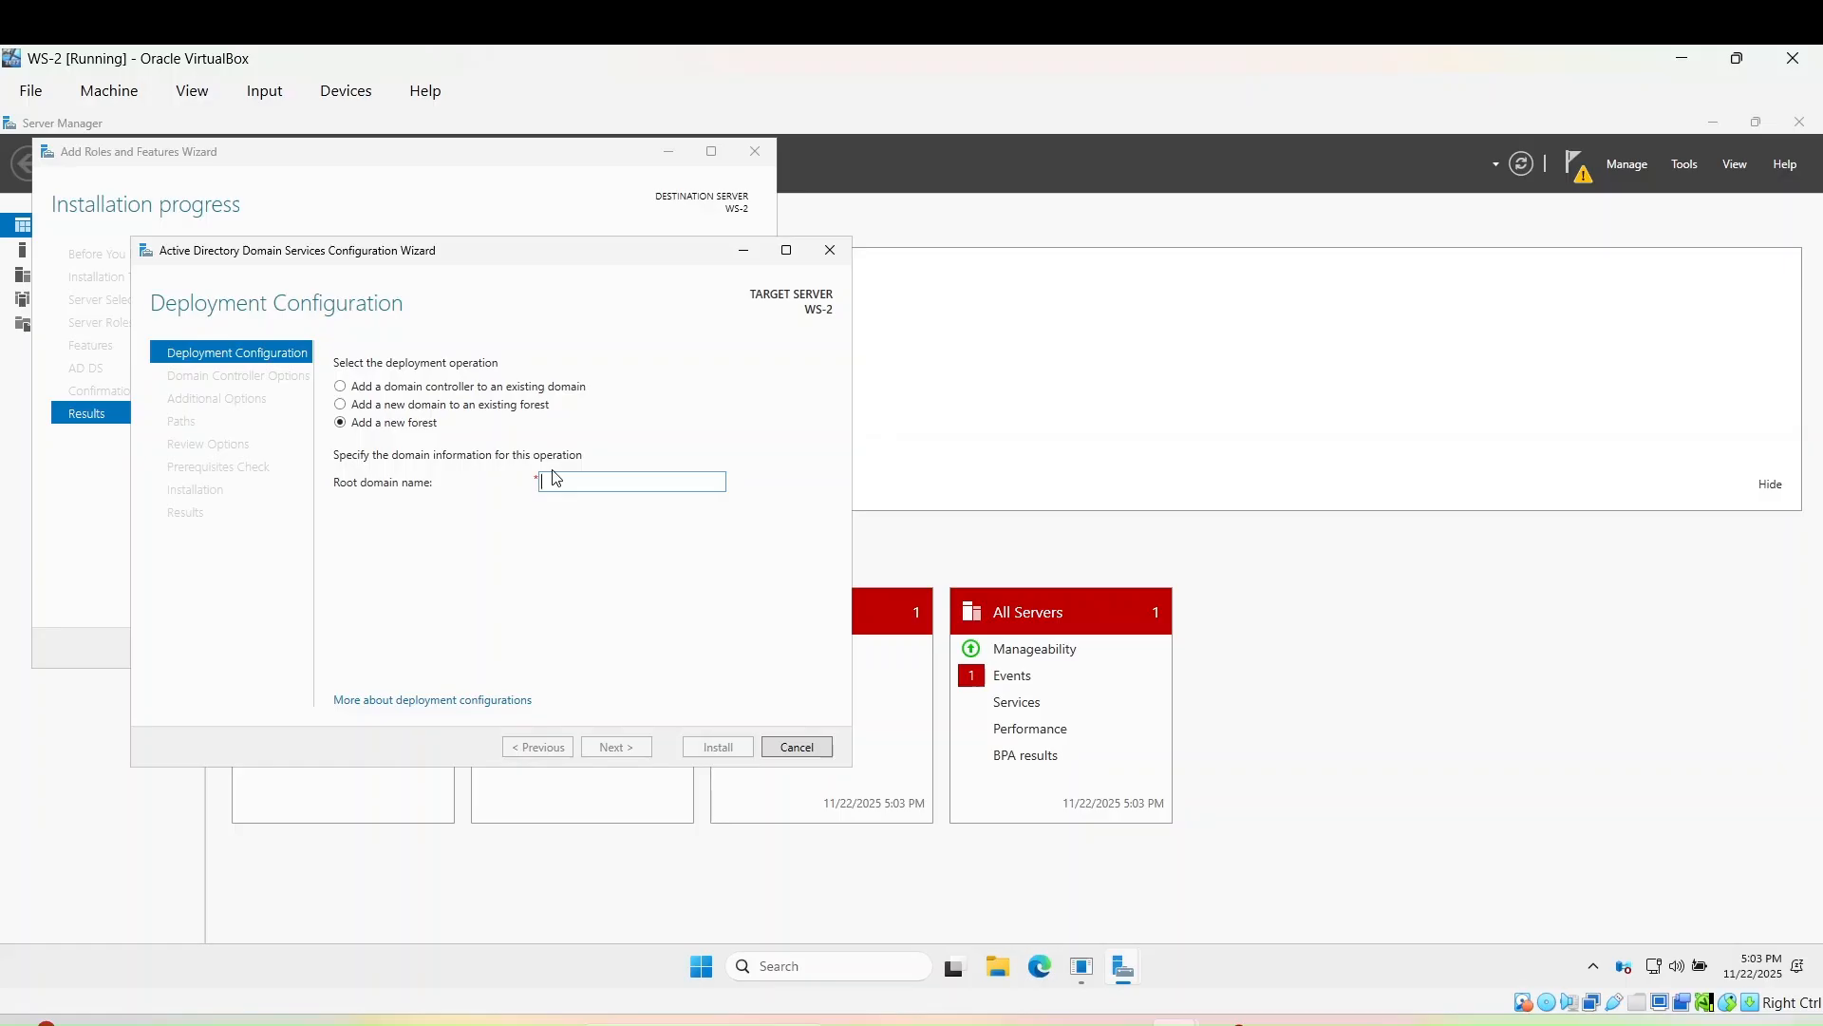
{"action": "type", "text": "la"}
{"action": "type", "text": "bcyber"}
{"action": "type", "text": ".xcom"}
{"action": "key", "text": "BackSpace"}
{"action": "key", "text": "BackSpace"}
{"action": "key", "text": "BackSpace"}
{"action": "key", "text": "BackSpace"}
{"action": "type", "text": "c"}
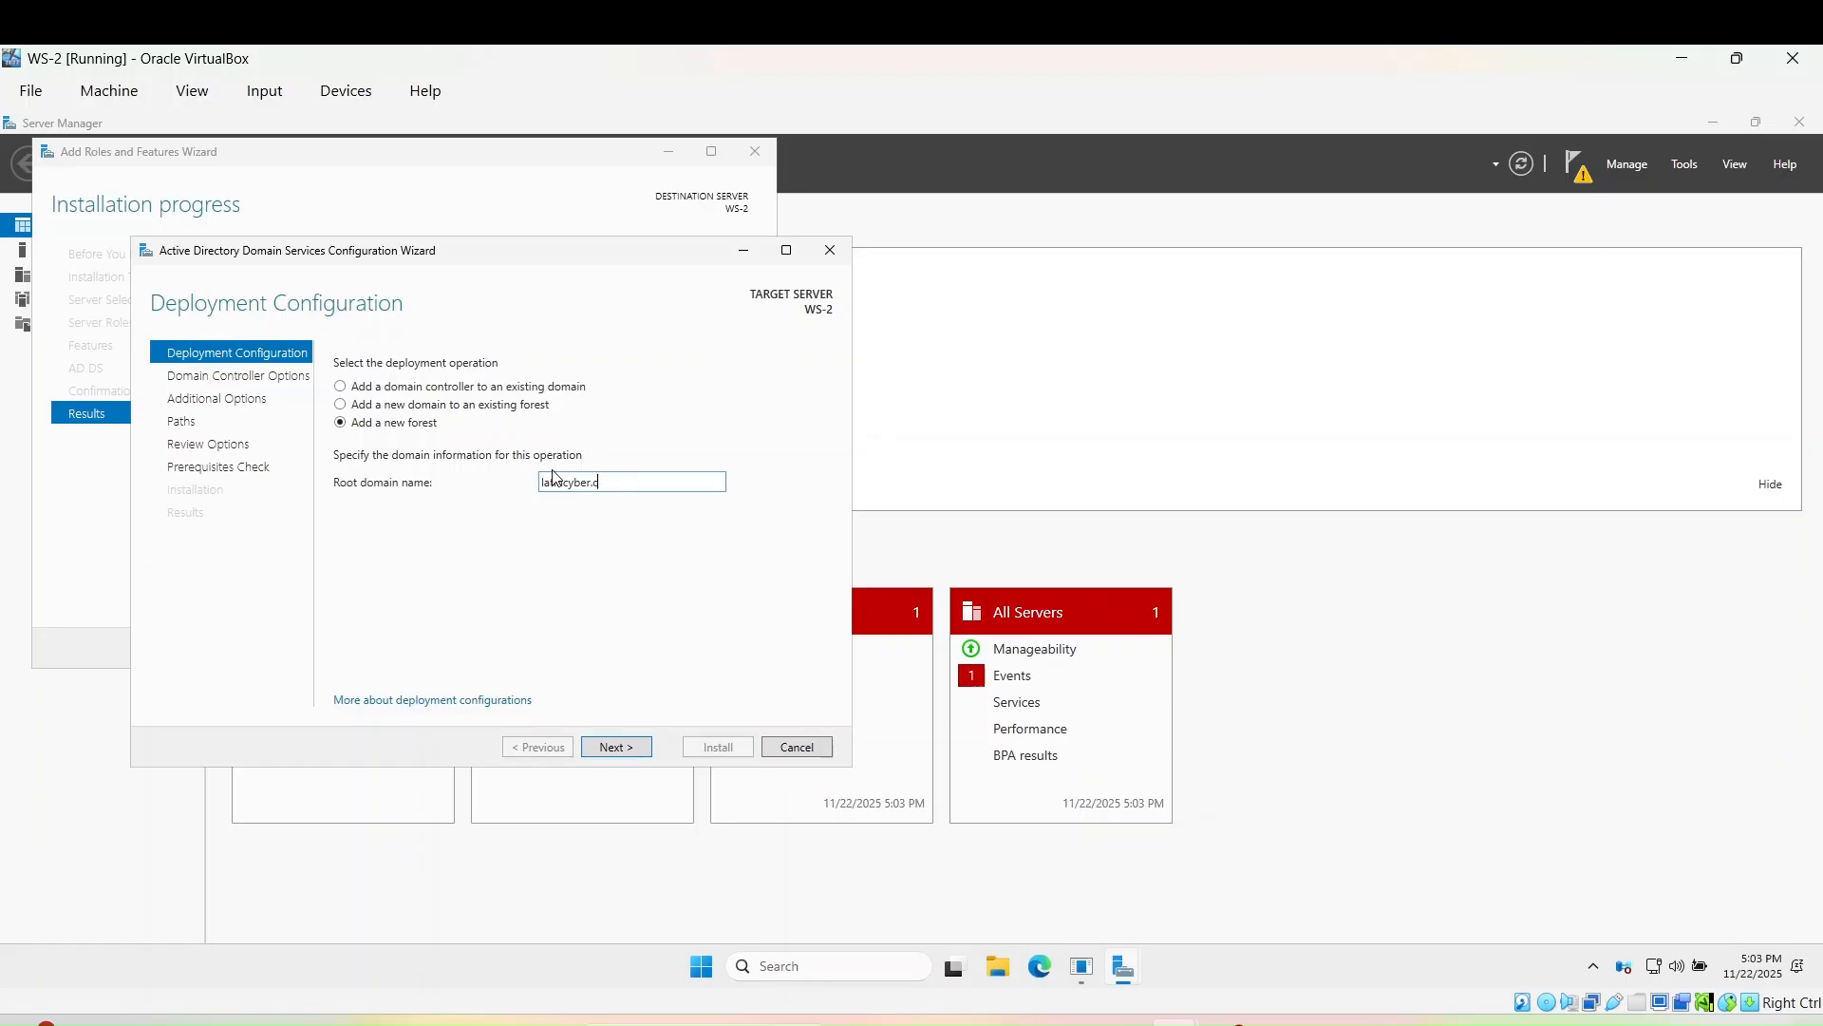
{"action": "type", "text": "om"}
{"action": "left_click", "coordinate": [631, 752]}
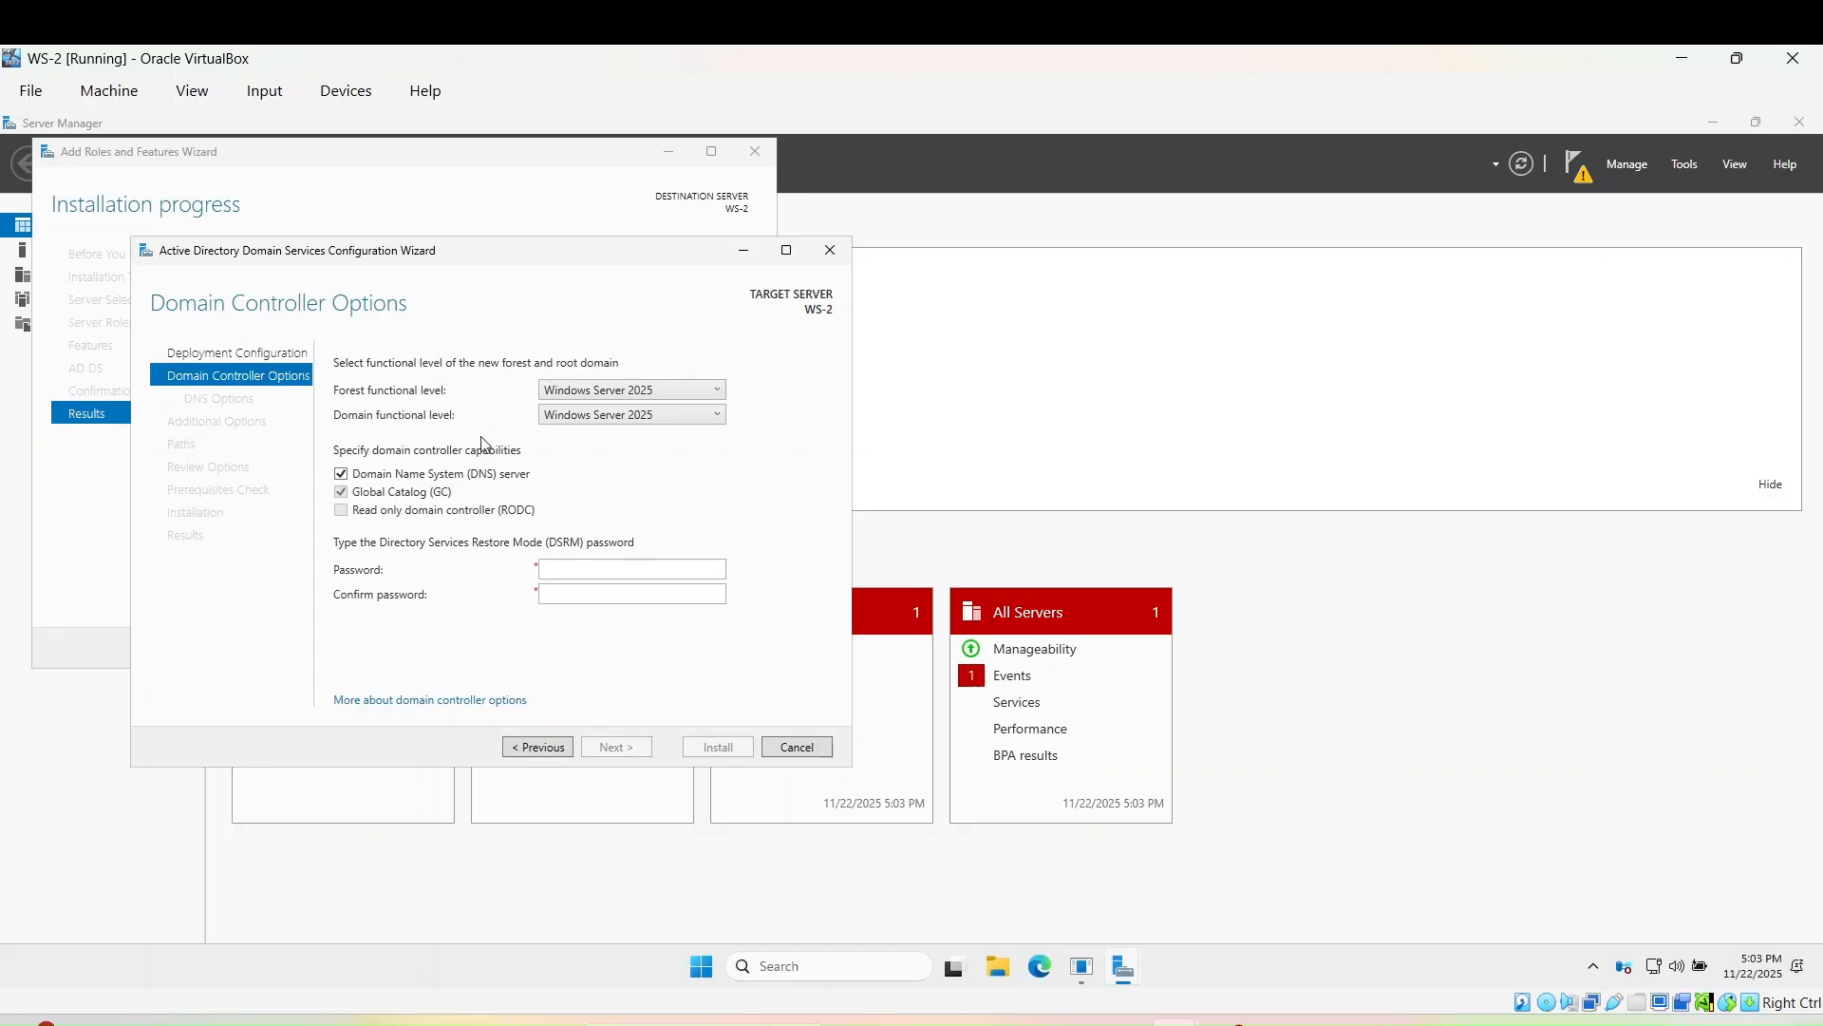
- Enter and confirm the Directory Services Restore Mode password, keeping DNS server and Global Catalog
{"action": "left_click", "coordinate": [564, 569]}
{"action": "type", "text": "•••••••••••••"}
{"action": "left_click", "coordinate": [603, 597]}
{"action": "type", "text": "•••••••••••"}
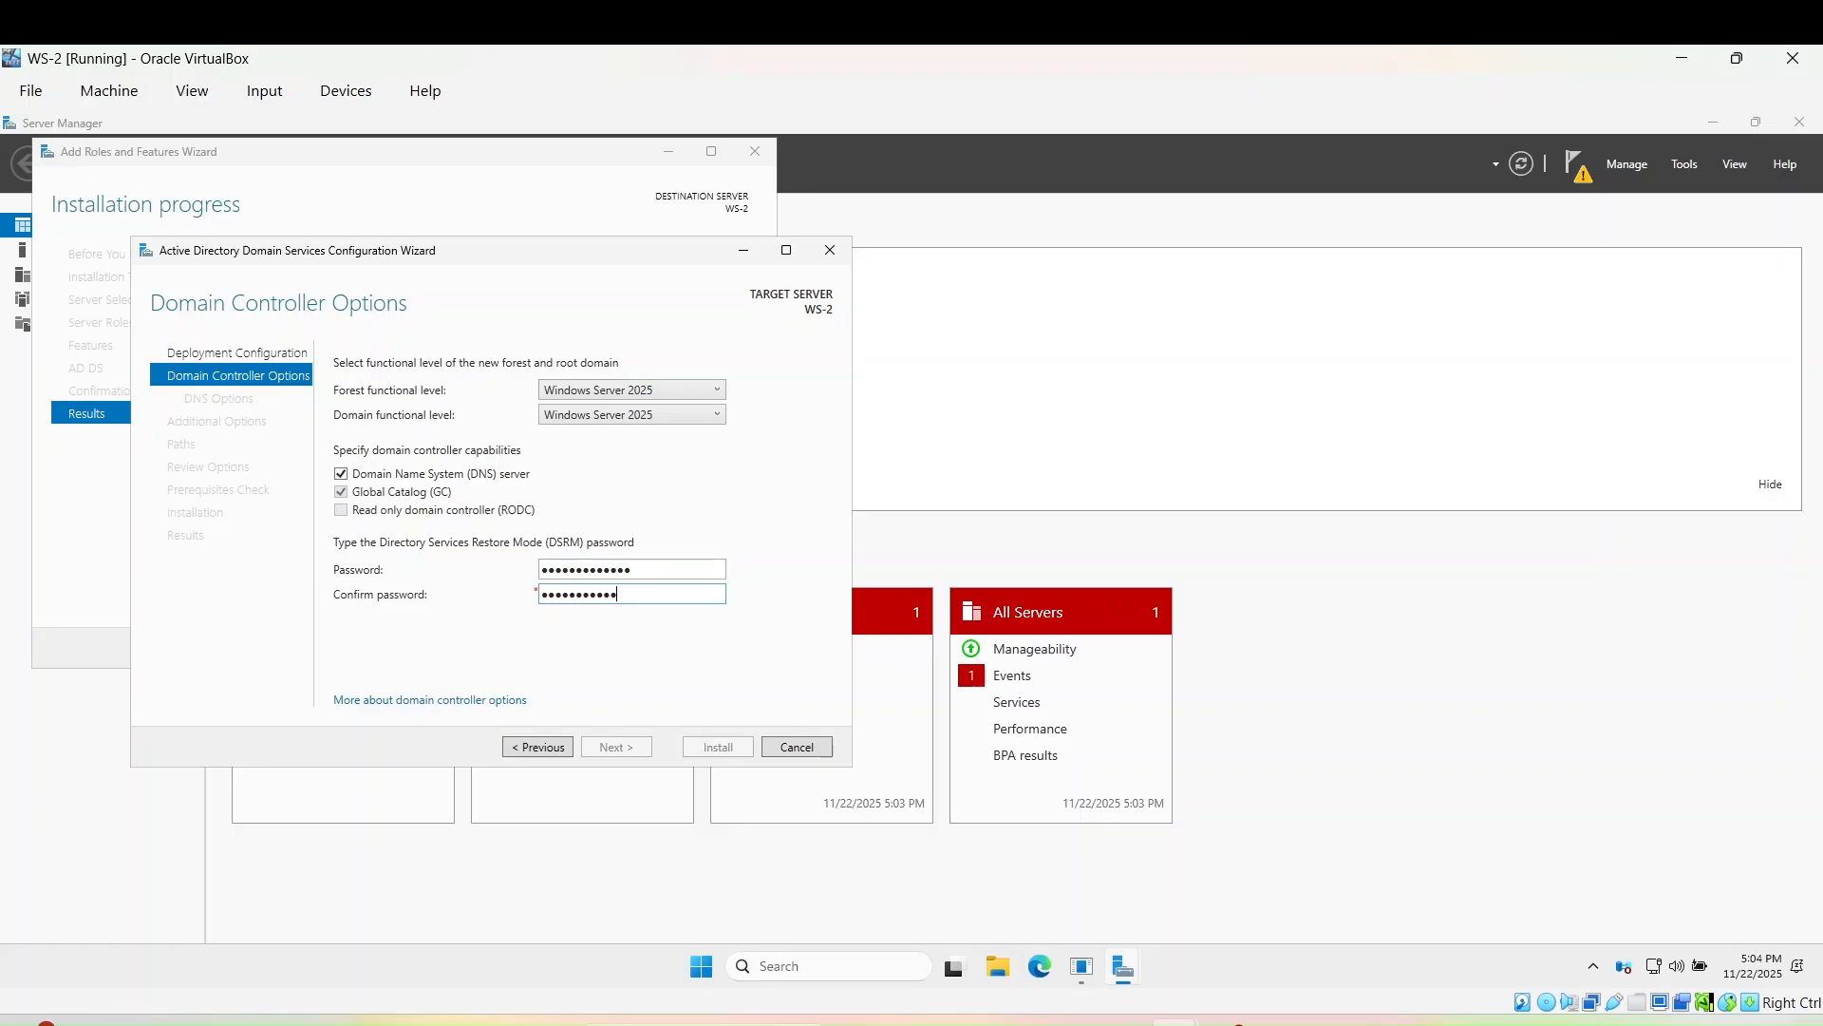
{"action": "type", "text": "••"}
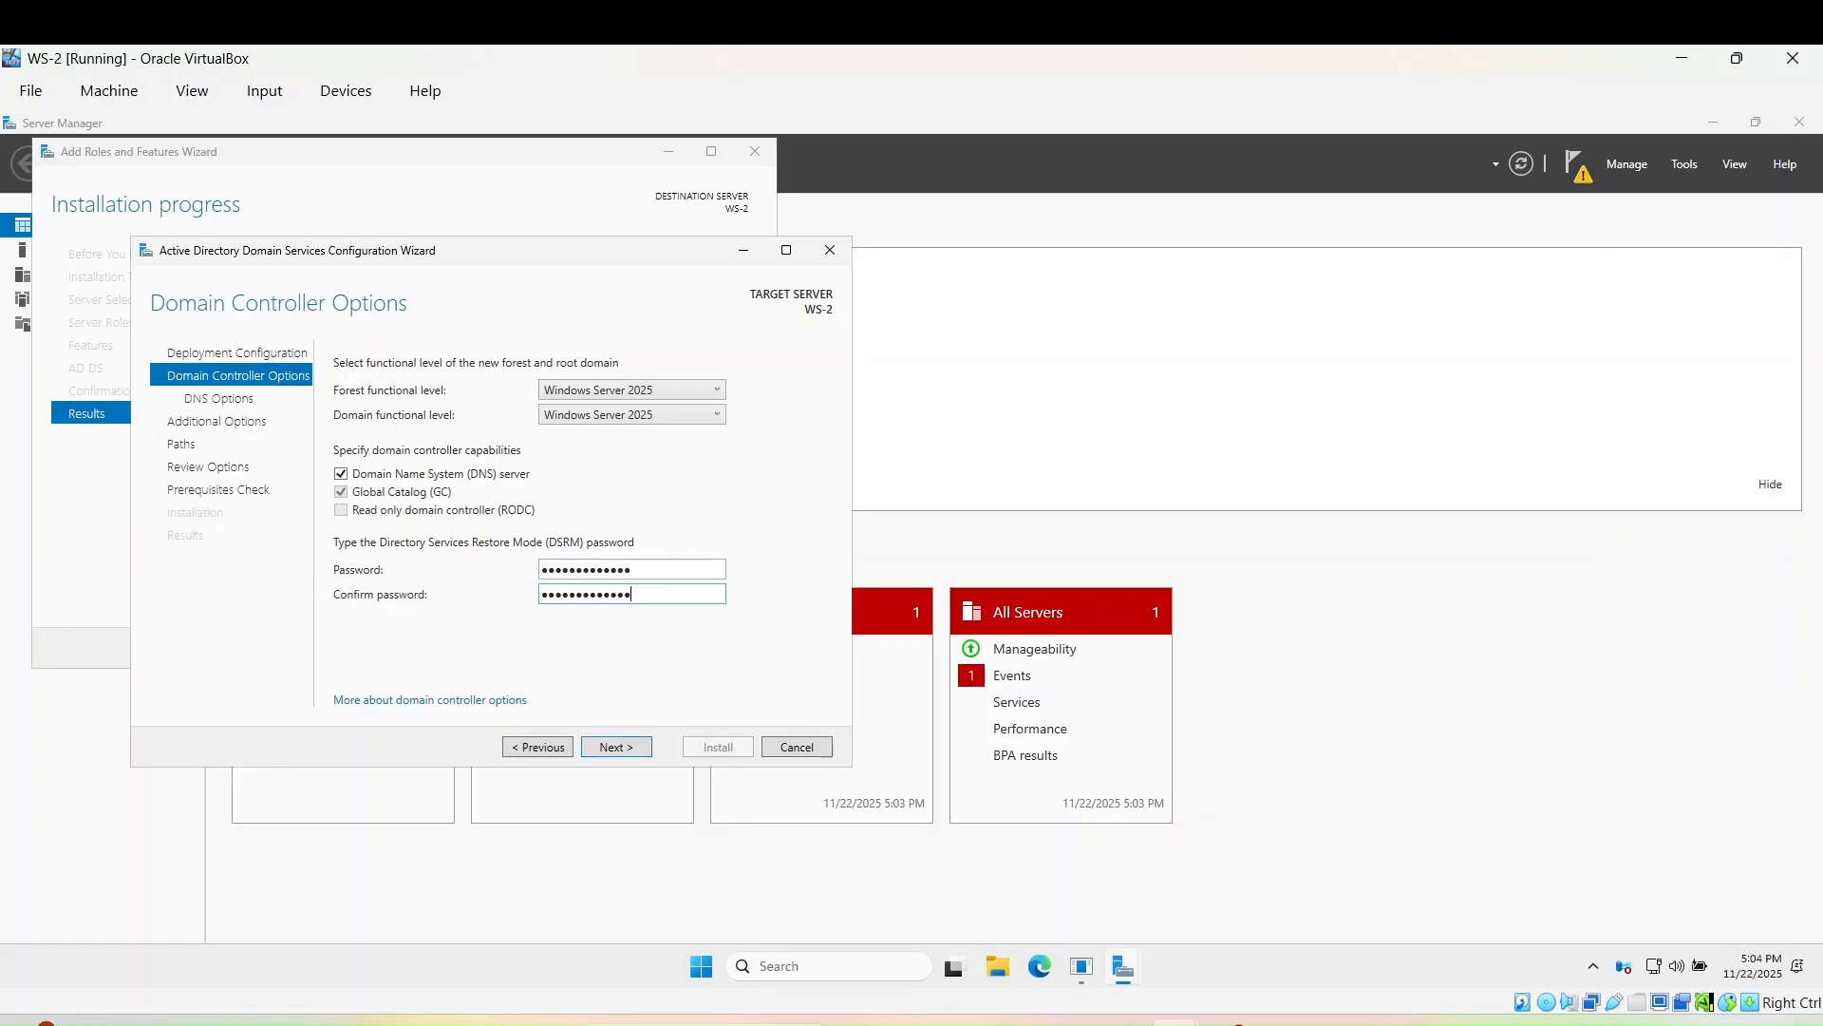
{"action": "left_click", "coordinate": [609, 752]}
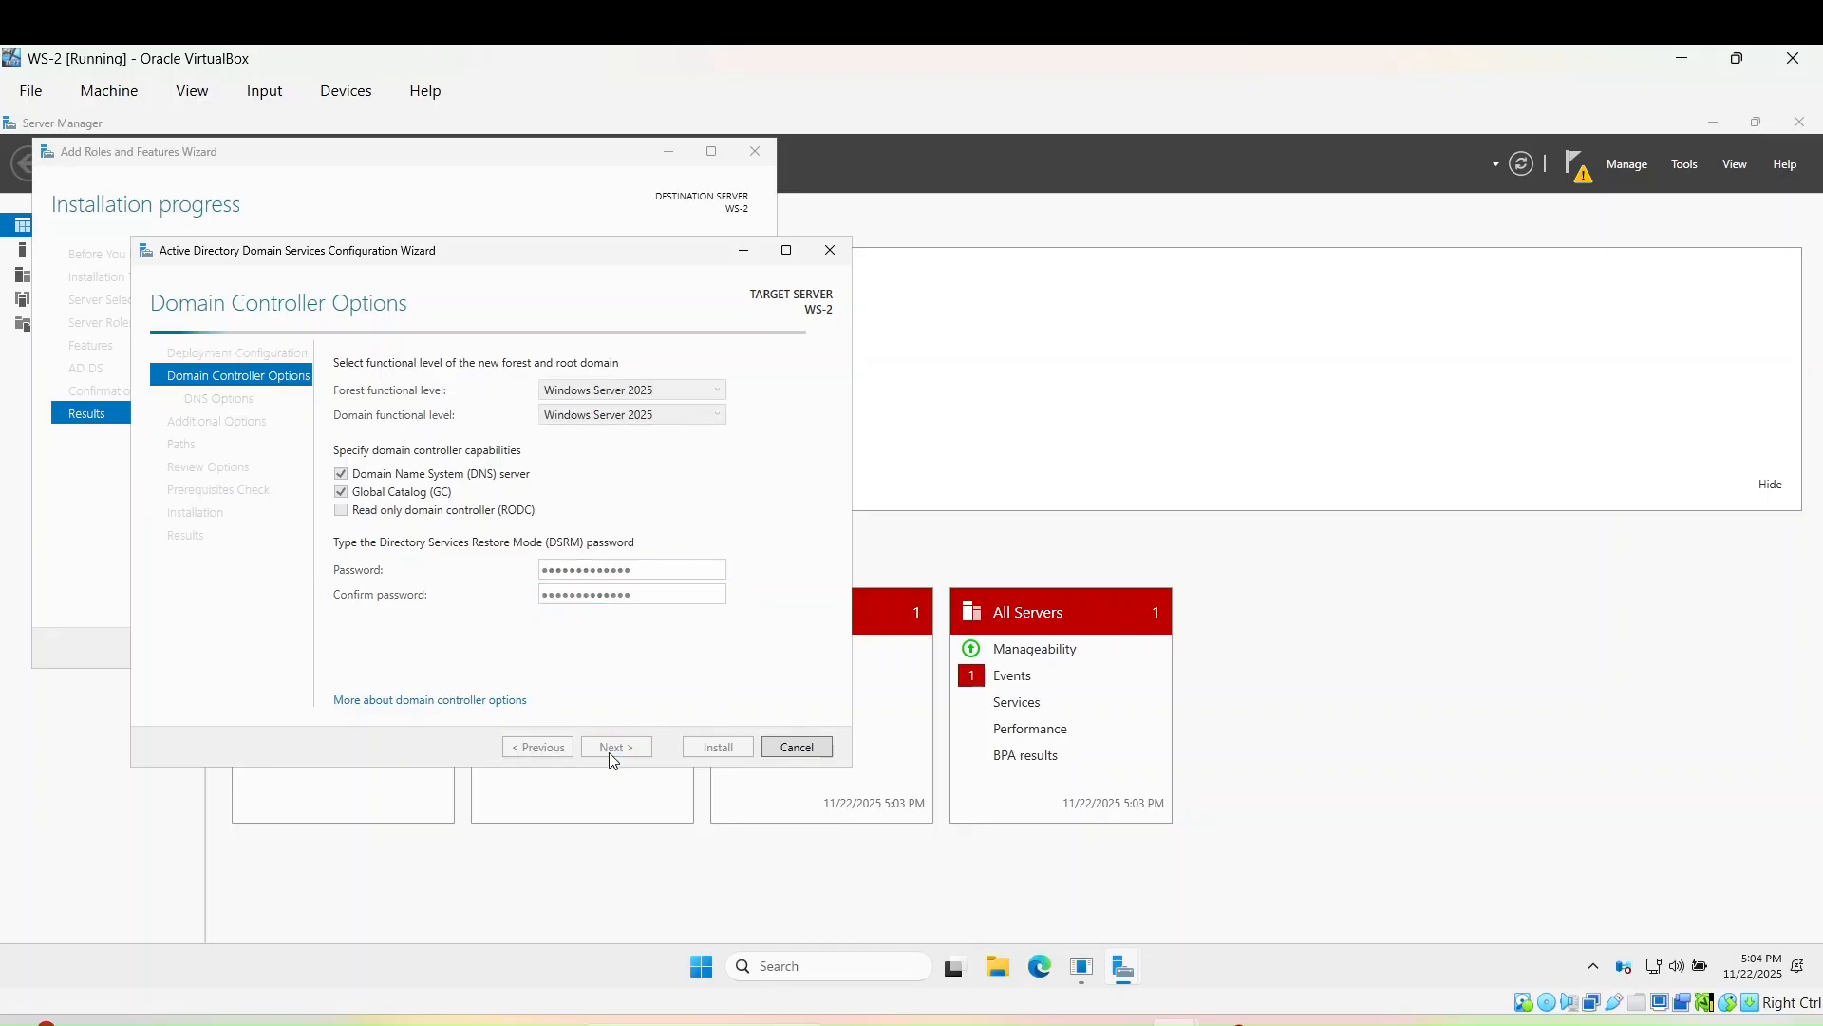
- Accept the DNS options, NetBIOS name LATINCYBER and default database, log and SYSVOL paths
{"action": "left_click", "coordinate": [609, 752]}
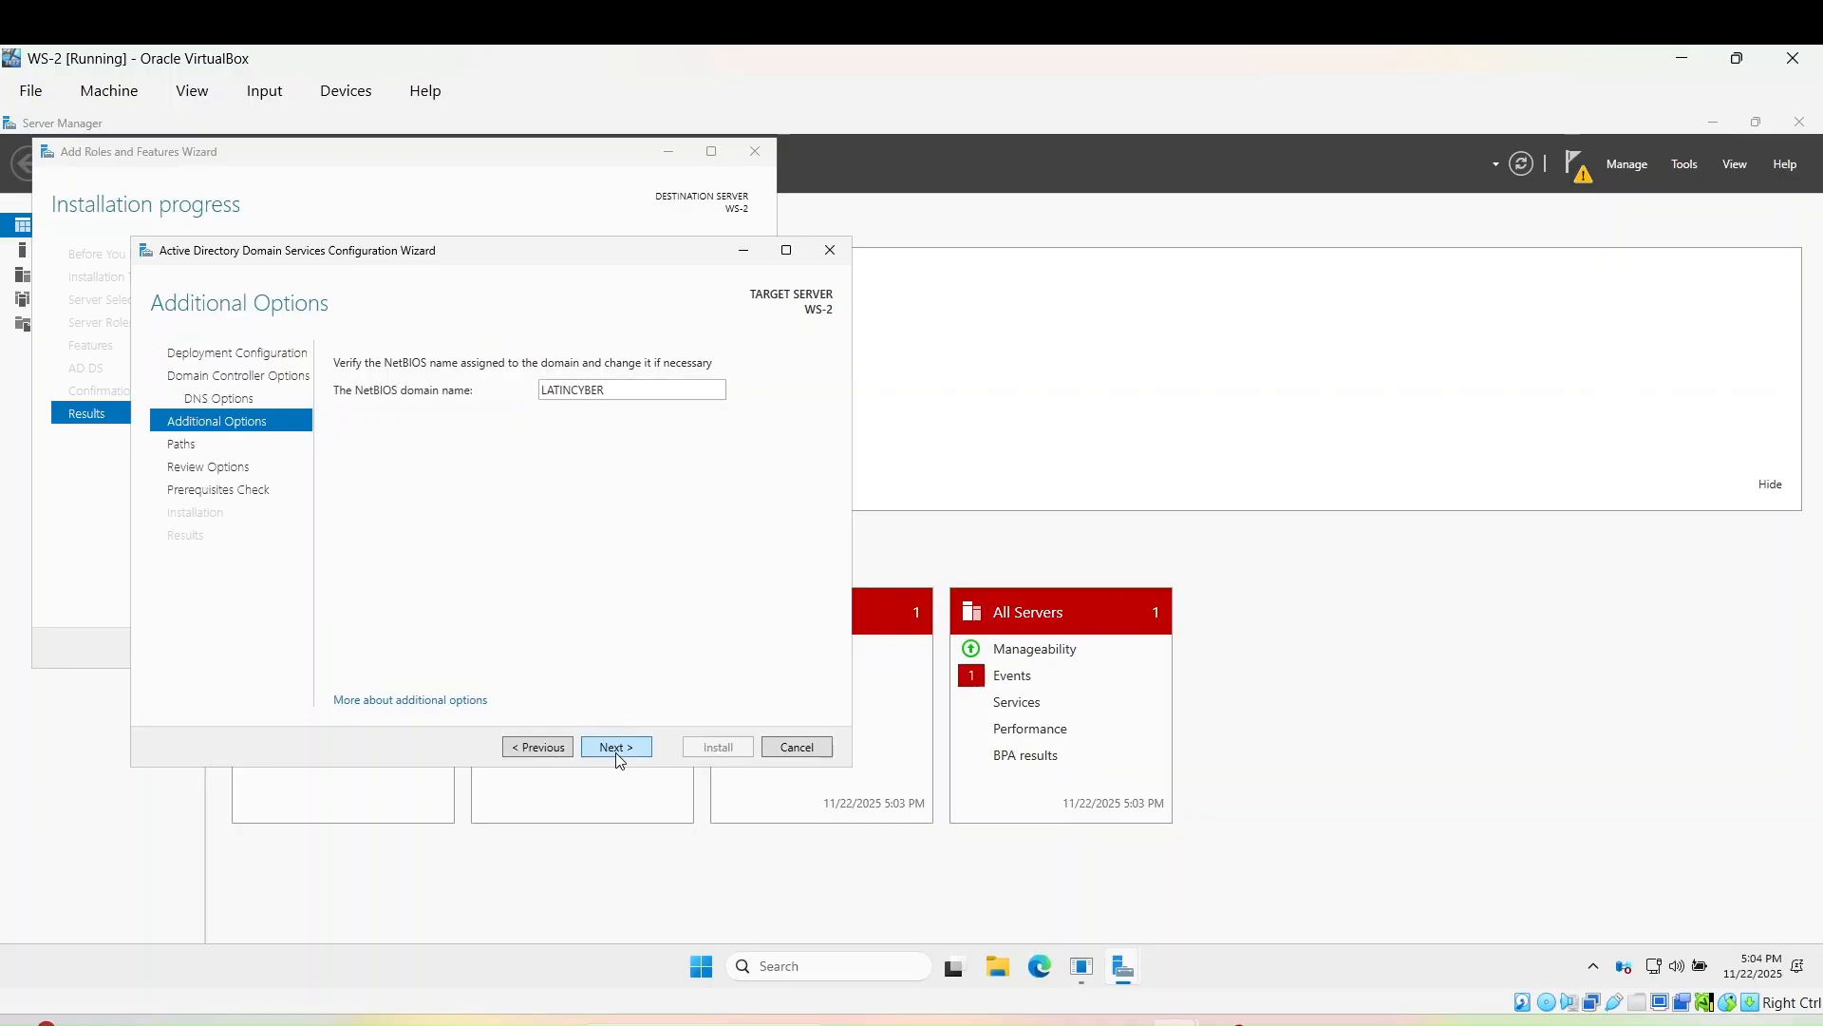
{"action": "left_click", "coordinate": [617, 755]}
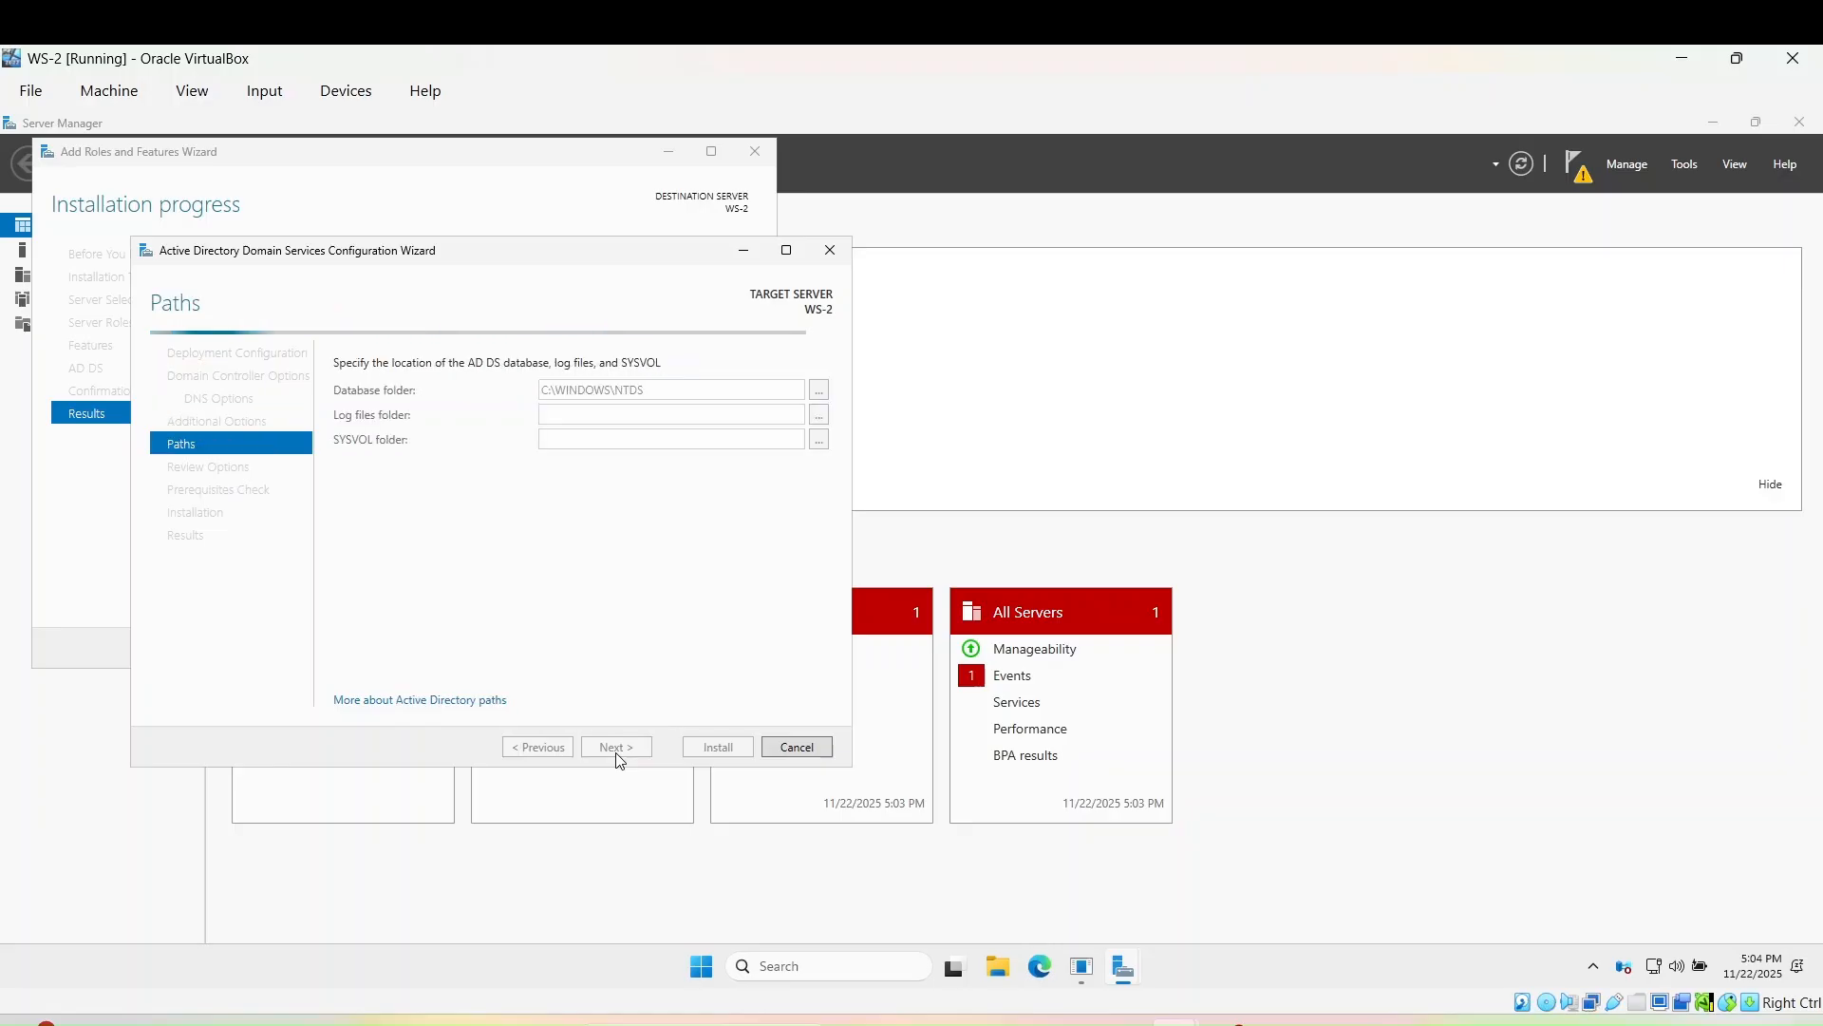
{"action": "left_click", "coordinate": [616, 748]}
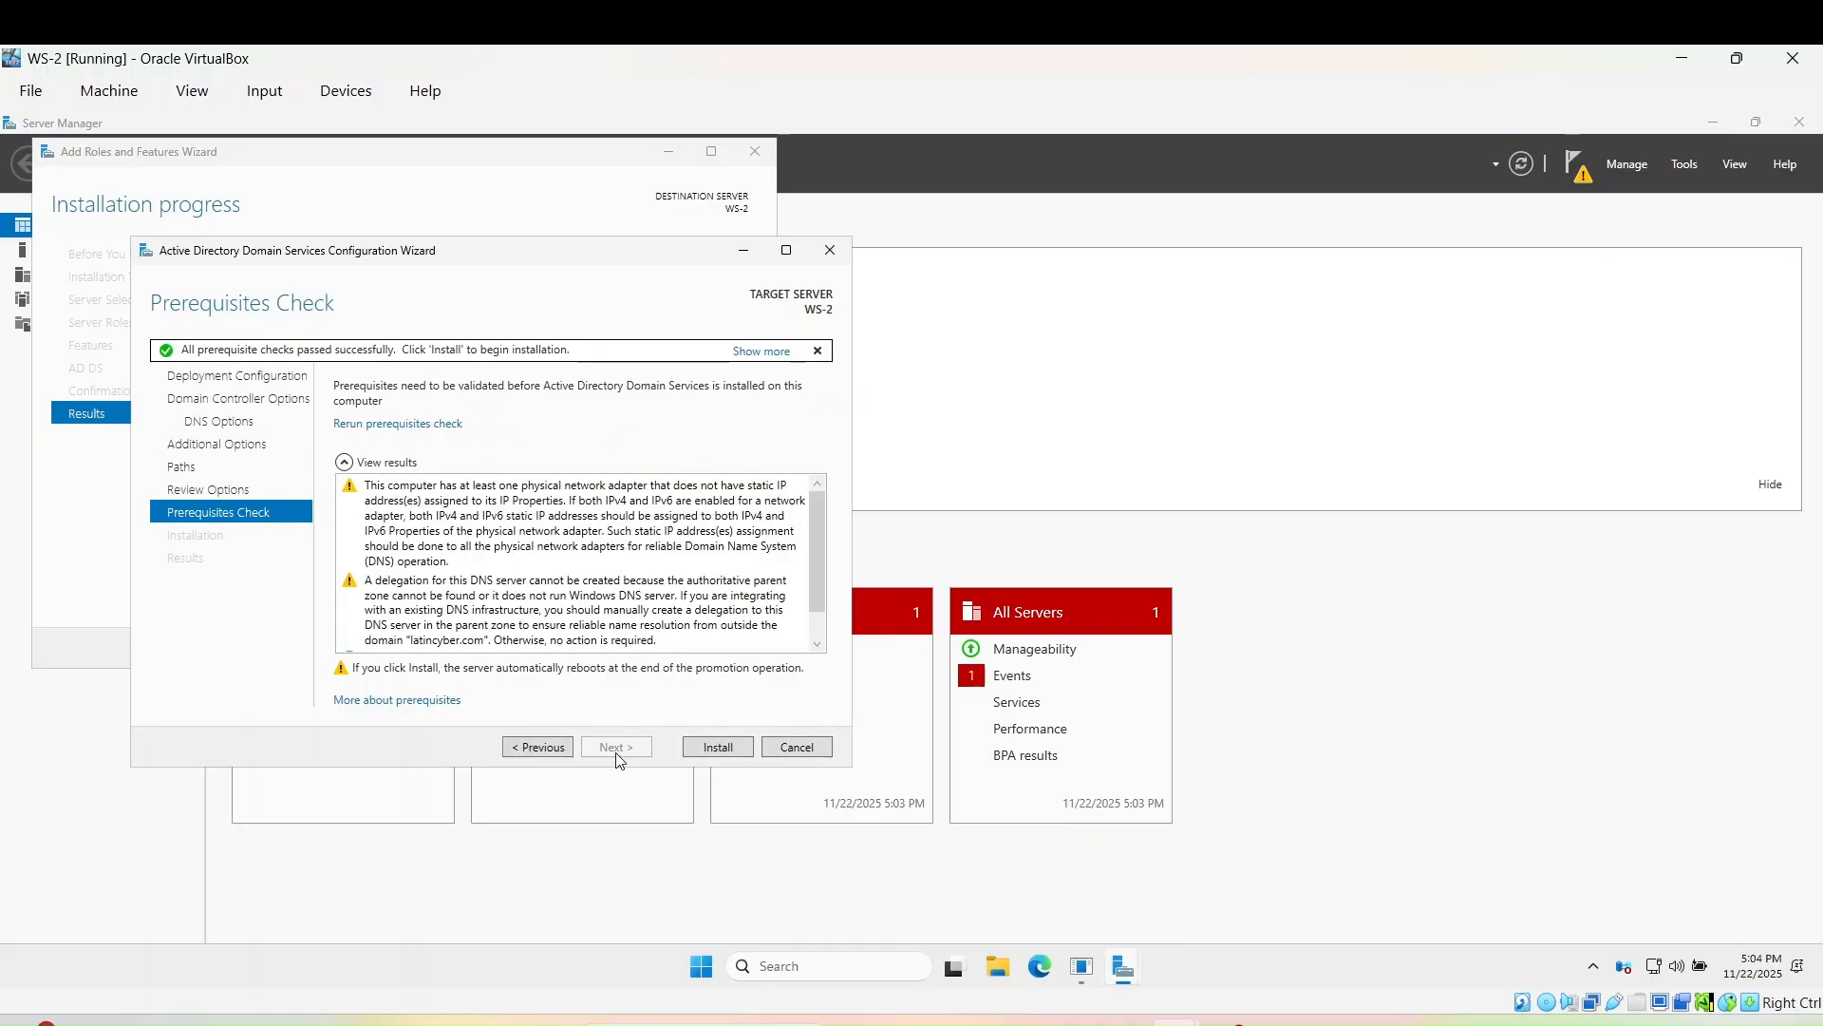
- Run the domain controller promotion of WS-2 from the Prerequisites Check page
{"action": "left_click", "coordinate": [715, 748]}
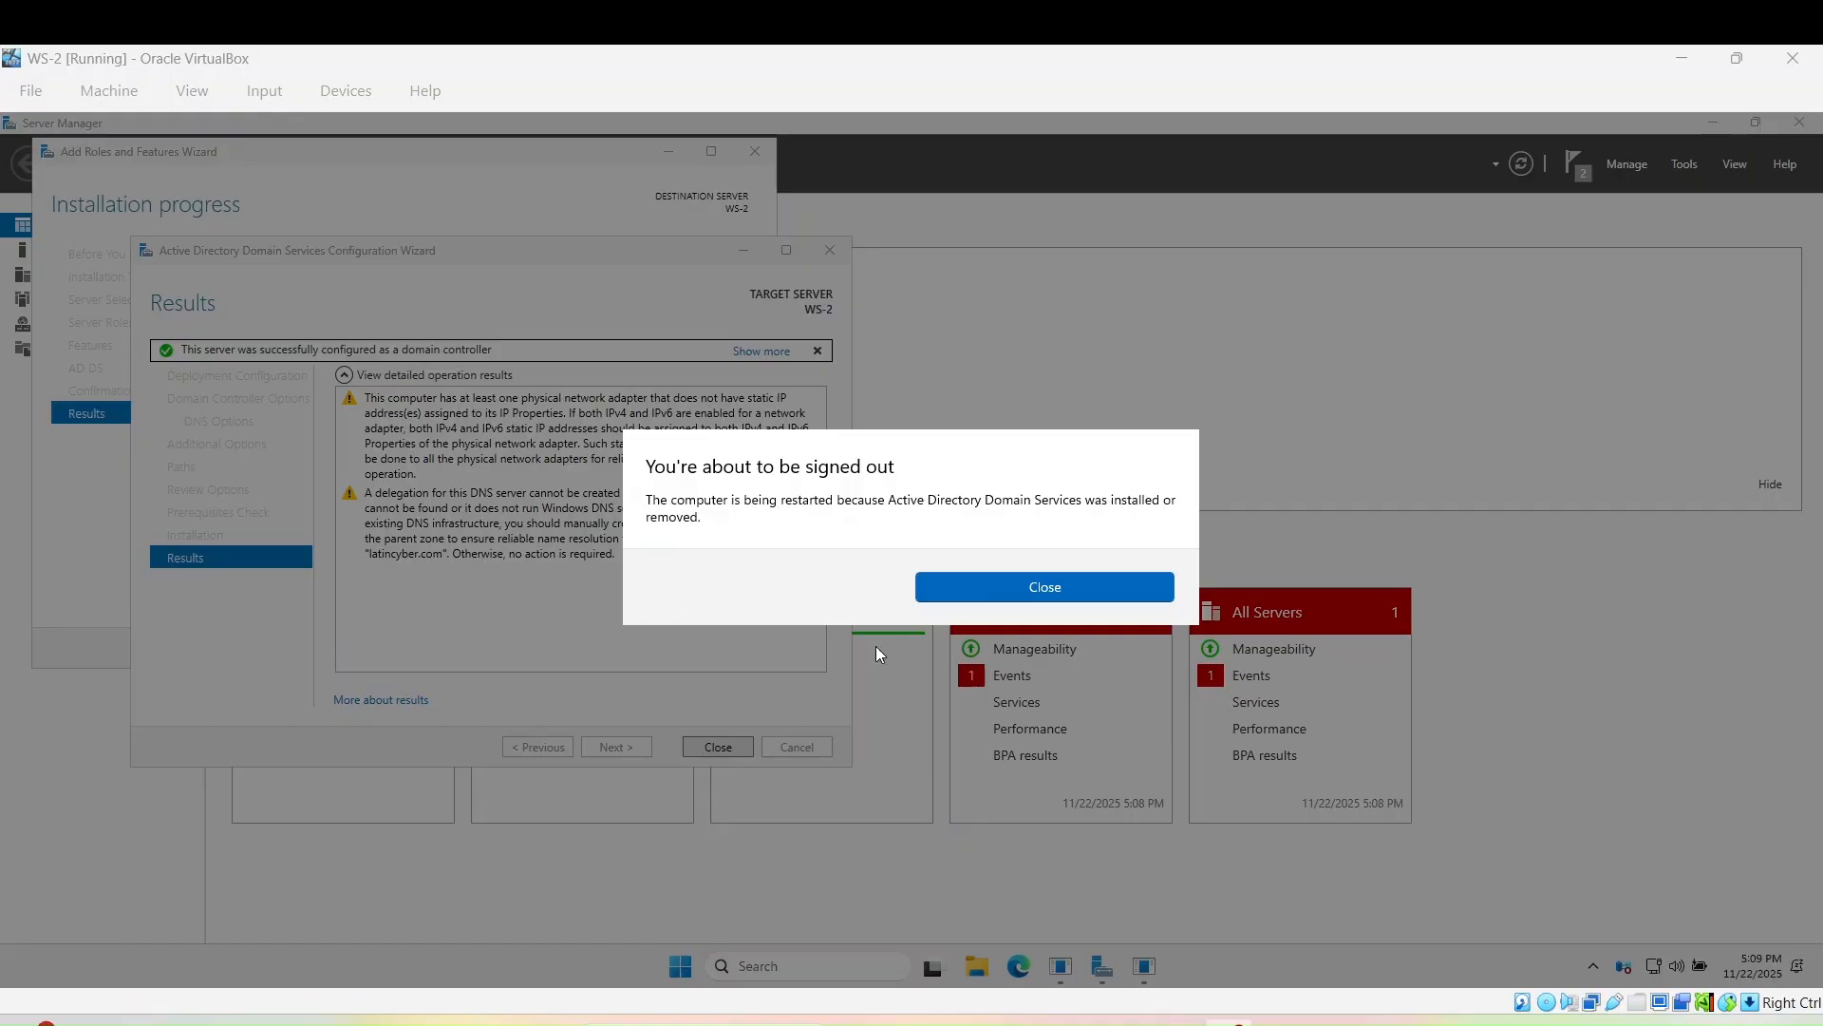
- Close the sign-out notice so WS-2 reboots to its lock screen
{"action": "left_click", "coordinate": [1041, 586]}
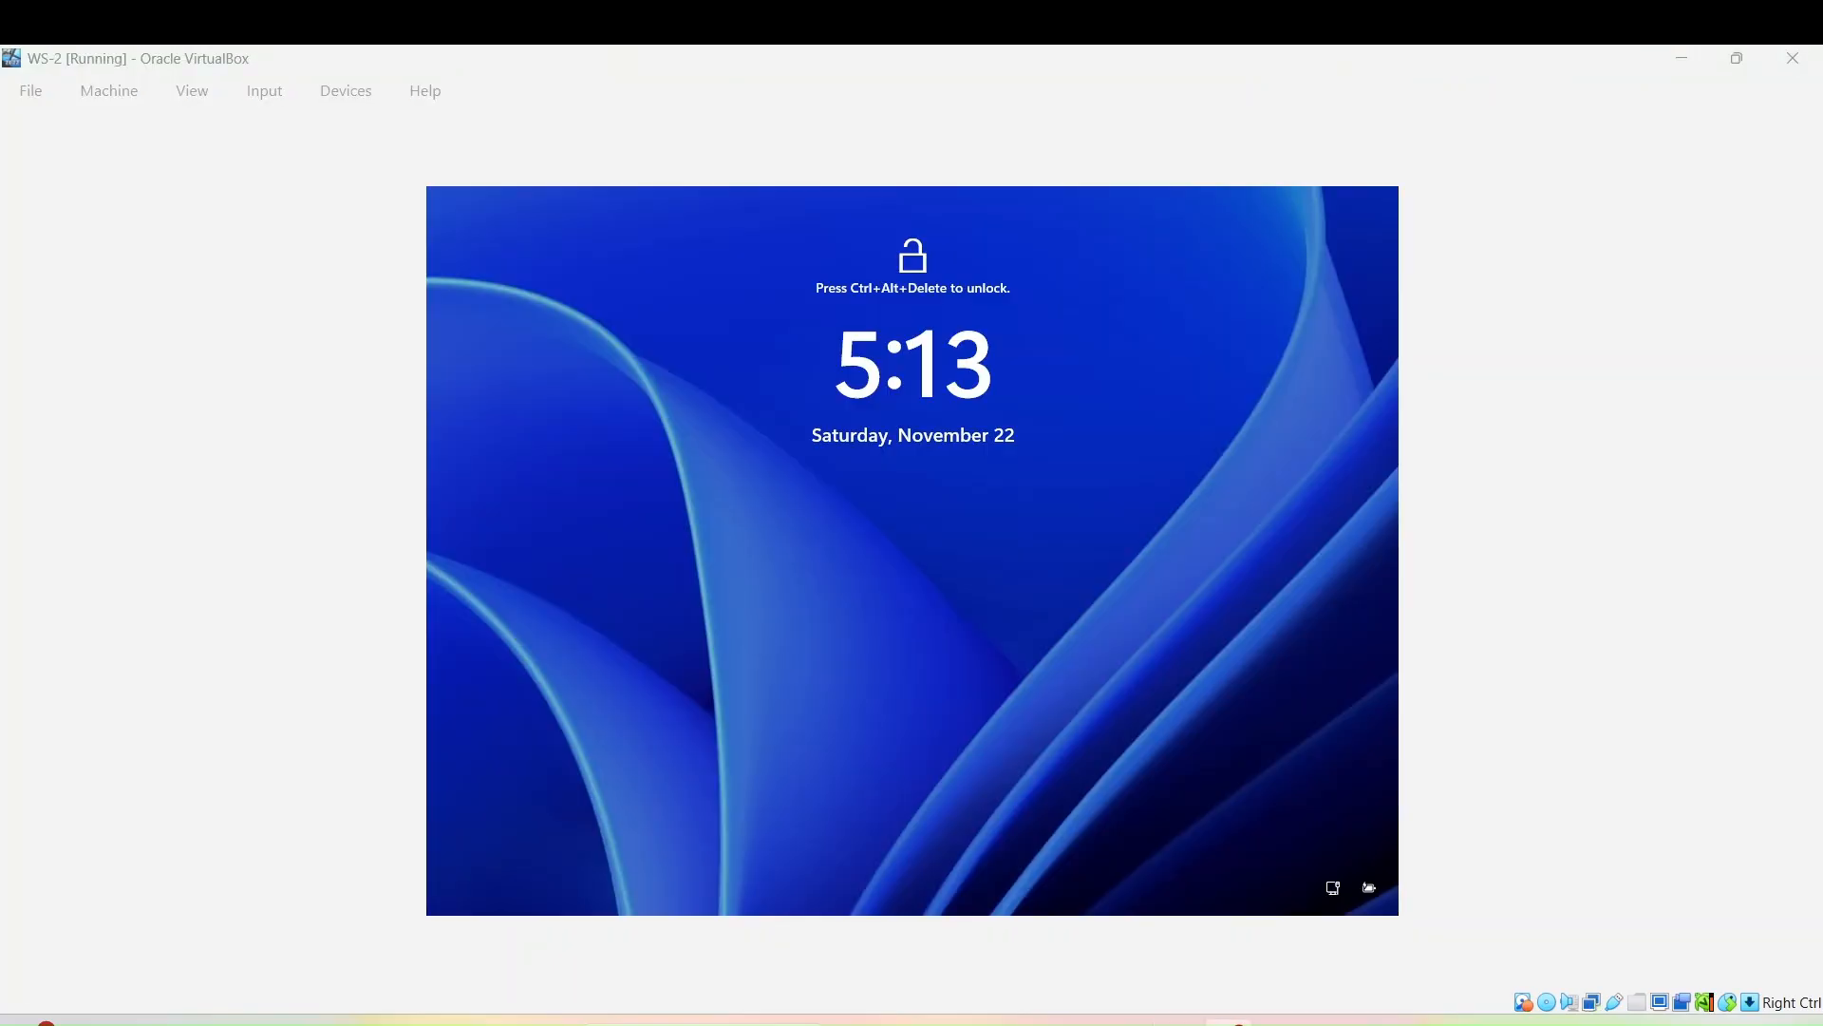
- Send Ctrl-Alt-Del to WS-2 and sign in as Administrator with the account password
{"action": "left_click", "coordinate": [254, 105]}
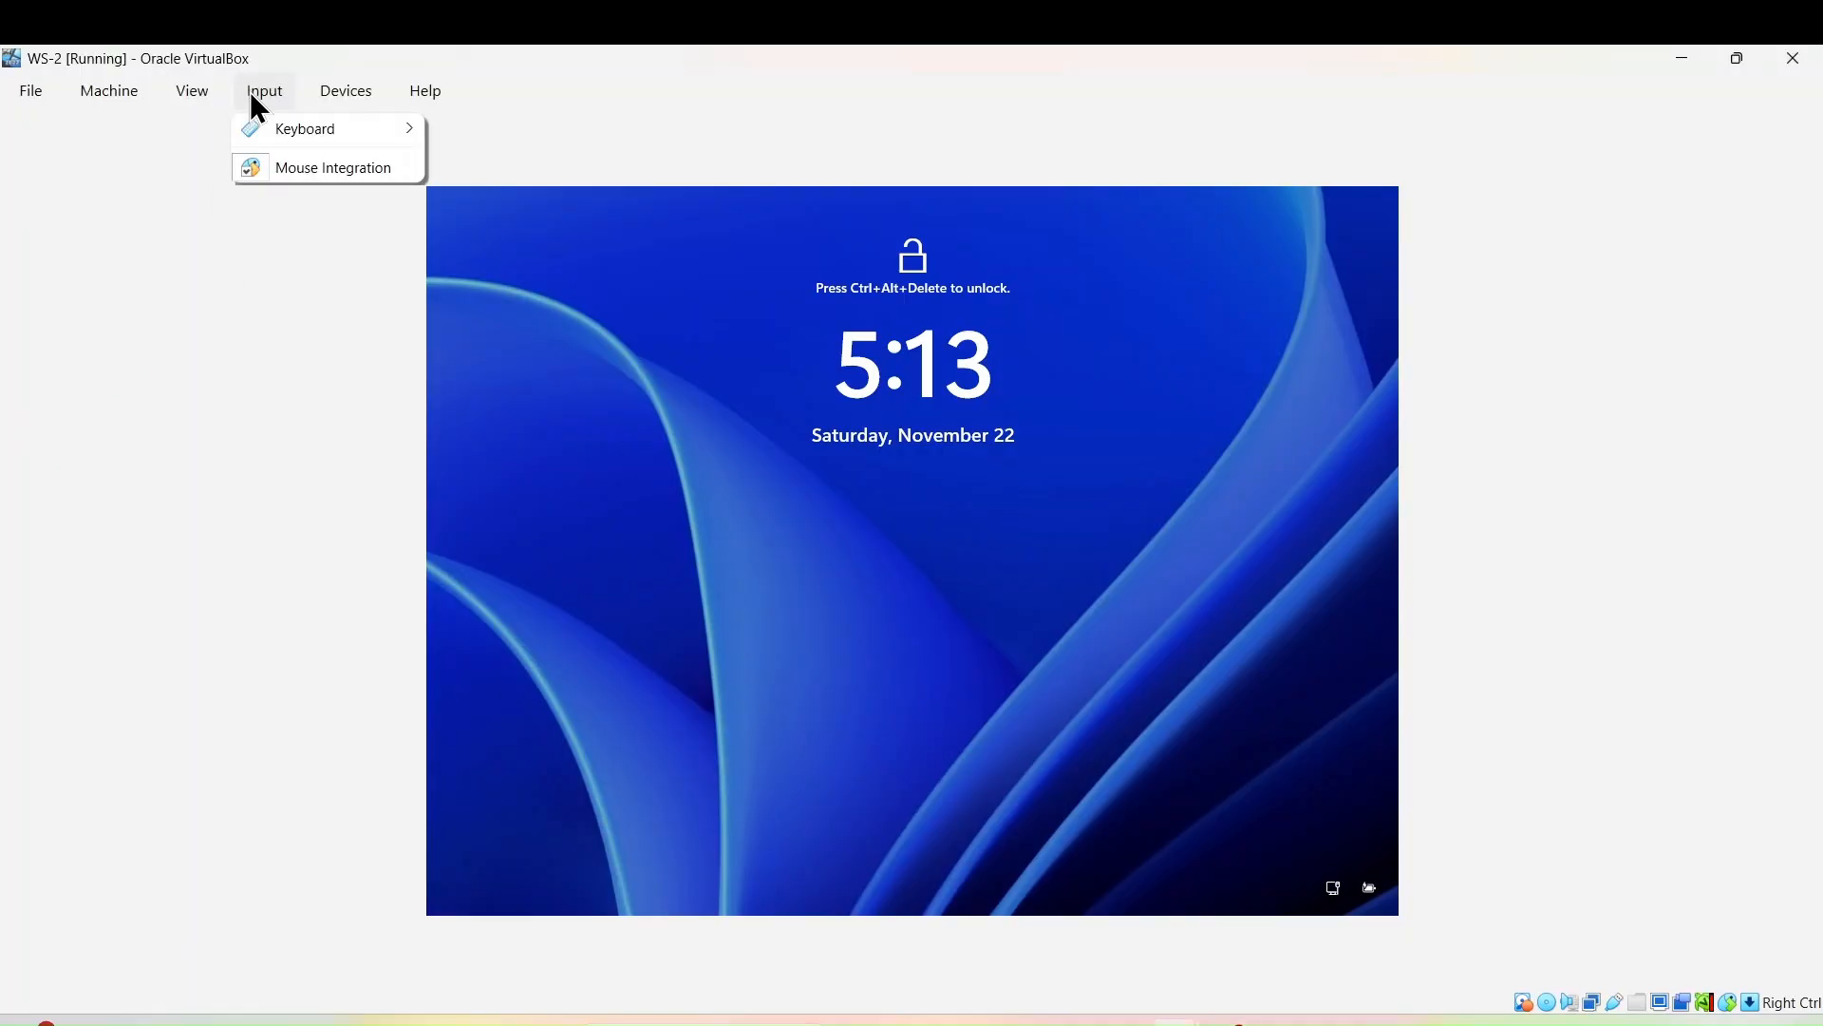
{"action": "mouse_move", "coordinate": [304, 131]}
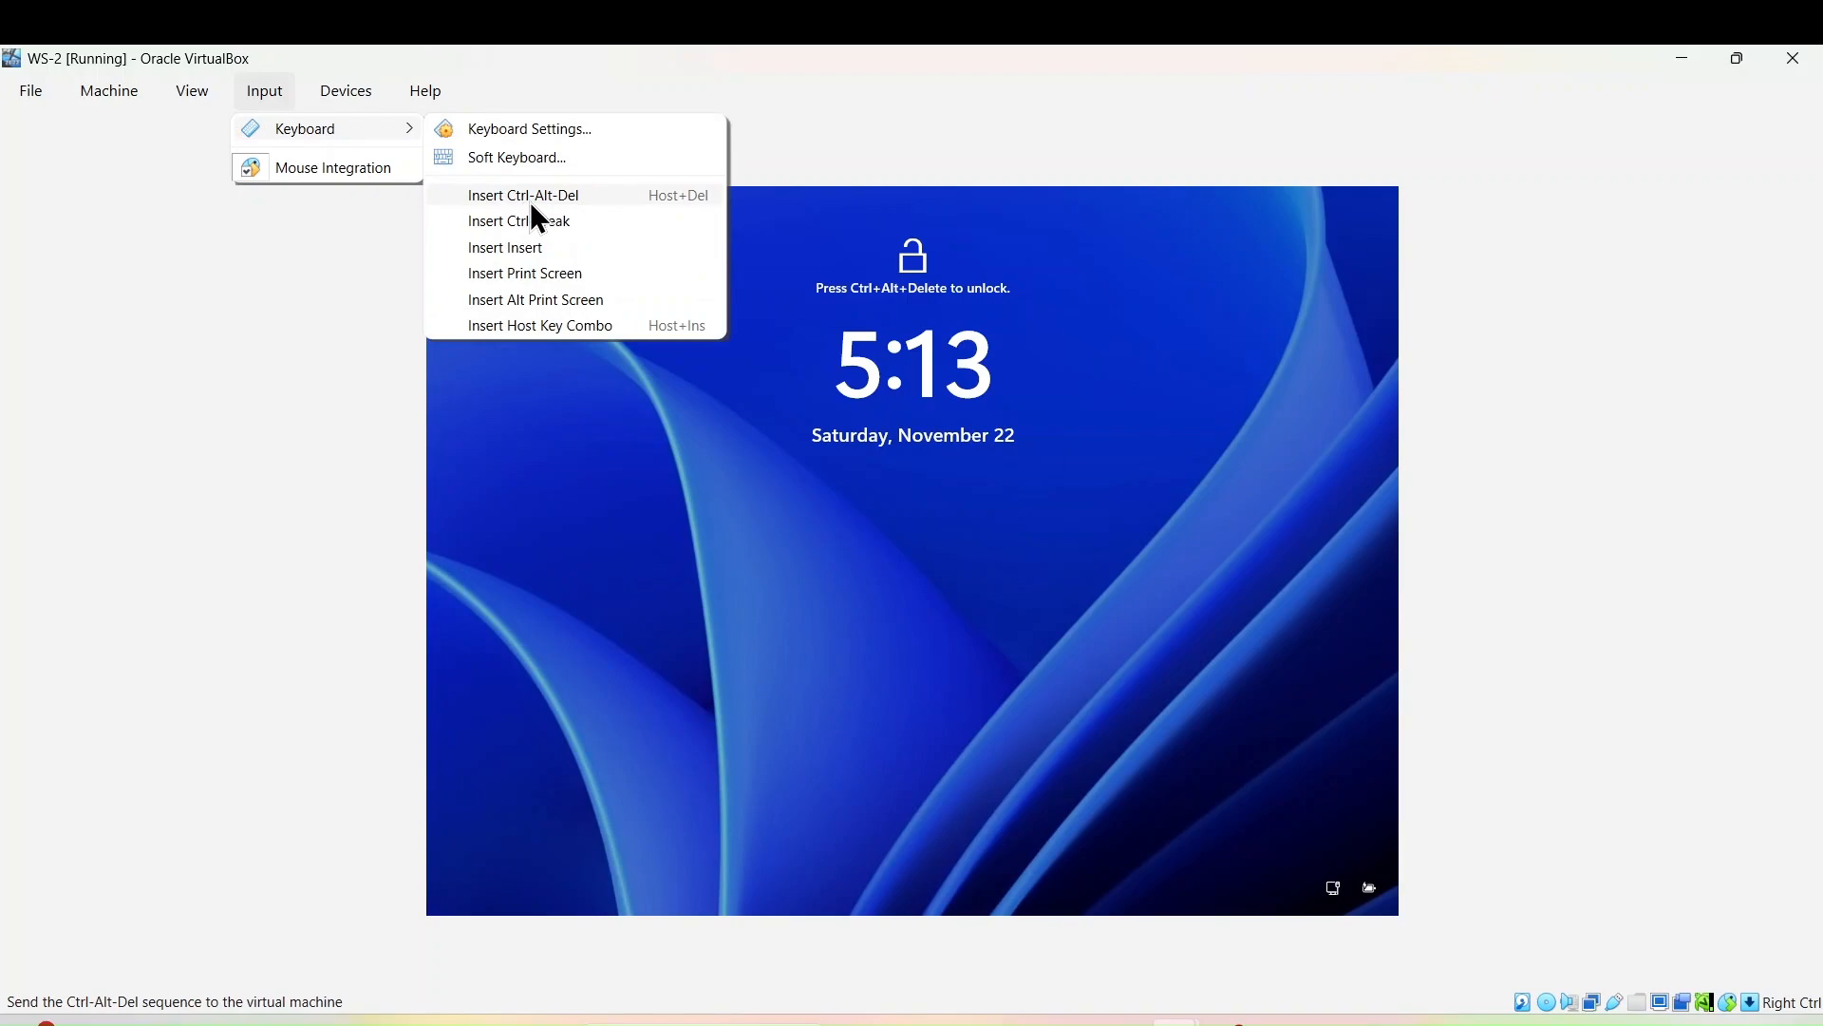
{"action": "left_click", "coordinate": [554, 197]}
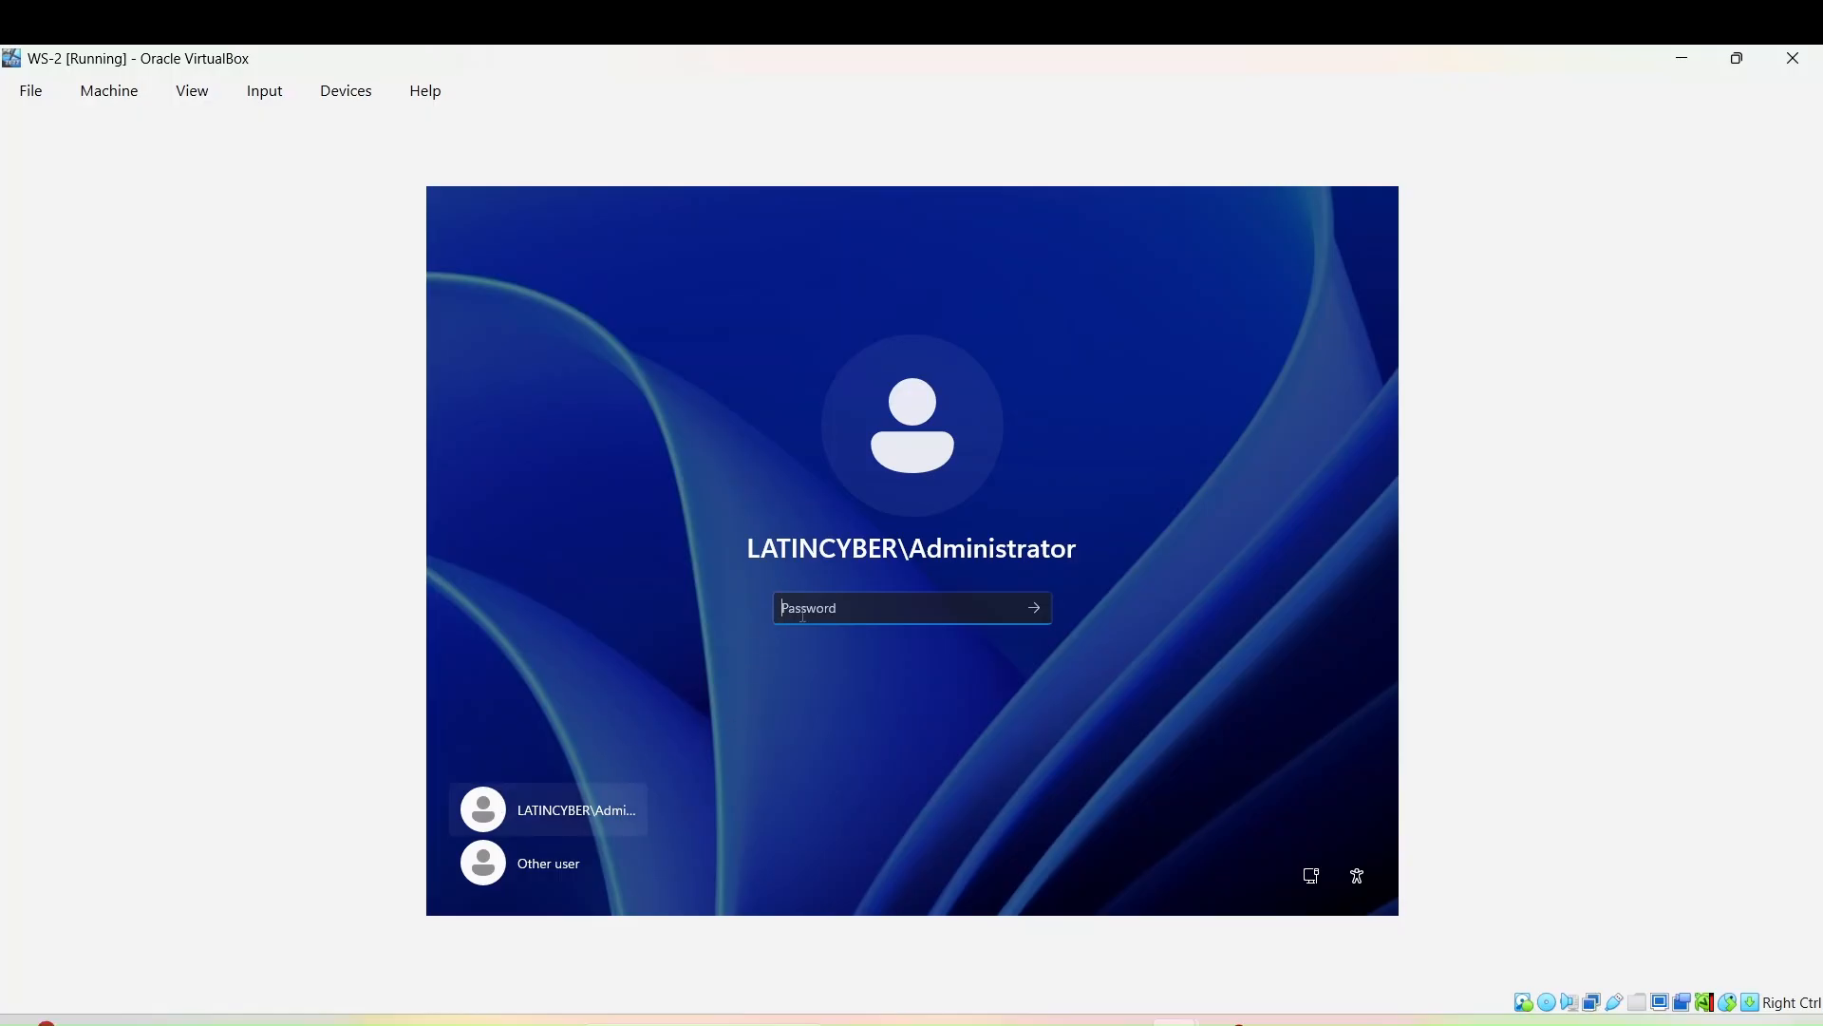
{"action": "type", "text": "Pa$$w0rd!1234"}
{"action": "key", "text": "Return"}
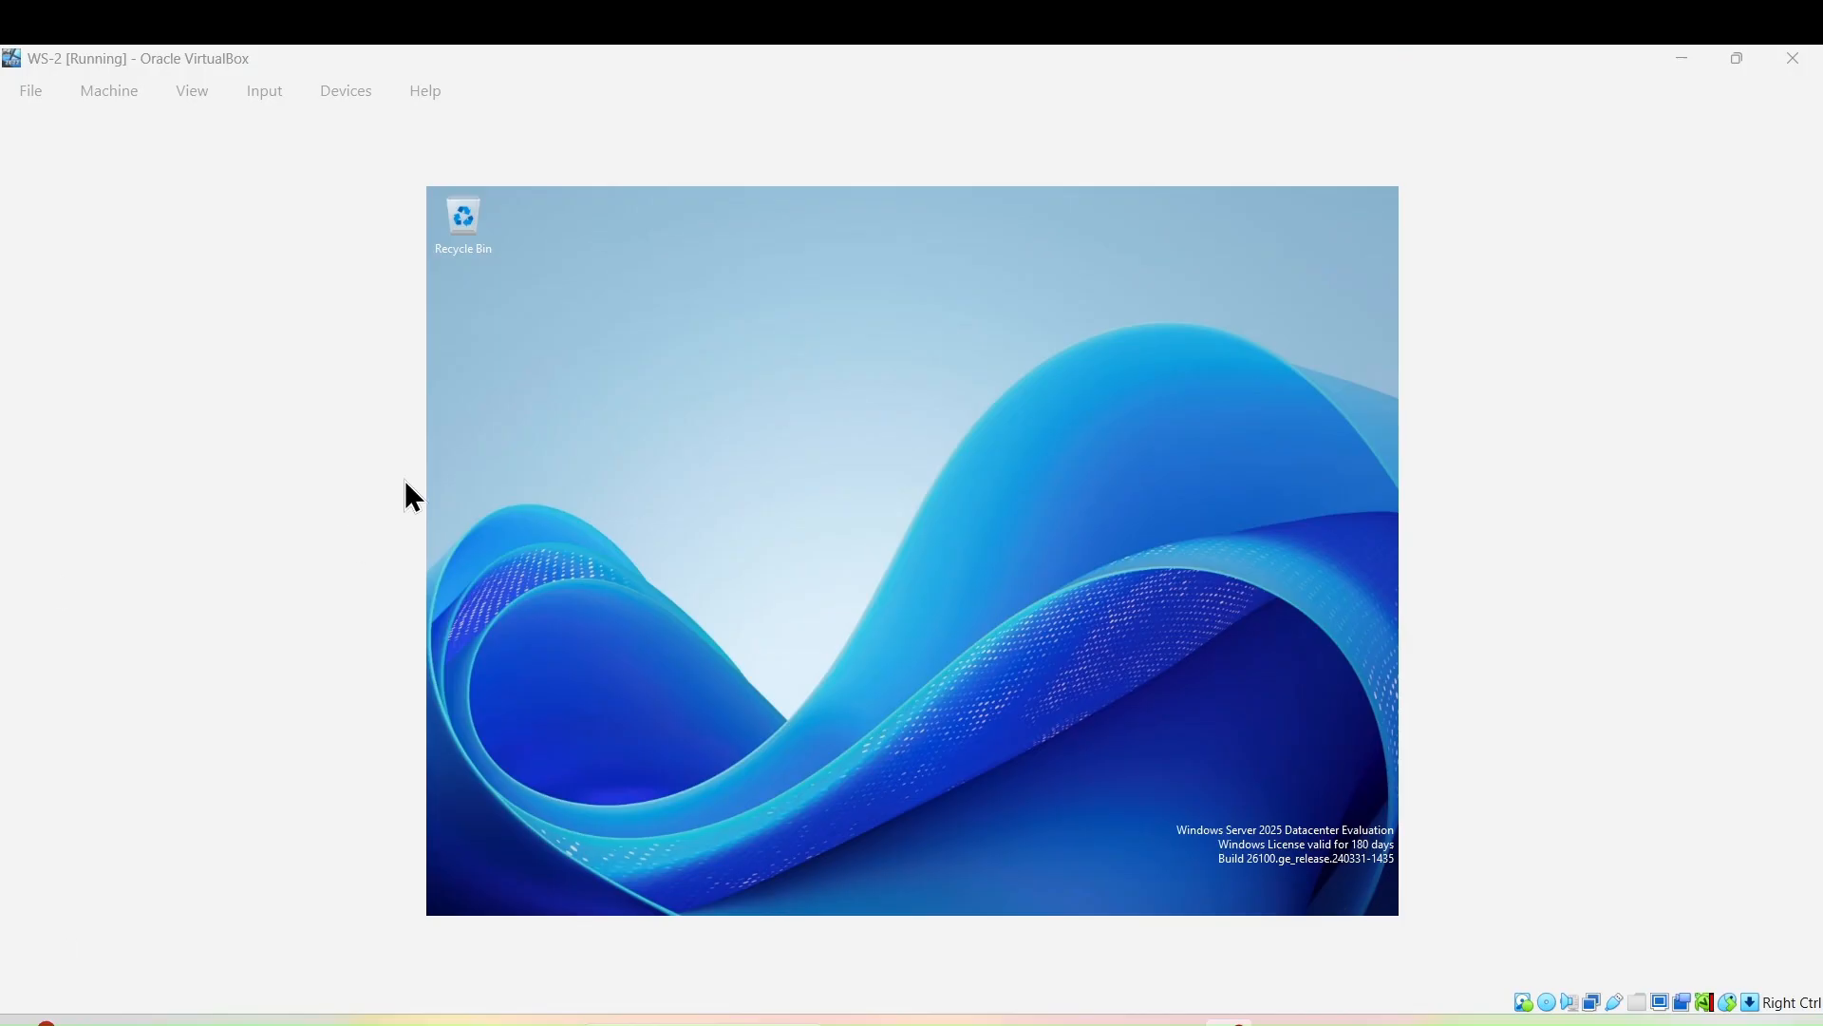
{"action": "left_click", "coordinate": [356, 91]}
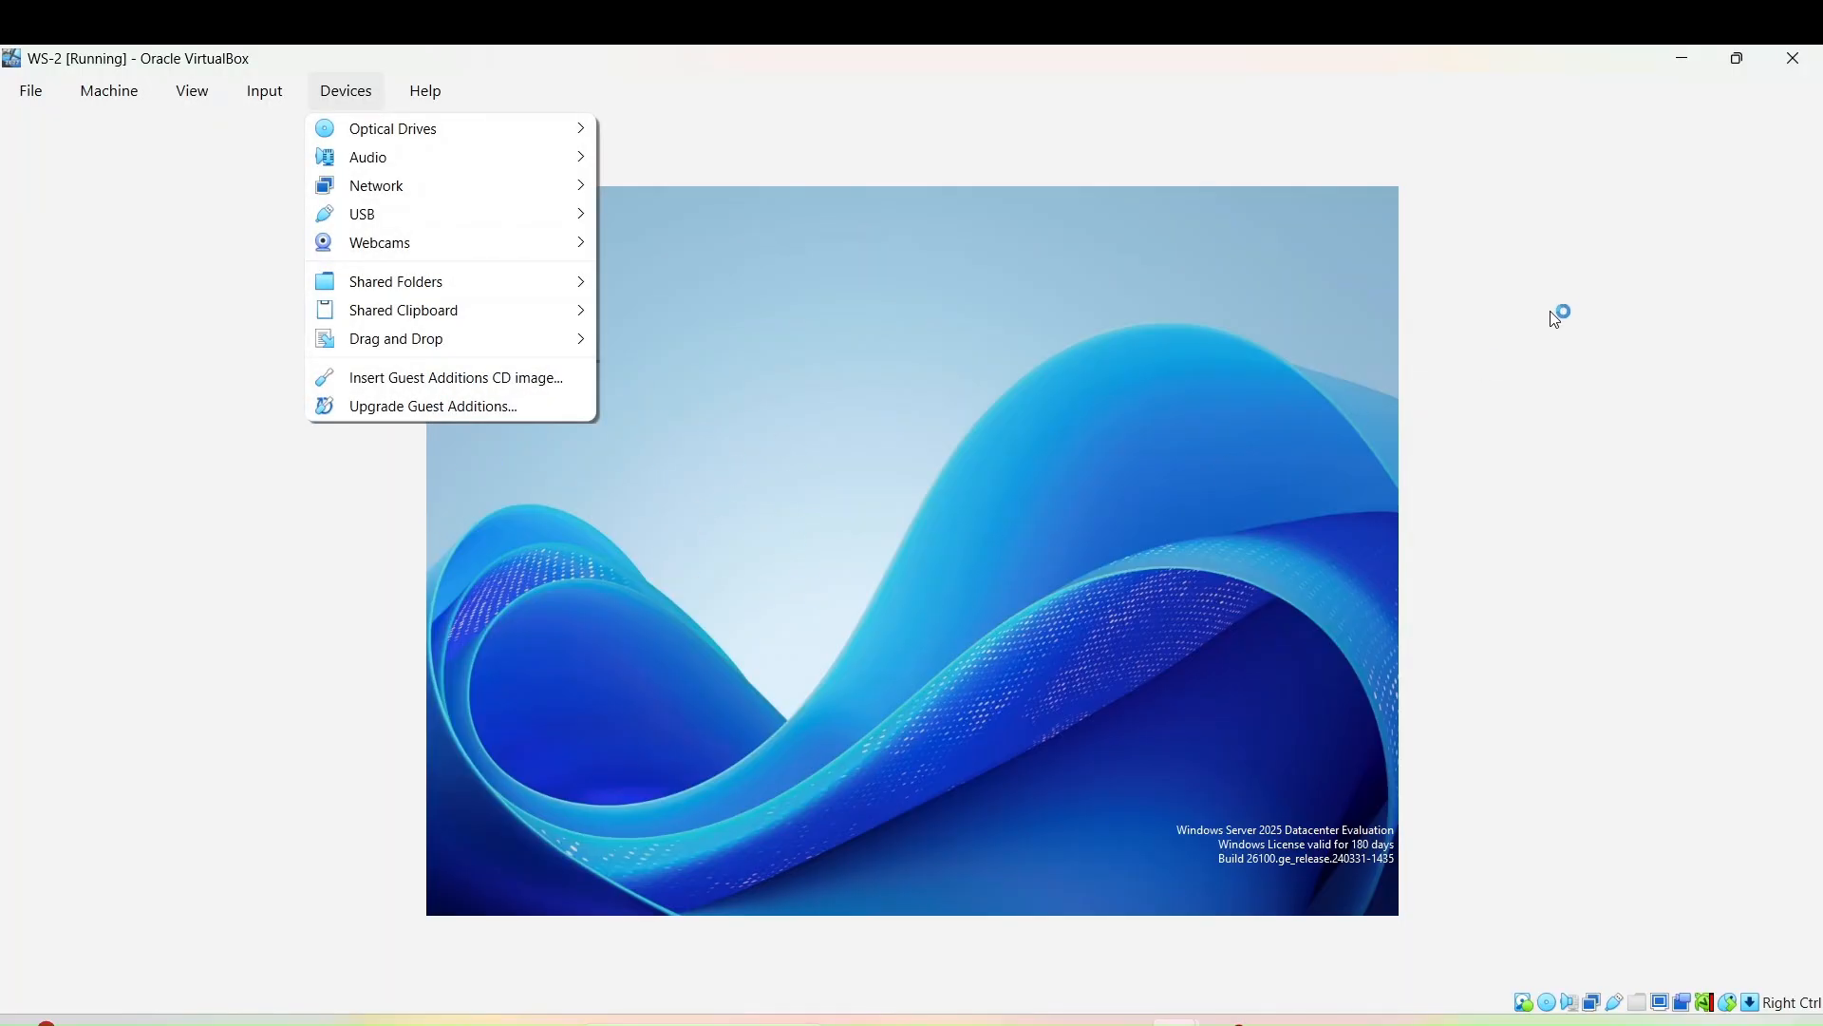
{"action": "left_click", "coordinate": [1524, 264]}
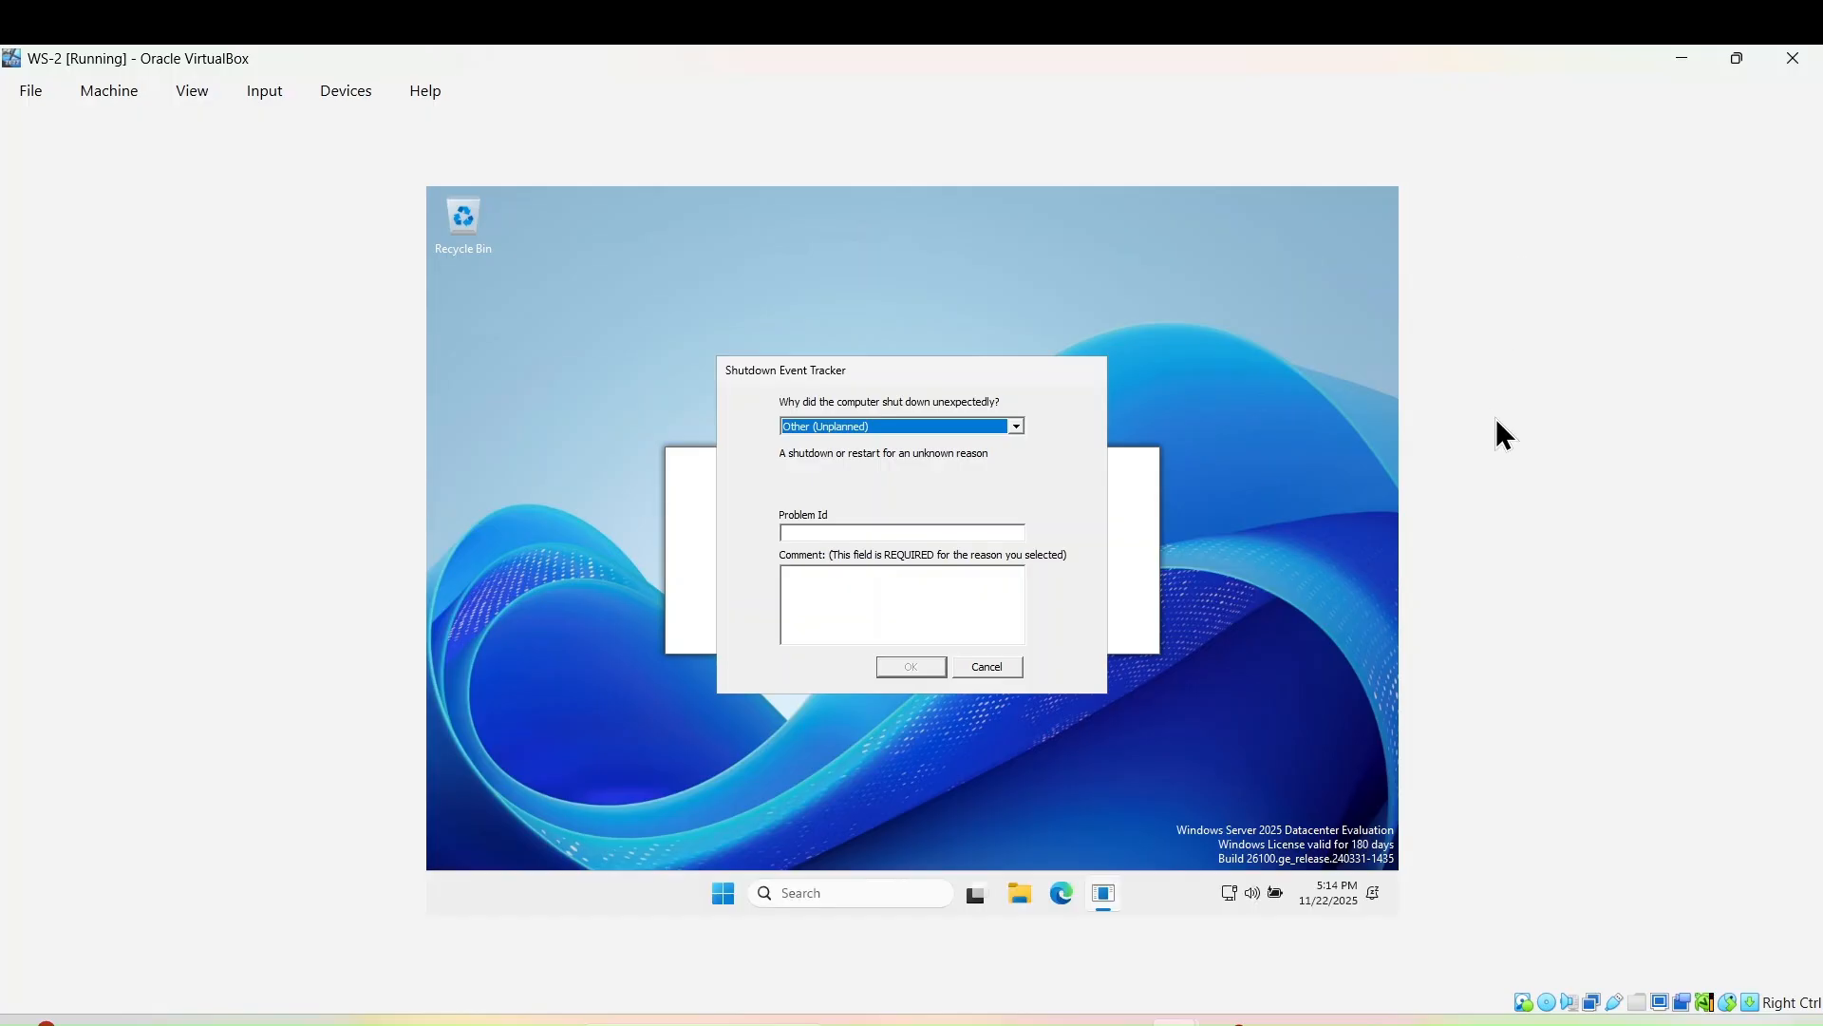
- Toggle the WS-2 window between maximized and restored and fit it to the guest display
{"action": "left_click", "coordinate": [1733, 58]}
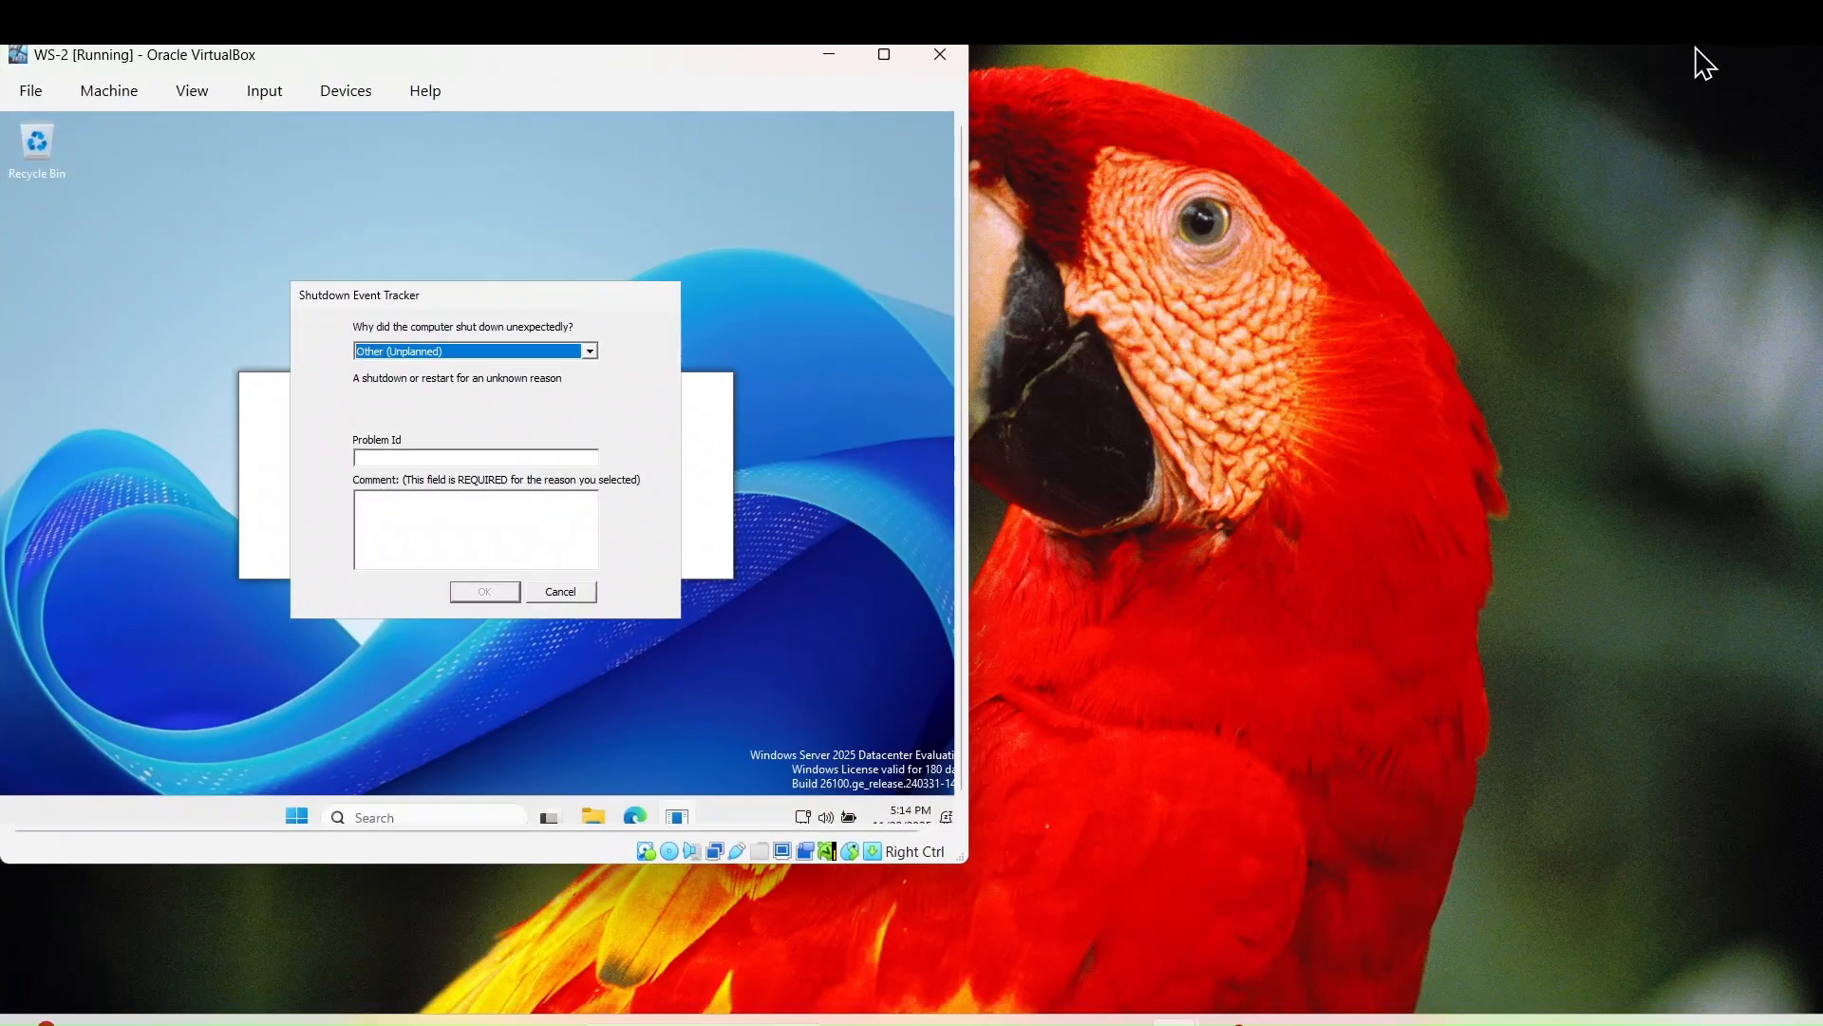
{"action": "left_click", "coordinate": [885, 55]}
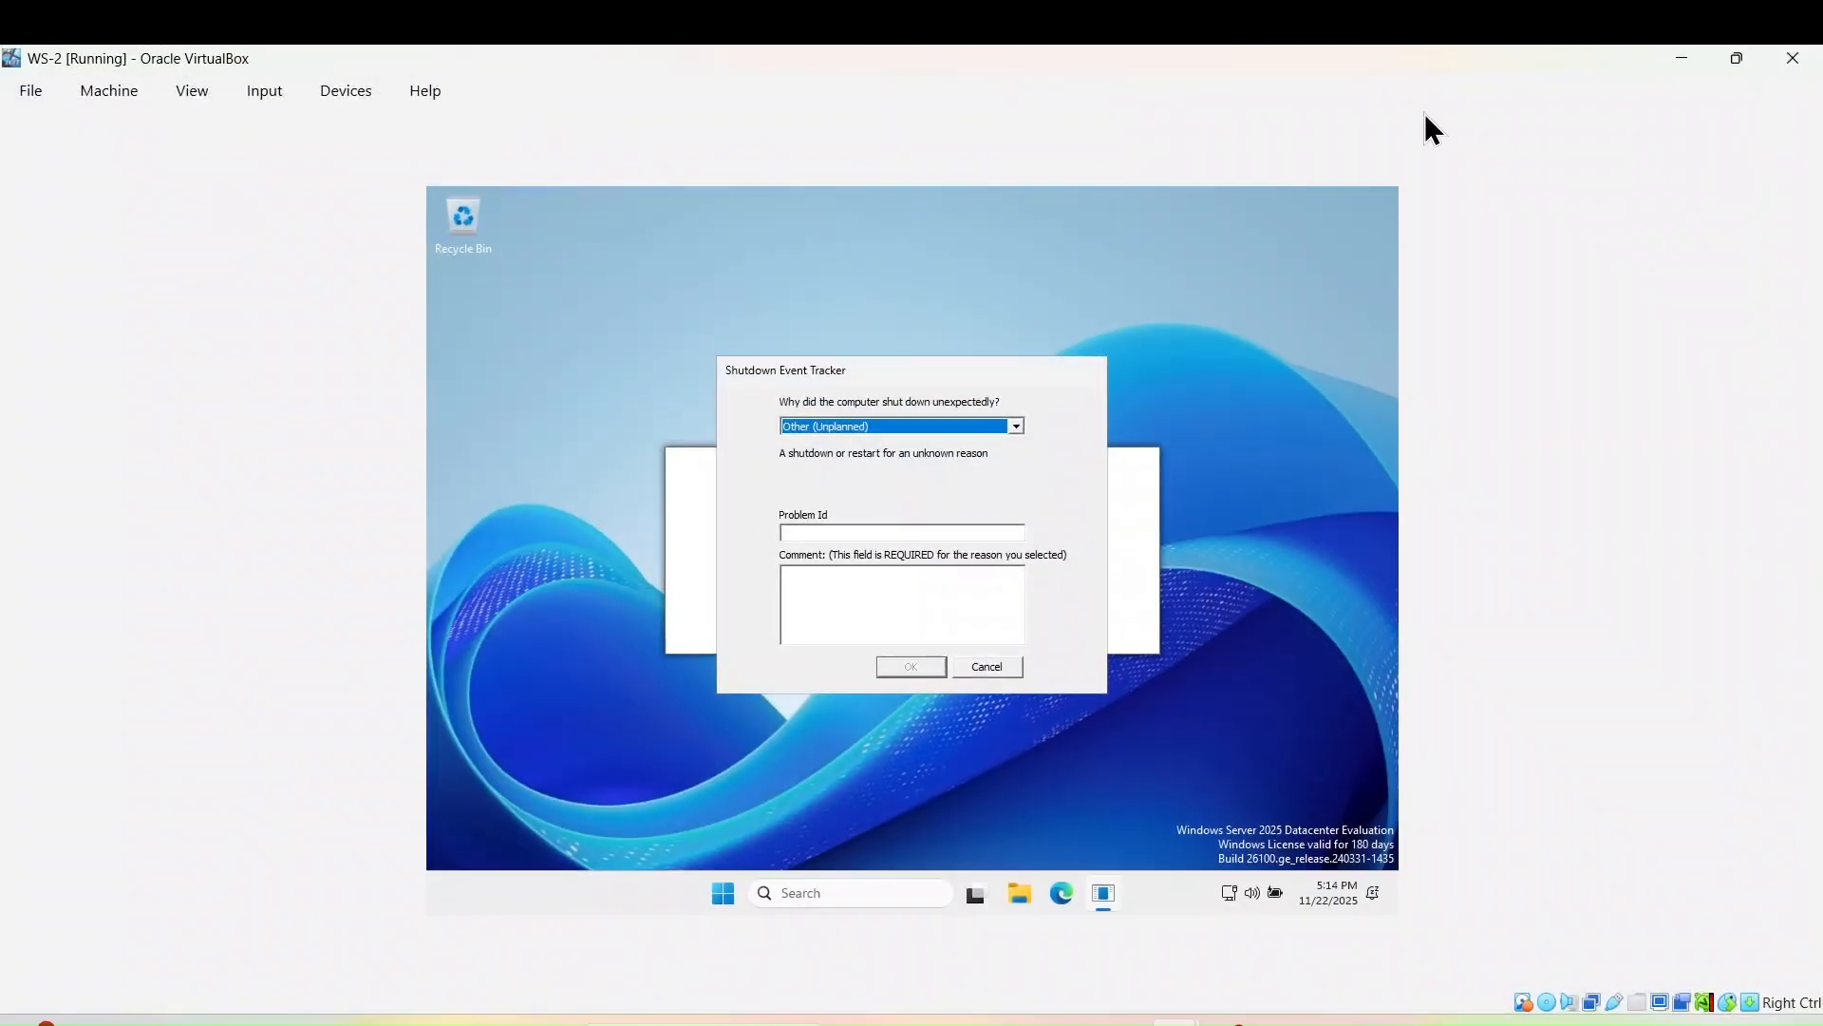
{"action": "left_click", "coordinate": [1731, 57]}
{"action": "left_click", "coordinate": [198, 100]}
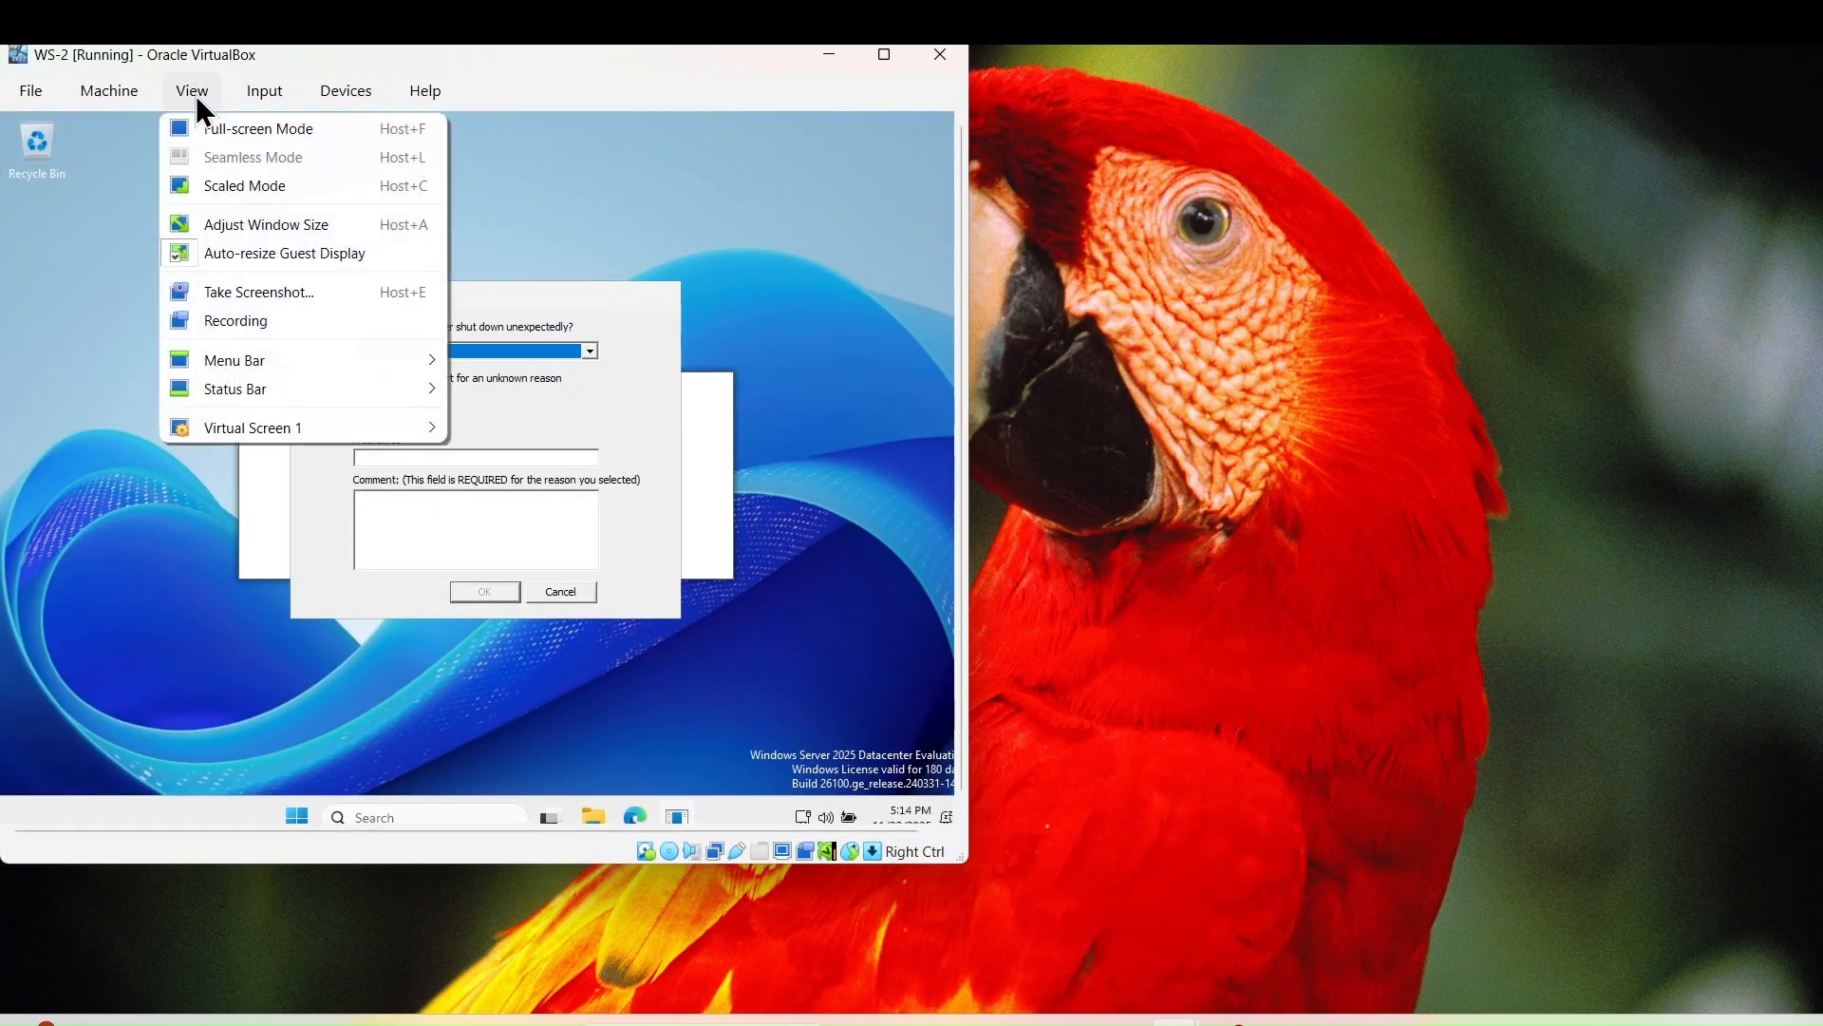
{"action": "left_click", "coordinate": [239, 253]}
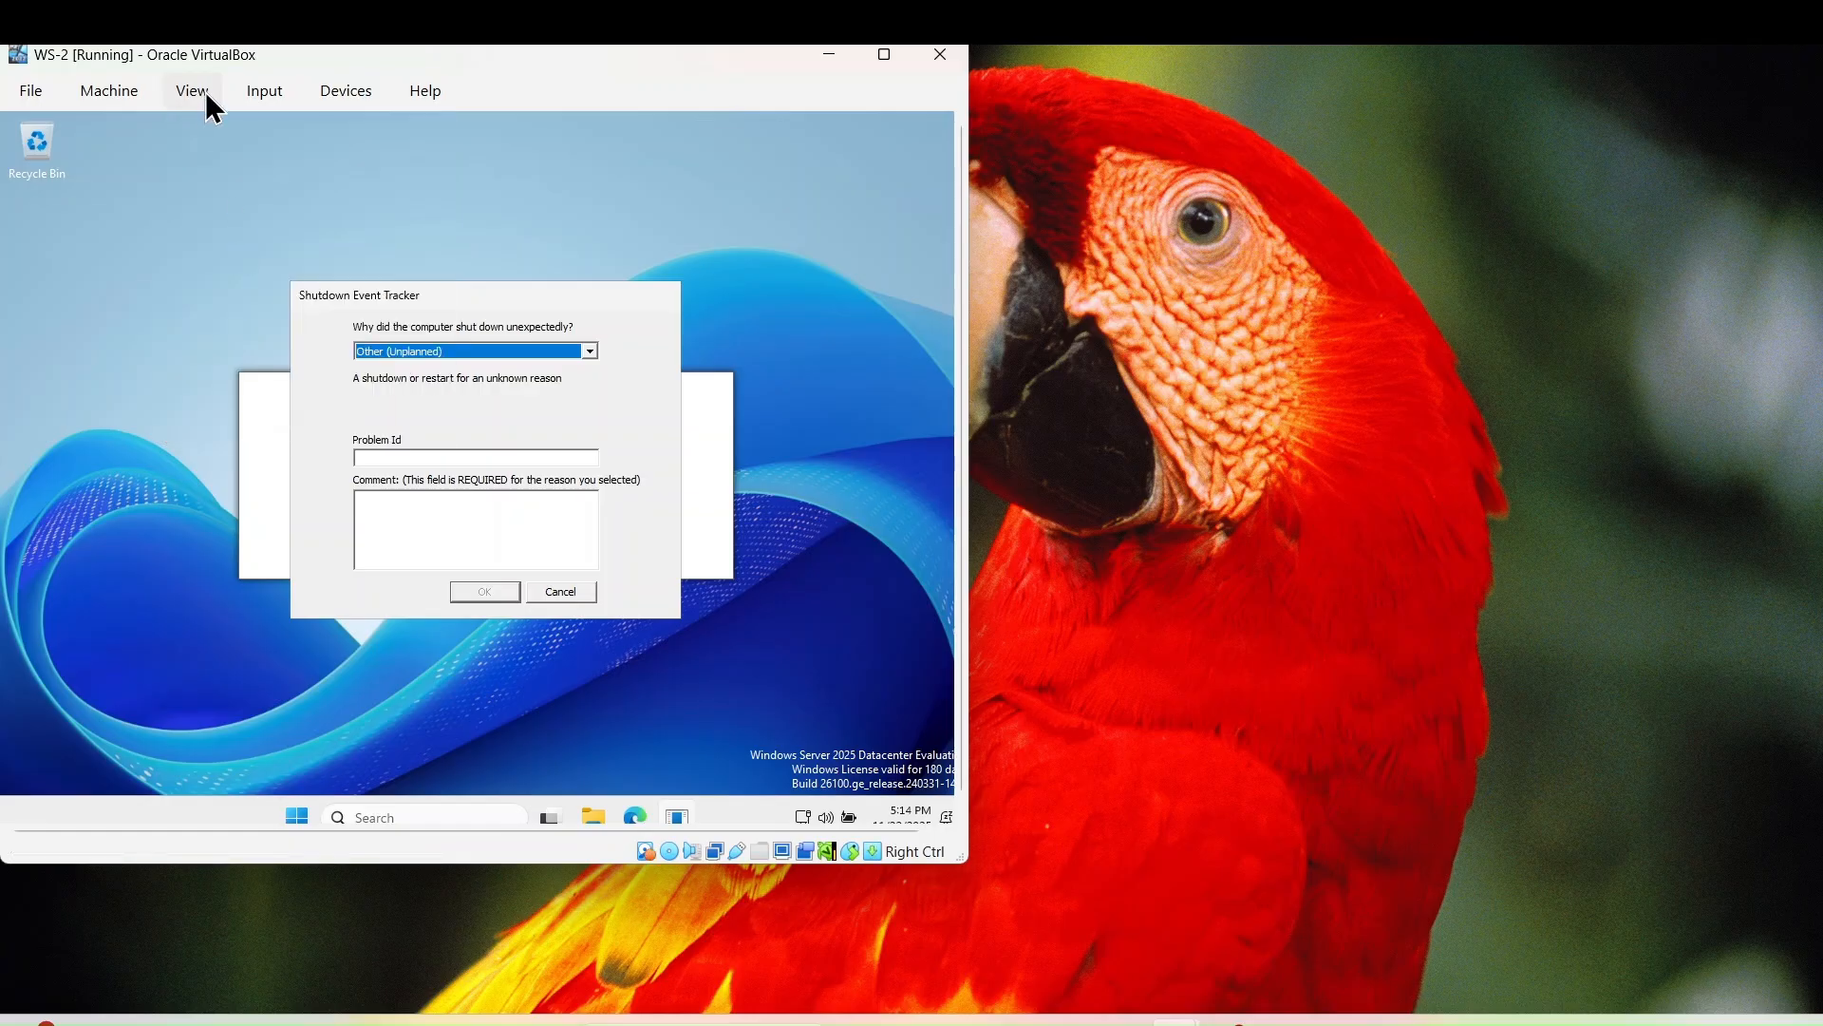
{"action": "left_click", "coordinate": [209, 99]}
{"action": "left_click", "coordinate": [249, 227]}
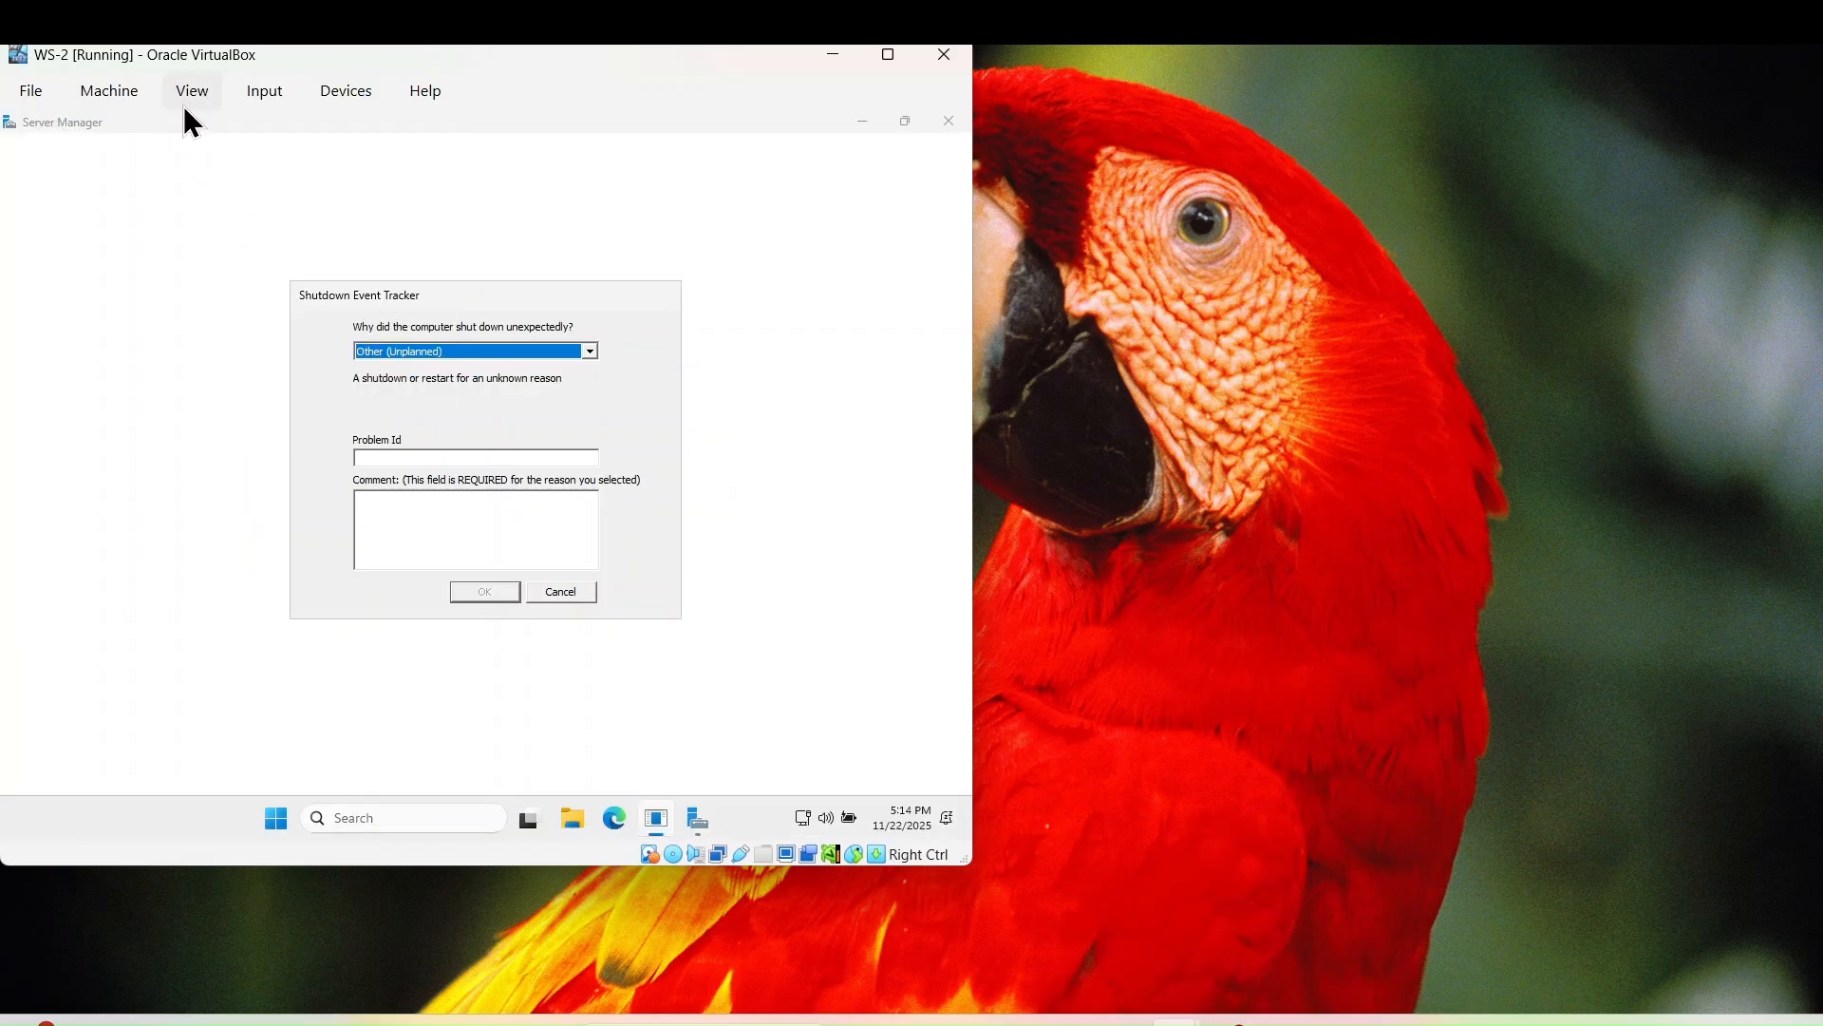
{"action": "left_click", "coordinate": [192, 92]}
{"action": "left_click", "coordinate": [252, 224]}
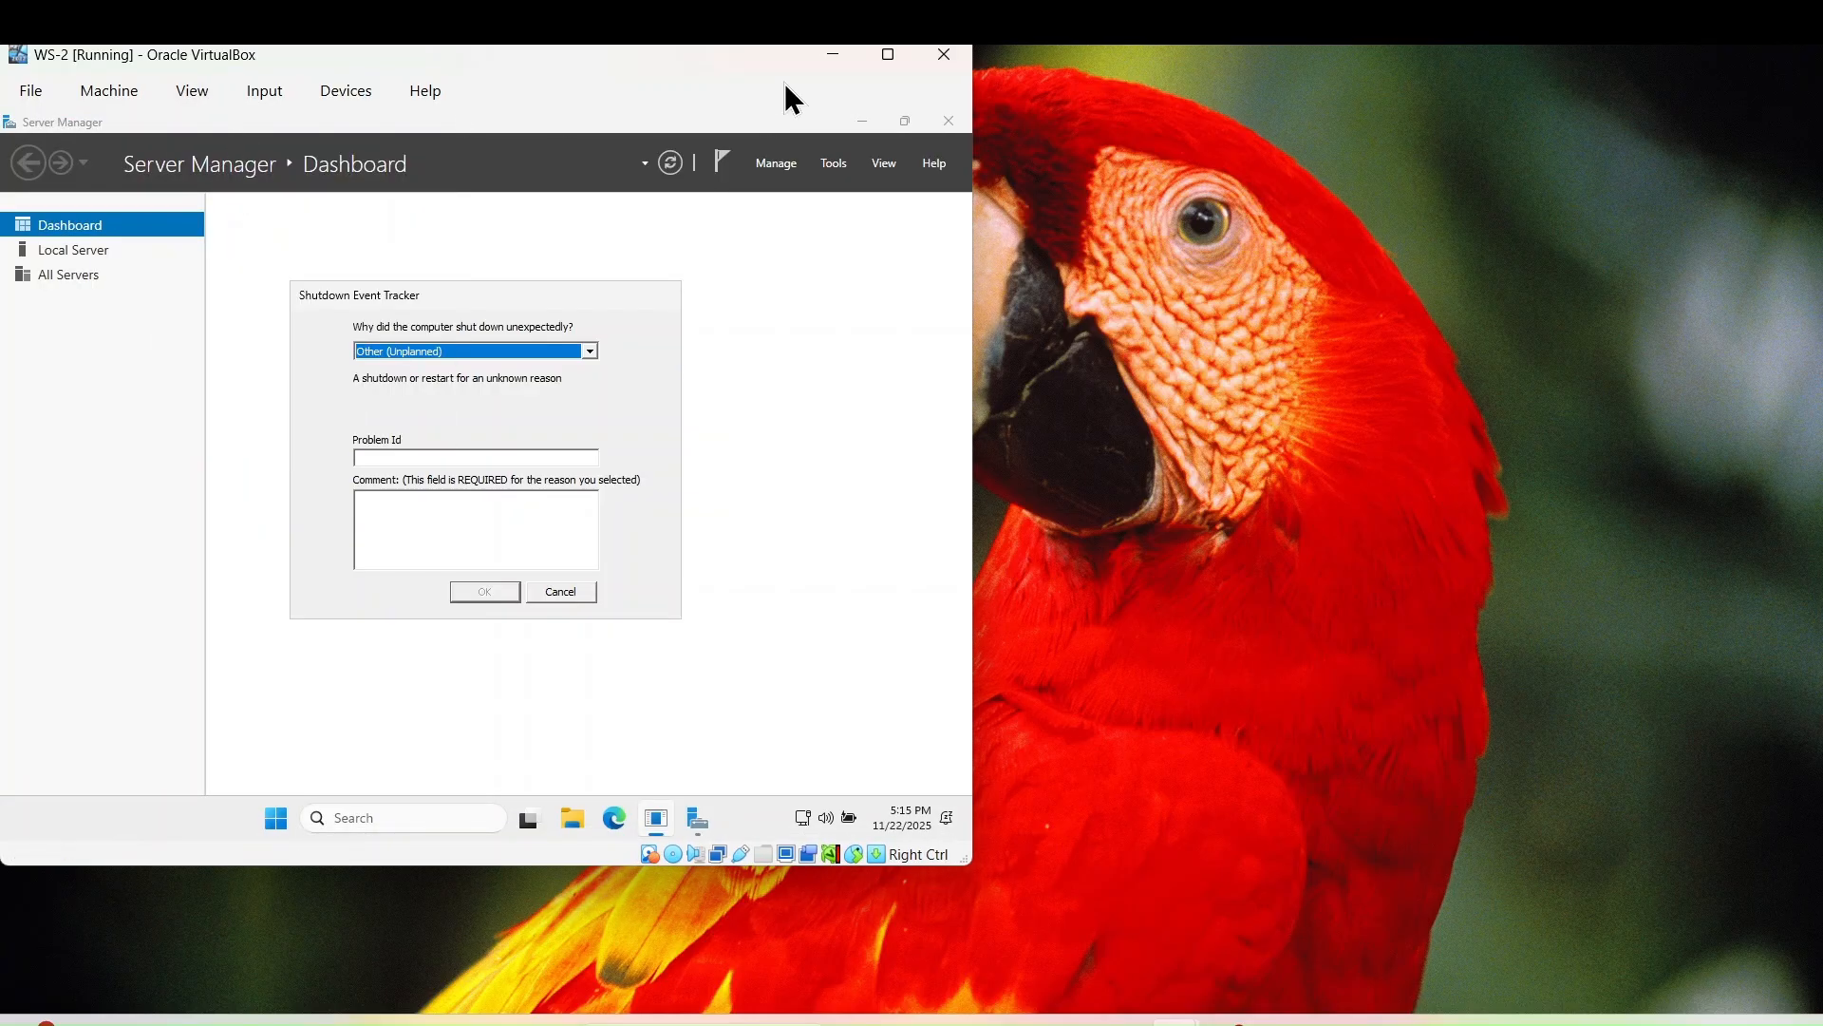
{"action": "left_click", "coordinate": [888, 54]}
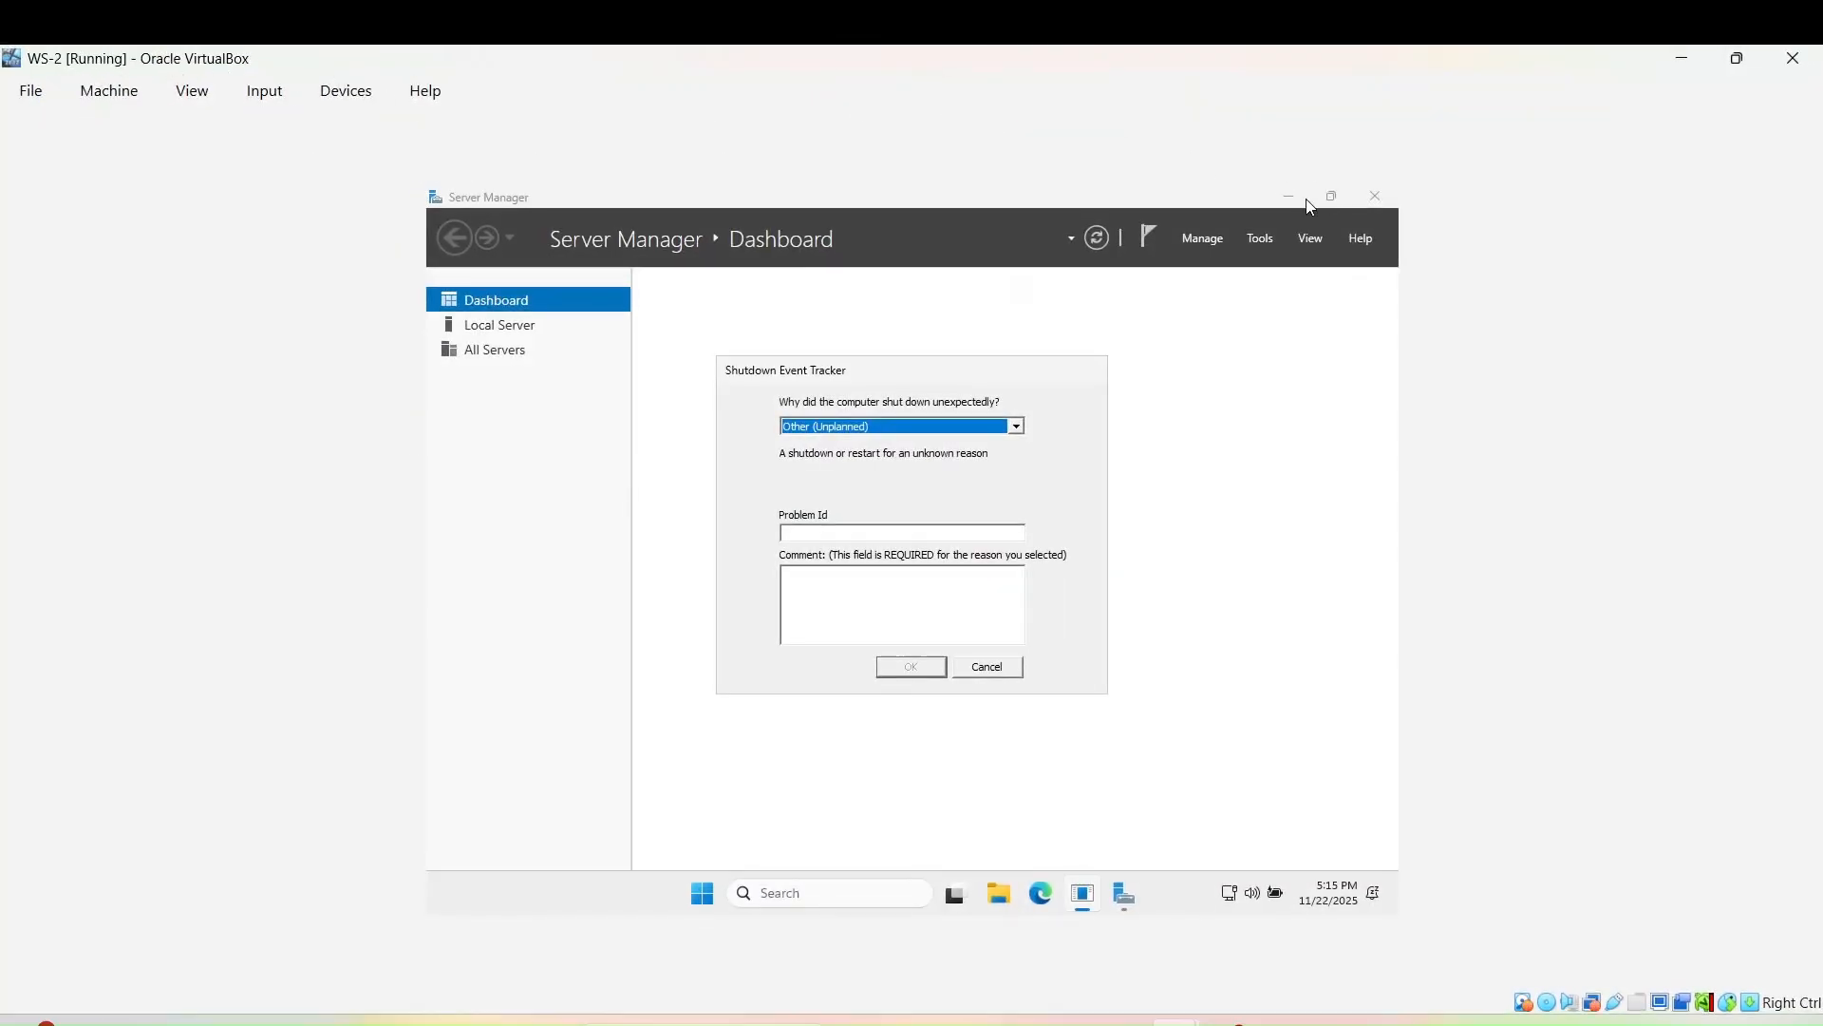
{"action": "left_click", "coordinate": [1715, 58]}
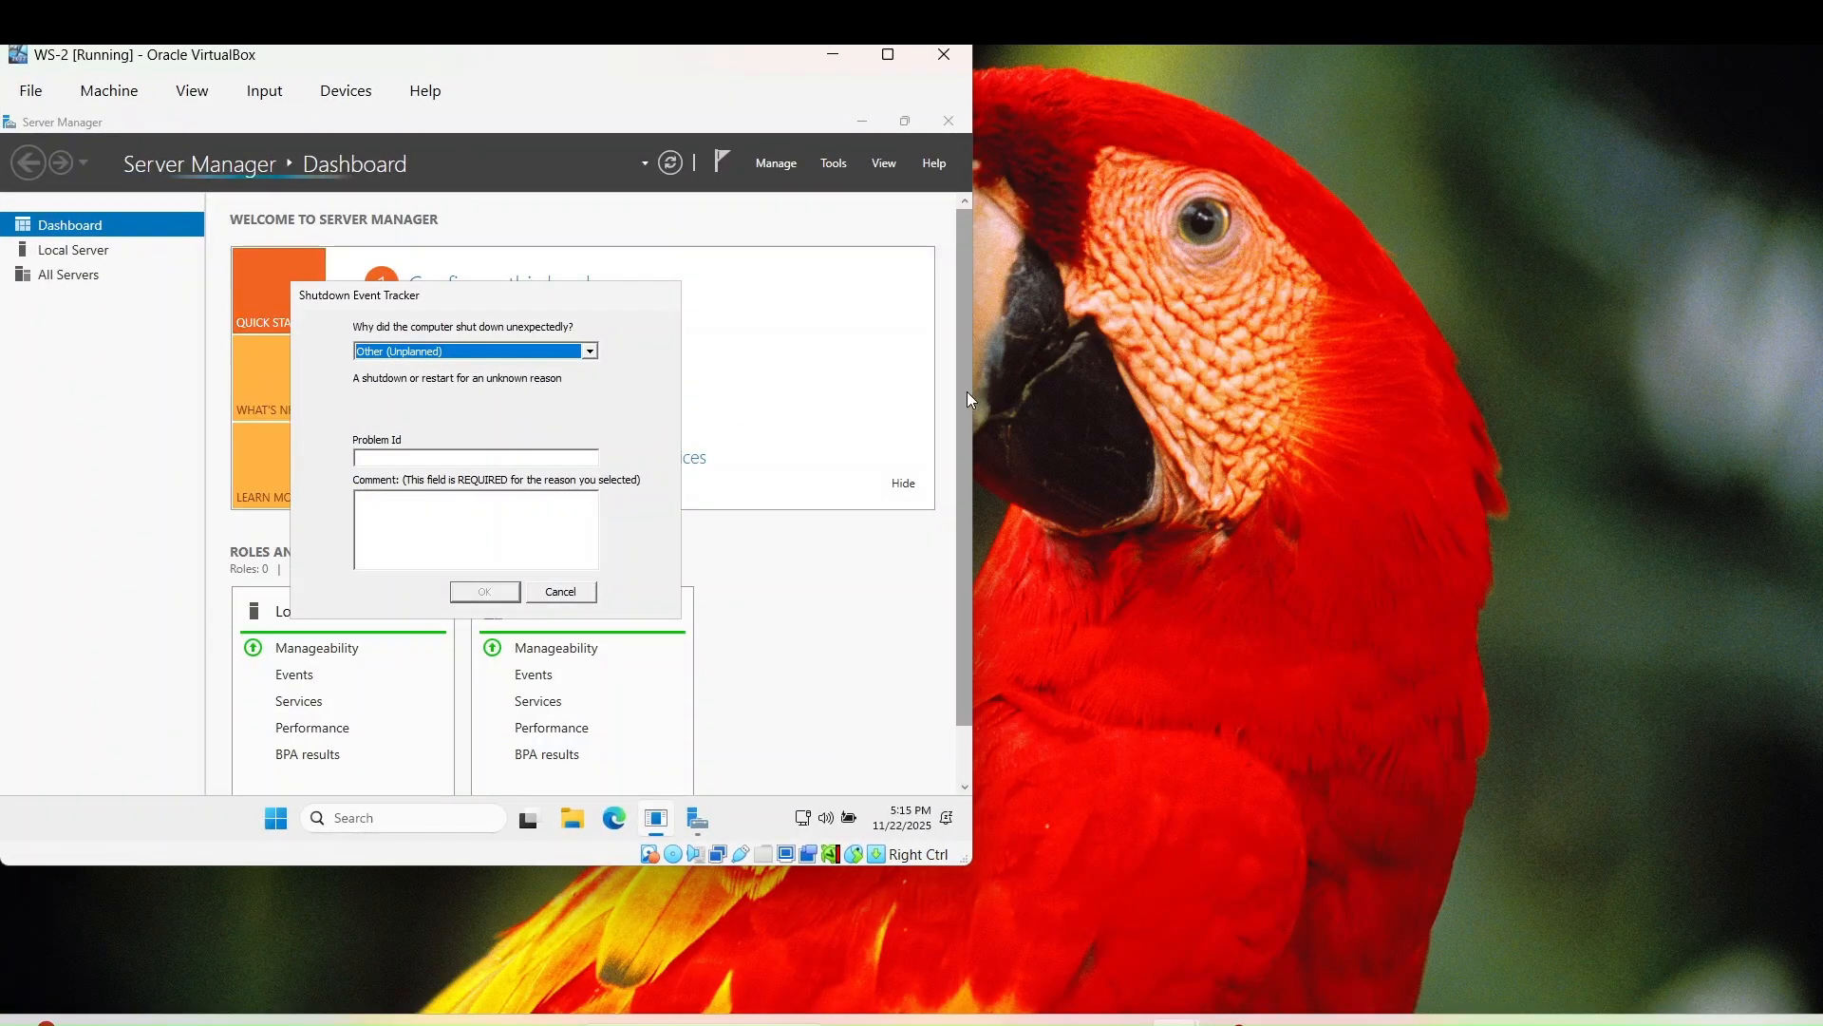
- Widen the VirtualBox window across the screen and toggle Auto-resize Guest Display
{"action": "left_click_drag", "start_coordinate": [969, 395], "coordinate": [1369, 395]}
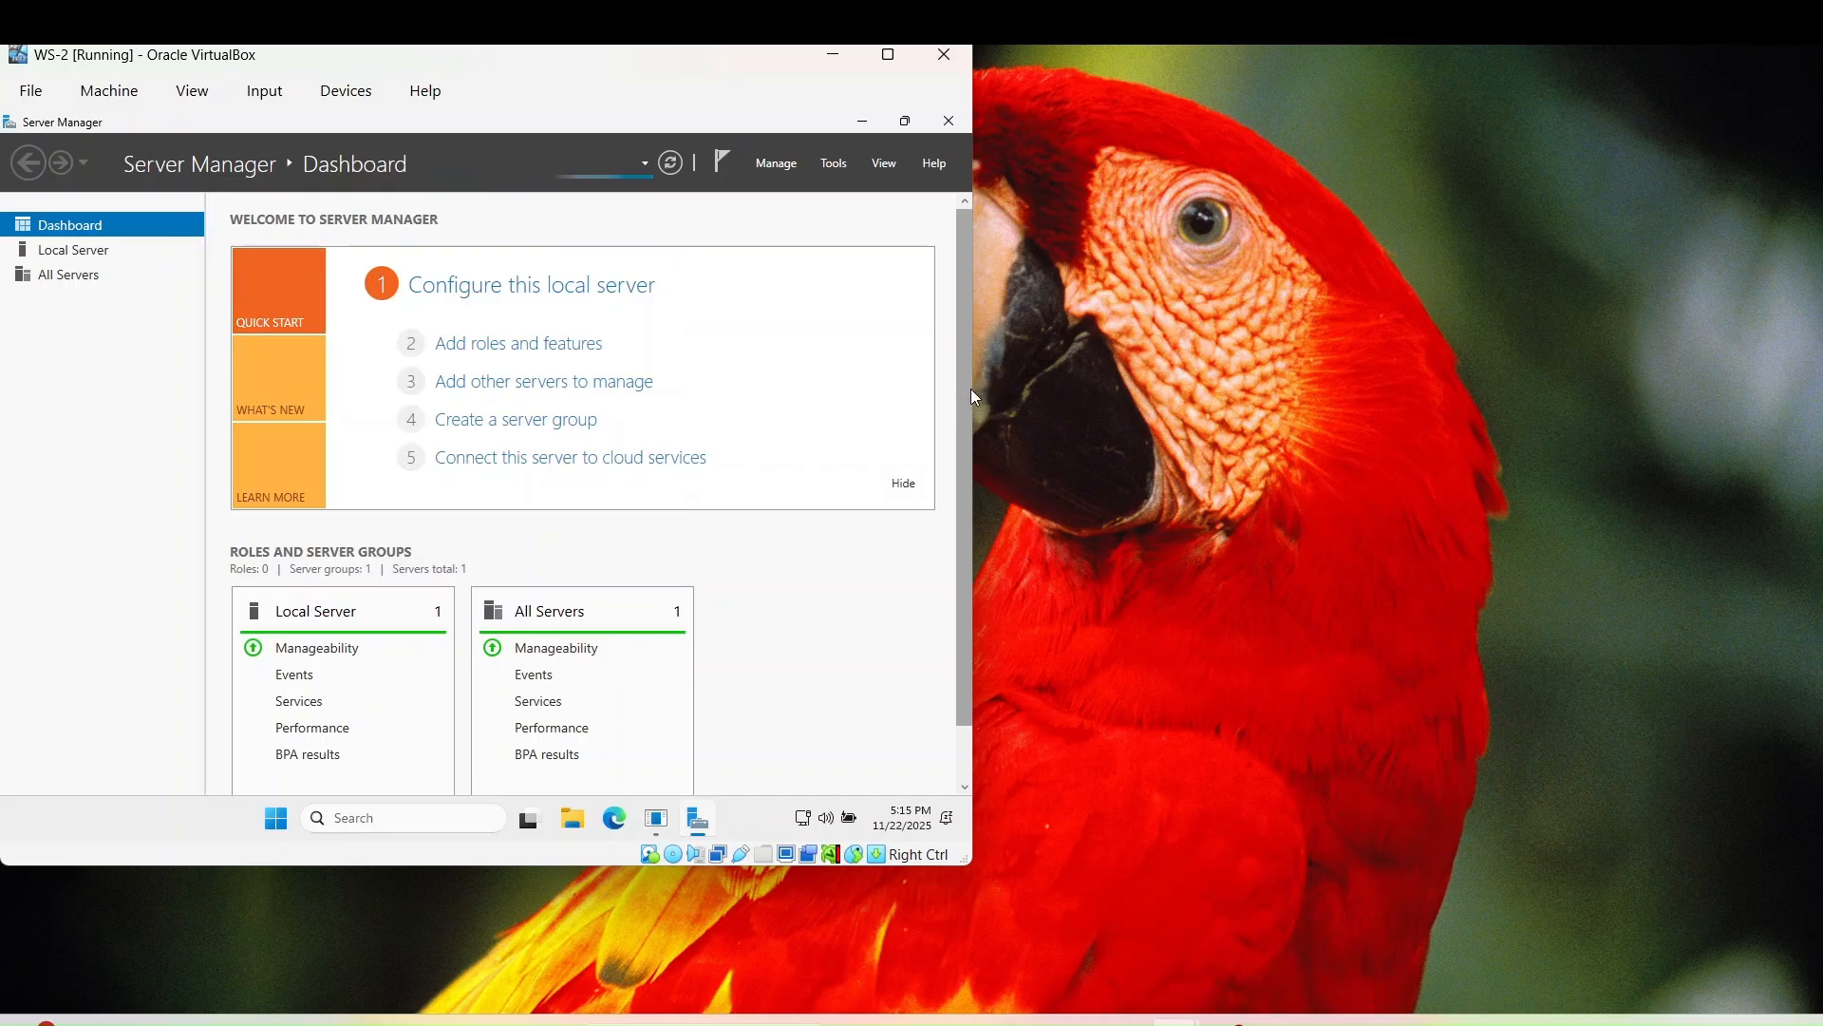
{"action": "left_click_drag", "start_coordinate": [971, 392], "coordinate": [1819, 380]}
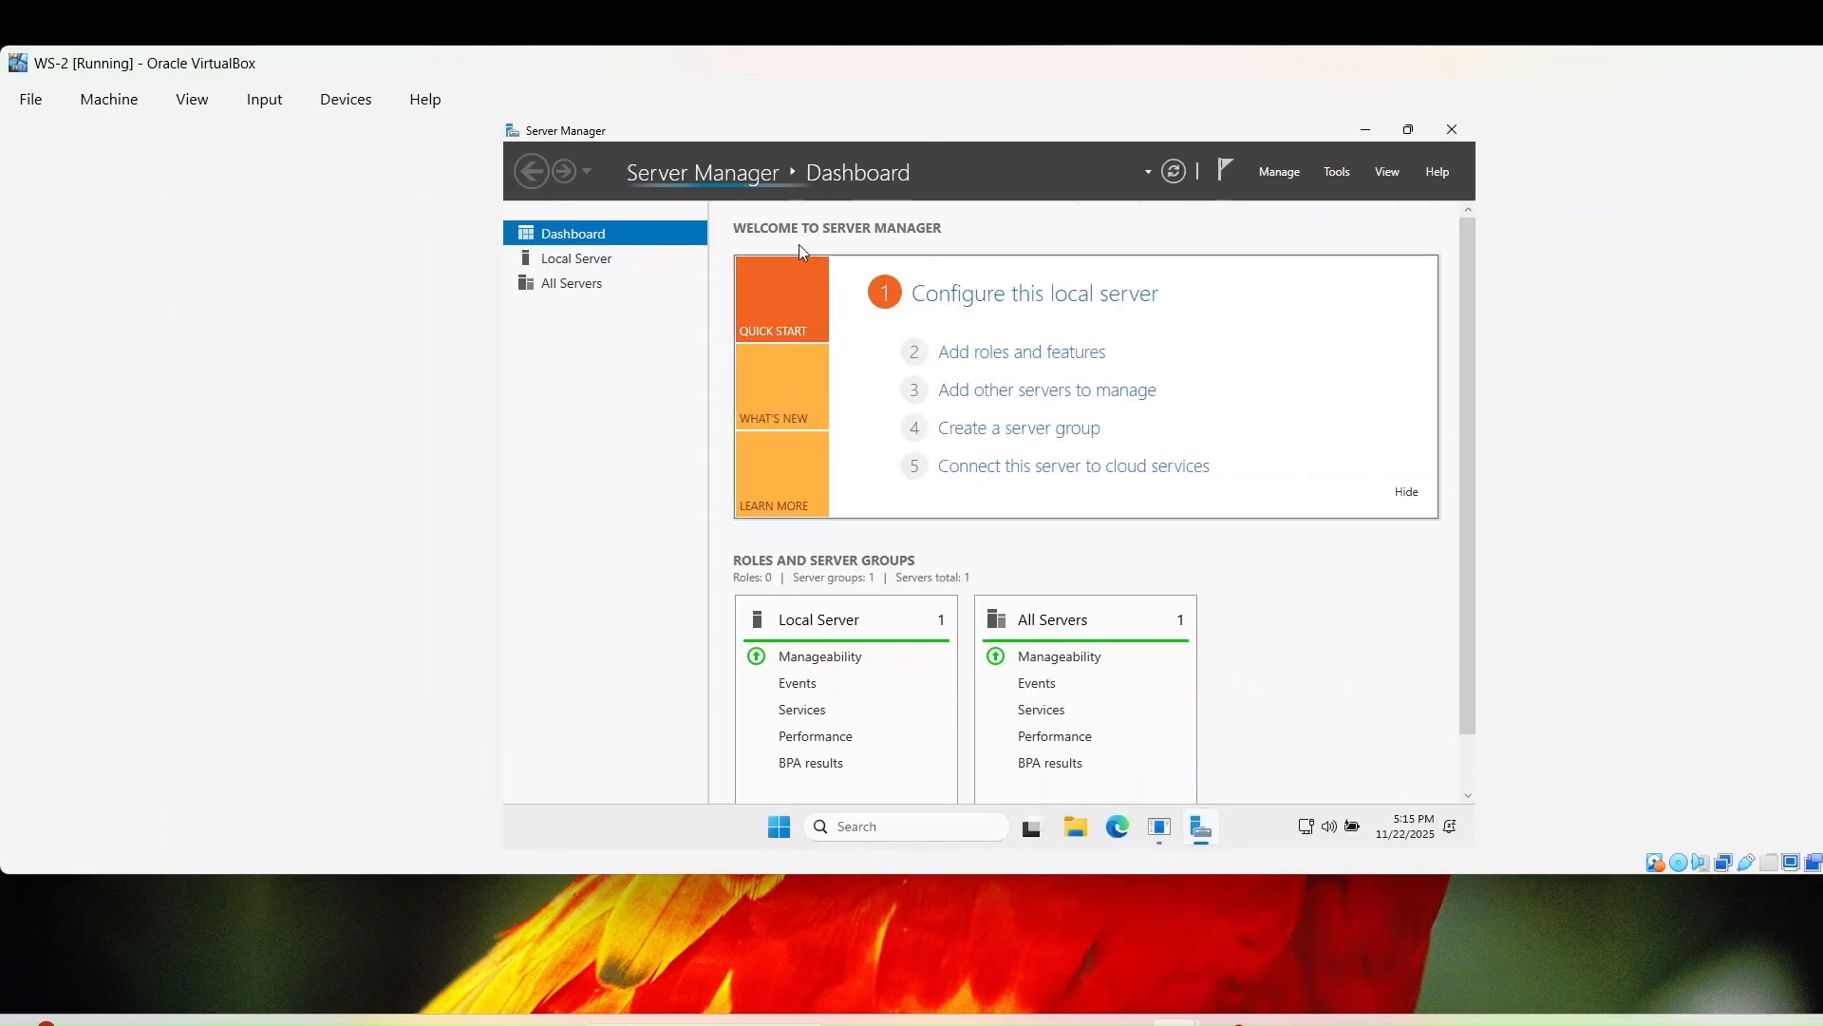
{"action": "left_click", "coordinate": [190, 99]}
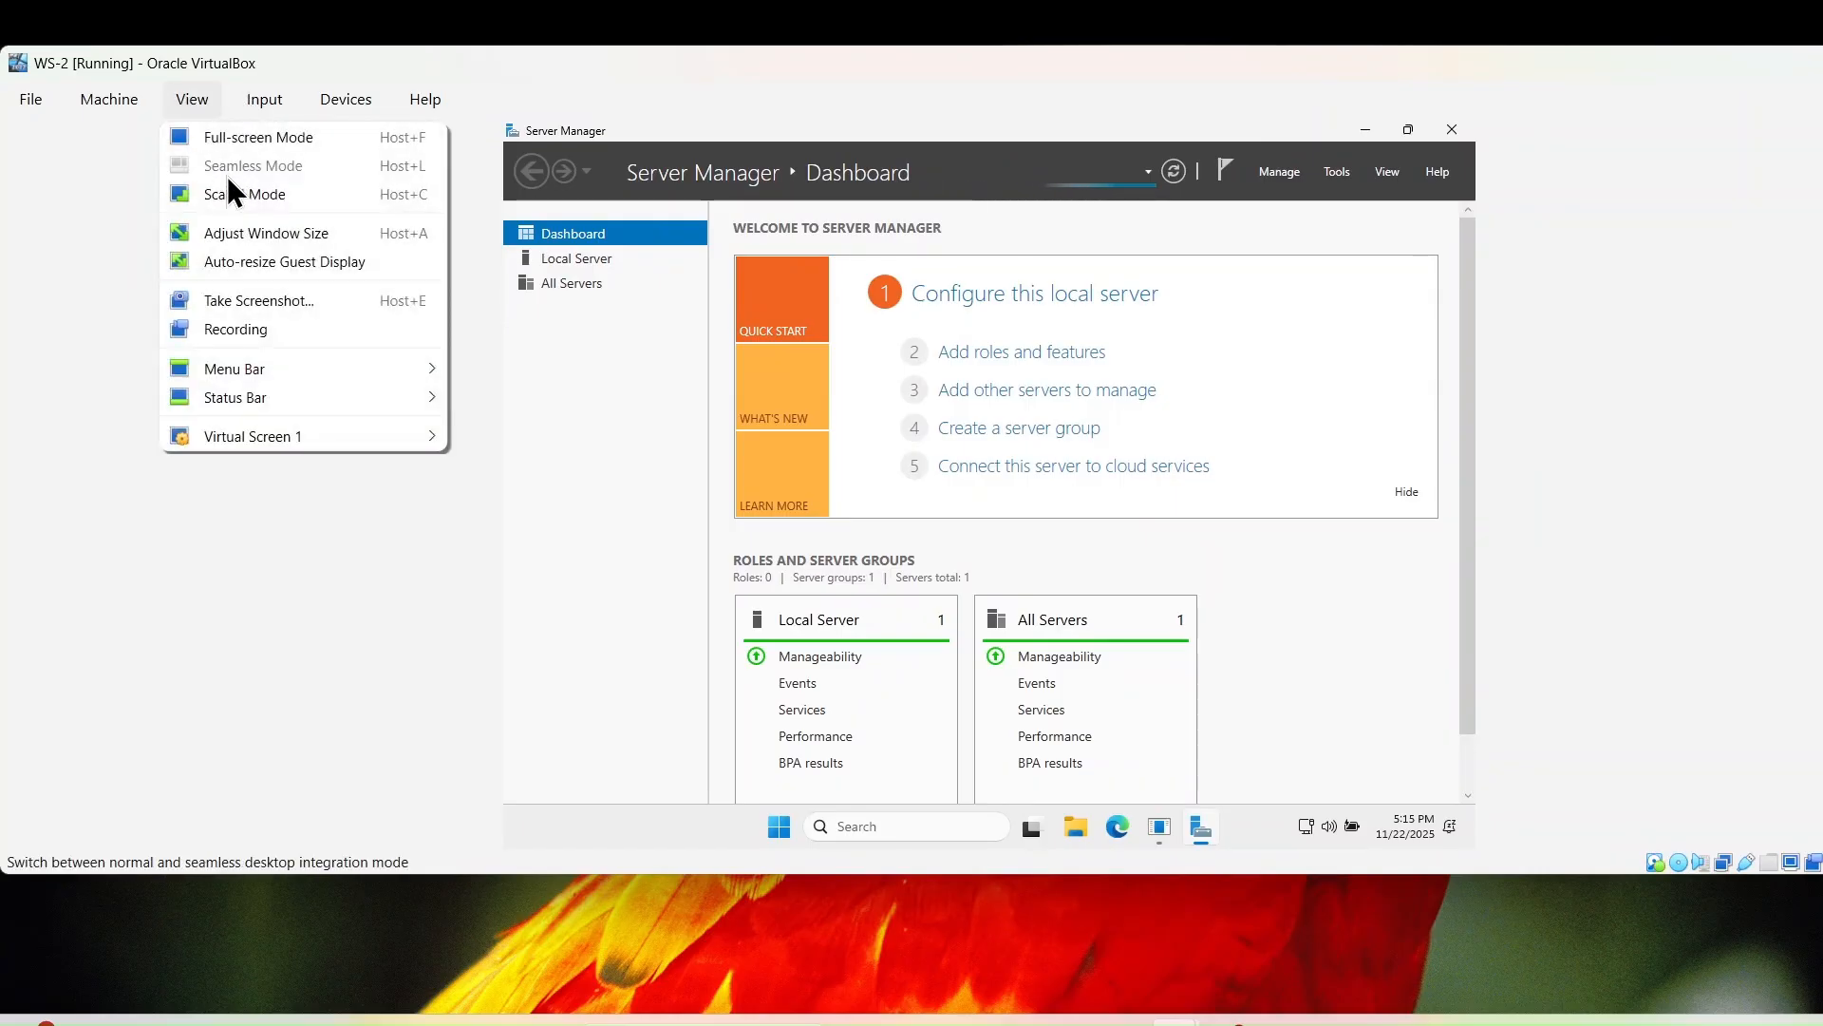
{"action": "left_click", "coordinate": [232, 232]}
{"action": "left_click", "coordinate": [194, 97]}
{"action": "left_click", "coordinate": [211, 228]}
{"action": "left_click", "coordinate": [190, 99]}
{"action": "left_click", "coordinate": [192, 258]}
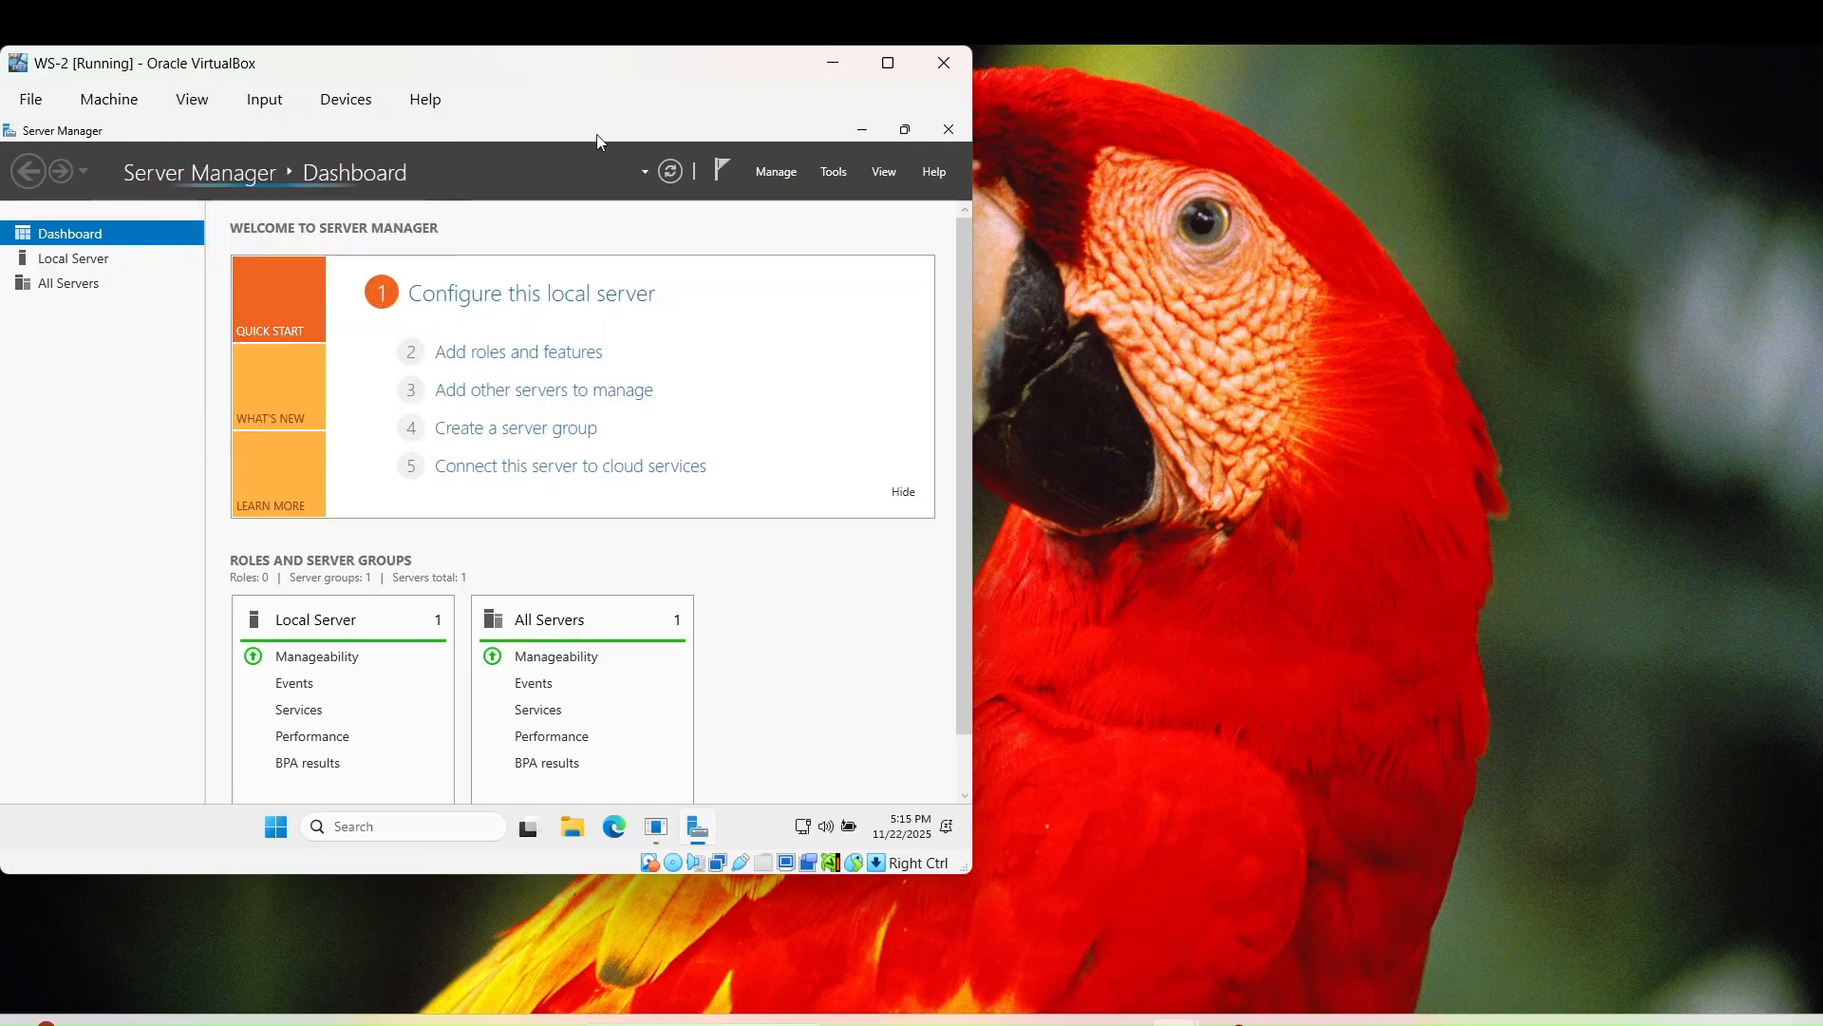
- Maximize the VirtualBox window with the guest display auto-resized to fill it
{"action": "left_click", "coordinate": [888, 62]}
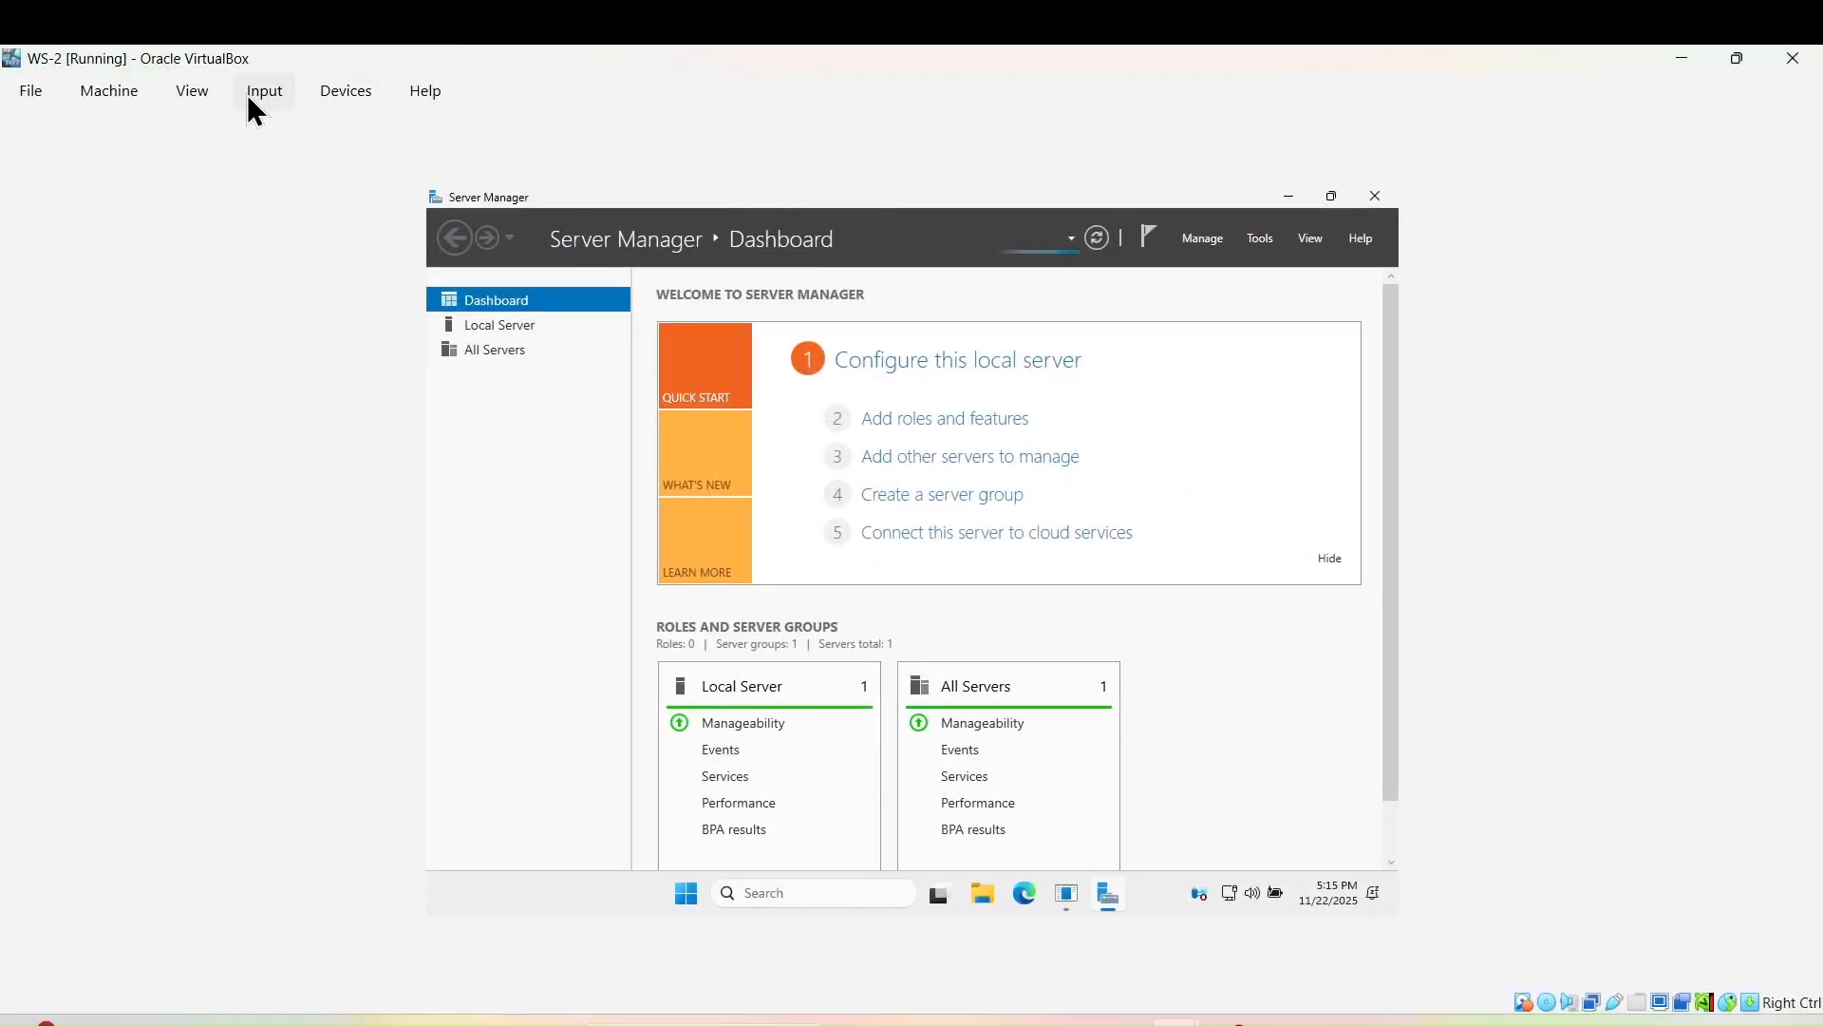
{"action": "left_click", "coordinate": [201, 92]}
{"action": "left_click", "coordinate": [245, 228]}
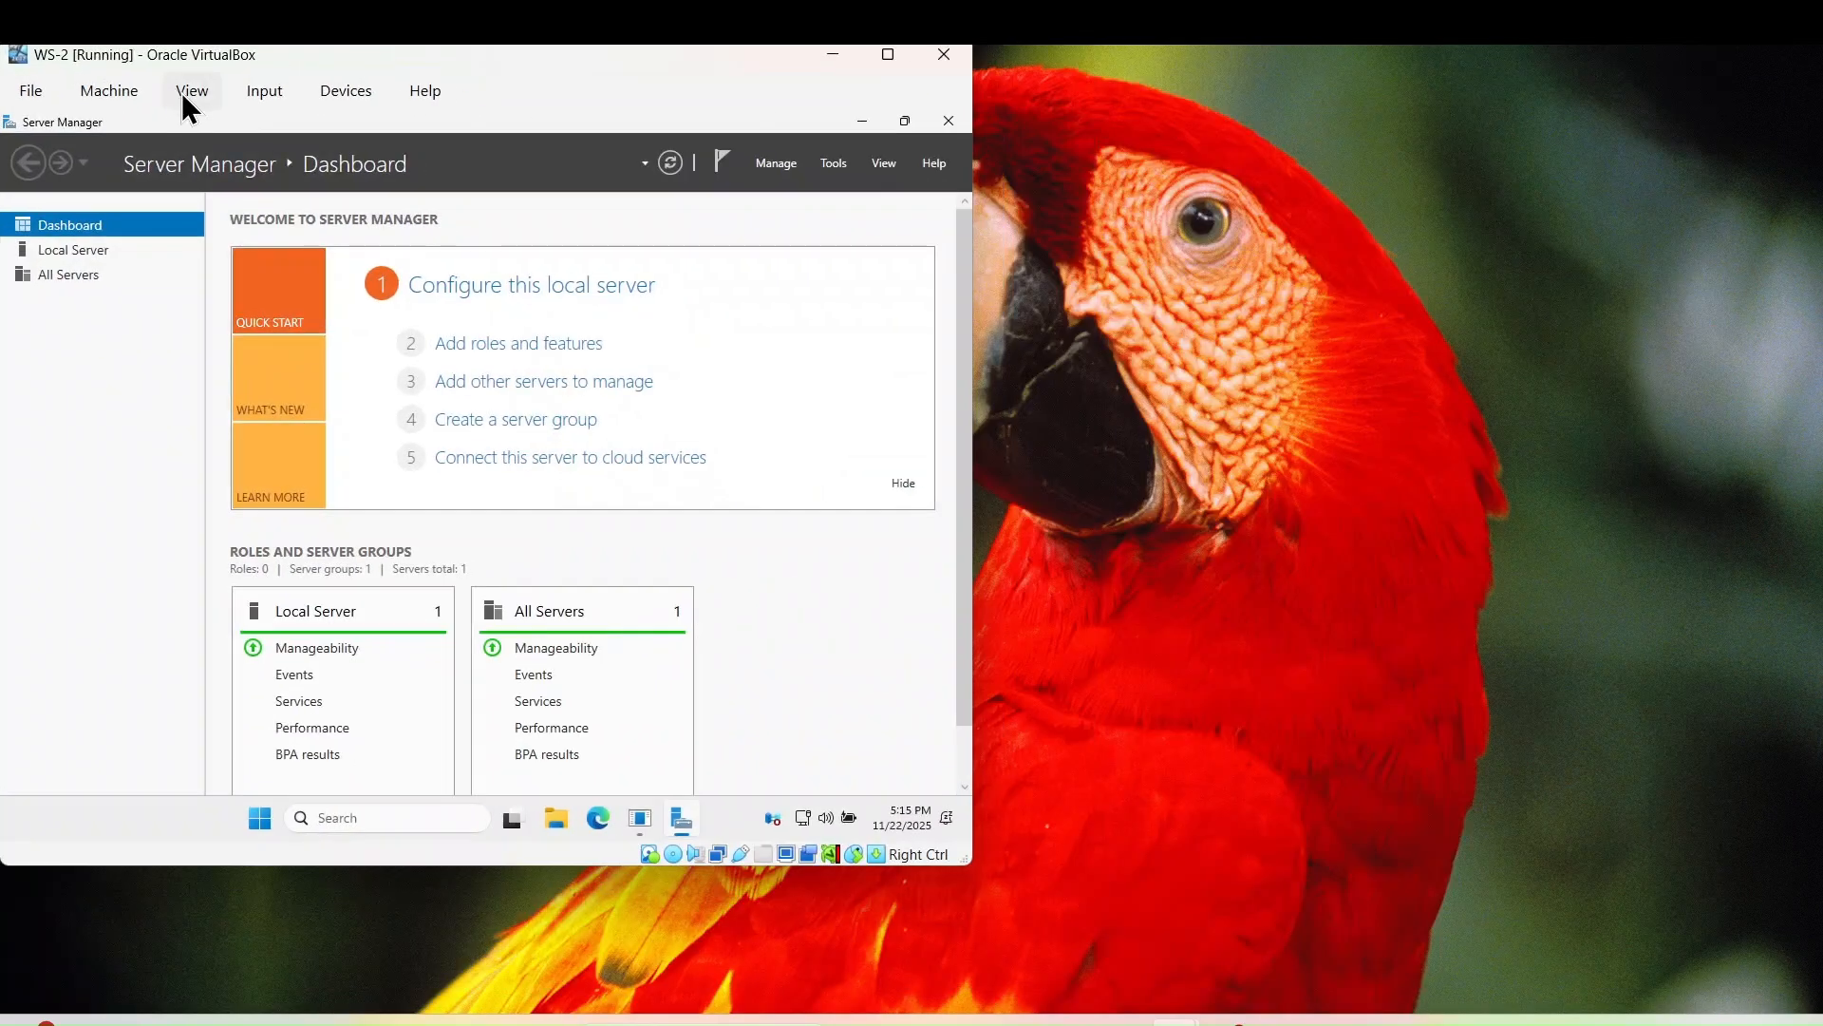
{"action": "left_click", "coordinate": [184, 95]}
{"action": "left_click", "coordinate": [189, 249]}
{"action": "left_click", "coordinate": [183, 91]}
{"action": "left_click", "coordinate": [225, 222]}
{"action": "left_click", "coordinate": [194, 85]}
{"action": "left_click", "coordinate": [275, 220]}
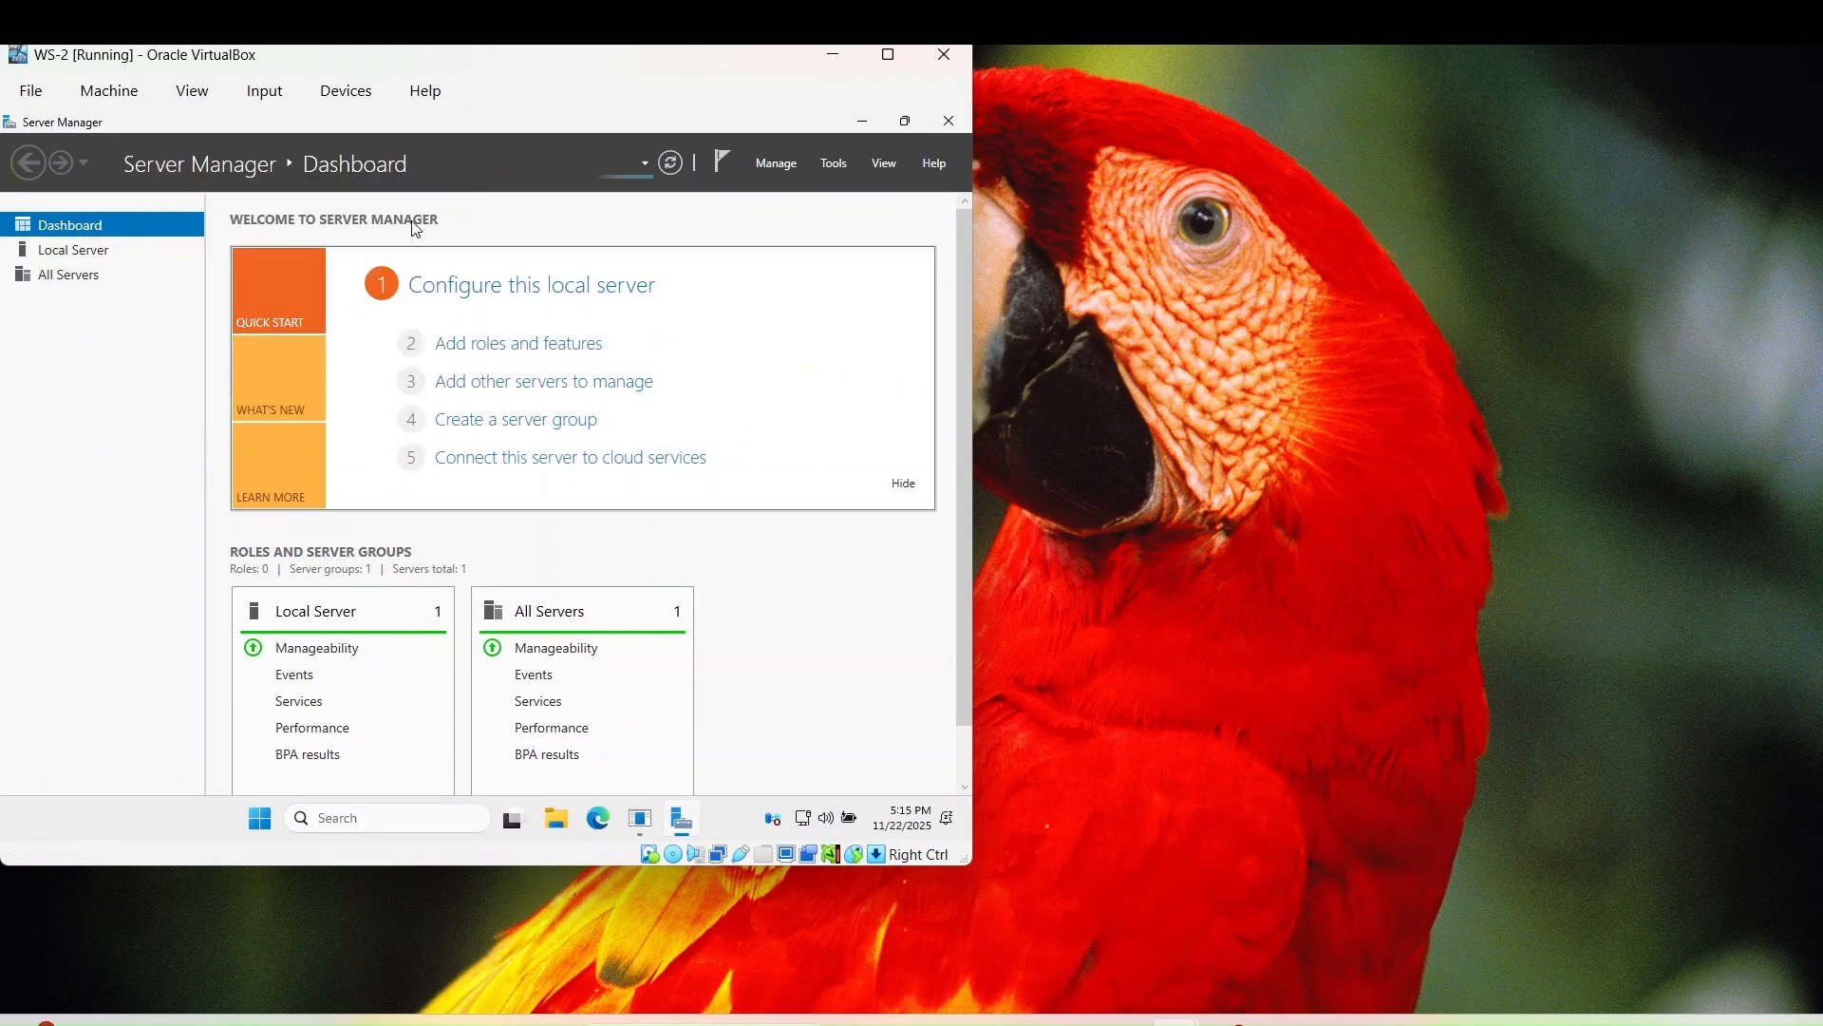
{"action": "left_click", "coordinate": [888, 54]}
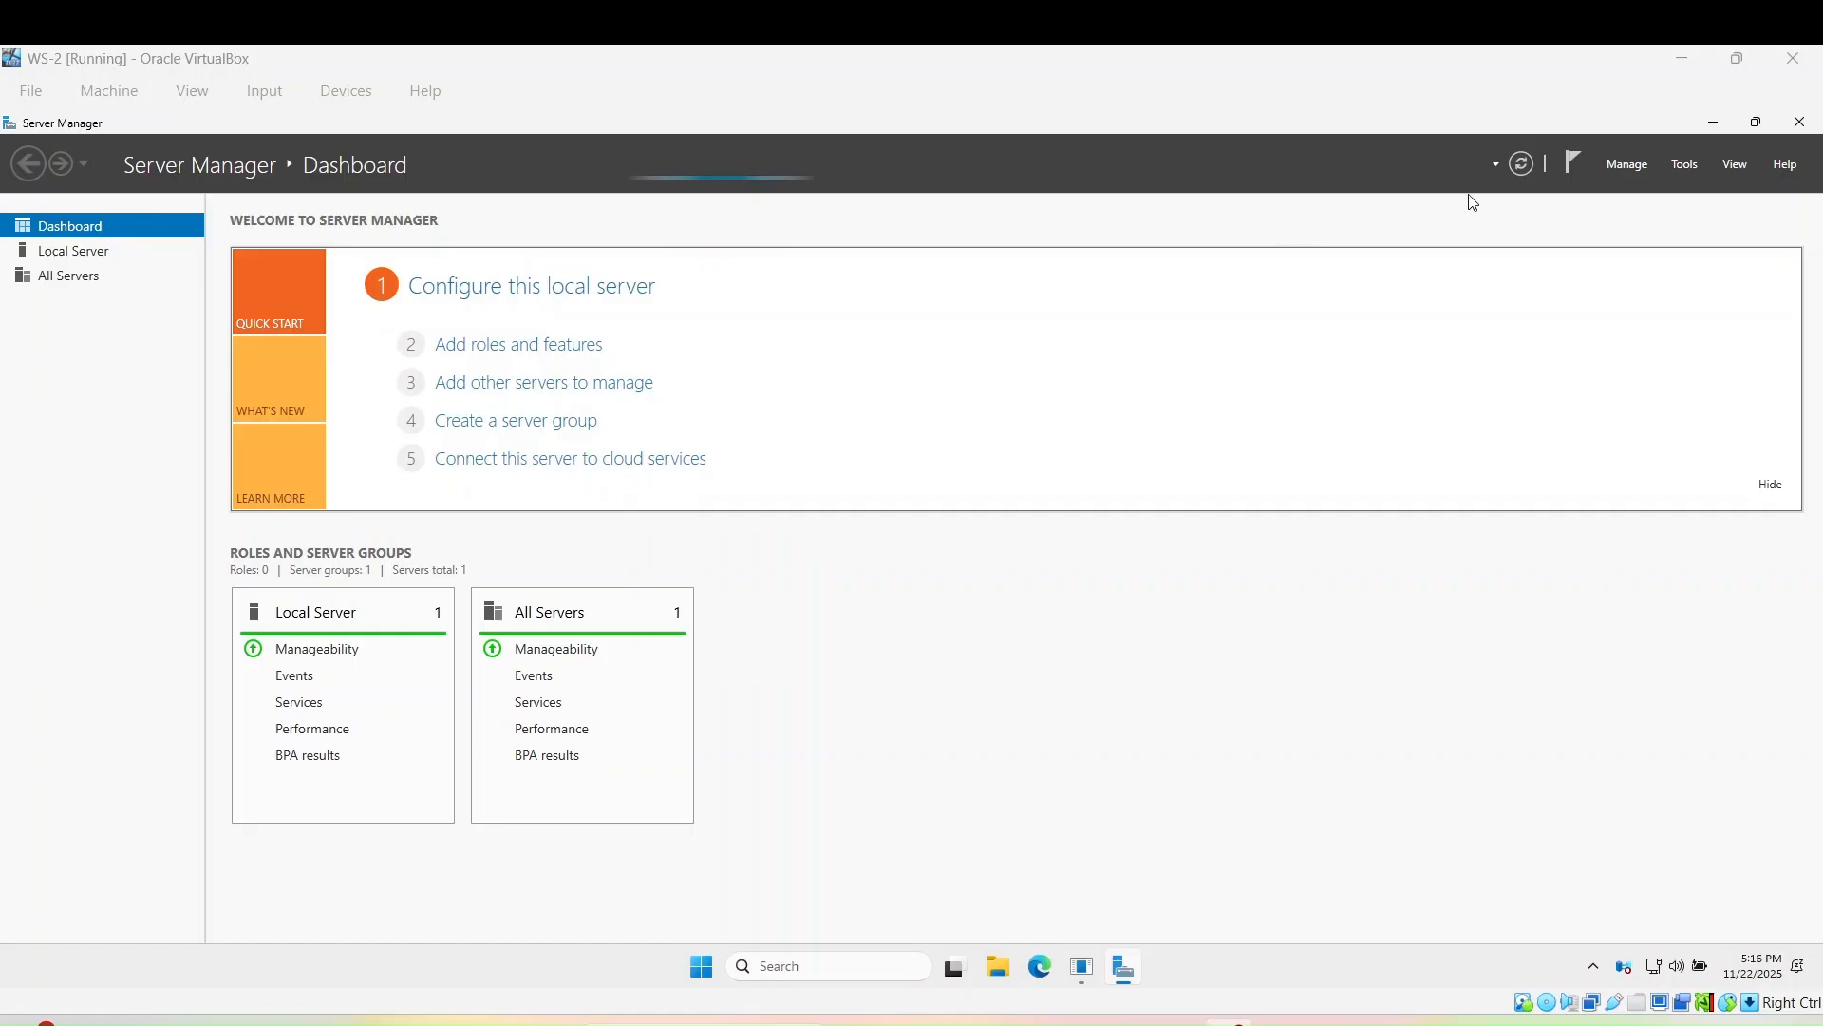
- Launch Active Directory Users and Computers, open latincyber.com's Users container and start a New User
{"action": "left_click", "coordinate": [1678, 167]}
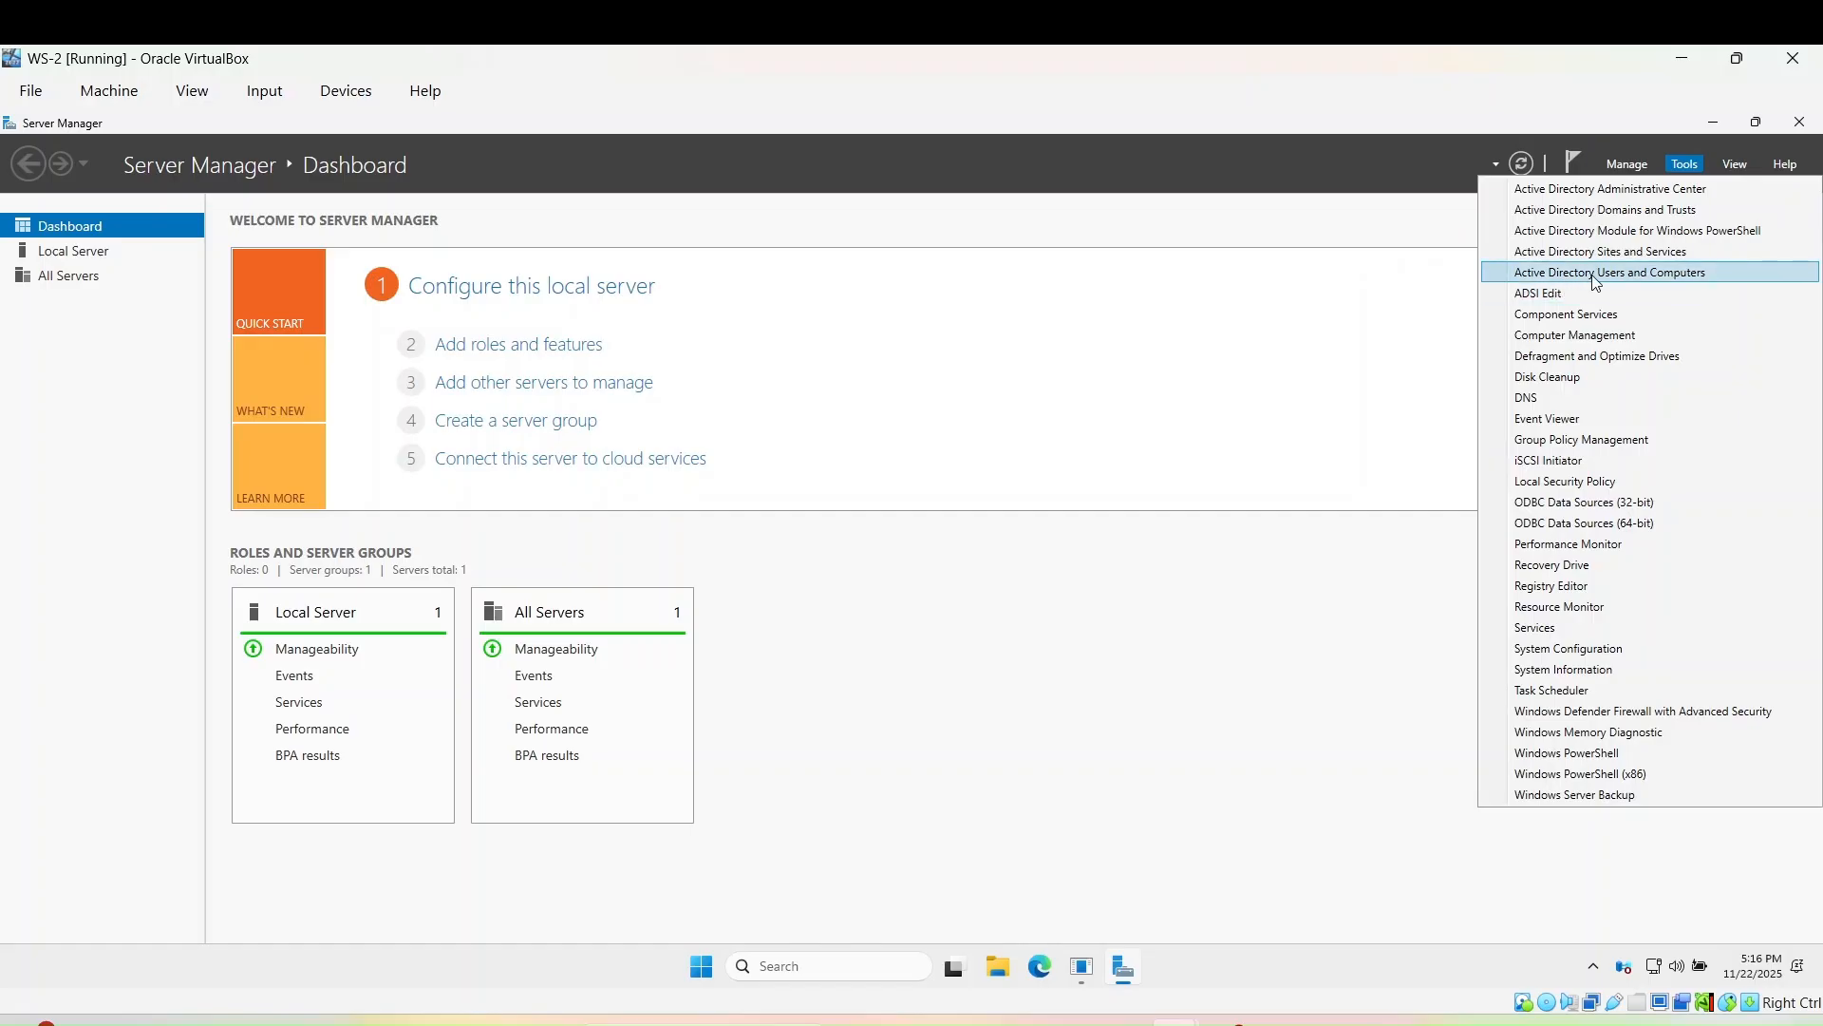
{"action": "left_click", "coordinate": [1649, 280]}
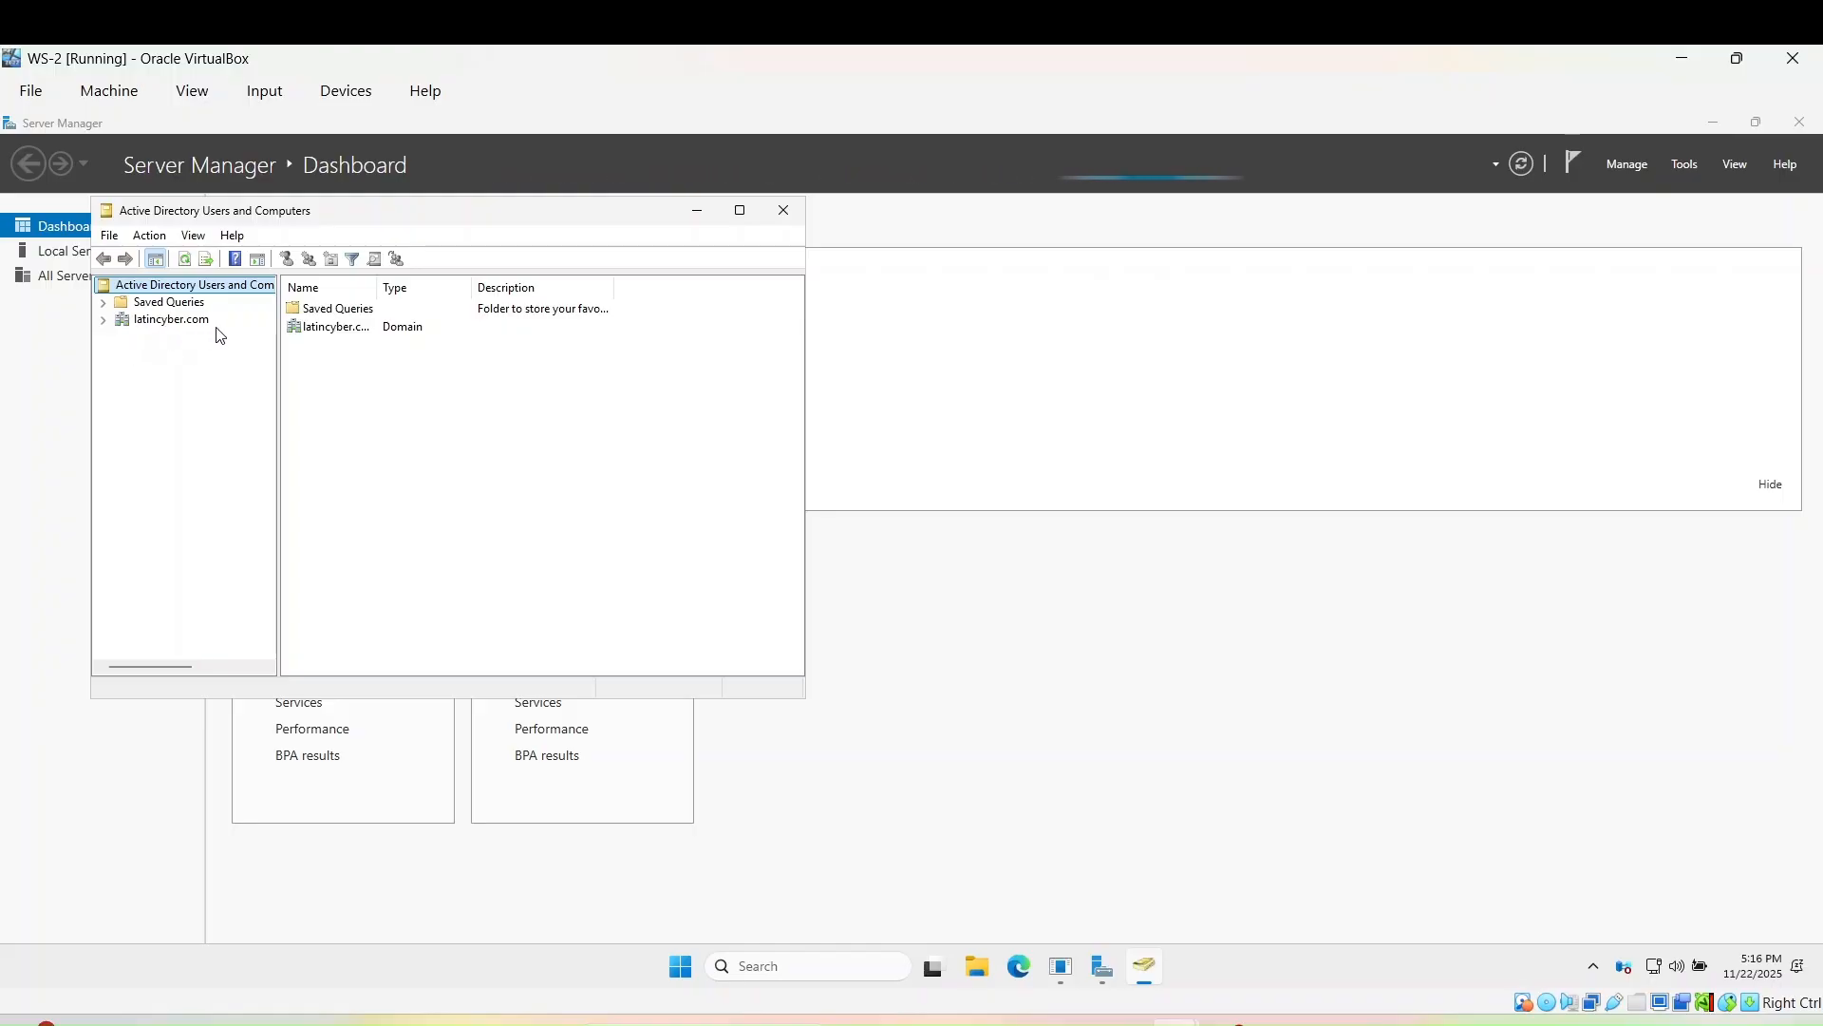
{"action": "left_click", "coordinate": [144, 321]}
{"action": "double_click", "coordinate": [318, 399]}
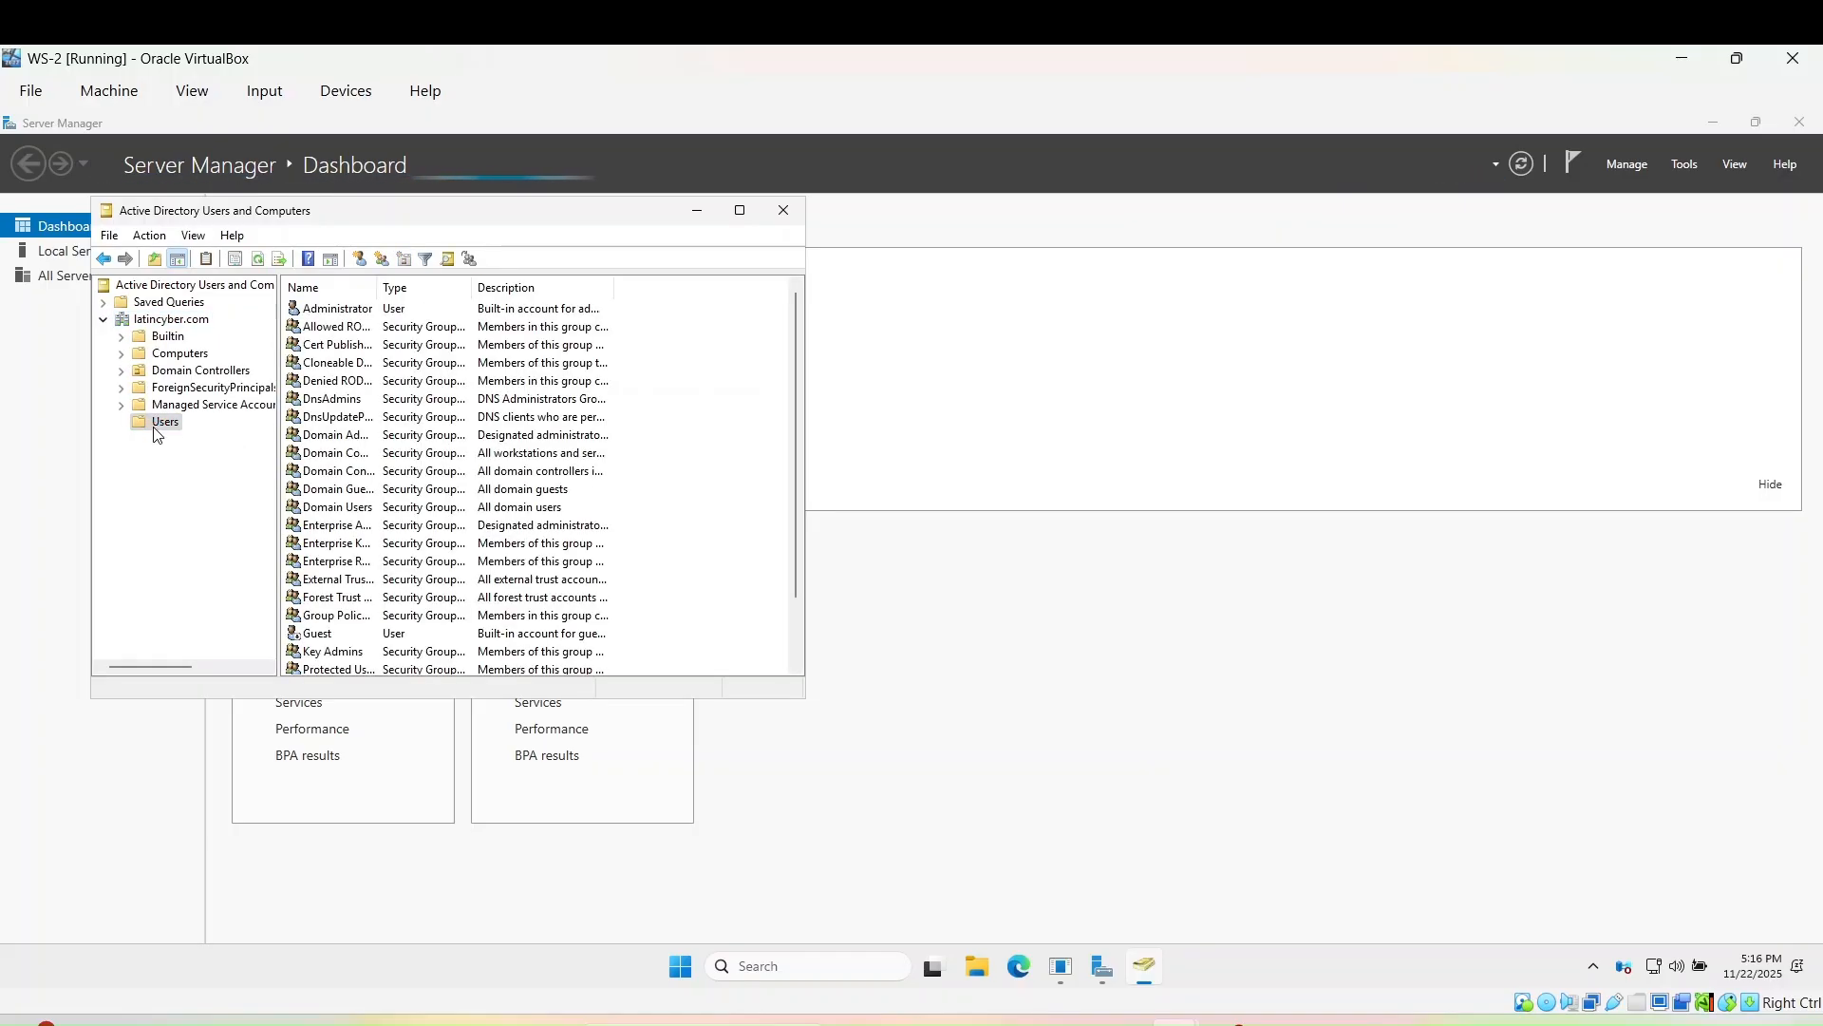
{"action": "right_click", "coordinate": [157, 433]}
{"action": "mouse_move", "coordinate": [197, 491]}
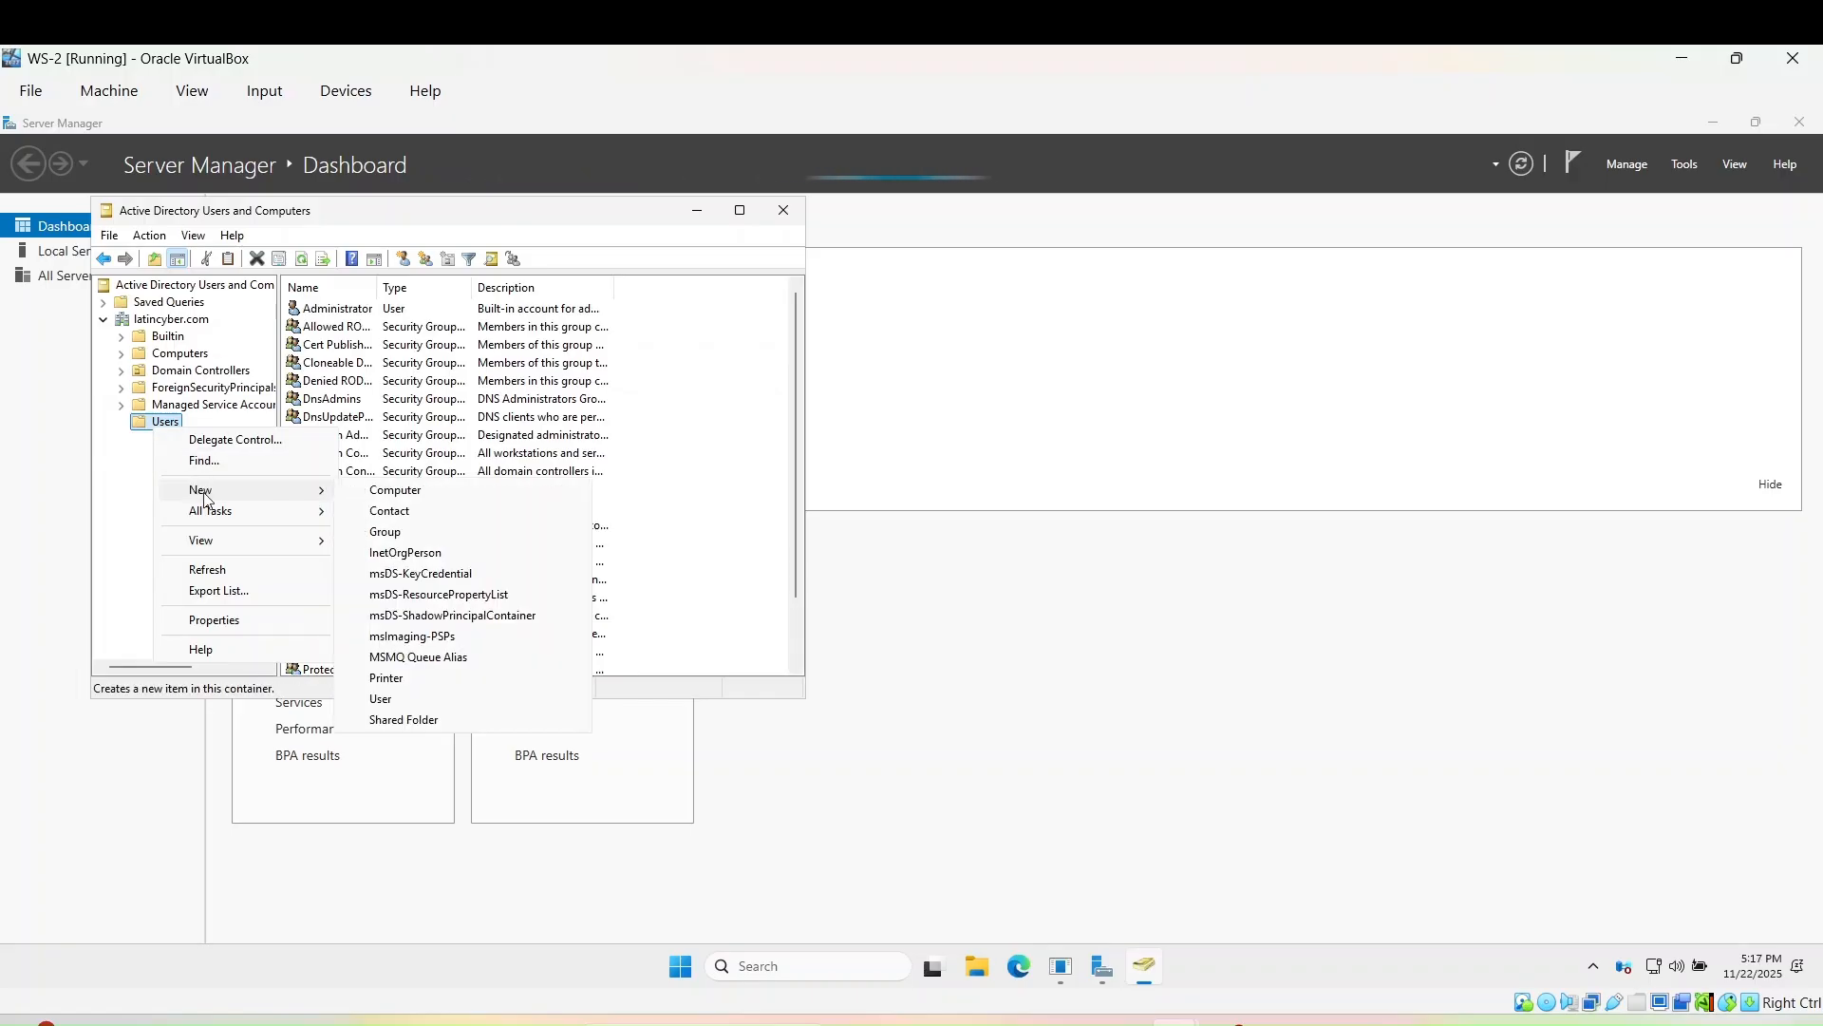
{"action": "left_click", "coordinate": [400, 701]}
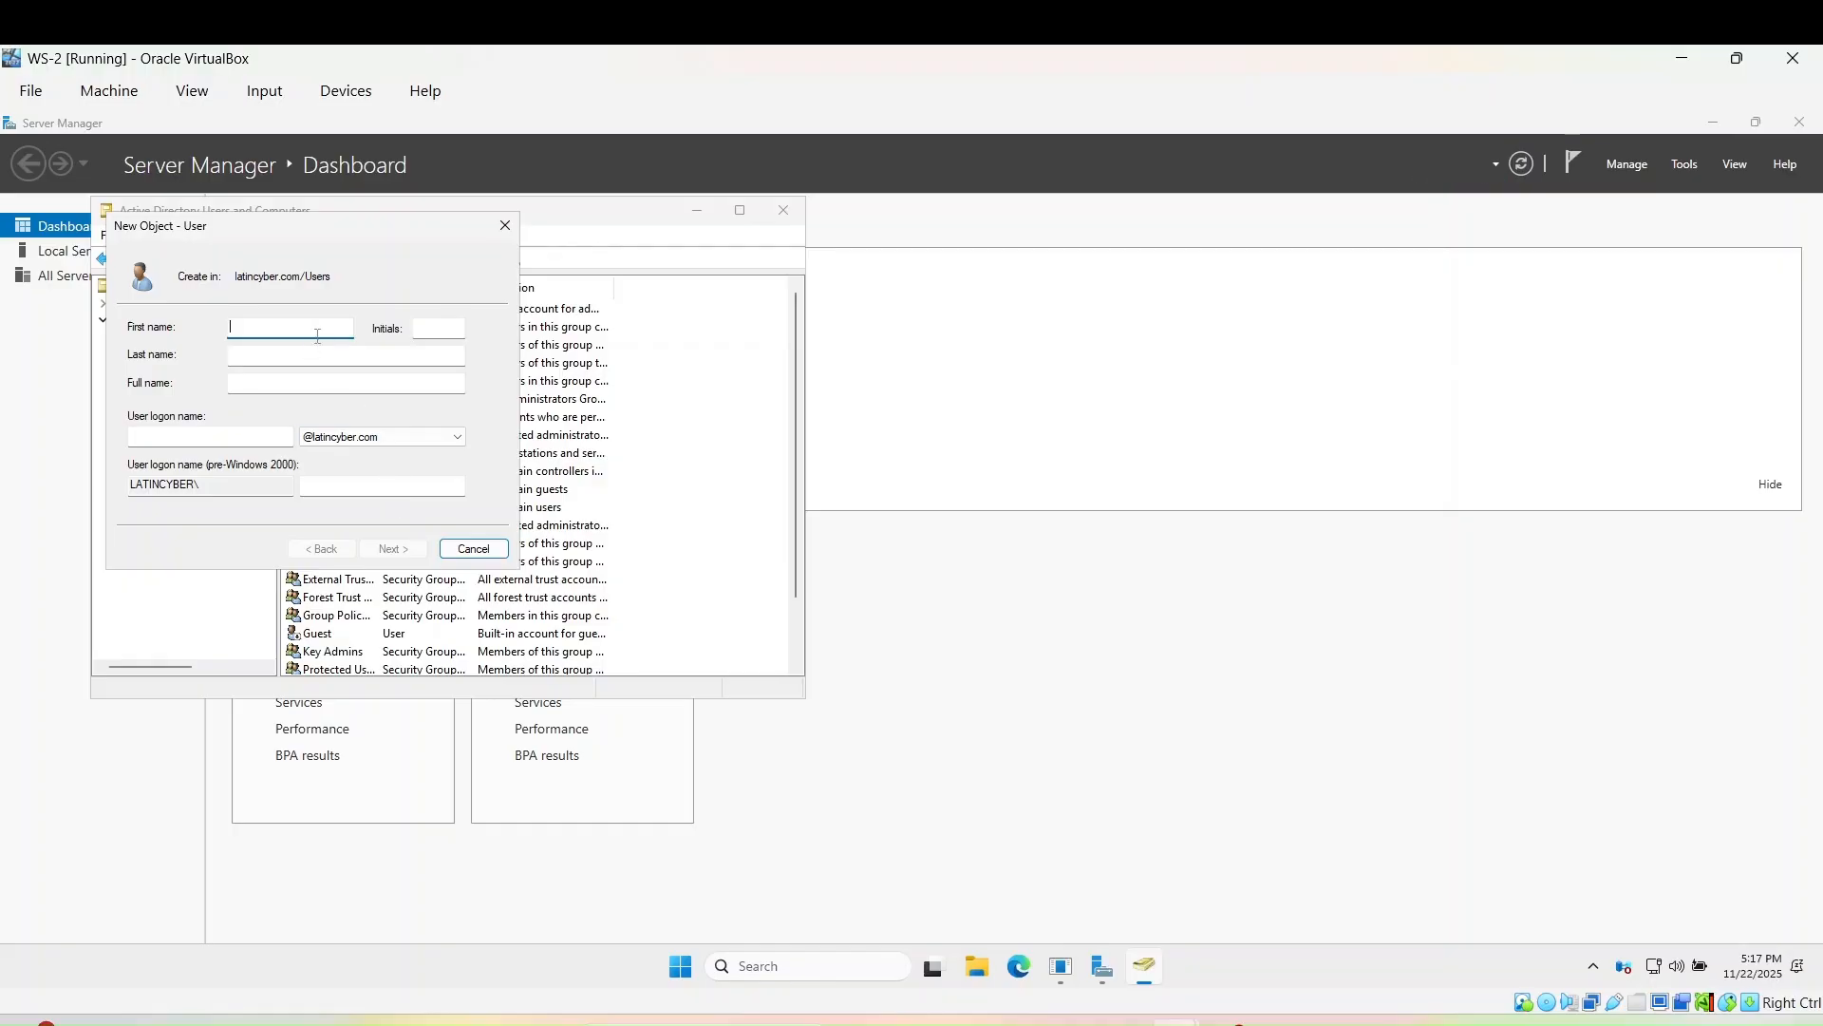
{"action": "type", "text": "helpdek"}
{"action": "left_click", "coordinate": [211, 437]}
{"action": "type", "text": "hel"}
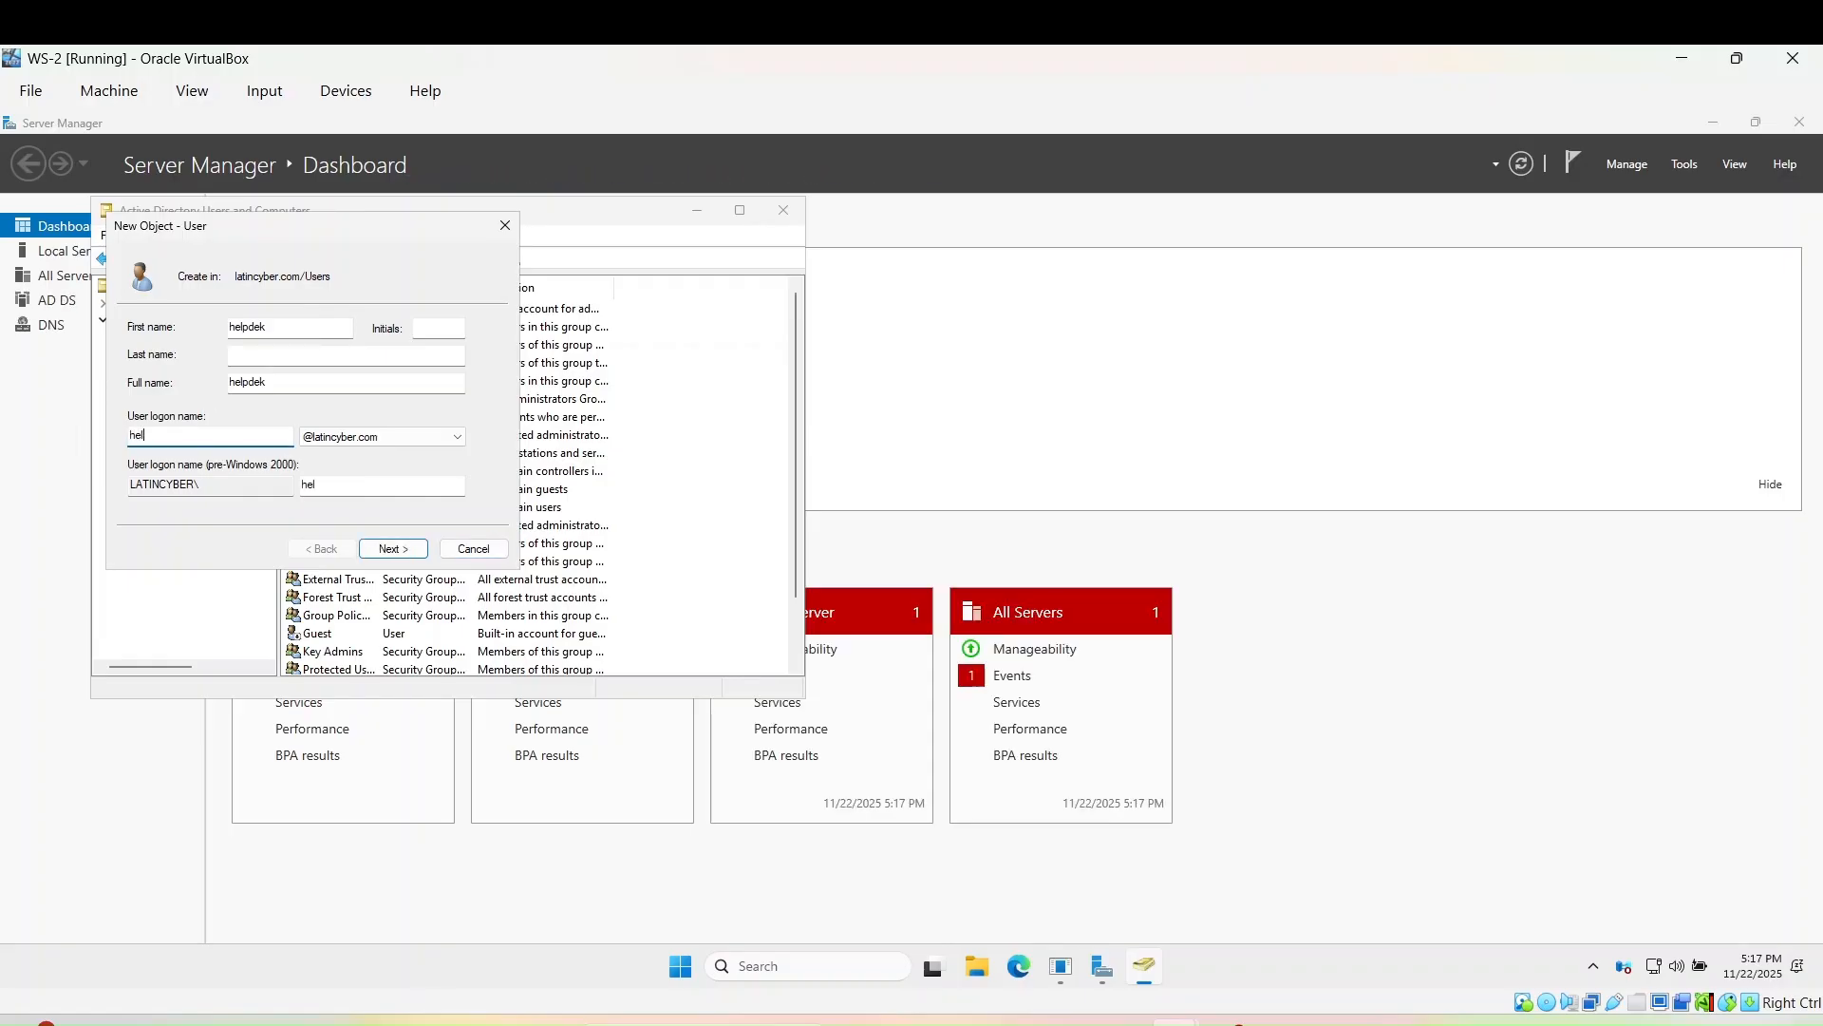
{"action": "type", "text": "pdesk"}
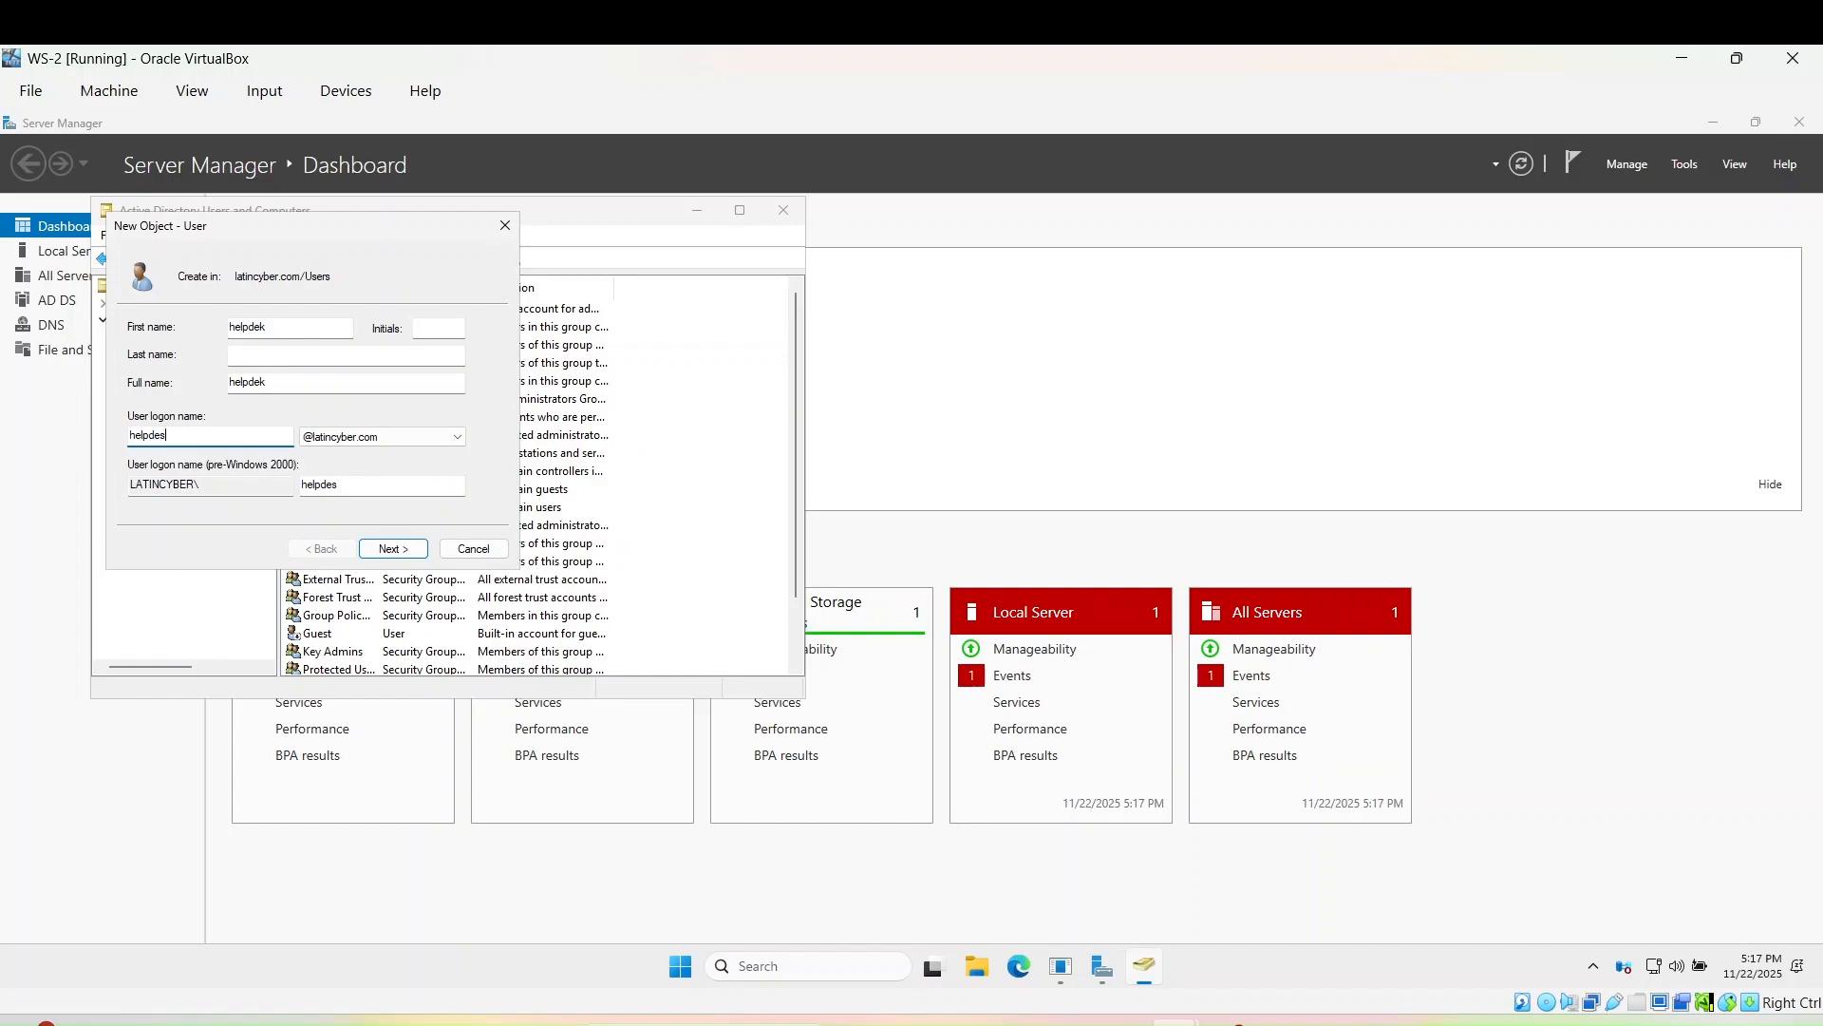
{"action": "left_click", "coordinate": [391, 551]}
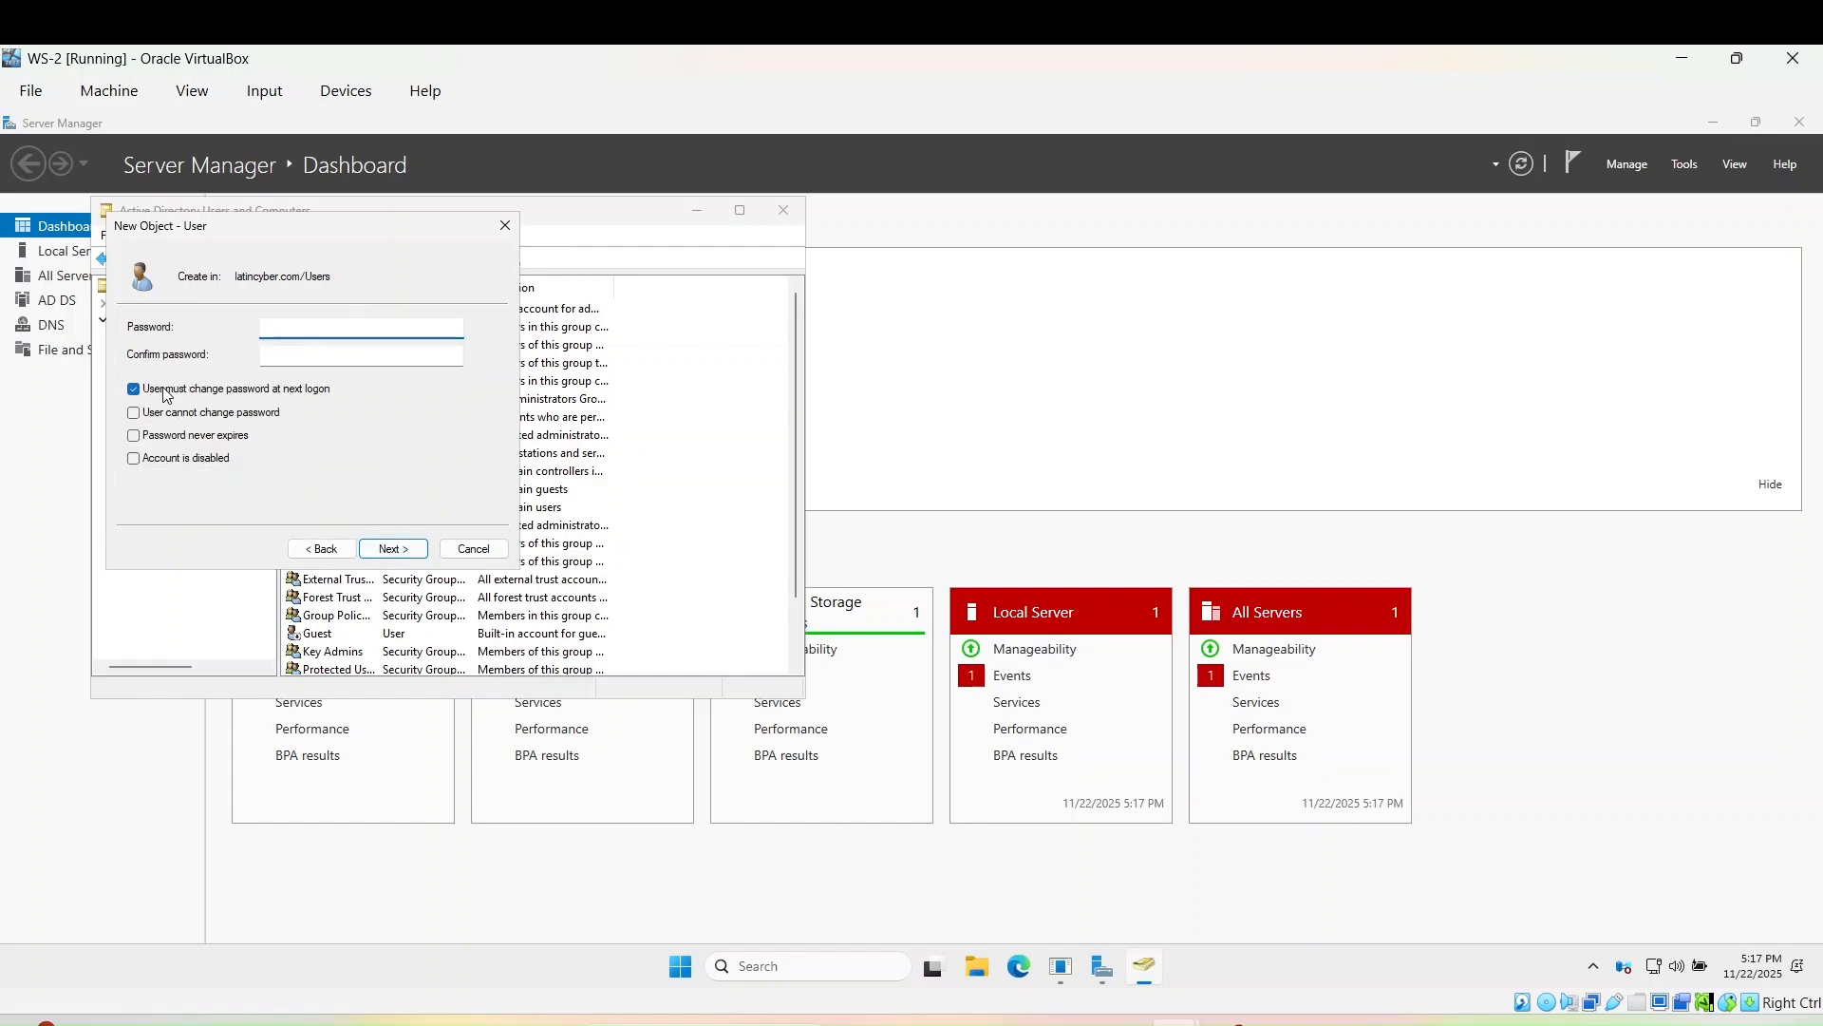
- Set and confirm its password without forcing a change at next logon, and finish creating helpdek
{"action": "left_click", "coordinate": [134, 390]}
{"action": "left_click", "coordinate": [287, 329]}
{"action": "left_click", "coordinate": [316, 353]}
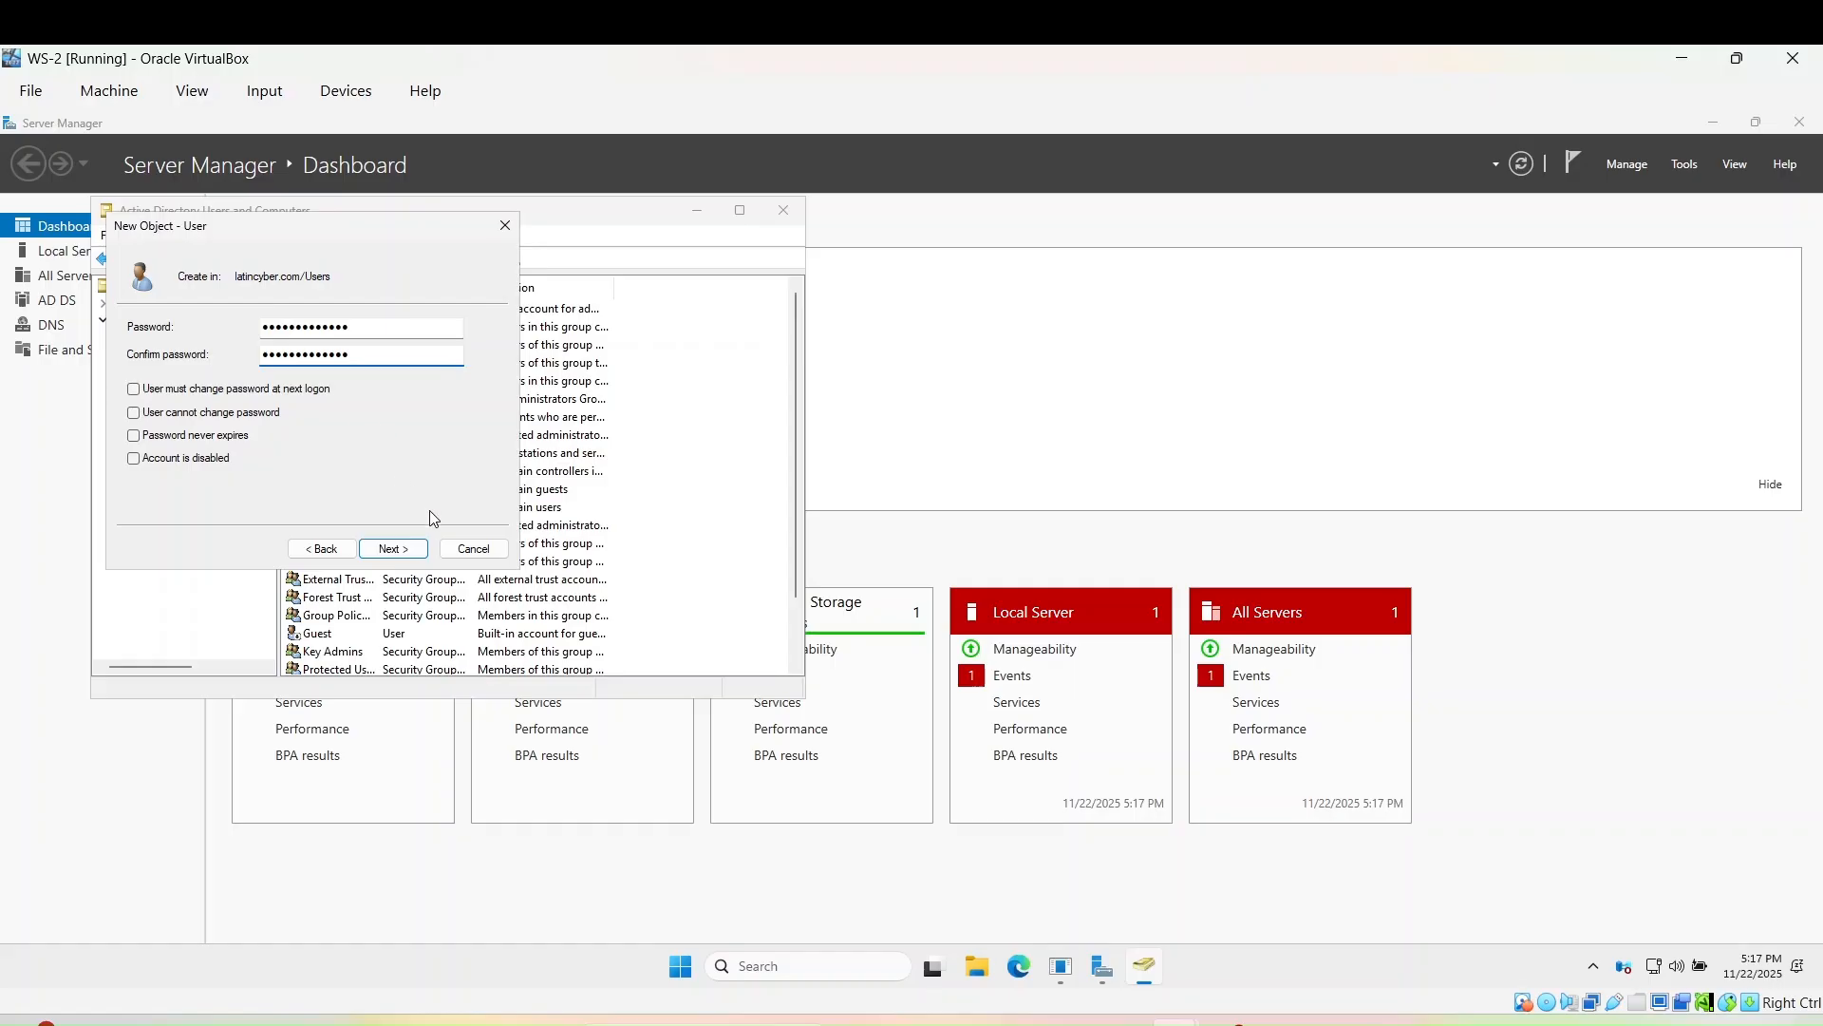
{"action": "left_click", "coordinate": [394, 551]}
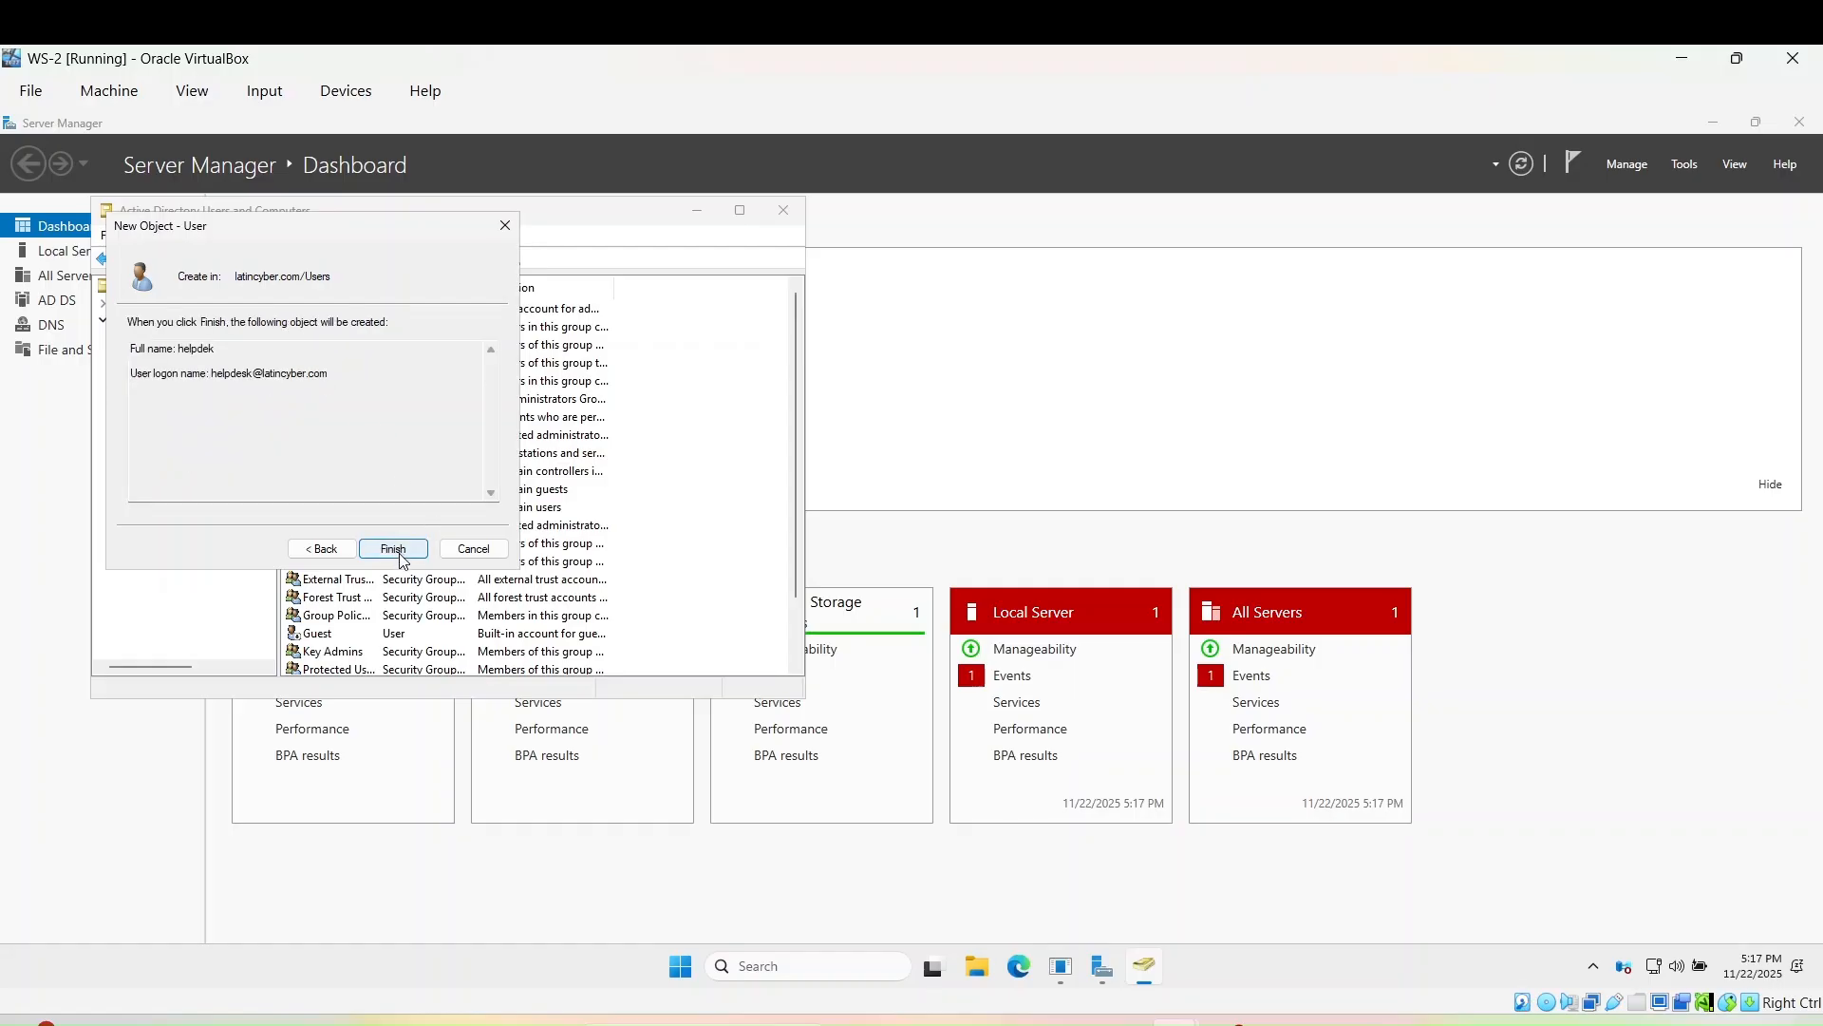
{"action": "left_click", "coordinate": [399, 553]}
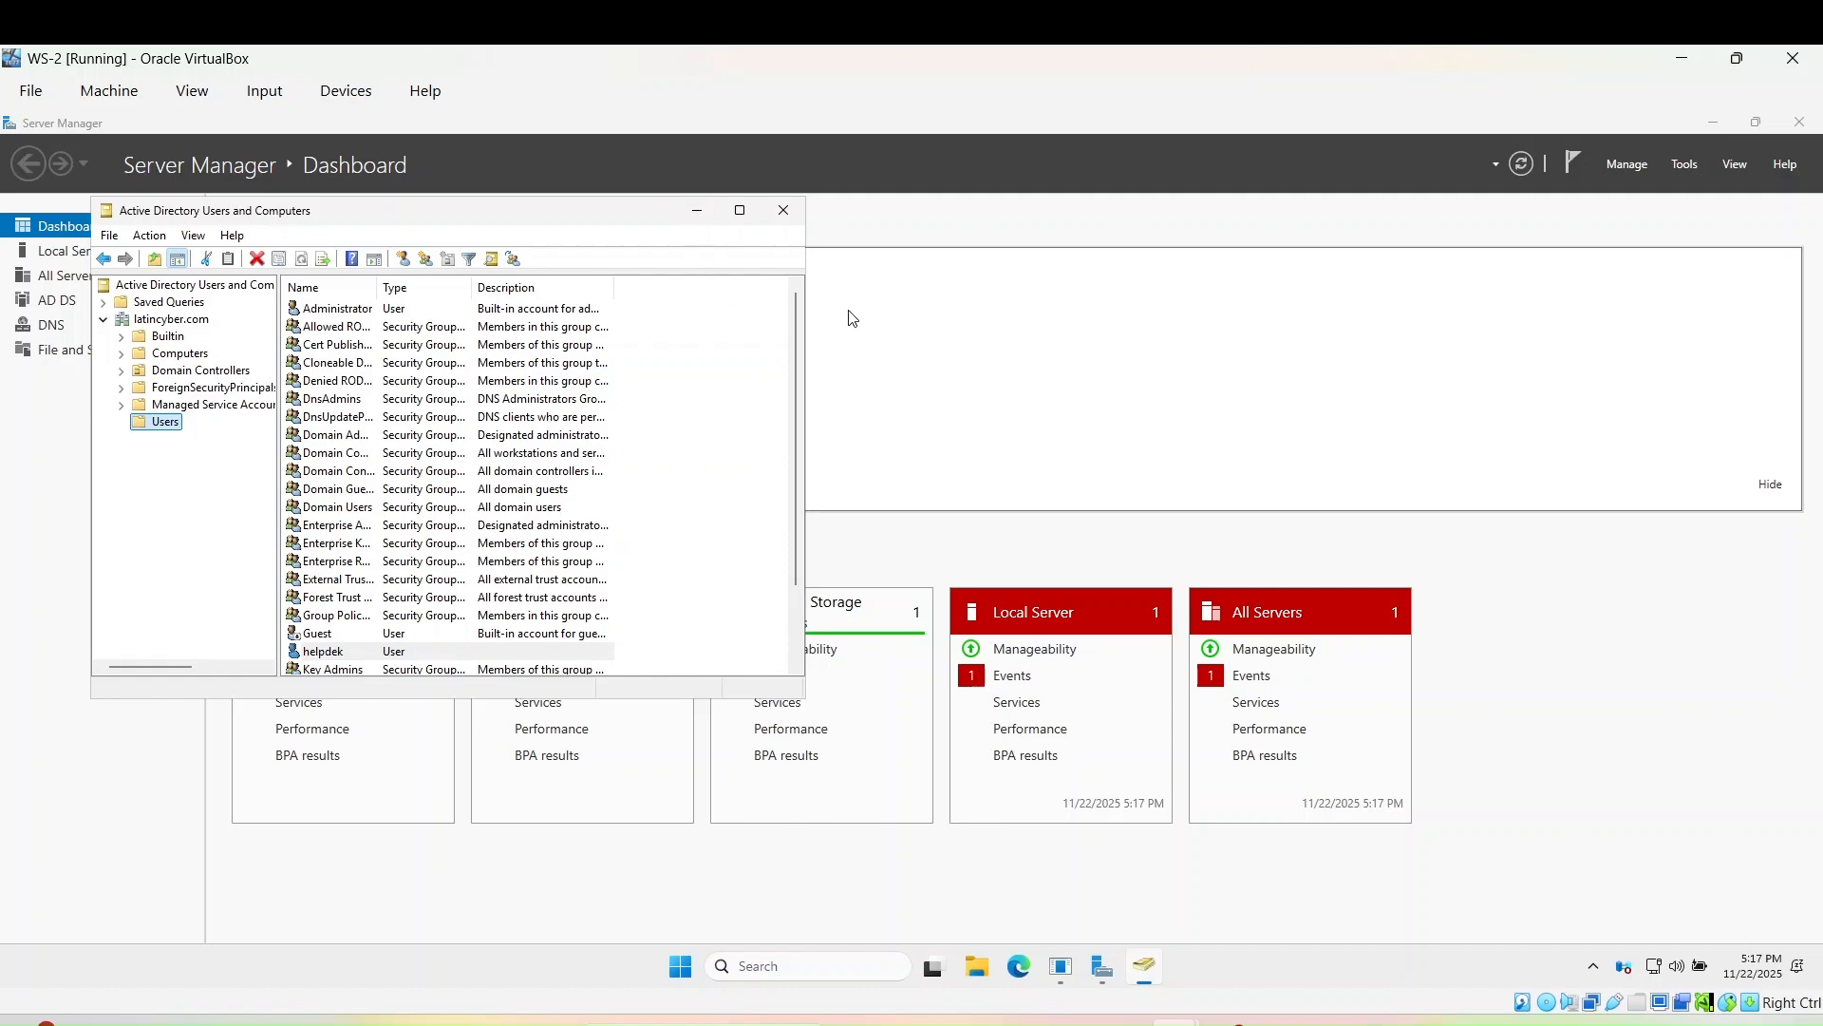
{"action": "left_click", "coordinate": [697, 210]}
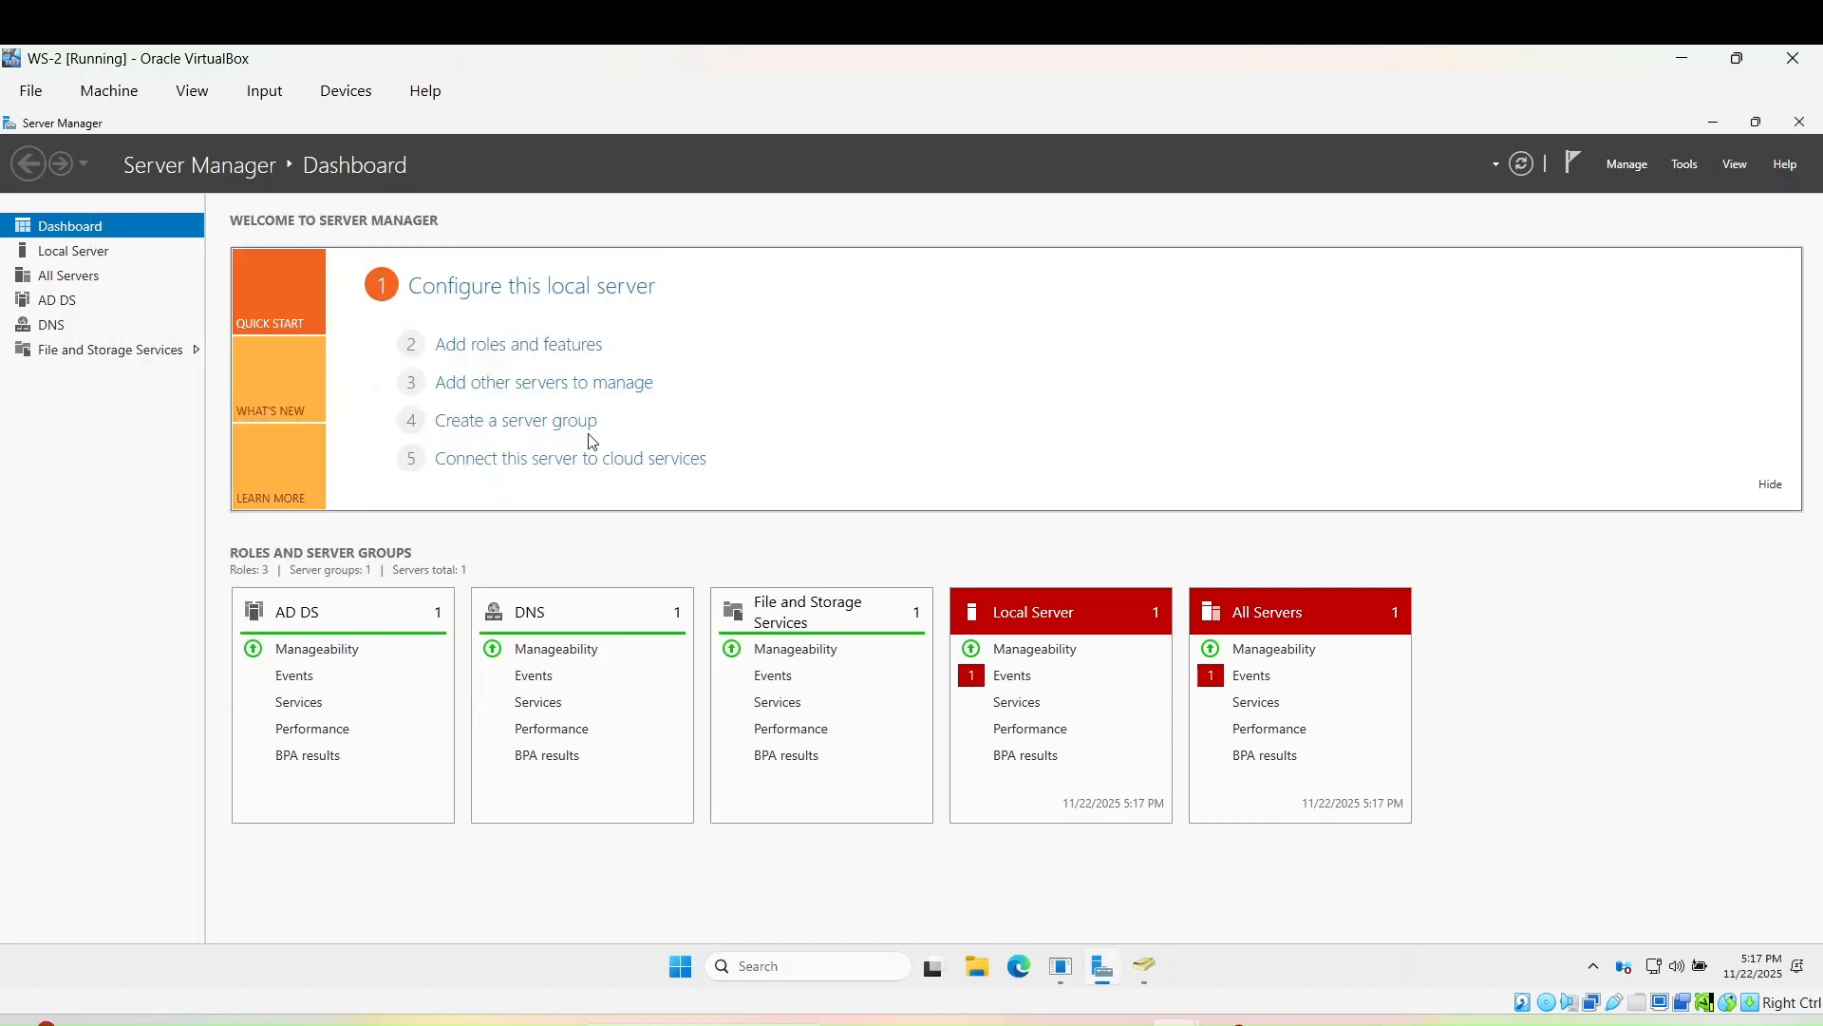
- Look over the All Servers and Local Server pages in Server Manager
{"action": "left_click", "coordinate": [74, 277]}
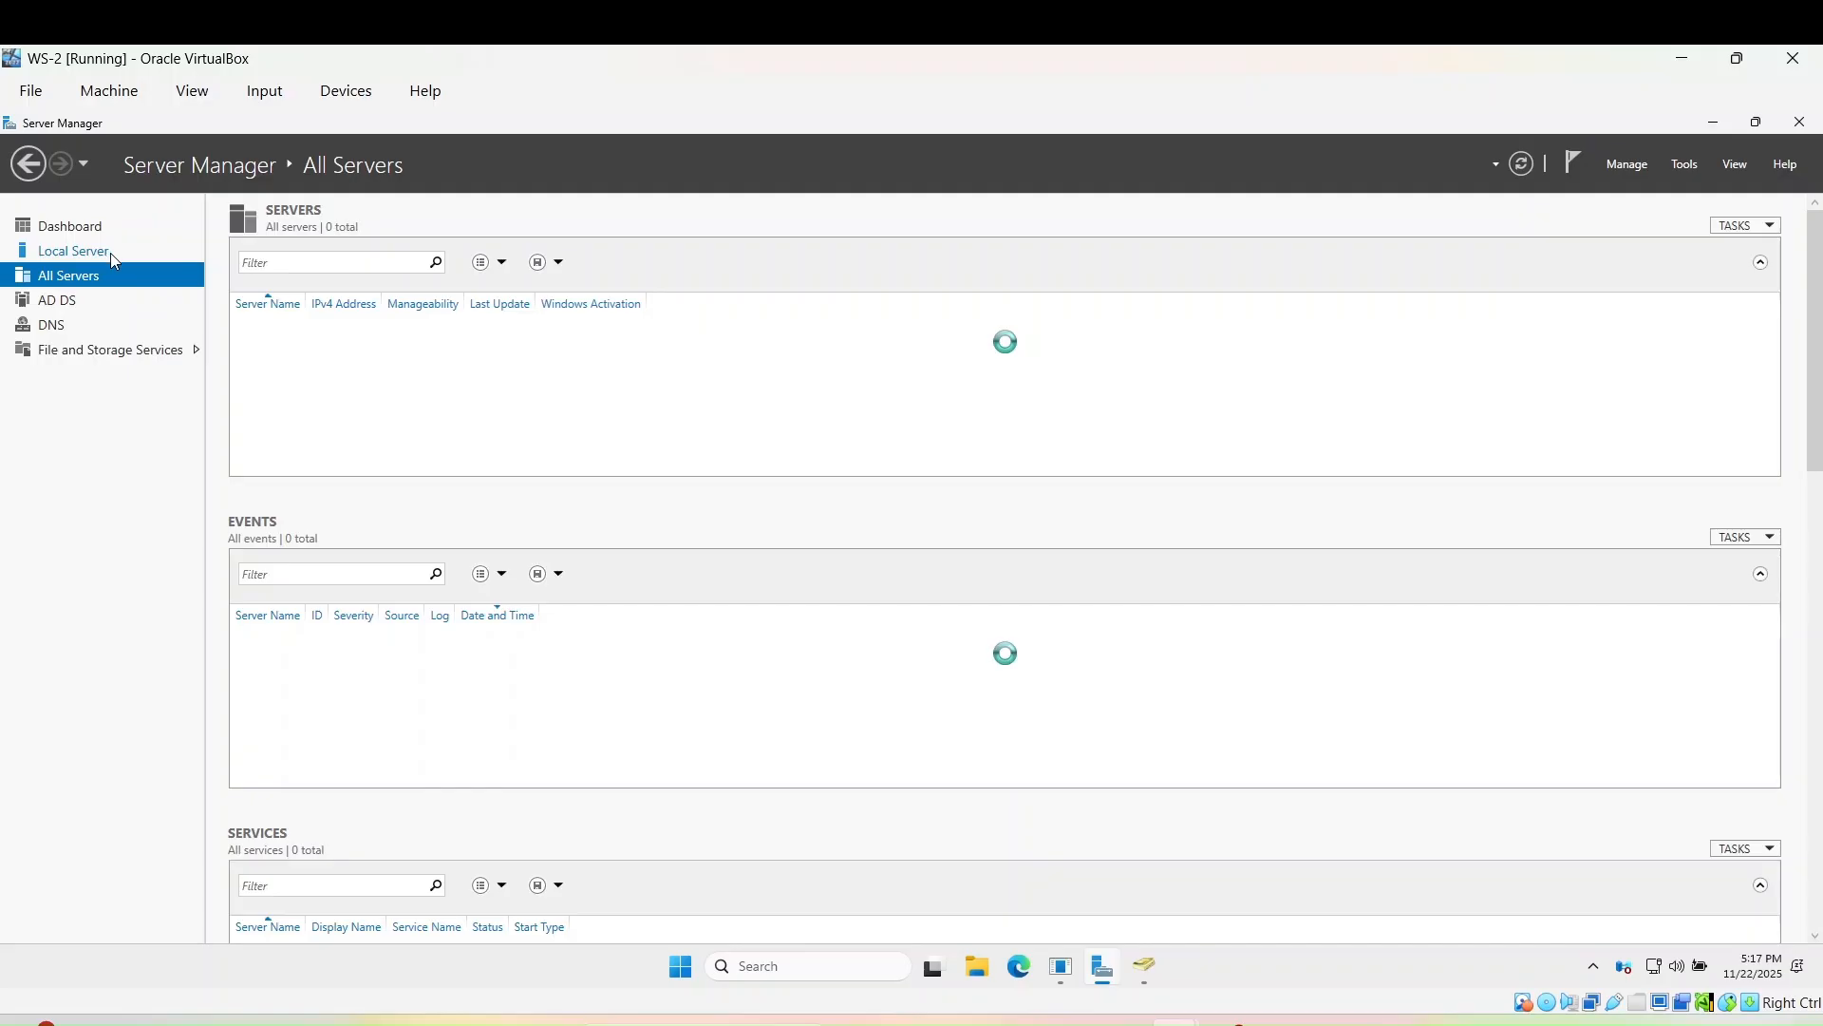
{"action": "left_click", "coordinate": [111, 254]}
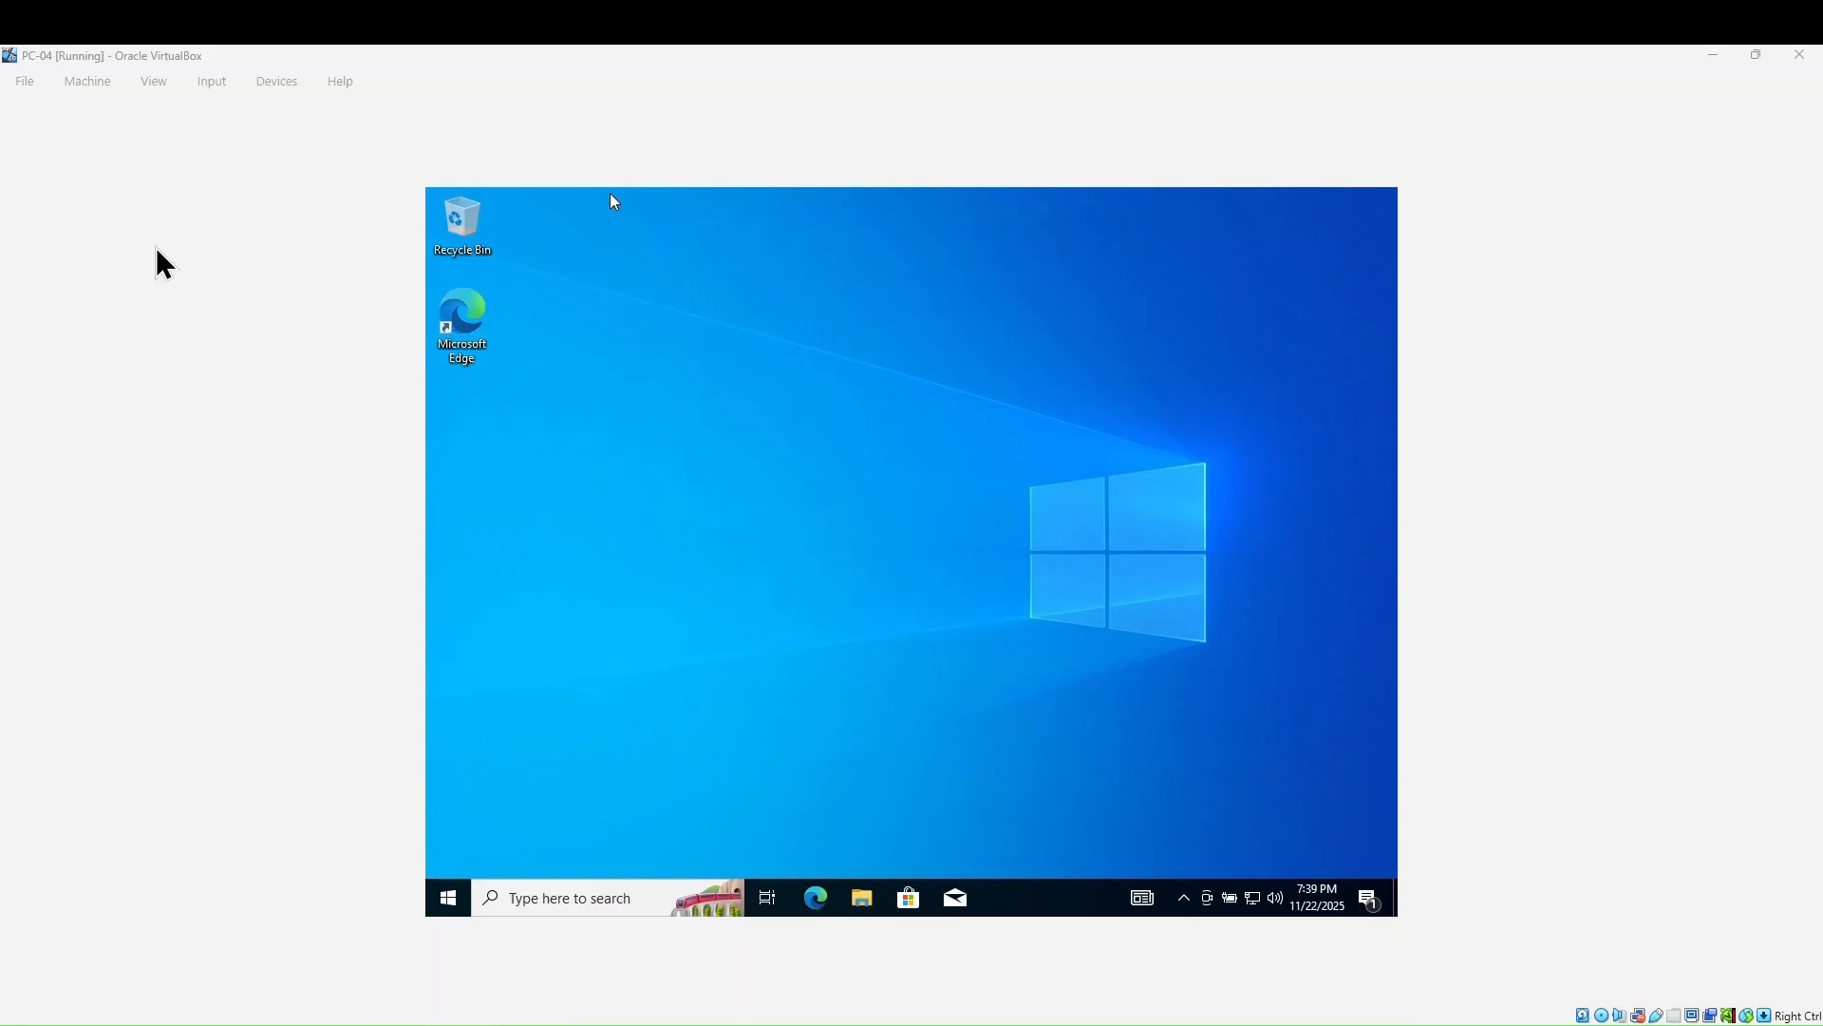
- Insert the Guest Additions CD image and open File Explorer in PC-04
{"action": "left_click", "coordinate": [289, 92]}
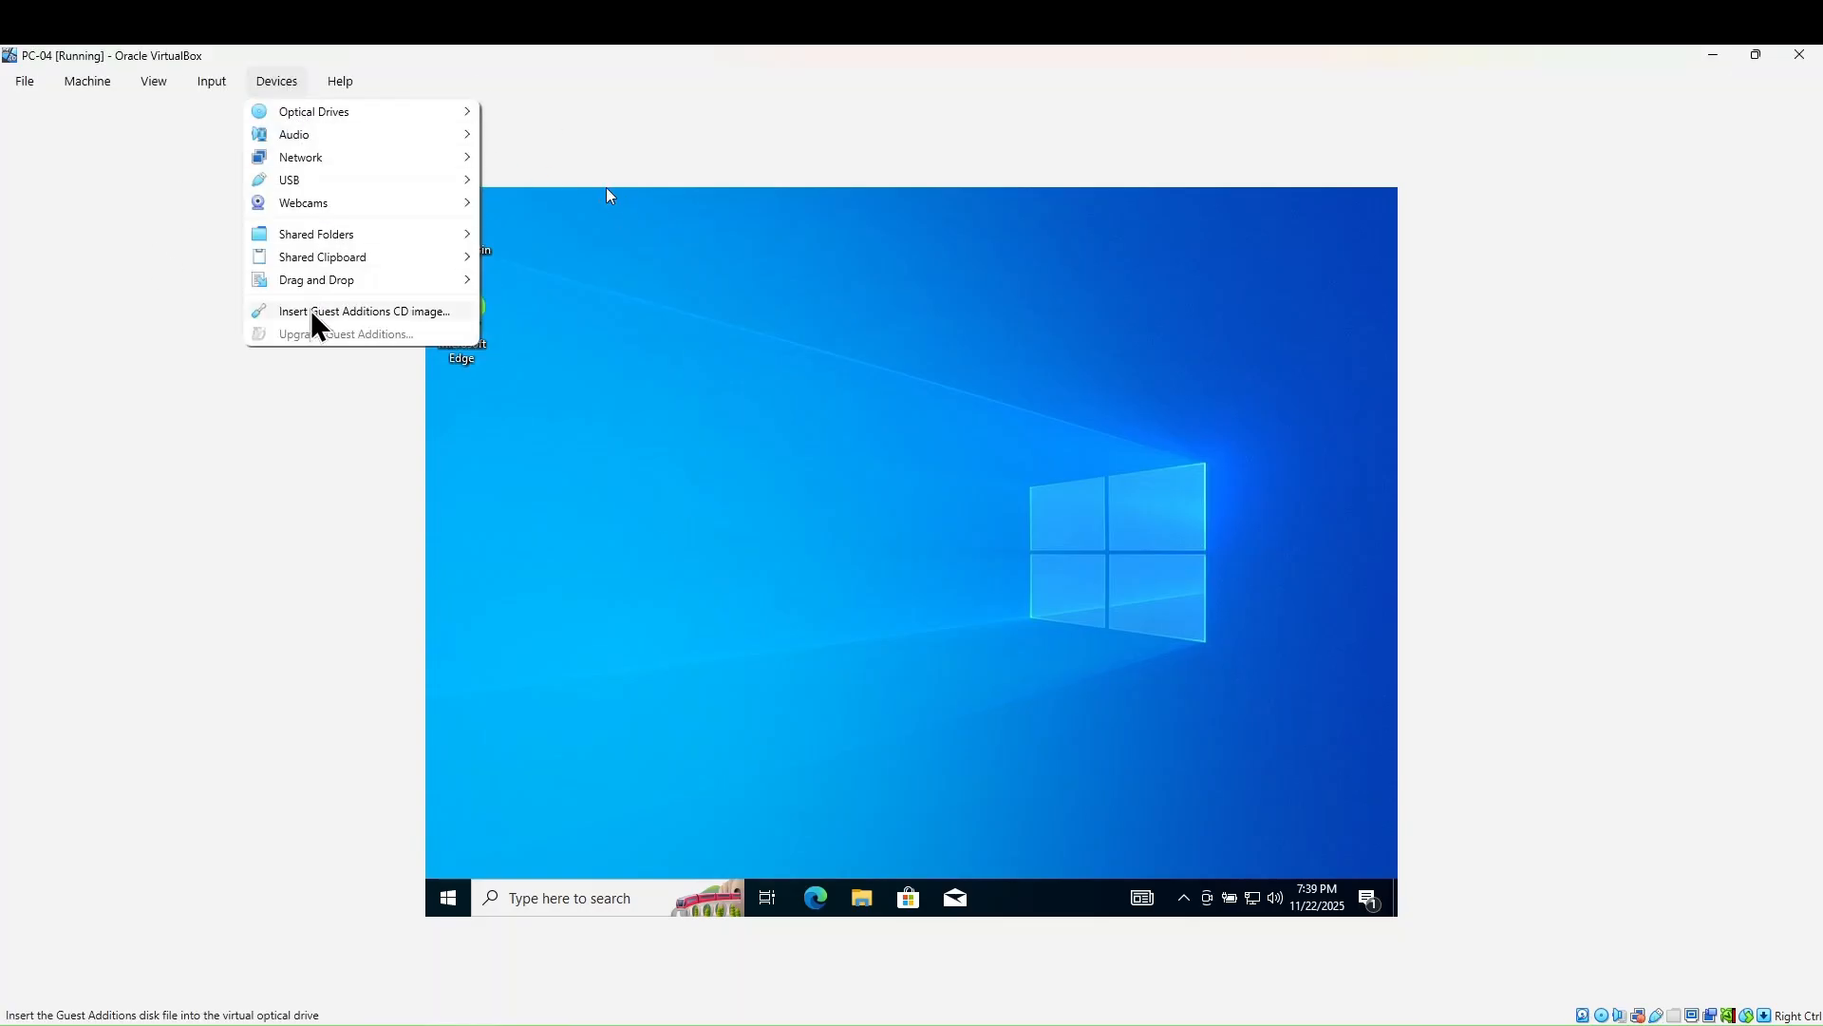
{"action": "left_click", "coordinate": [423, 314]}
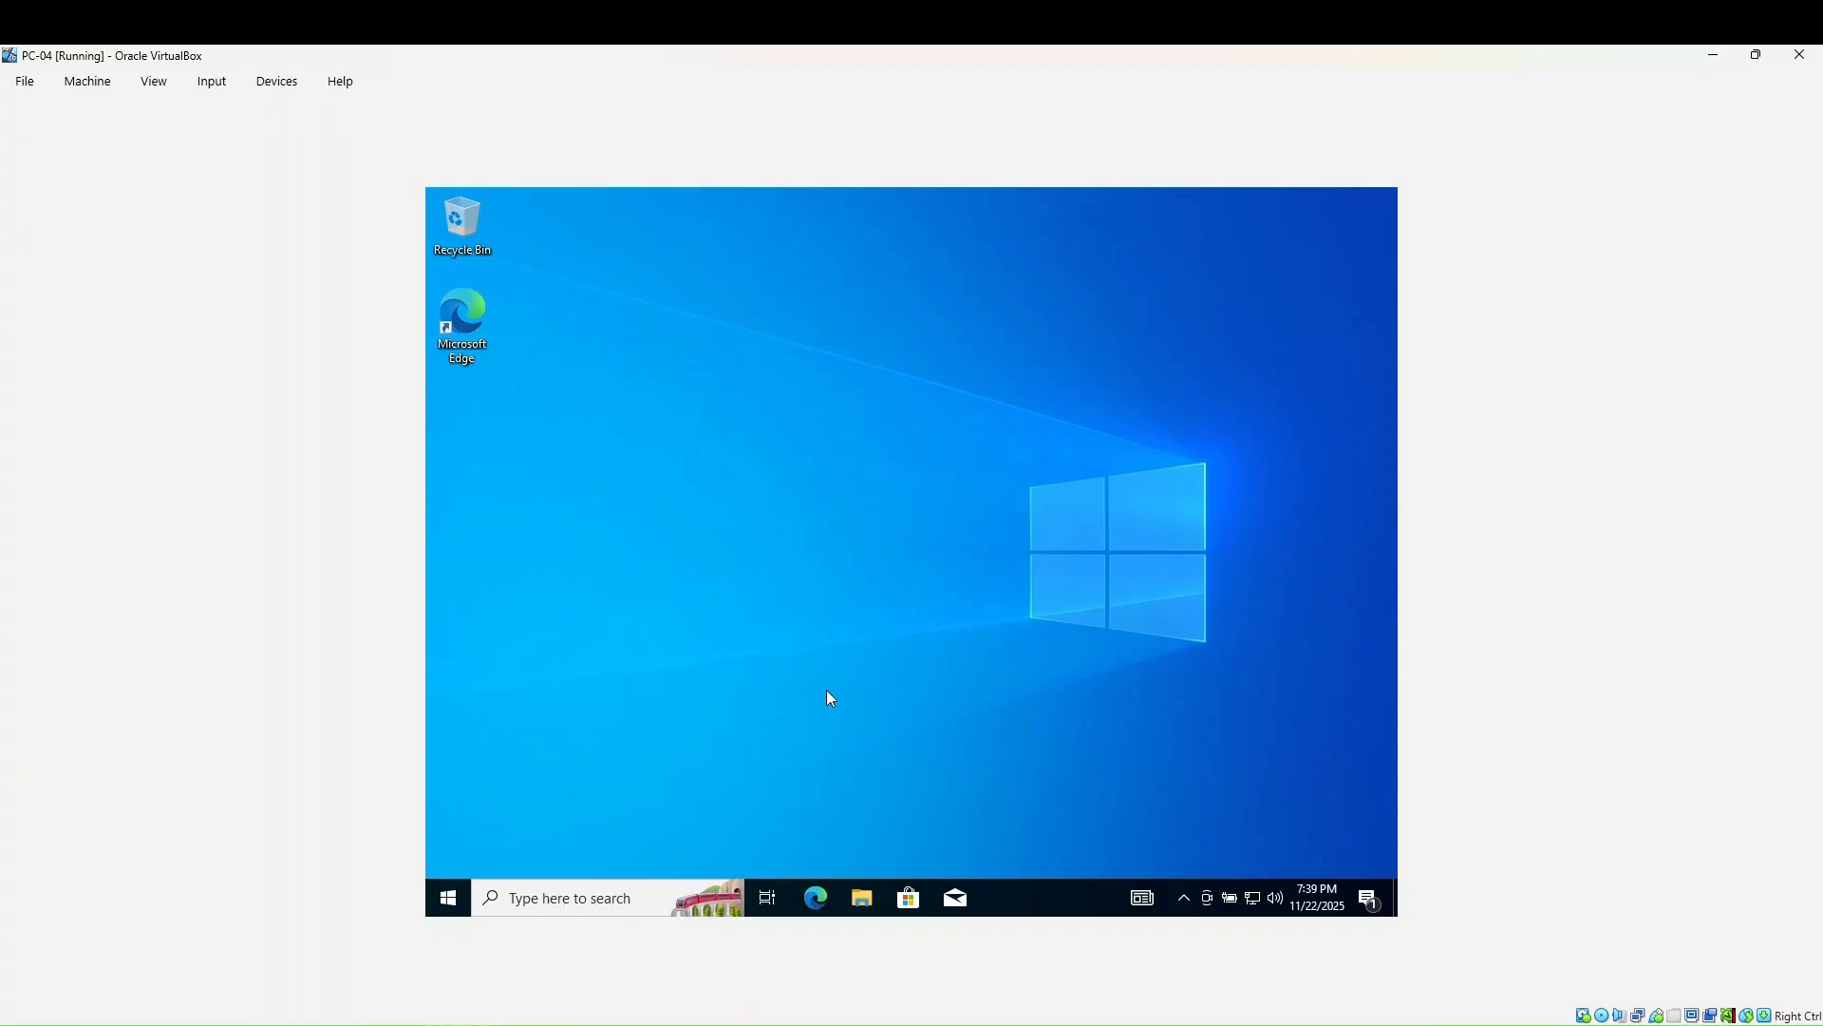
{"action": "left_click", "coordinate": [862, 898]}
{"action": "left_click", "coordinate": [865, 900]}
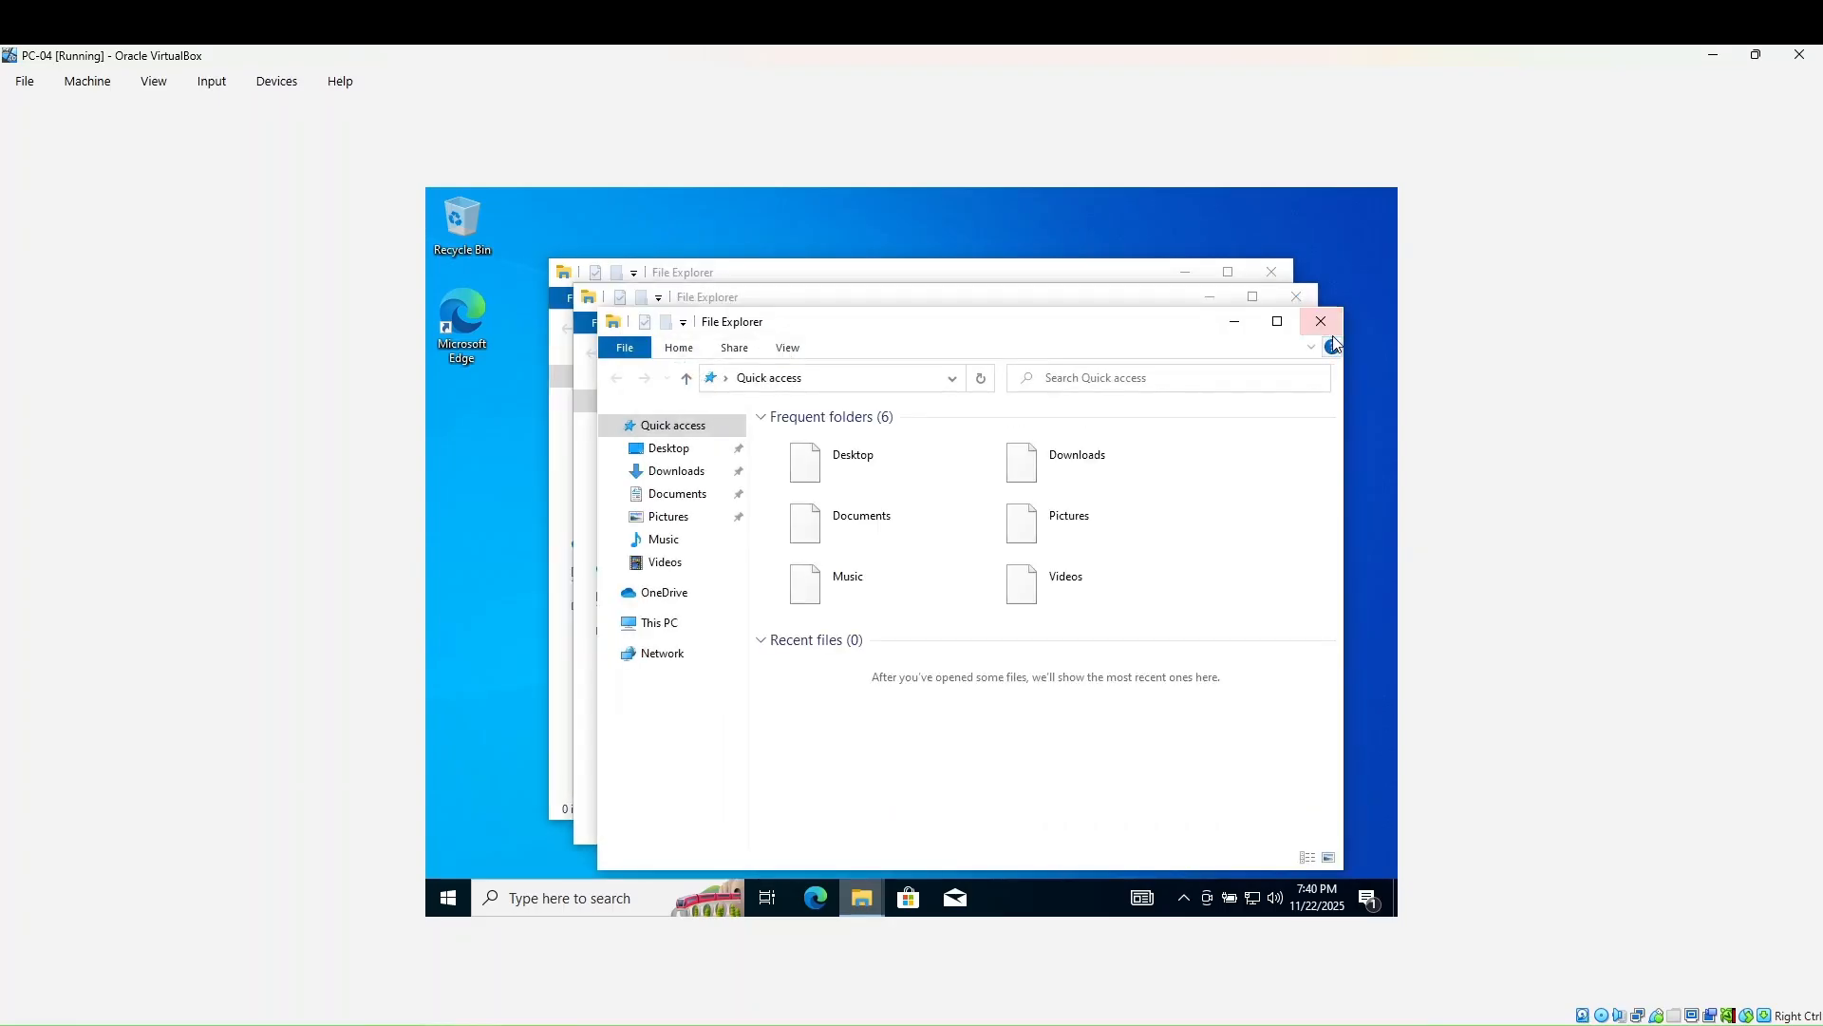
- Close the extra Explorer windows, reinsert the Guest Additions CD, and close File Explorer
{"action": "left_click", "coordinate": [1327, 327]}
{"action": "left_click", "coordinate": [1301, 294]}
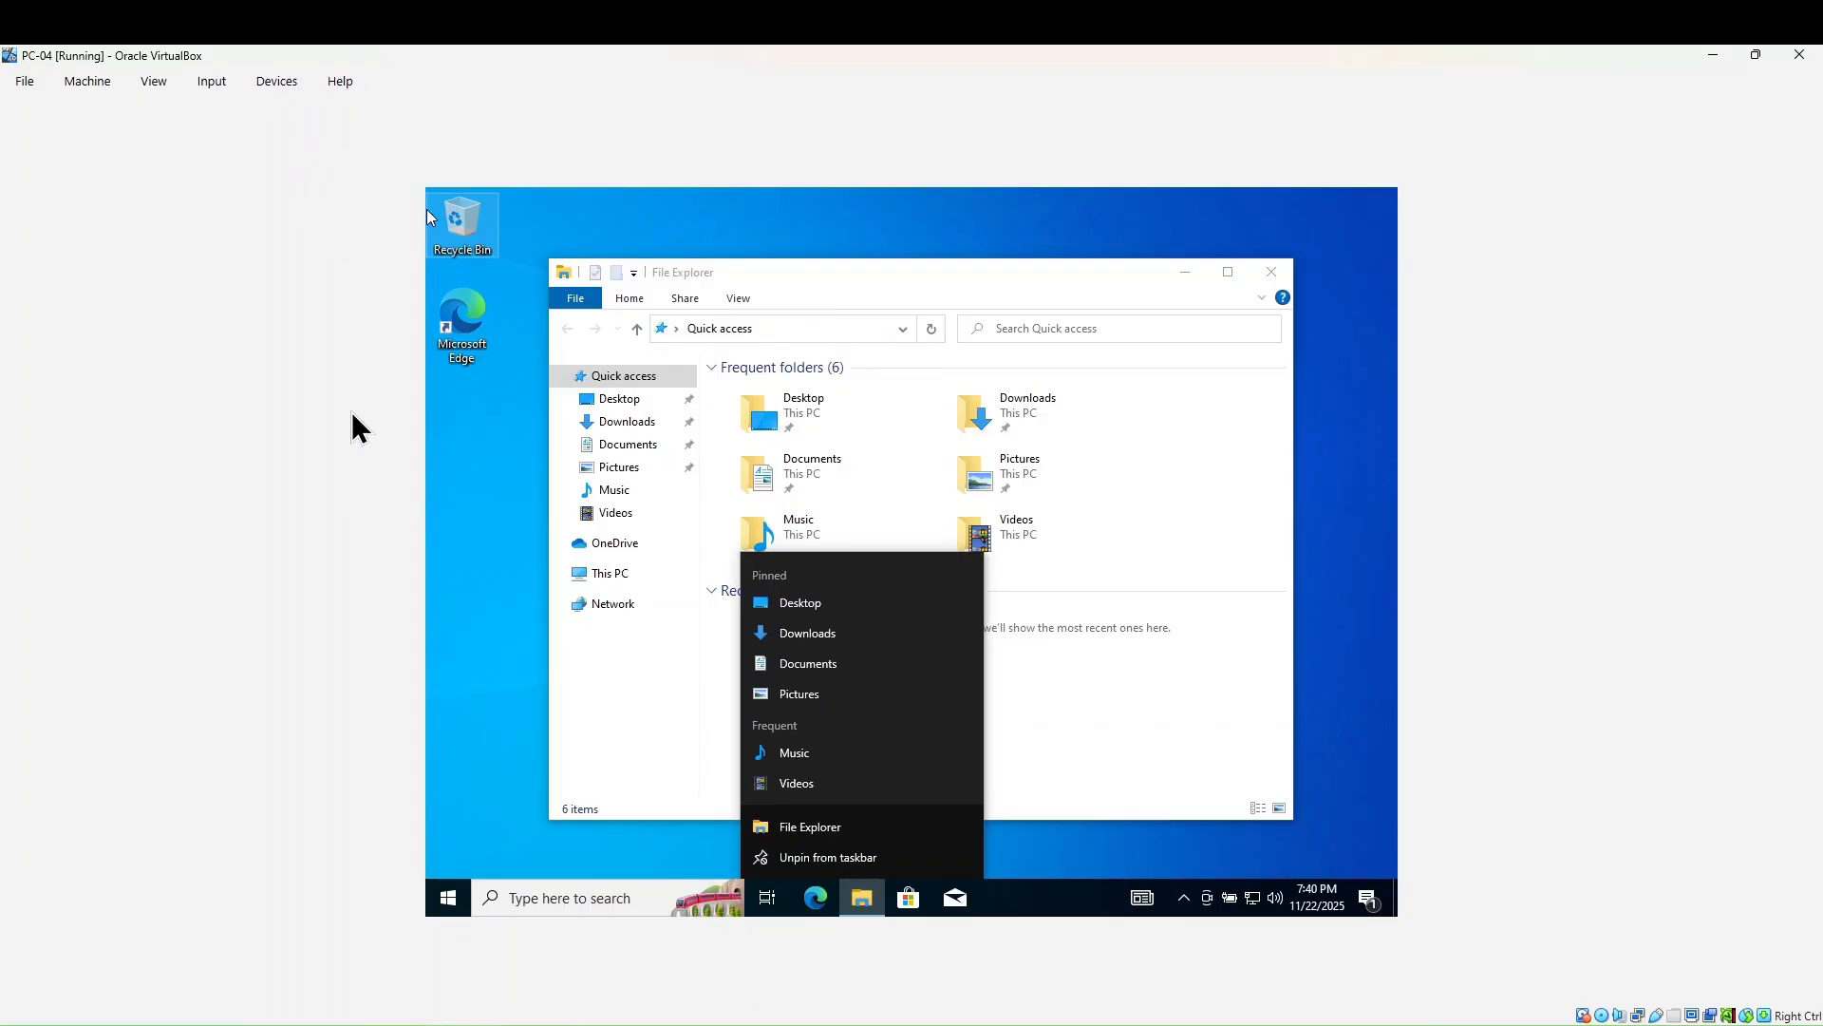
{"action": "left_click", "coordinate": [274, 81]}
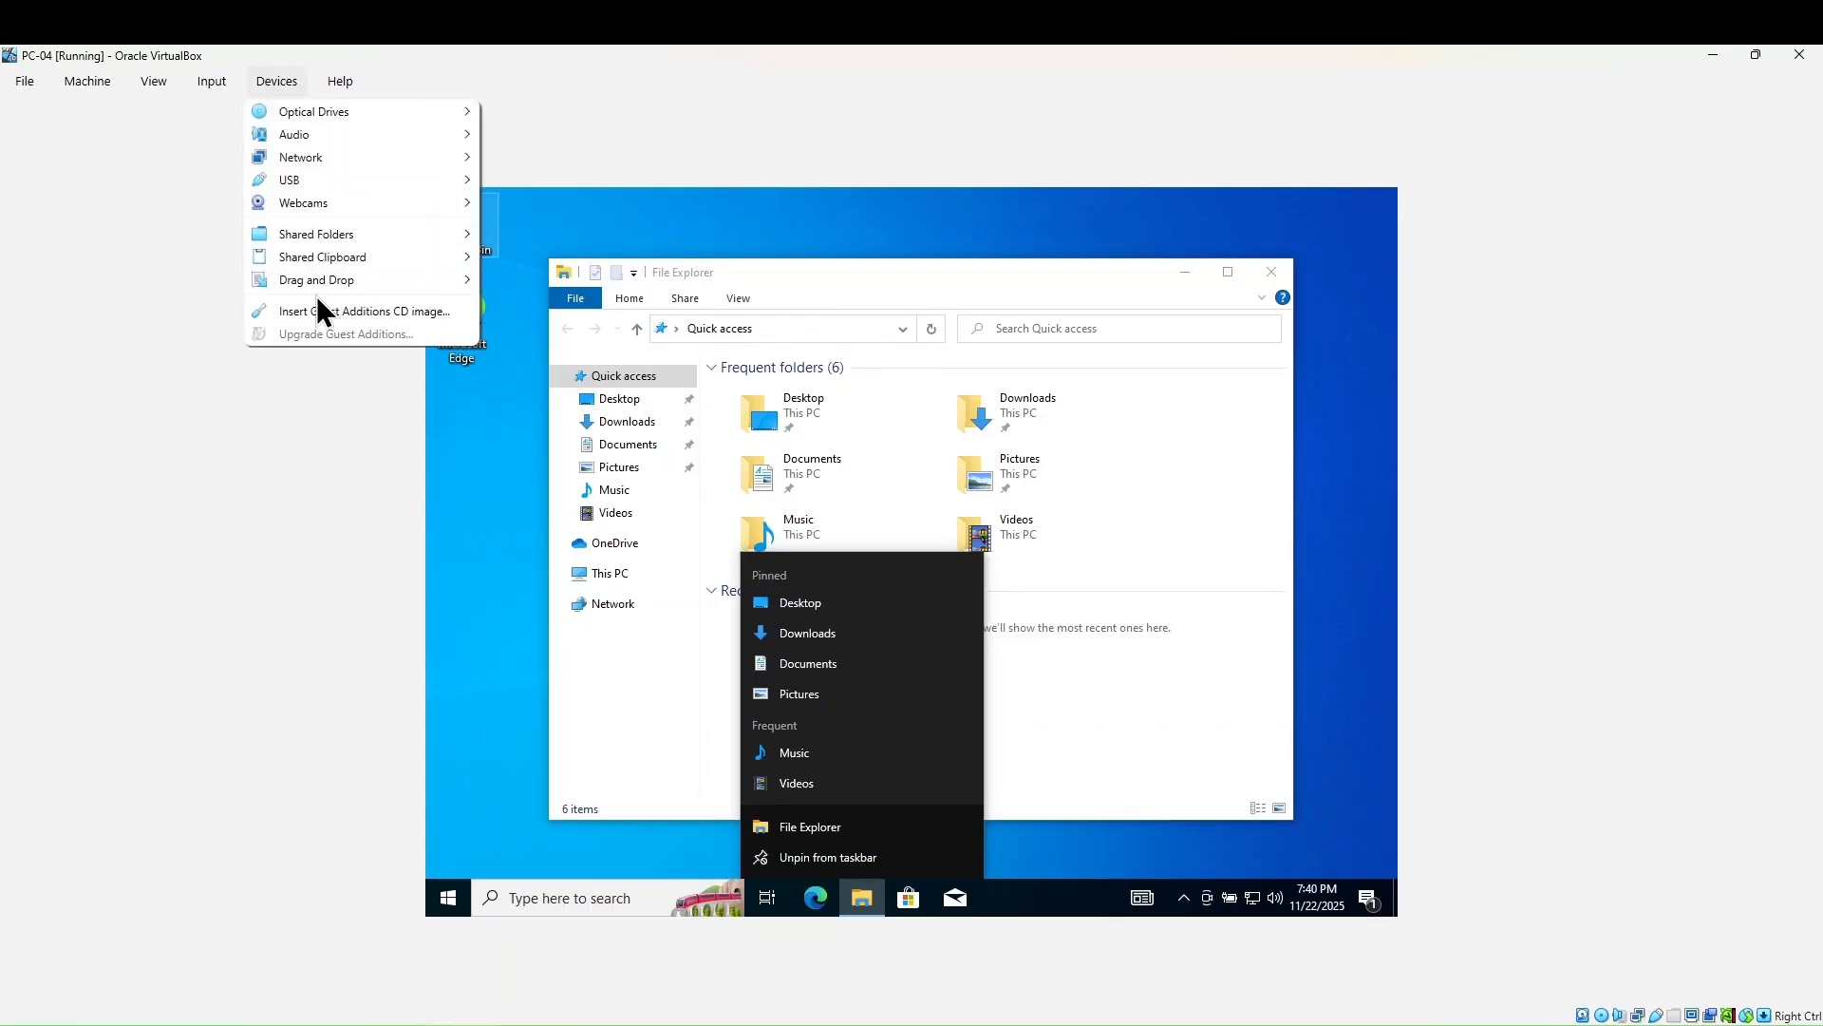
{"action": "left_click", "coordinate": [378, 311]}
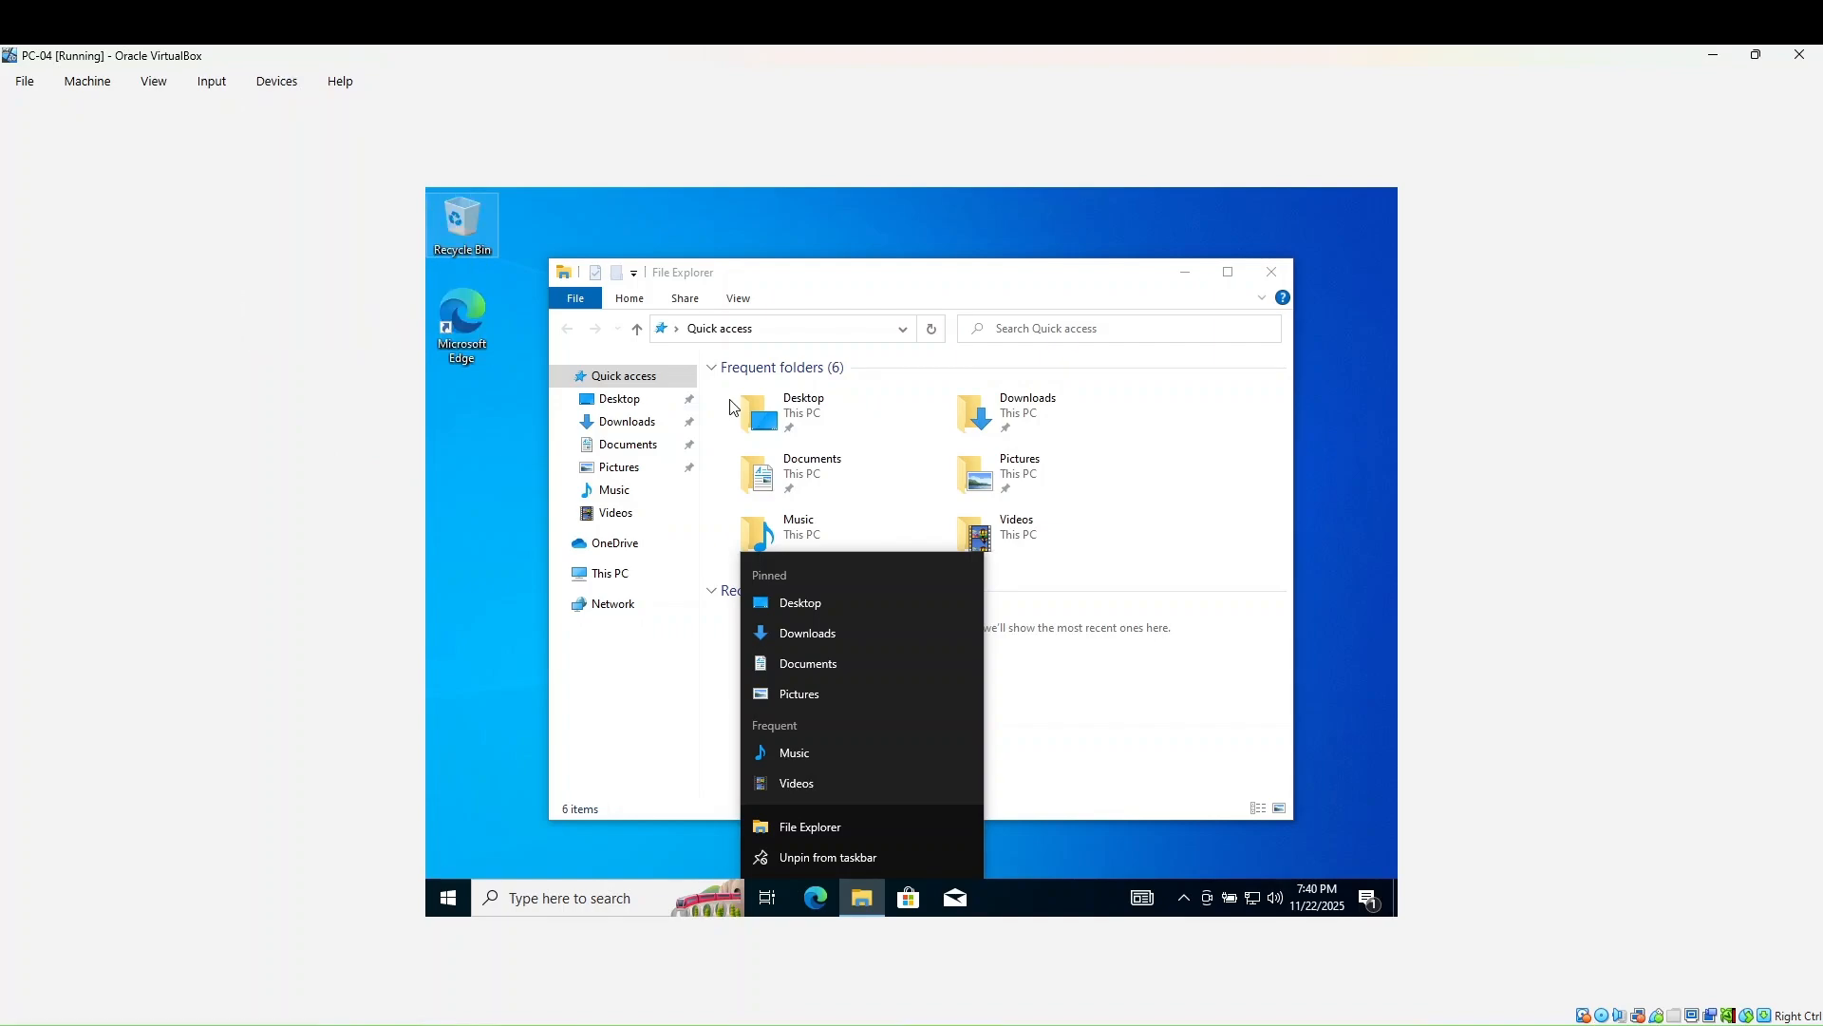
{"action": "left_click", "coordinate": [1272, 272]}
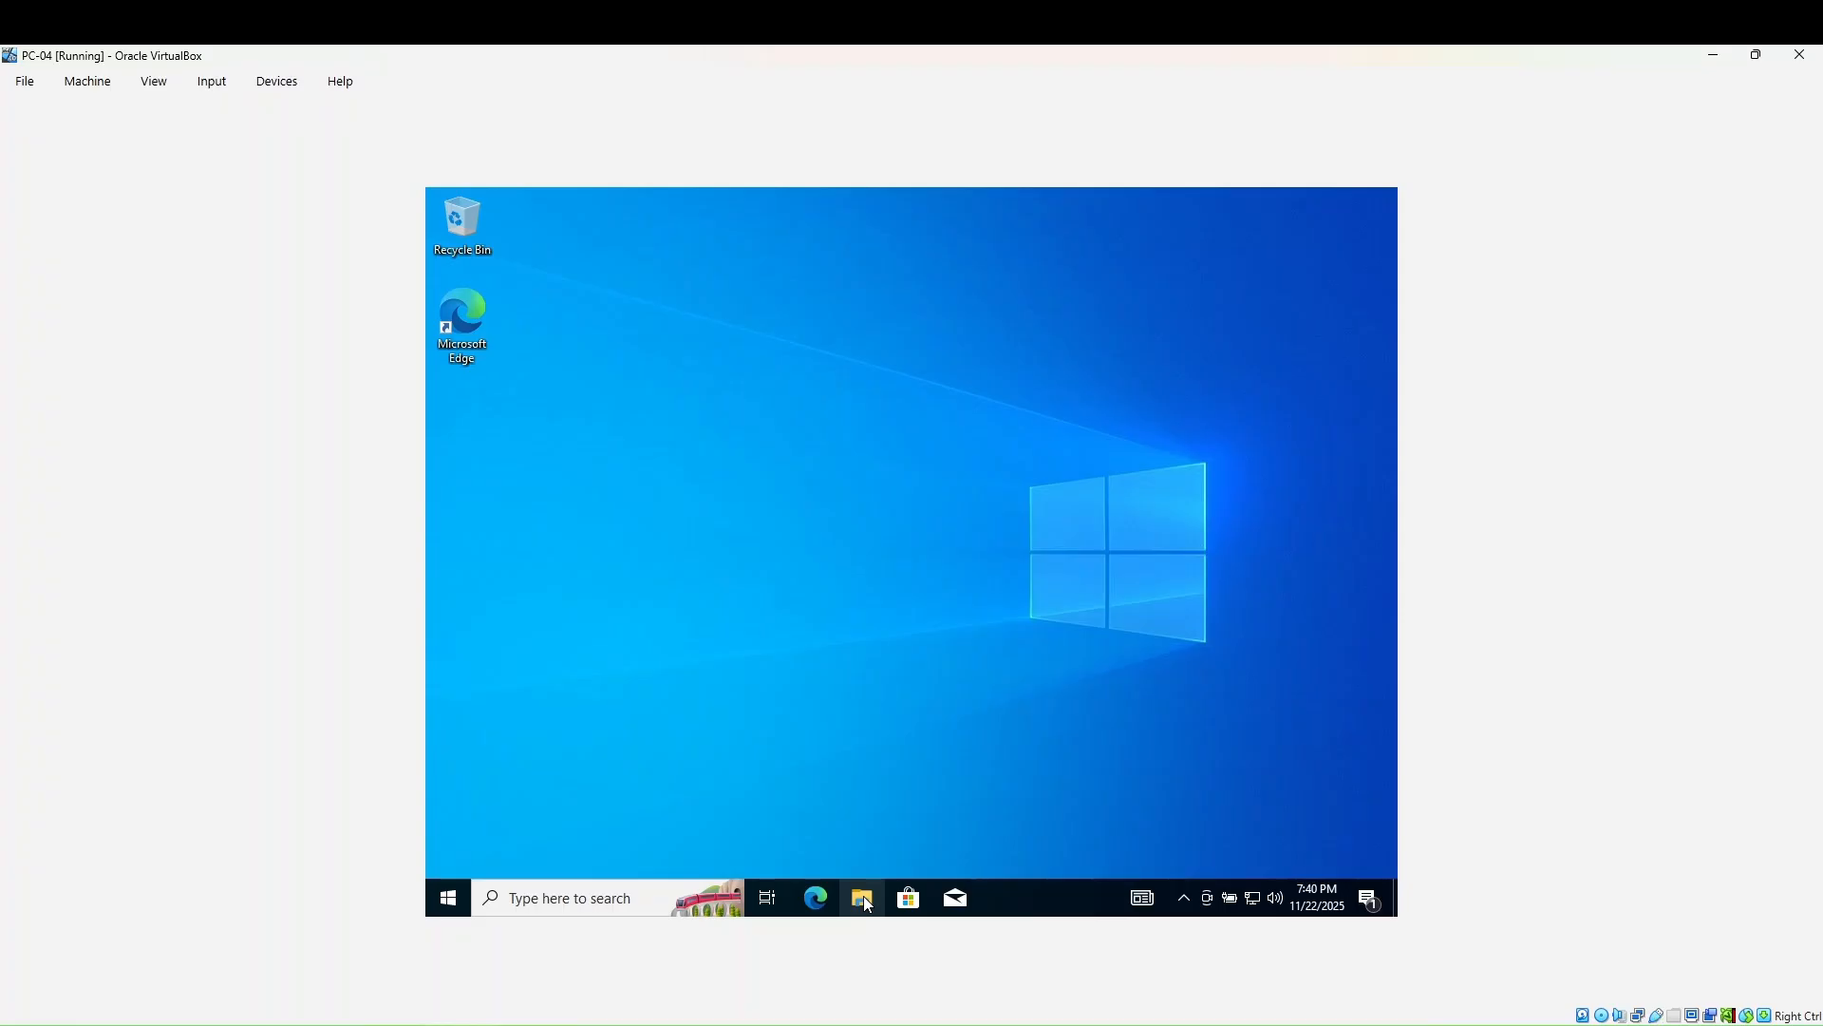
- Insert the Guest Additions CD image into PC-04 again and close File Explorer
{"action": "key", "text": "super+e"}
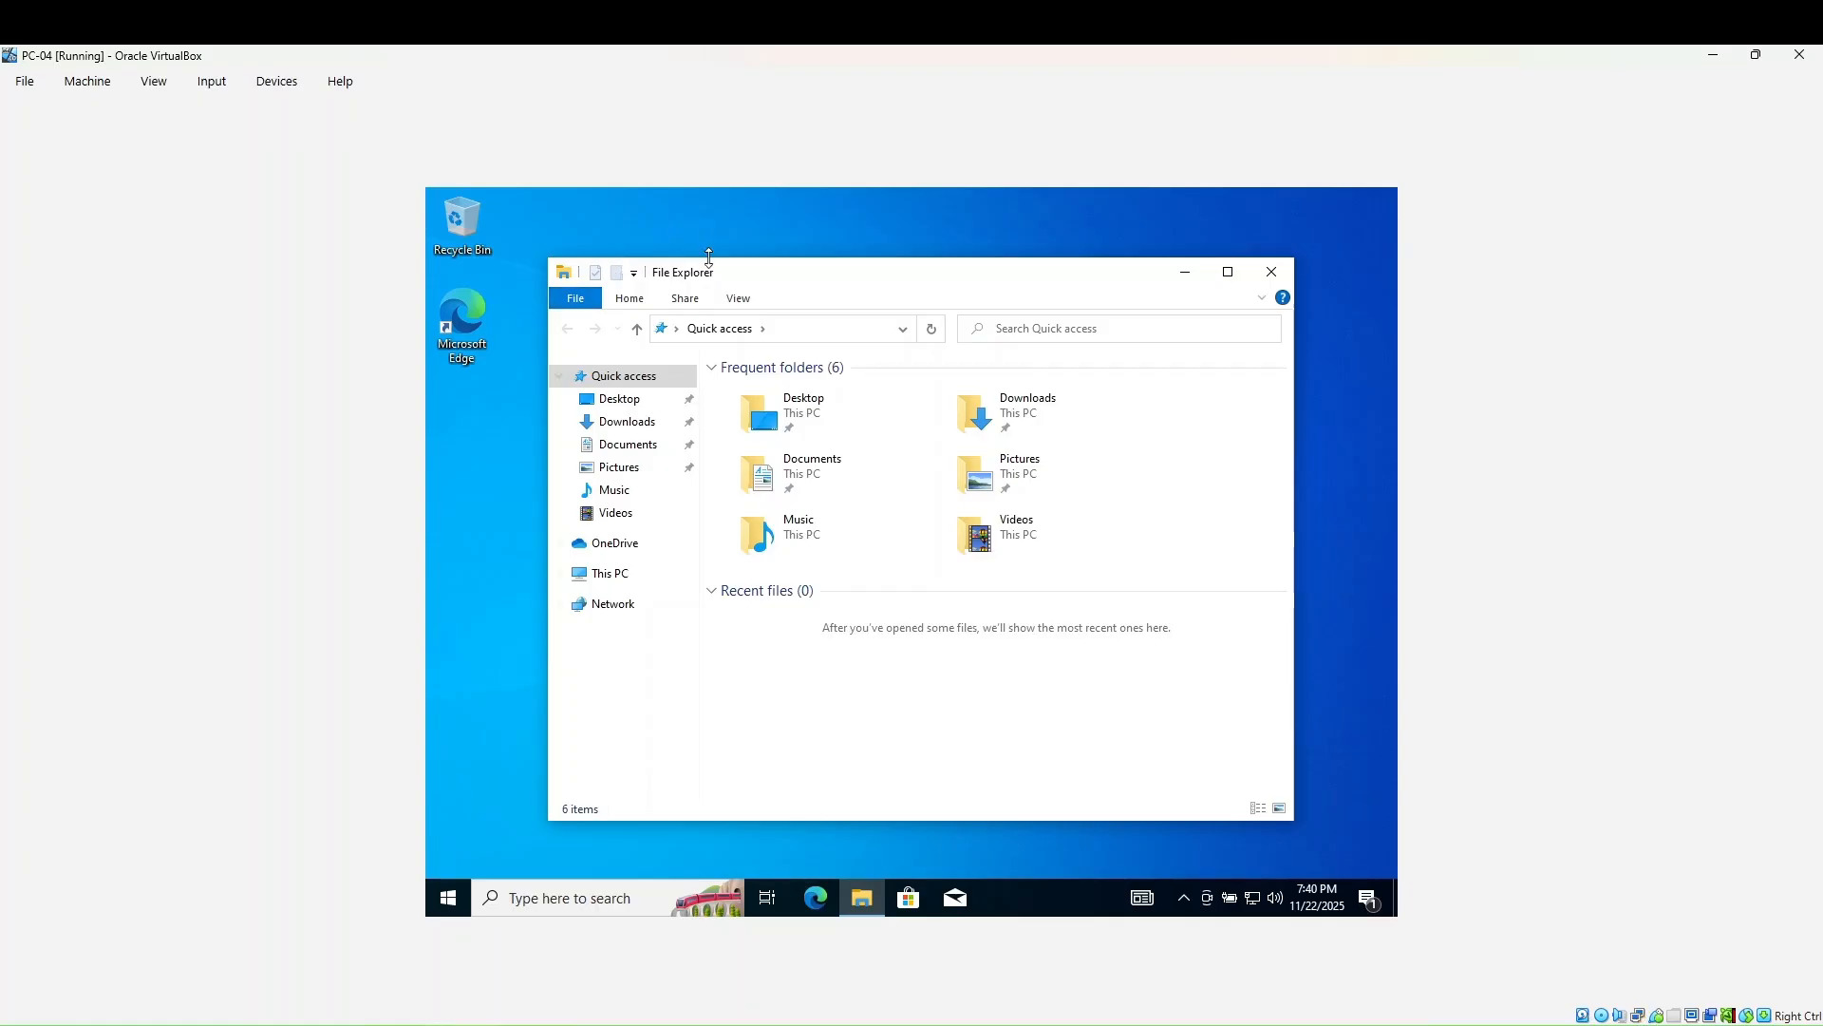
{"action": "left_click", "coordinate": [276, 82]}
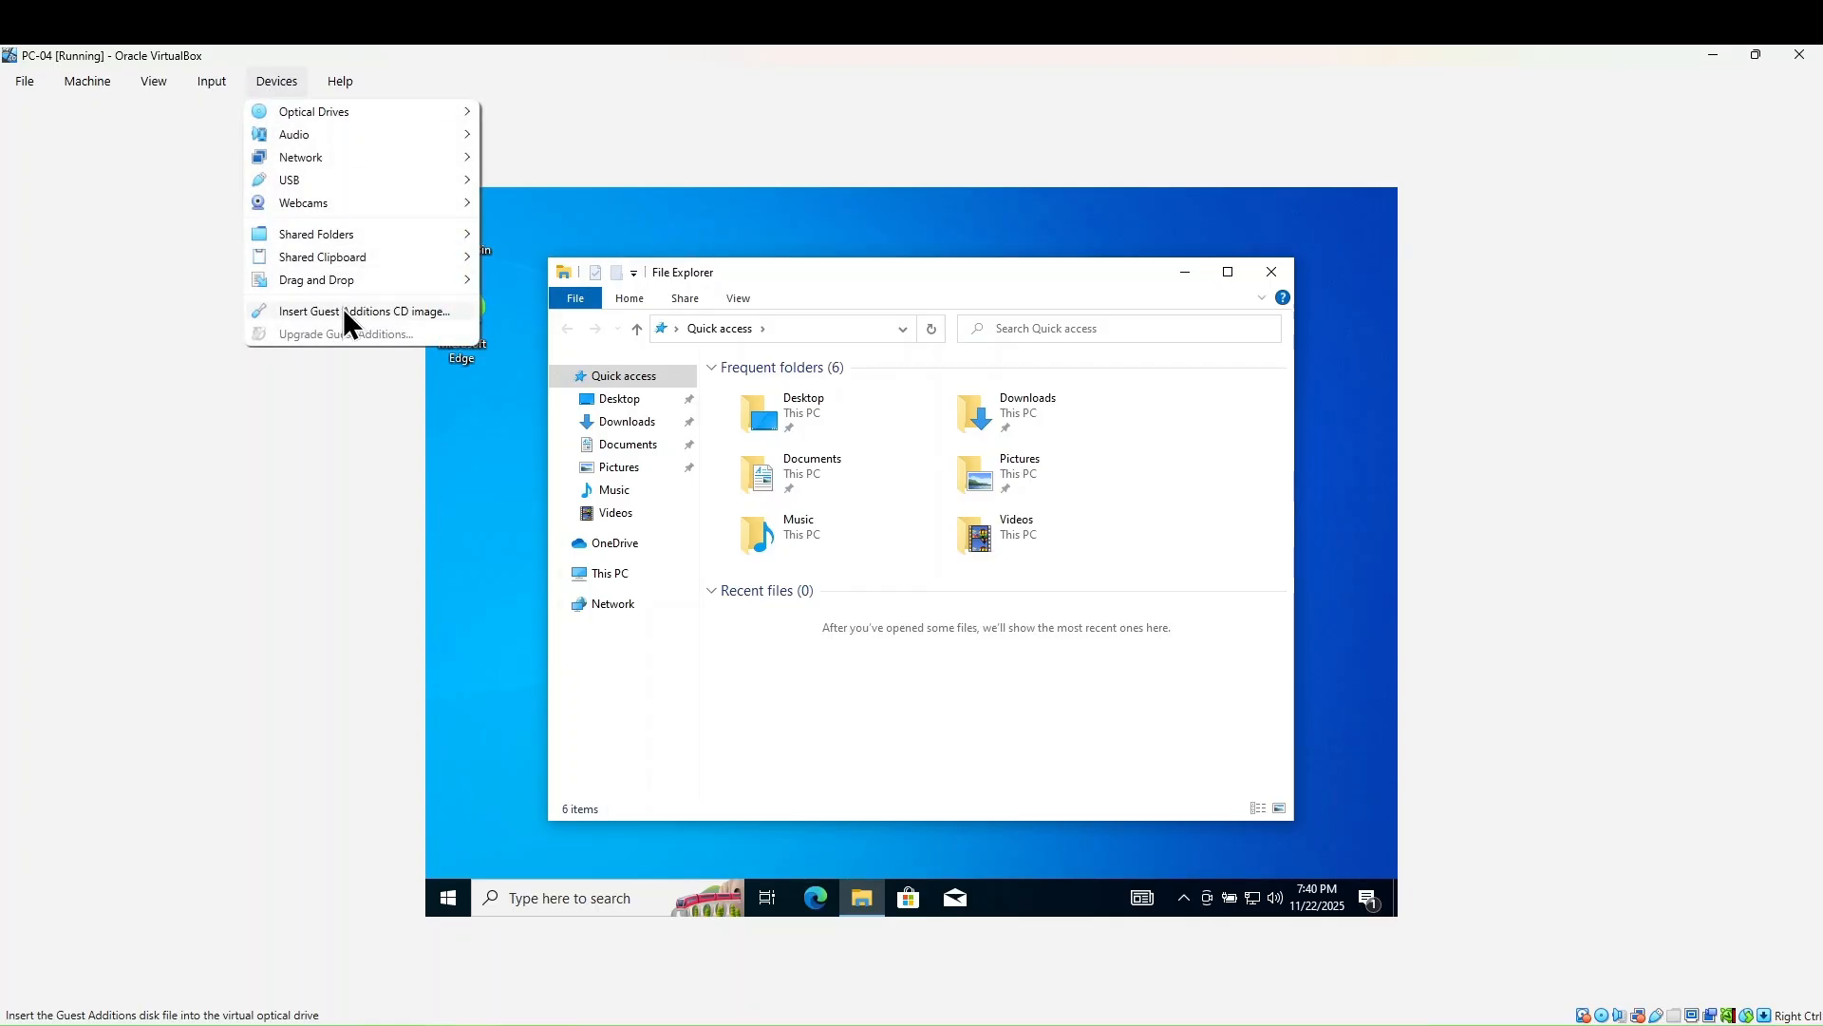
{"action": "left_click", "coordinate": [380, 306]}
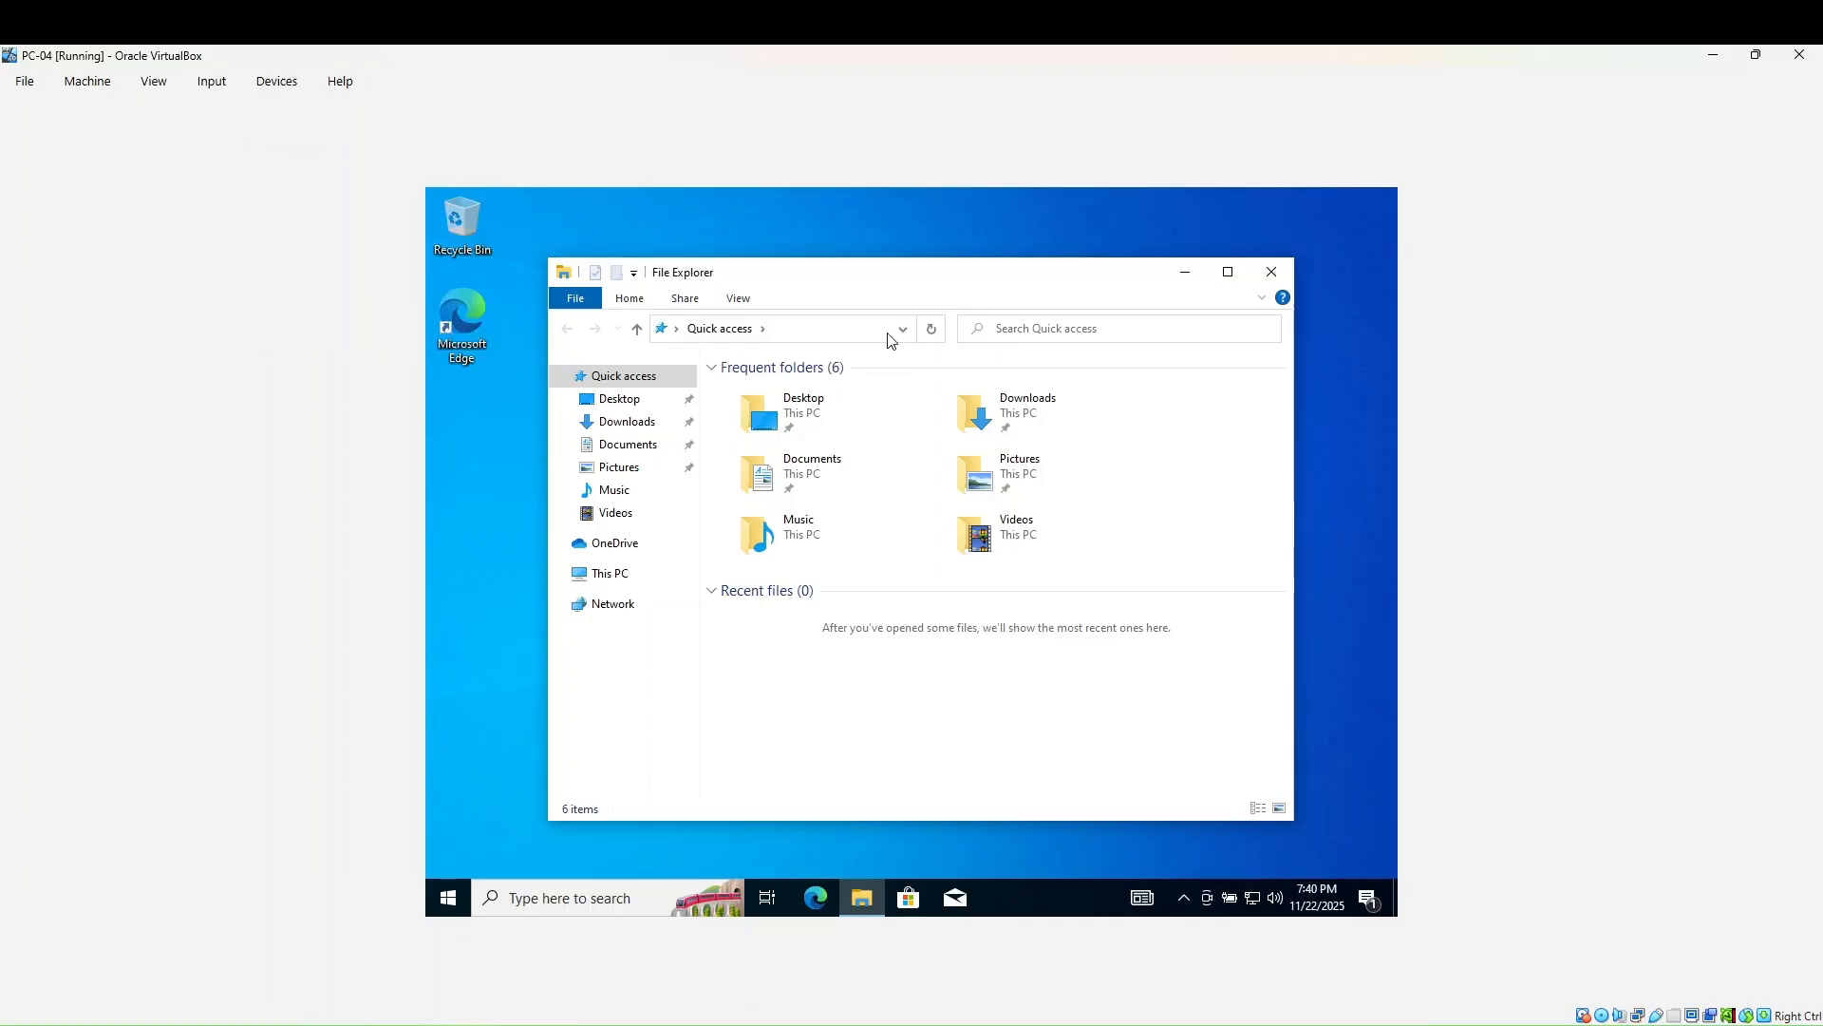
{"action": "left_click", "coordinate": [1278, 273]}
- Refresh the PC-04 desktop
{"action": "right_click", "coordinate": [965, 419]}
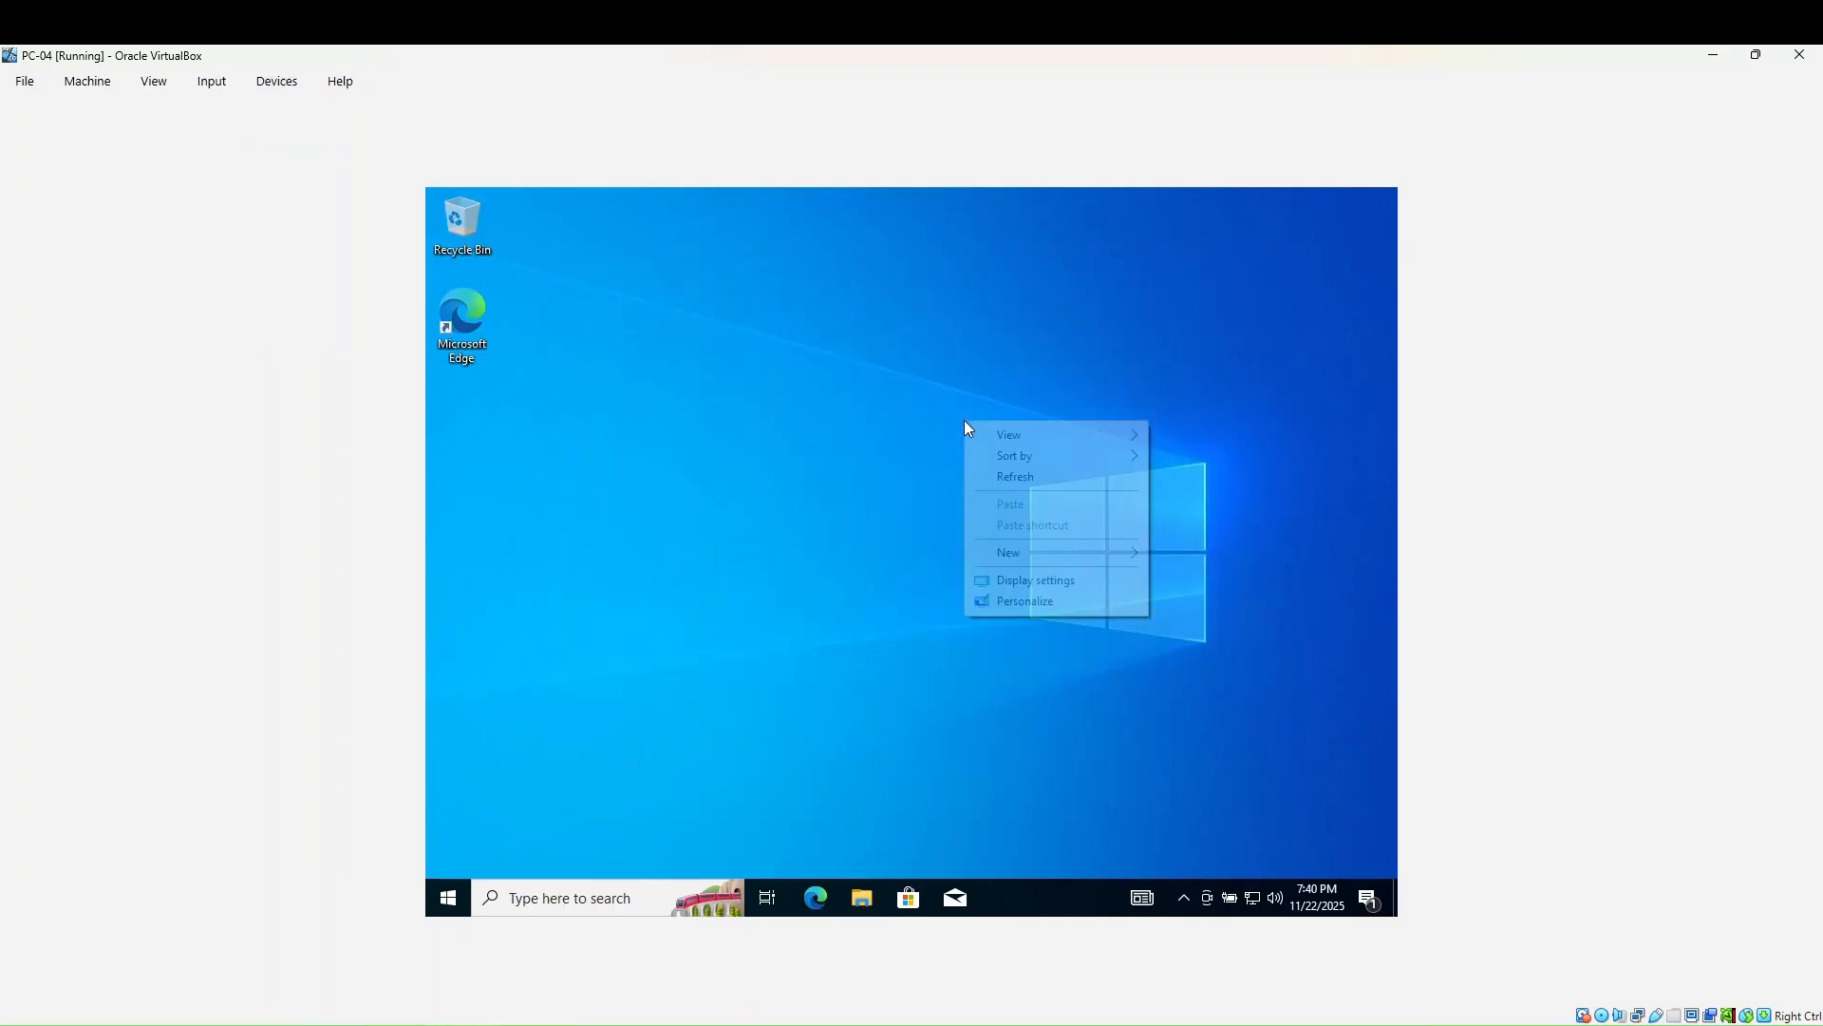
{"action": "left_click", "coordinate": [1016, 476]}
{"action": "right_click", "coordinate": [856, 469]}
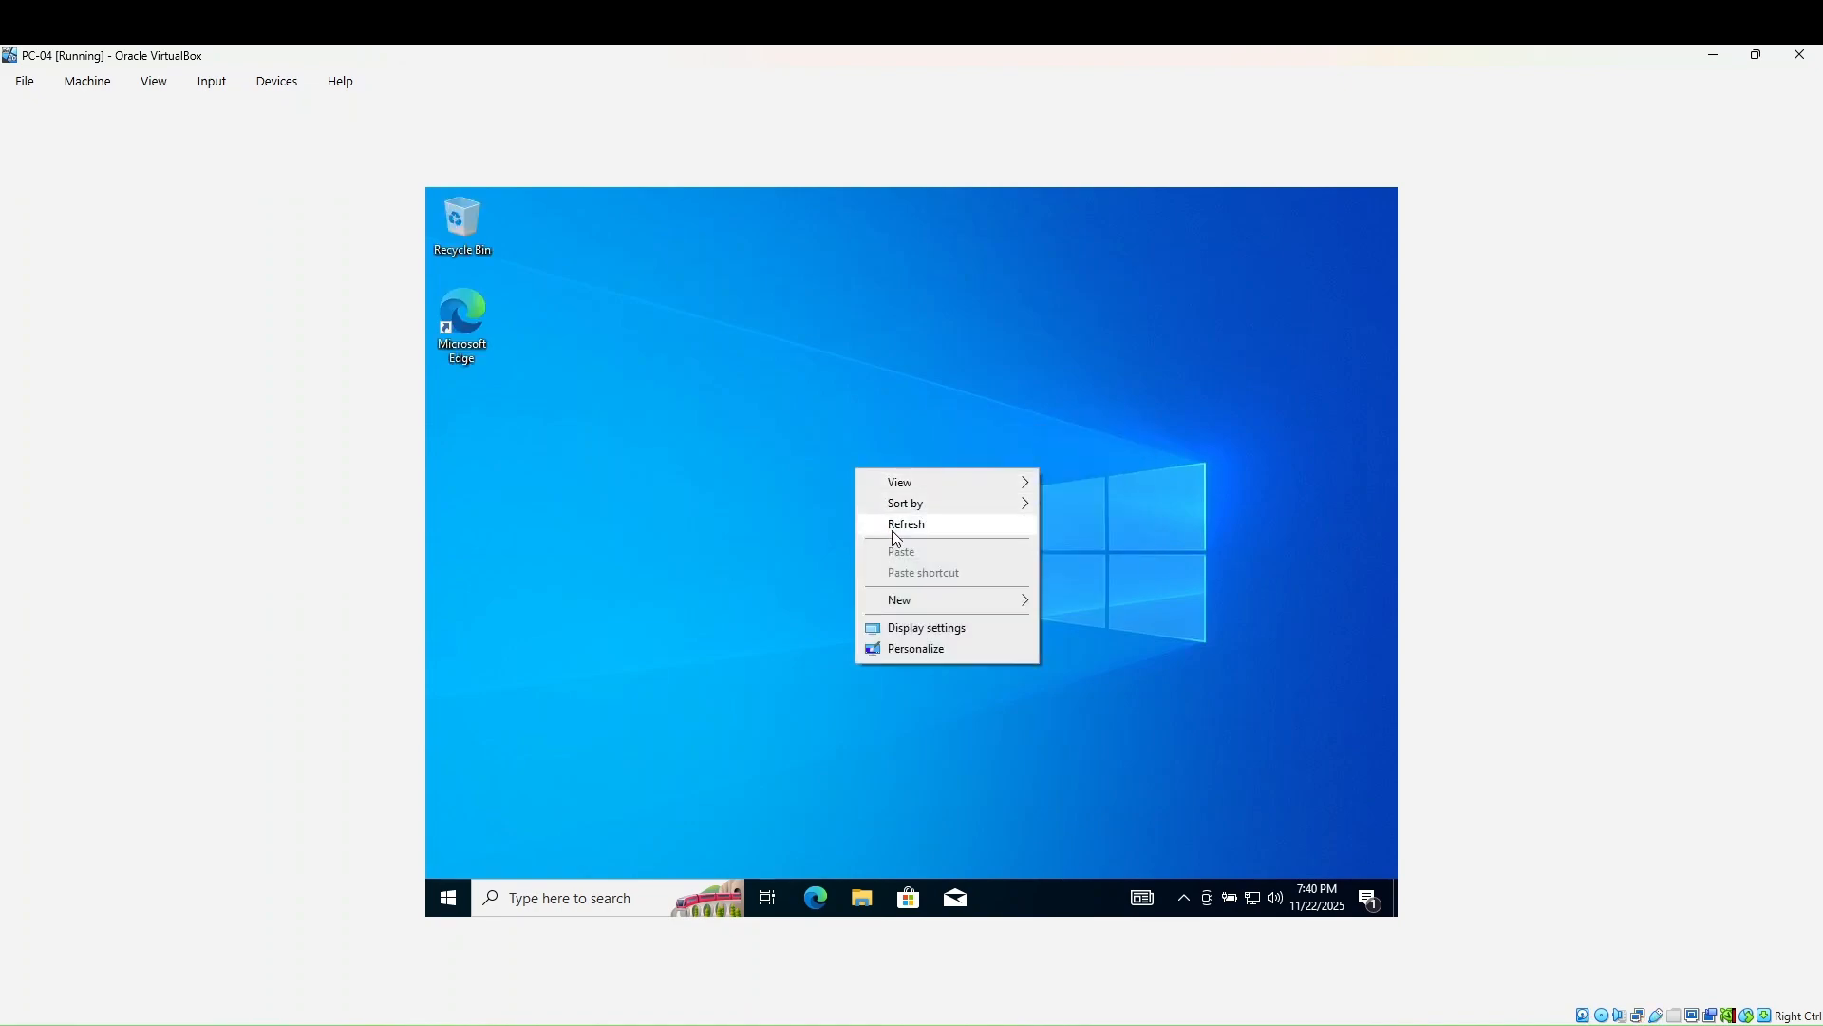
{"action": "left_click", "coordinate": [899, 465]}
{"action": "right_click", "coordinate": [866, 432]}
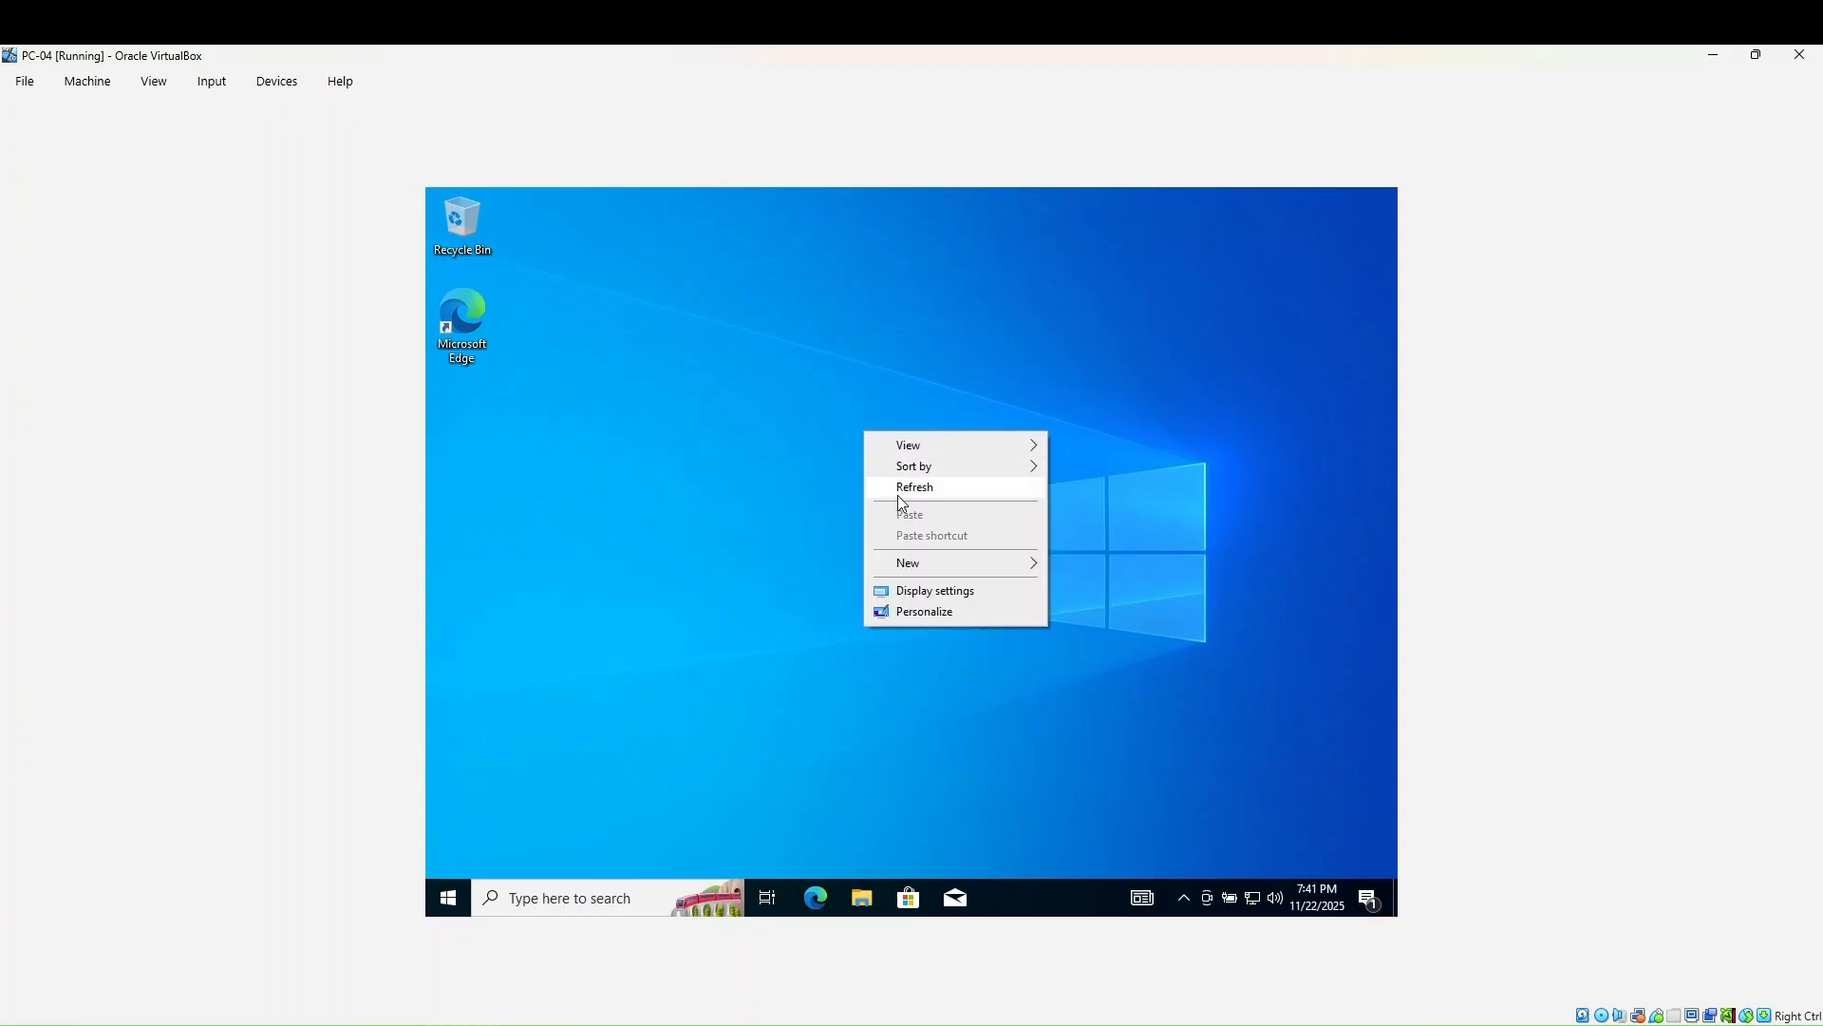
{"action": "left_click", "coordinate": [899, 493]}
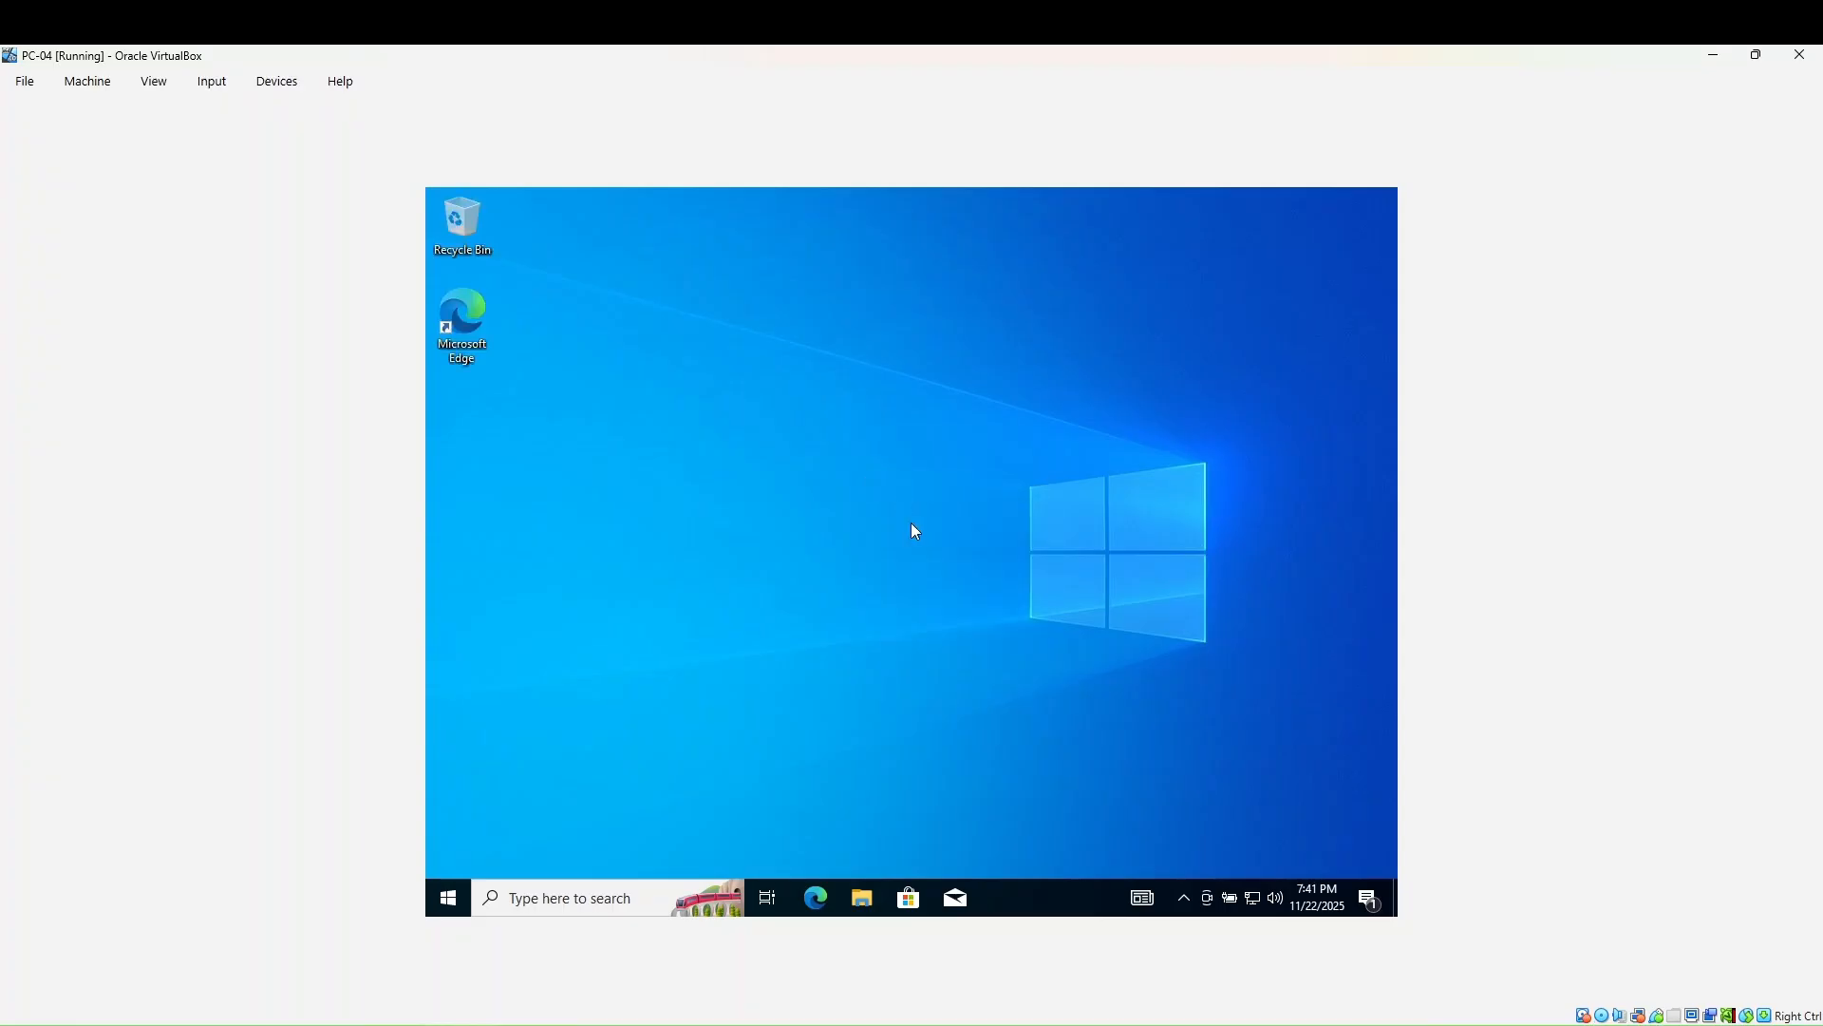
- In File Explorer, dismiss the OneDrive prompt and open the Guest Additions CD Drive (D:)
{"action": "left_click", "coordinate": [862, 897]}
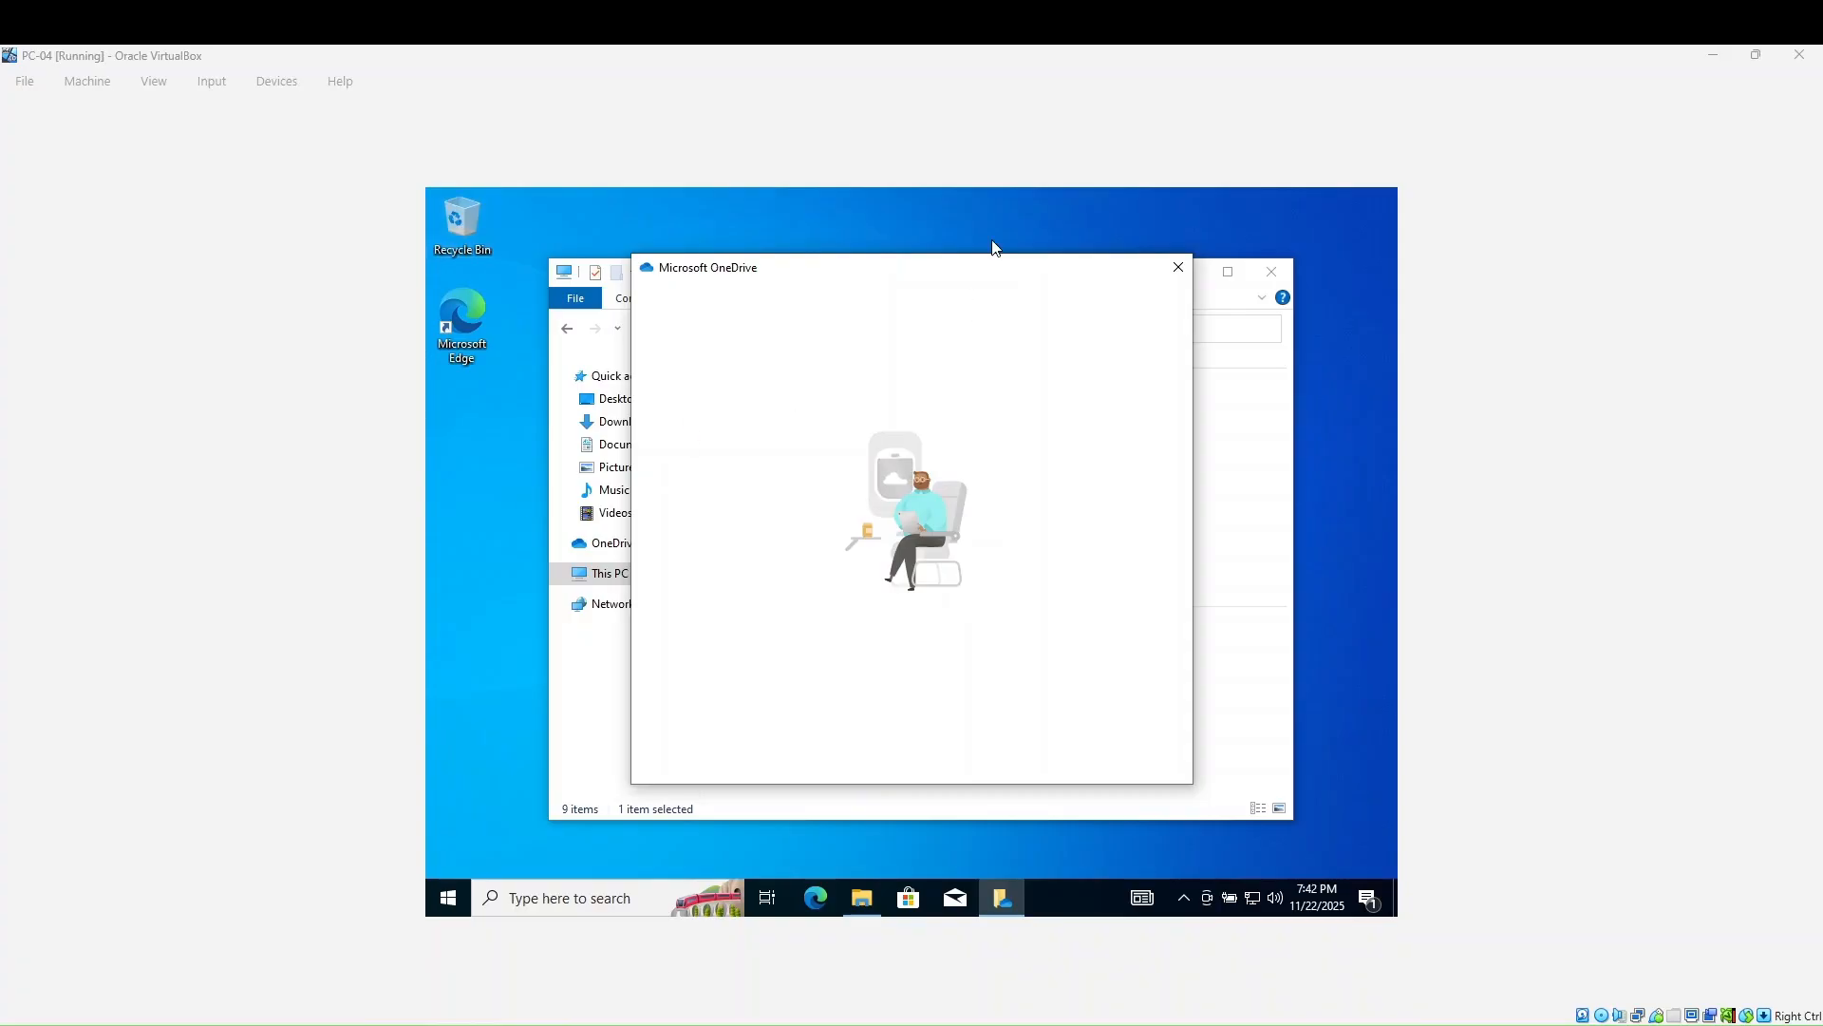
{"action": "left_click", "coordinate": [1170, 265]}
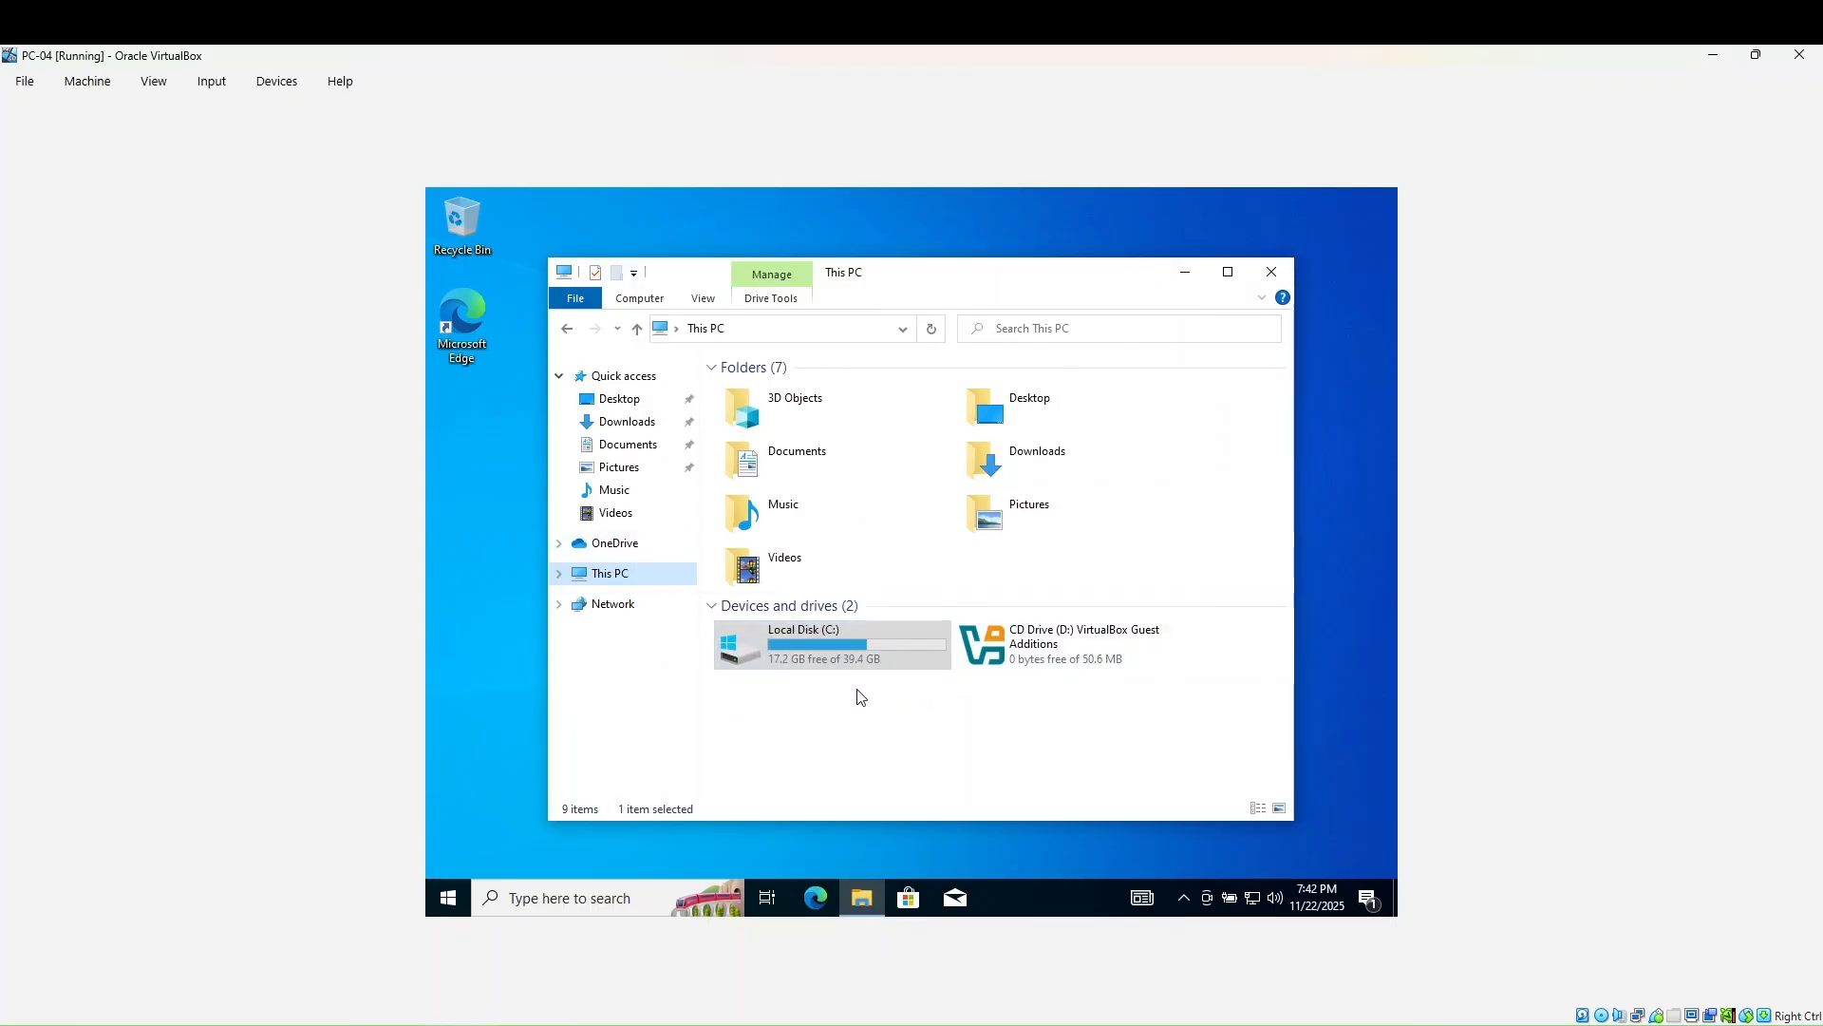
{"action": "left_click", "coordinate": [1052, 636]}
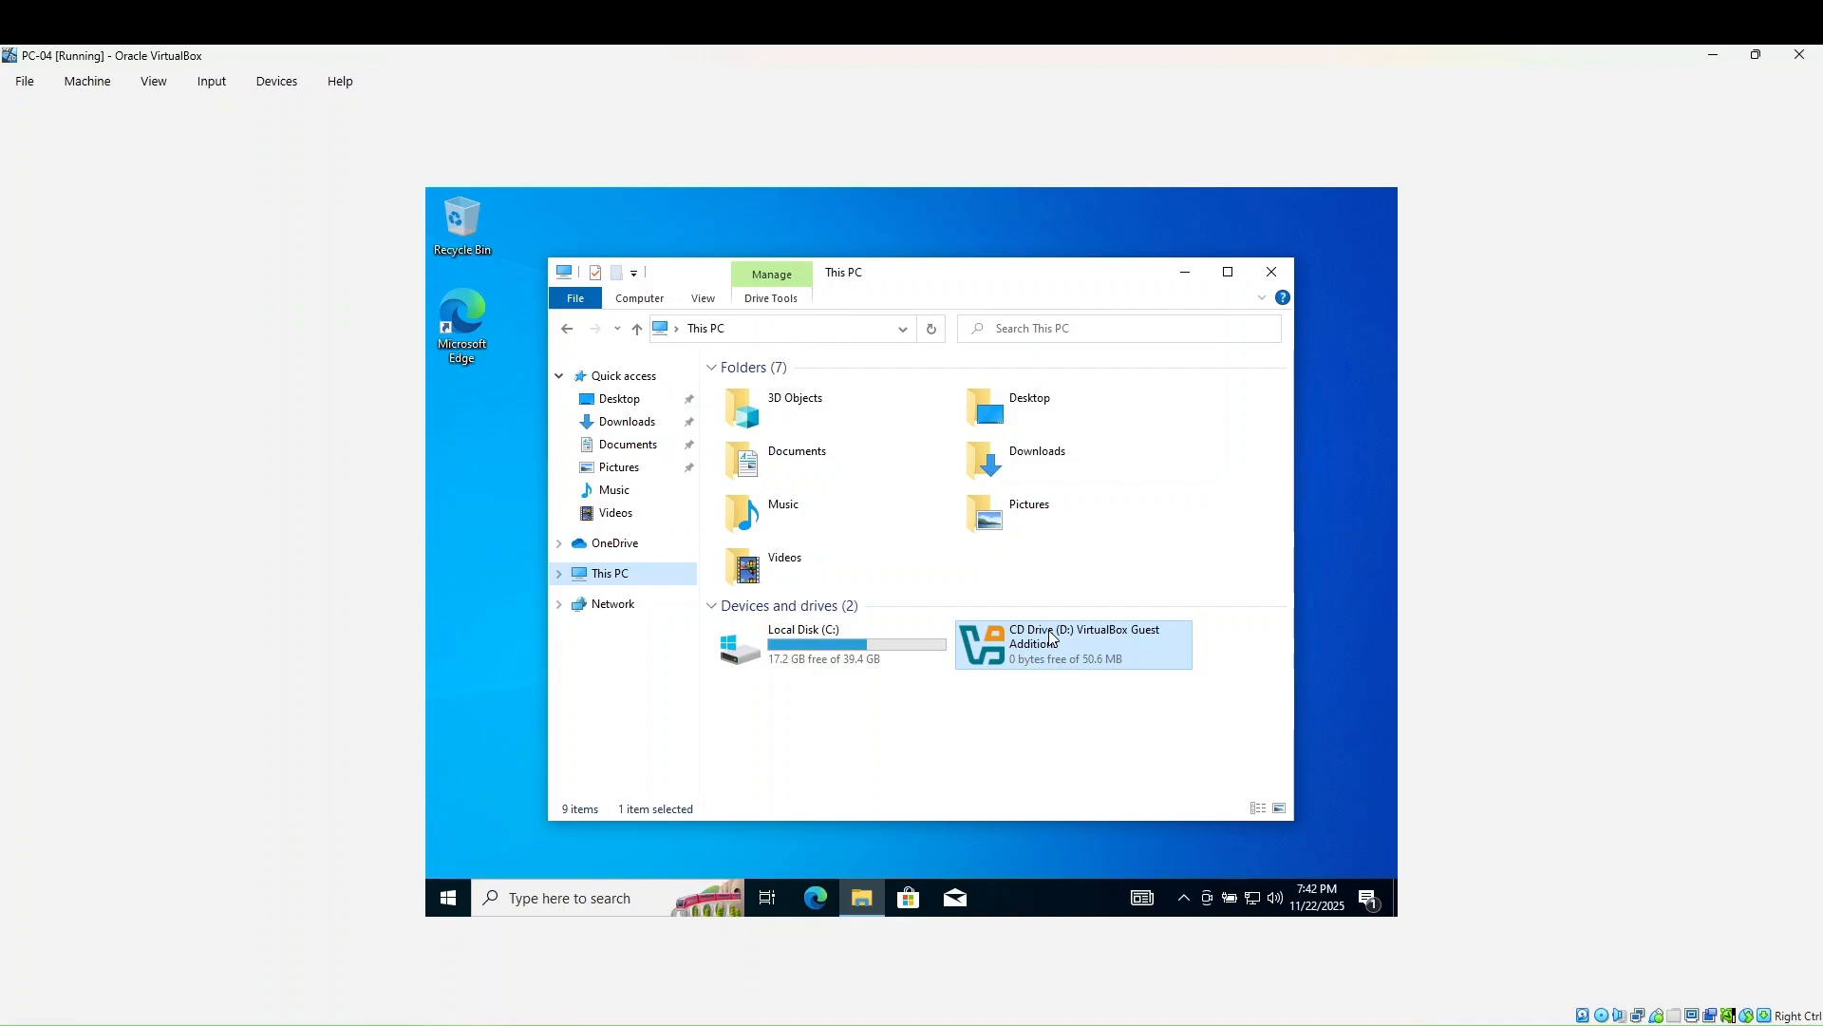
{"action": "right_click", "coordinate": [1050, 631]}
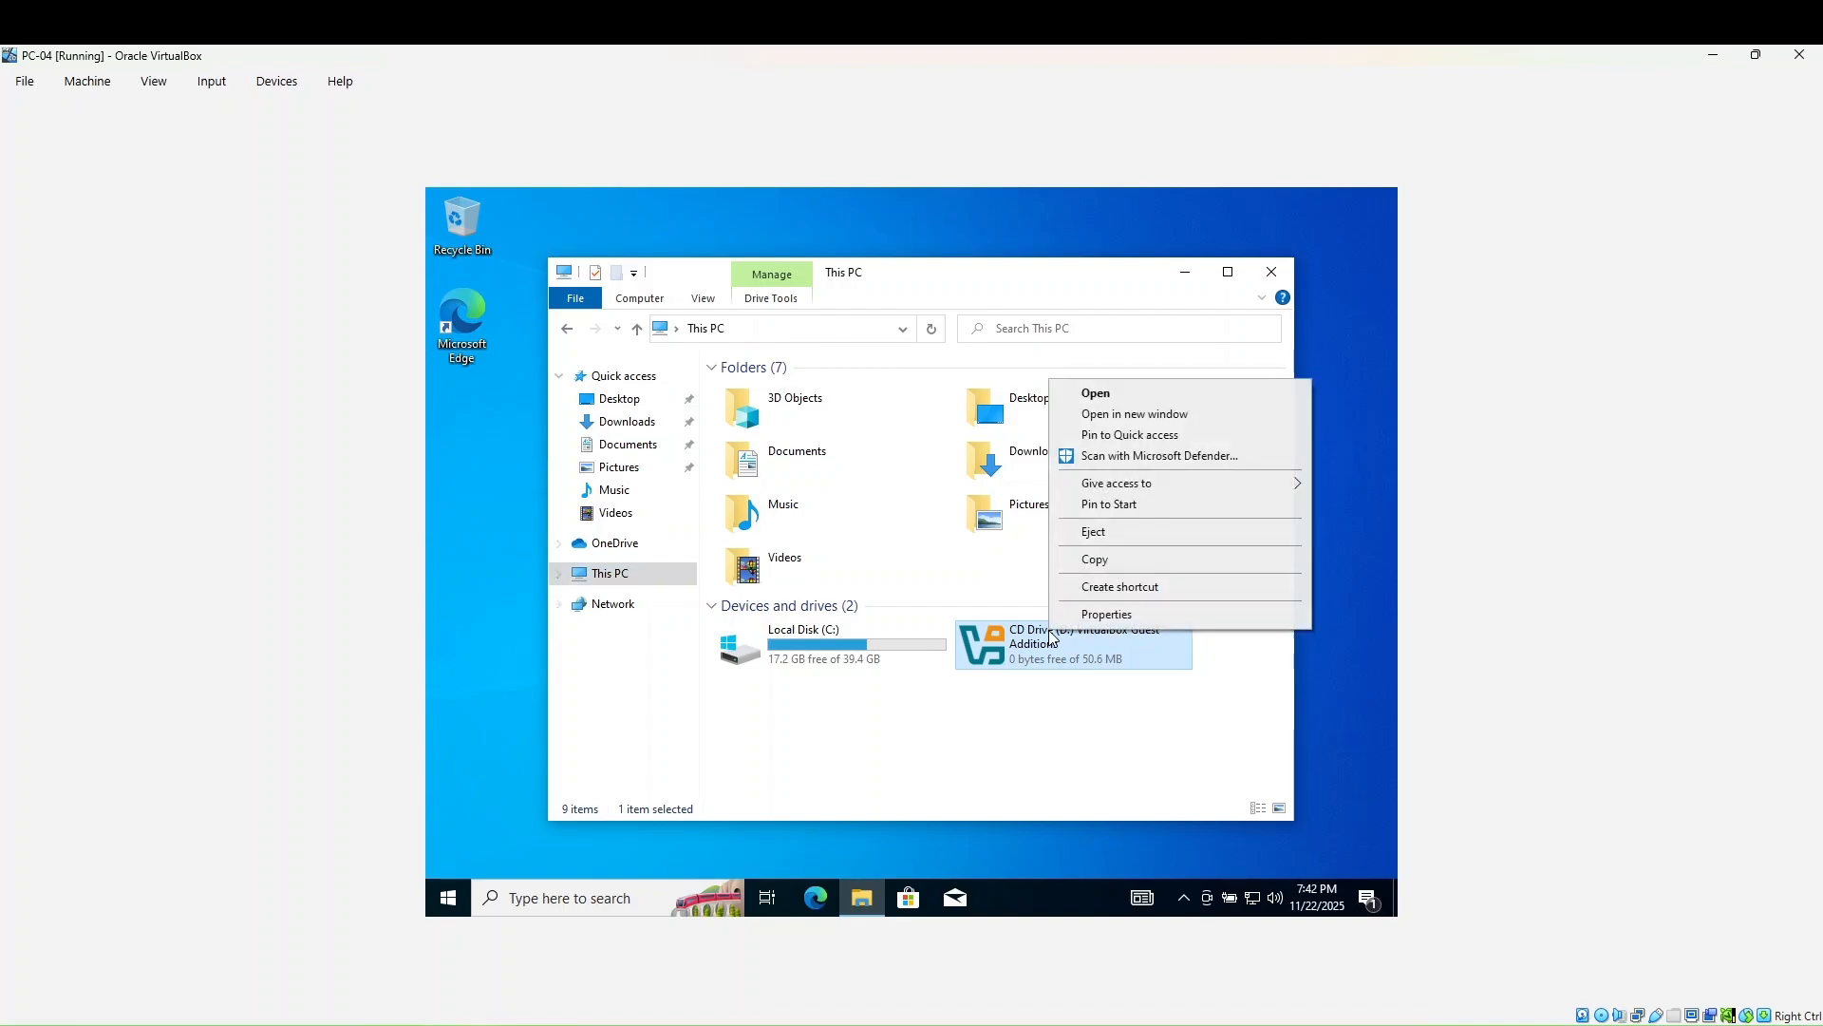
{"action": "left_click", "coordinate": [1111, 399]}
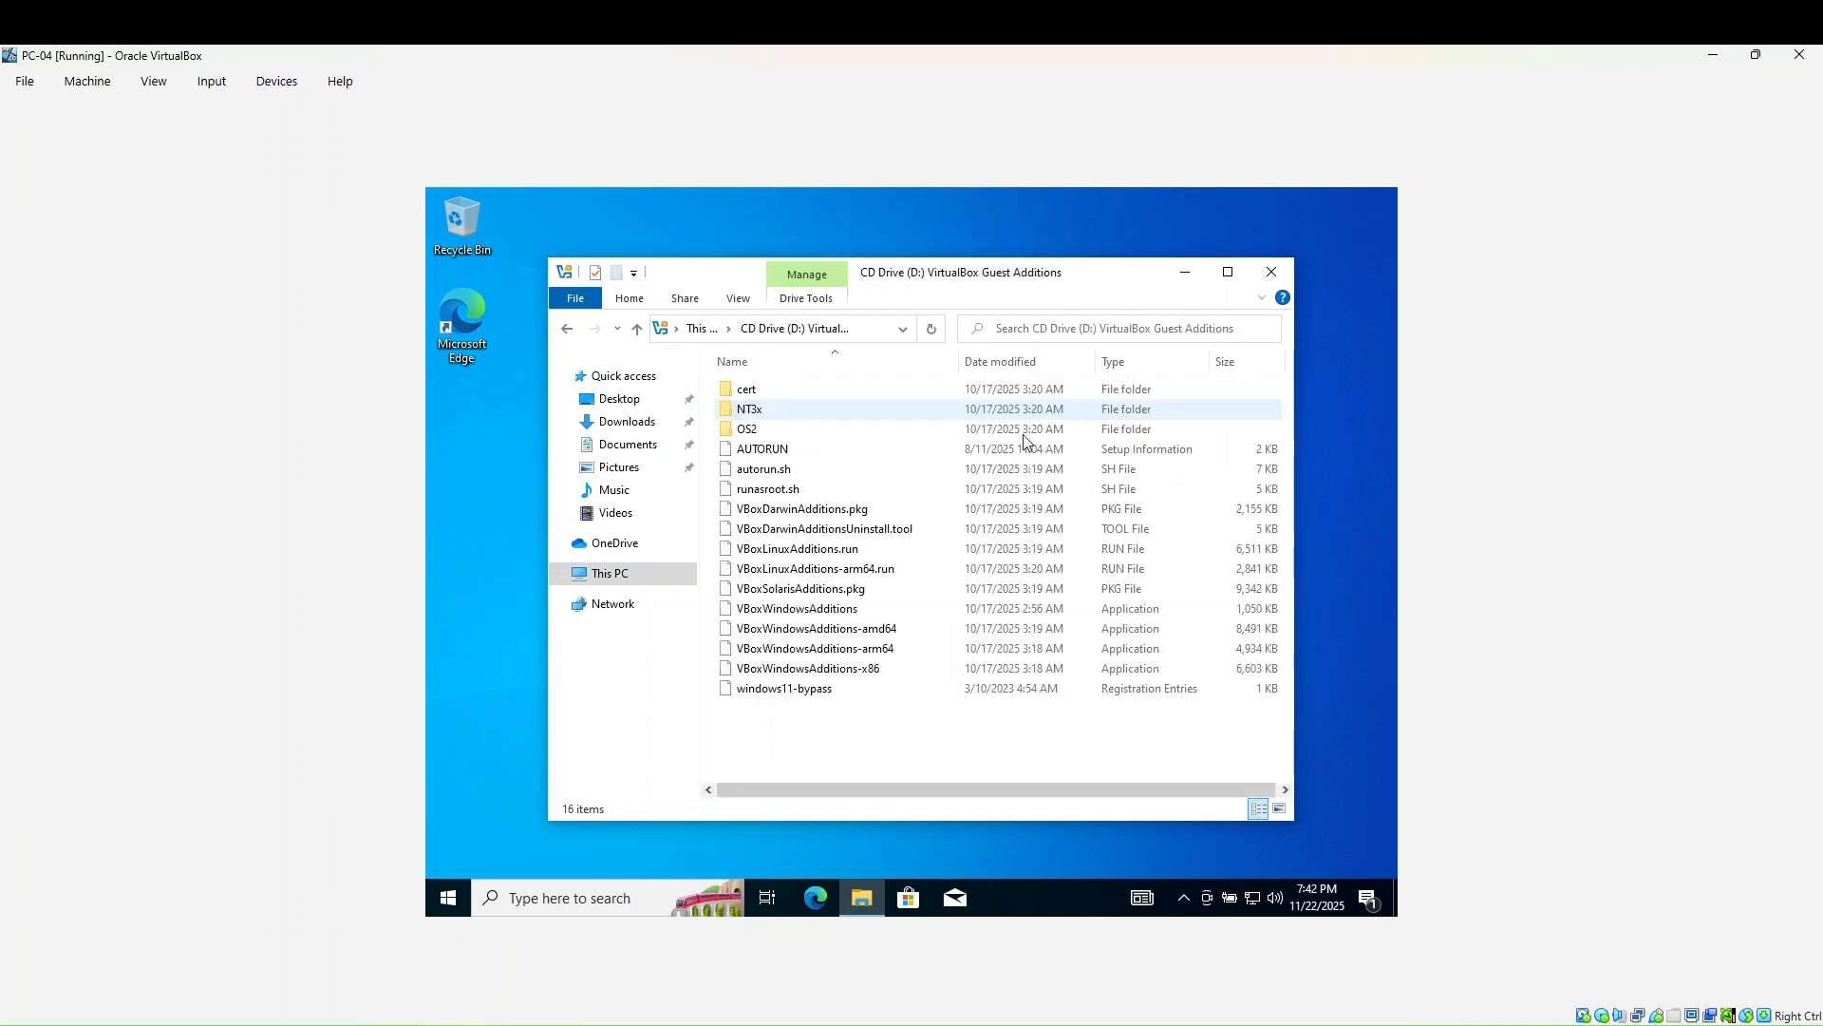
- Run VBoxWindowsAdditions-amd64 as administrator
{"action": "left_click", "coordinate": [846, 629]}
{"action": "right_click", "coordinate": [846, 629]}
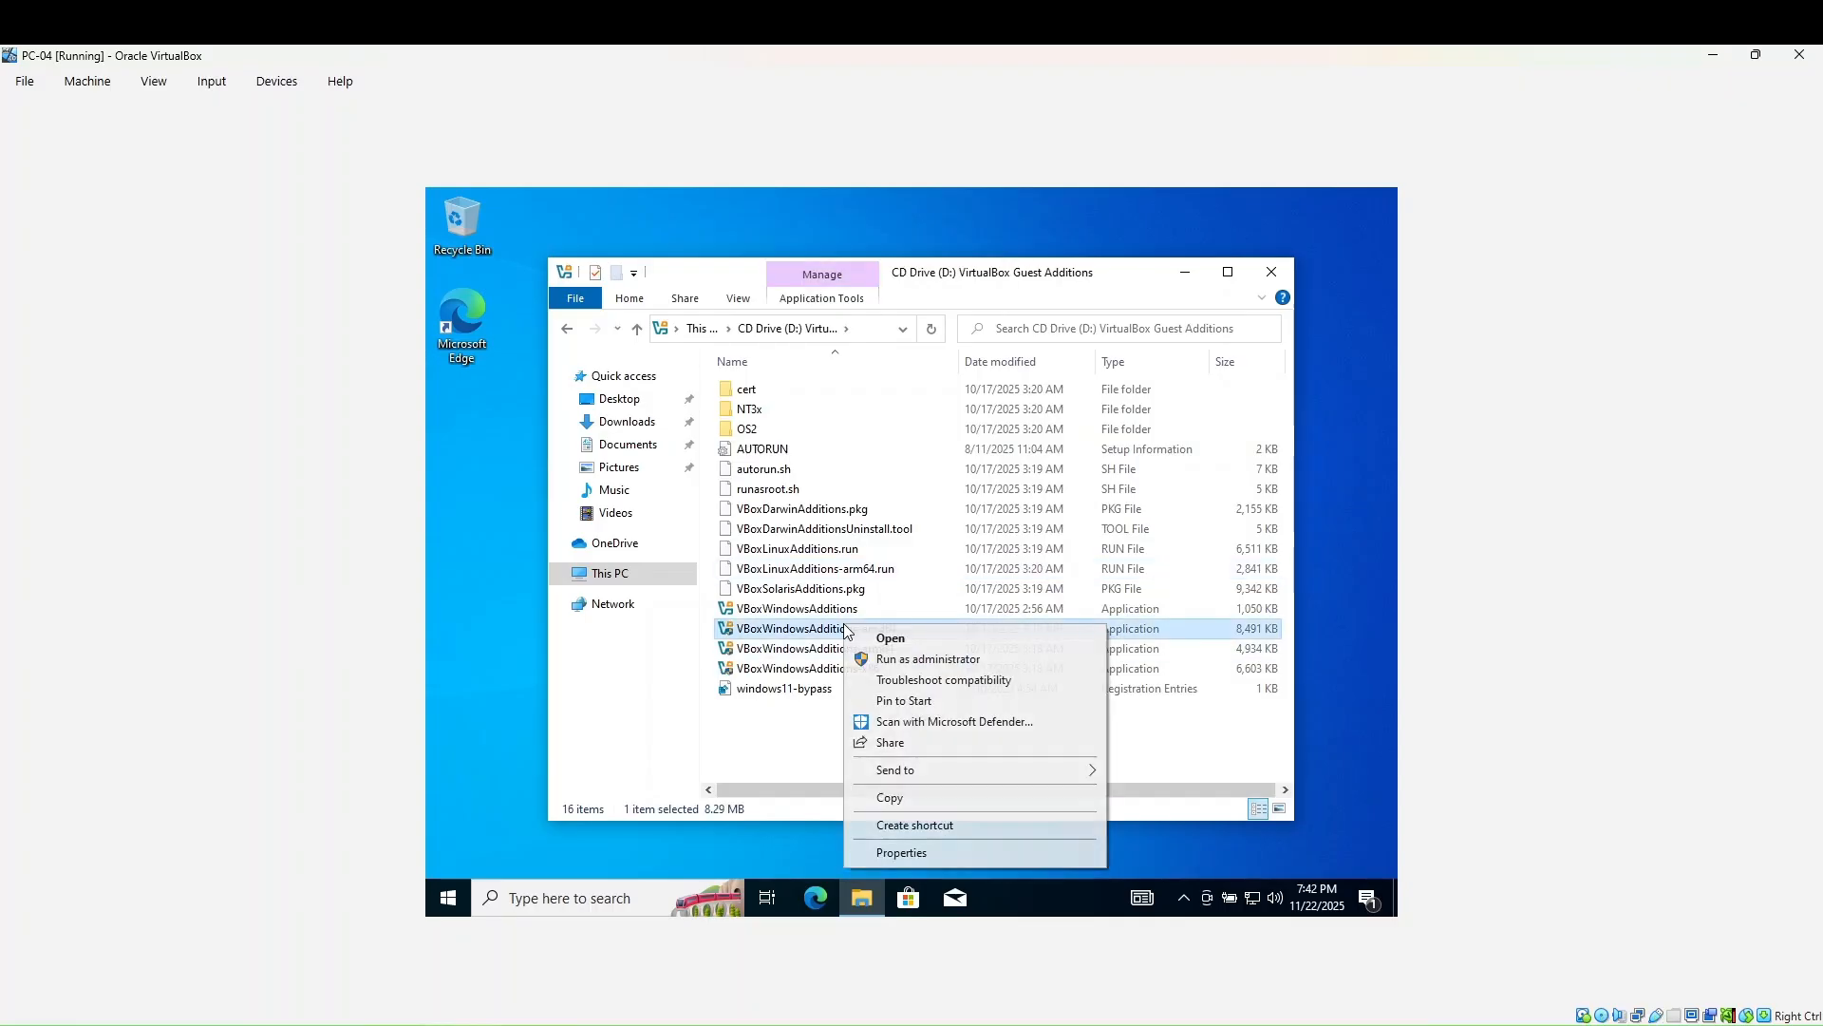
{"action": "left_click", "coordinate": [917, 666]}
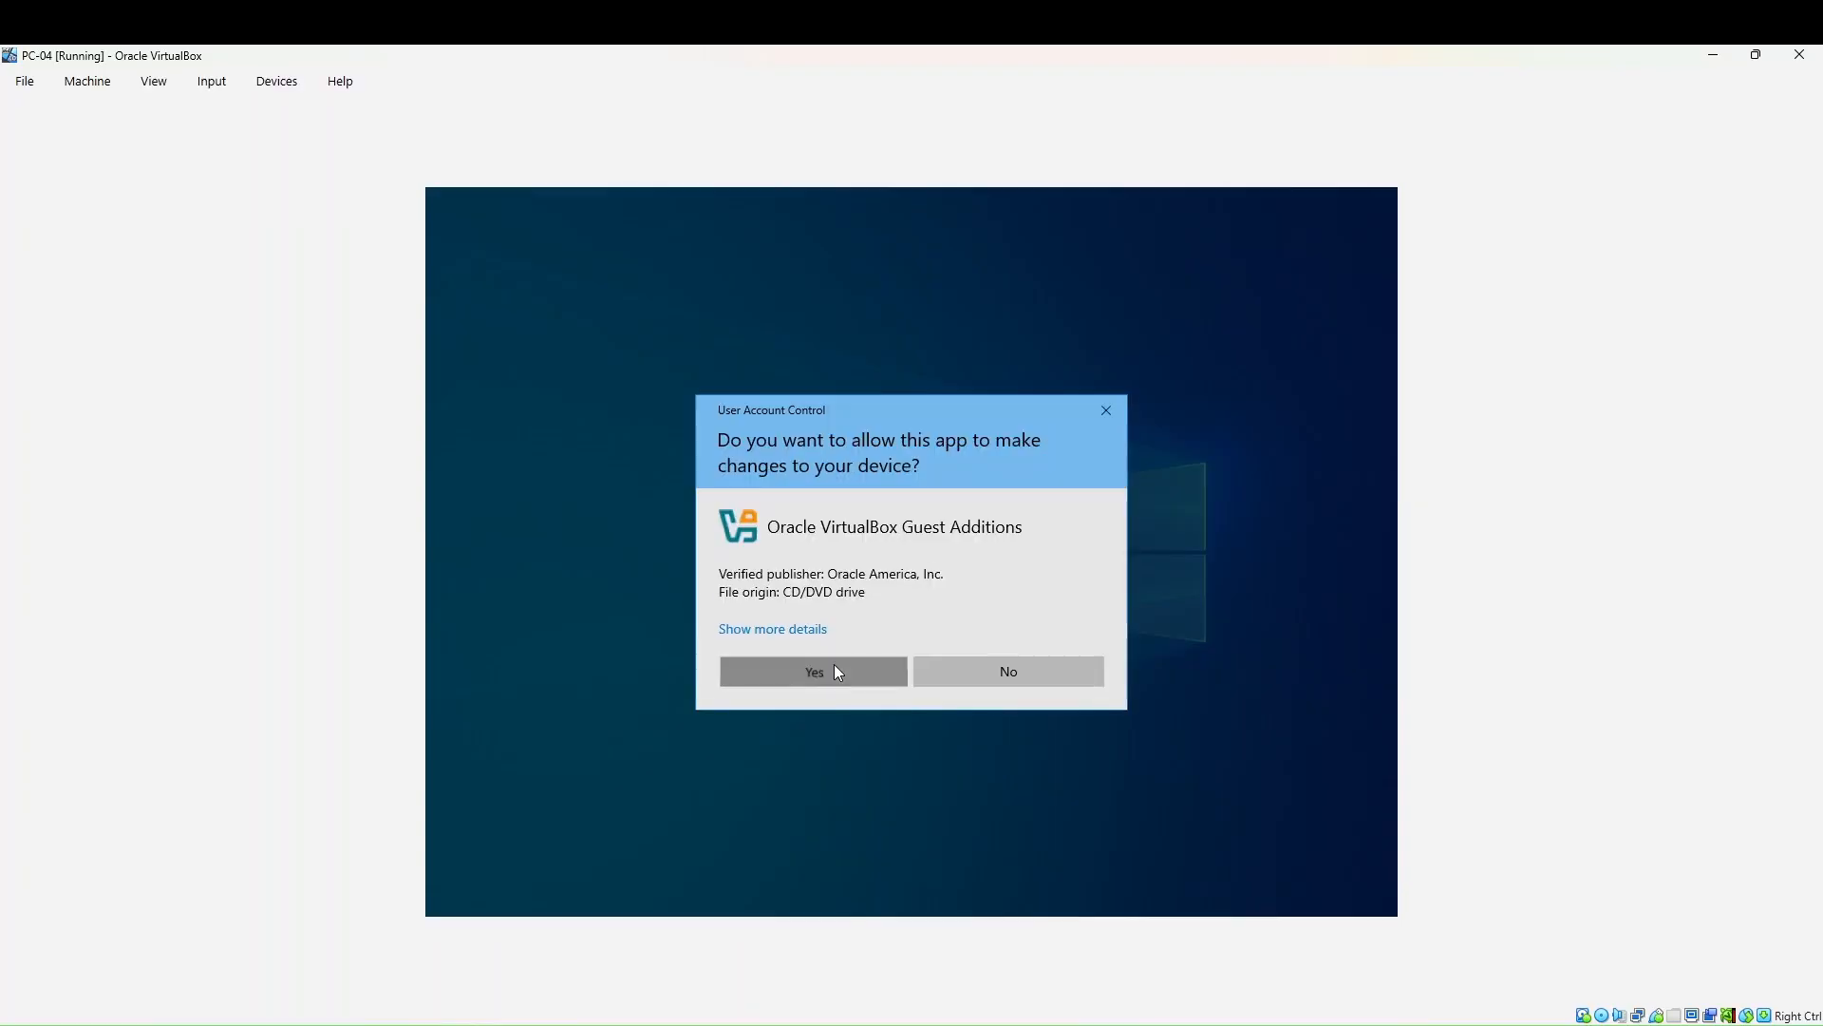
- Approve UAC and install Guest Additions 7.2.4 with default folder and components, rebooting now
{"action": "left_click", "coordinate": [836, 667]}
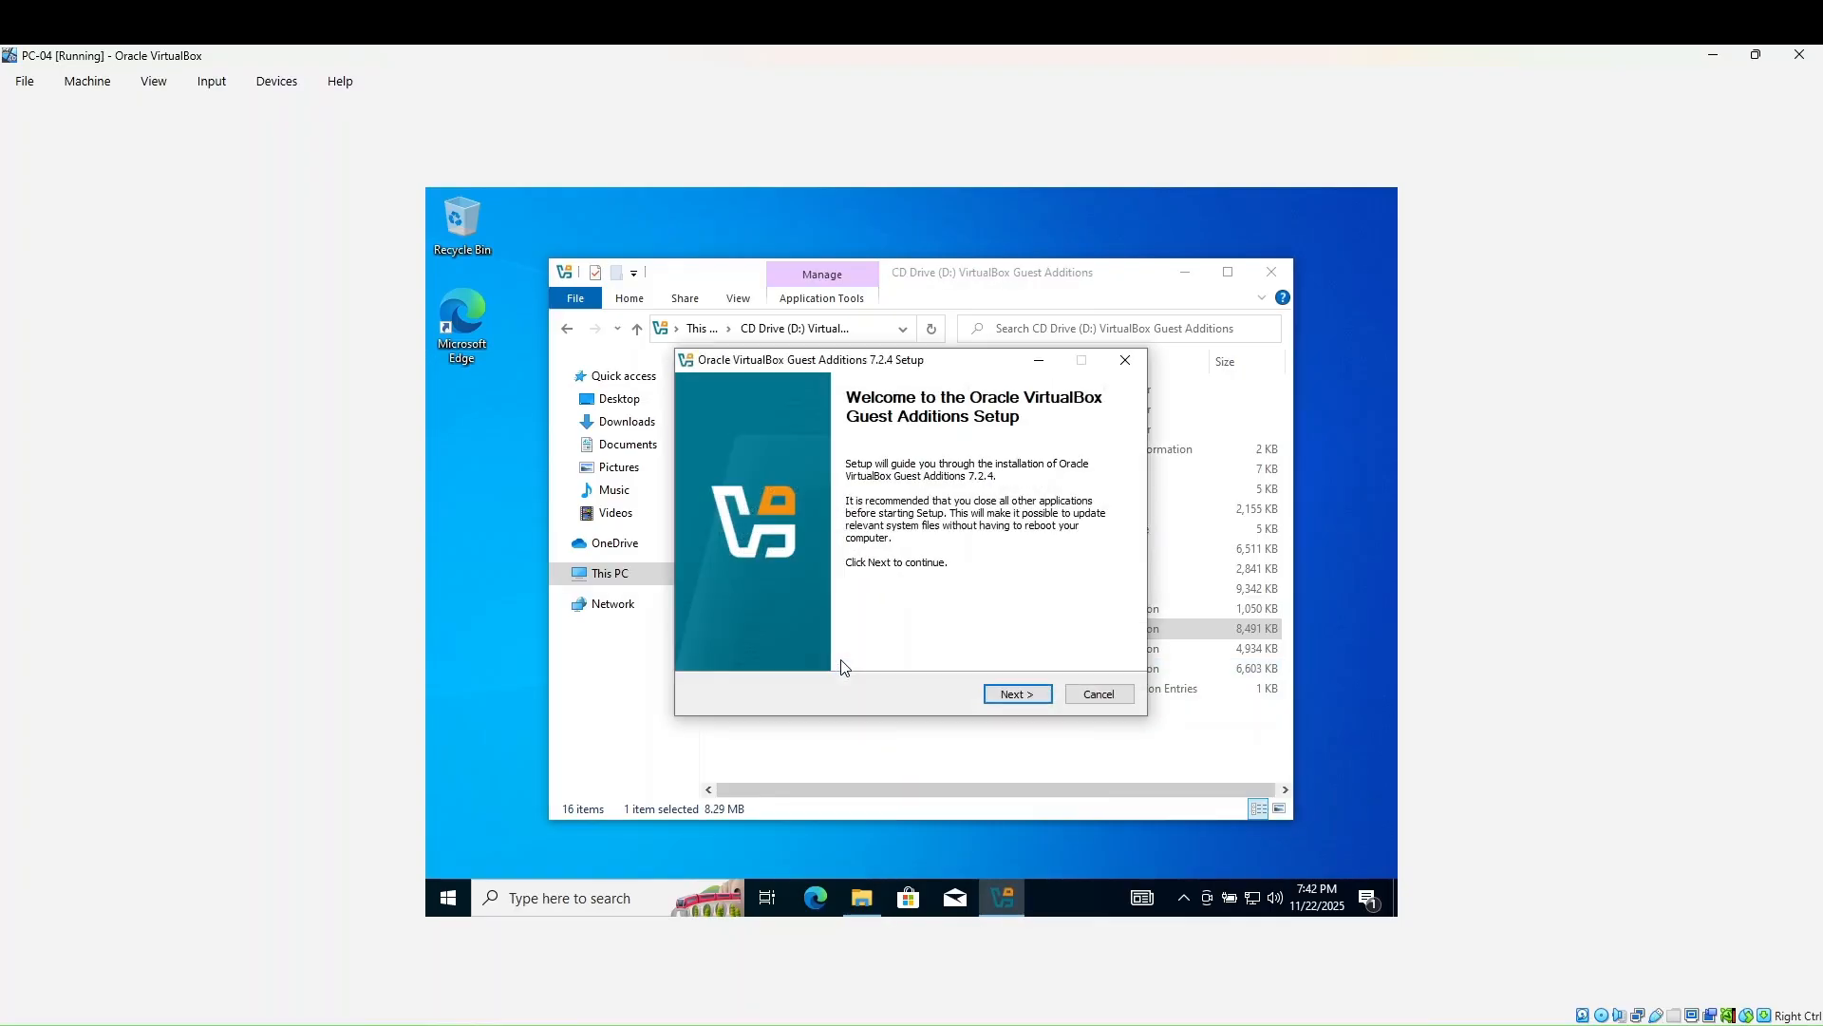
{"action": "left_click", "coordinate": [1017, 695]}
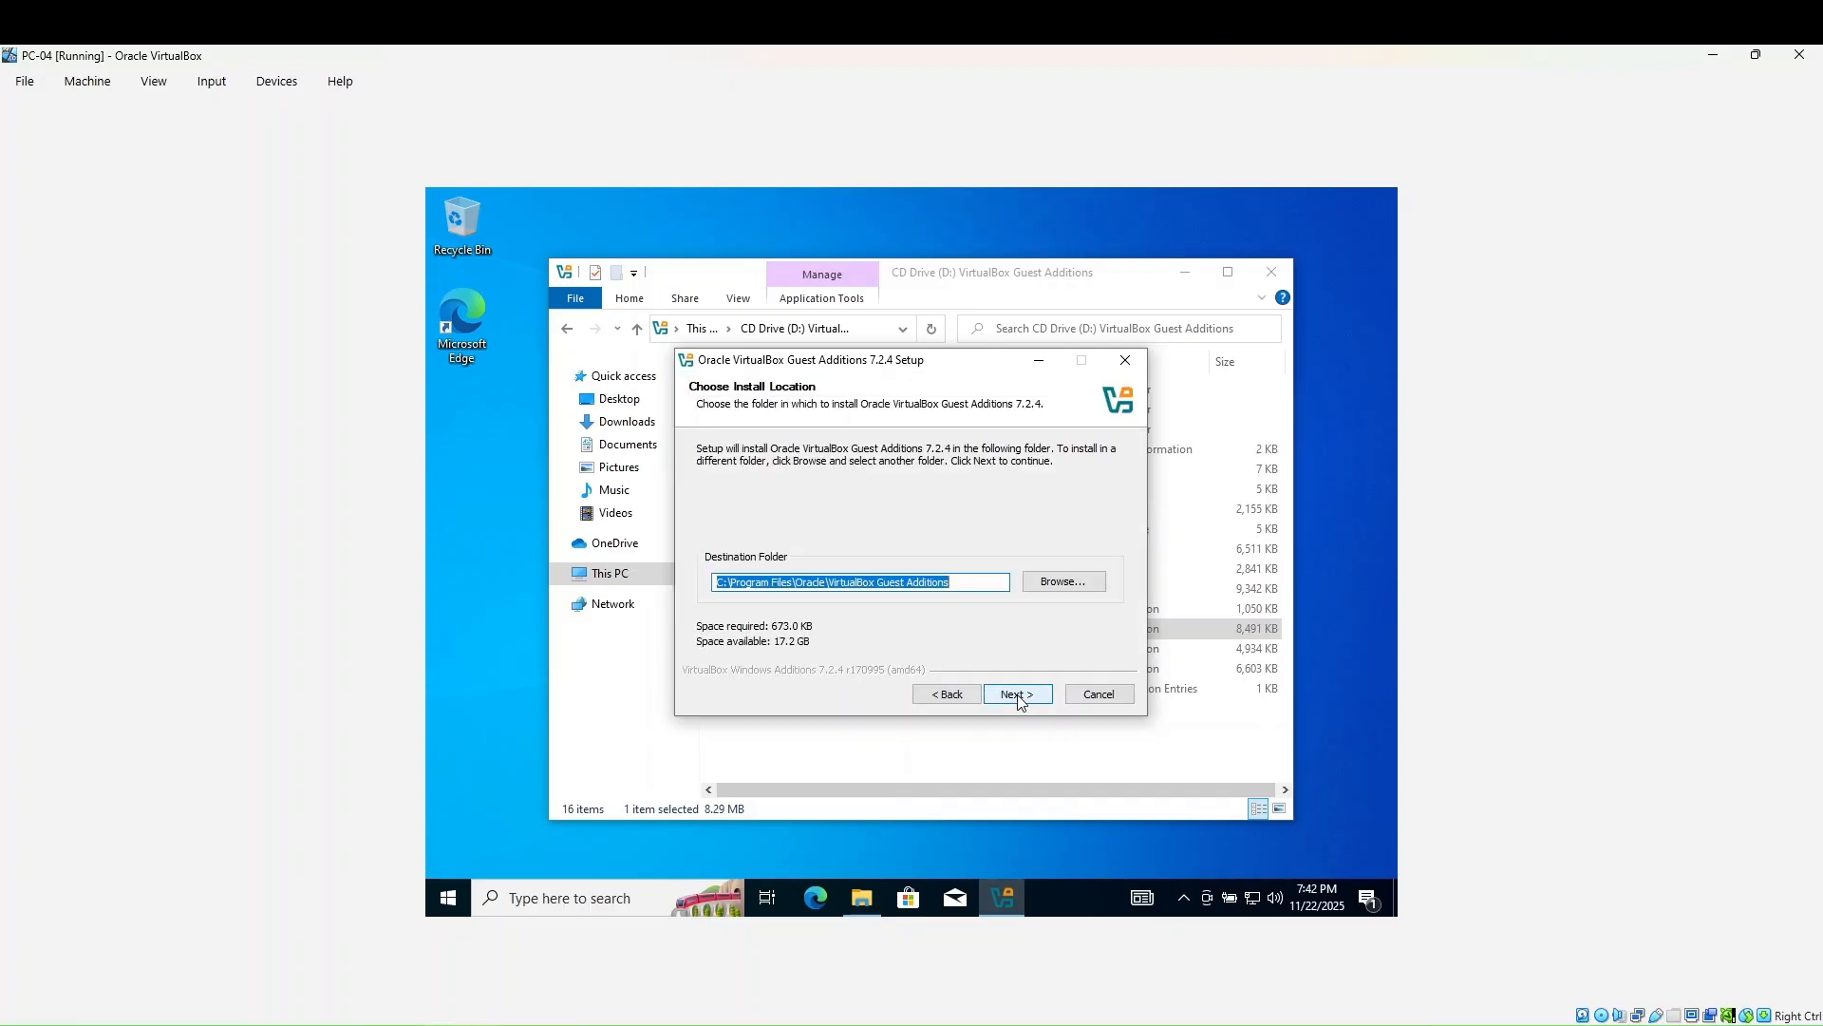
{"action": "left_click", "coordinate": [1017, 694]}
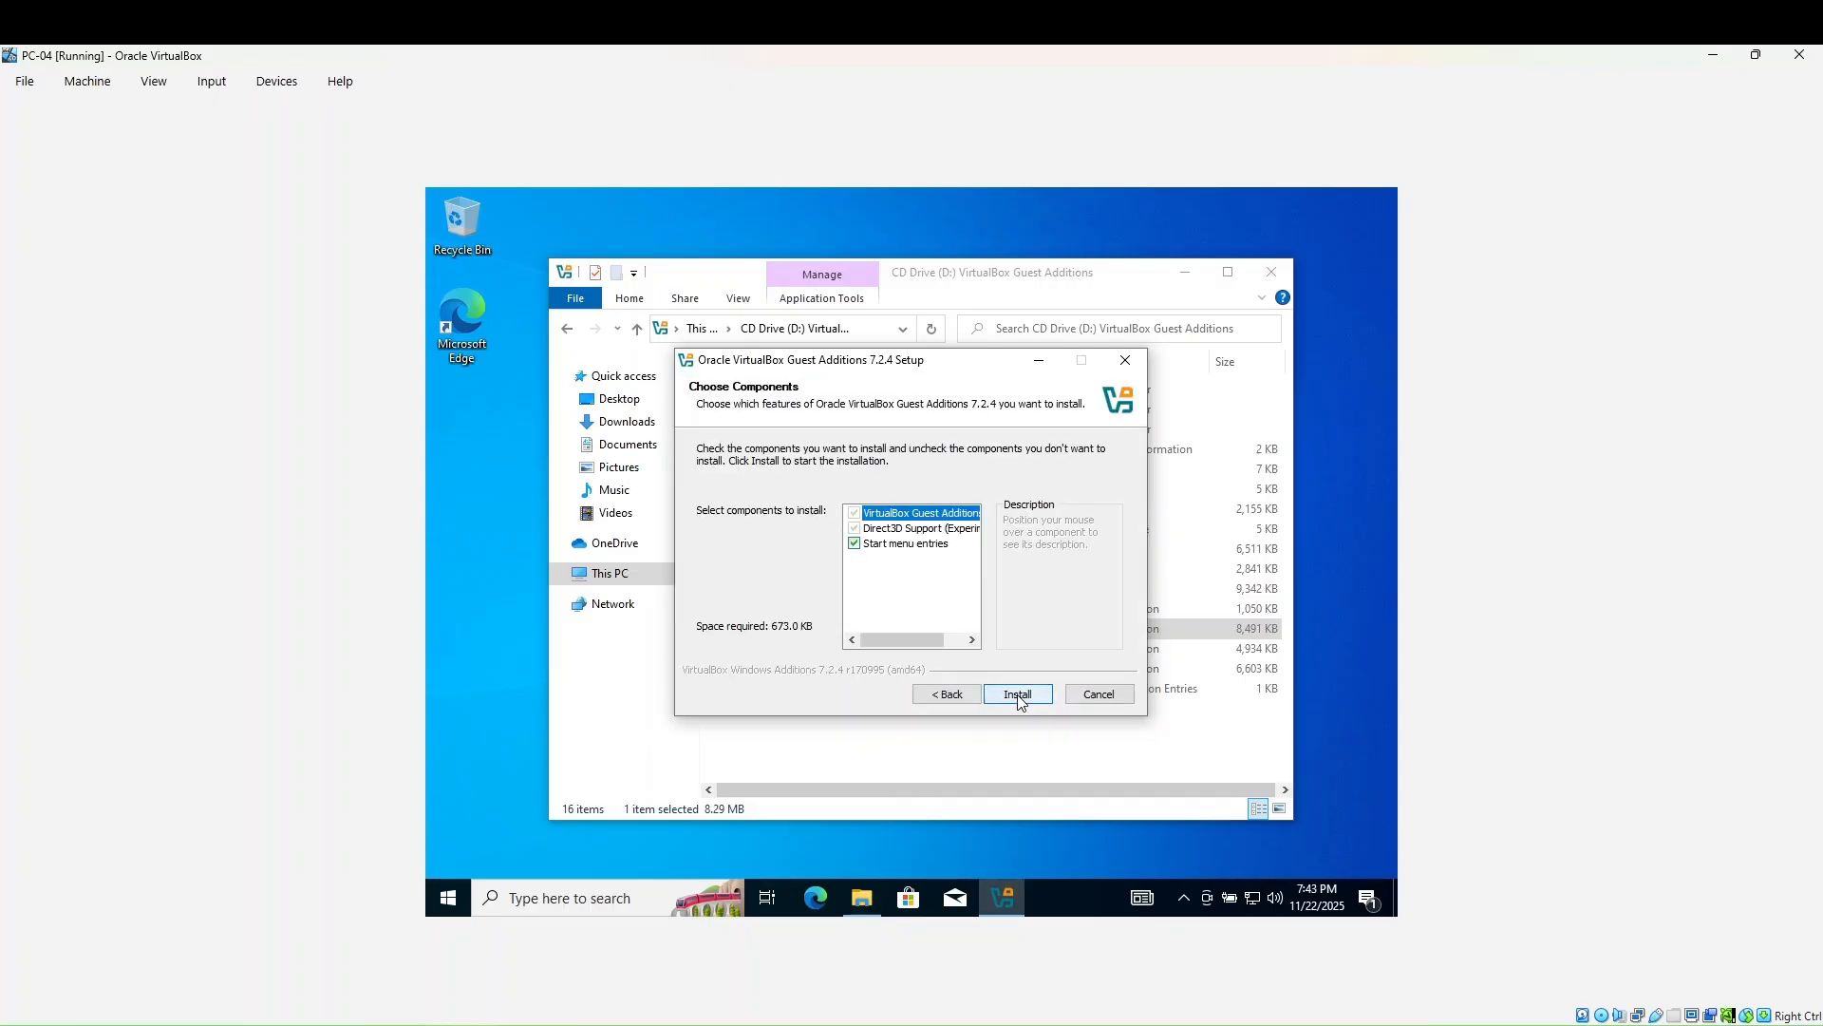
{"action": "left_click", "coordinate": [1017, 694]}
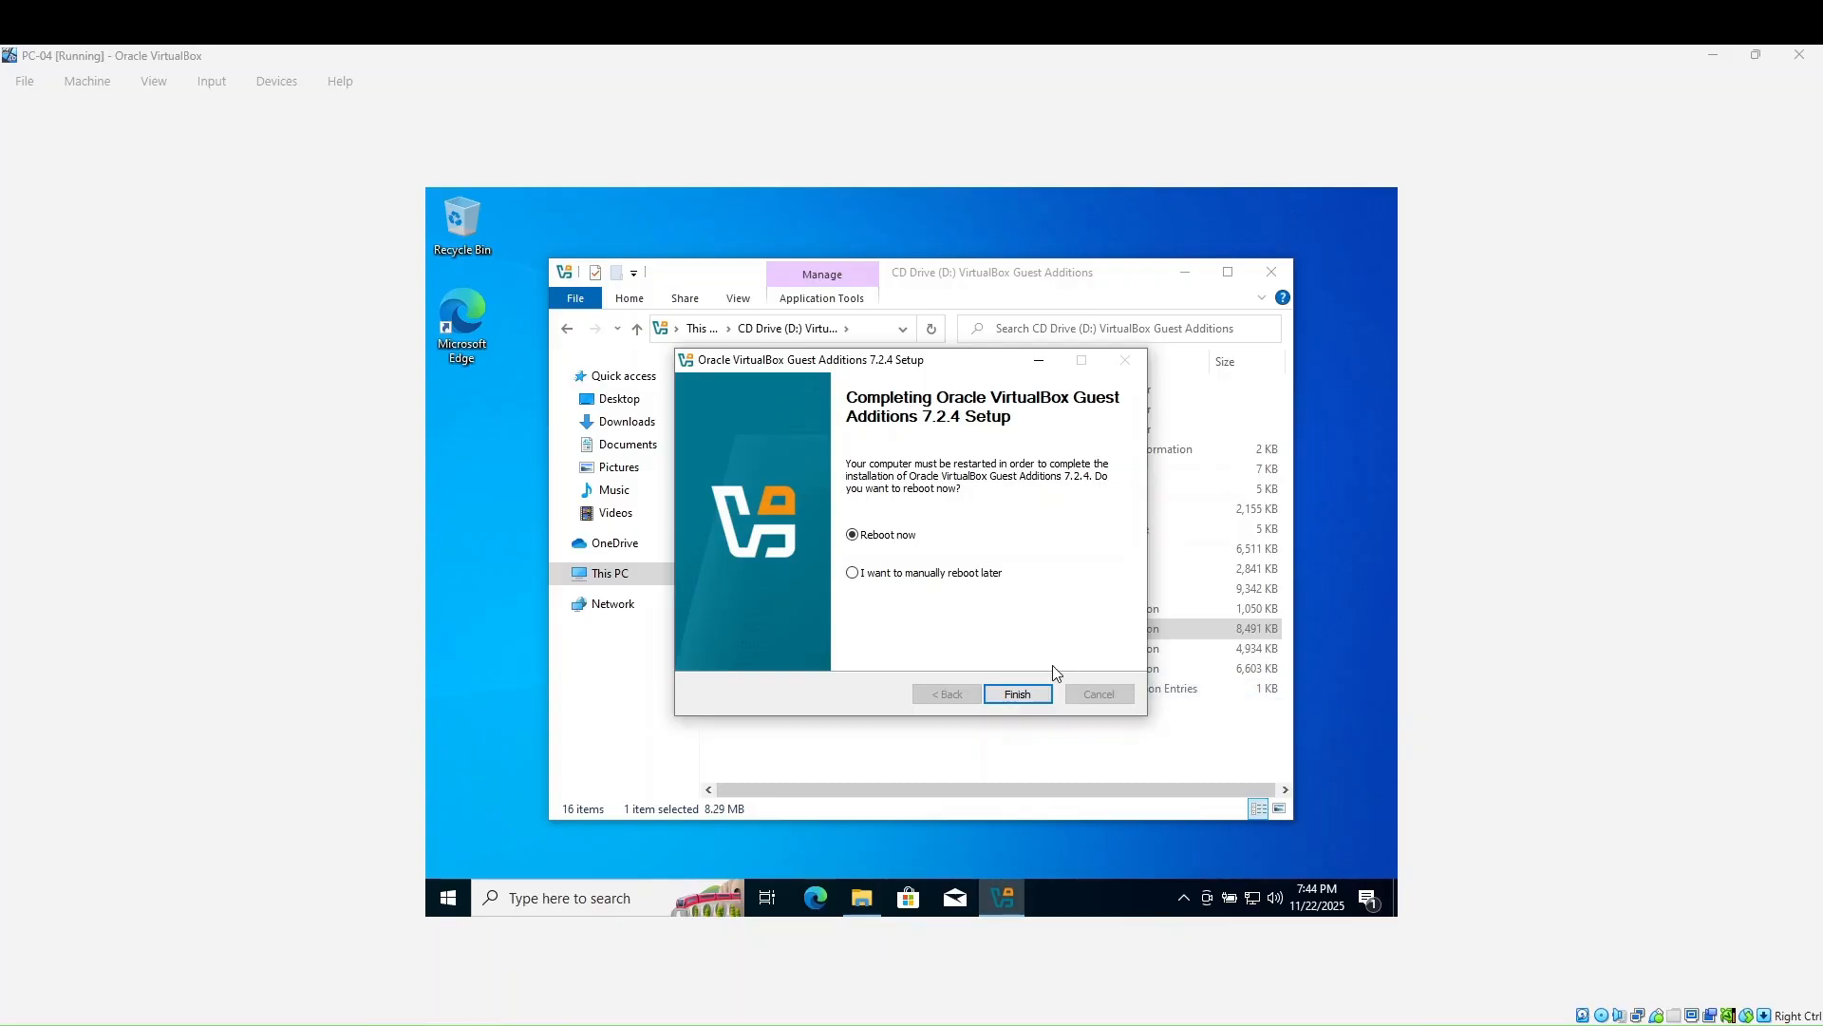
{"action": "left_click", "coordinate": [1028, 693]}
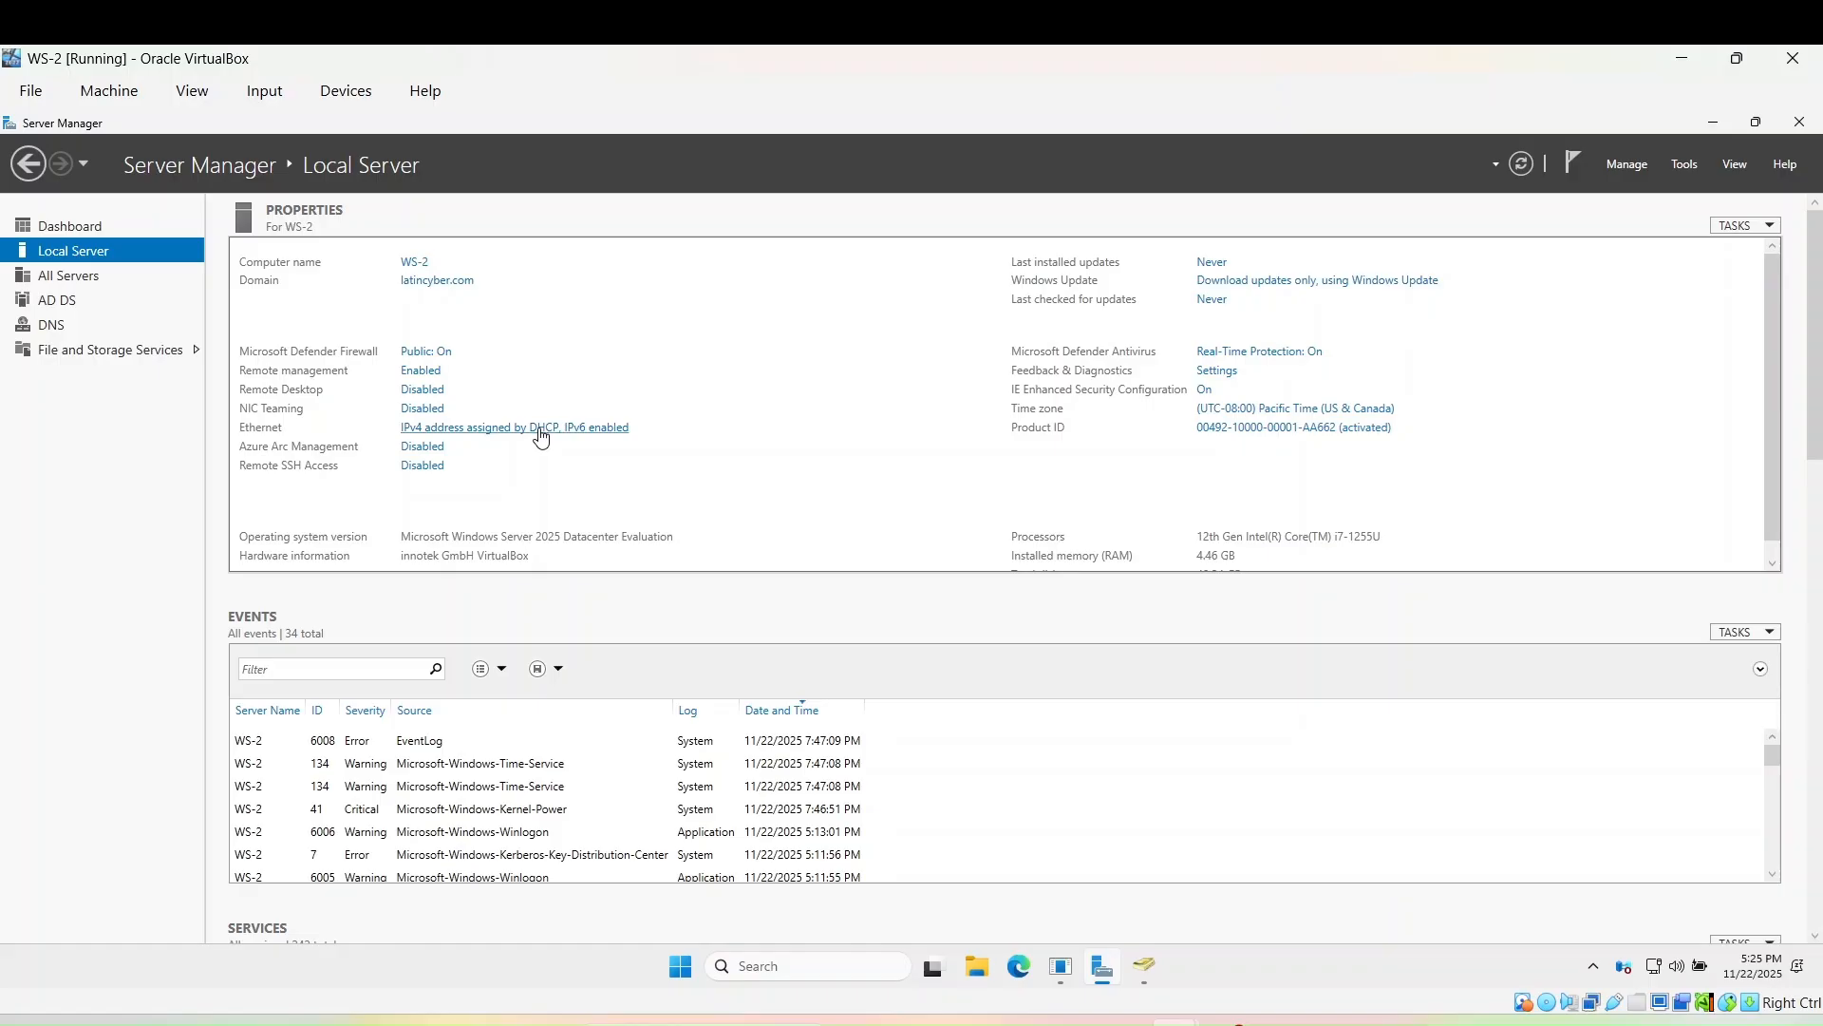
- Open the properties of WS-2's Ethernet connection in Network Connections
{"action": "left_click", "coordinate": [540, 435]}
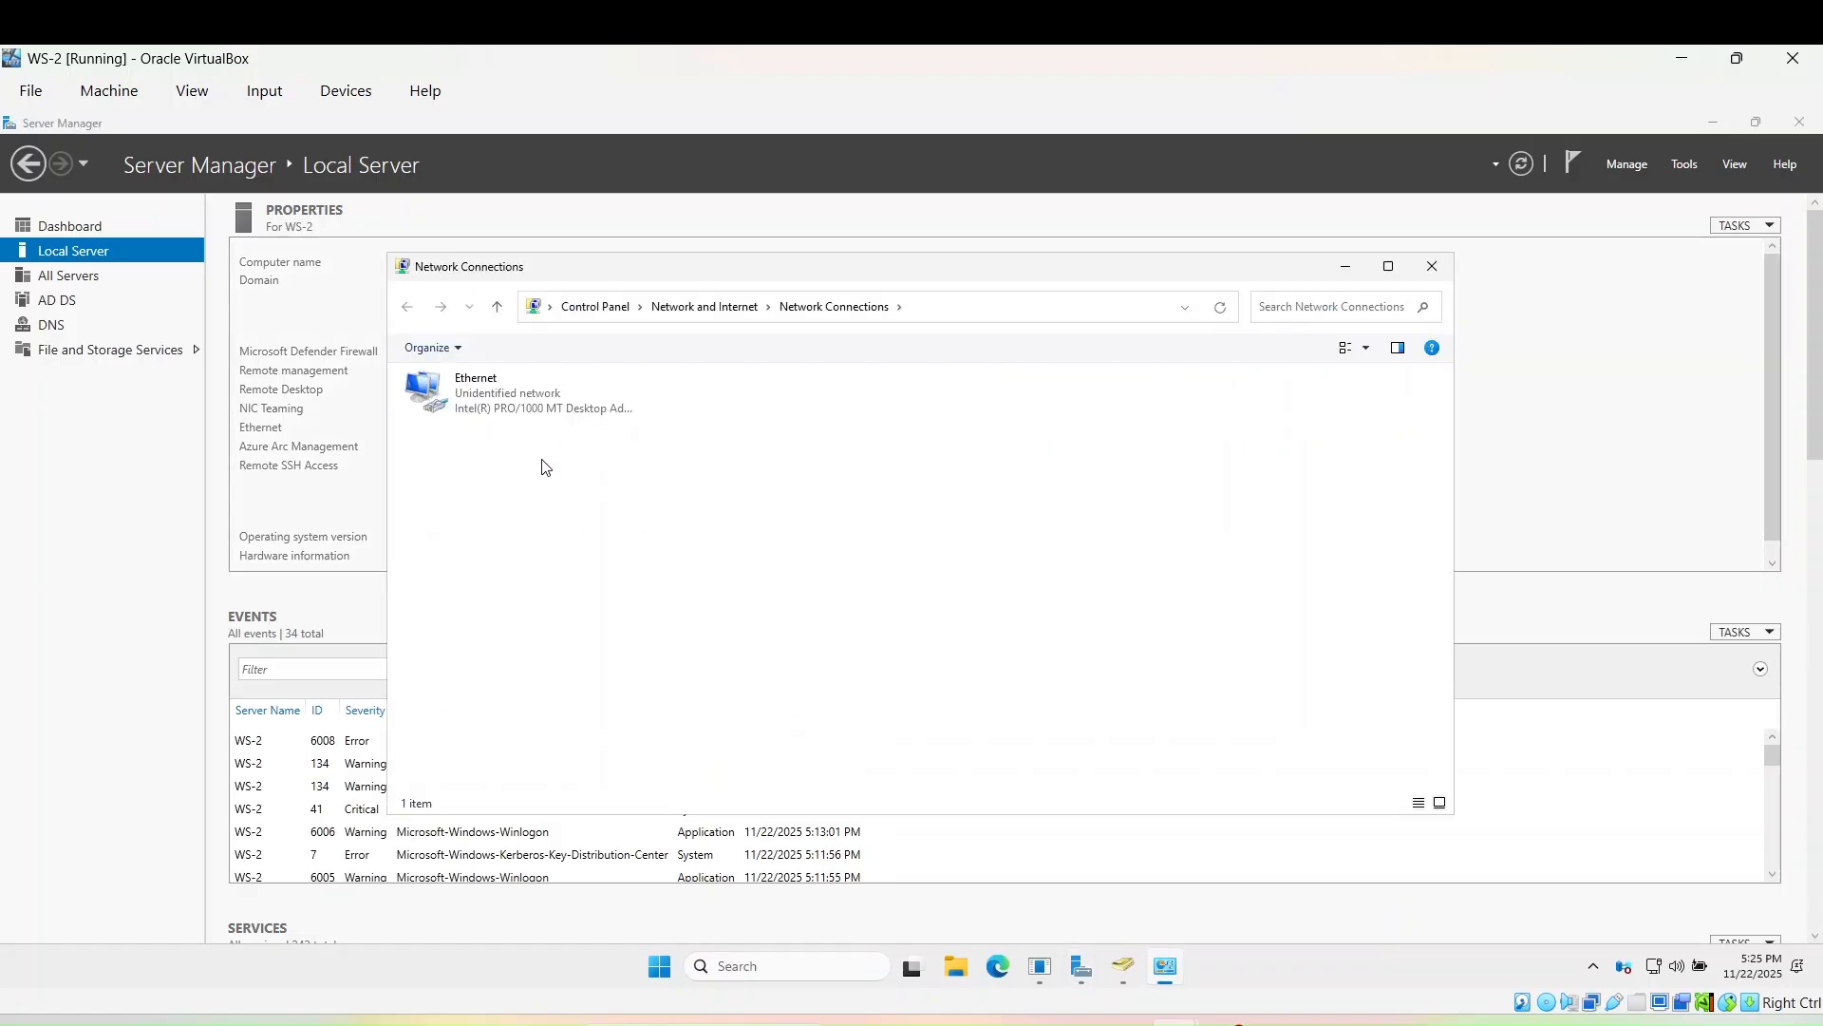
{"action": "left_click", "coordinate": [519, 406]}
{"action": "right_click", "coordinate": [520, 408]}
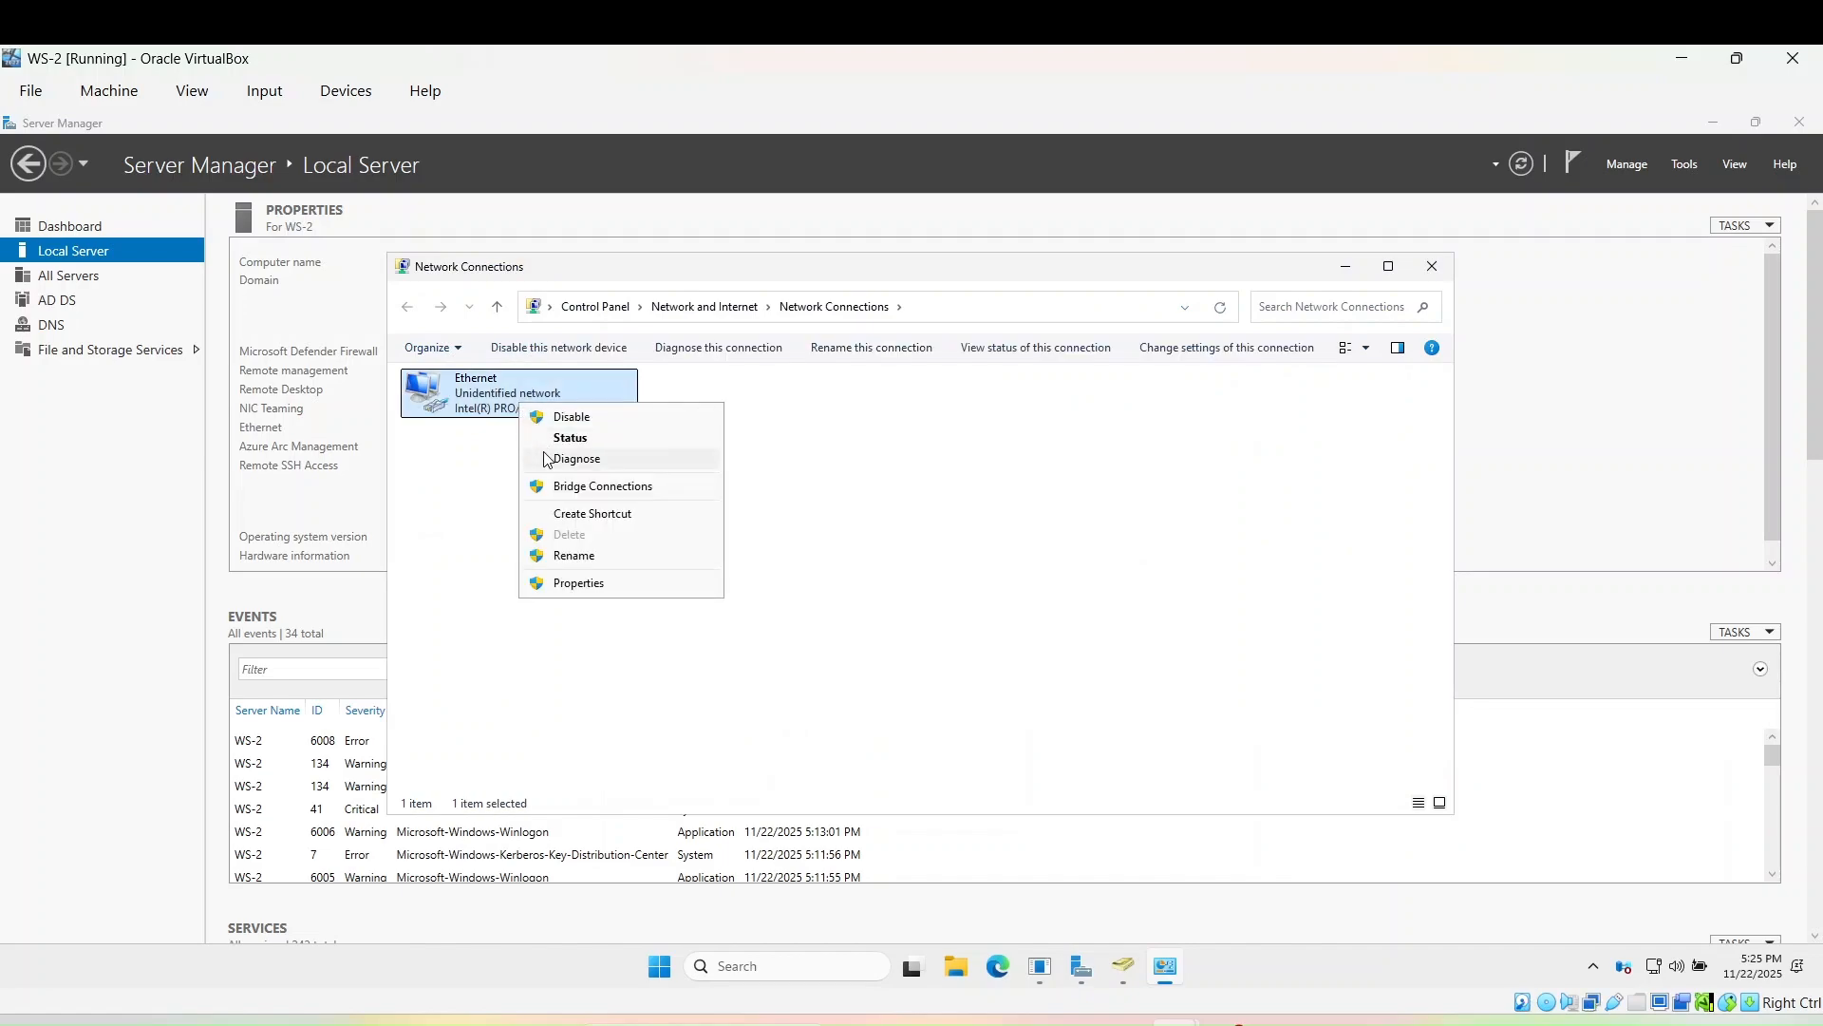
{"action": "left_click", "coordinate": [585, 589]}
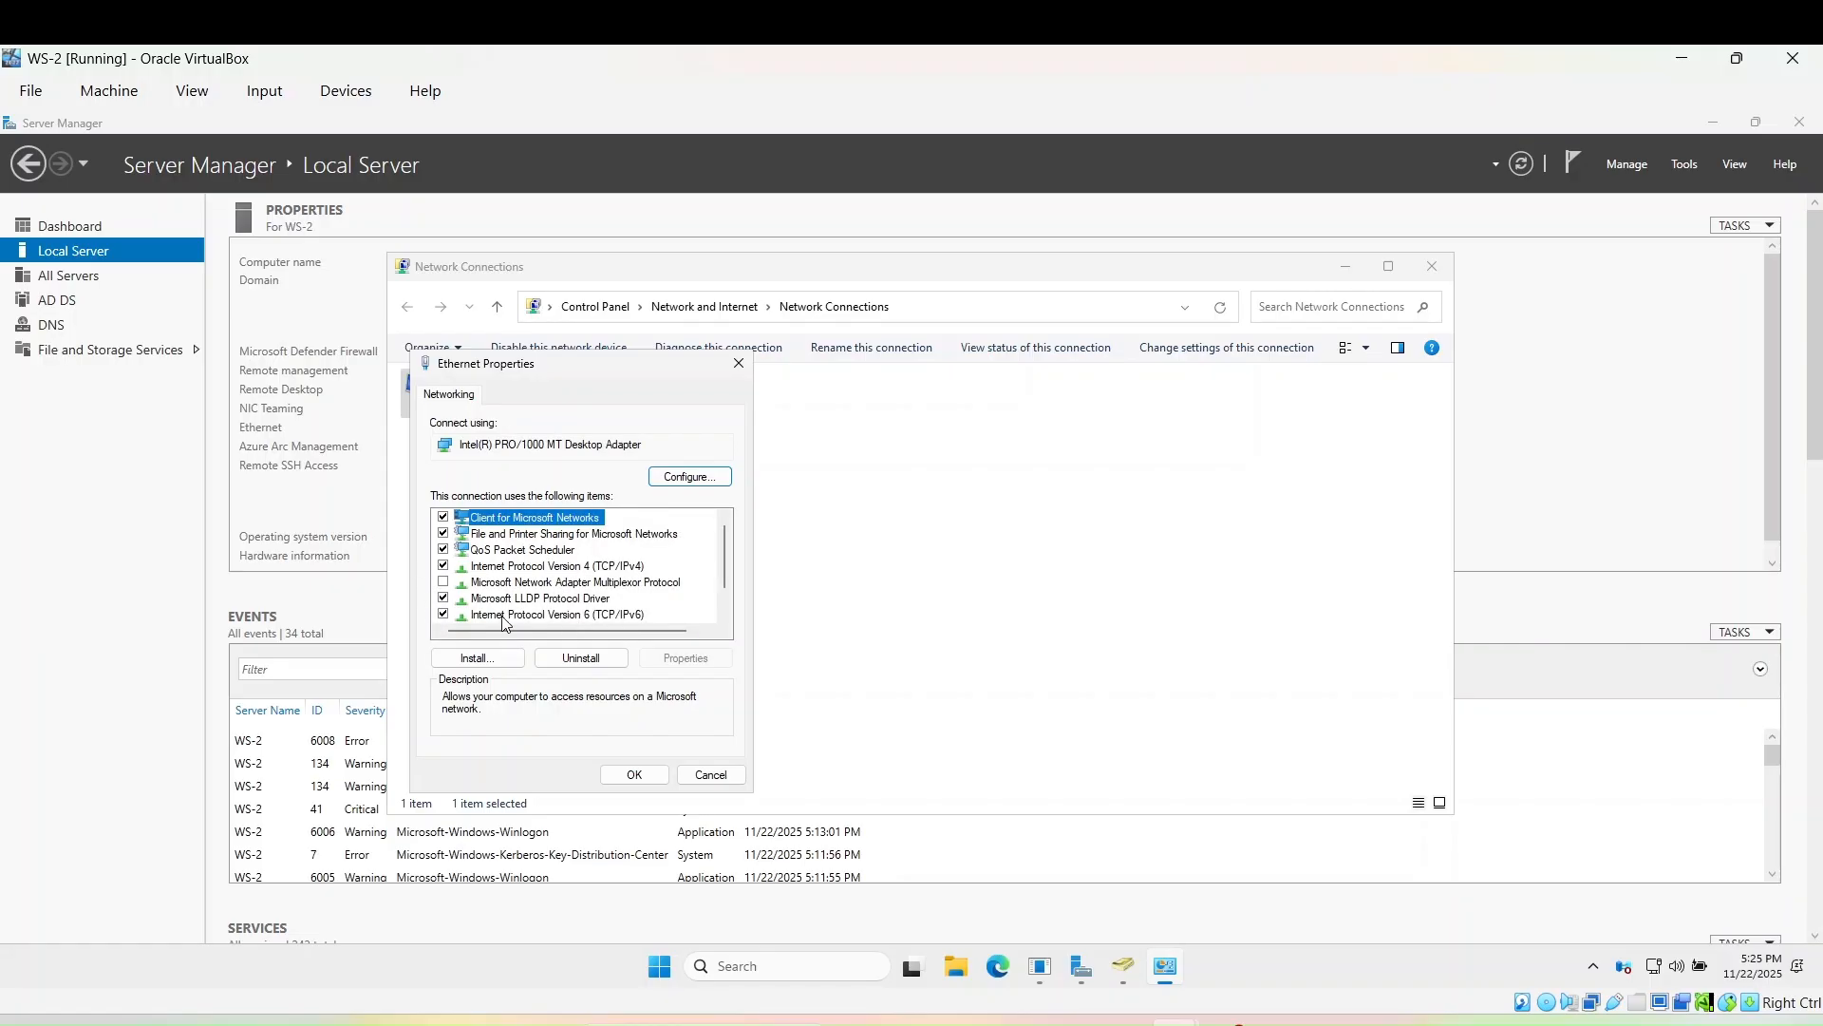
- Disable IPv6 and view the IPv4 settings, showing preferred DNS 127.0.0.1
{"action": "left_click", "coordinate": [442, 615]}
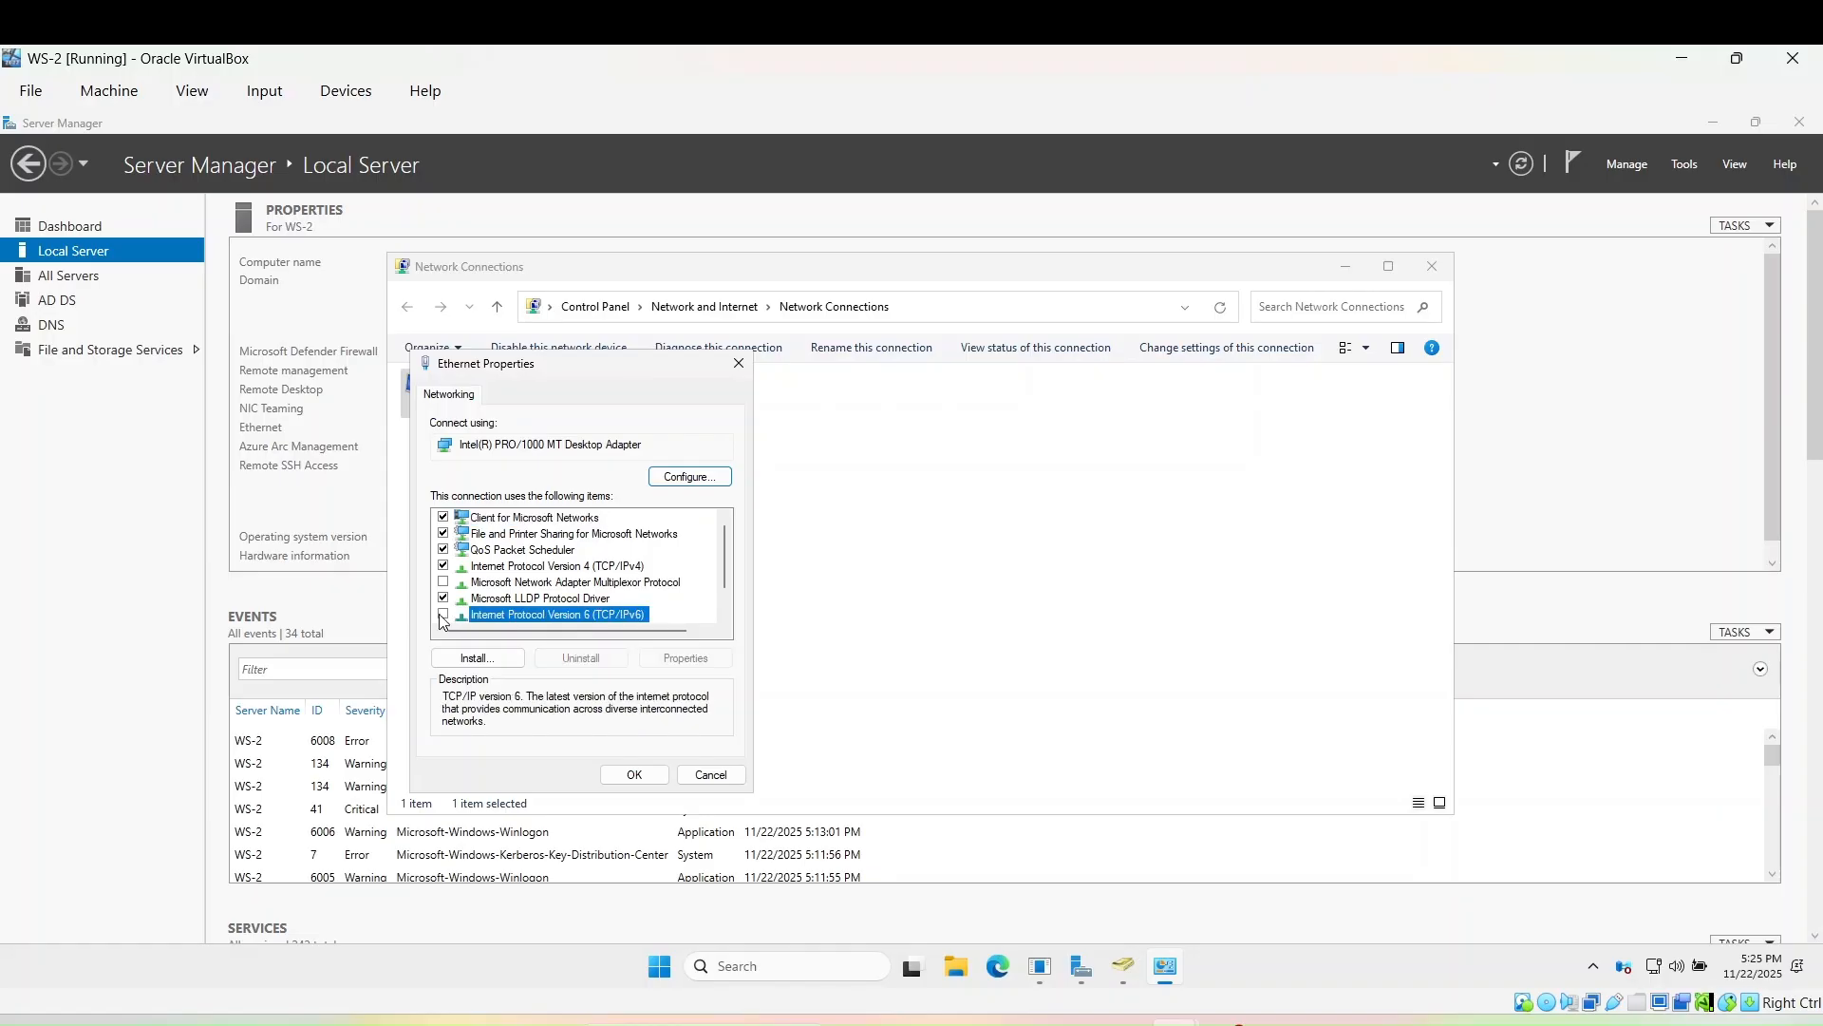
{"action": "left_click", "coordinate": [602, 567]}
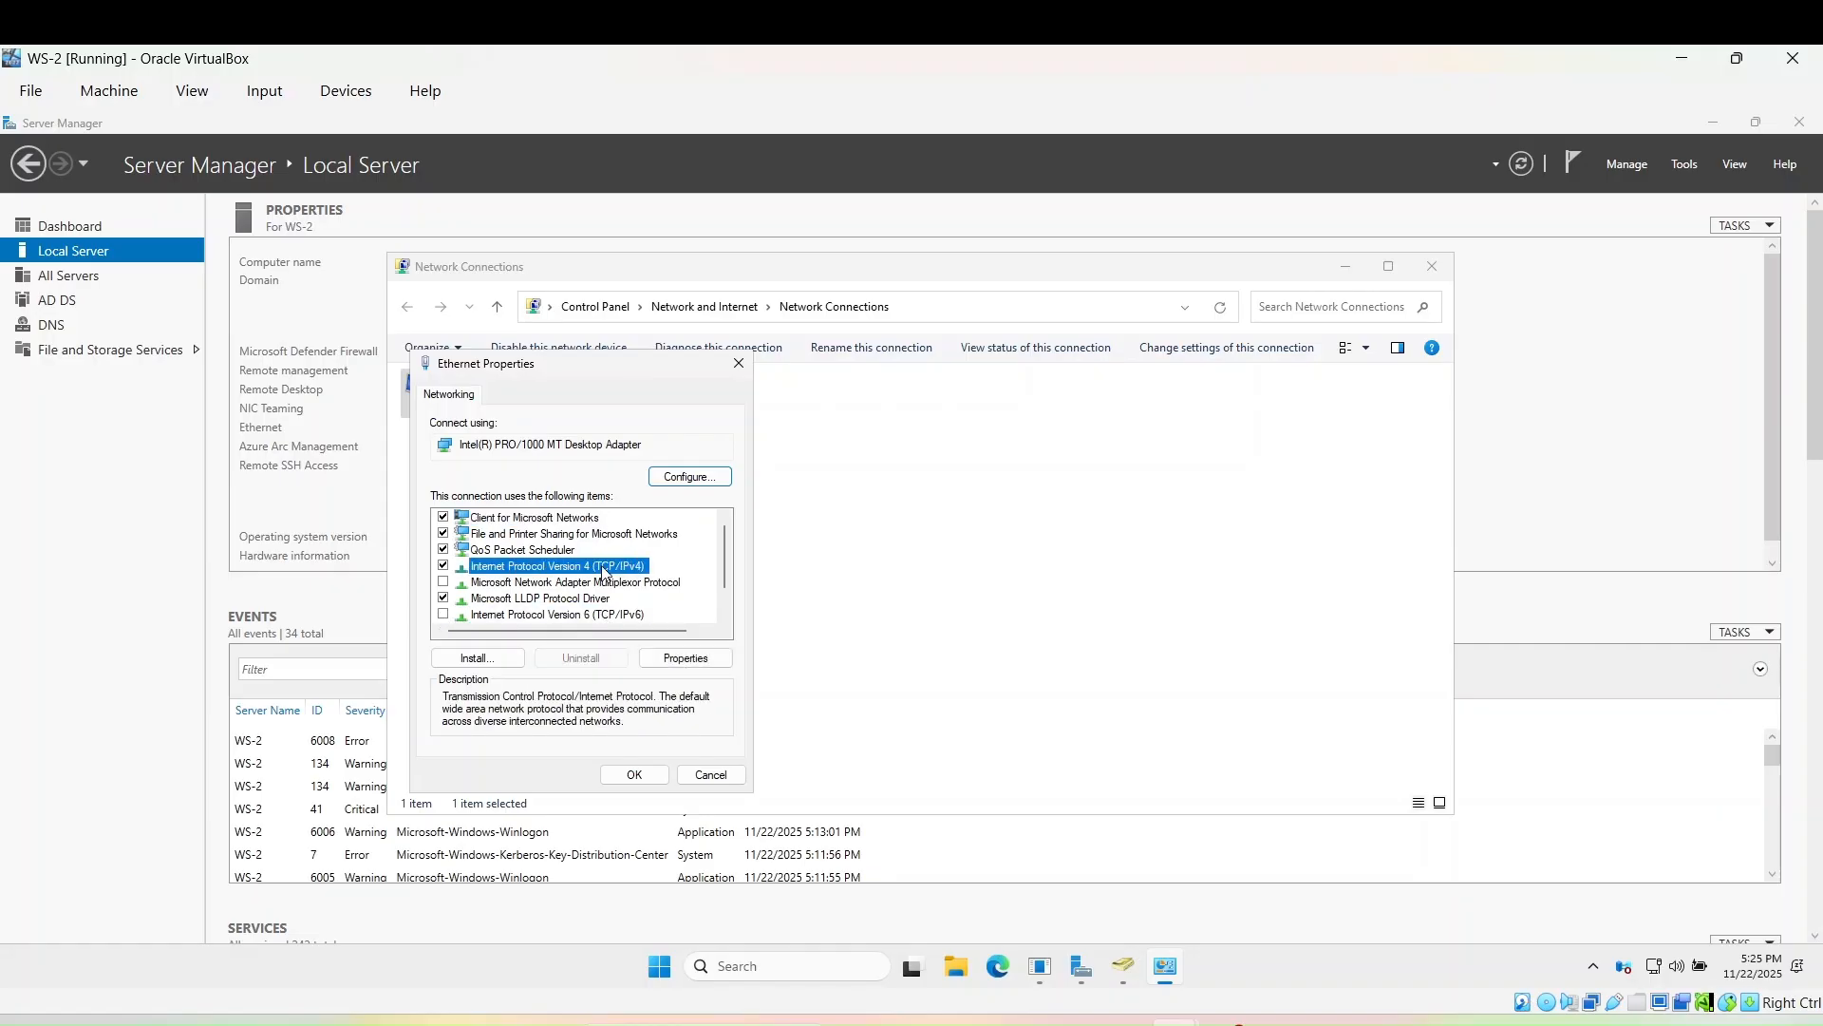
{"action": "left_click", "coordinate": [680, 660]}
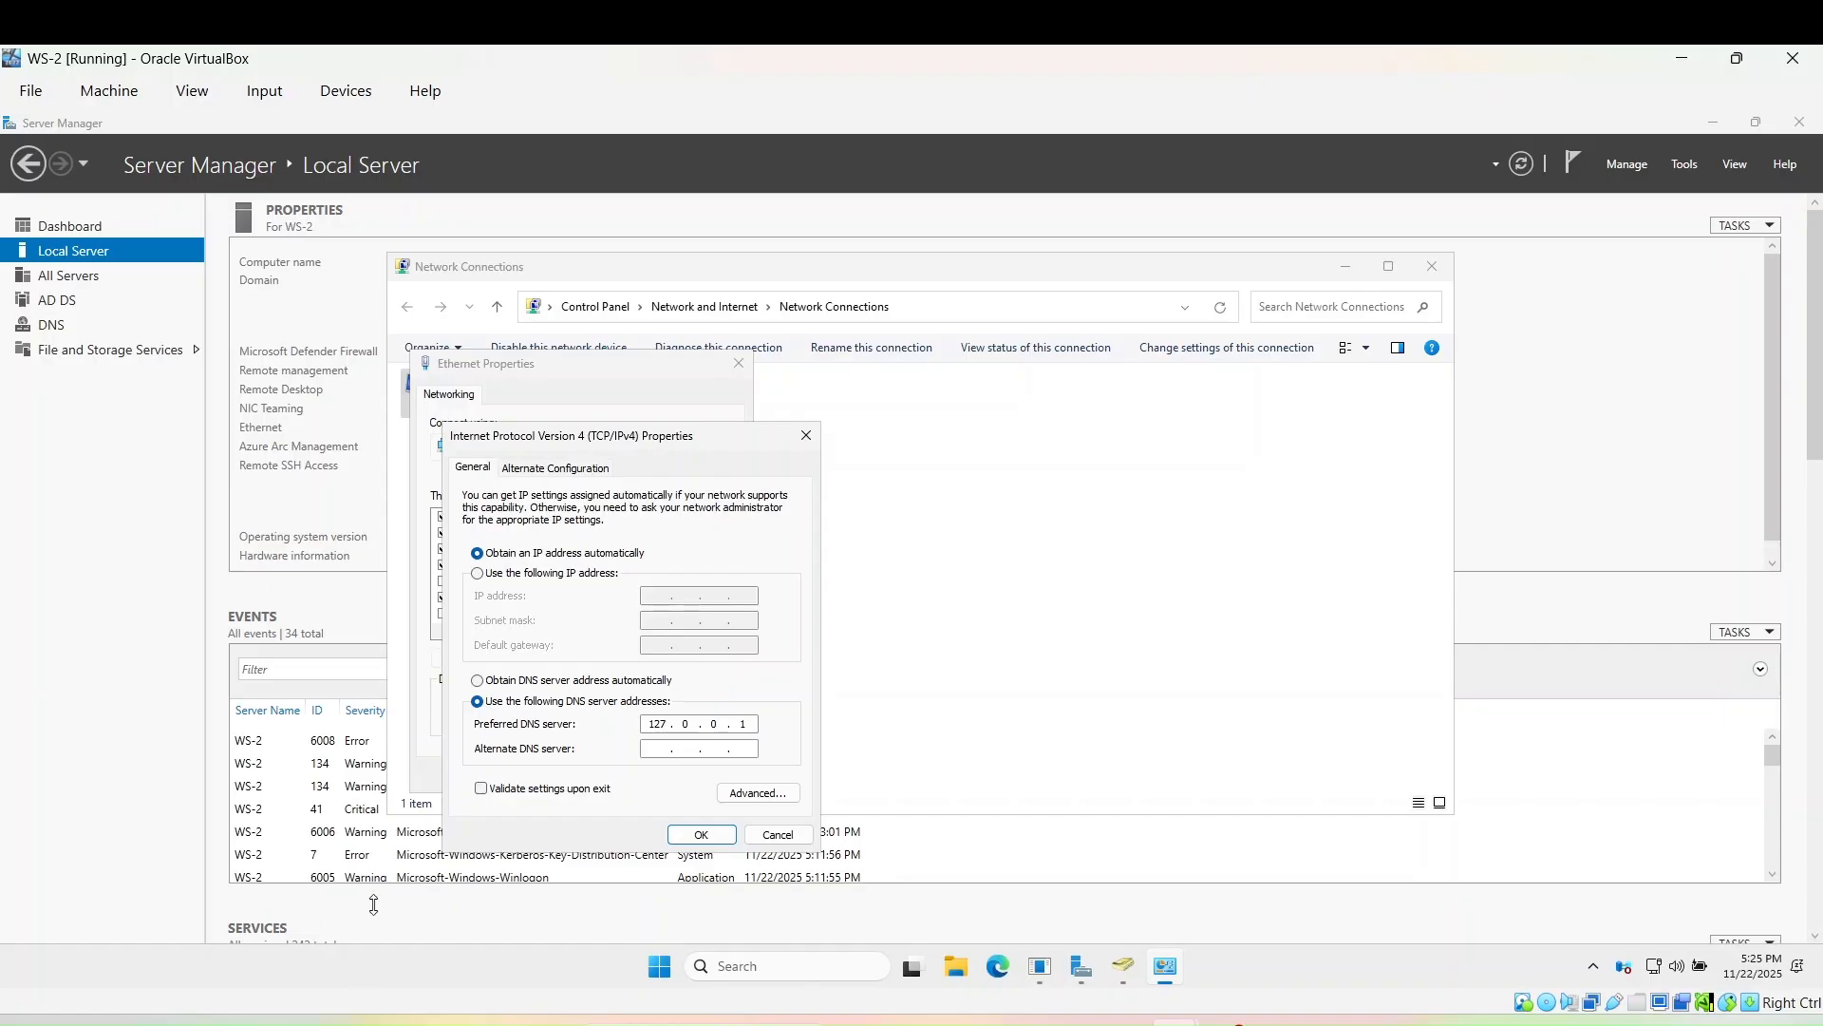
{"action": "left_click", "coordinate": [774, 968]}
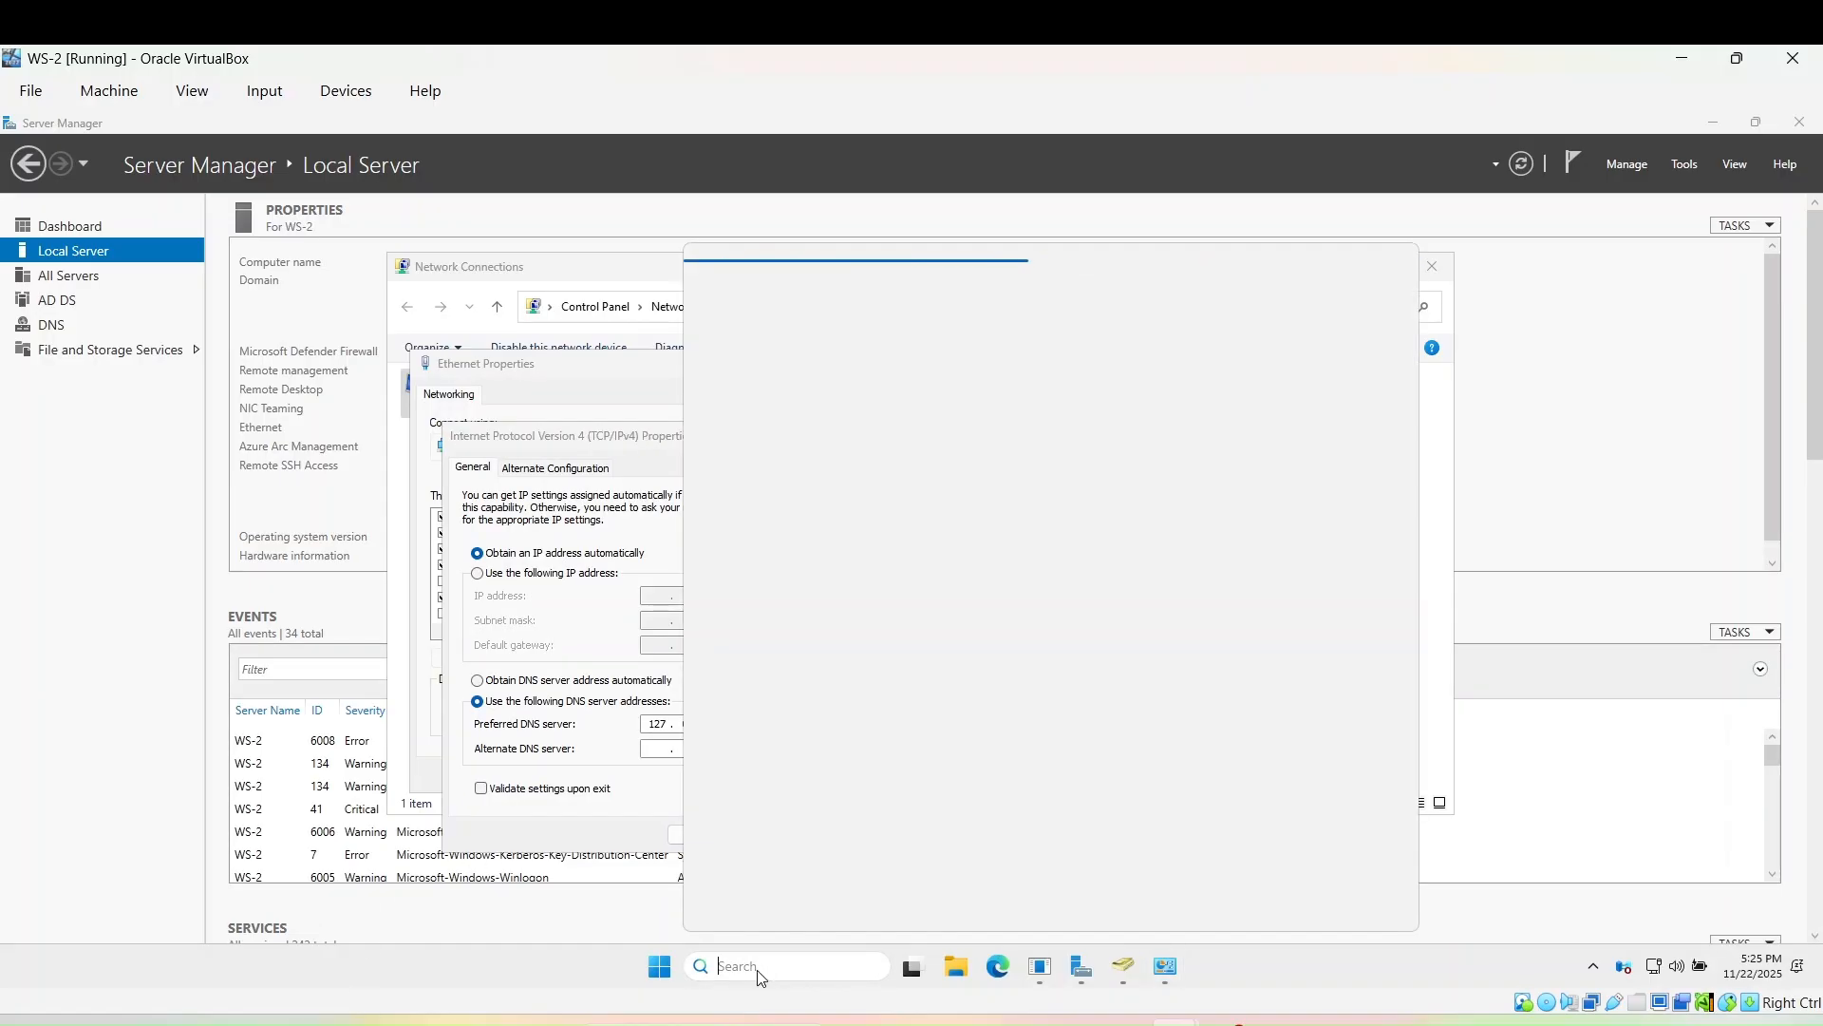
- Launch Command Prompt via cmd search and run ipconfig, showing 192.168.1.153 and gateway 192.168.1.1
{"action": "type", "text": "cmd"}
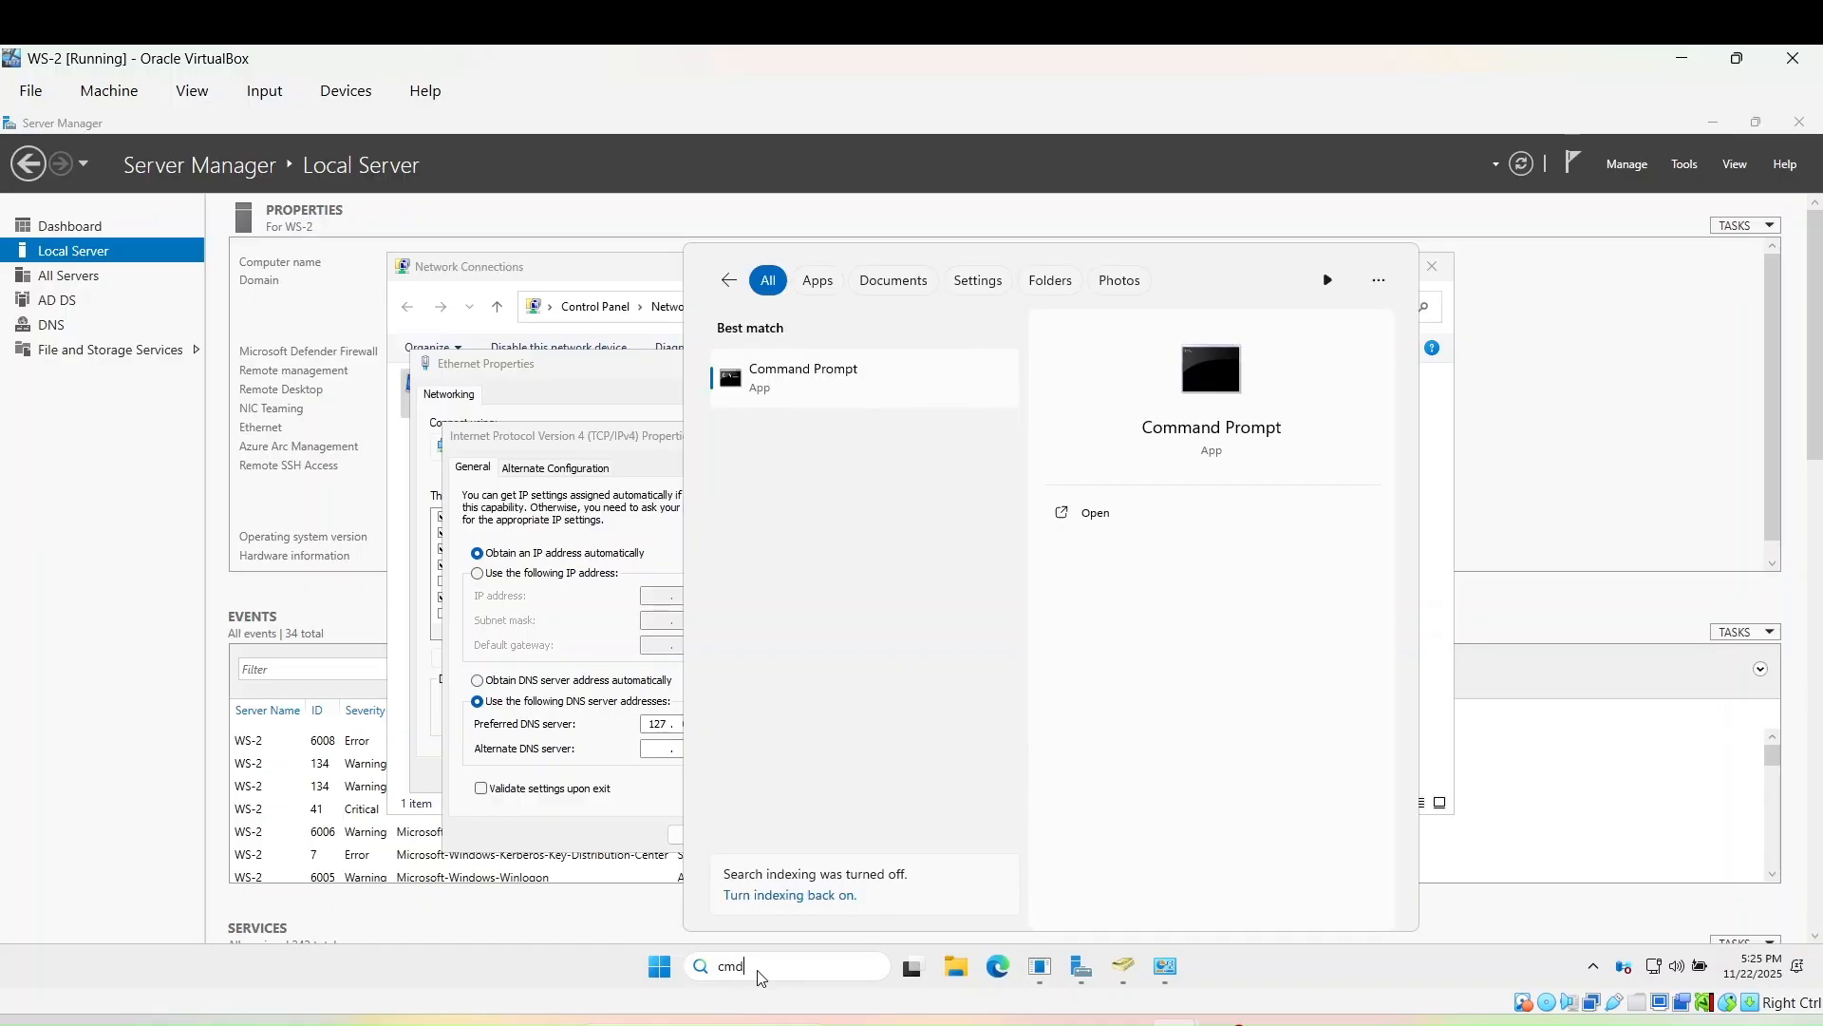
{"action": "key", "text": "Return"}
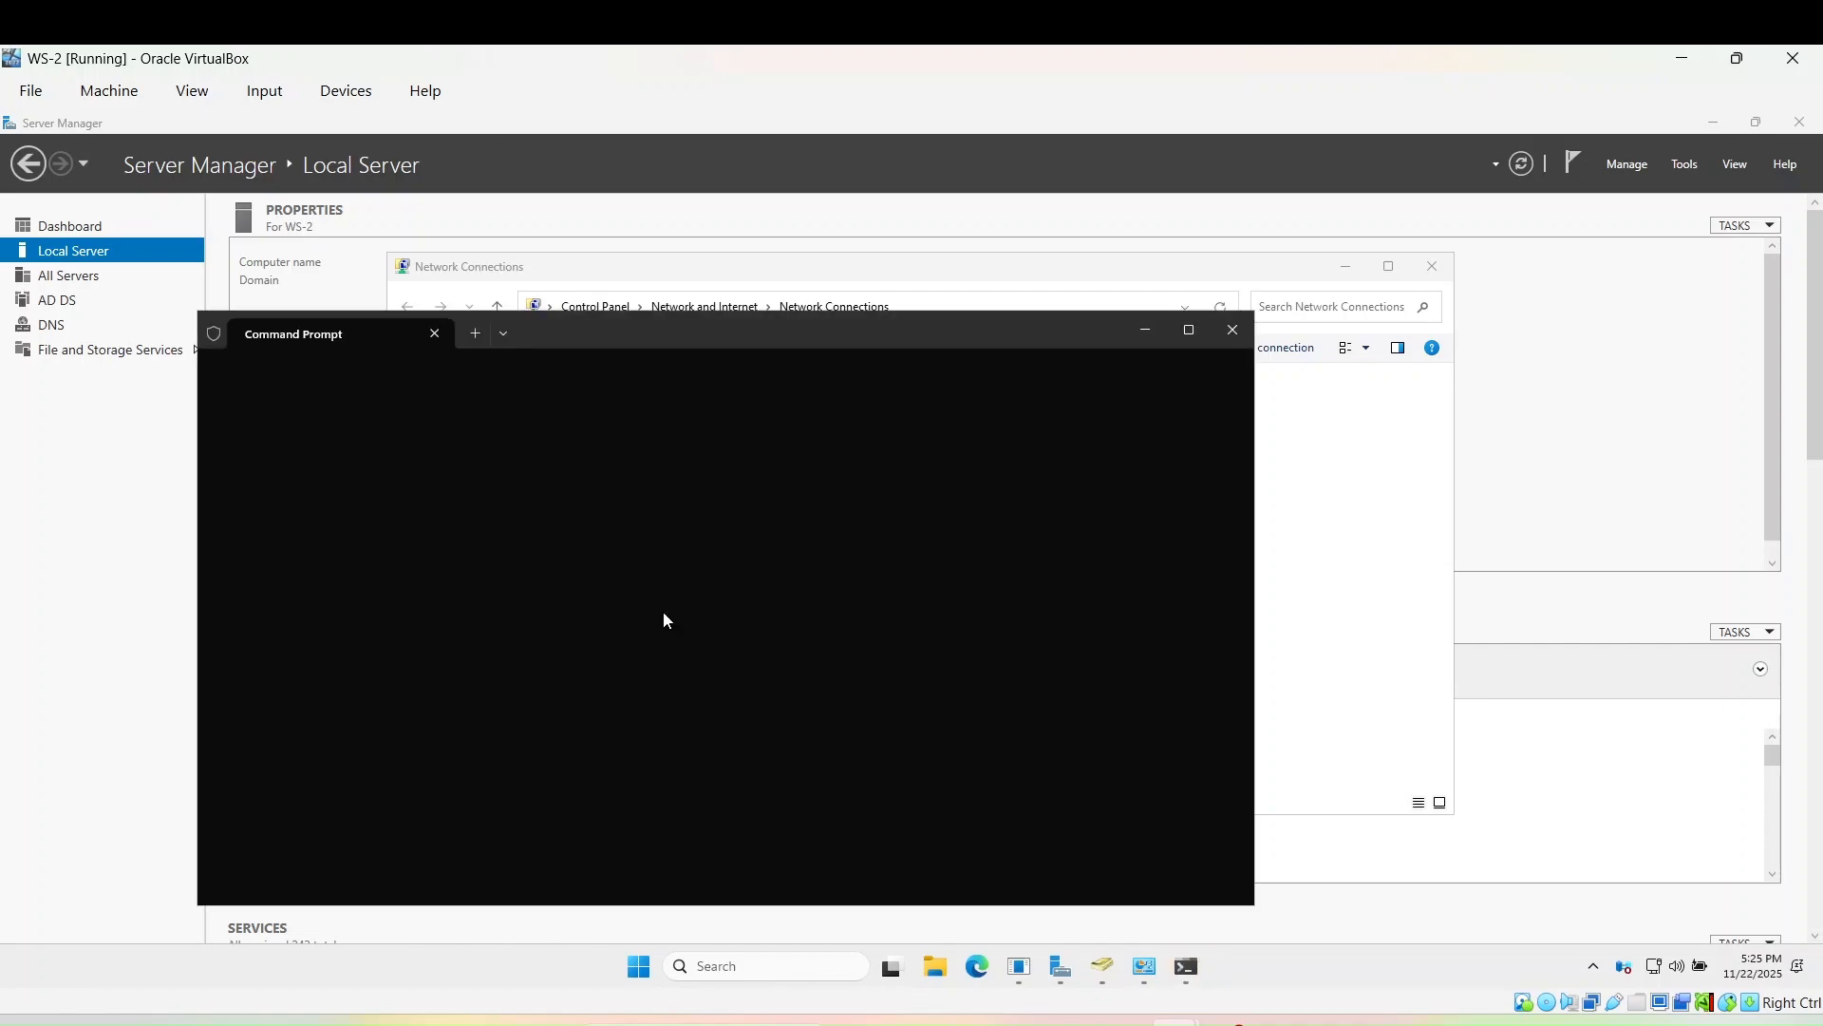
{"action": "left_click_drag", "start_coordinate": [659, 323], "coordinate": [1167, 259]}
{"action": "type", "text": "ipconfig"}
{"action": "key", "text": "Return"}
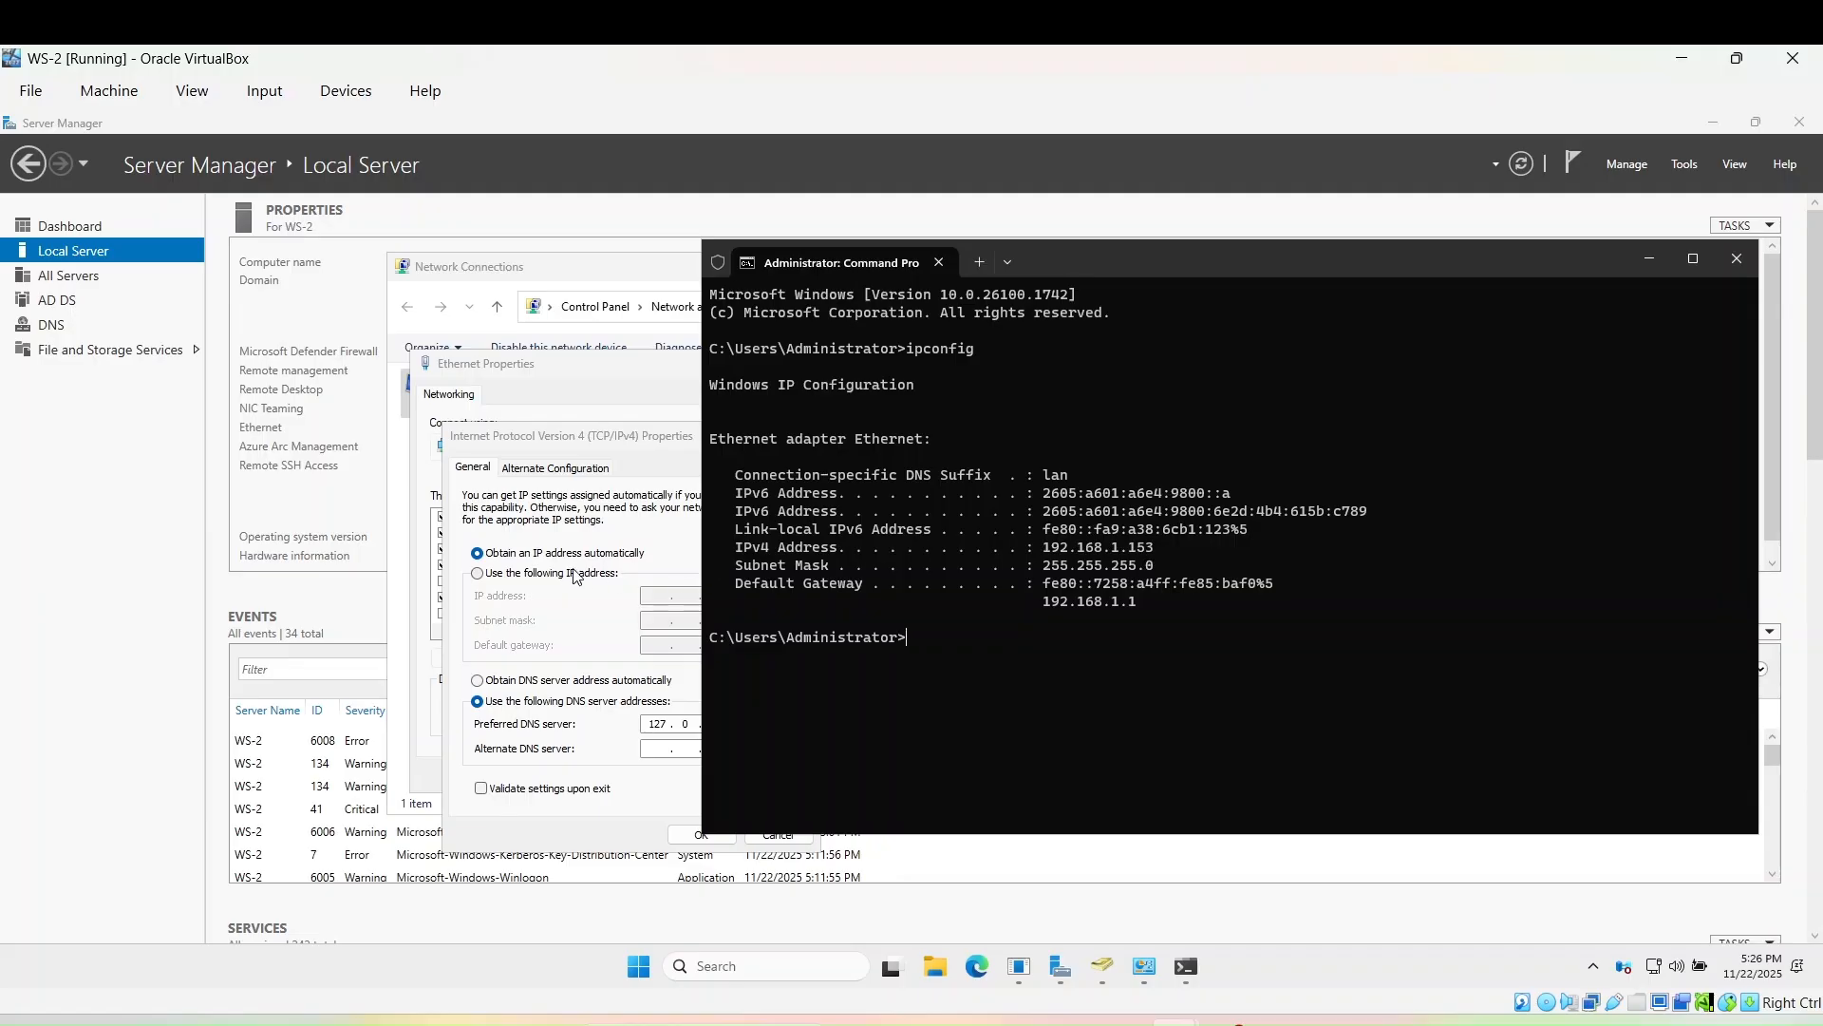
- Set static IPv4 192.168.1.153, mask 255.255.255.0, gateway 192.168.1.1
{"action": "left_click", "coordinate": [499, 575]}
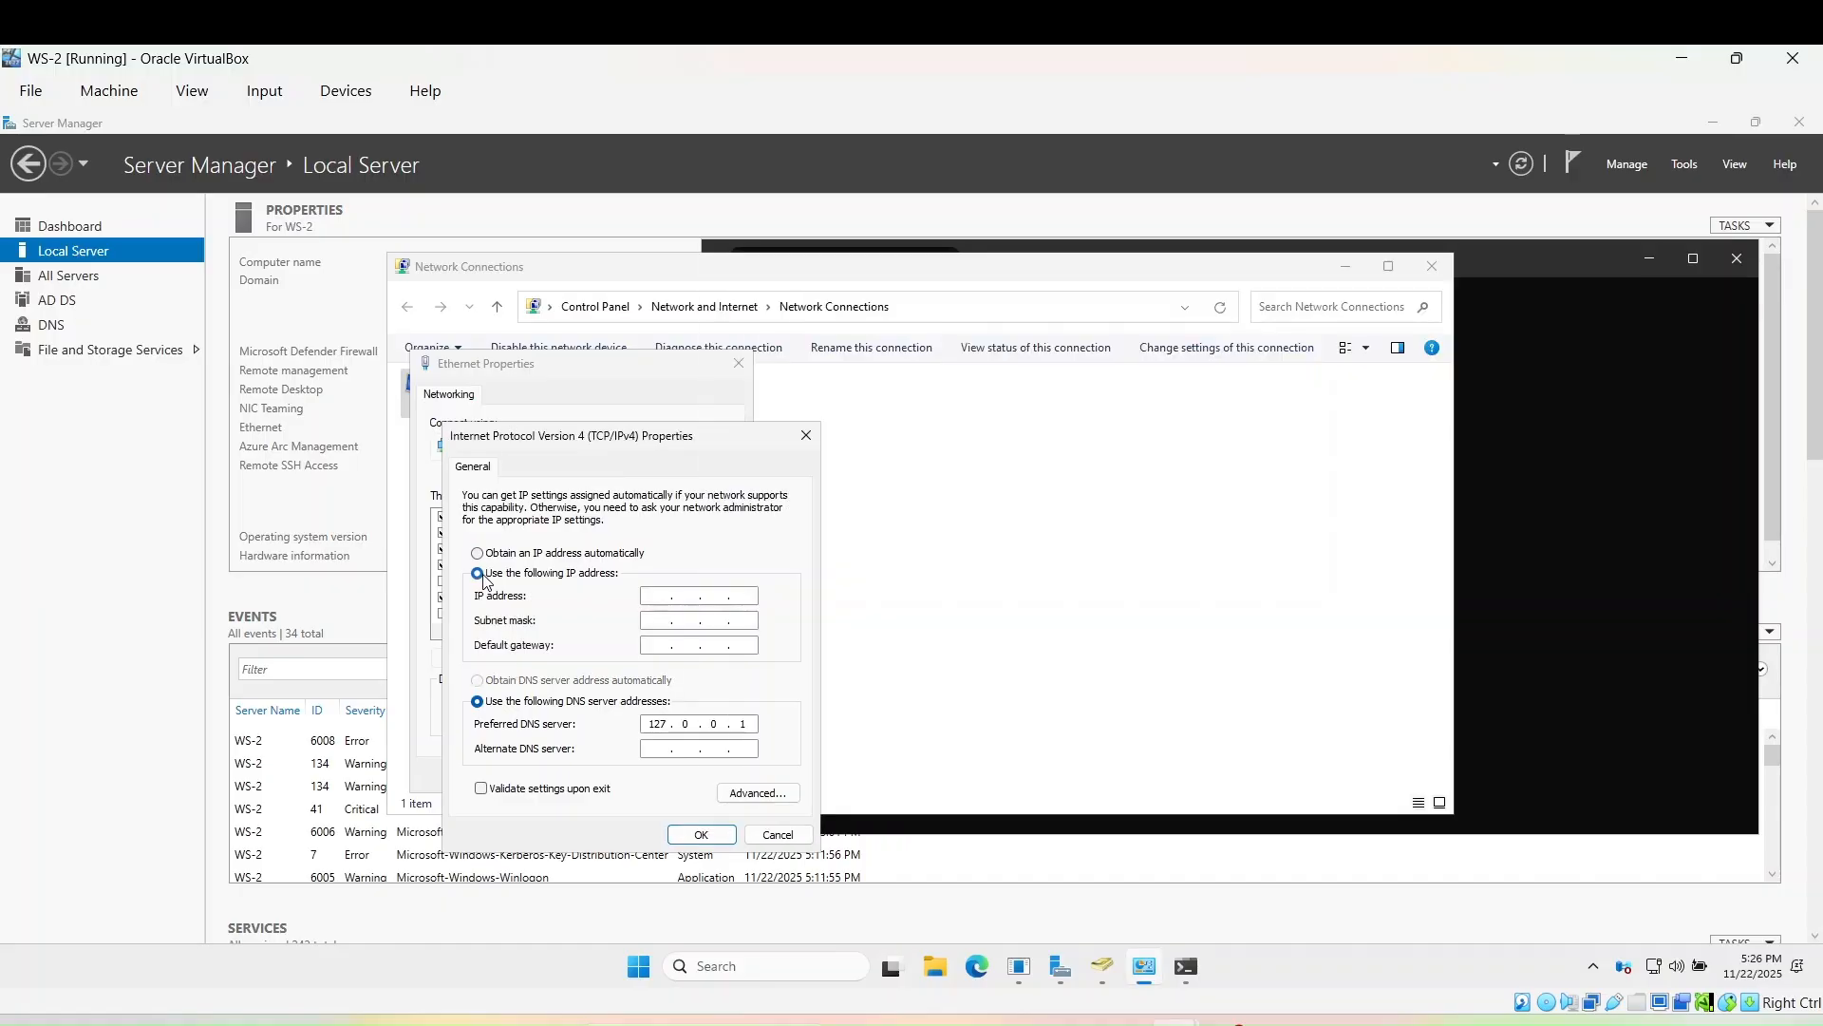
{"action": "left_click", "coordinate": [660, 595]}
{"action": "type", "text": "192 . 168 . 1 . 153"}
{"action": "left_click", "coordinate": [653, 622]}
{"action": "left_click", "coordinate": [655, 647]}
{"action": "type", "text": "192 . 168 . 1 ."}
- Clear the preferred DNS entry, apply, accept the empty DNS warning, and close Ethernet Properties
{"action": "double_click", "coordinate": [743, 724]}
{"action": "key", "text": "BackSpace"}
{"action": "key", "text": "BackSpace"}
{"action": "key", "text": "BackSpace"}
{"action": "left_click", "coordinate": [715, 834]}
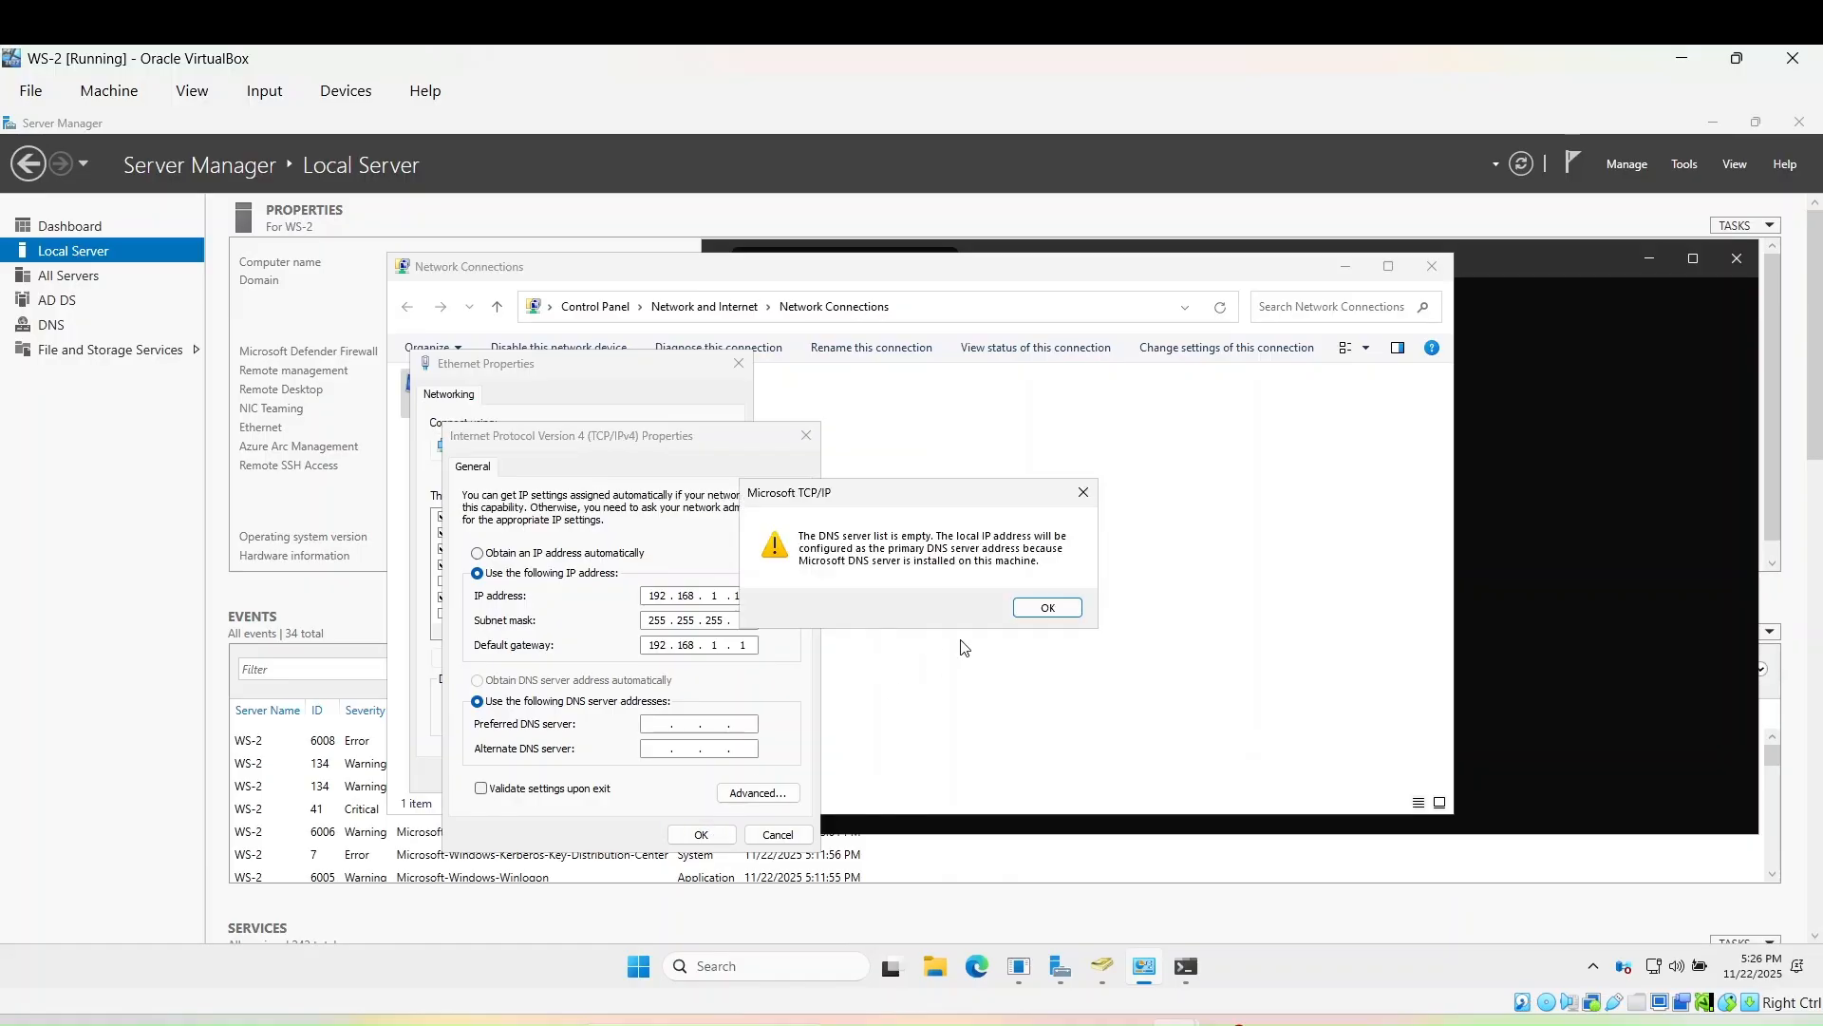
{"action": "left_click", "coordinate": [1035, 607]}
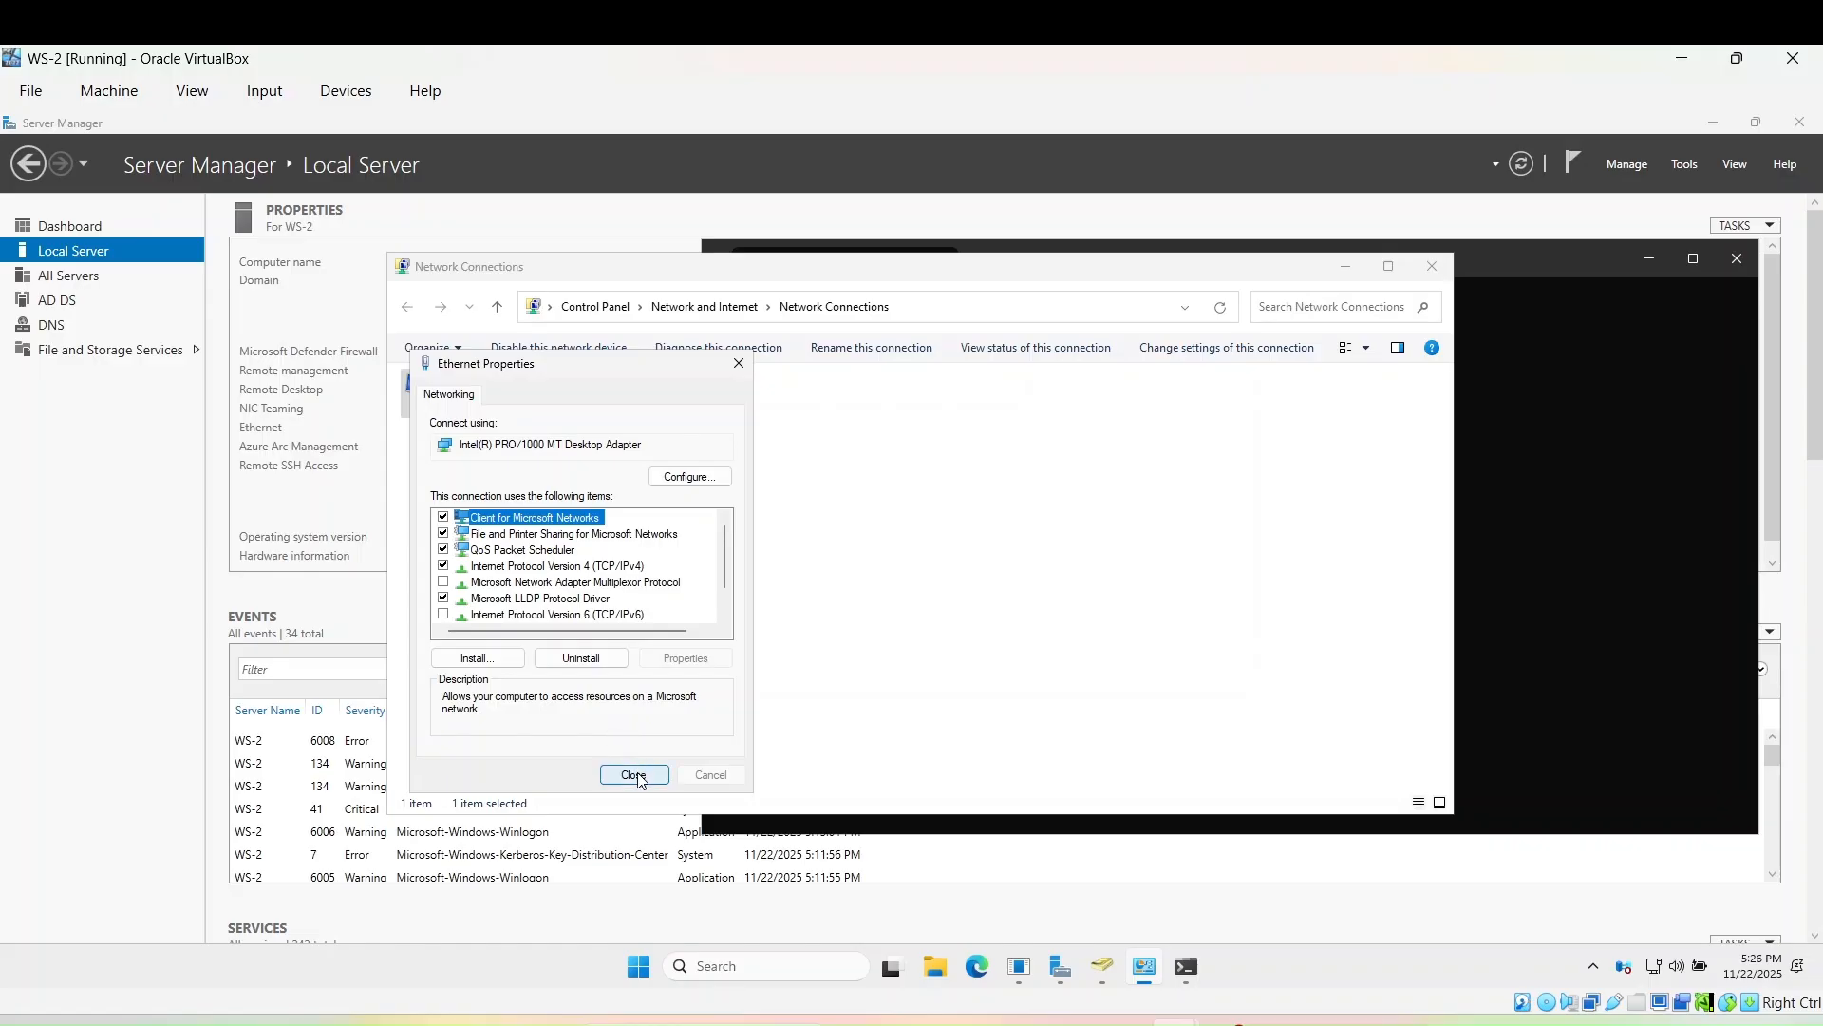
{"action": "left_click", "coordinate": [635, 778]}
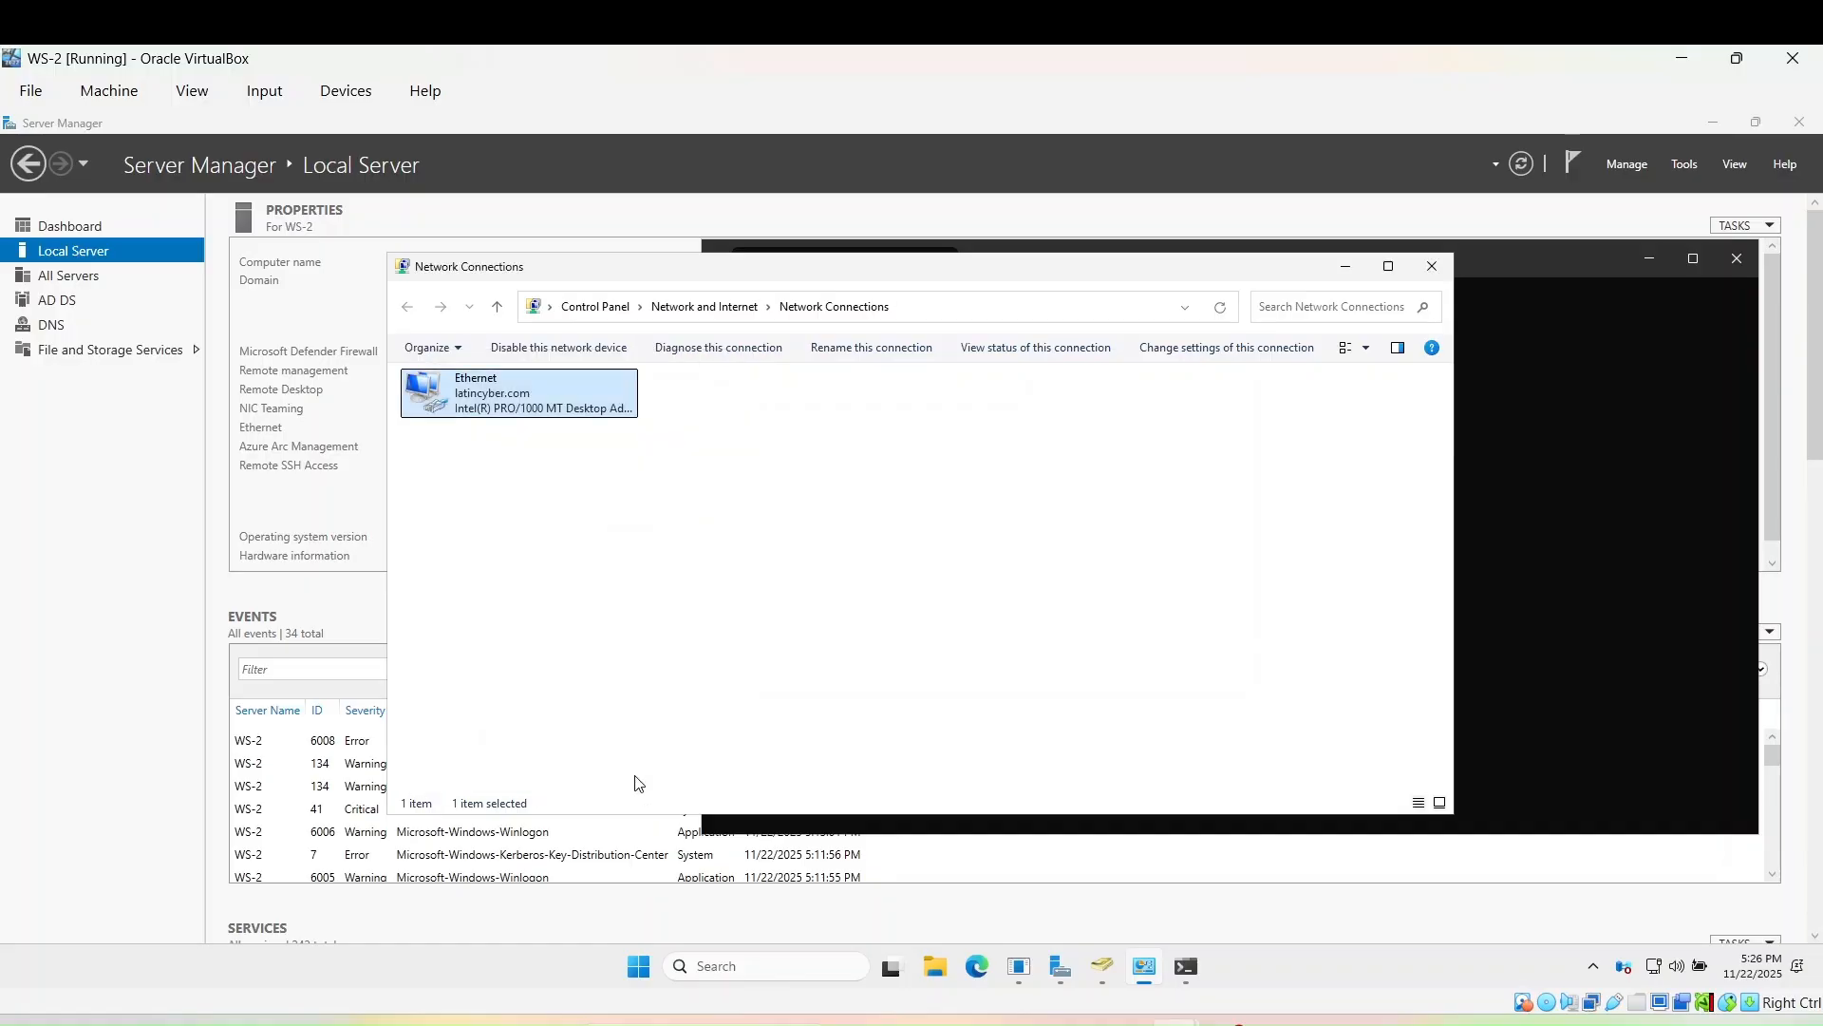
- Rerun ipconfig to confirm static 192.168.1.153 without IPv6
{"action": "left_click", "coordinate": [1513, 567]}
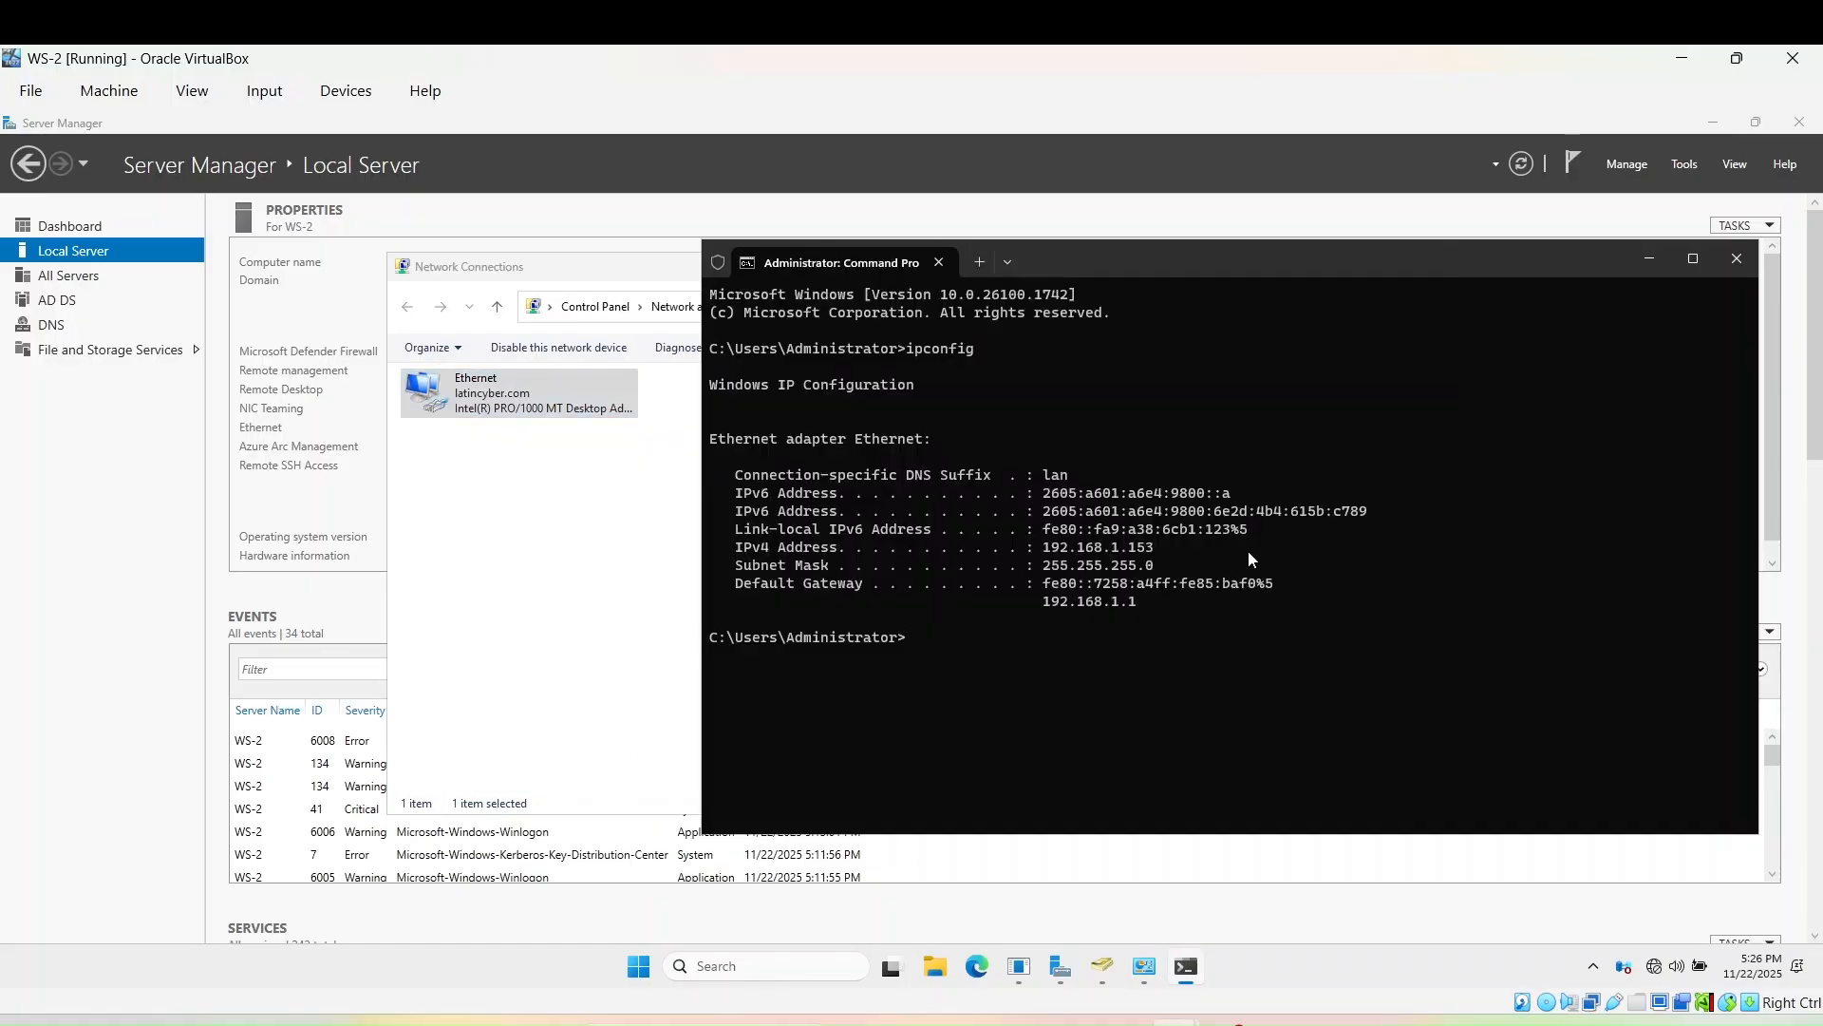
{"action": "key", "text": "Up"}
{"action": "key", "text": "Return"}
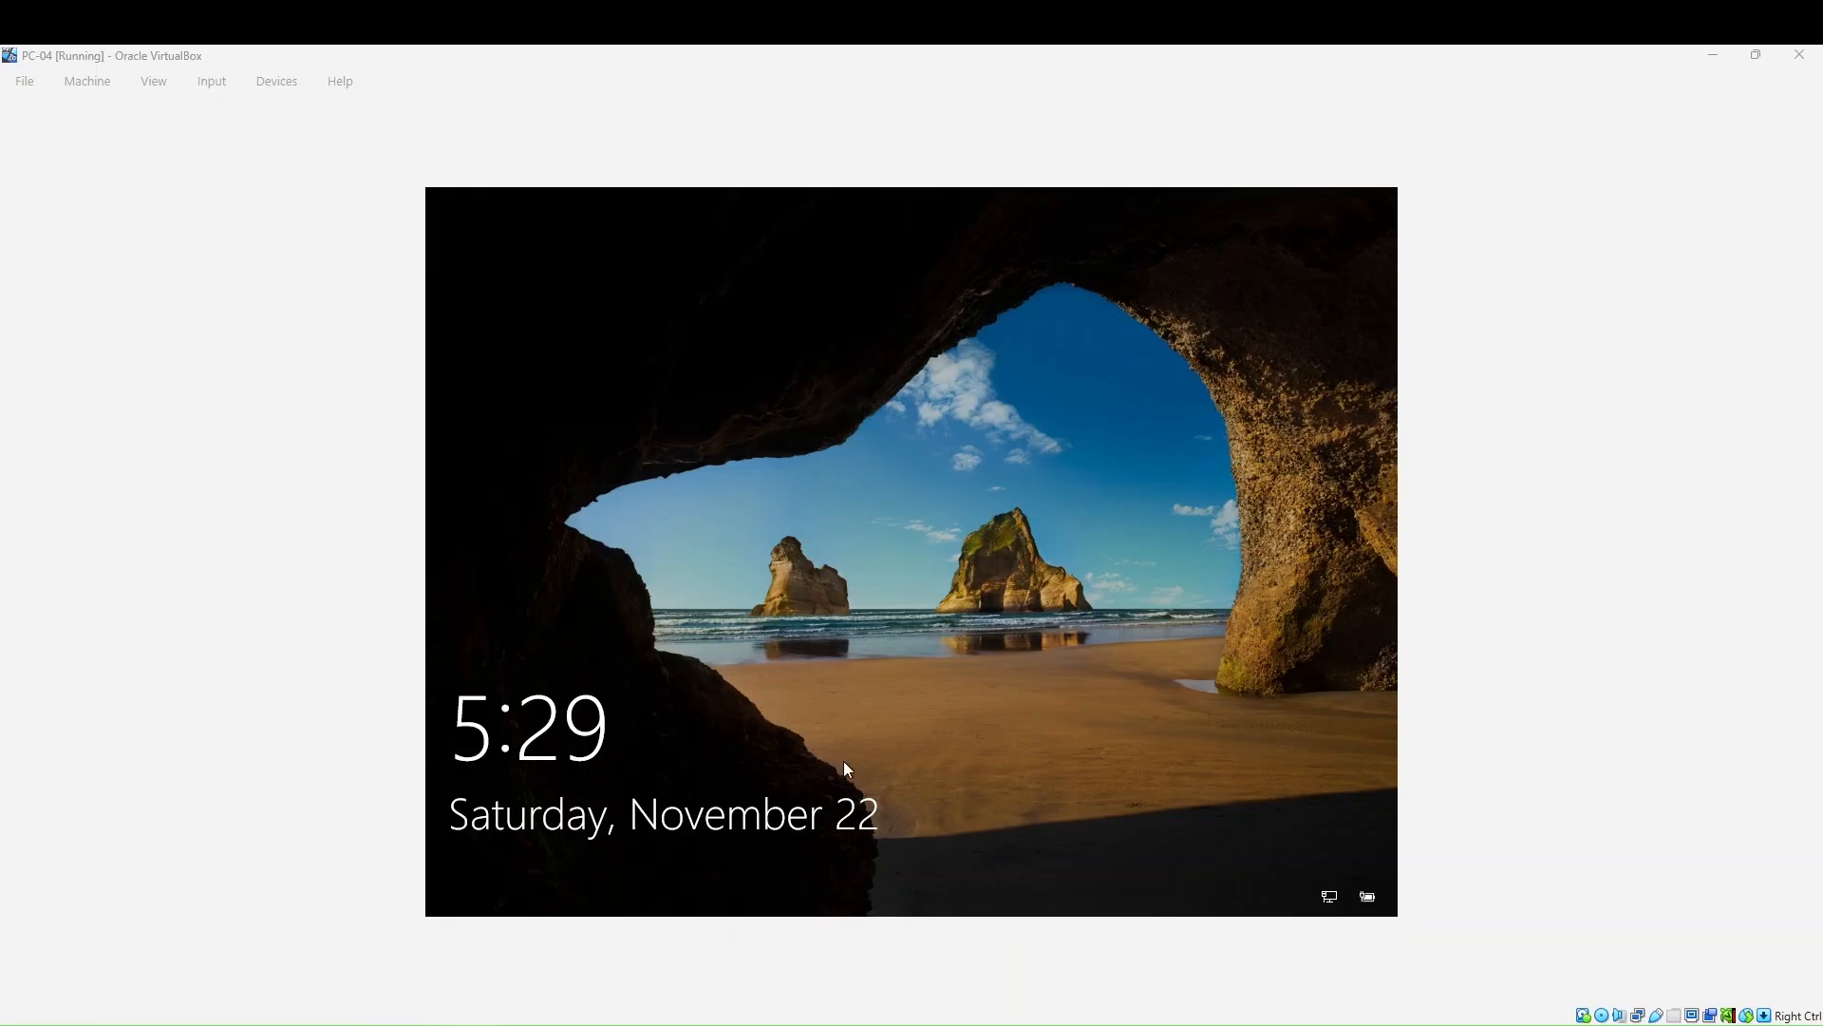
- Unlock PC-04 and sign in with the account password, fixing a mistyped character
{"action": "left_click", "coordinate": [870, 614]}
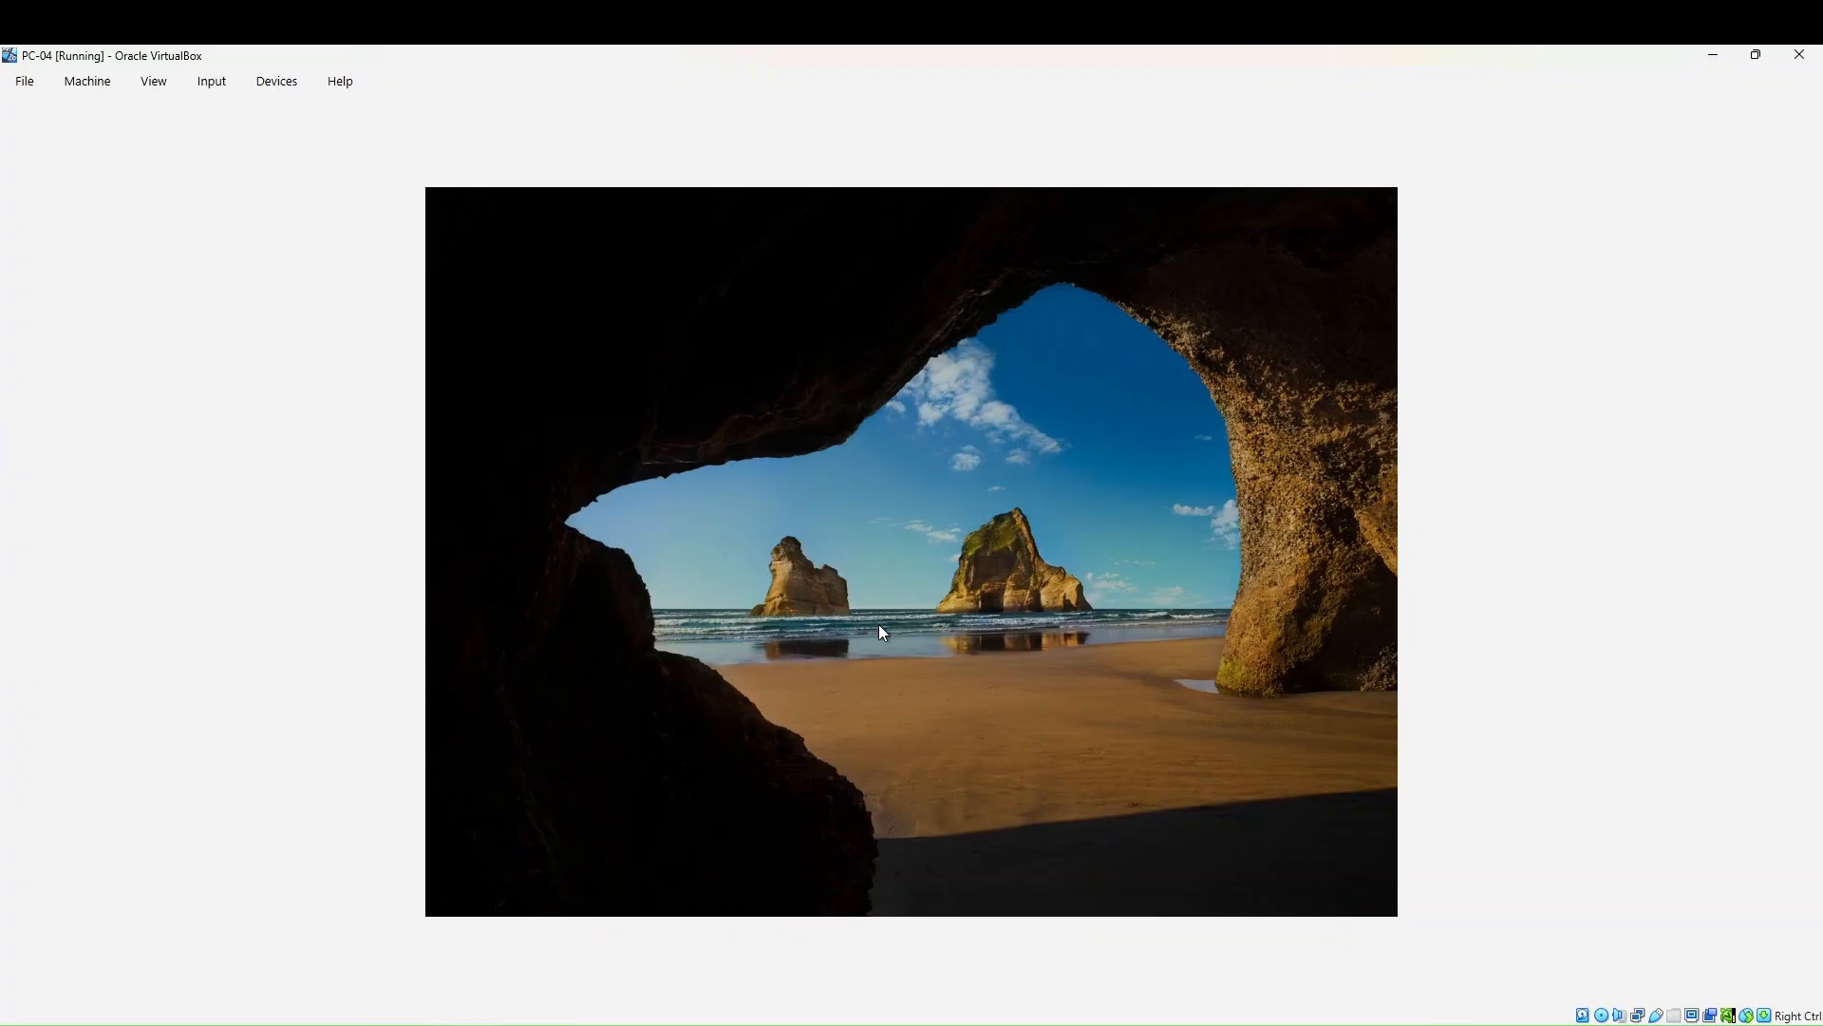
{"action": "type", "text": "•"}
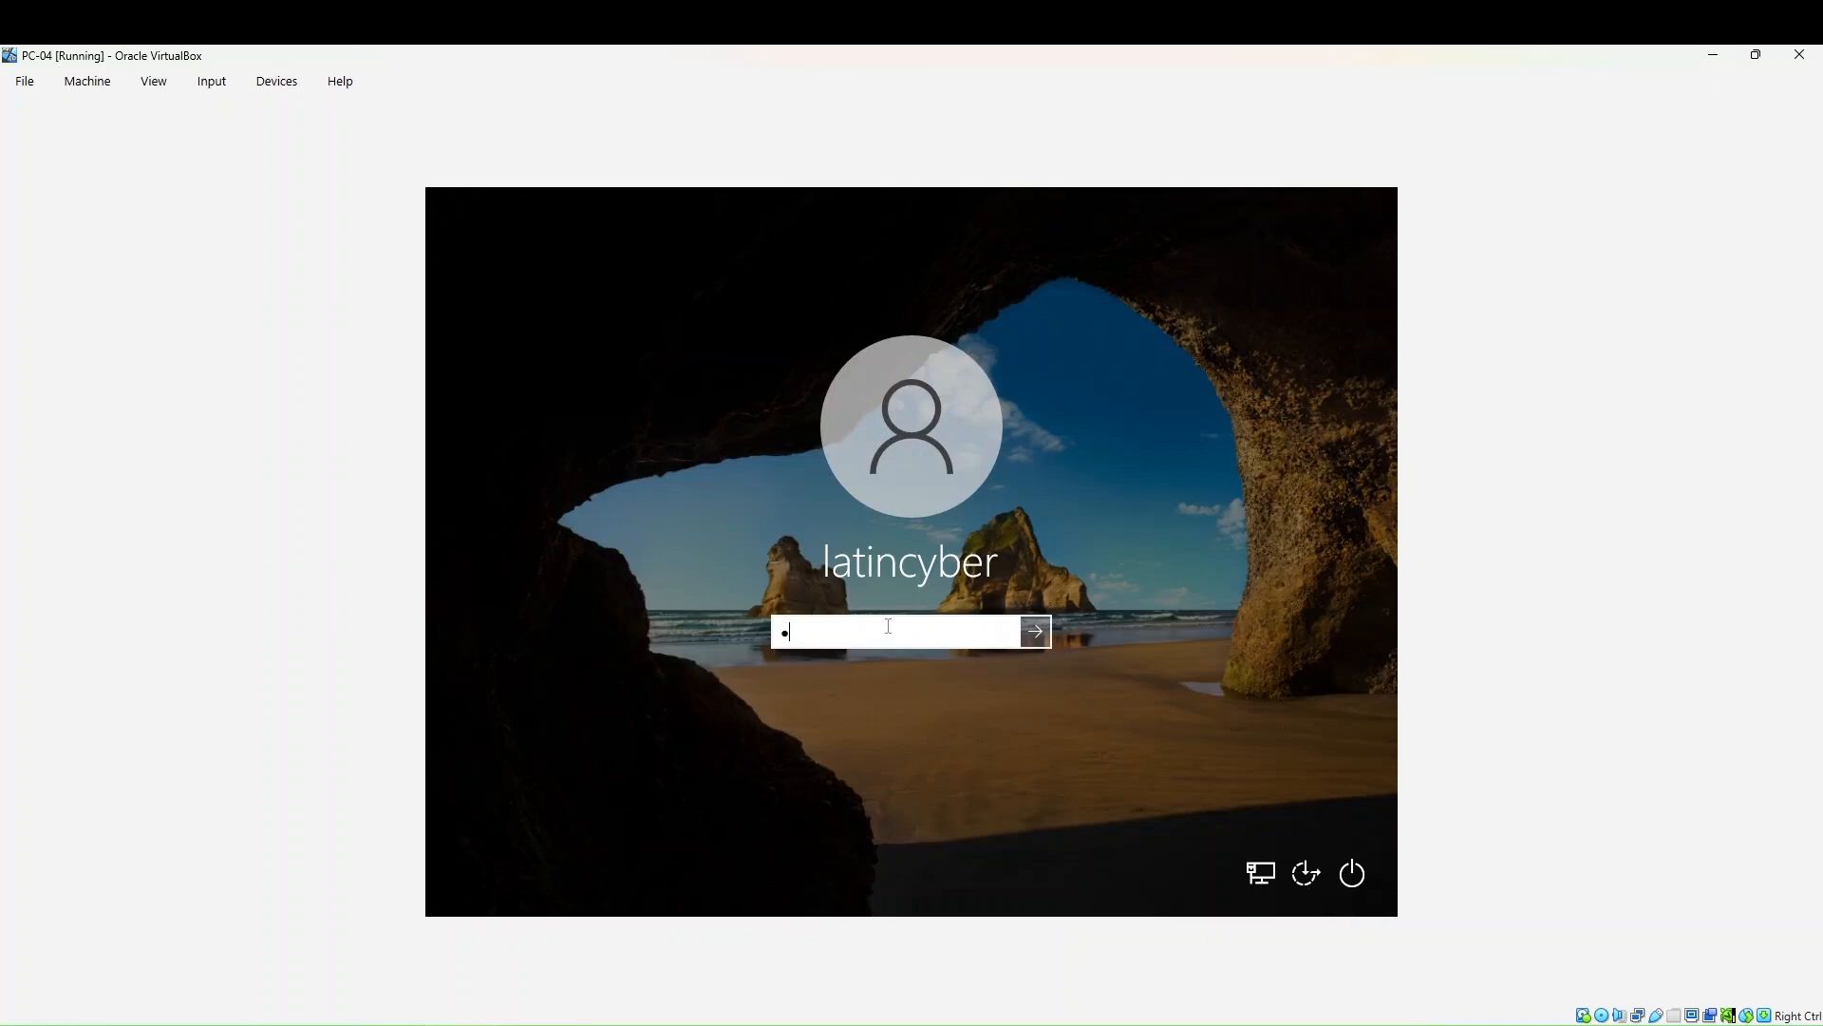
{"action": "key", "text": "BackSpace"}
{"action": "type", "text": "•••••"}
{"action": "key", "text": "Return"}
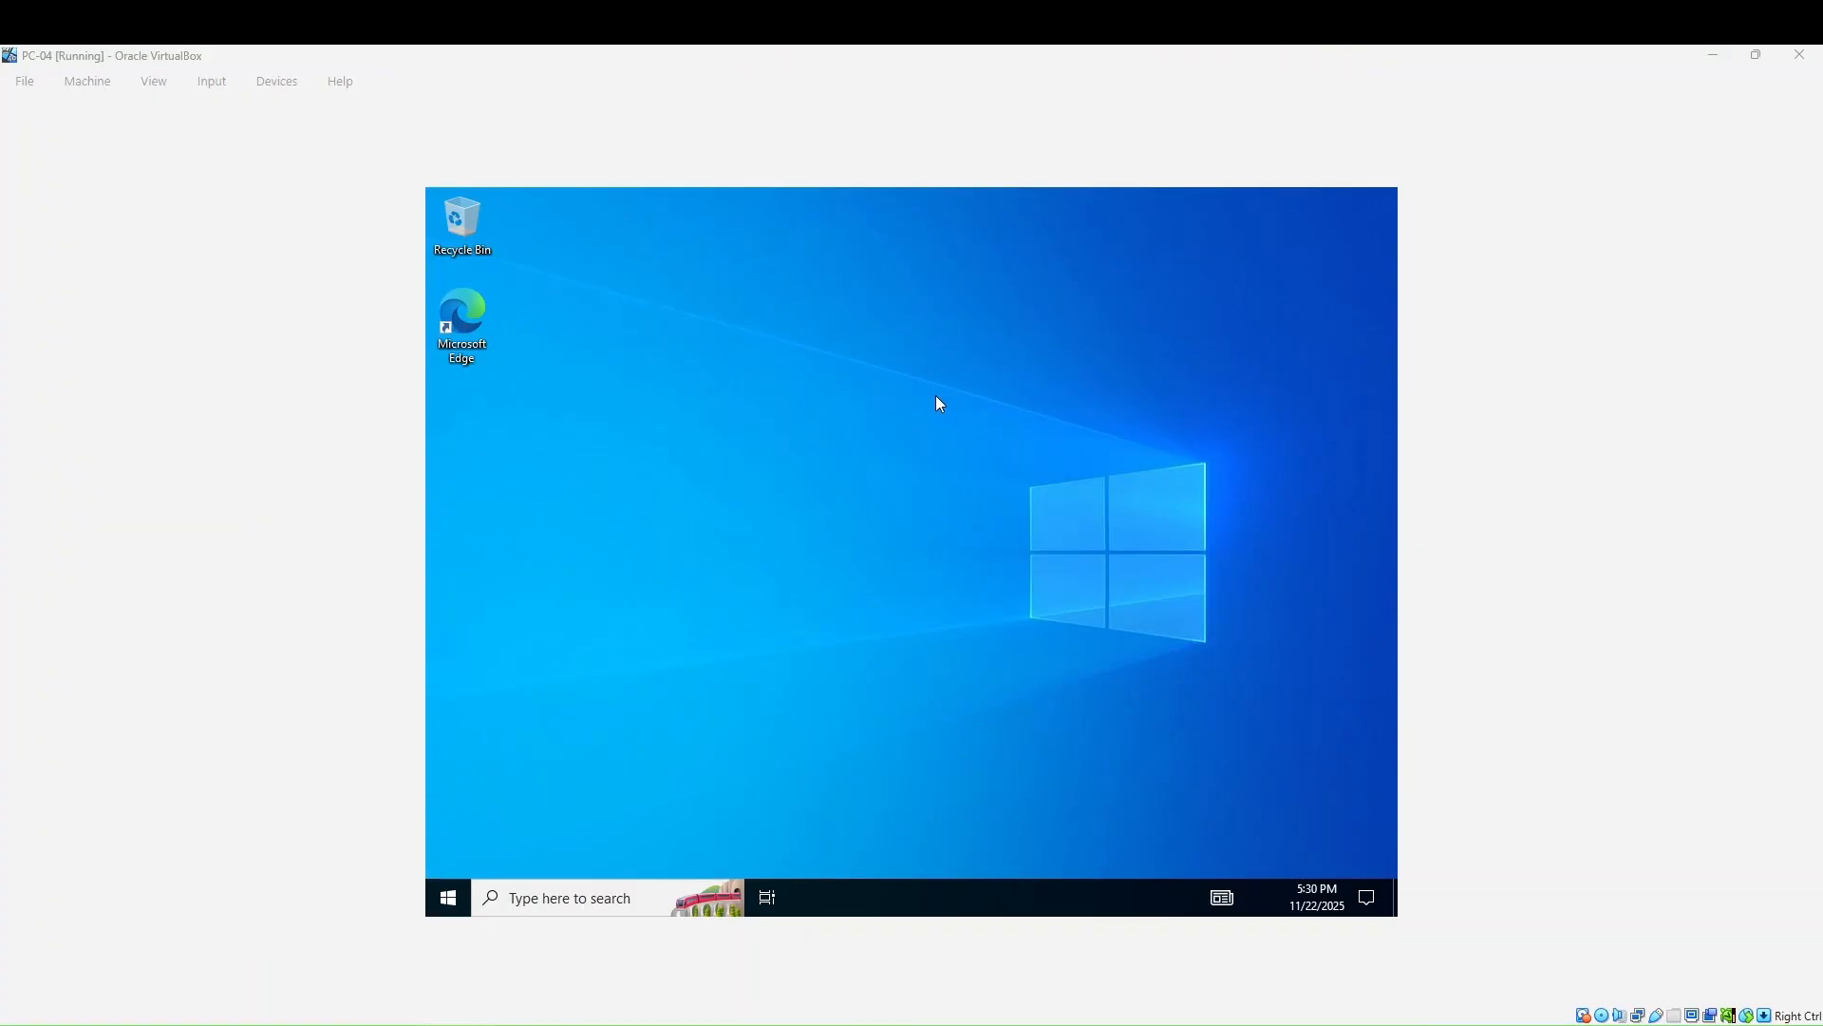
- Turn off Auto-resize Guest Display and repeatedly fit the VM window to the guest, then maximize it
{"action": "left_click", "coordinate": [157, 93]}
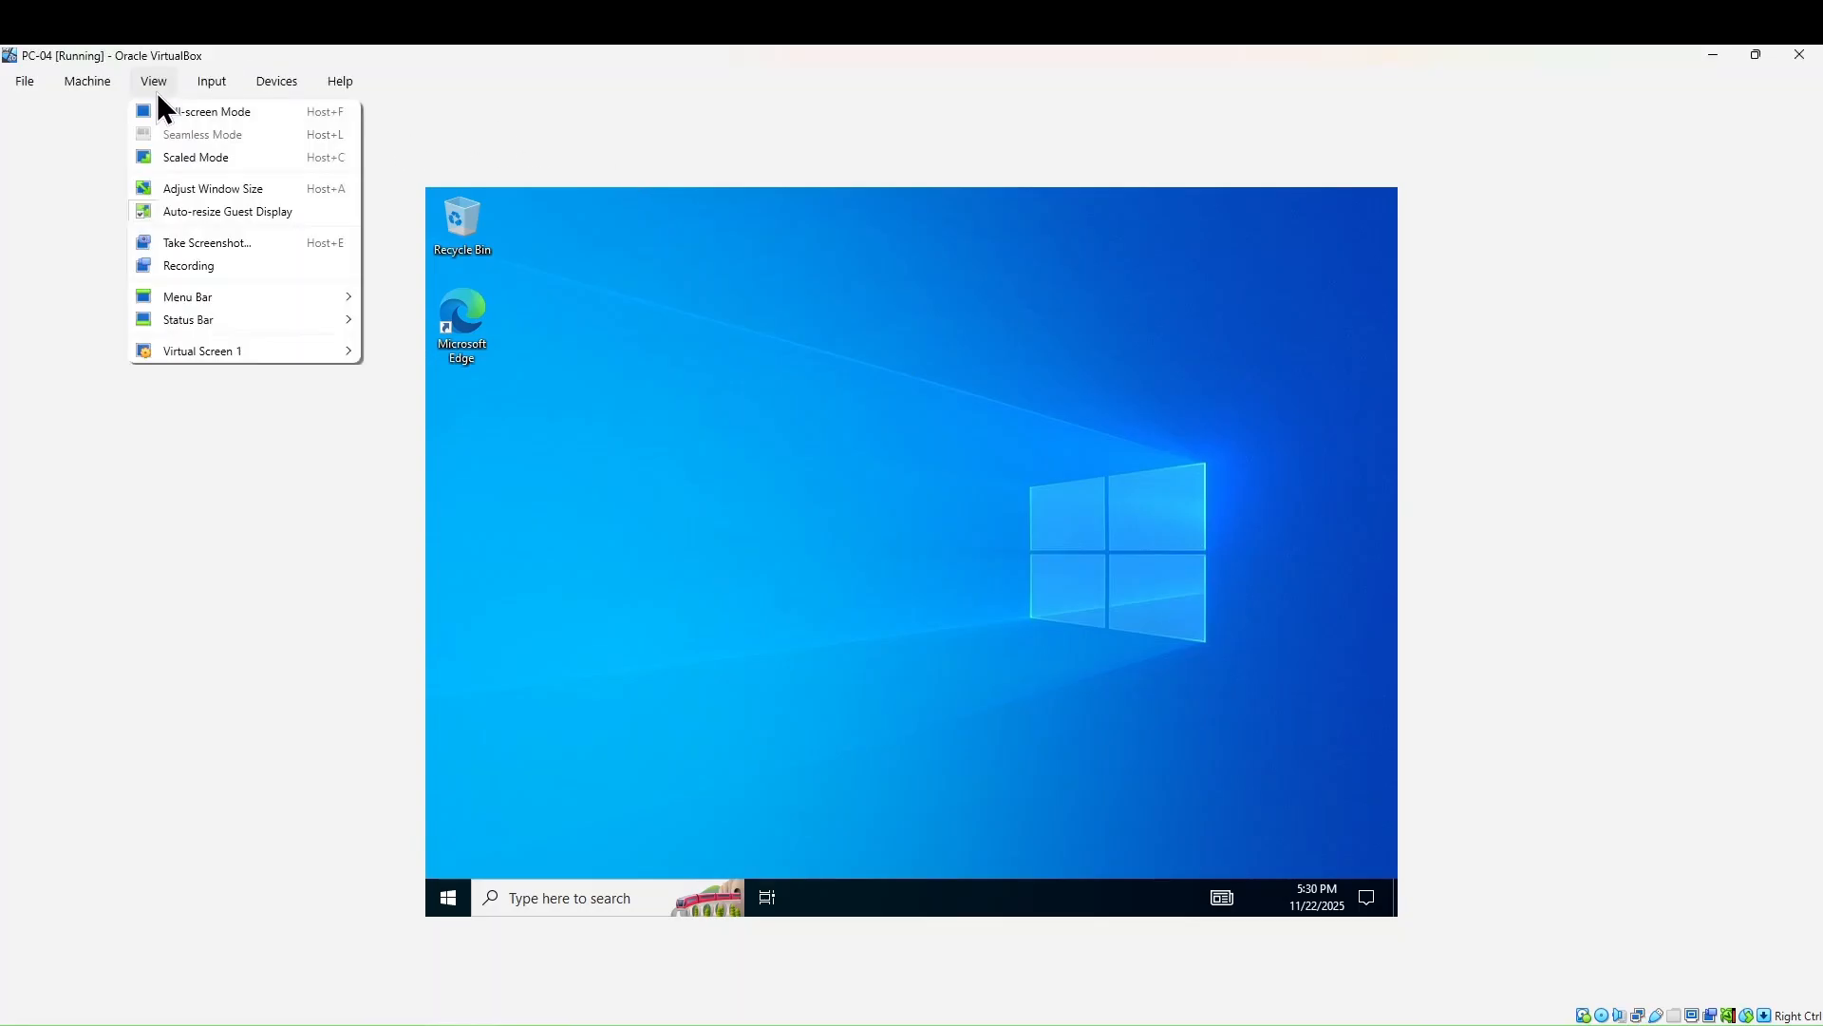
{"action": "left_click", "coordinate": [209, 188]}
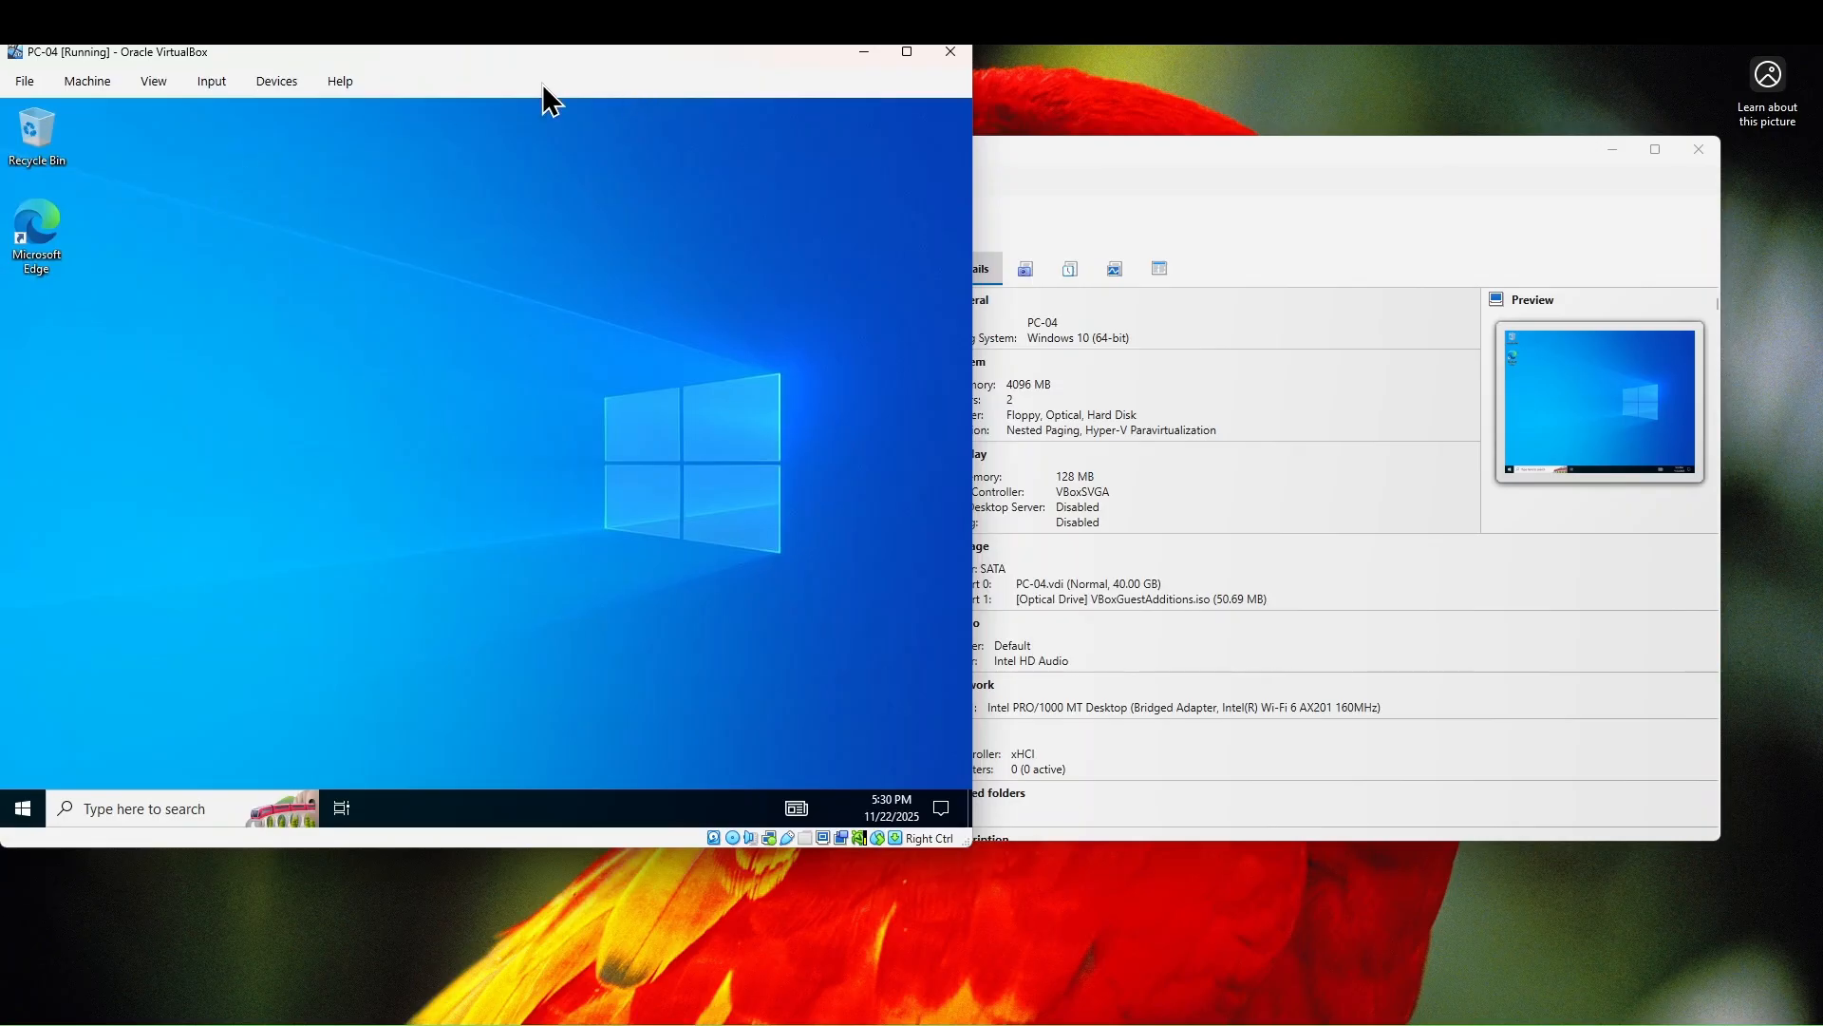
{"action": "left_click", "coordinate": [907, 52]}
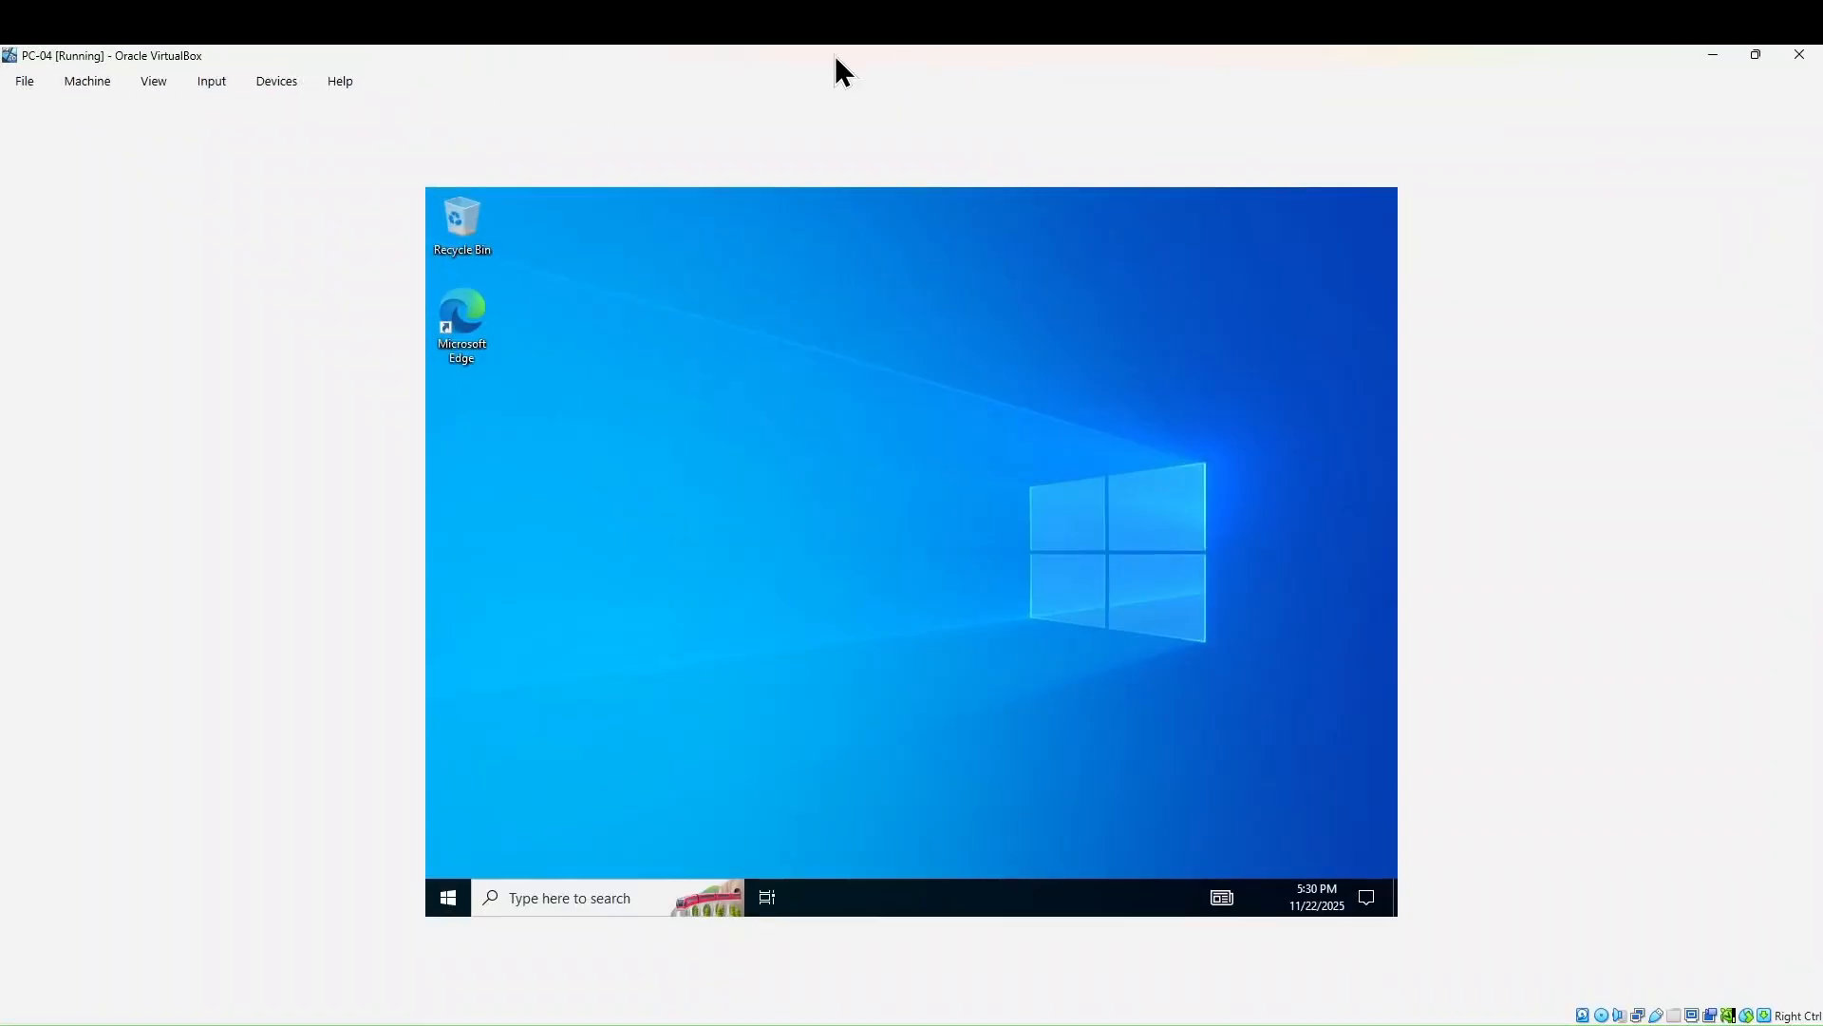
{"action": "left_click", "coordinate": [158, 85]}
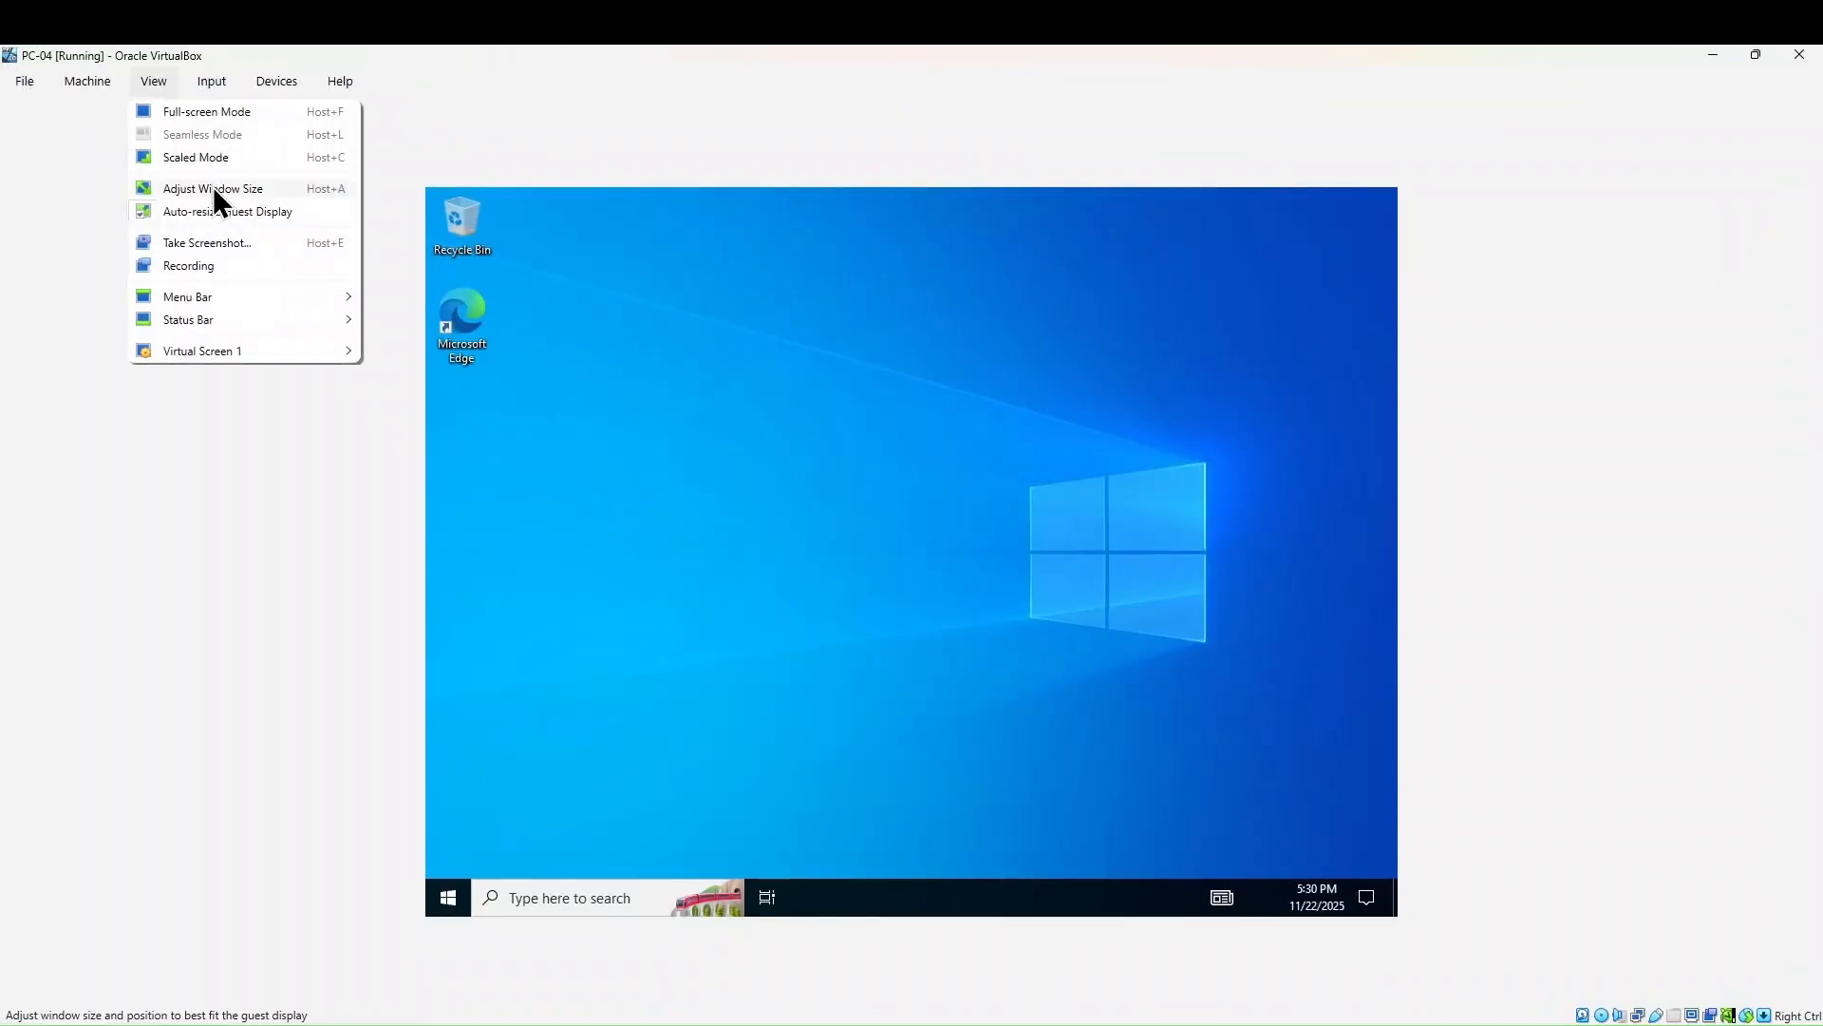
{"action": "left_click", "coordinate": [225, 213]}
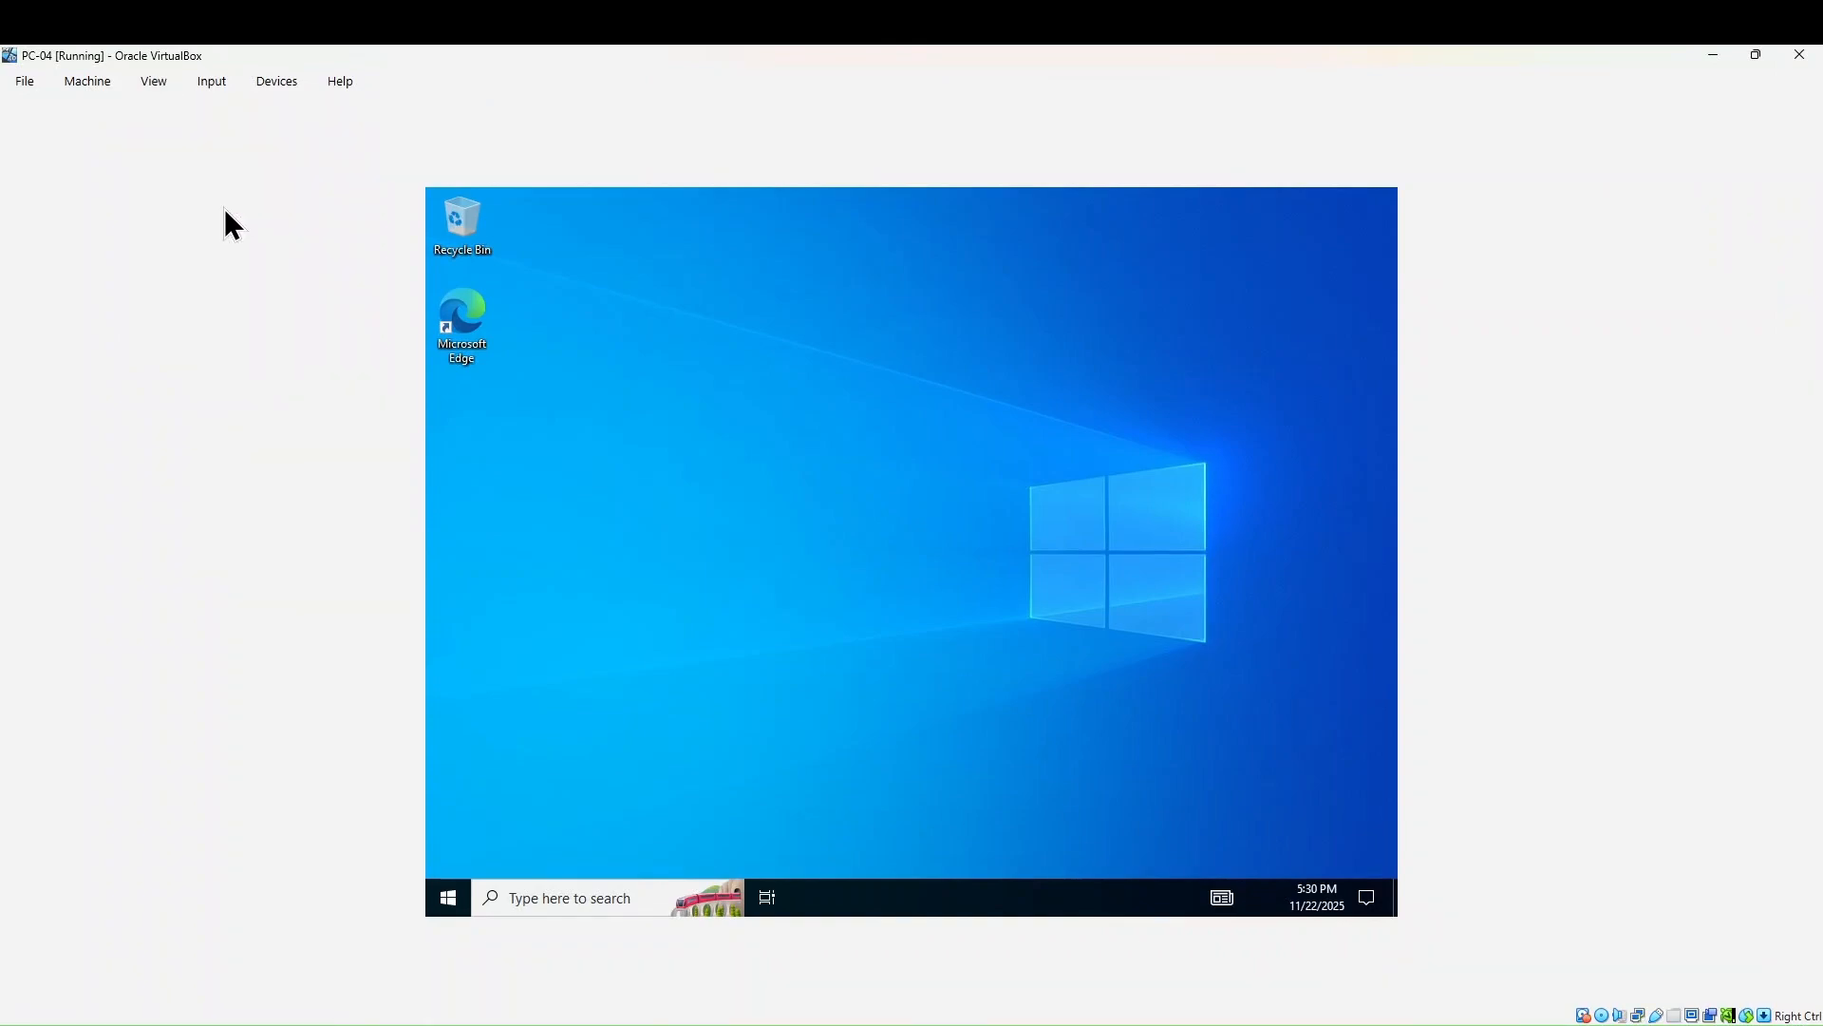
{"action": "left_click", "coordinate": [163, 87]}
{"action": "left_click", "coordinate": [195, 188]}
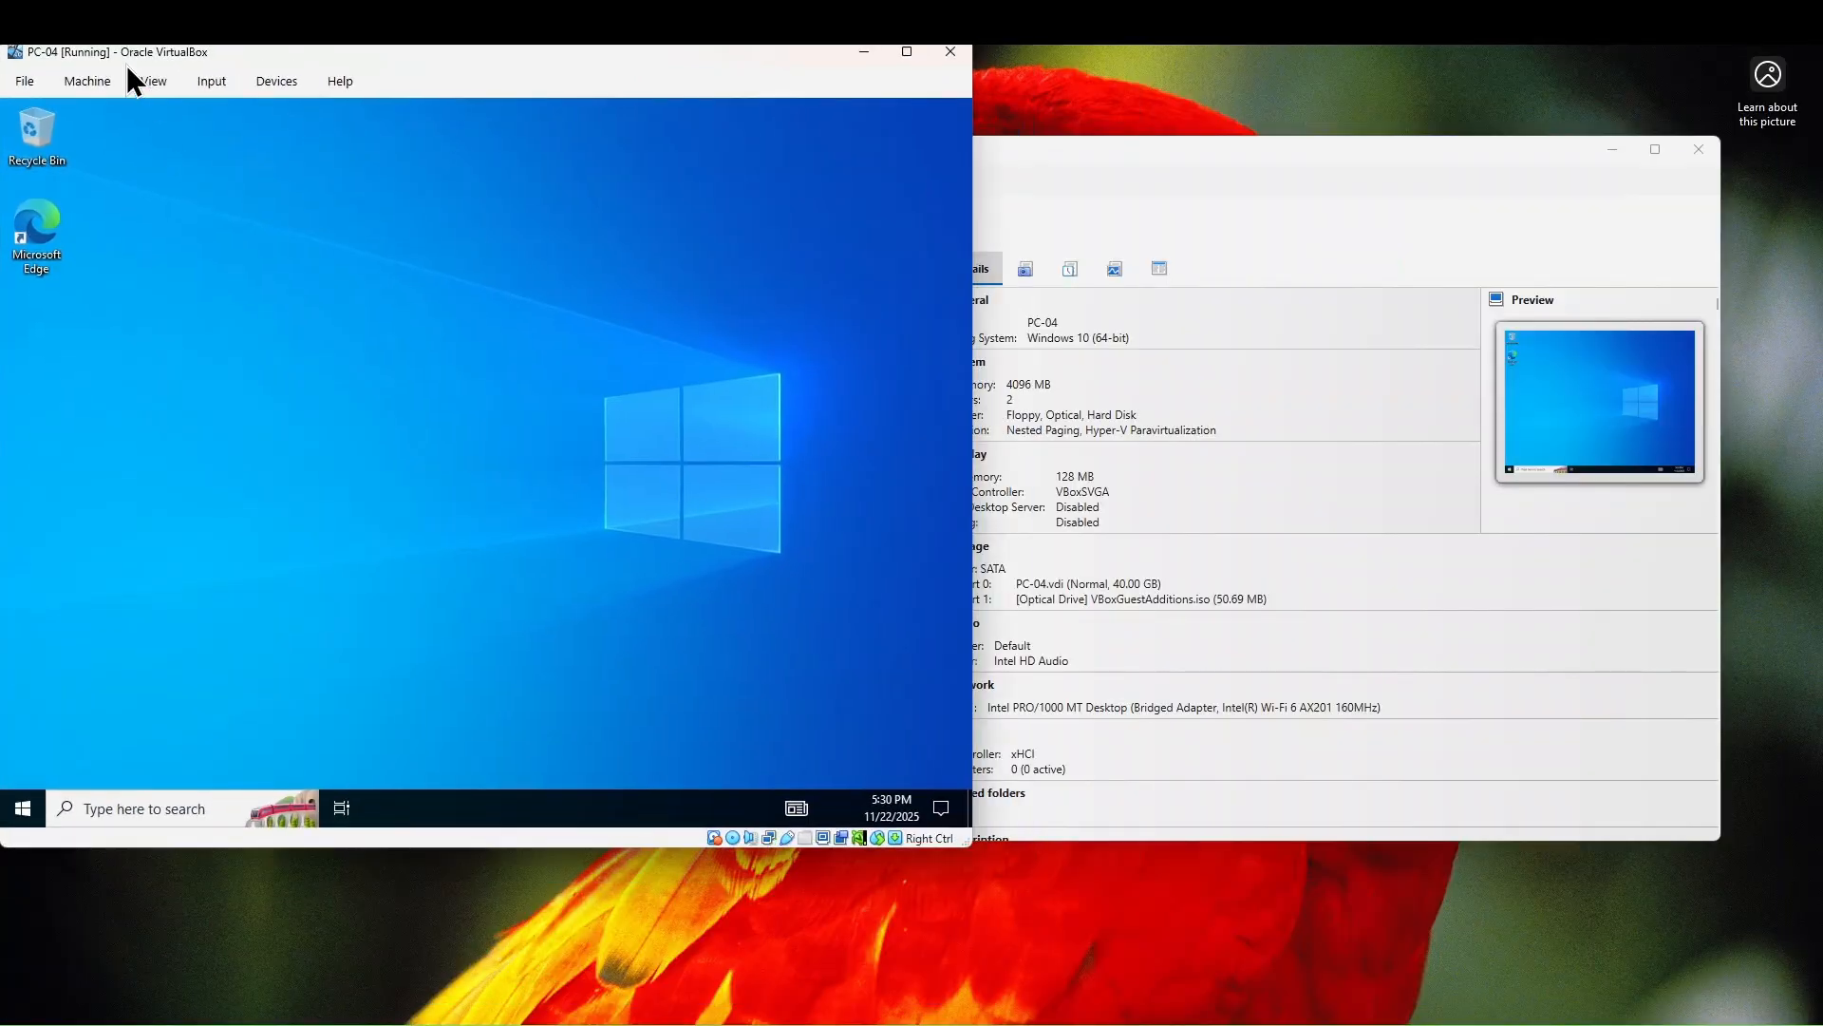
{"action": "left_click", "coordinate": [904, 52]}
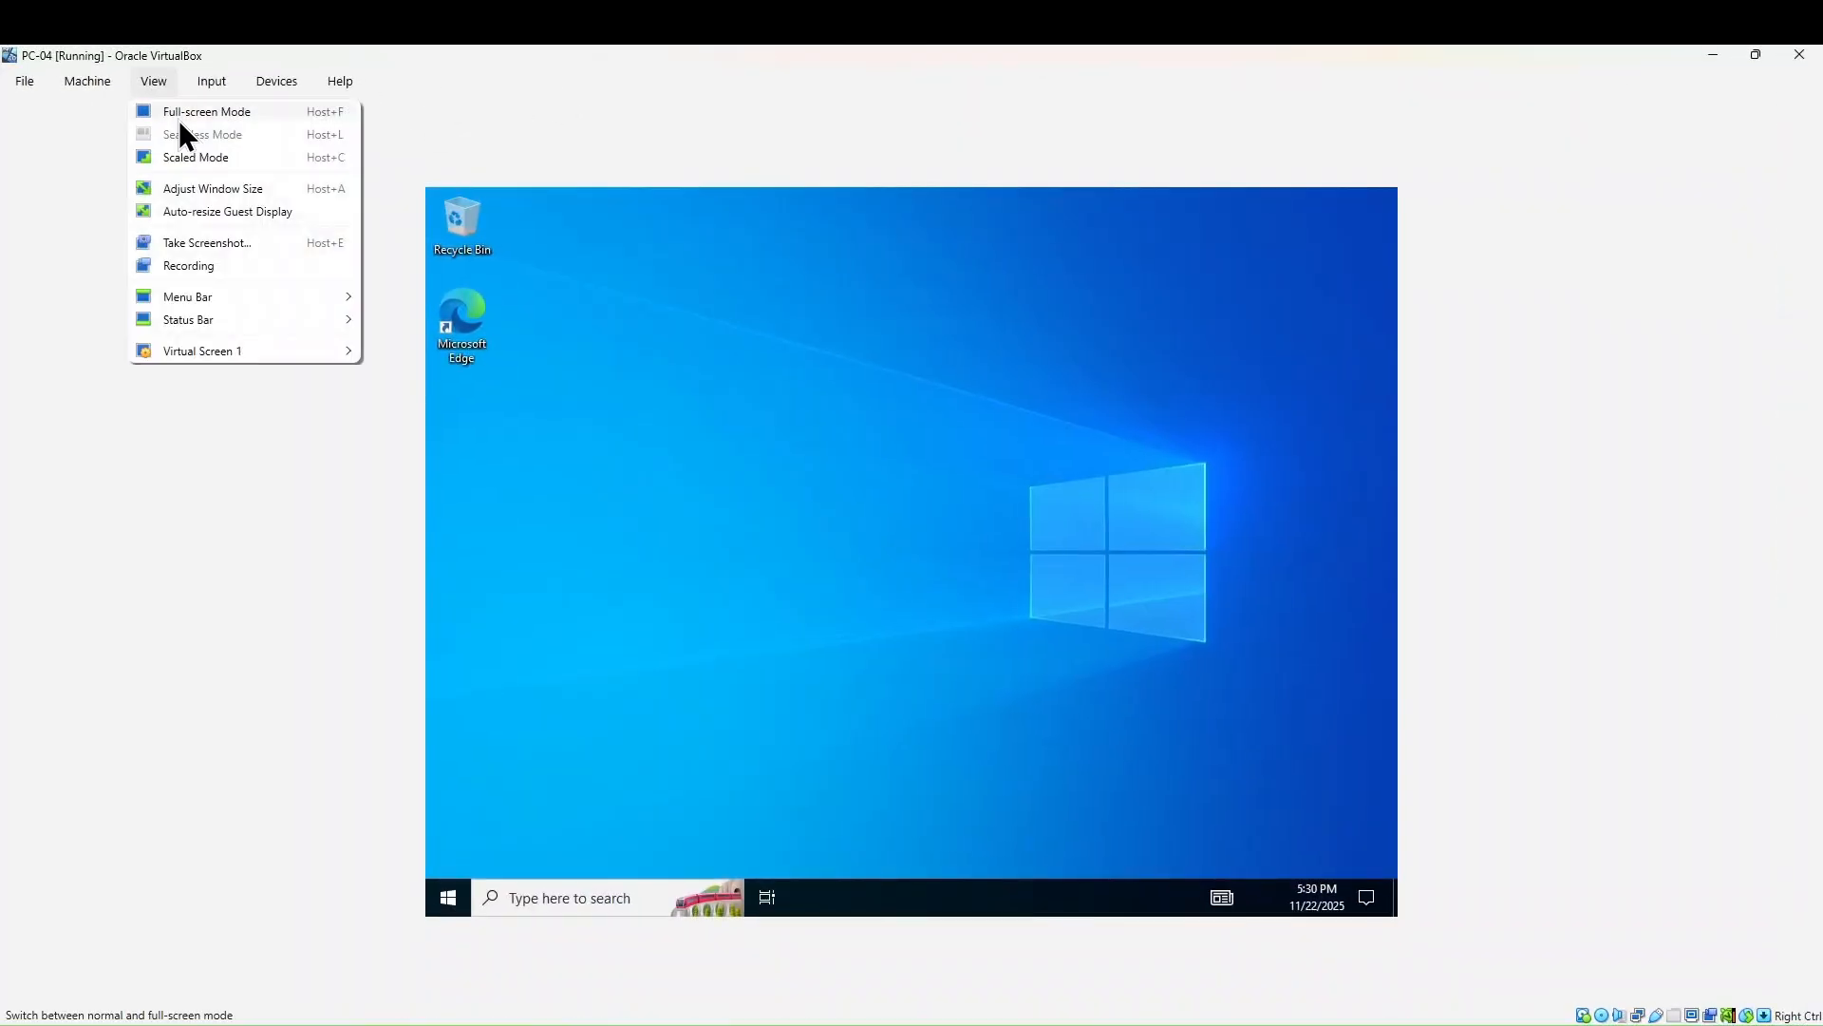
{"action": "left_click", "coordinate": [202, 185]}
{"action": "left_click", "coordinate": [907, 53]}
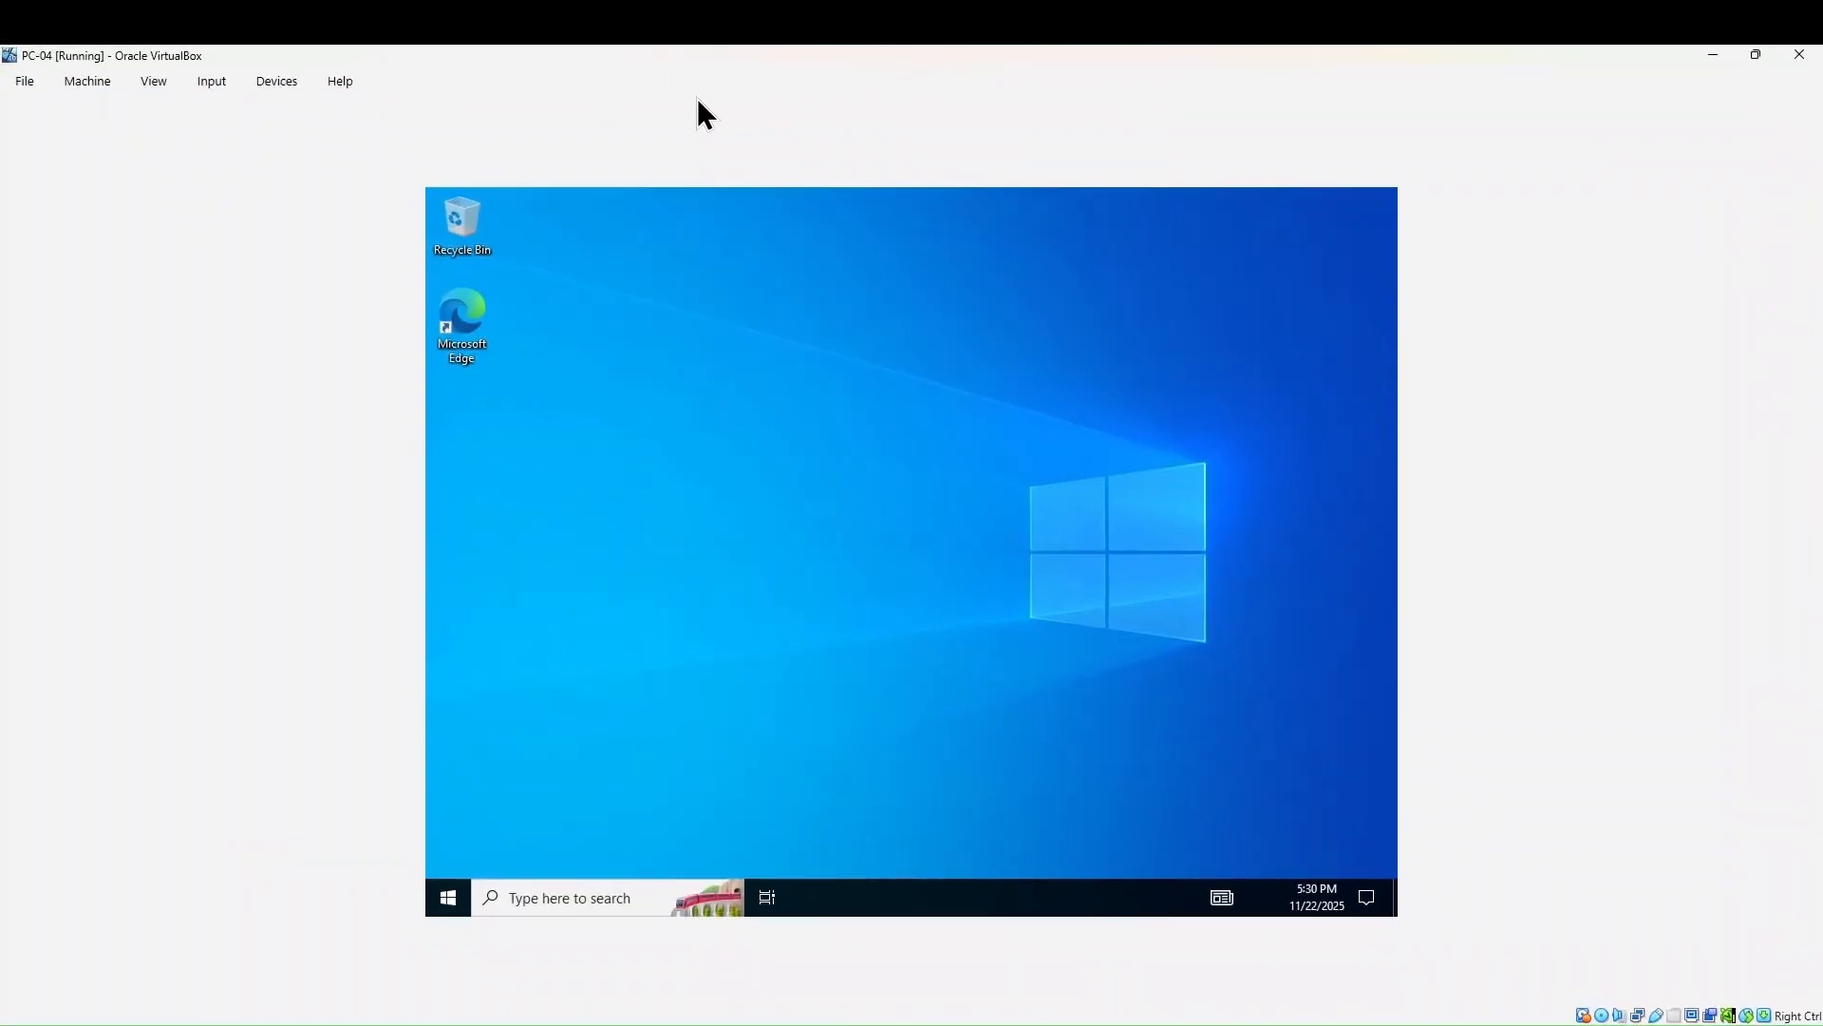
{"action": "left_click", "coordinate": [156, 81]}
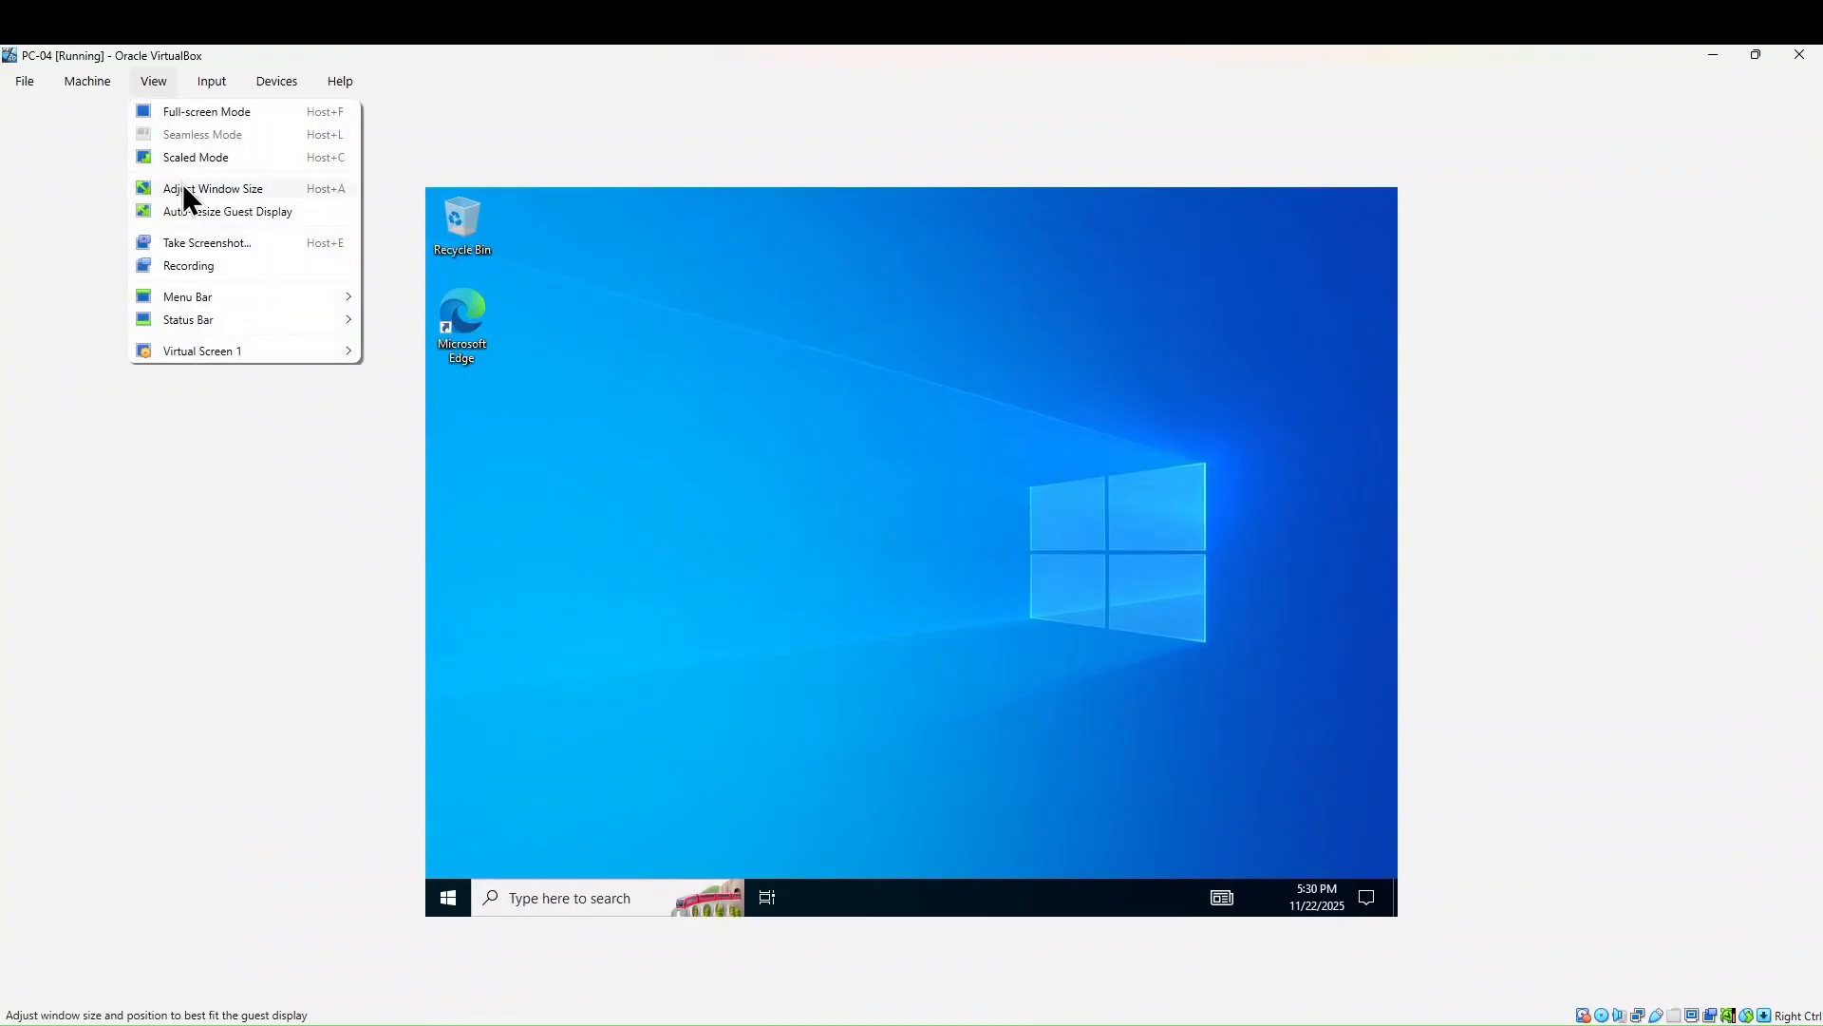
{"action": "left_click", "coordinate": [181, 182]}
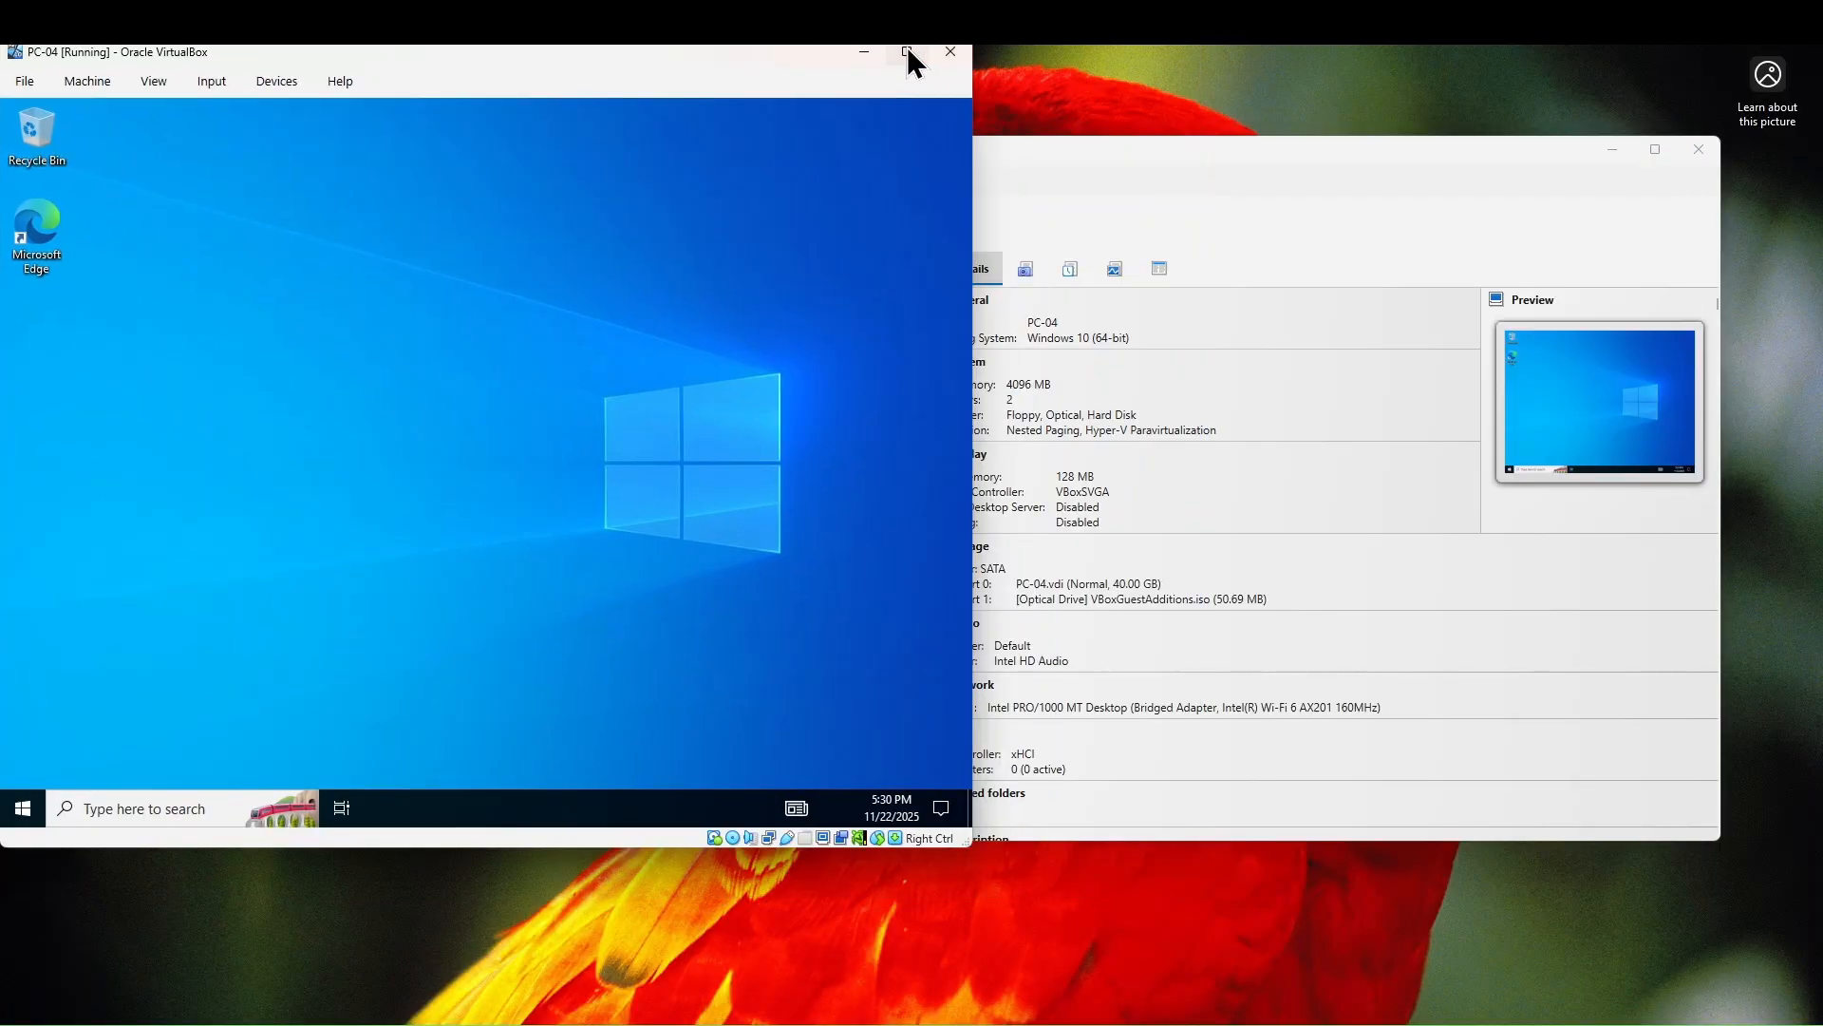
{"action": "left_click", "coordinate": [907, 52]}
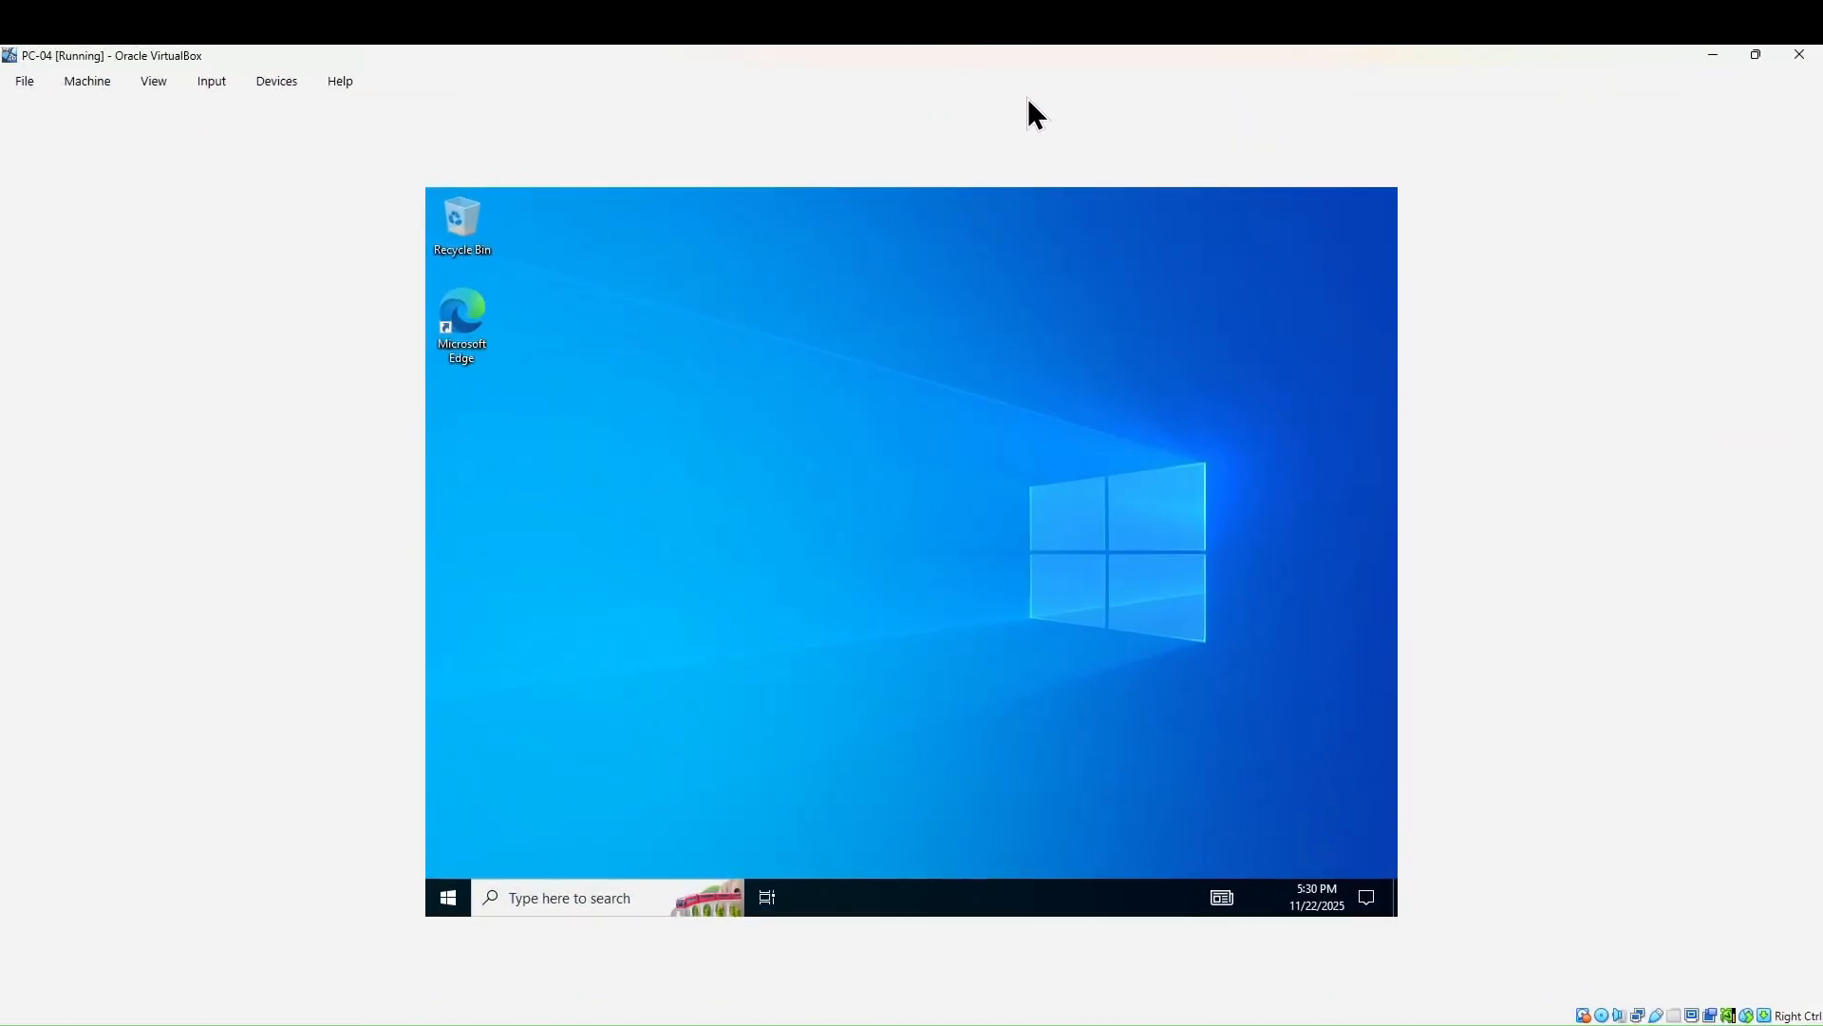
- Restore and shrink the VM window by its edges, fit it to the guest display, then maximize
{"action": "left_click", "coordinate": [1743, 54]}
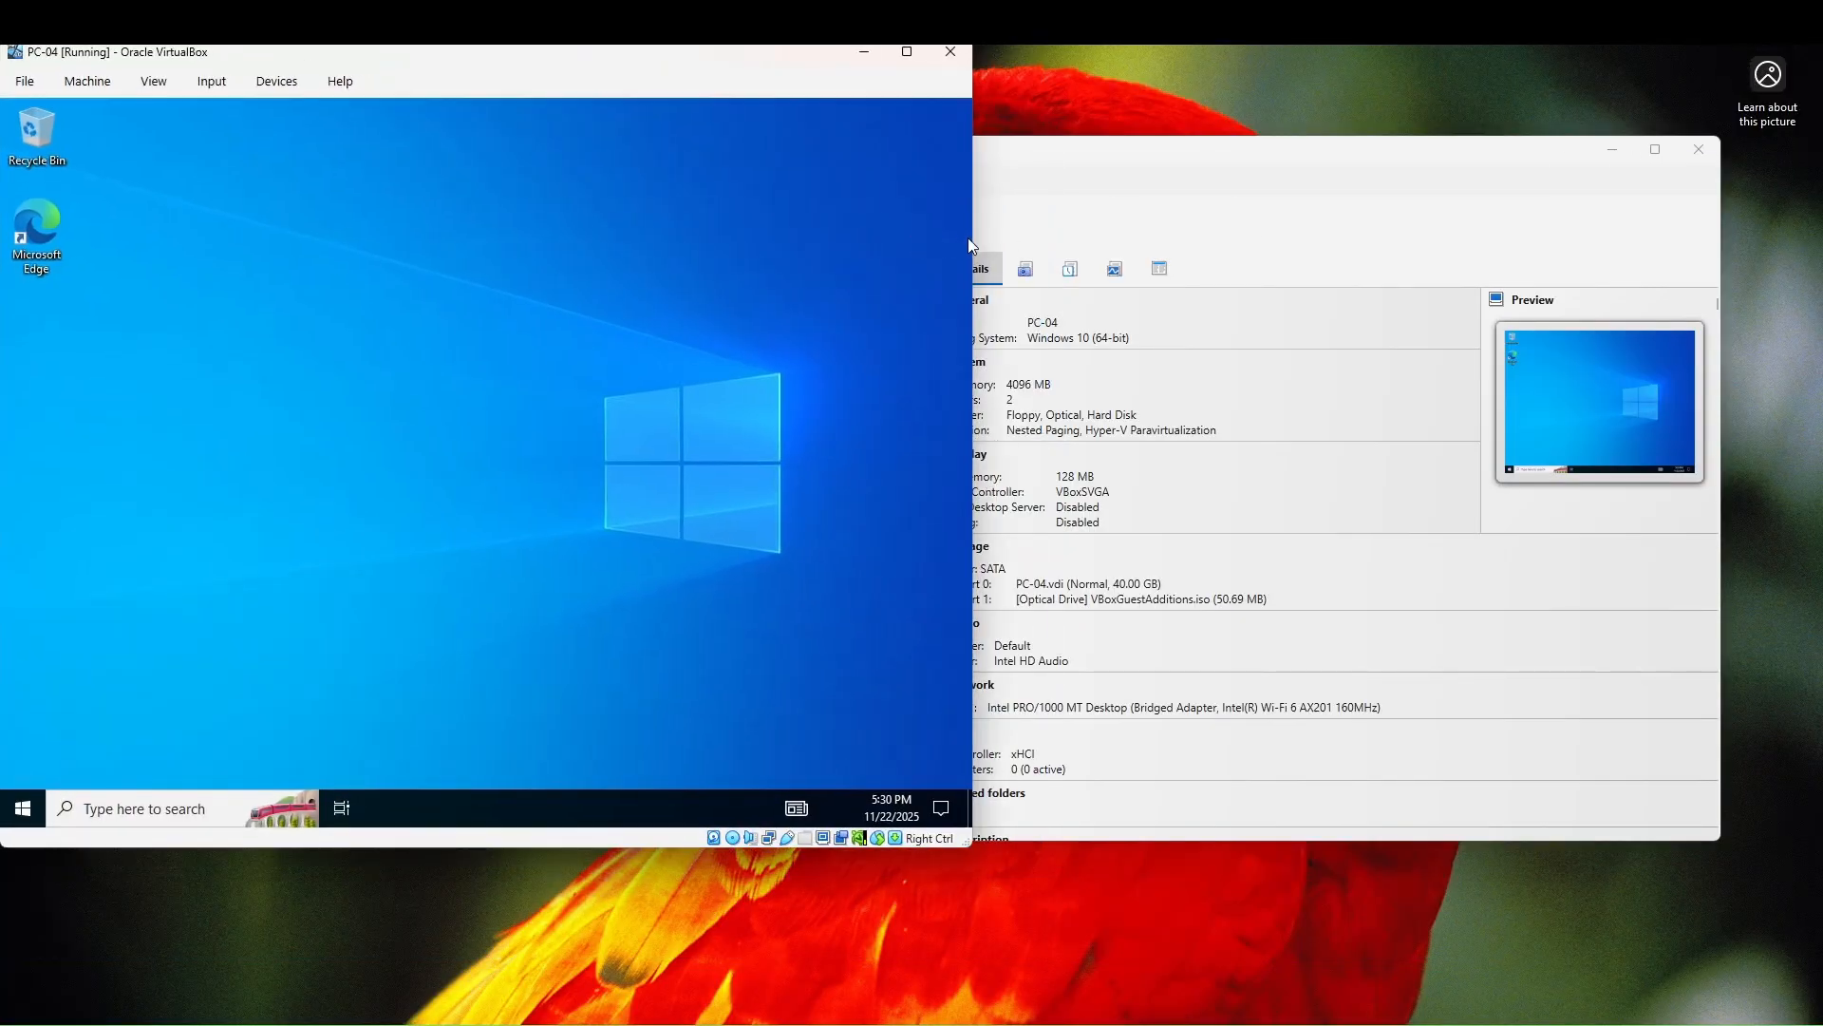
{"action": "left_click_drag", "start_coordinate": [975, 237], "coordinate": [497, 266]}
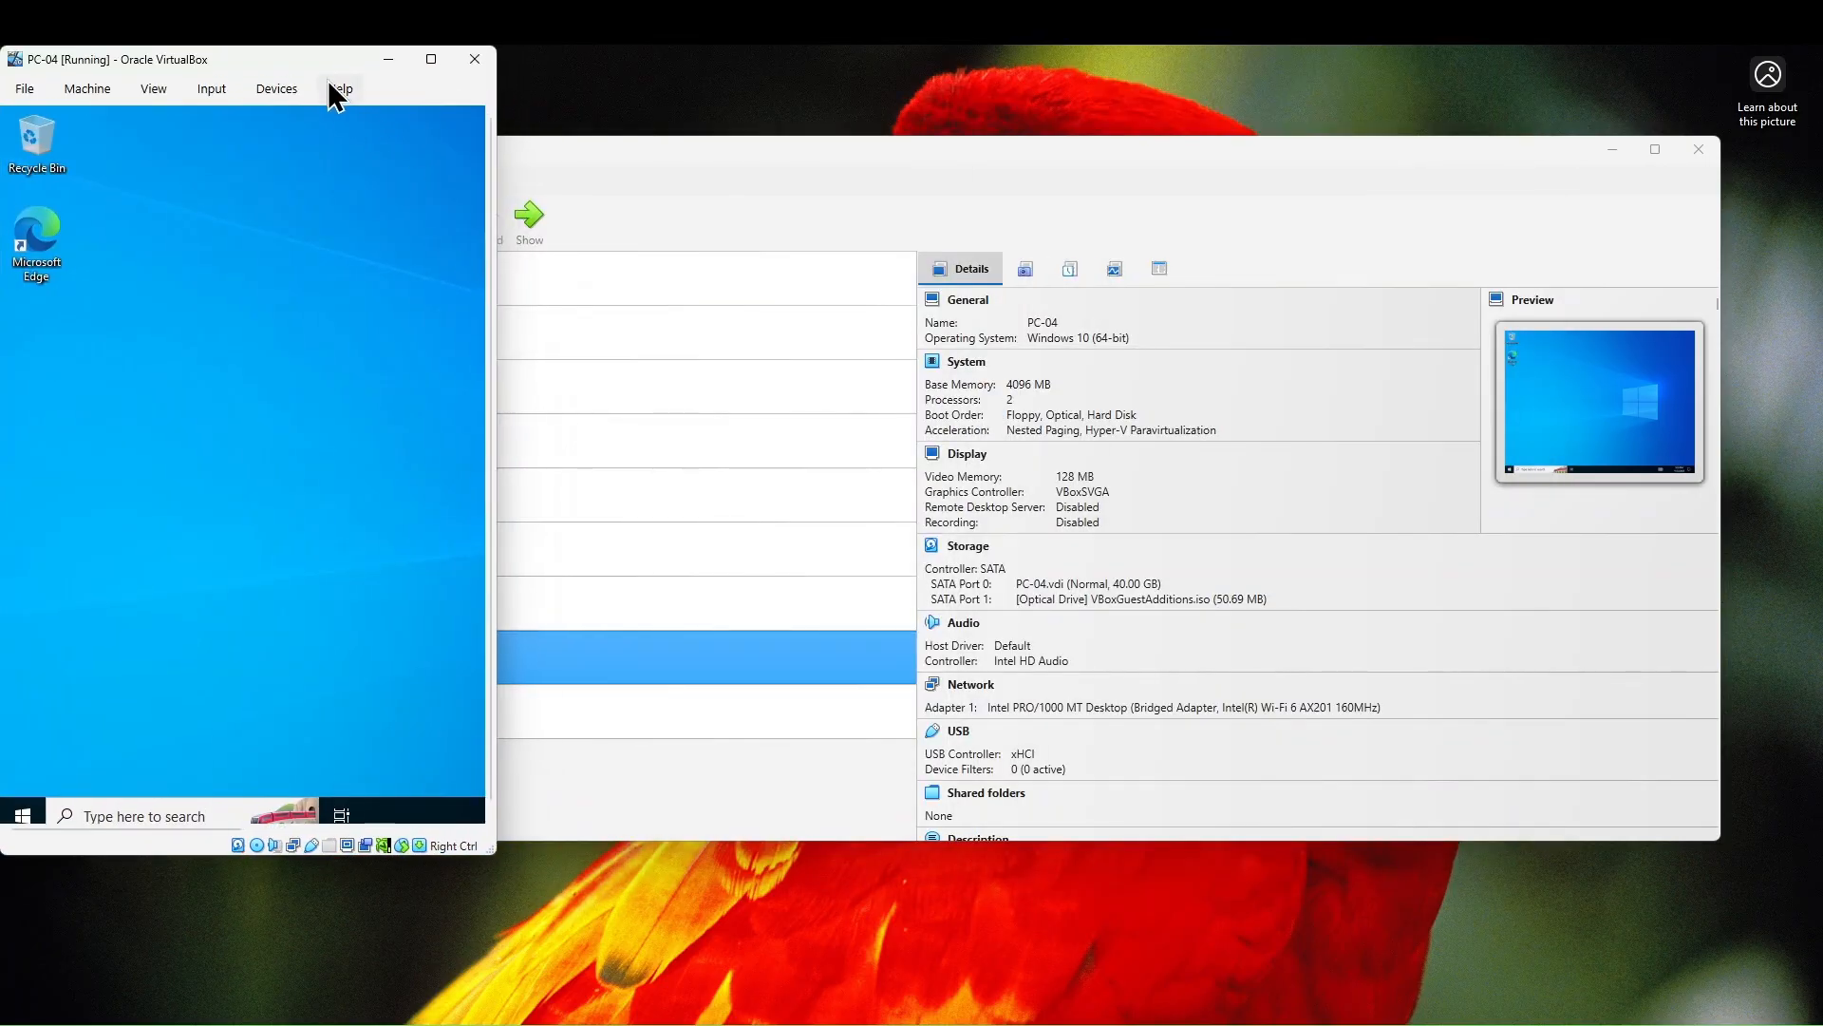
{"action": "left_click_drag", "start_coordinate": [319, 47], "coordinate": [346, 185]}
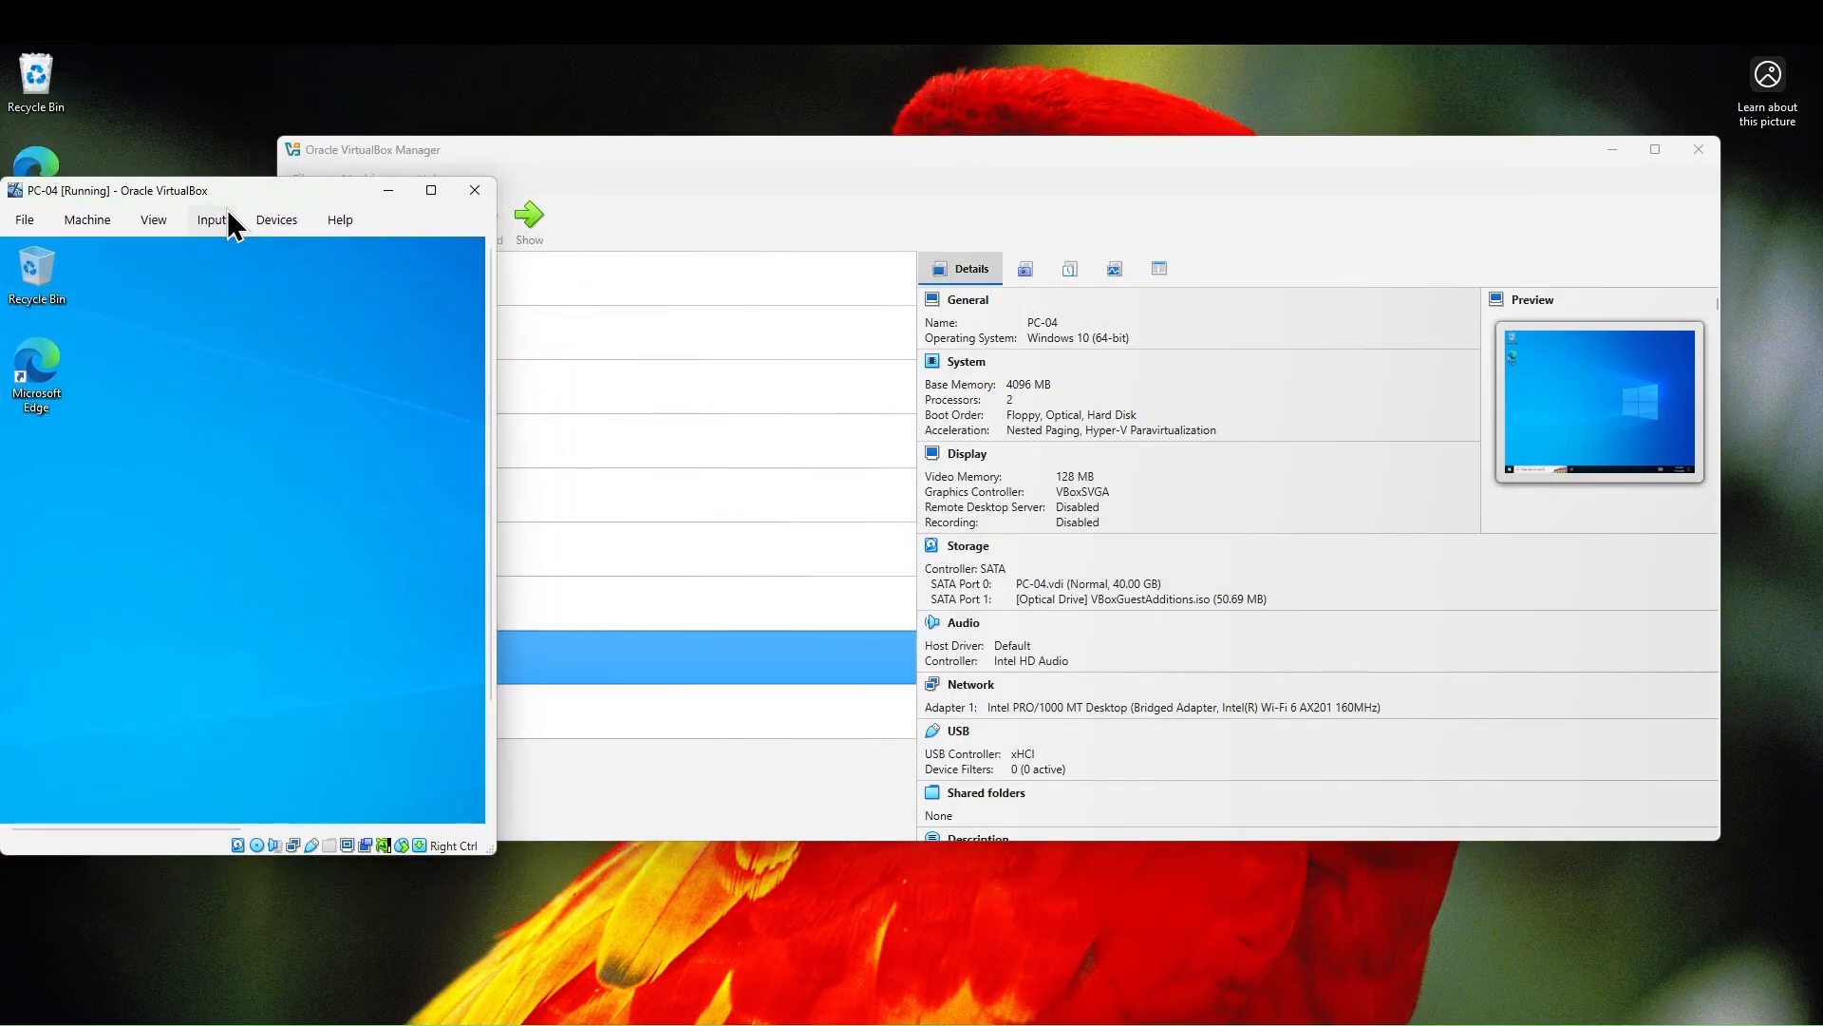
{"action": "left_click", "coordinate": [155, 223]}
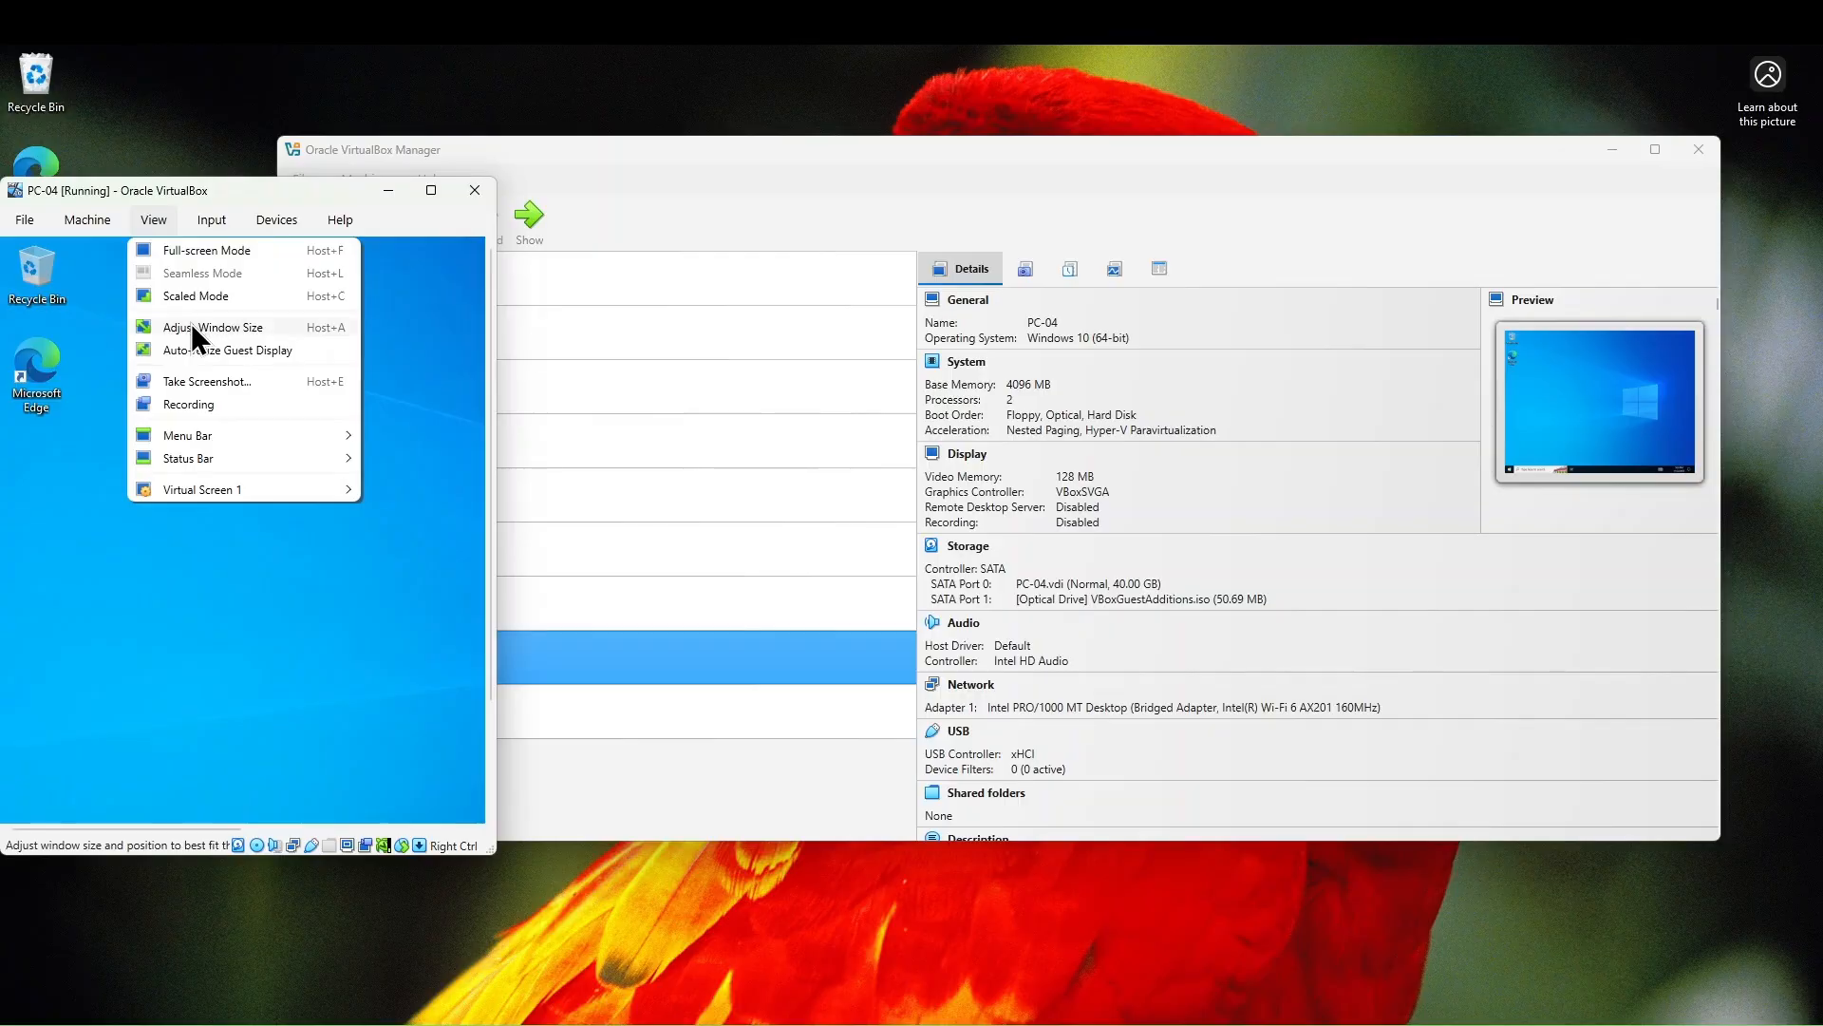
{"action": "left_click", "coordinate": [191, 324]}
{"action": "left_click", "coordinate": [151, 225]}
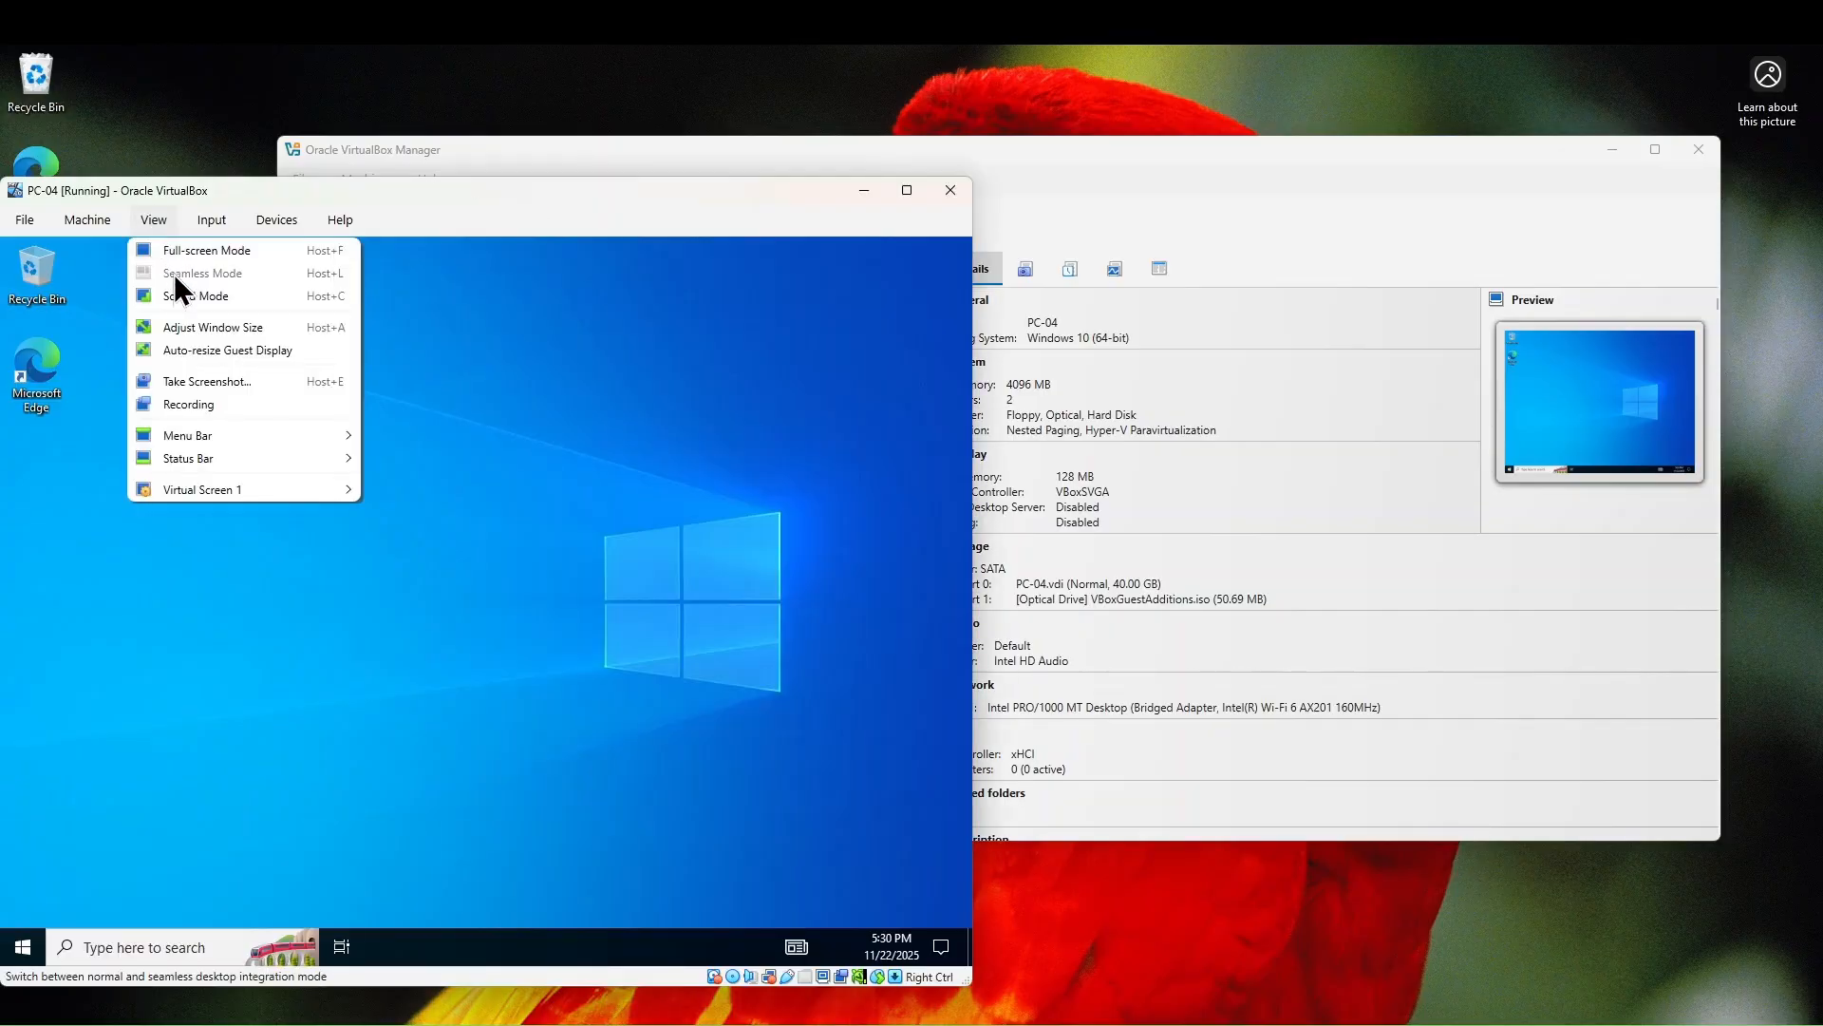
{"action": "left_click", "coordinate": [176, 329]}
{"action": "left_click", "coordinate": [145, 225]}
{"action": "left_click", "coordinate": [156, 323]}
{"action": "left_click", "coordinate": [152, 224]}
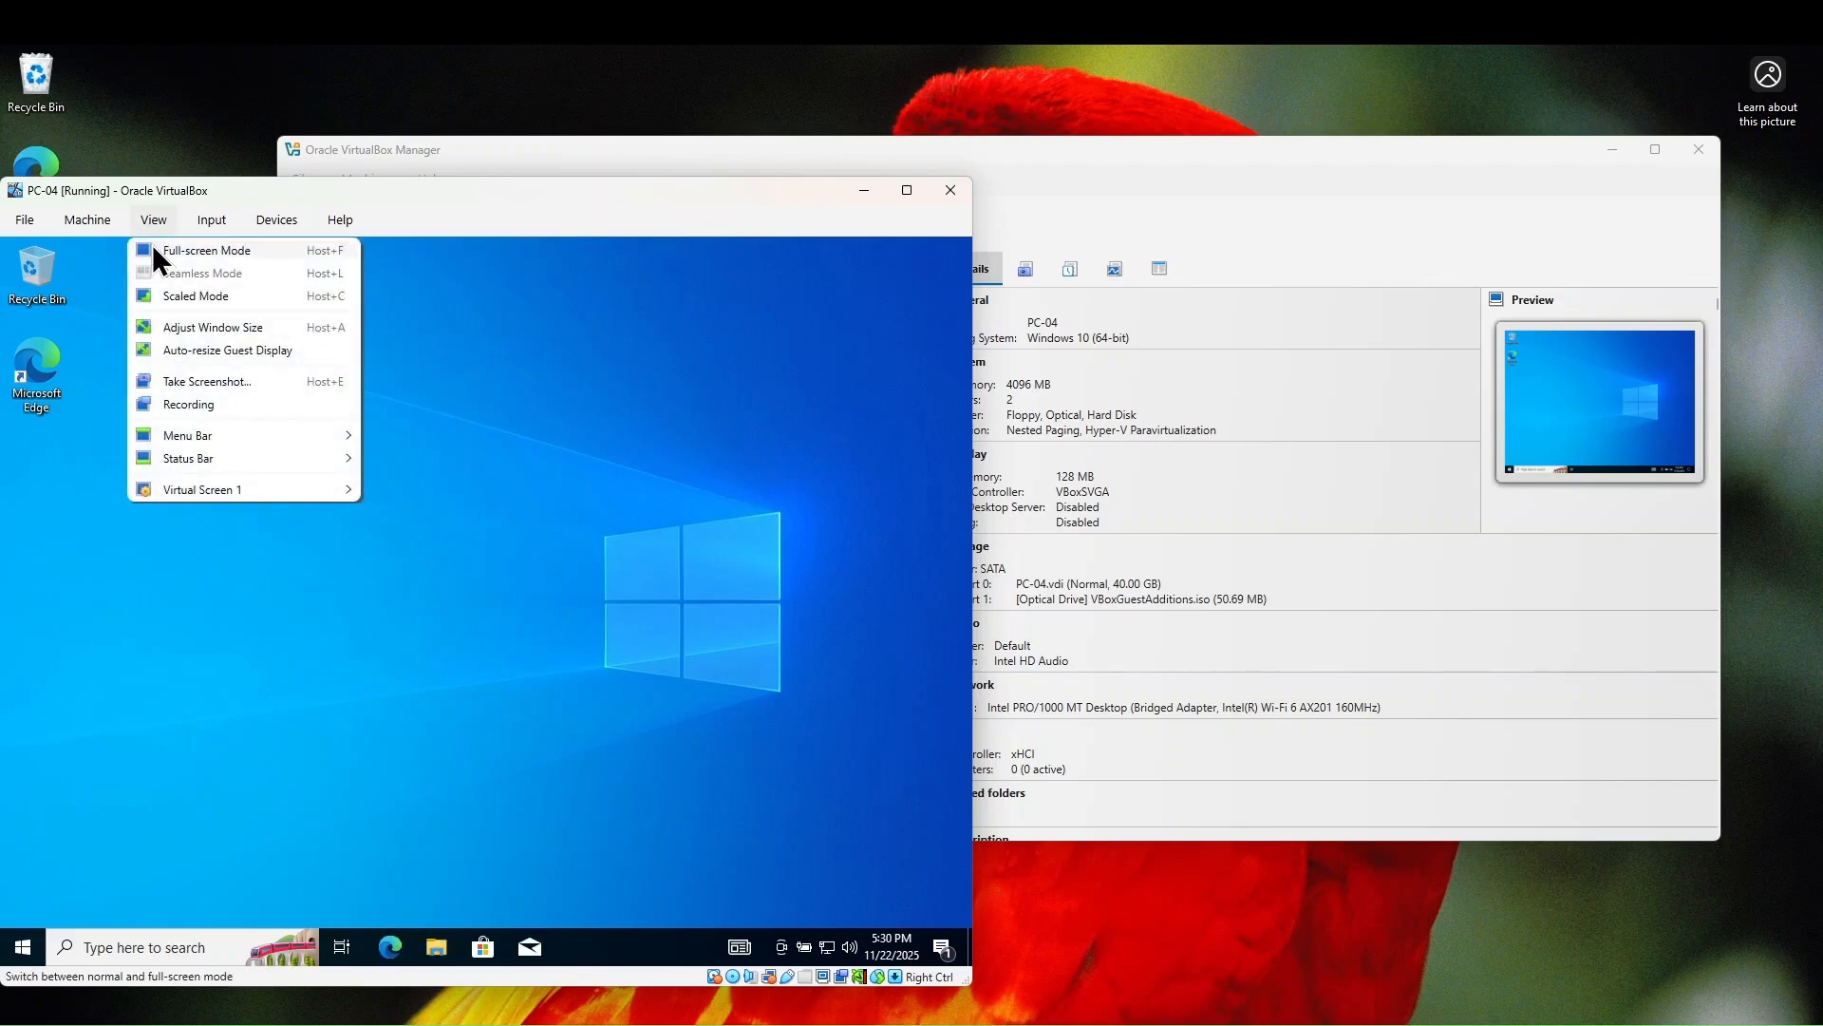
{"action": "left_click", "coordinate": [158, 327]}
{"action": "left_click", "coordinate": [890, 194]}
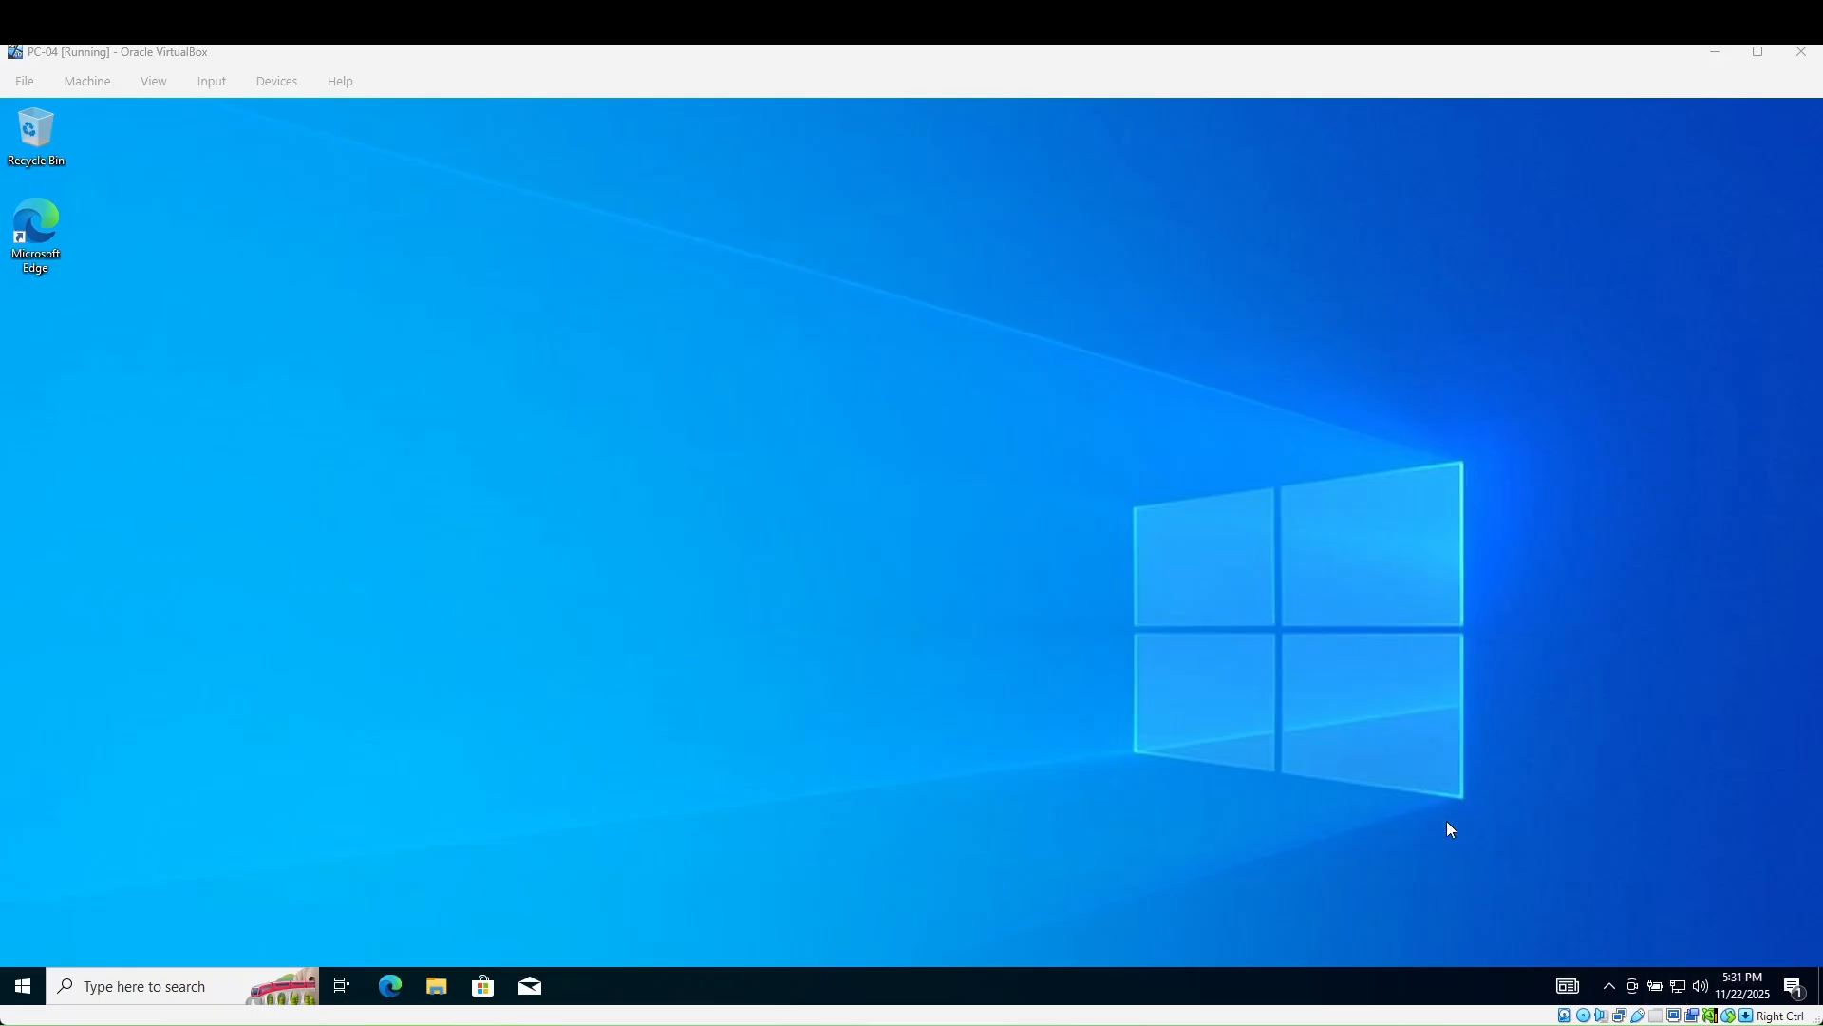
- Open the Ethernet connection's Properties through Network & Internet settings and the adapter list
{"action": "left_click", "coordinate": [1678, 988]}
{"action": "right_click", "coordinate": [1678, 988]}
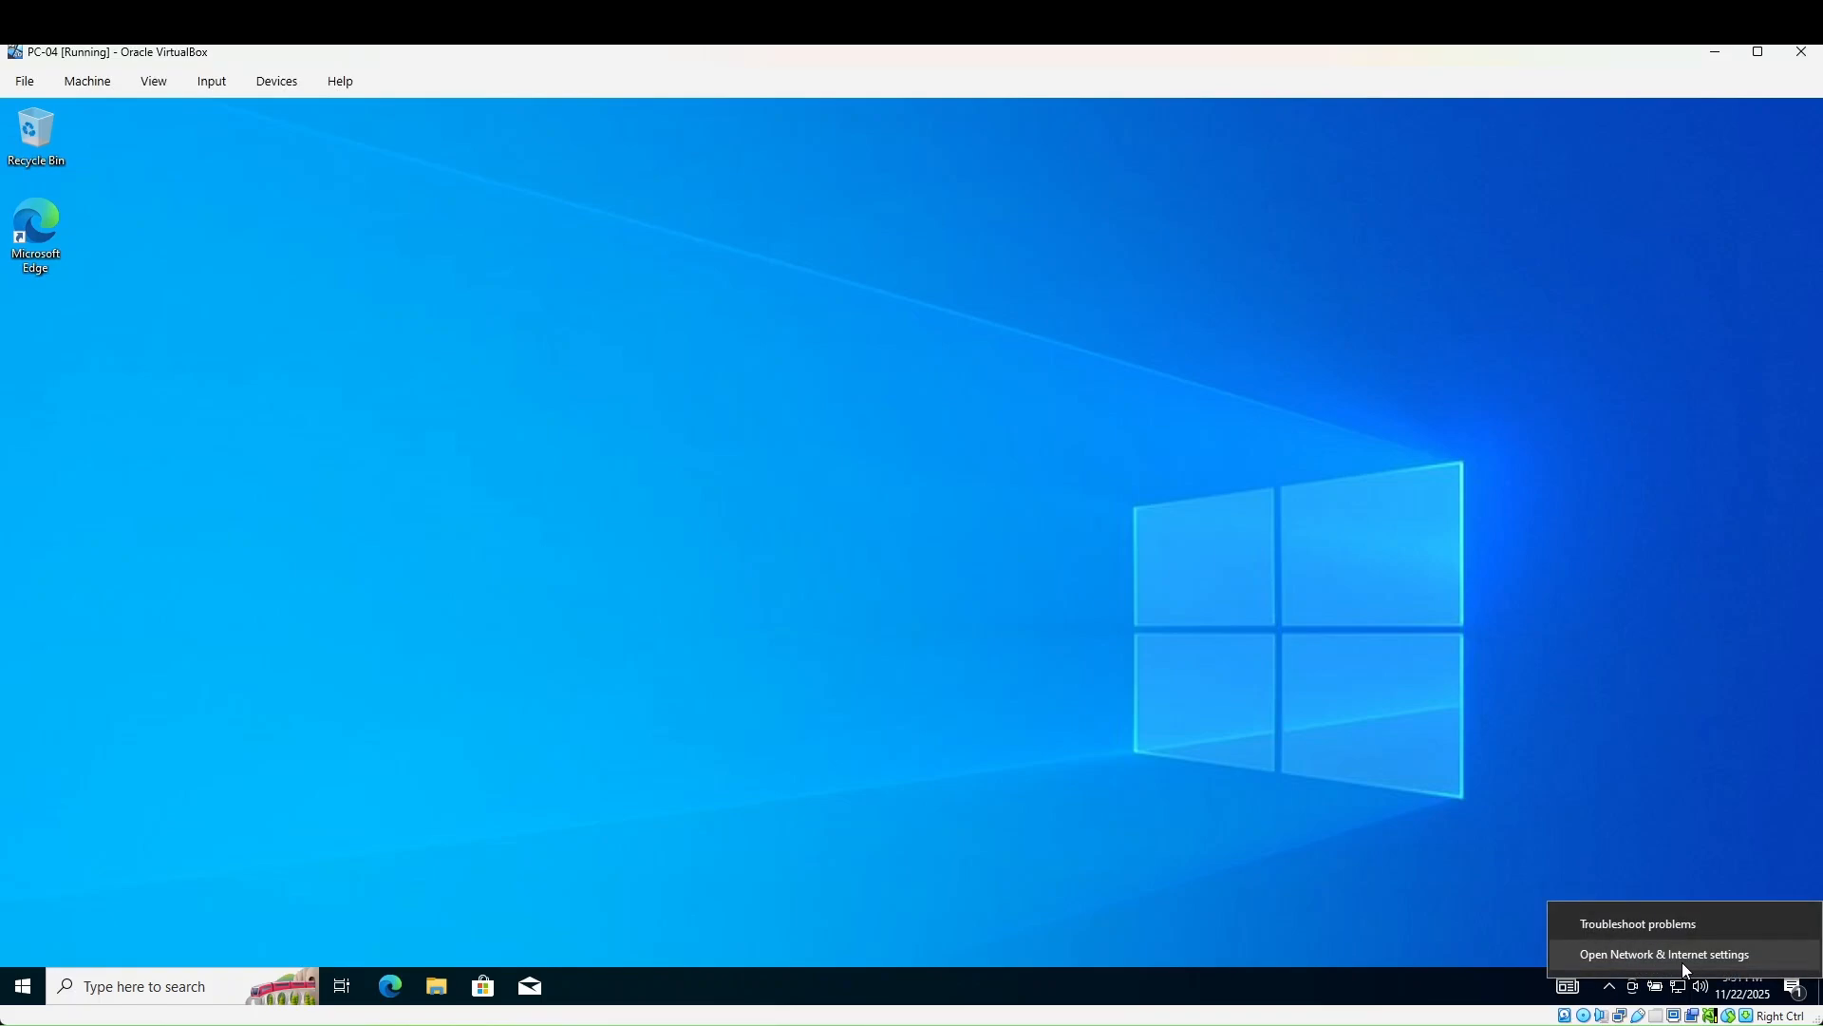
{"action": "left_click", "coordinate": [1683, 957]}
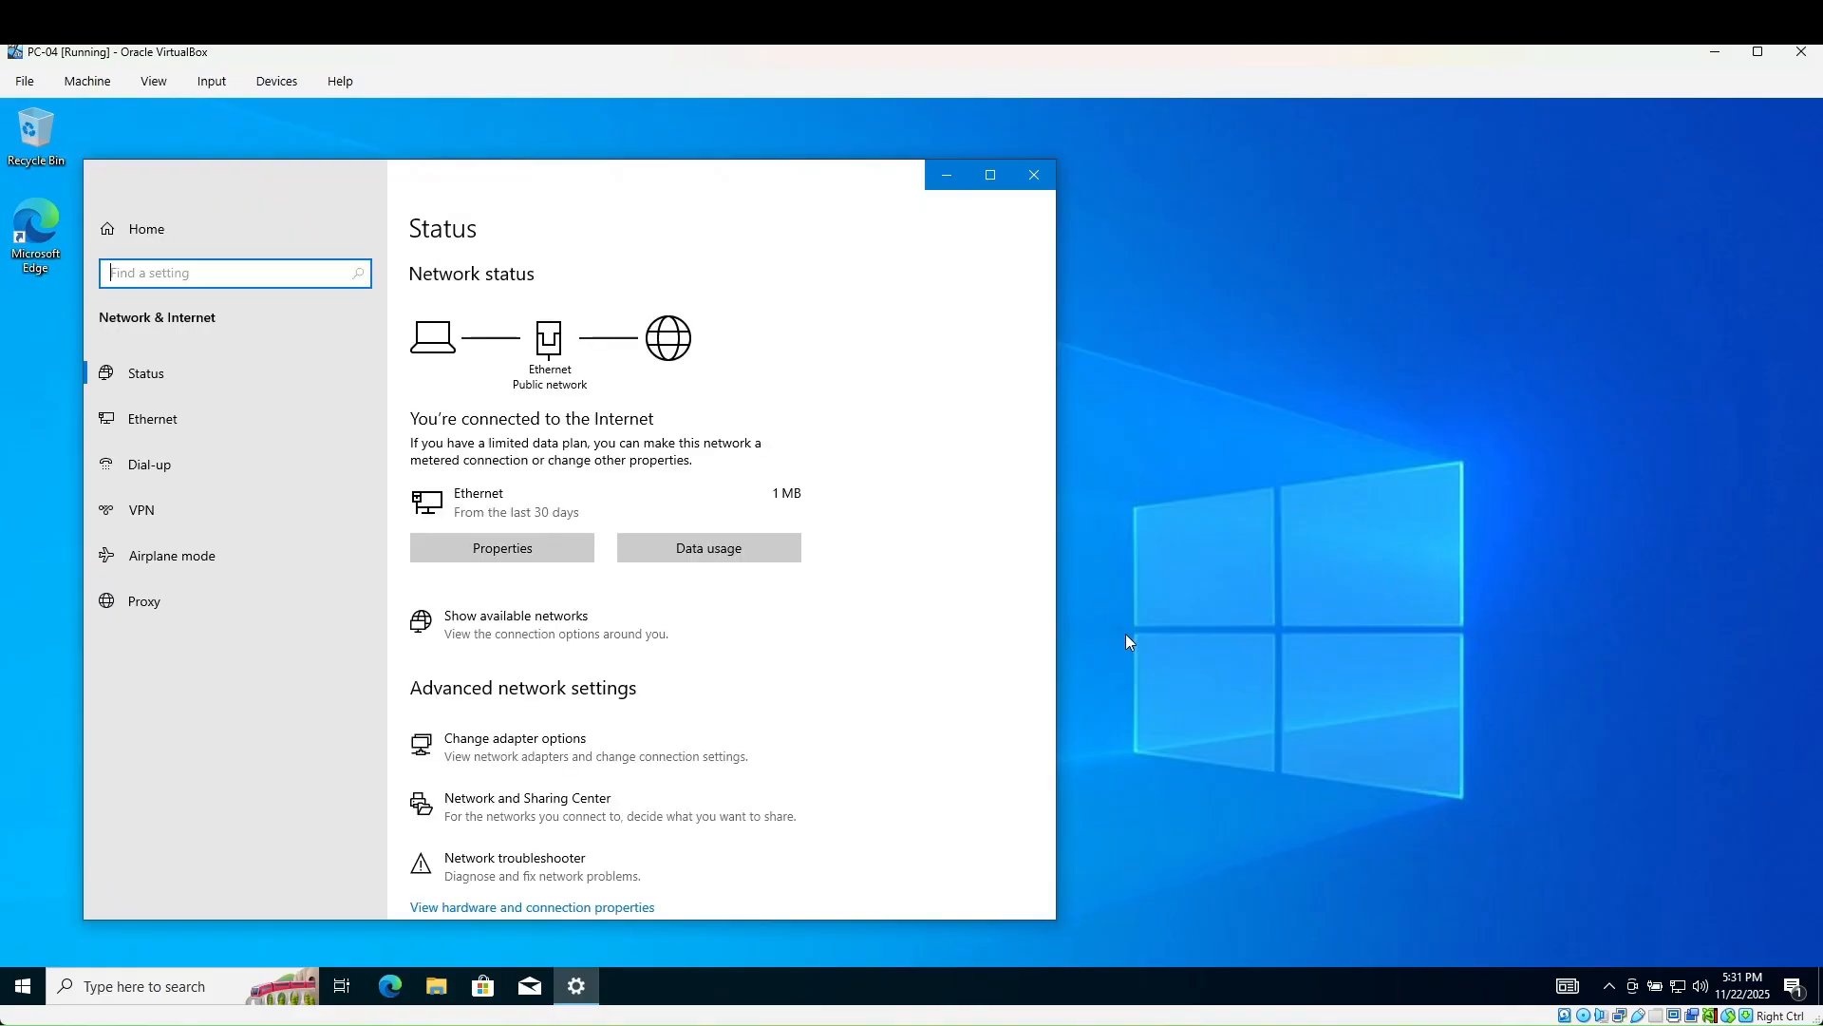
{"action": "left_click", "coordinate": [503, 758]}
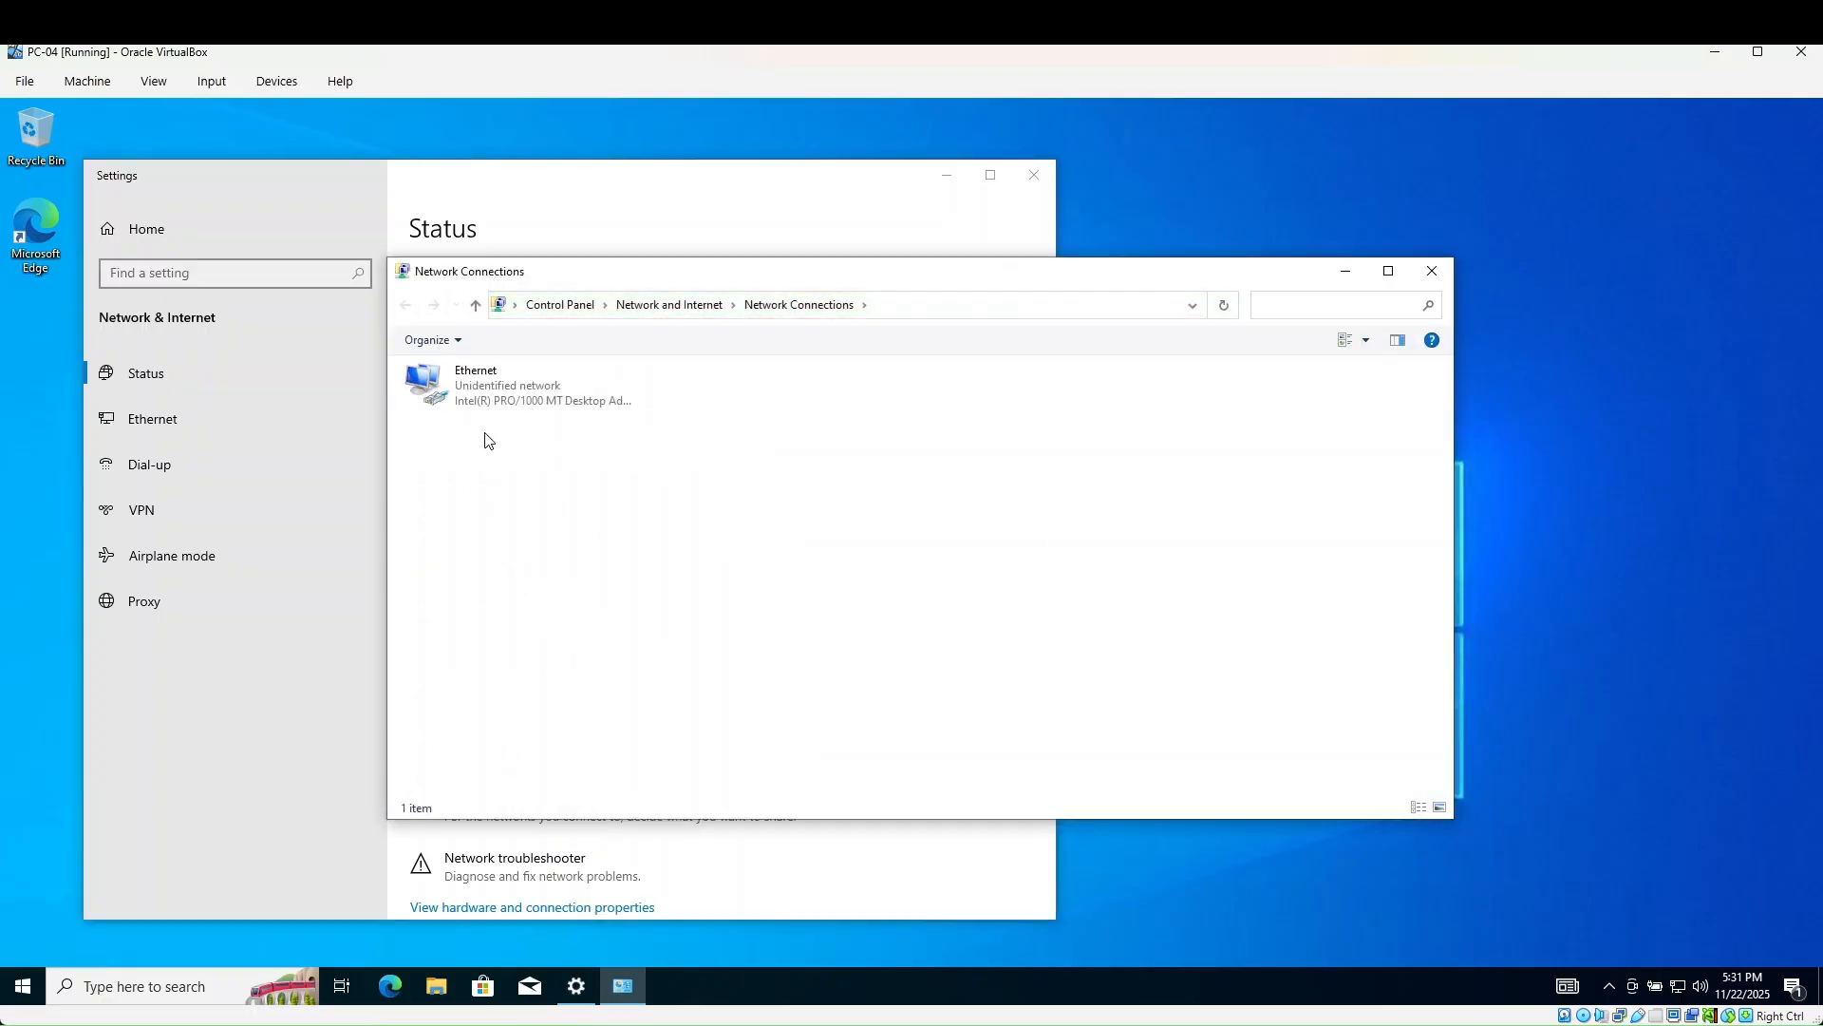
{"action": "left_click", "coordinate": [480, 401]}
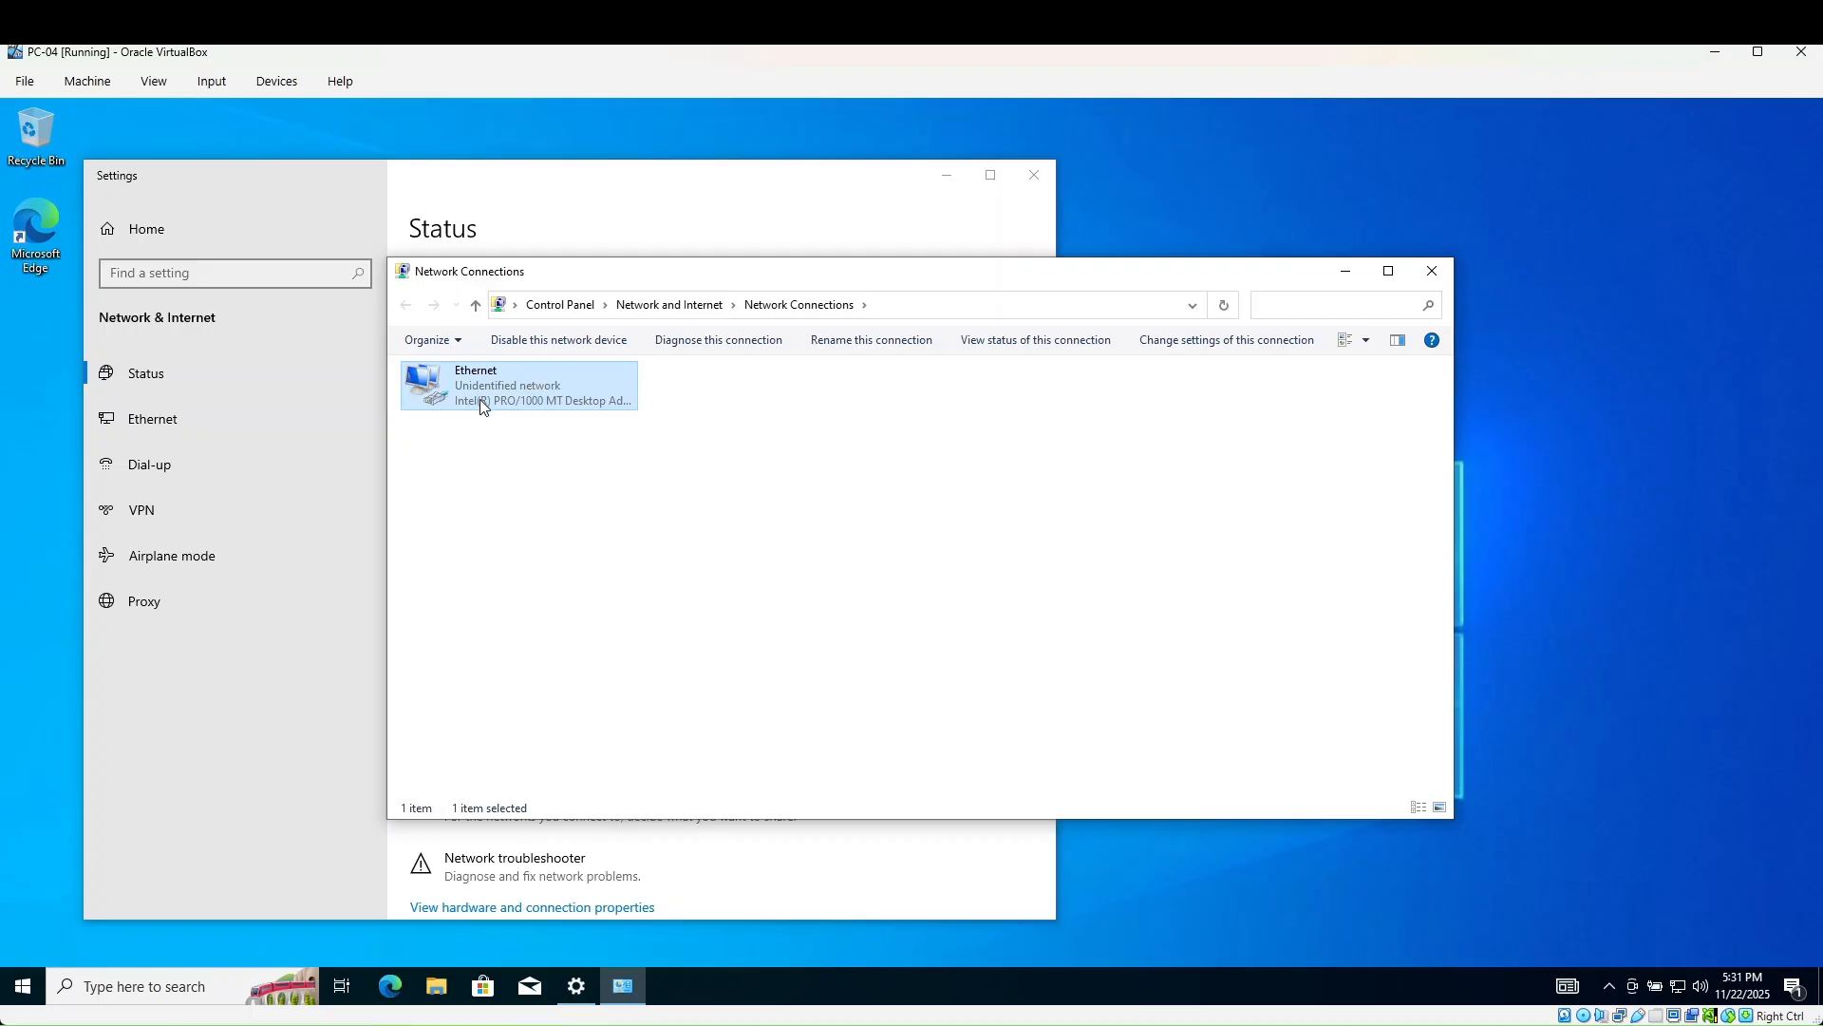
{"action": "right_click", "coordinate": [482, 403]}
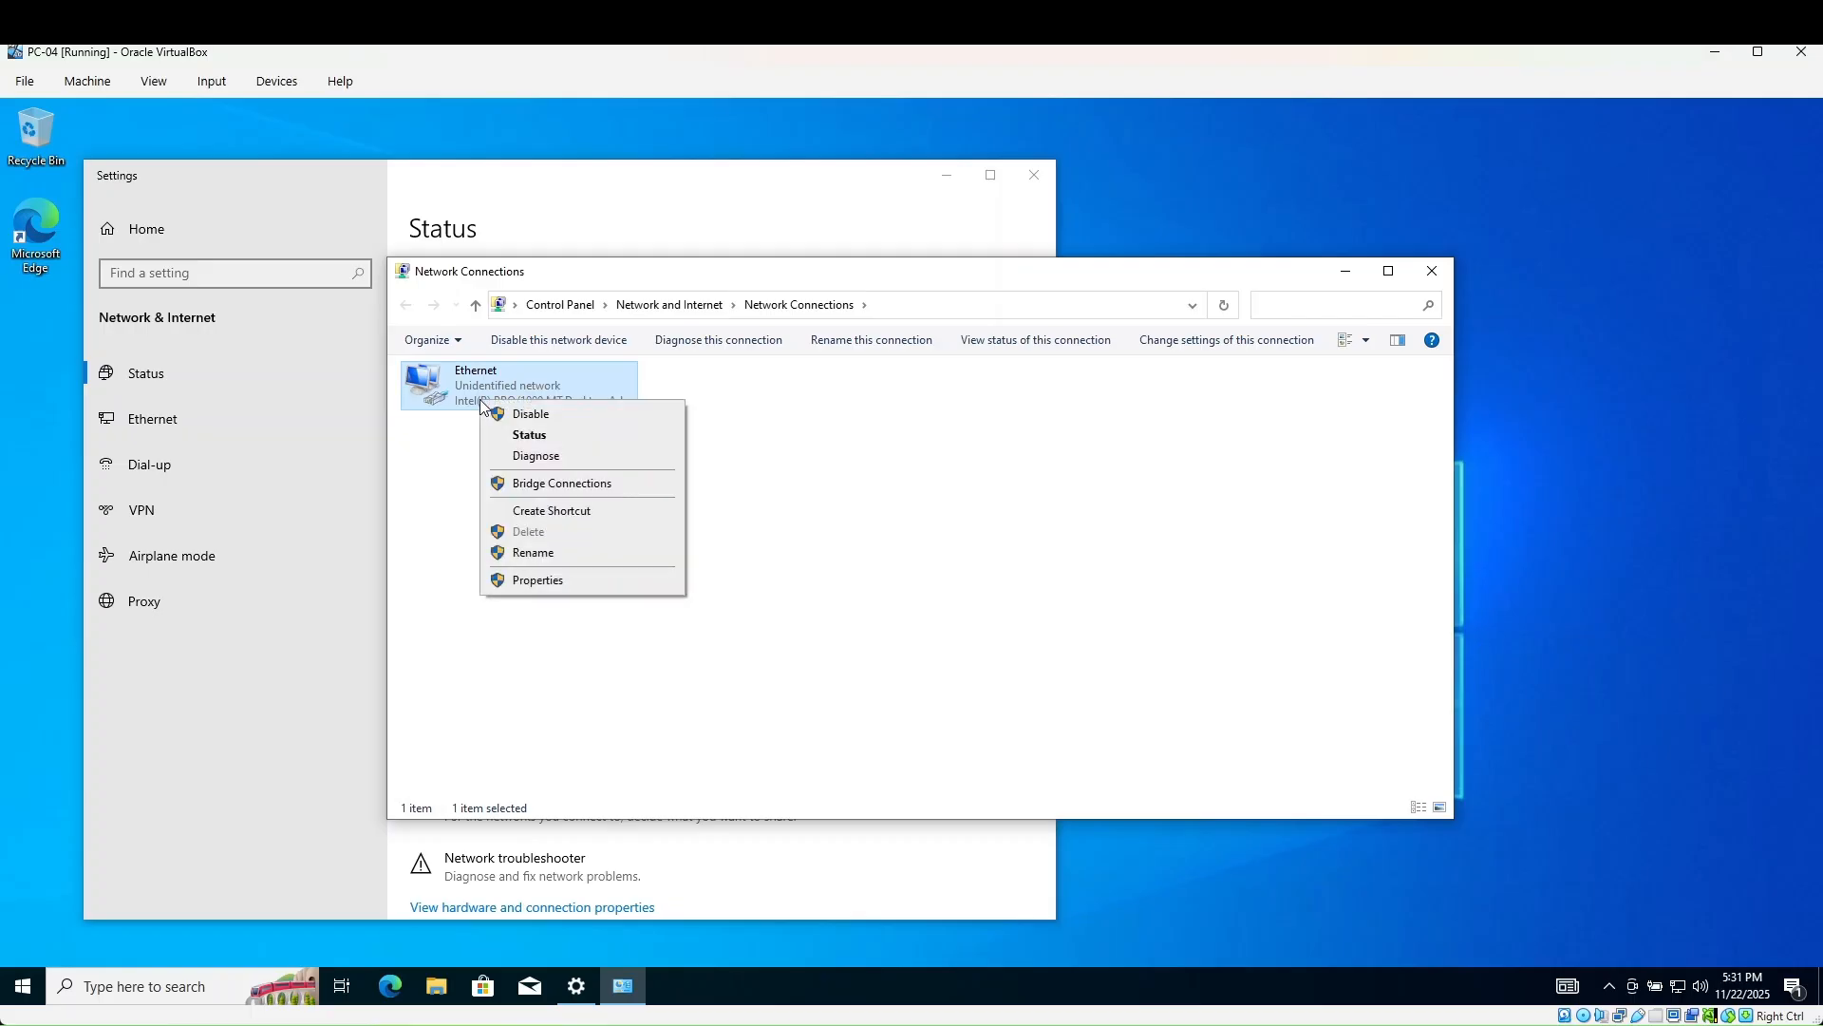
{"action": "left_click", "coordinate": [552, 582]}
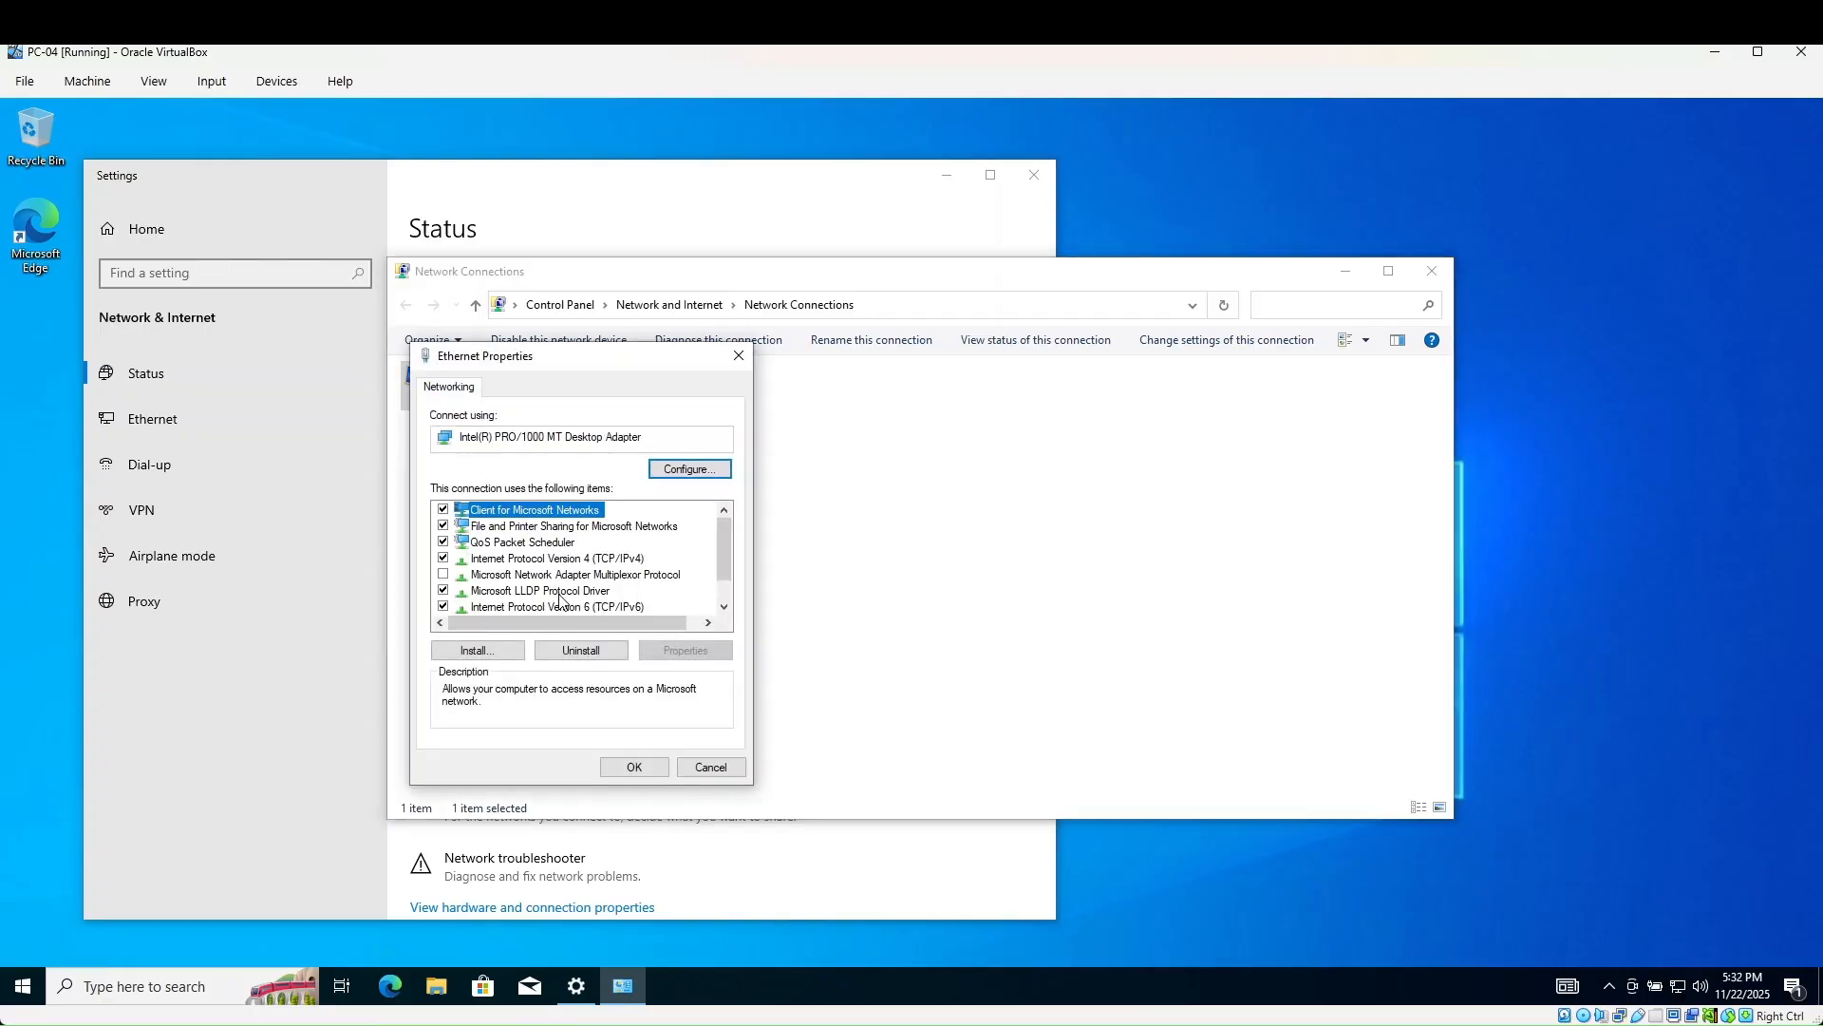
- Uncheck Internet Protocol Version 6 (TCP/IPv6) and select Internet Protocol Version 4 (TCP/IPv4)
{"action": "left_click_drag", "start_coordinate": [721, 566], "coordinate": [721, 569]}
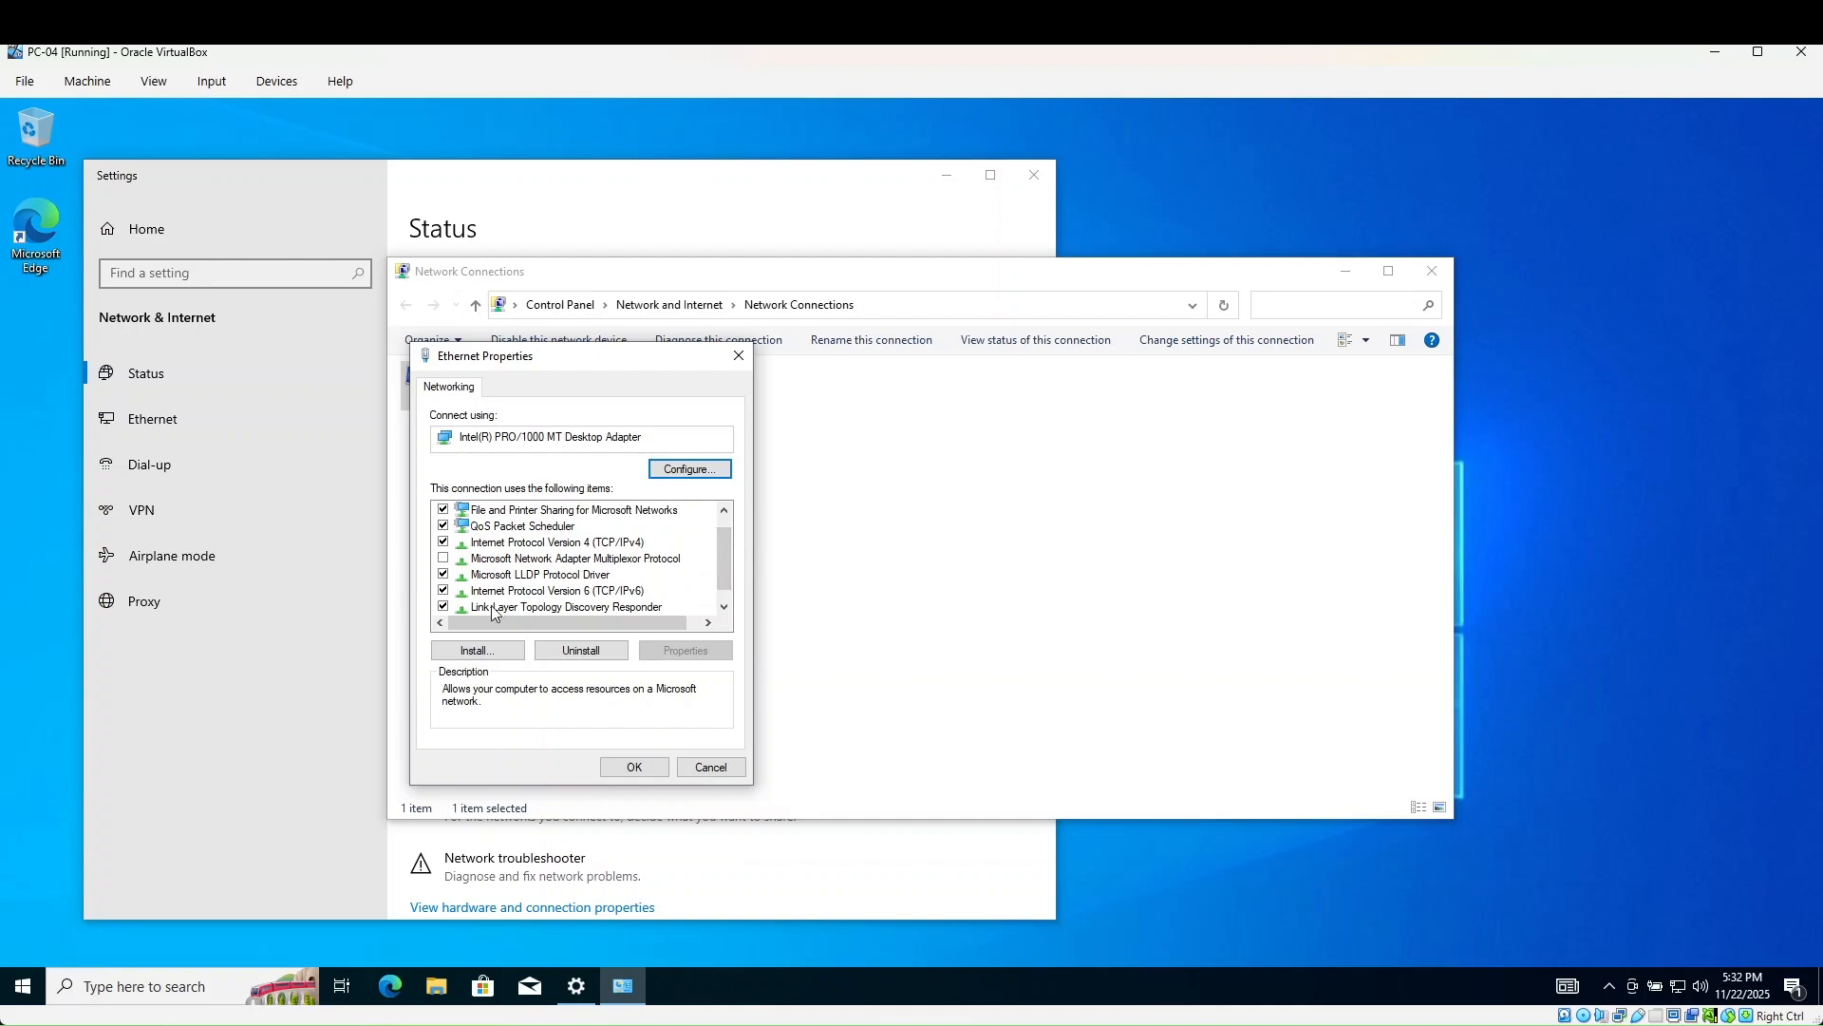
{"action": "left_click", "coordinate": [443, 592]}
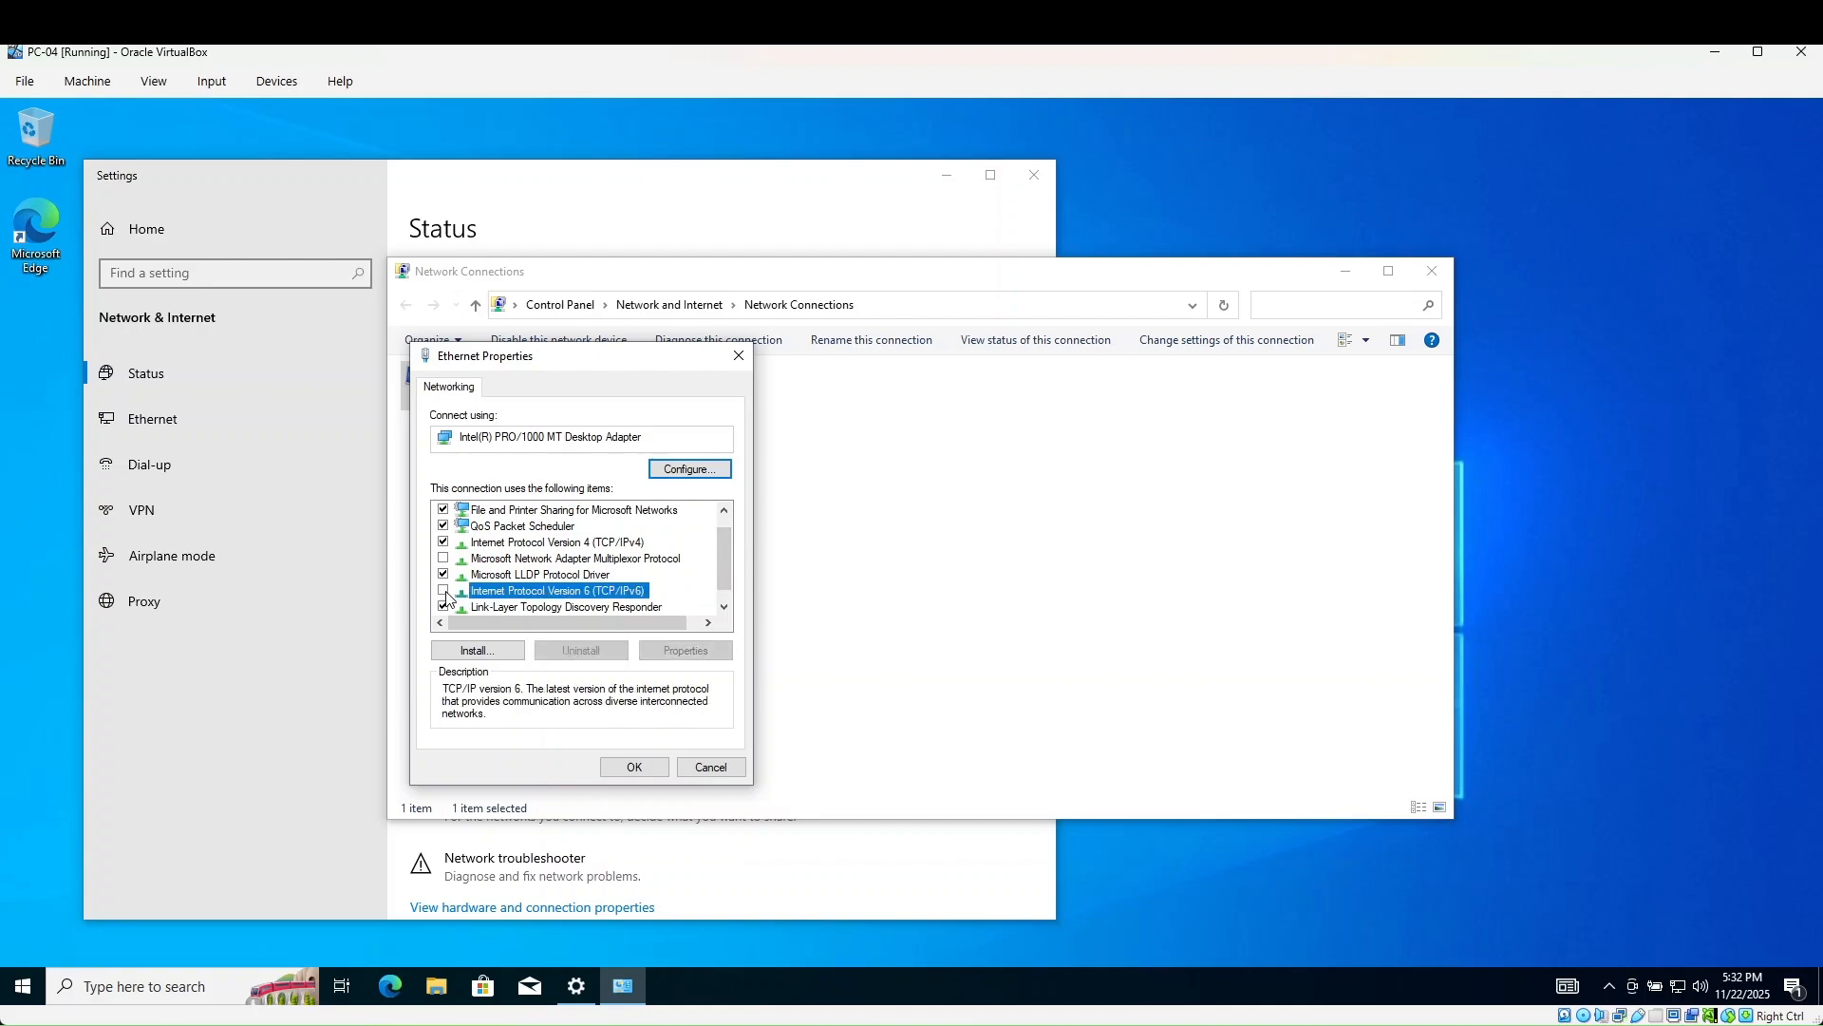
{"action": "left_click", "coordinate": [555, 543]}
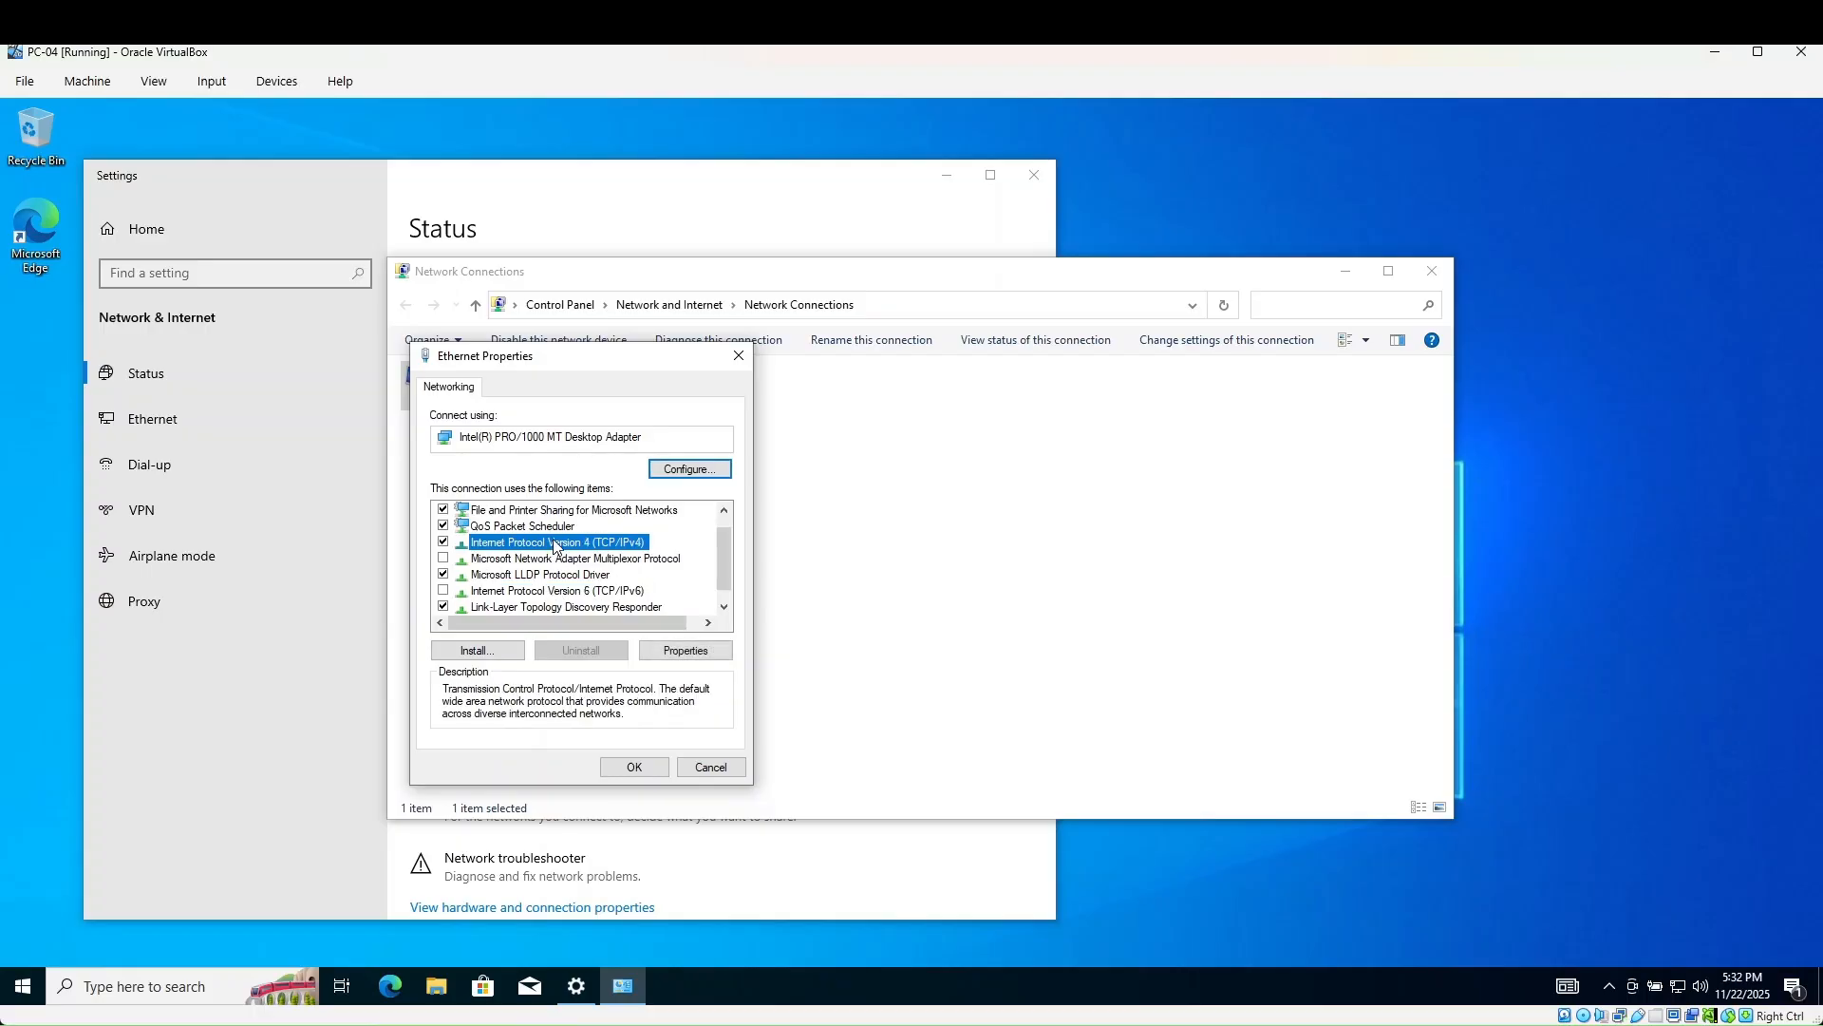
- Review the static IPv4 settings (10.0.2.10, gateway 10.0.2.15), then power off the PC-04 VM
{"action": "left_click", "coordinate": [674, 651]}
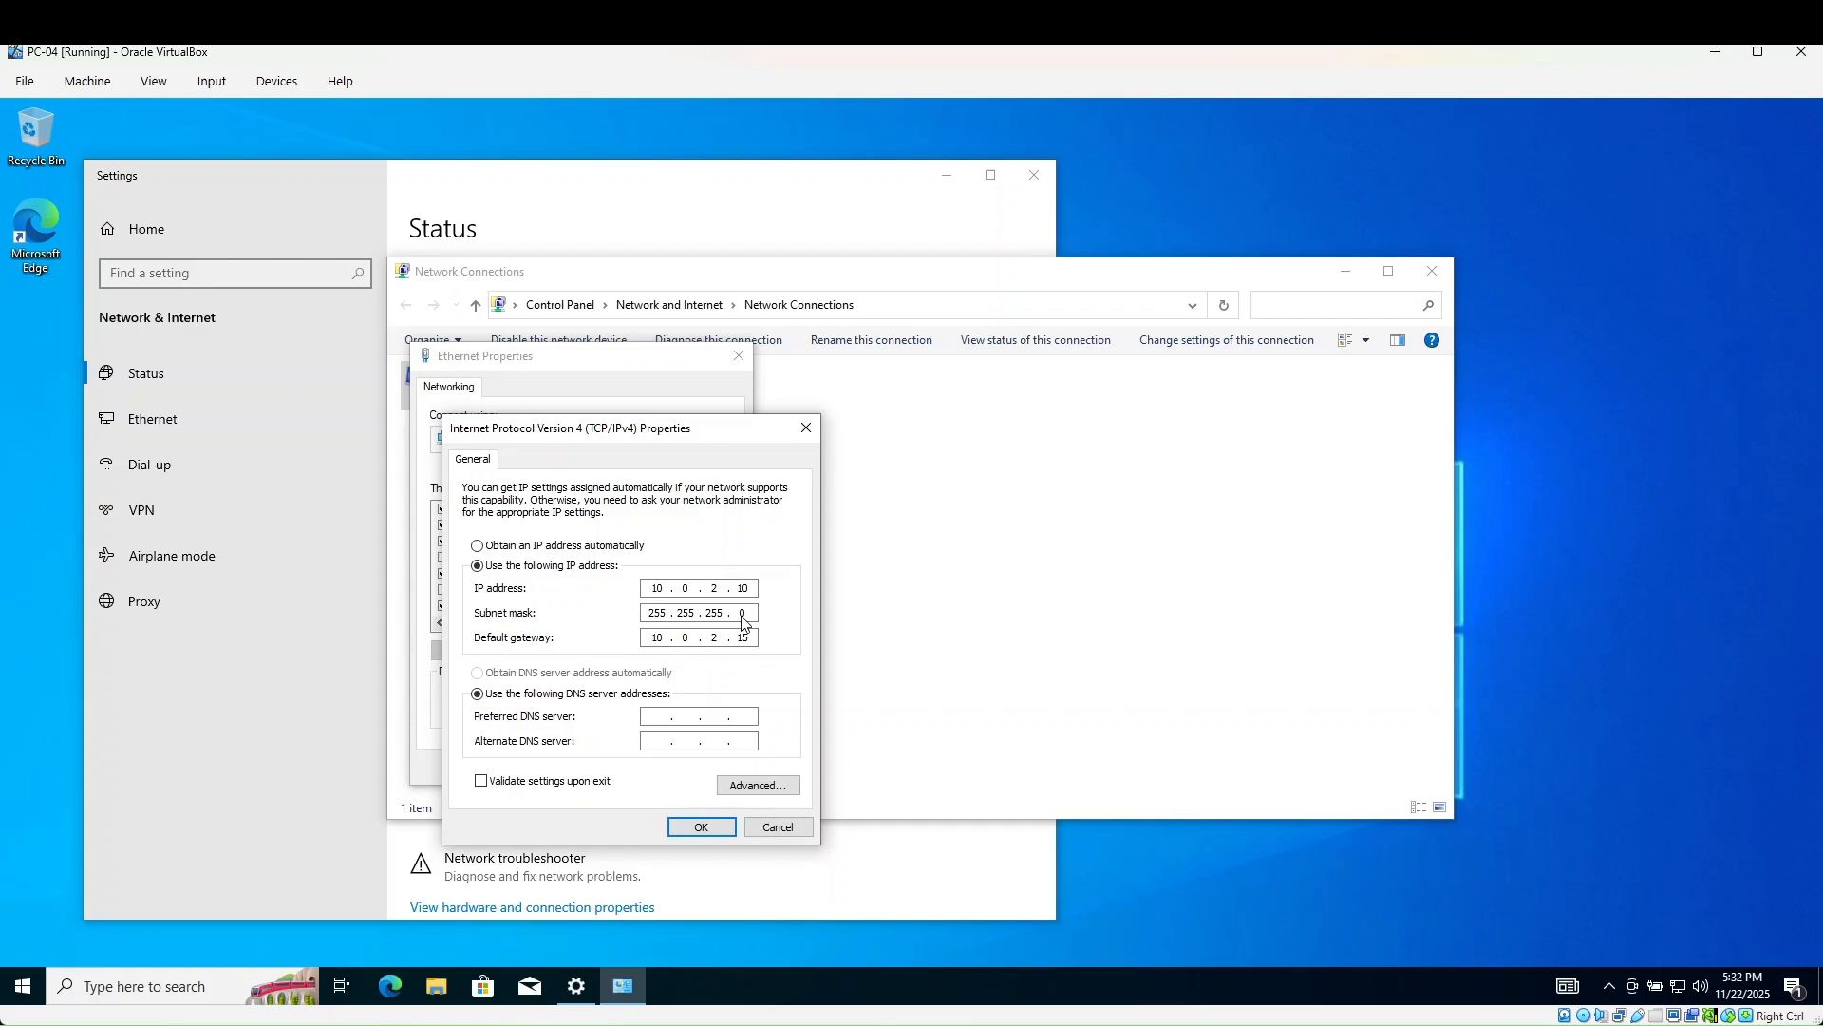
{"action": "left_click", "coordinate": [1802, 51]}
{"action": "left_click", "coordinate": [832, 596]}
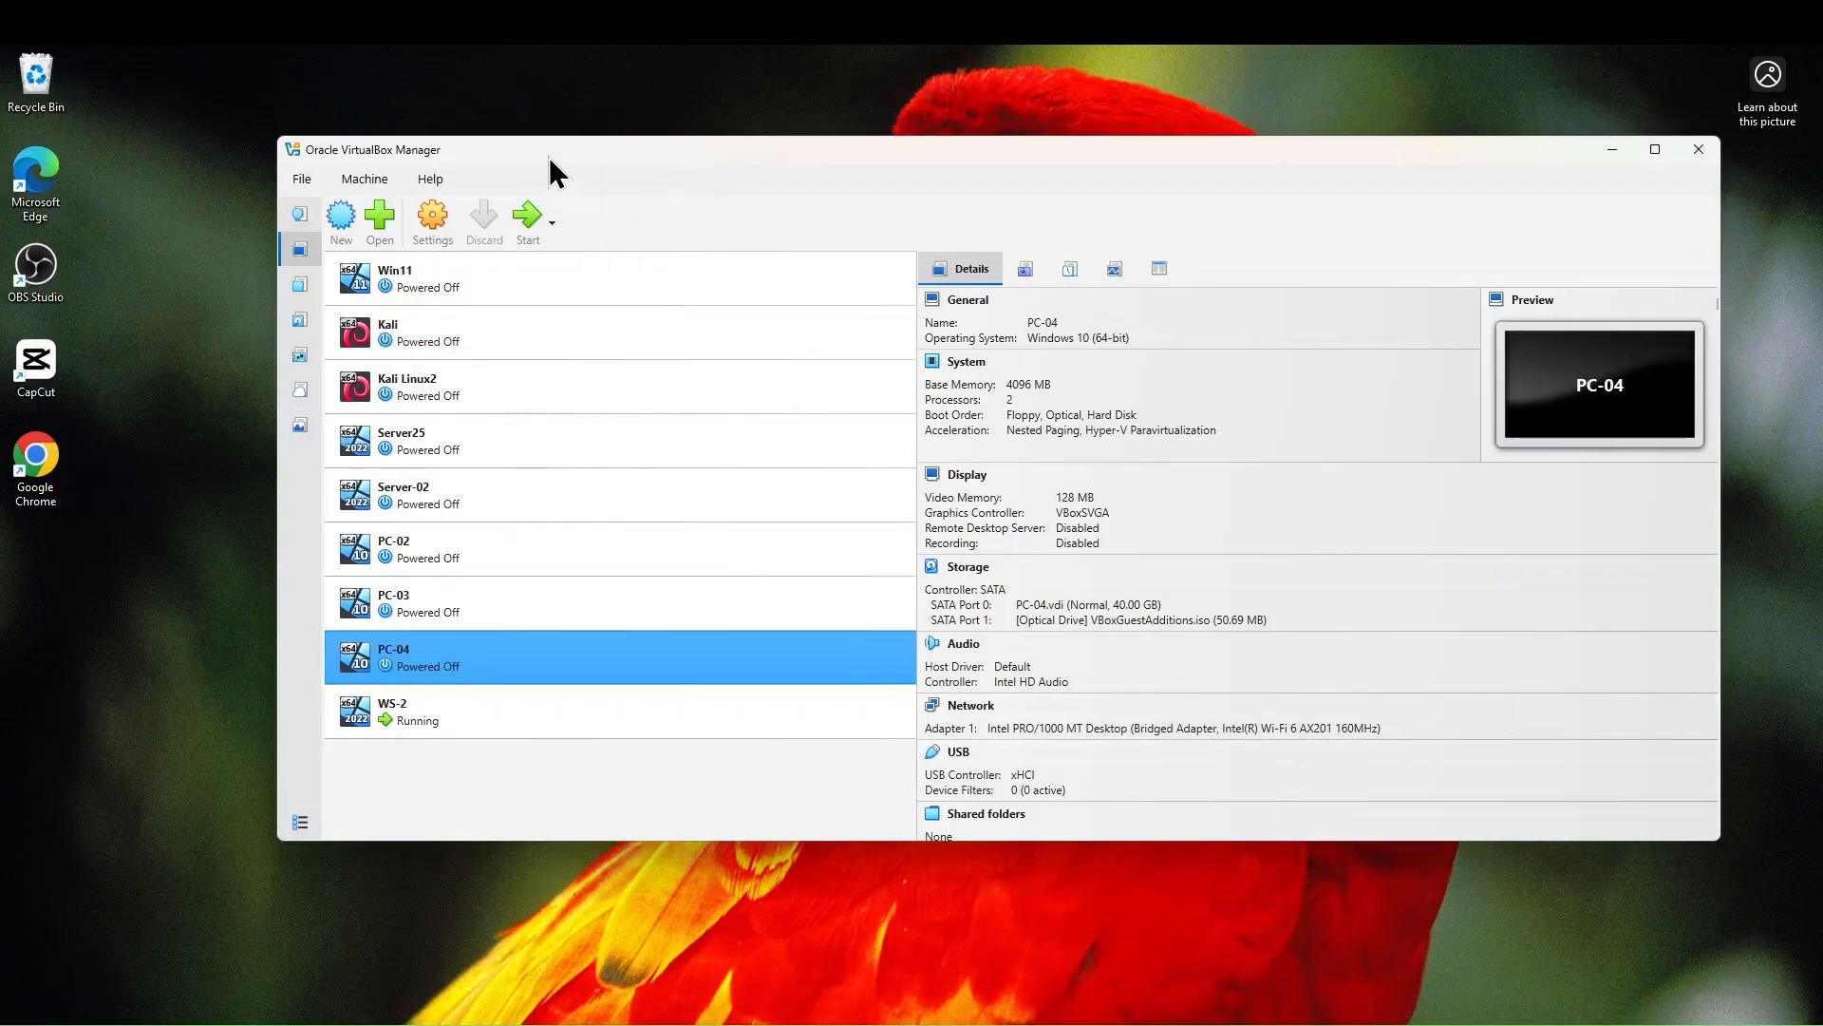
- Leave PC-04's network adapter attached to Bridged Adapter, save the settings, and start PC-04
{"action": "left_click_drag", "start_coordinate": [538, 148], "coordinate": [226, 99]}
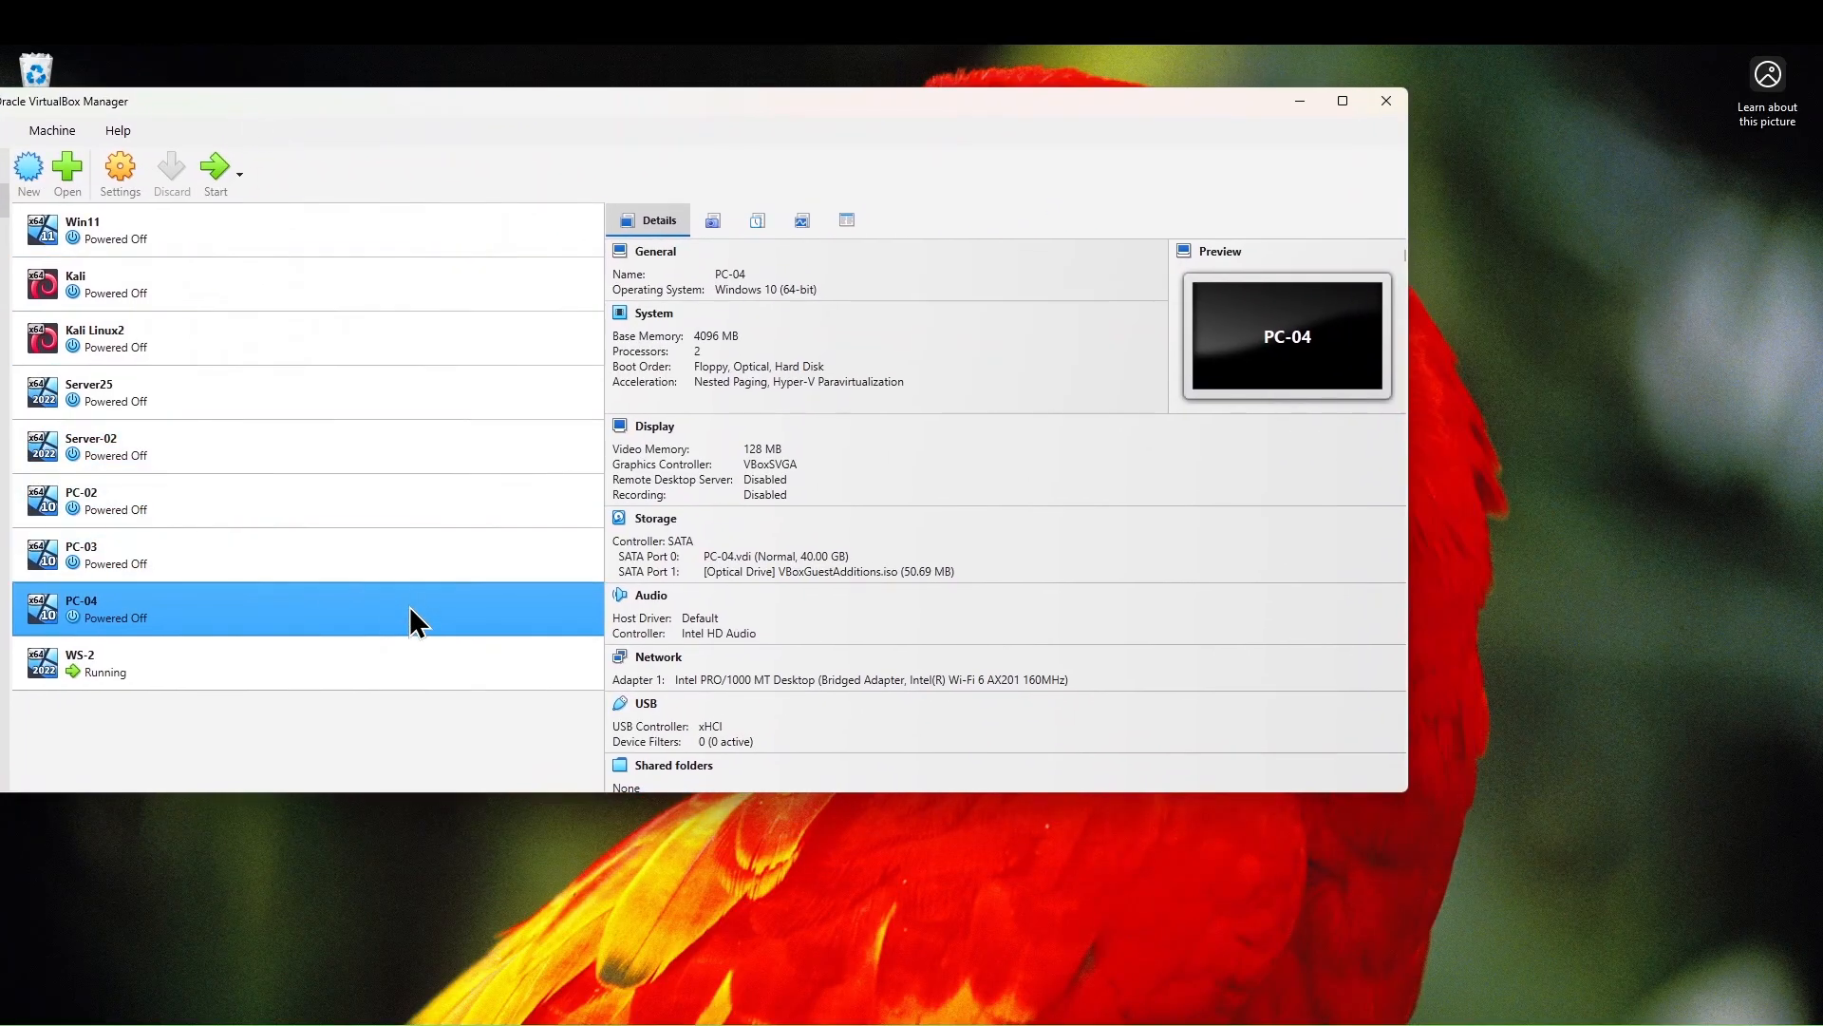
{"action": "left_click", "coordinate": [123, 180]}
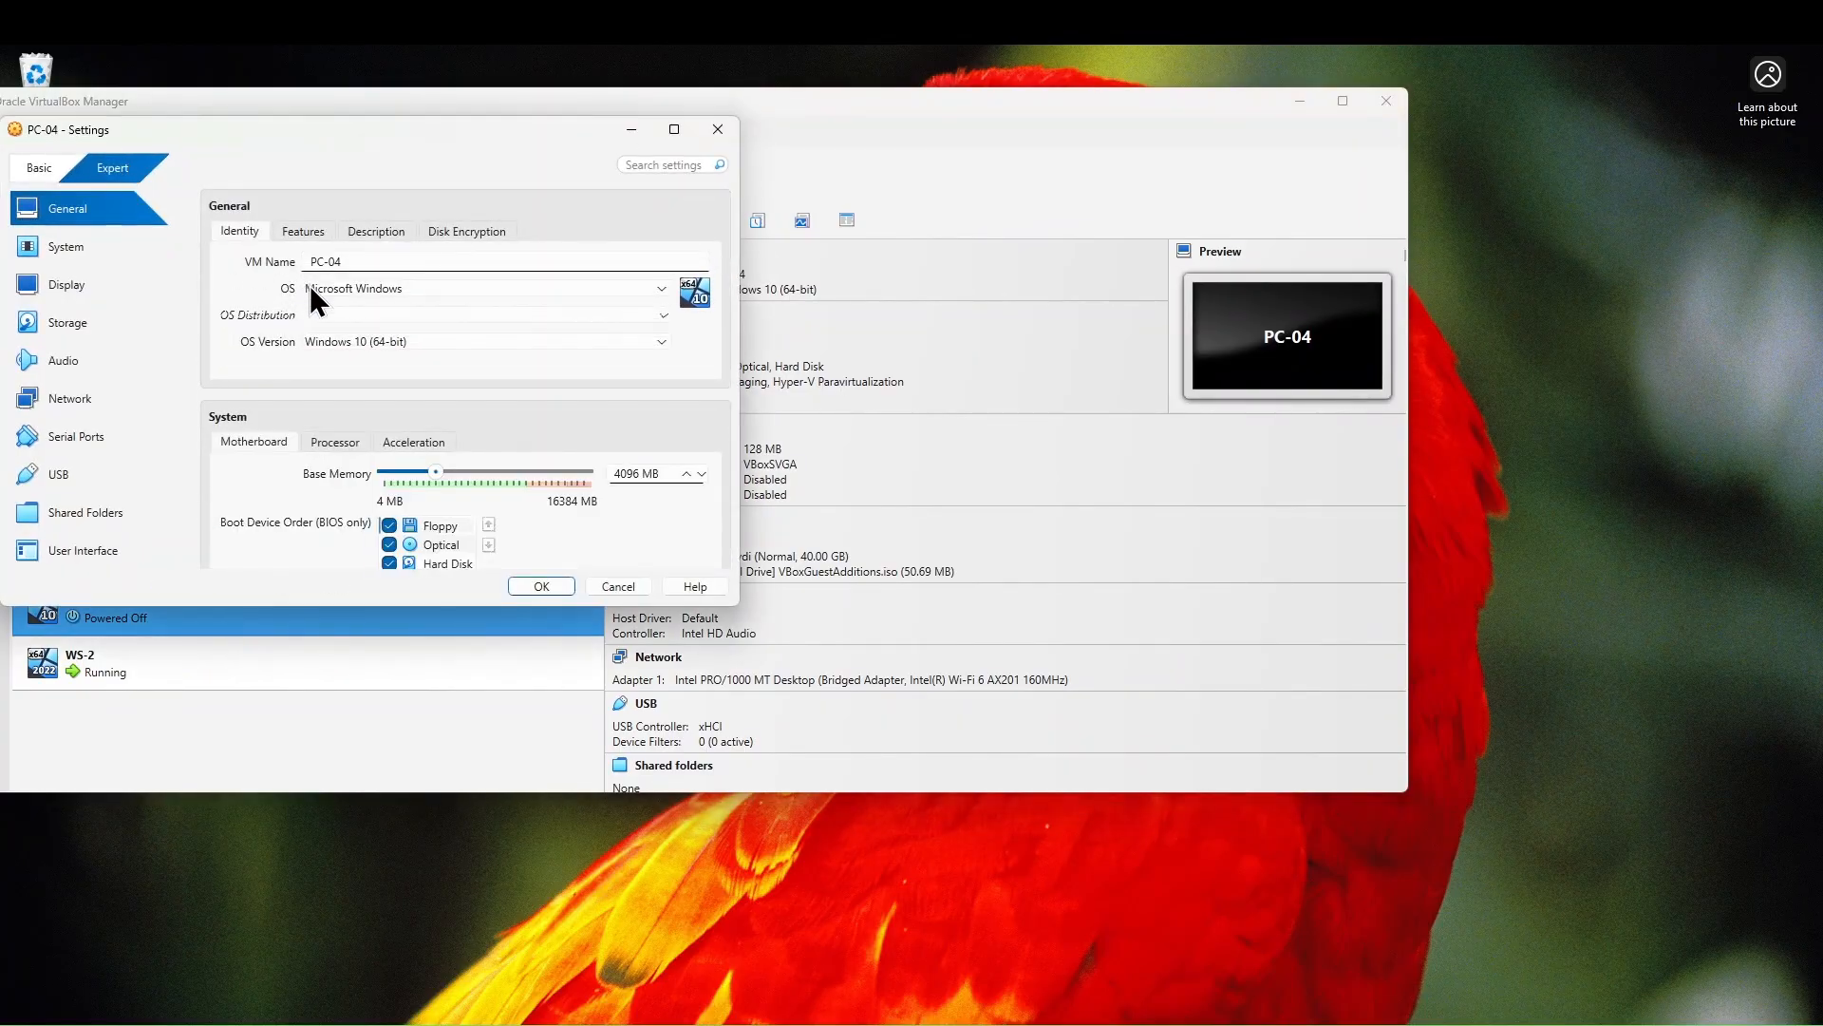
{"action": "left_click", "coordinate": [98, 399]}
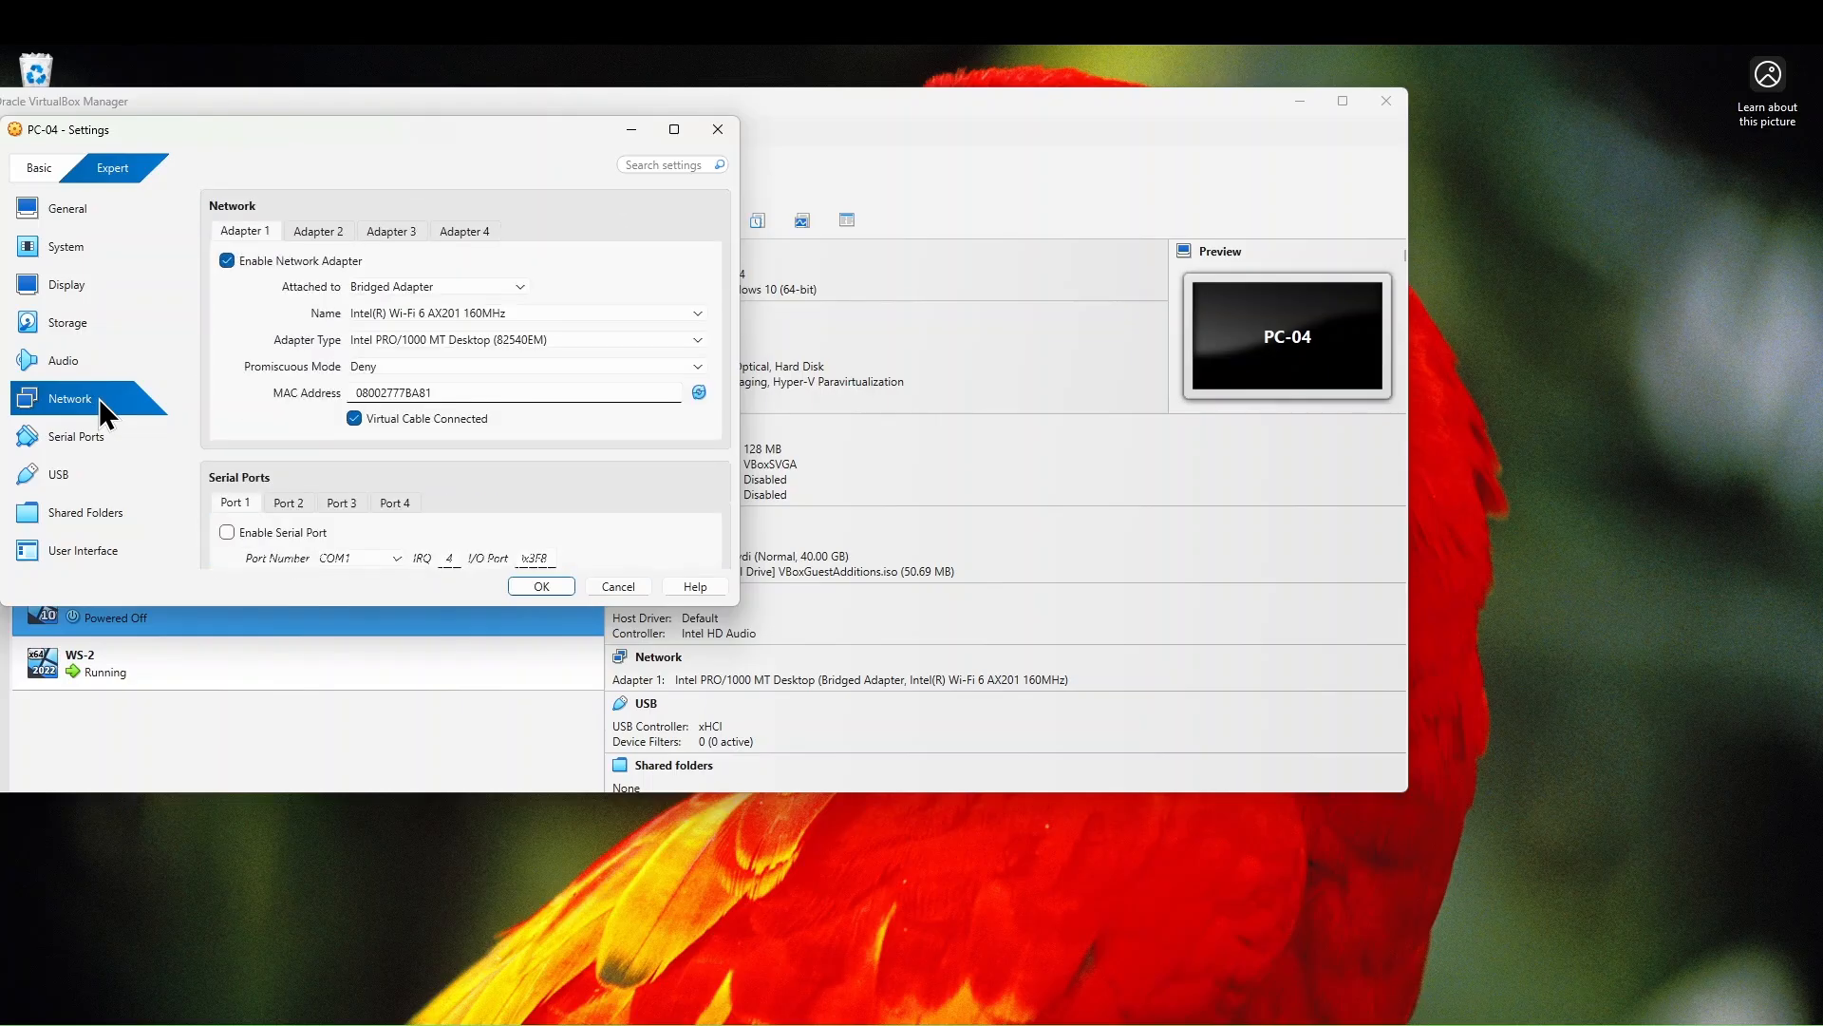
{"action": "left_click", "coordinate": [509, 283]}
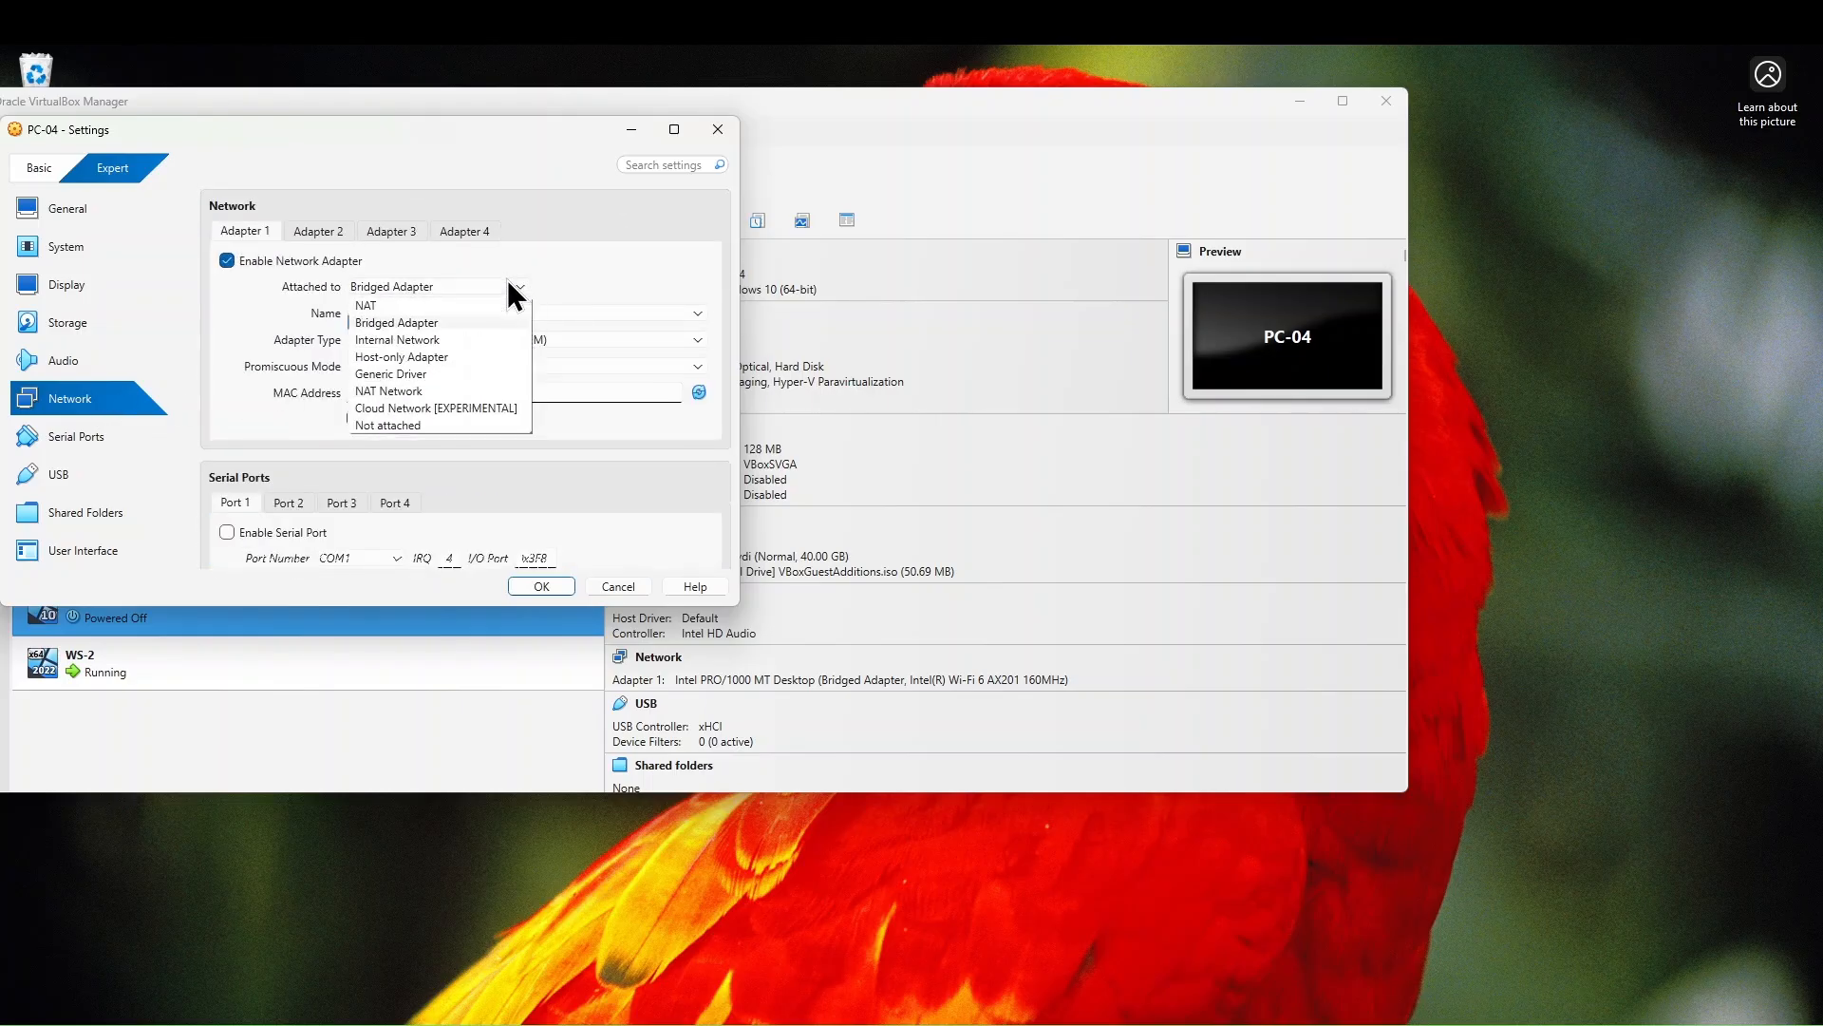
{"action": "left_click", "coordinate": [456, 325]}
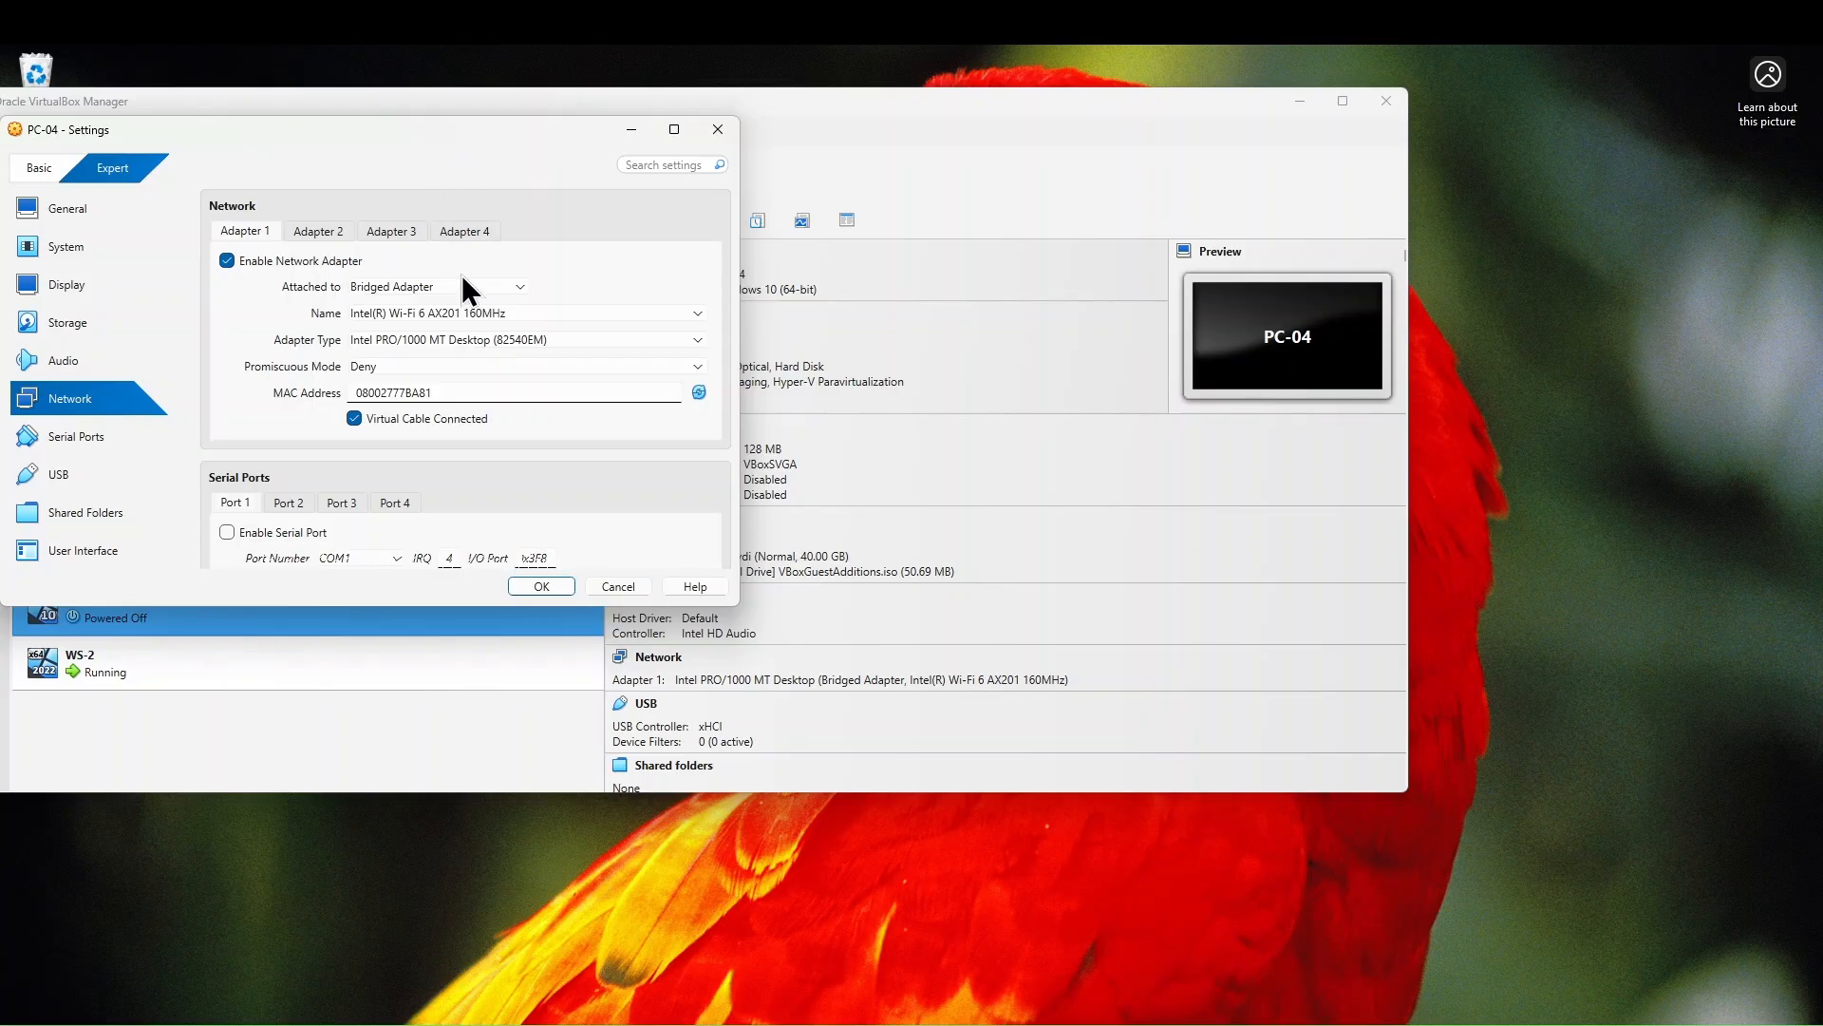
{"action": "left_click", "coordinate": [462, 280]}
{"action": "left_click", "coordinate": [425, 354]}
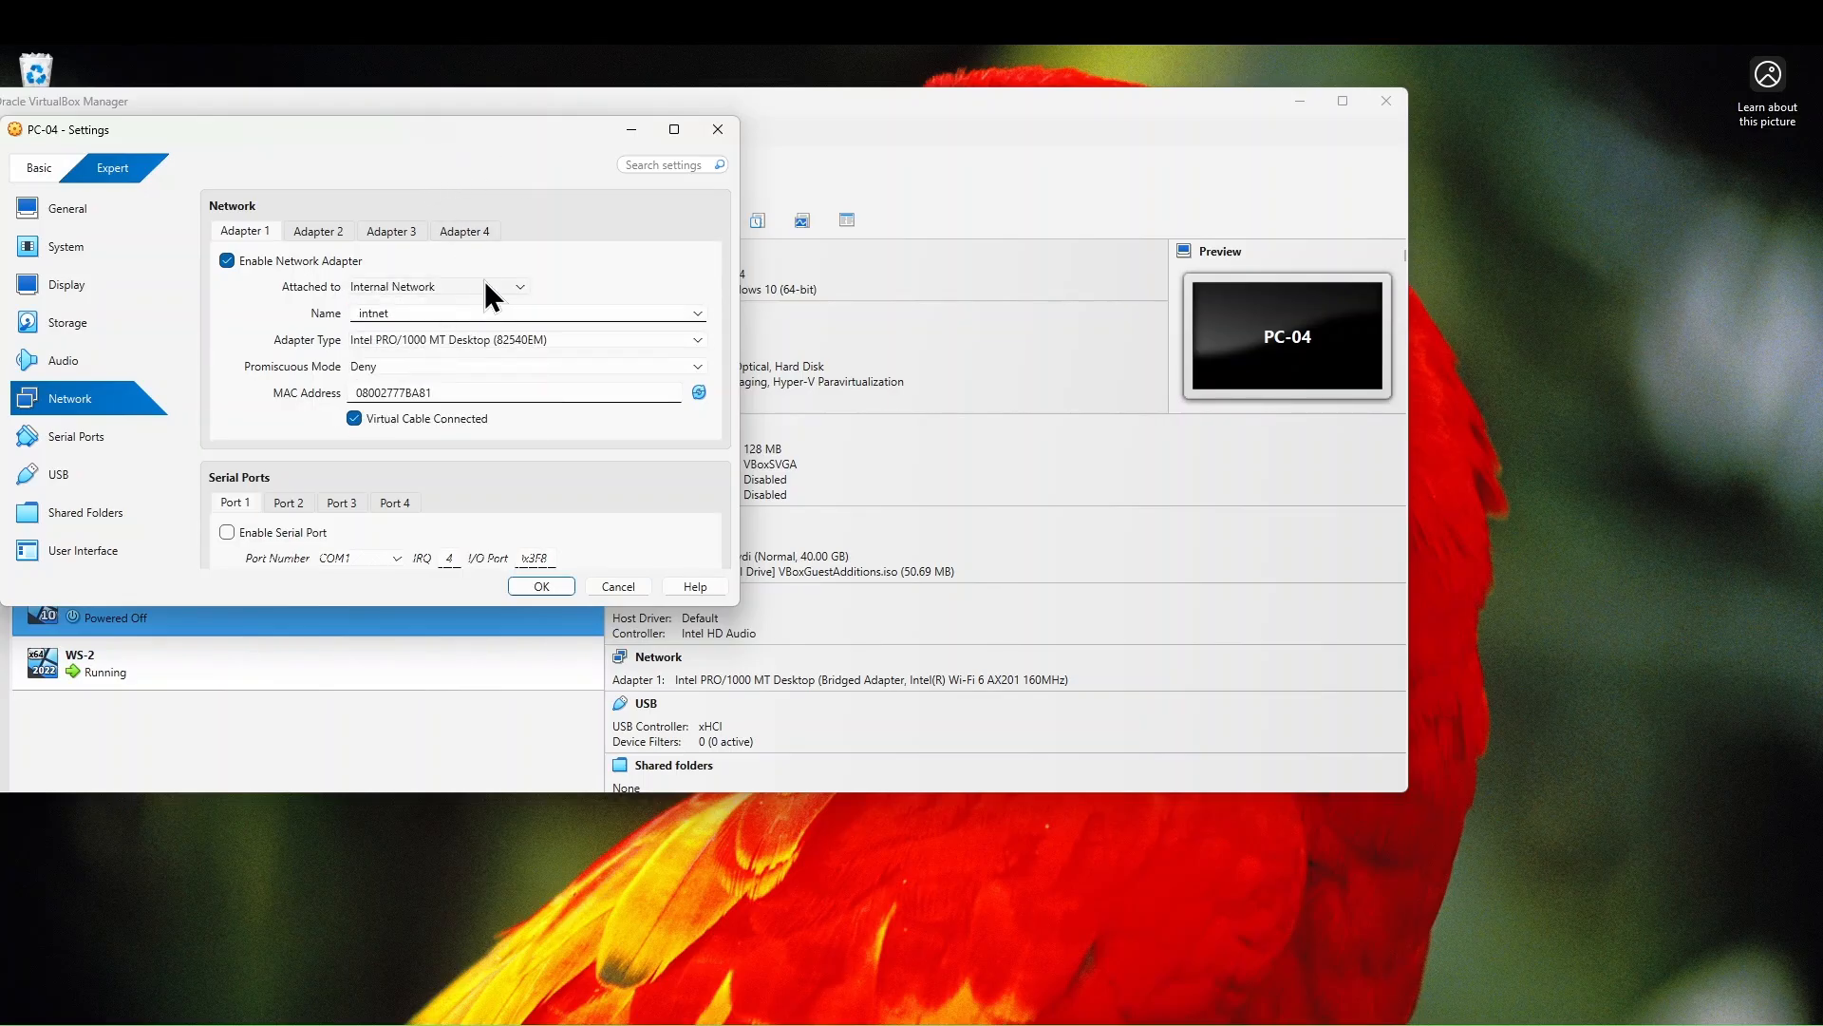
{"action": "left_click", "coordinate": [485, 283]}
{"action": "left_click", "coordinate": [431, 323]}
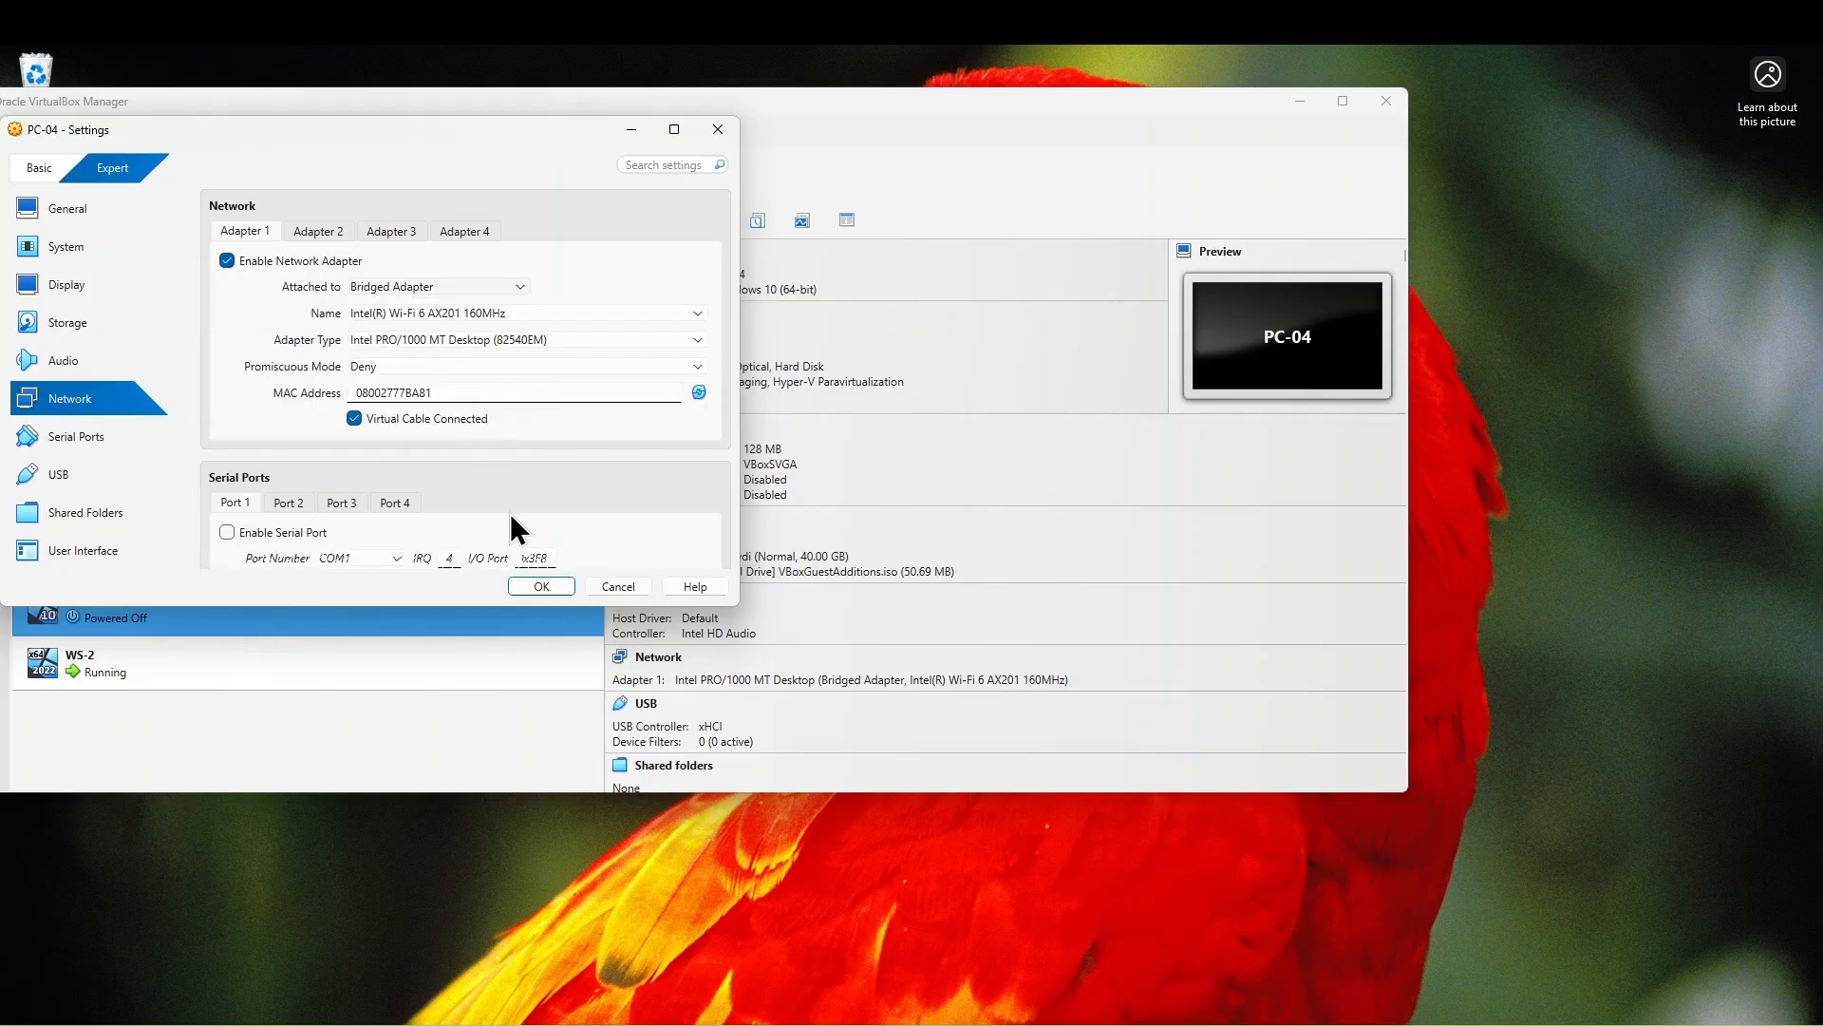
{"action": "left_click", "coordinate": [532, 584]}
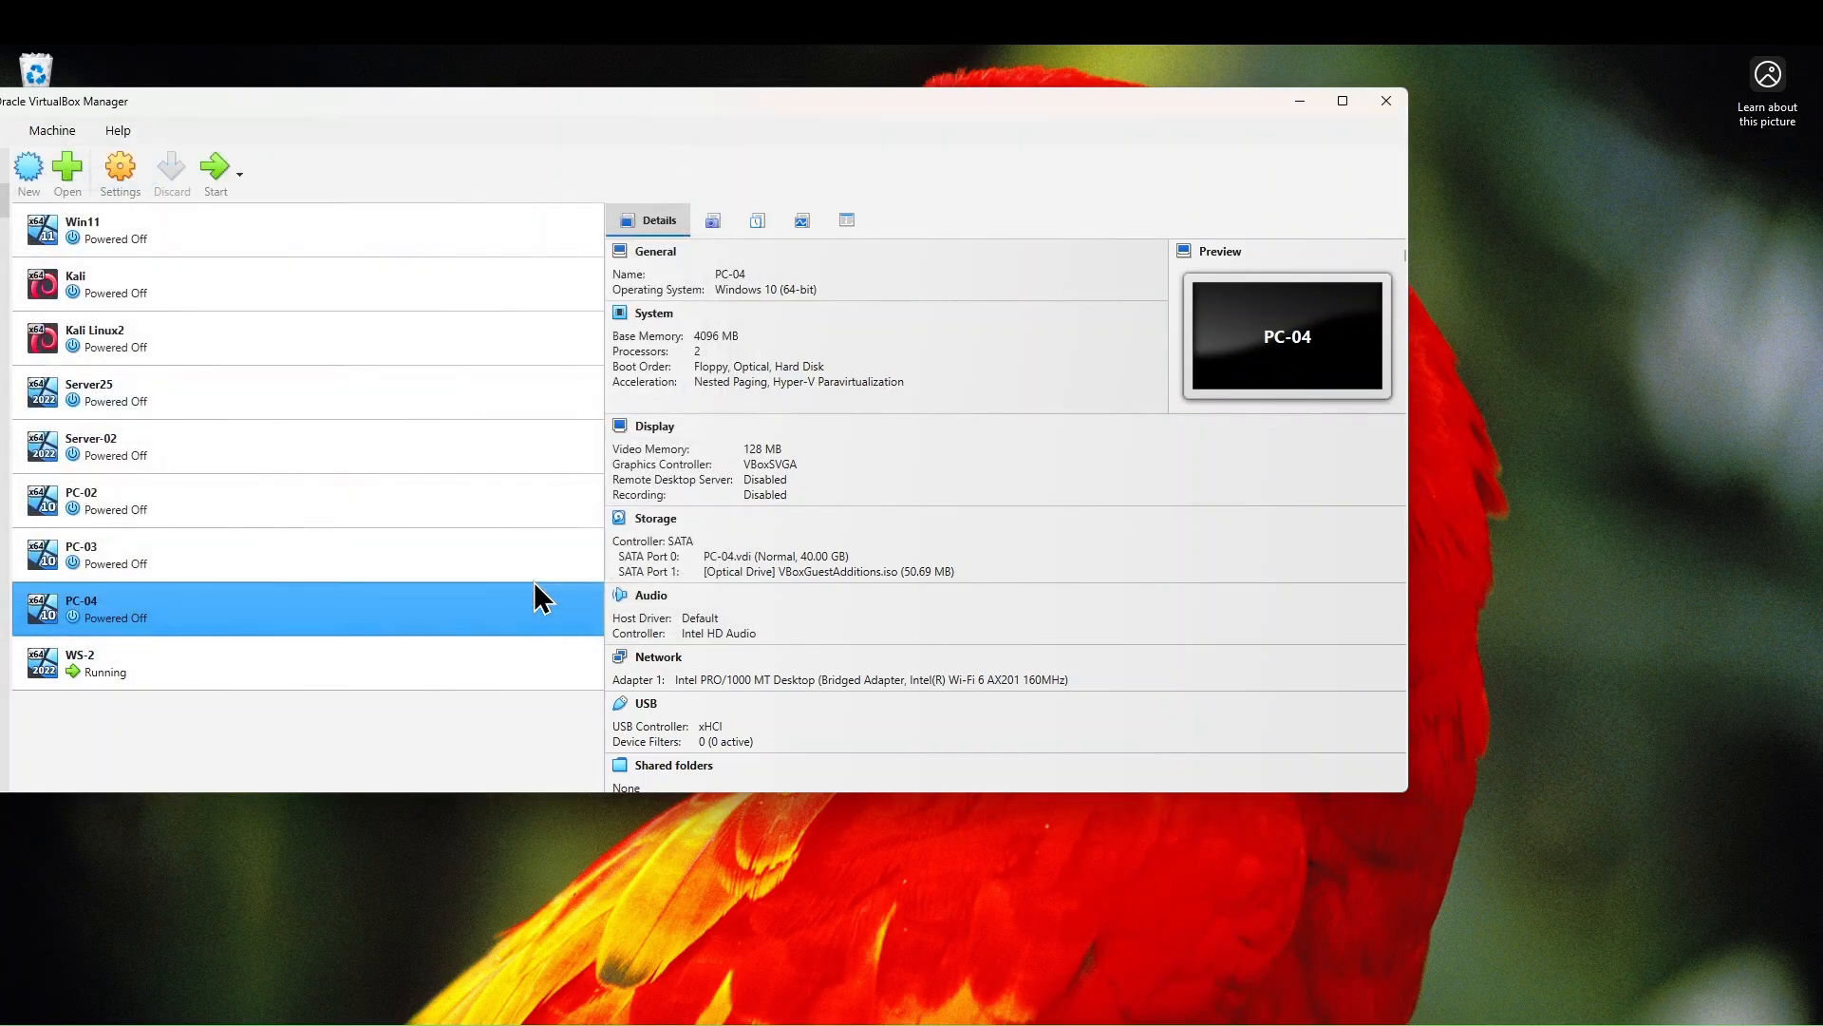
{"action": "left_click", "coordinate": [220, 171]}
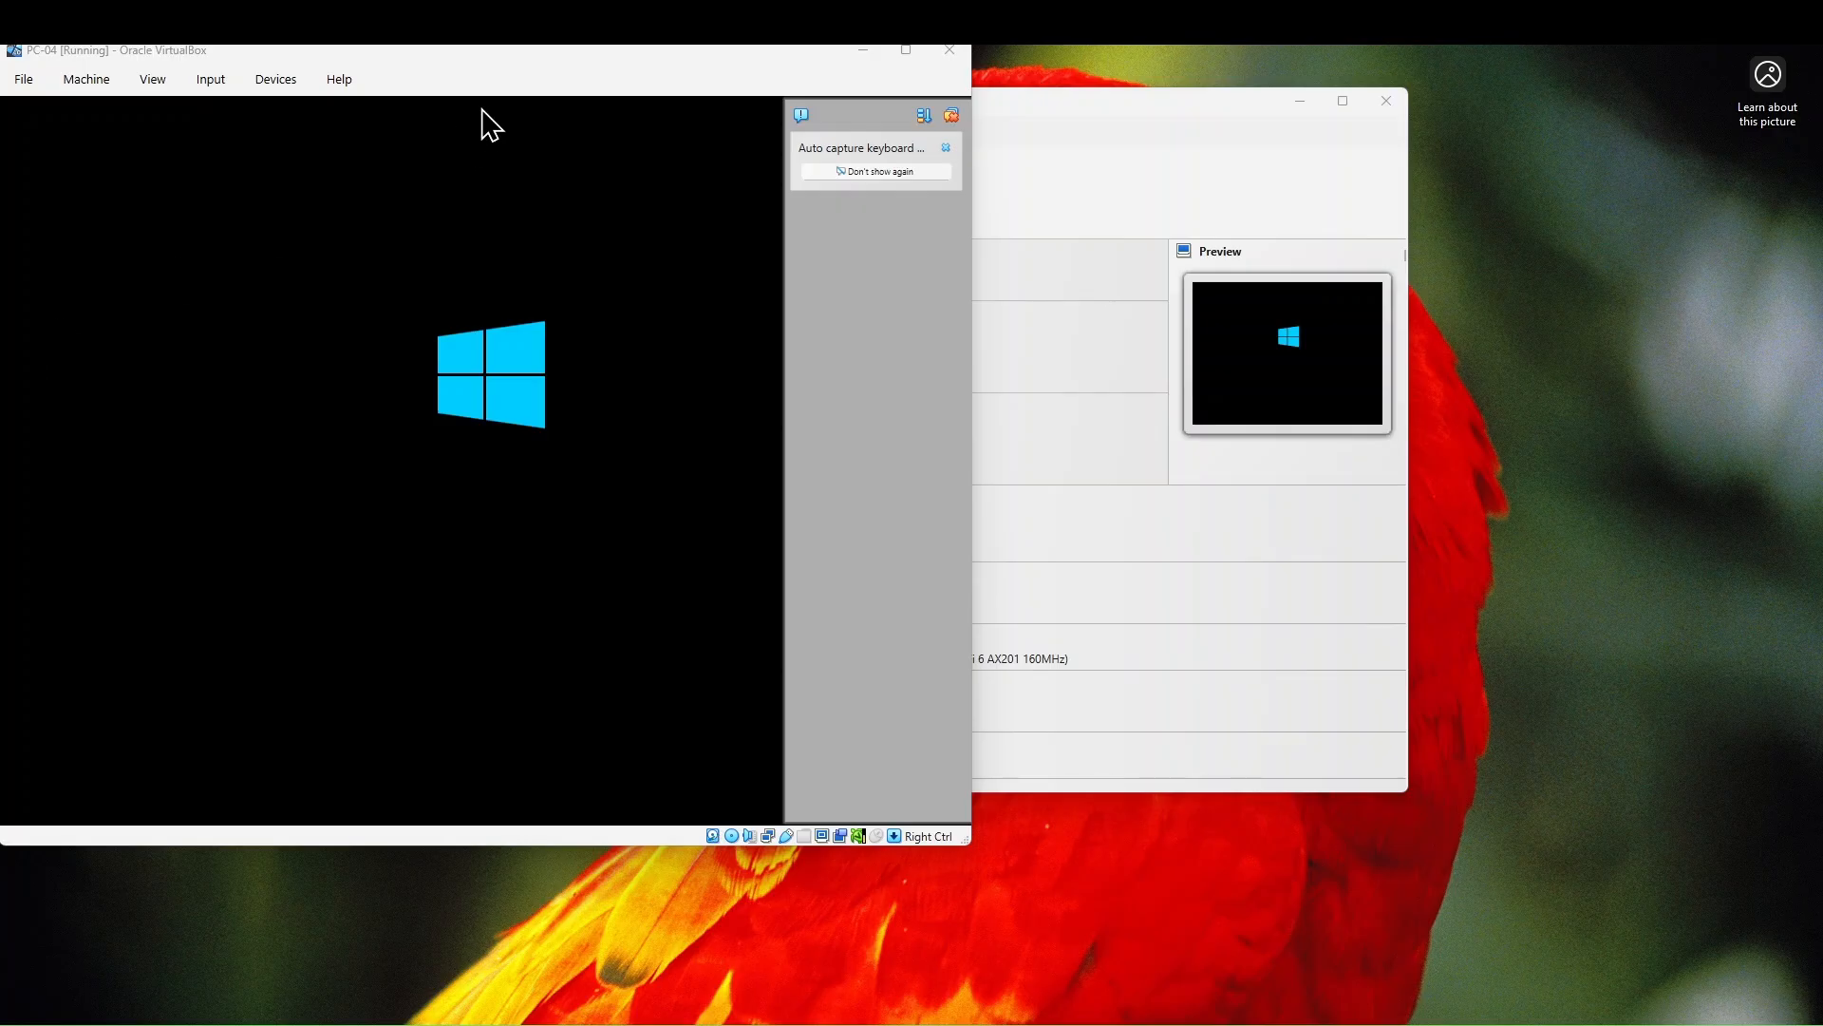
- Sign in to PC-04 with the account password and dismiss the keyboard and mouse capture notices
{"action": "left_click_drag", "start_coordinate": [494, 66], "coordinate": [629, 120]}
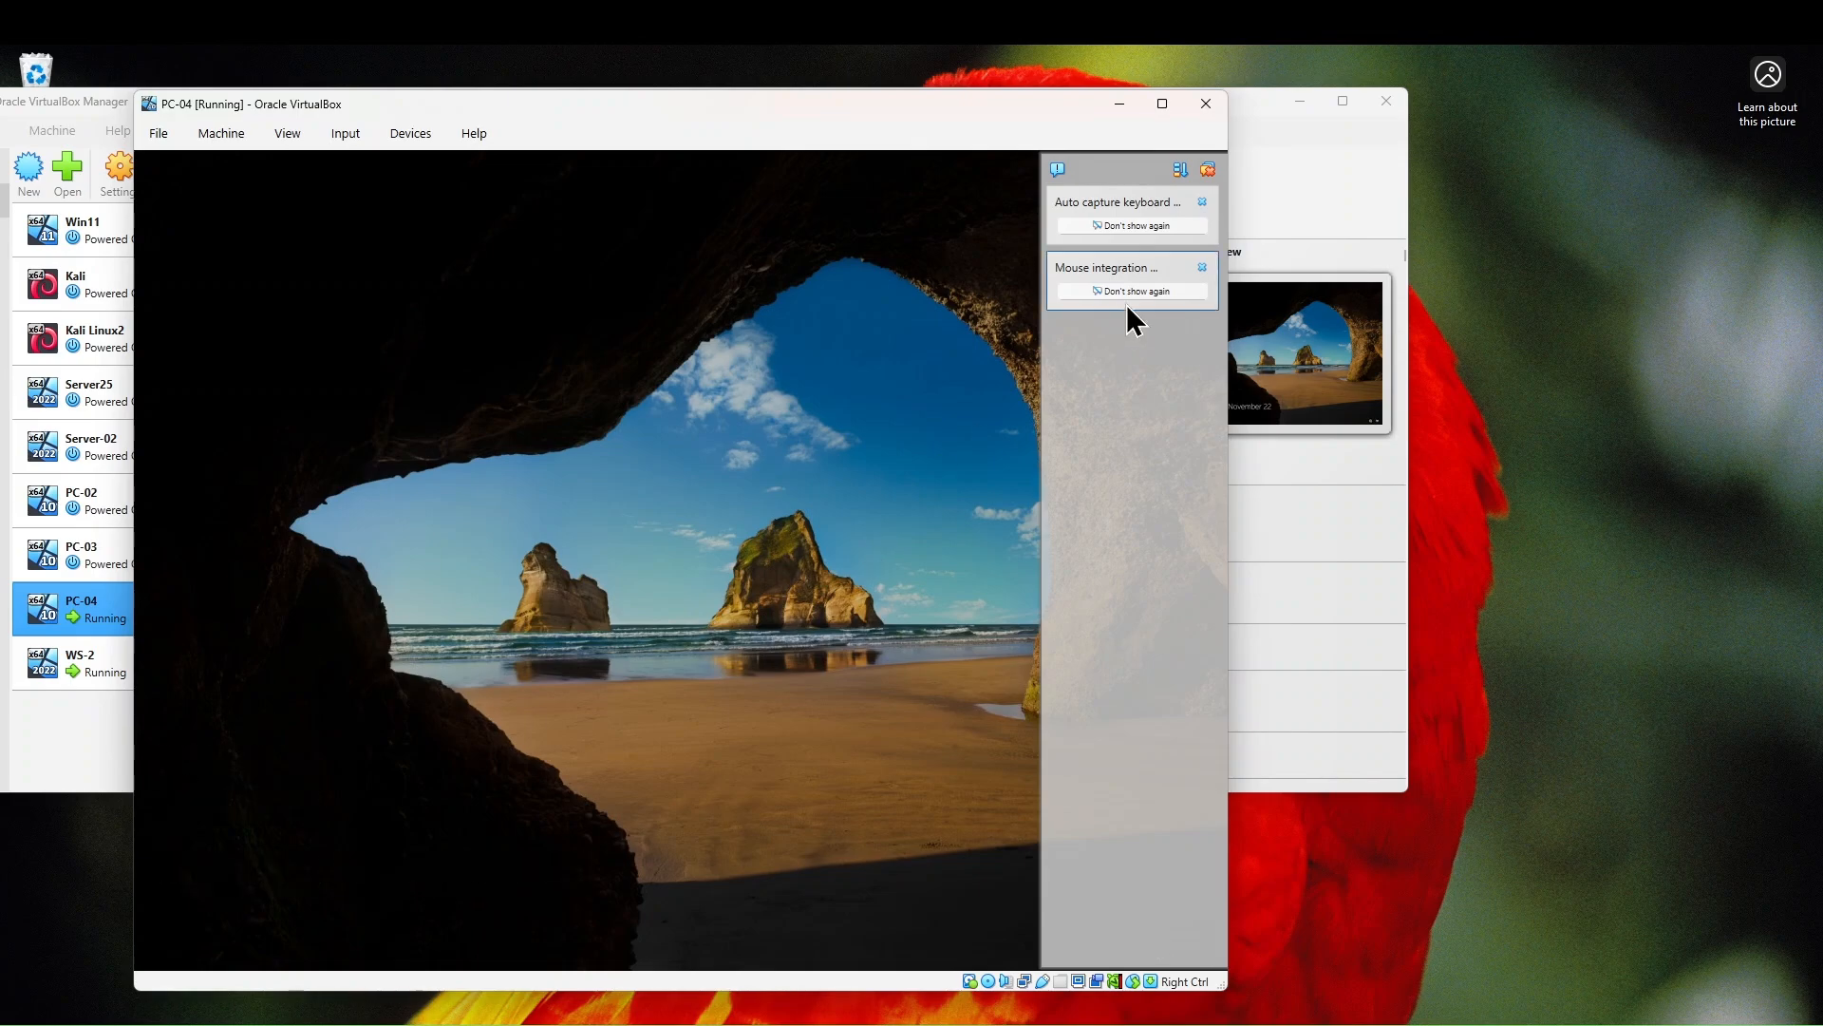
{"action": "left_click", "coordinate": [829, 516]}
{"action": "type", "text": "****"}
{"action": "key", "text": "Return"}
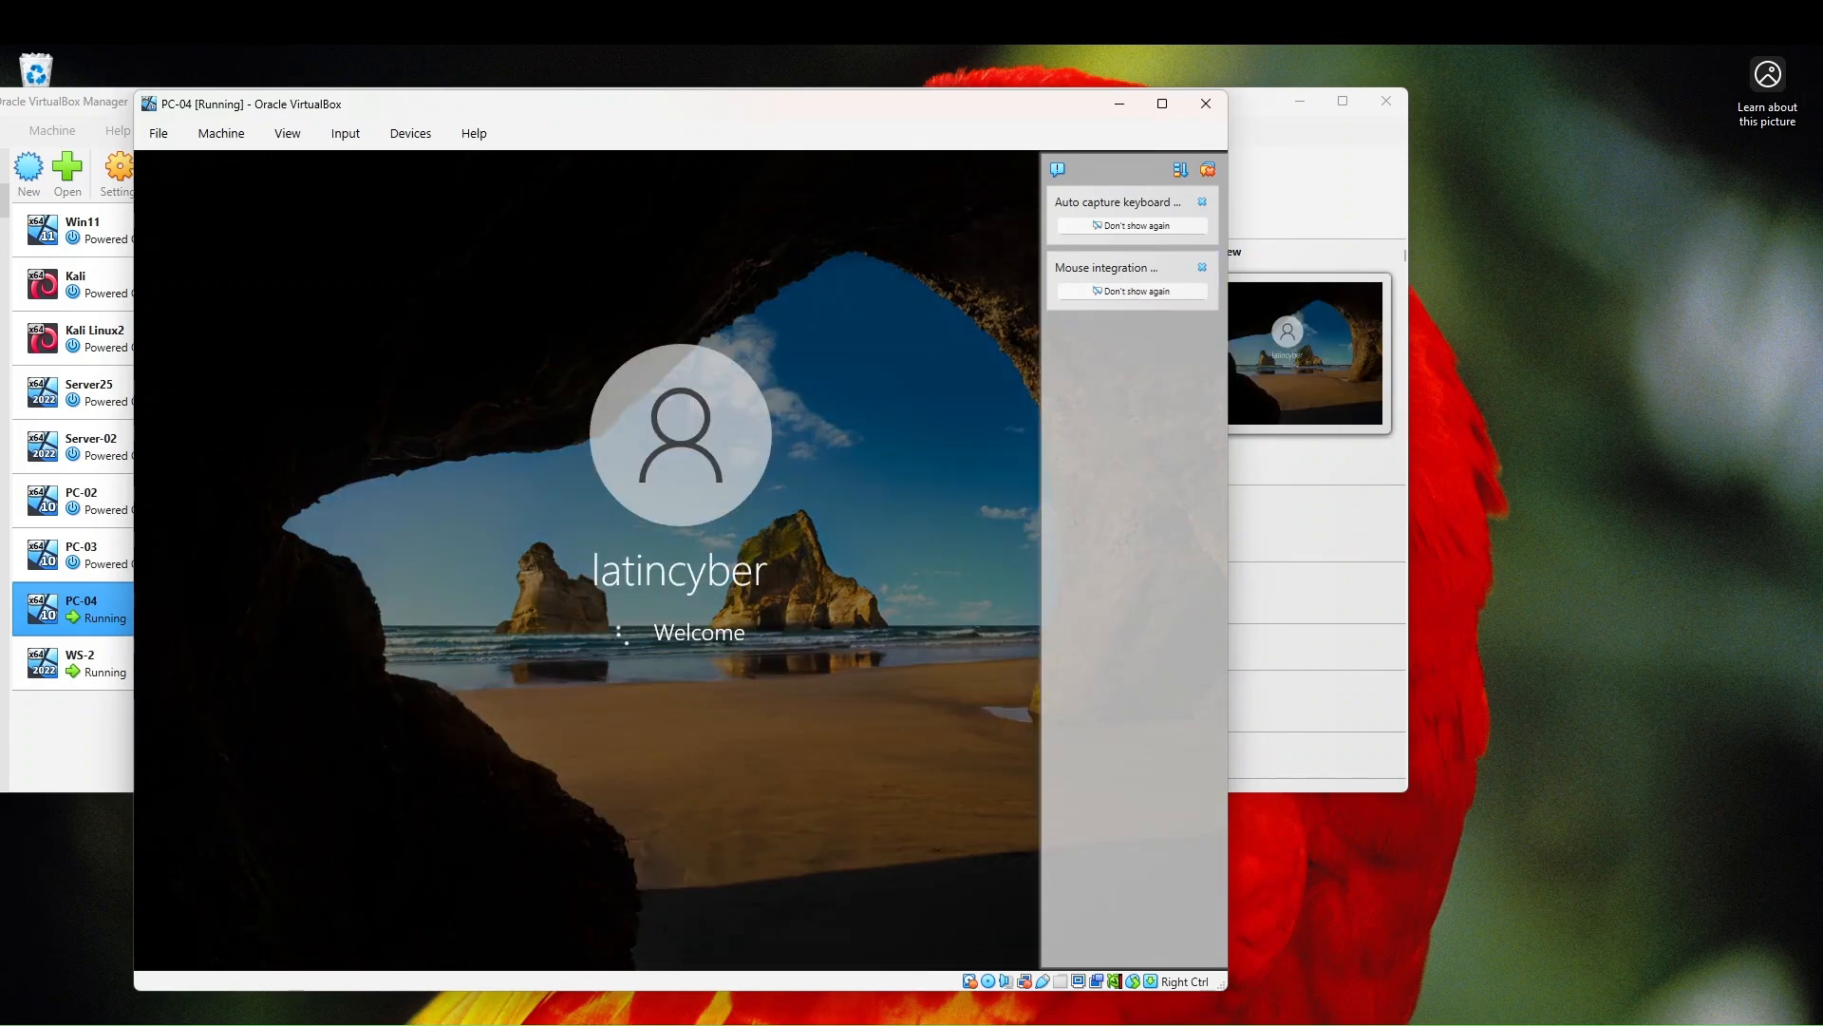
{"action": "left_click", "coordinate": [1207, 169]}
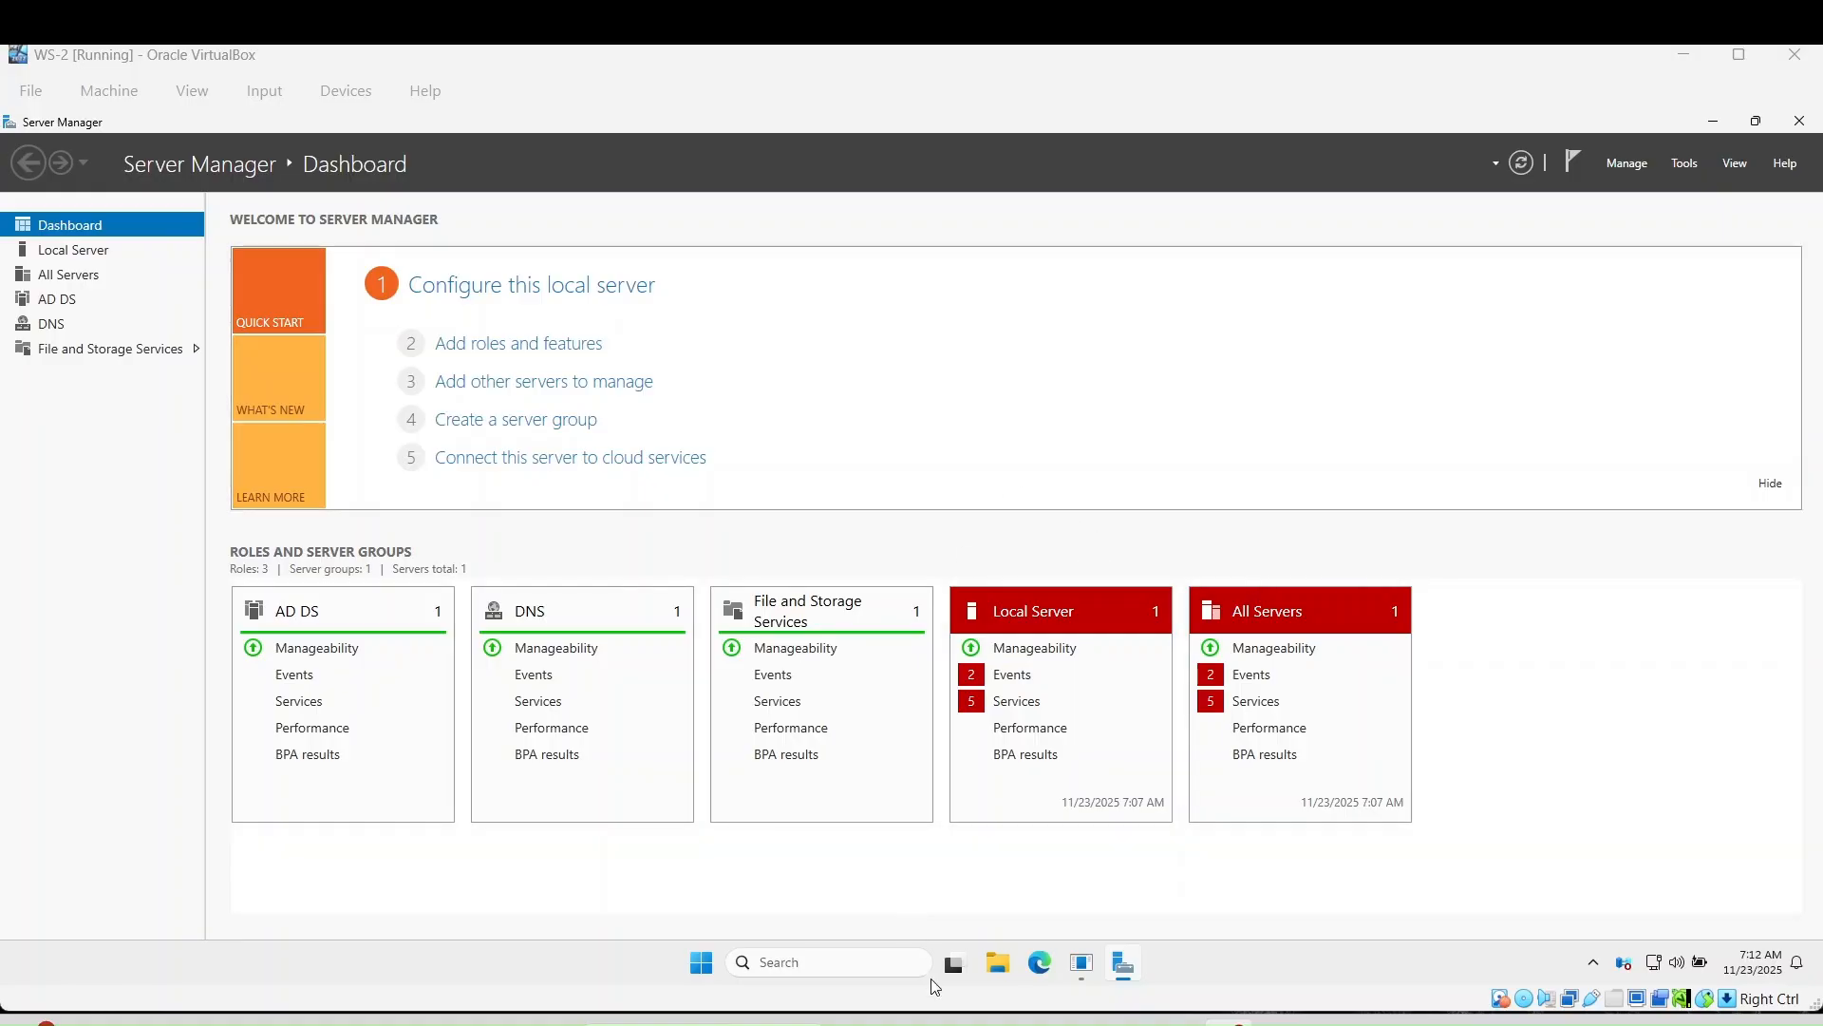
- Open Command Prompt on WS-2 and run ipconfig
{"action": "left_click", "coordinate": [831, 960]}
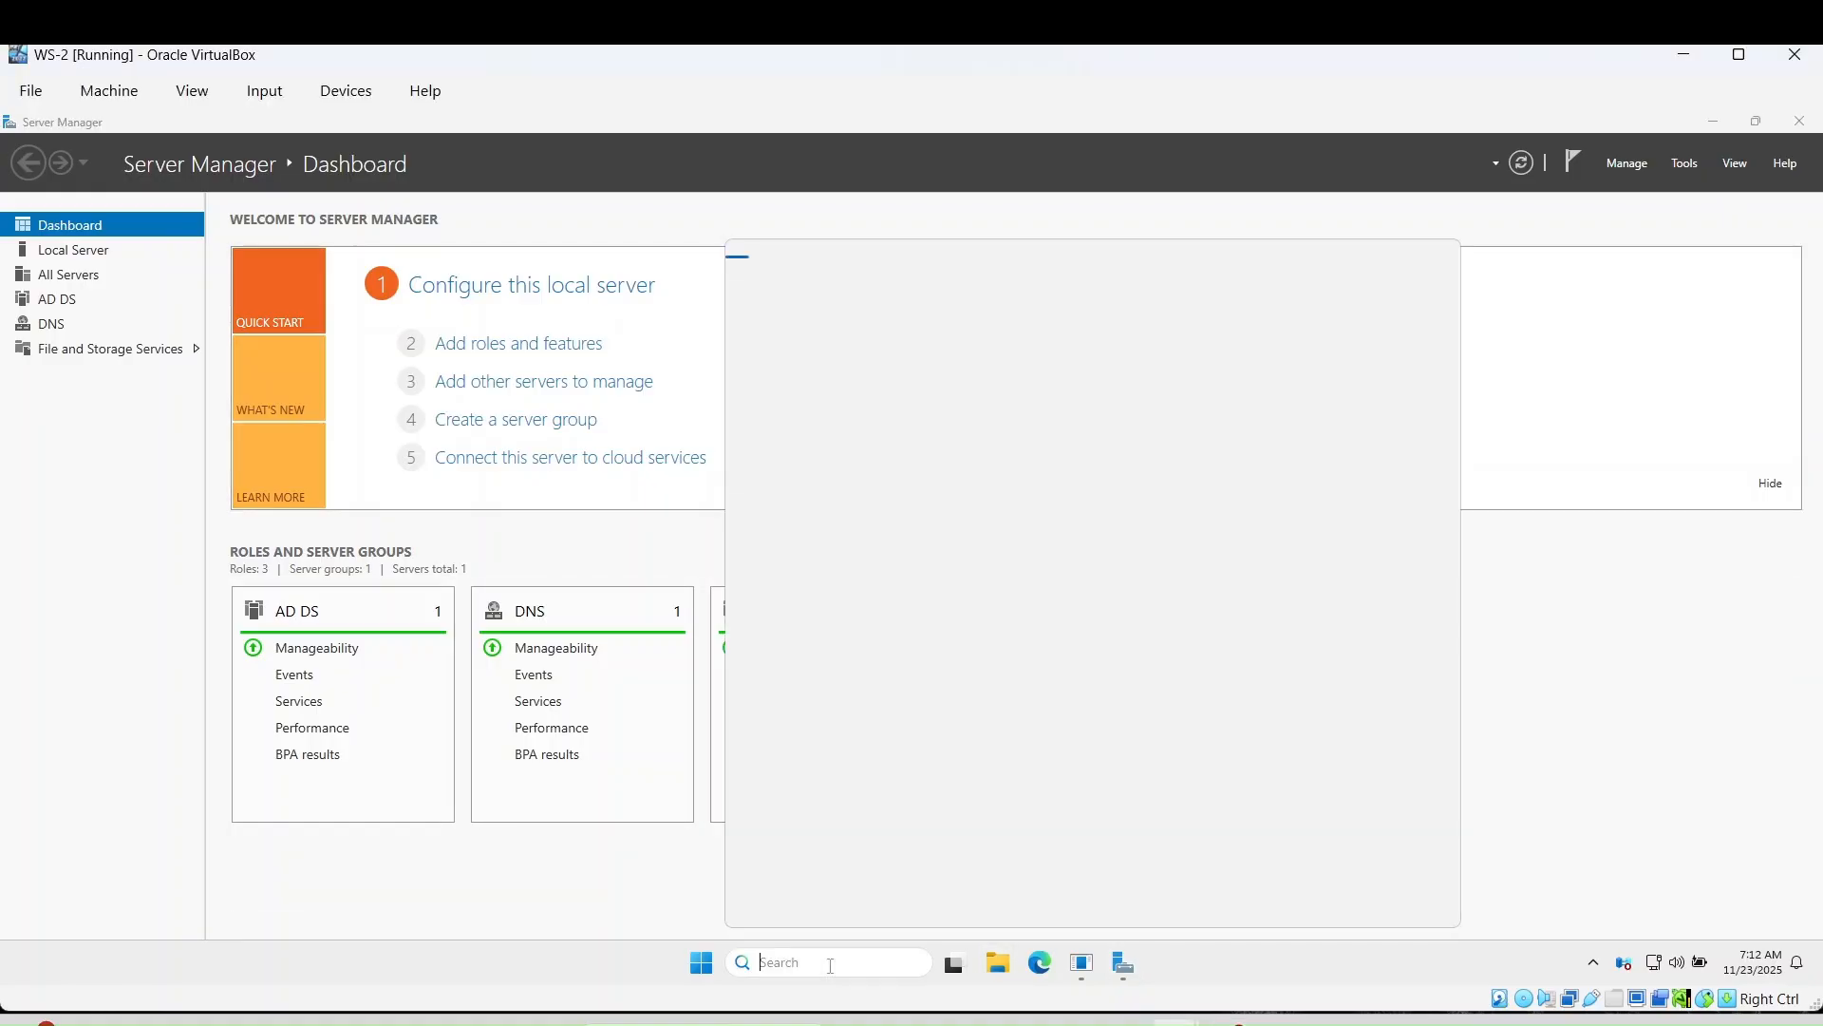
{"action": "type", "text": "cmd"}
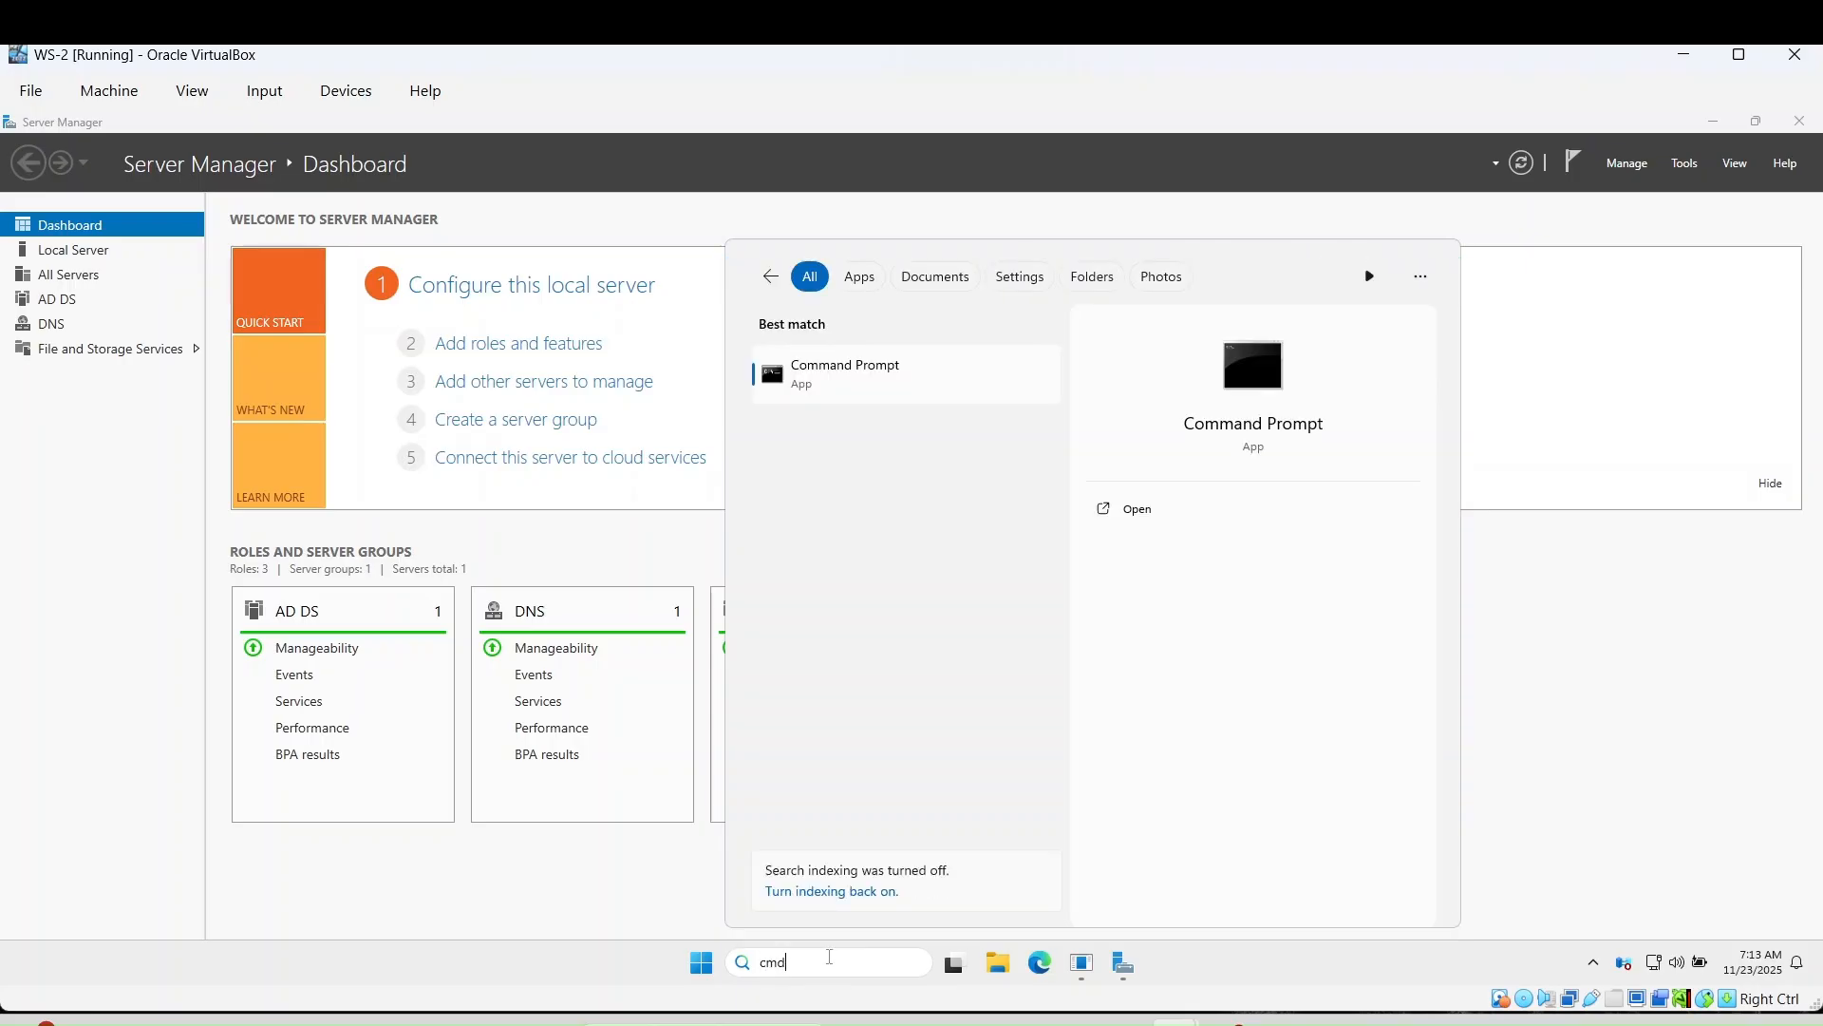
{"action": "key", "text": "Escape"}
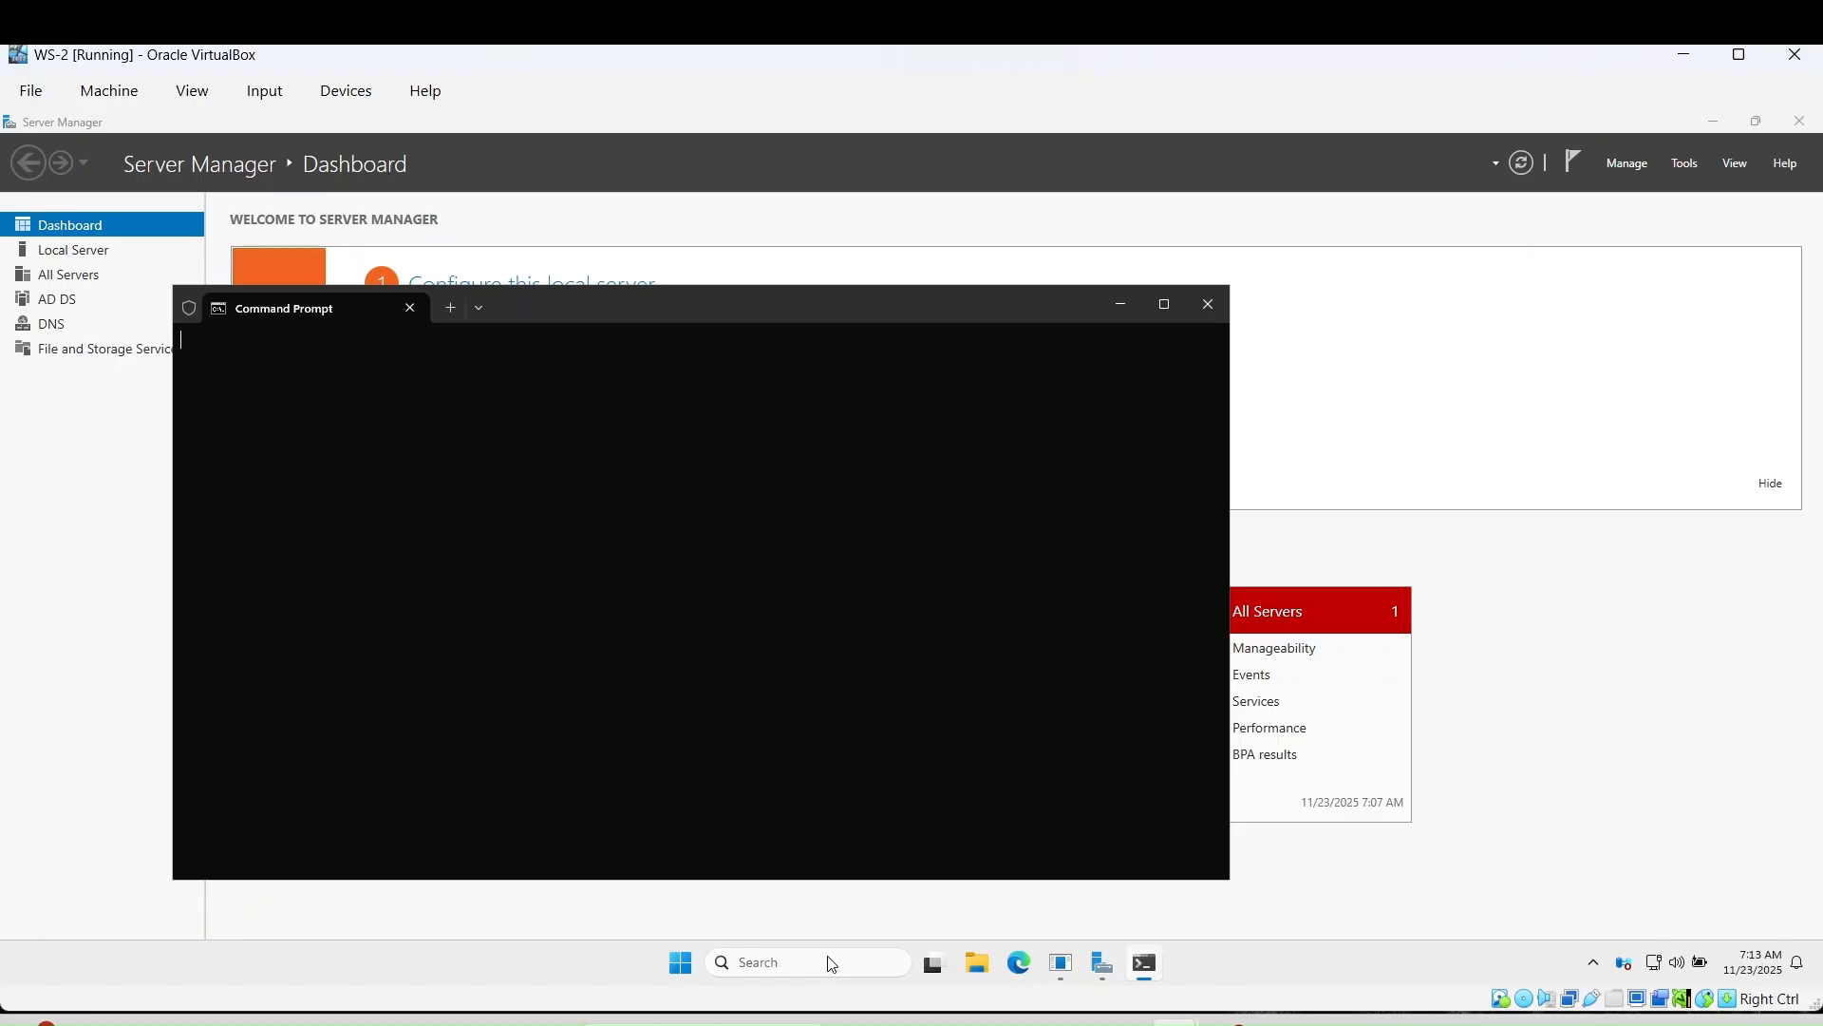
{"action": "type", "text": "ipconfig"}
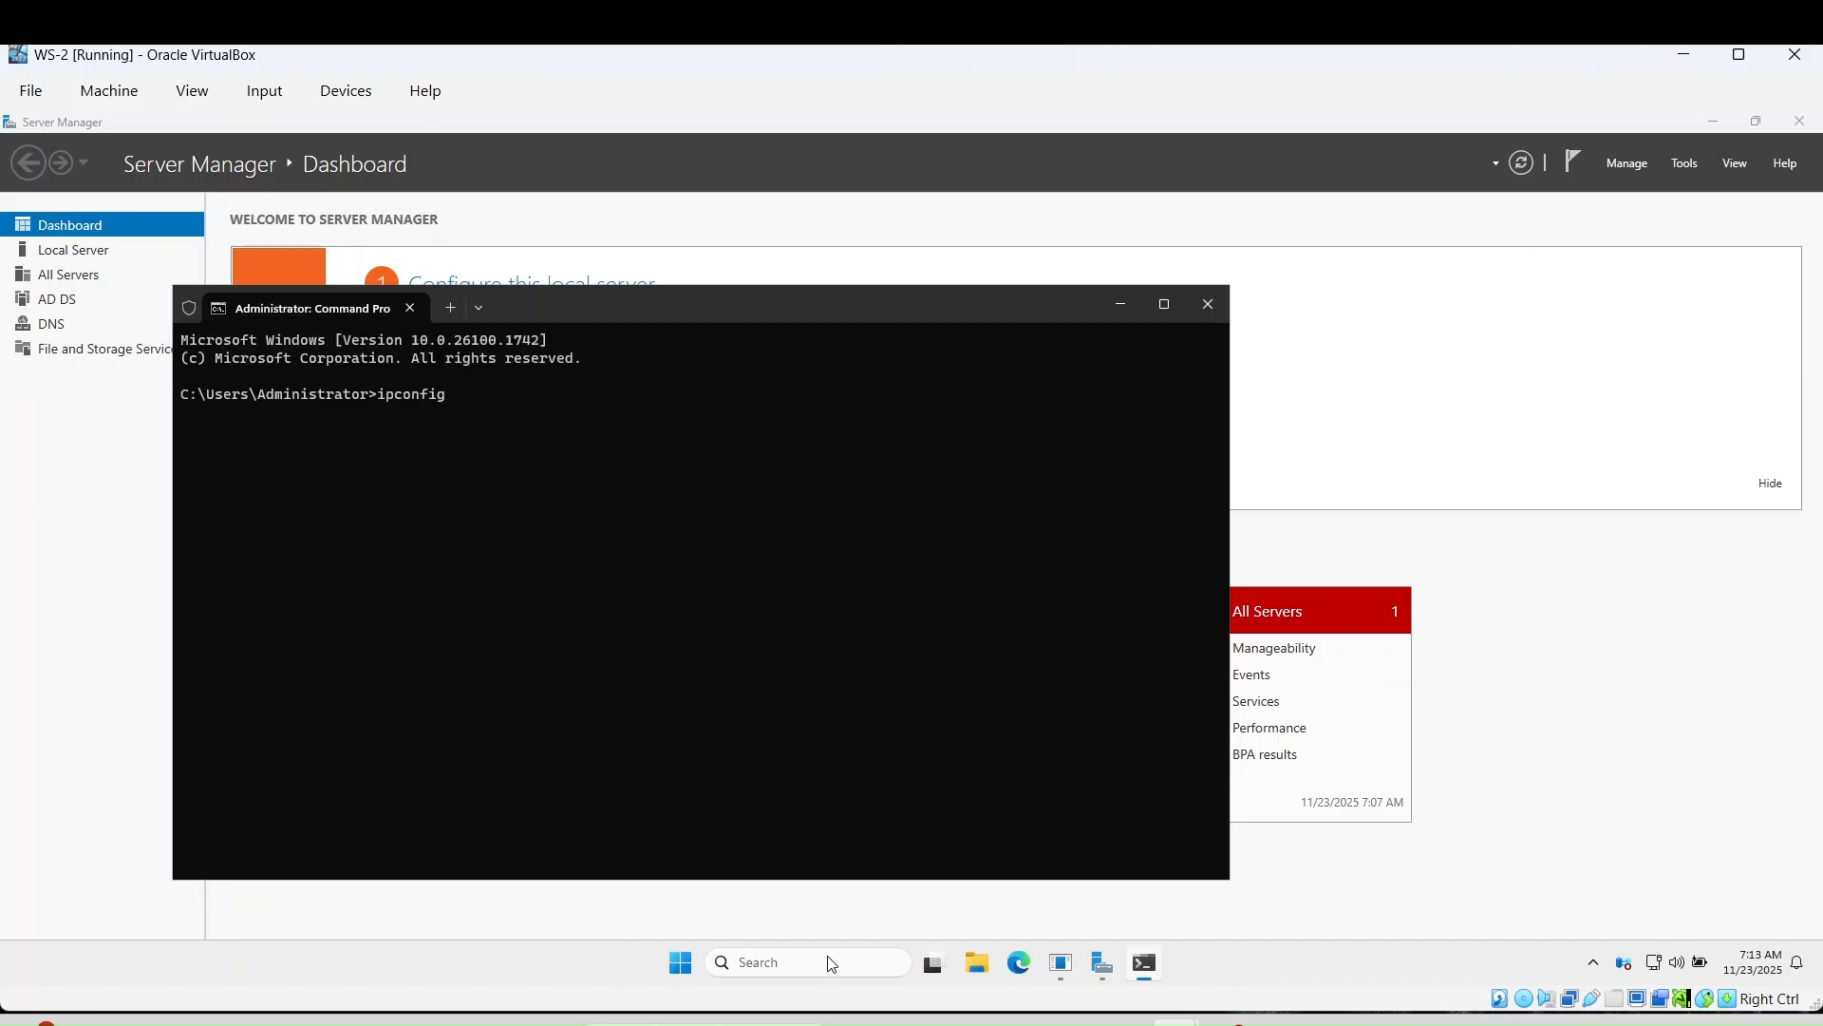
{"action": "key", "text": "Return"}
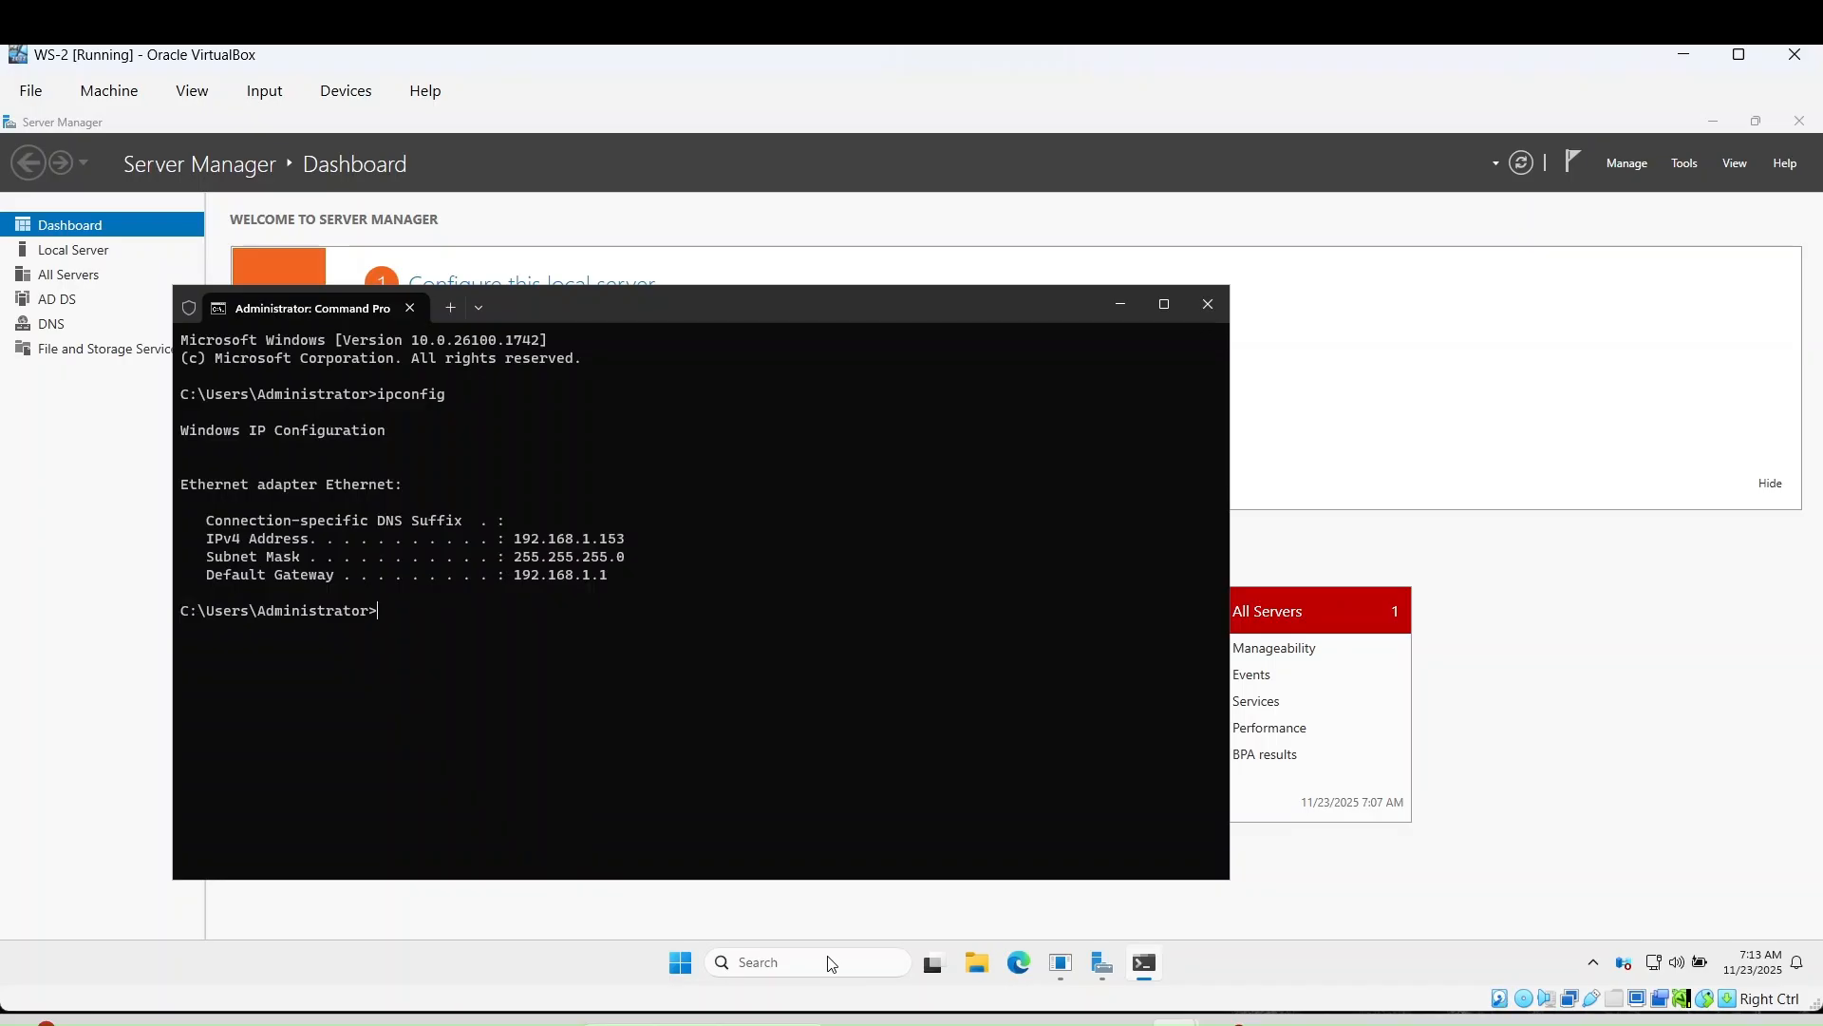
- Rerun it as ipconfig /all, confirming the latincyber.com suffix and DNS 127.0.0.1, then return to PC-04
{"action": "key", "text": "Up"}
{"action": "type", "text": "/all"}
{"action": "key", "text": "Return"}
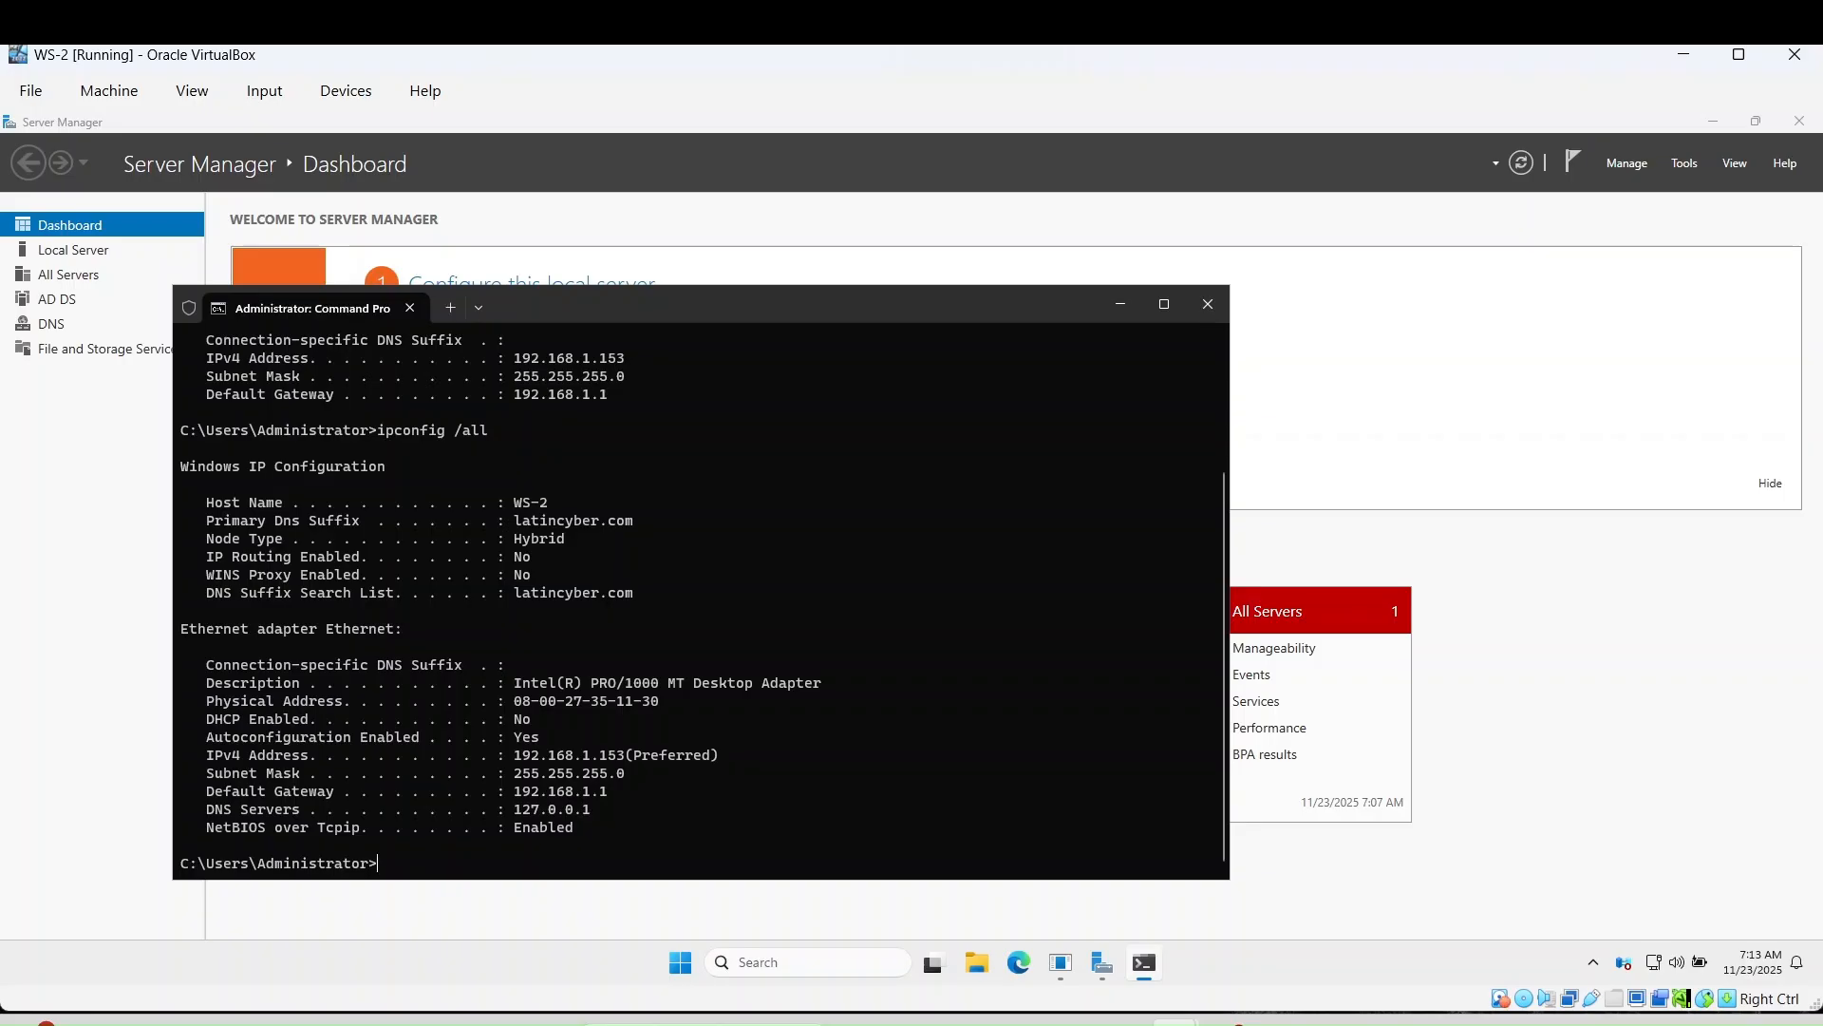
{"action": "left_click", "coordinate": [1228, 1023]}
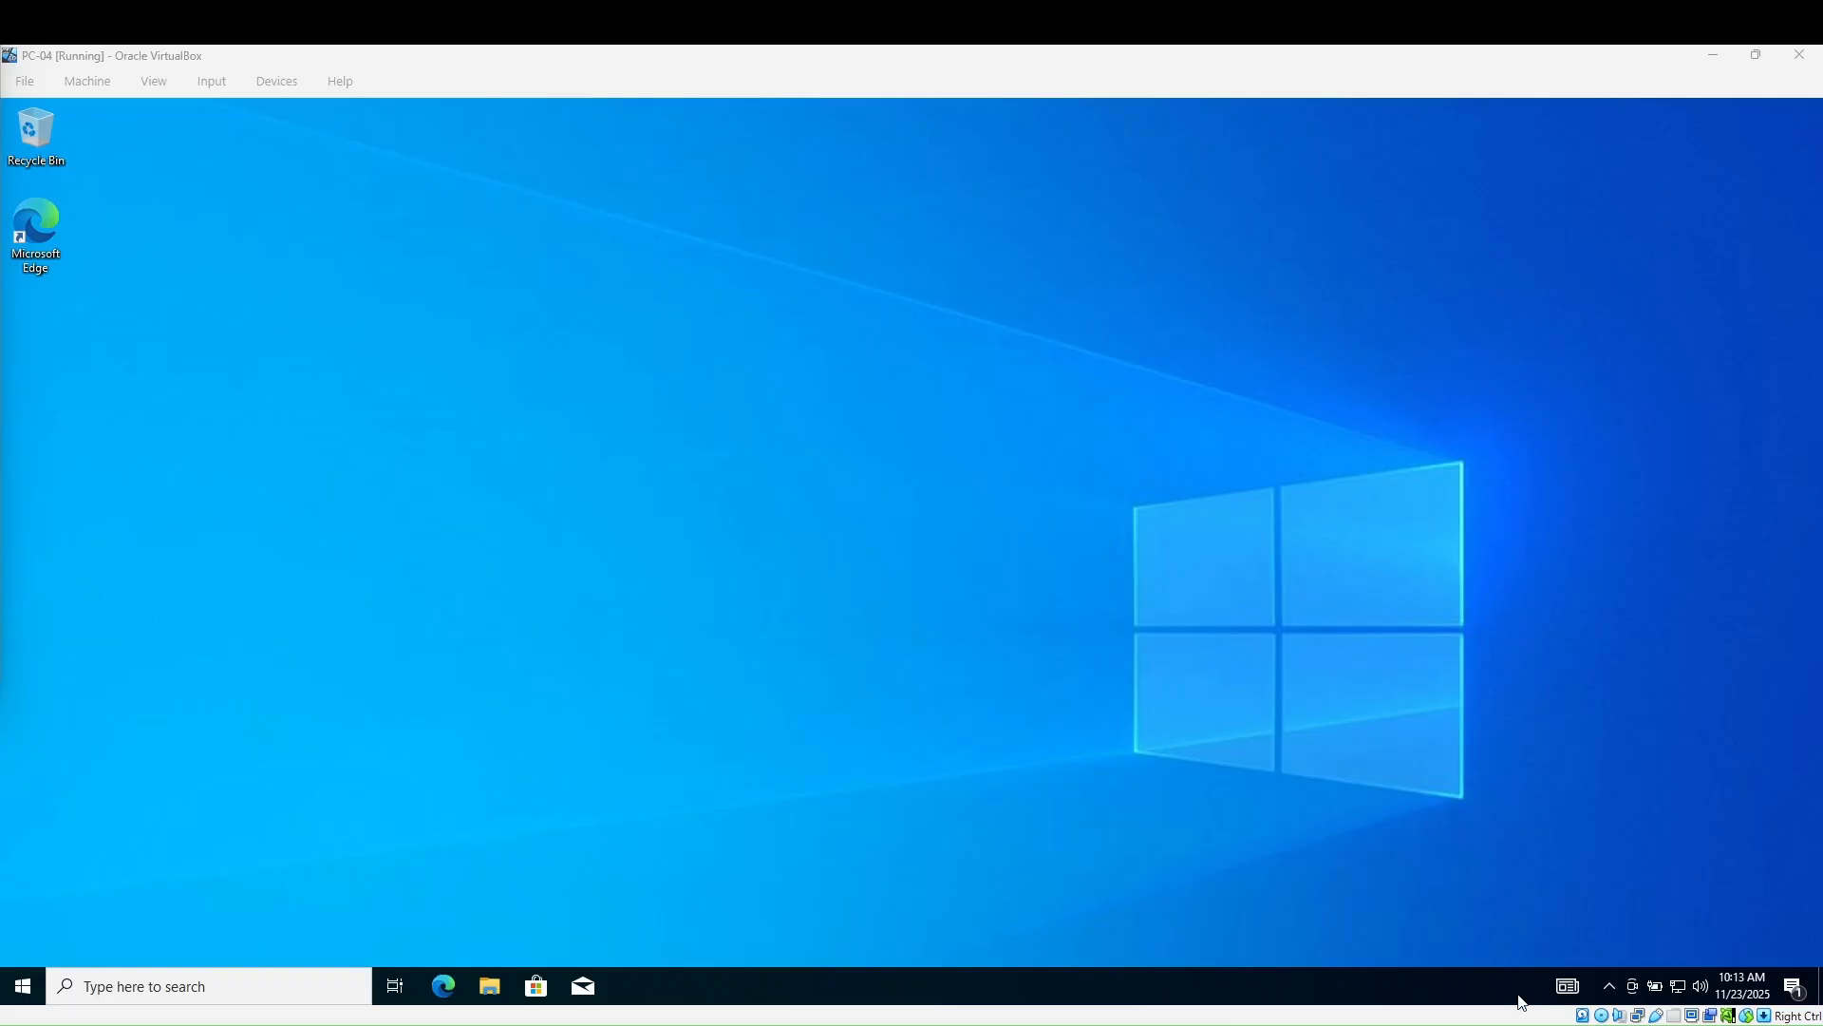
- Open Command Prompt on PC-04 and run ipconfig, showing IPv4 192.168.1.228 and gateway 192.168.1.1
{"action": "left_click", "coordinate": [297, 987]}
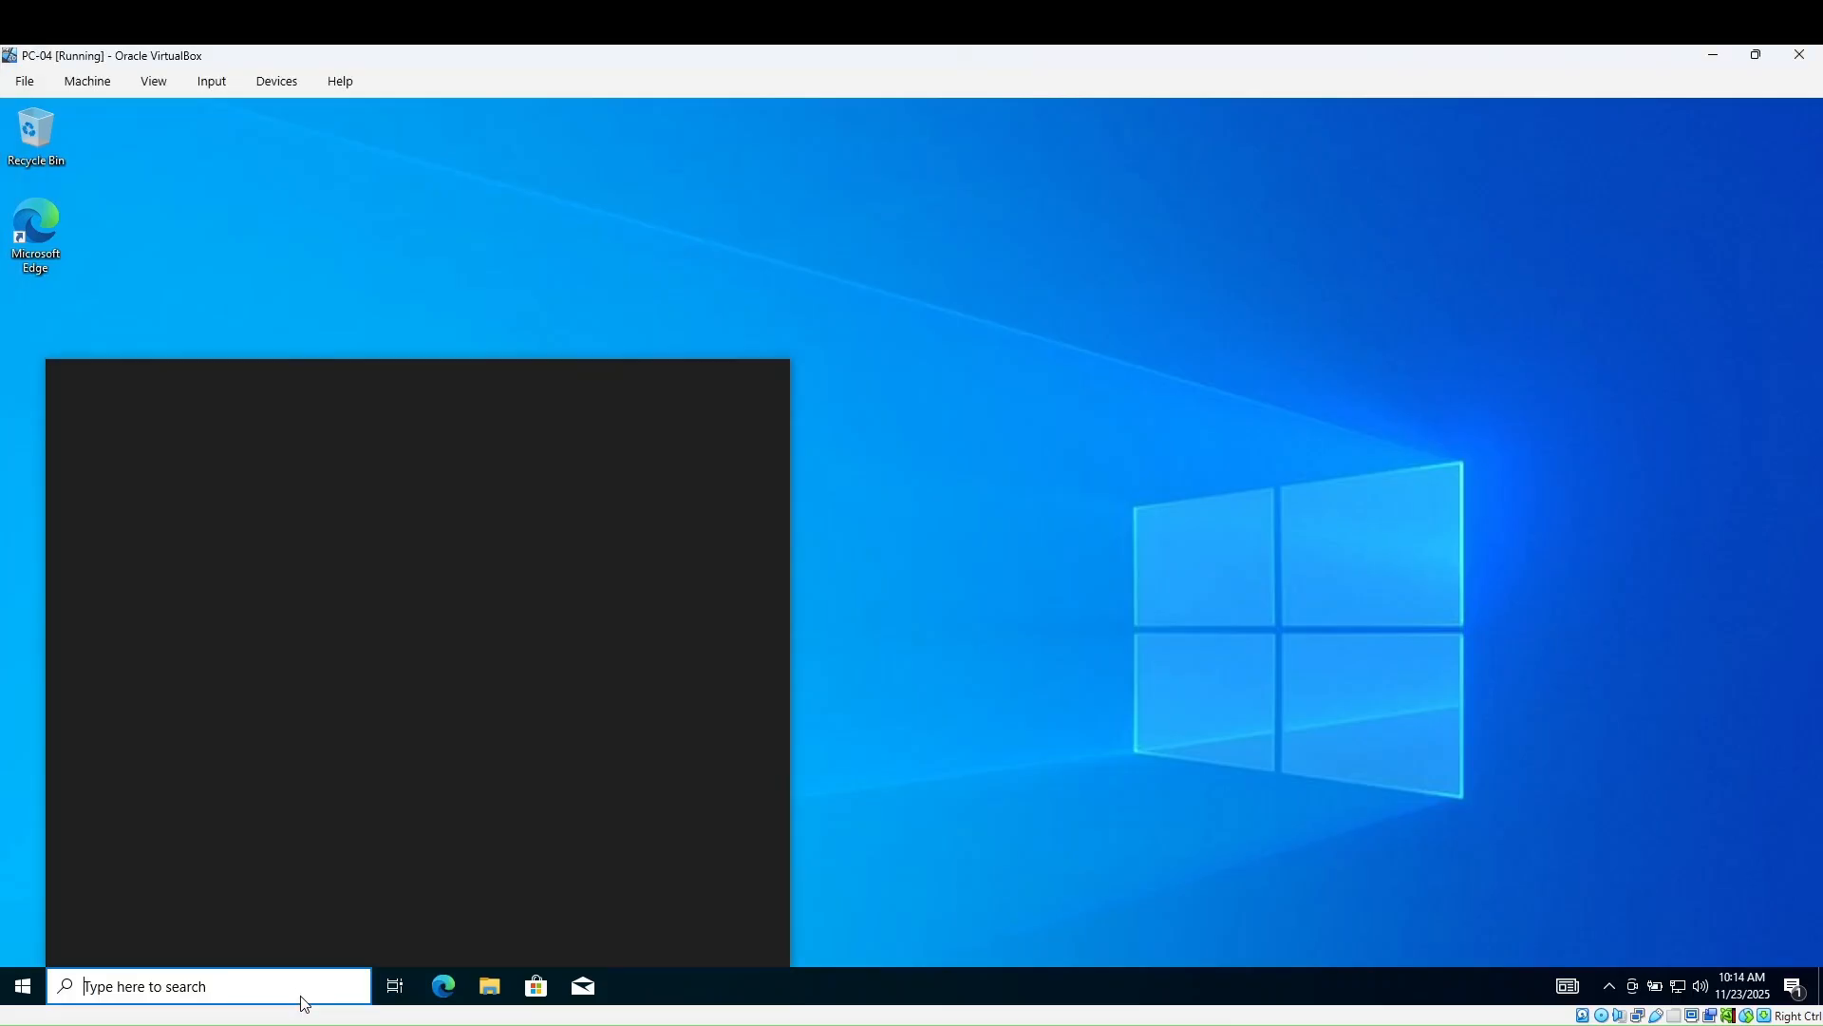
{"action": "type", "text": "cmd"}
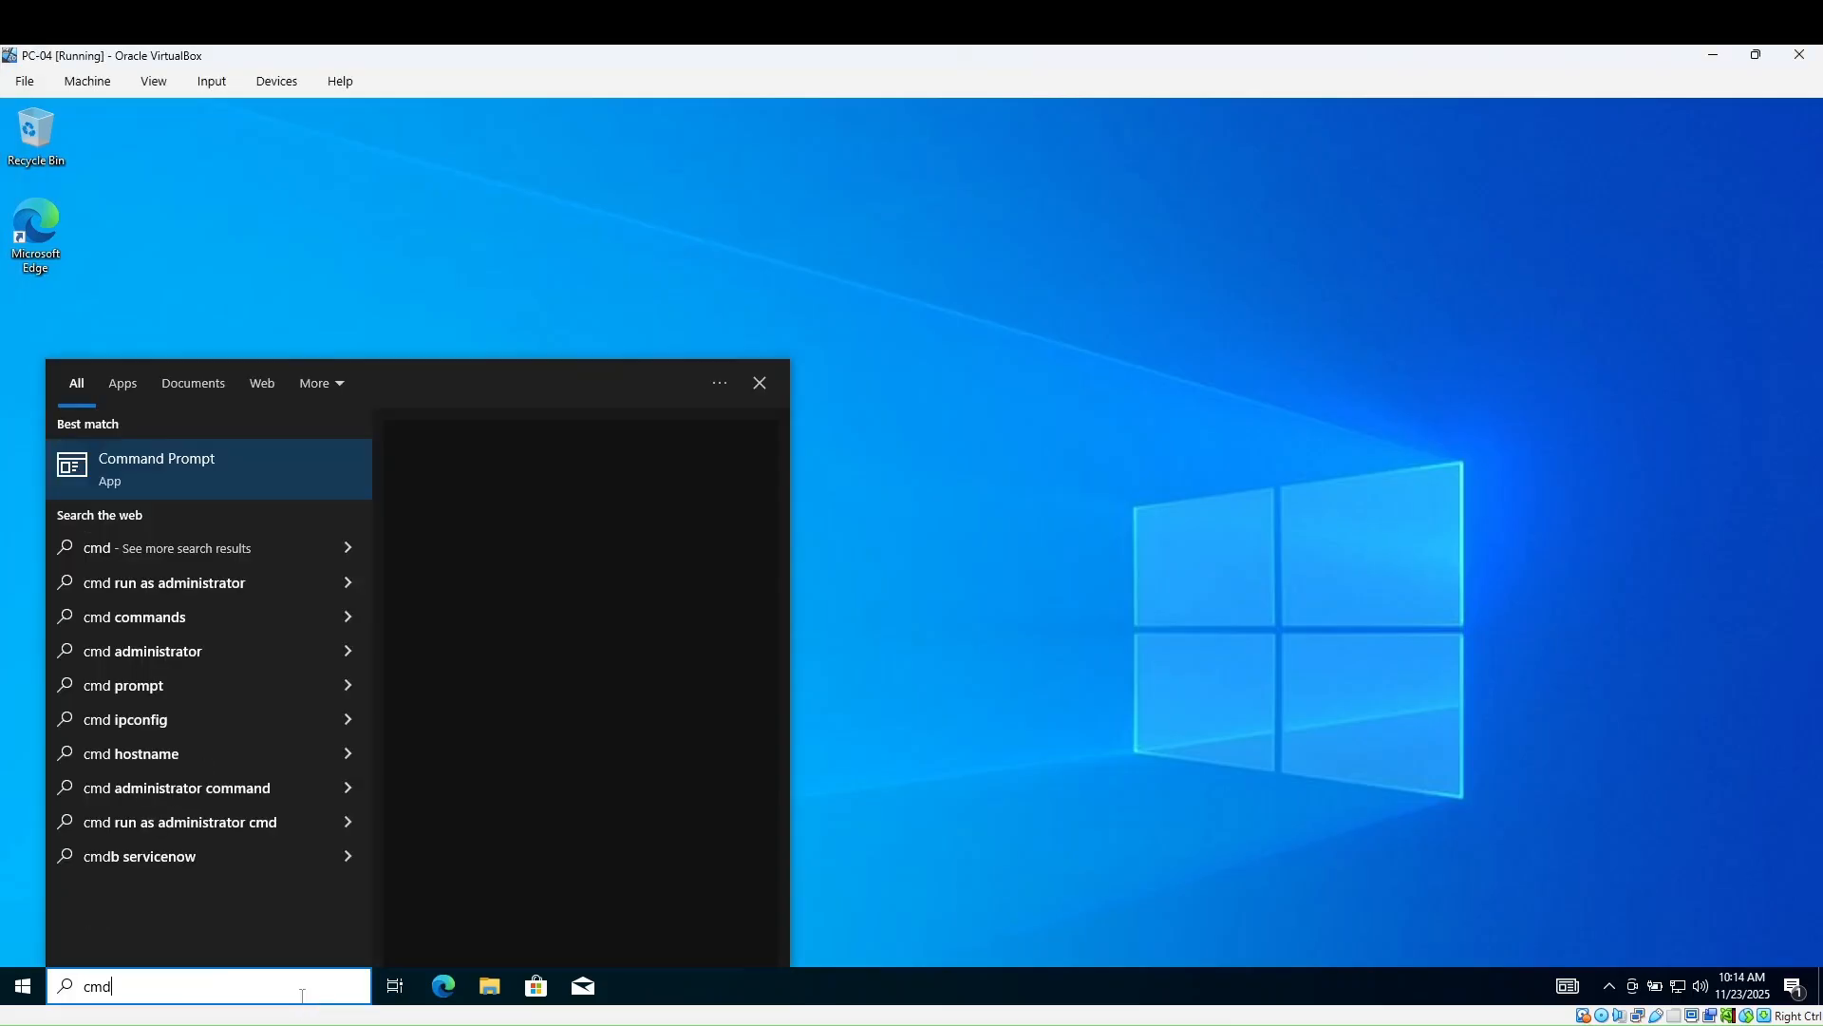
{"action": "key", "text": "Return"}
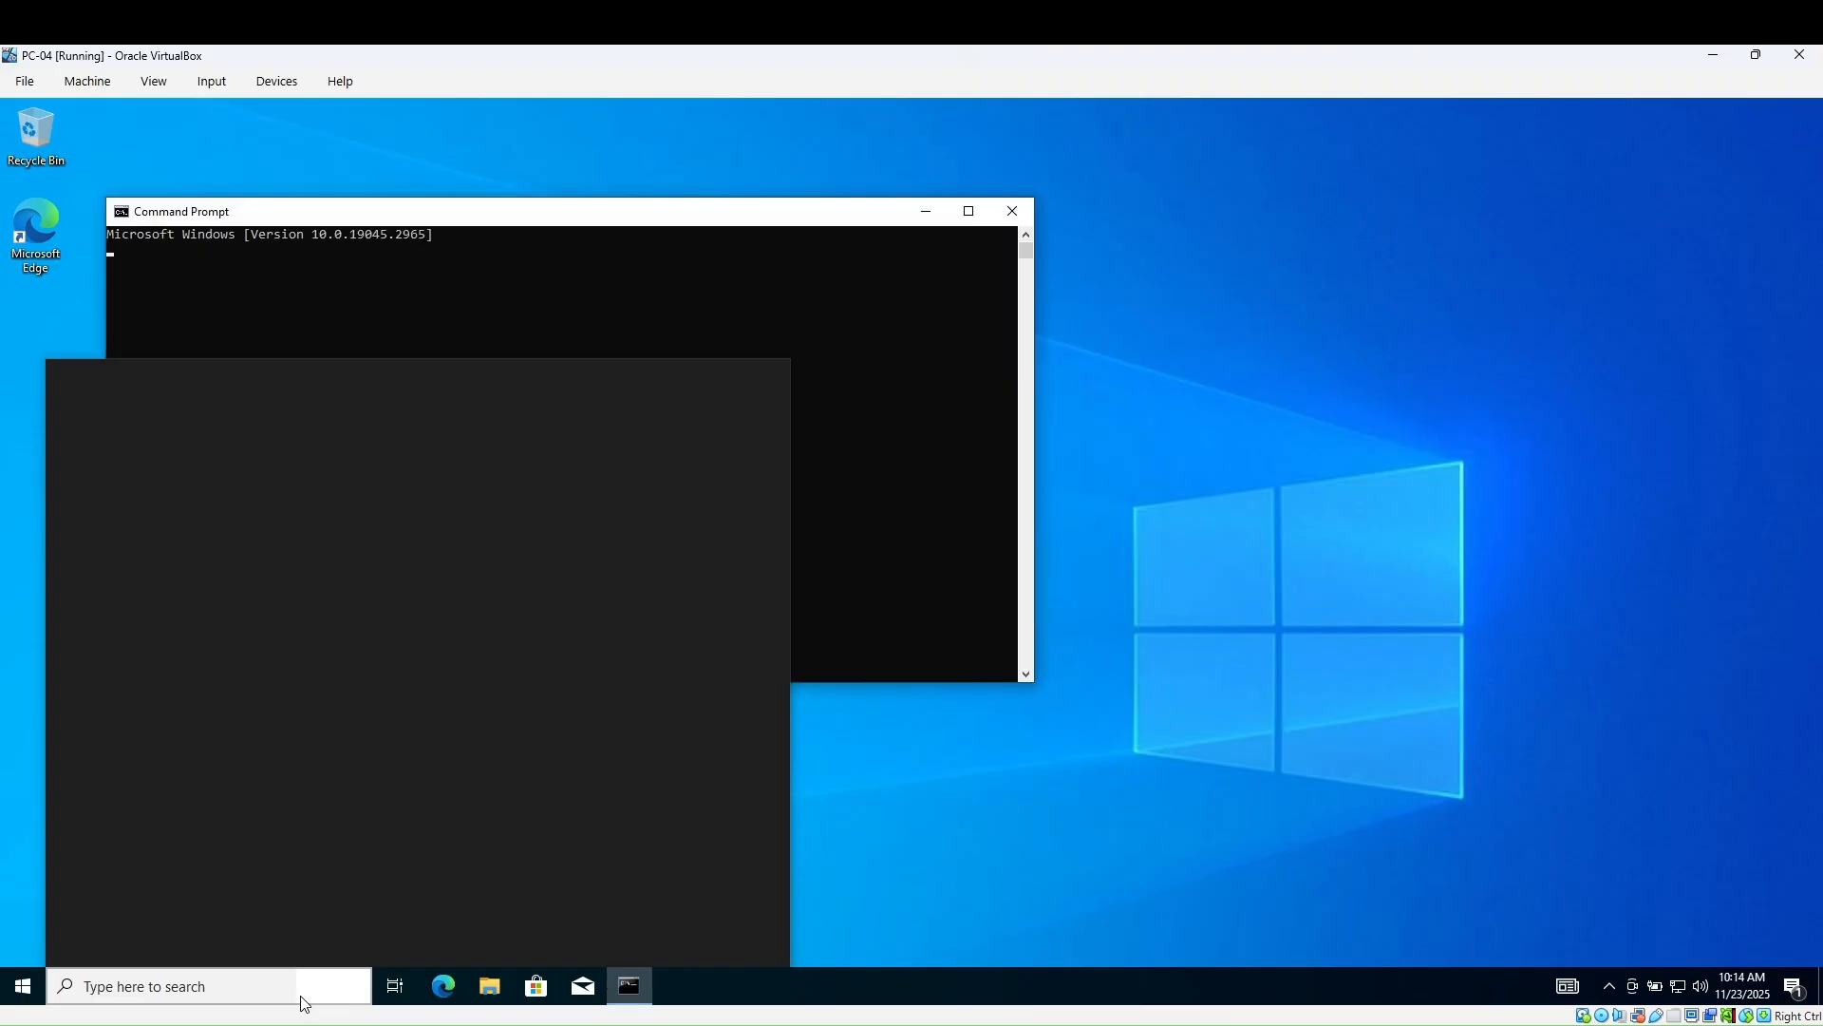
{"action": "type", "text": "ipc"}
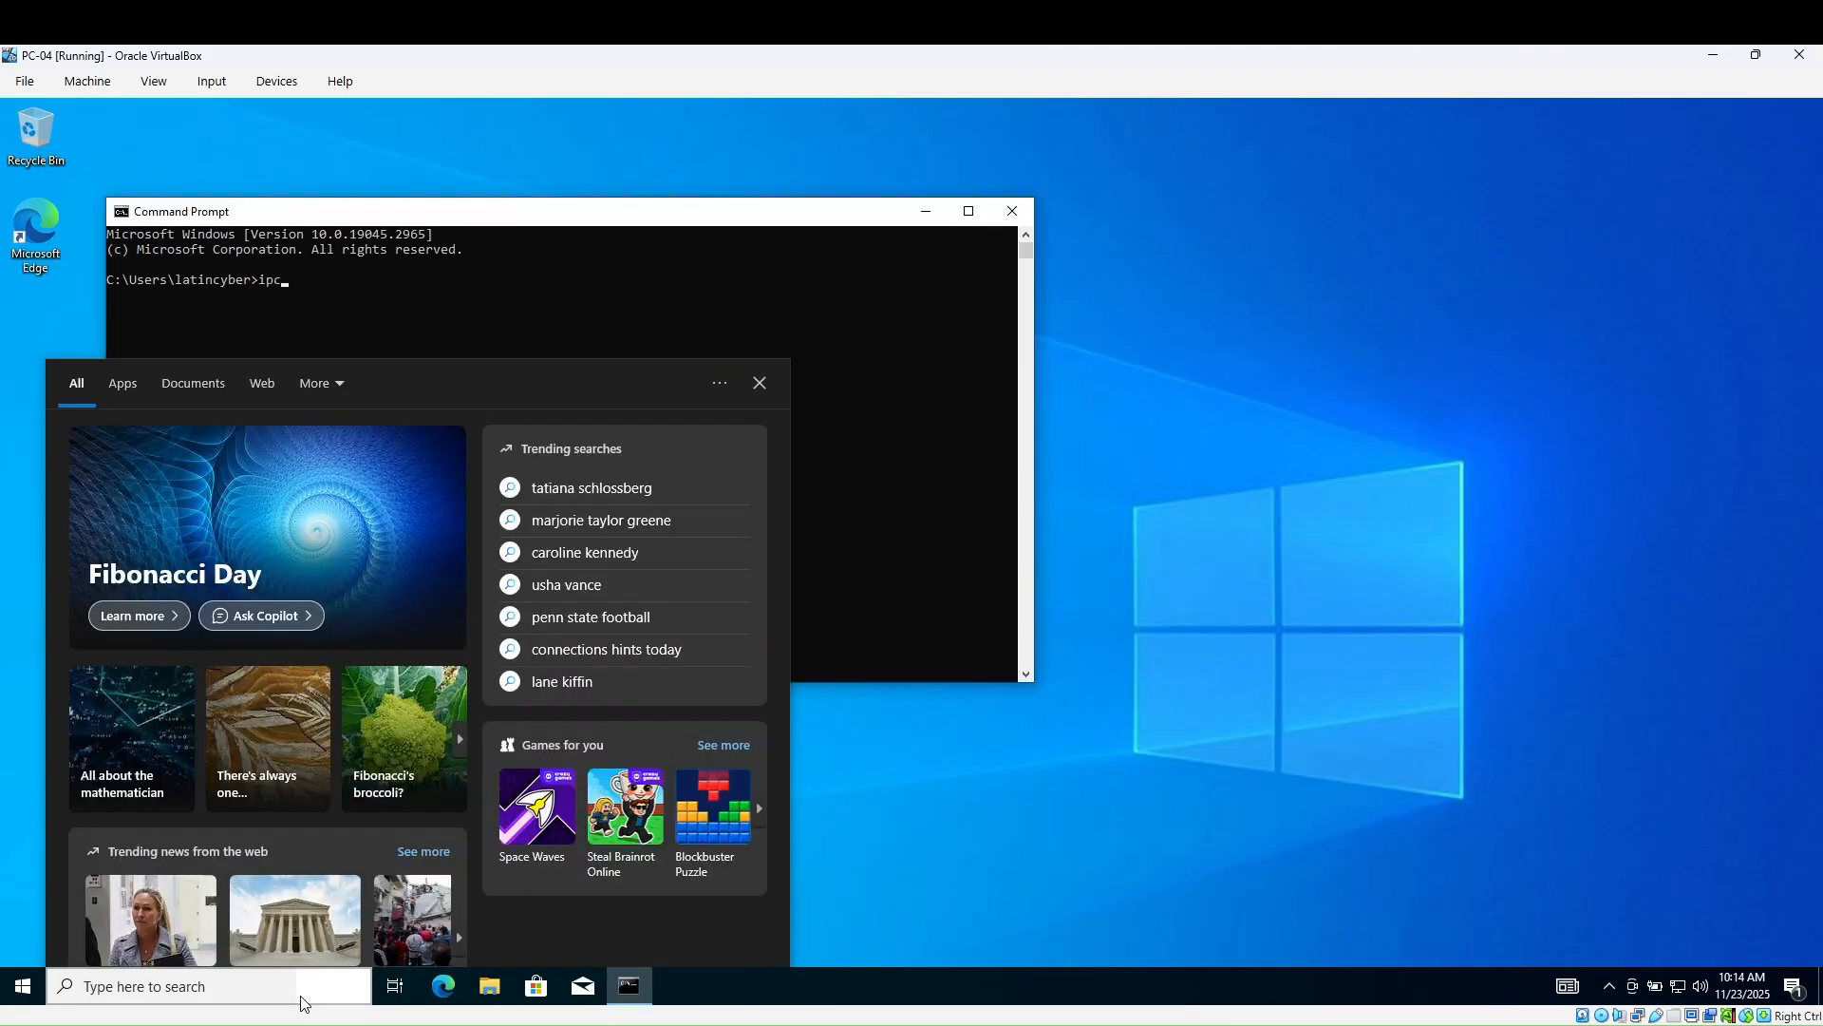
{"action": "left_click", "coordinate": [858, 432]}
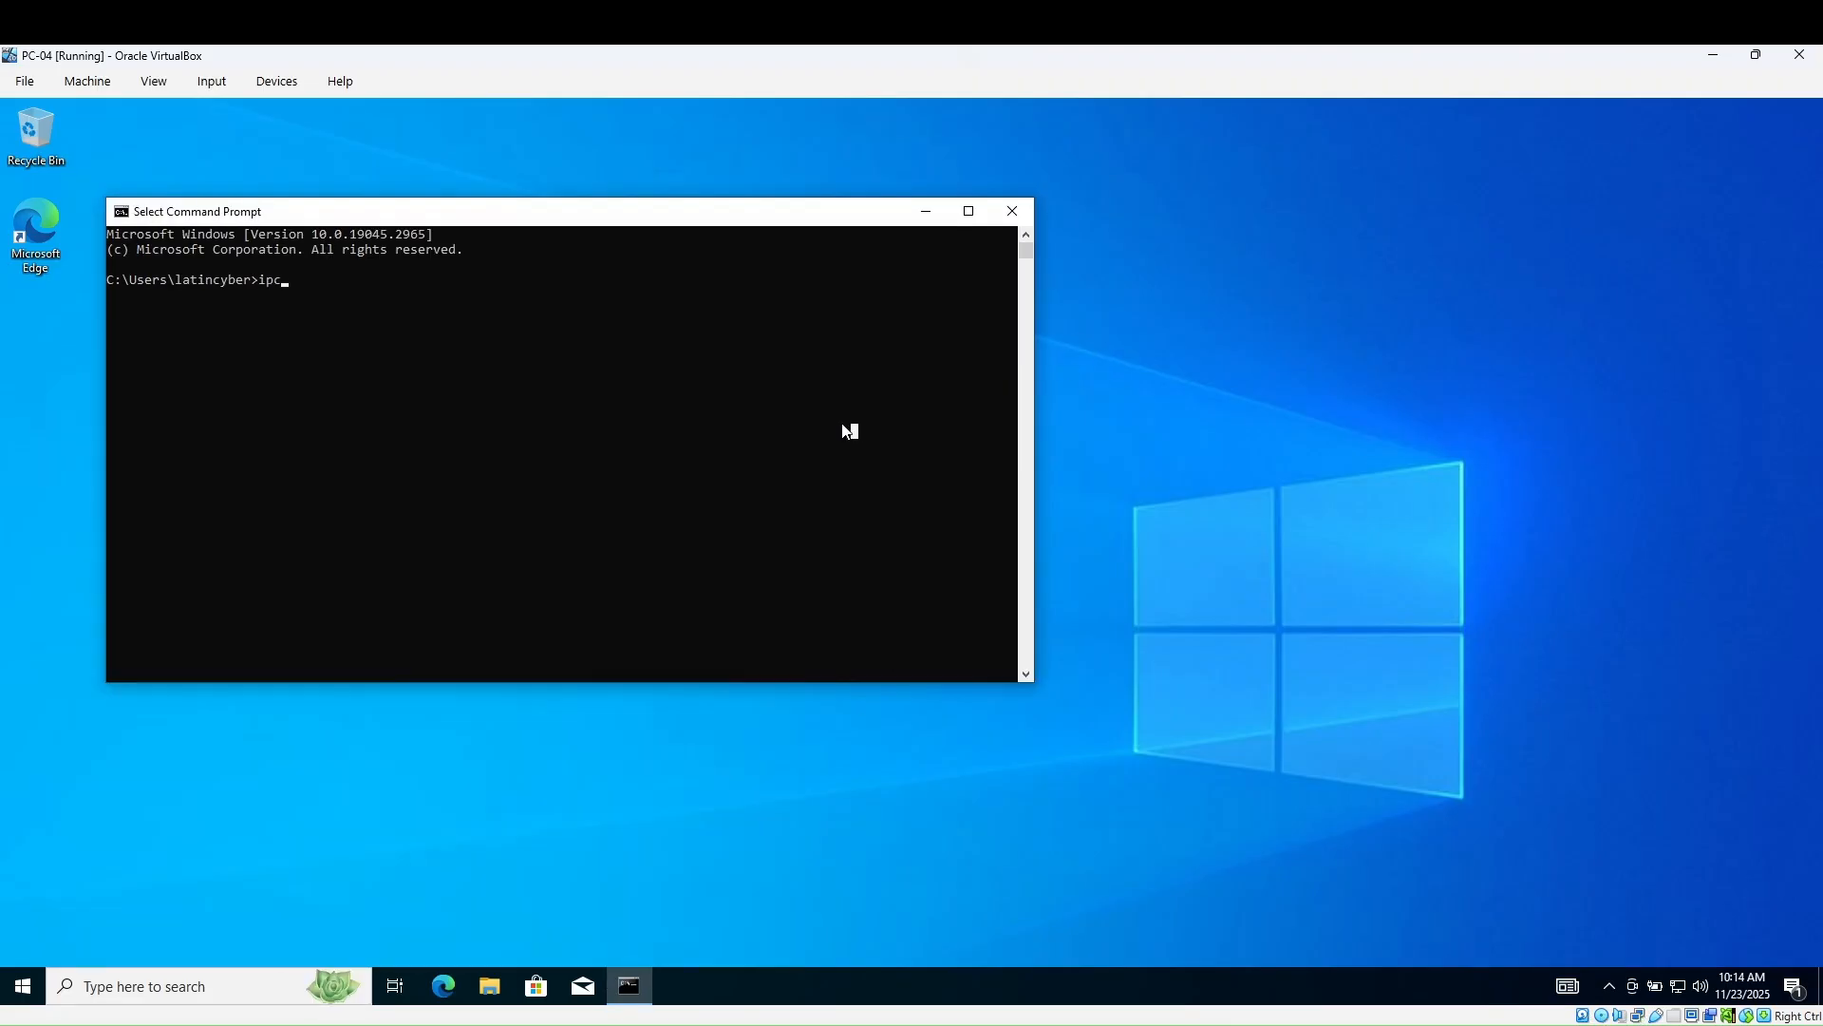
{"action": "type", "text": "onfig"}
{"action": "key", "text": "Return"}
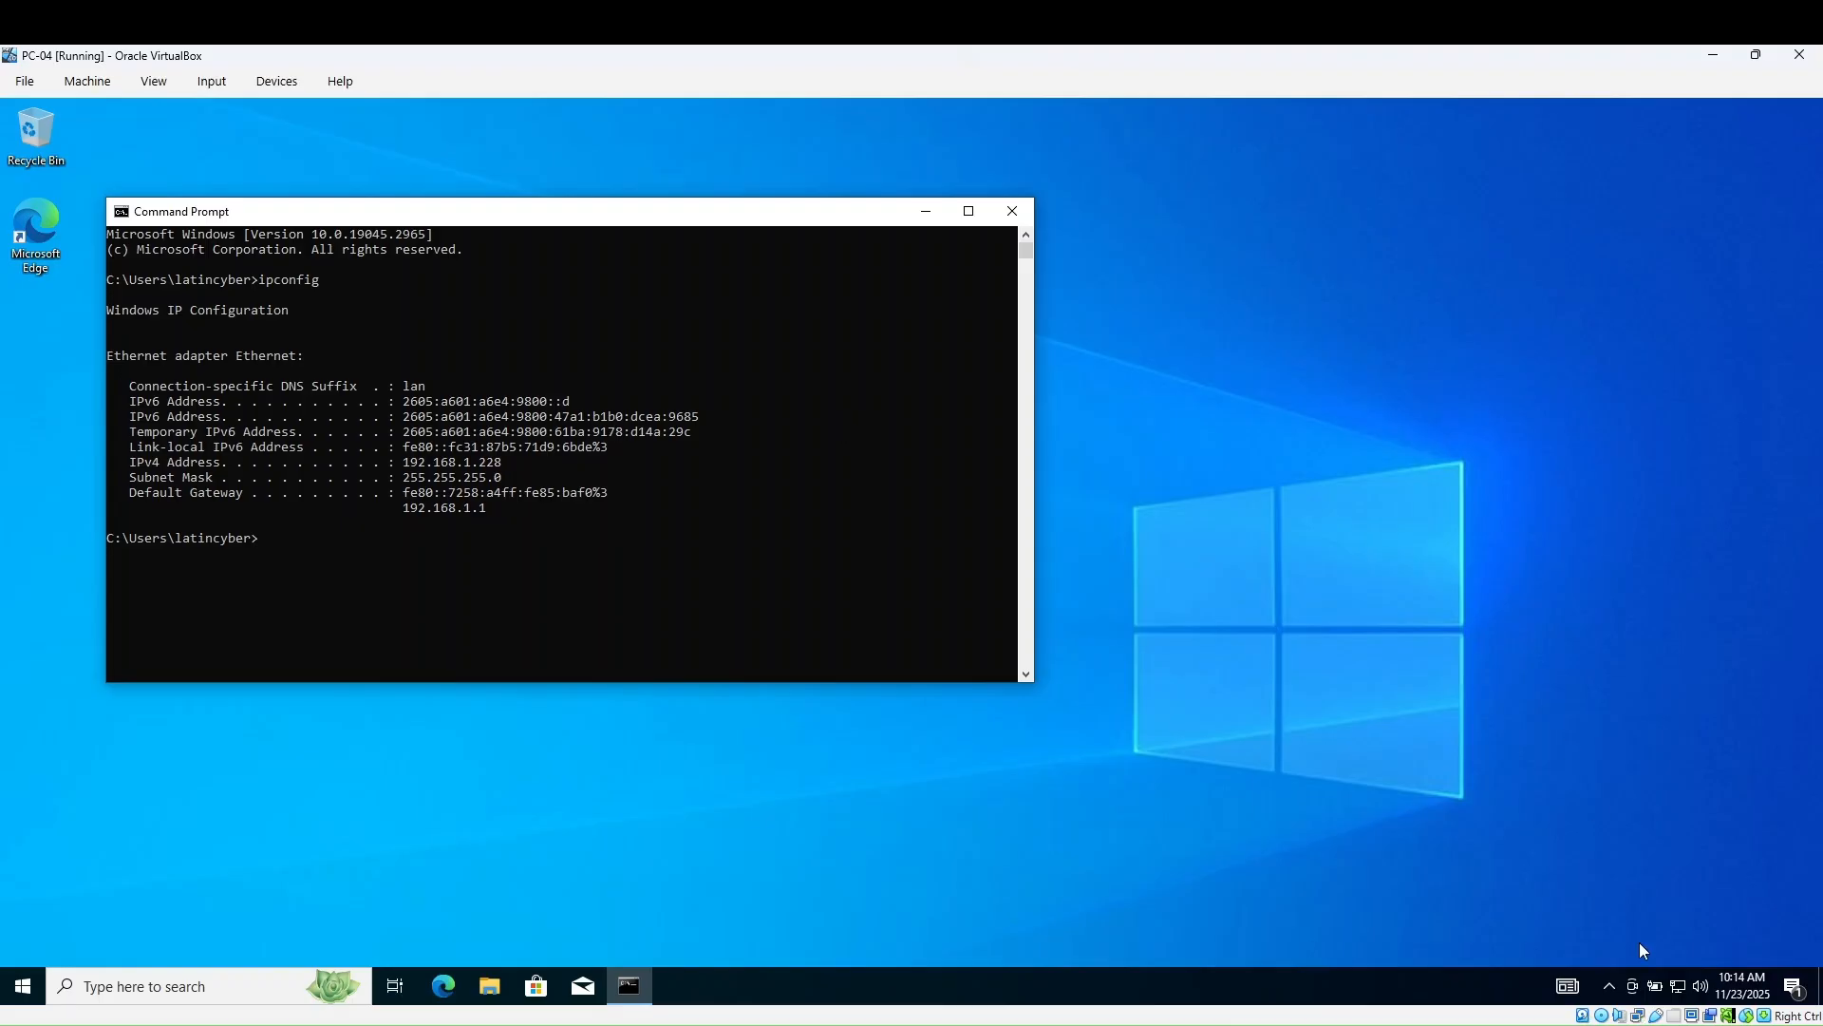
- Open Network Connections from Network & Internet status to list the Intel PRO/1000 MT Ethernet adapter
{"action": "right_click", "coordinate": [1678, 985]}
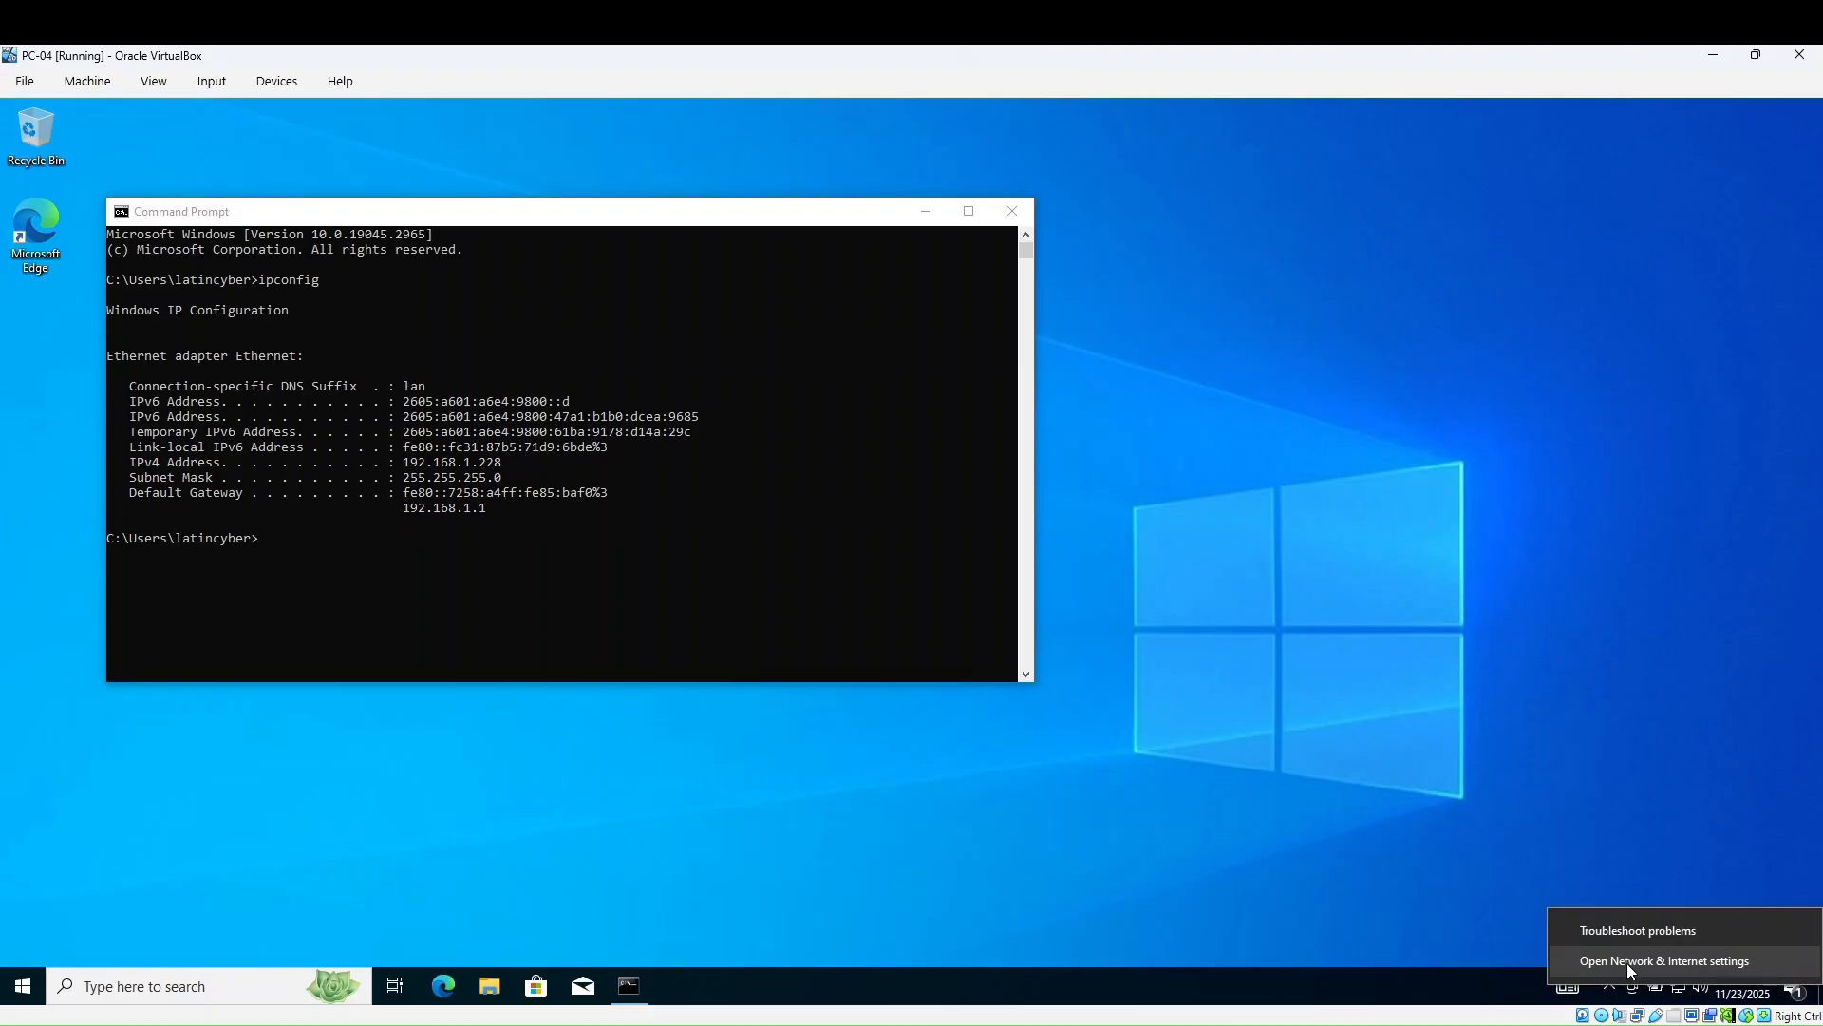
{"action": "left_click", "coordinate": [1627, 963]}
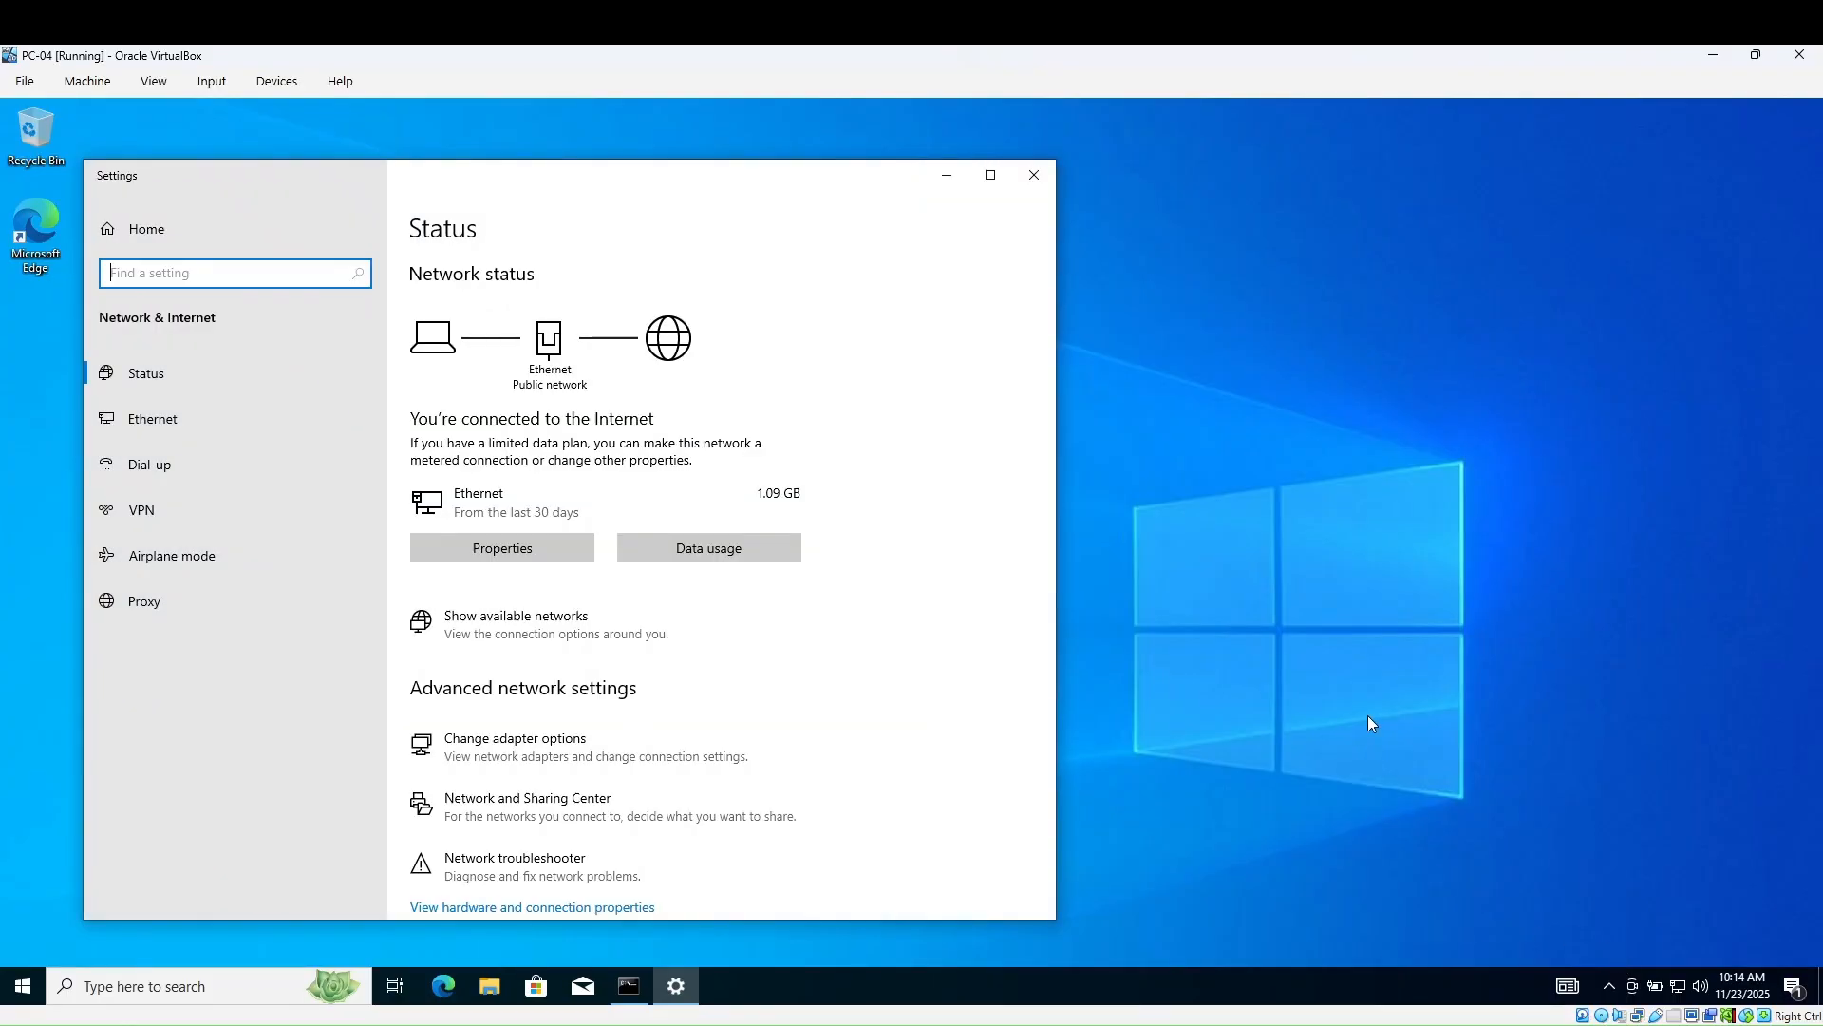
{"action": "left_click", "coordinate": [521, 744]}
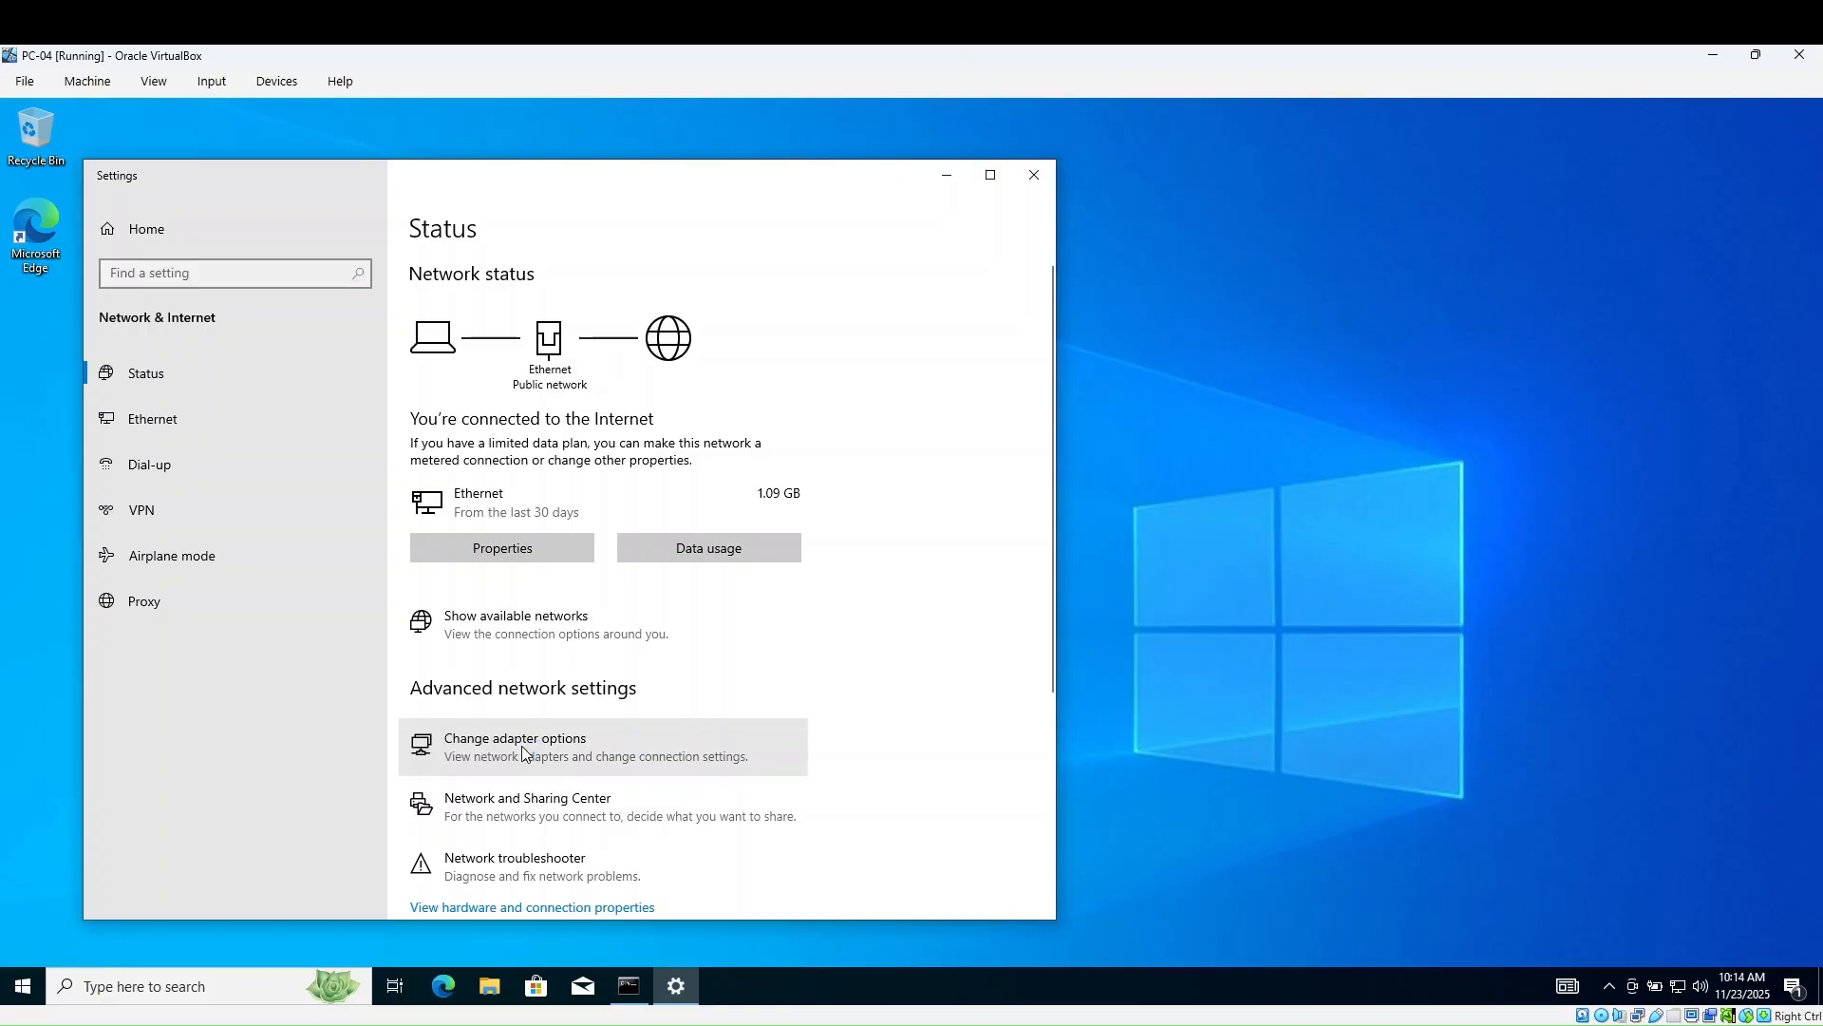
{"action": "left_click", "coordinate": [521, 745]}
{"action": "left_click_drag", "start_coordinate": [491, 187], "coordinate": [766, 203]}
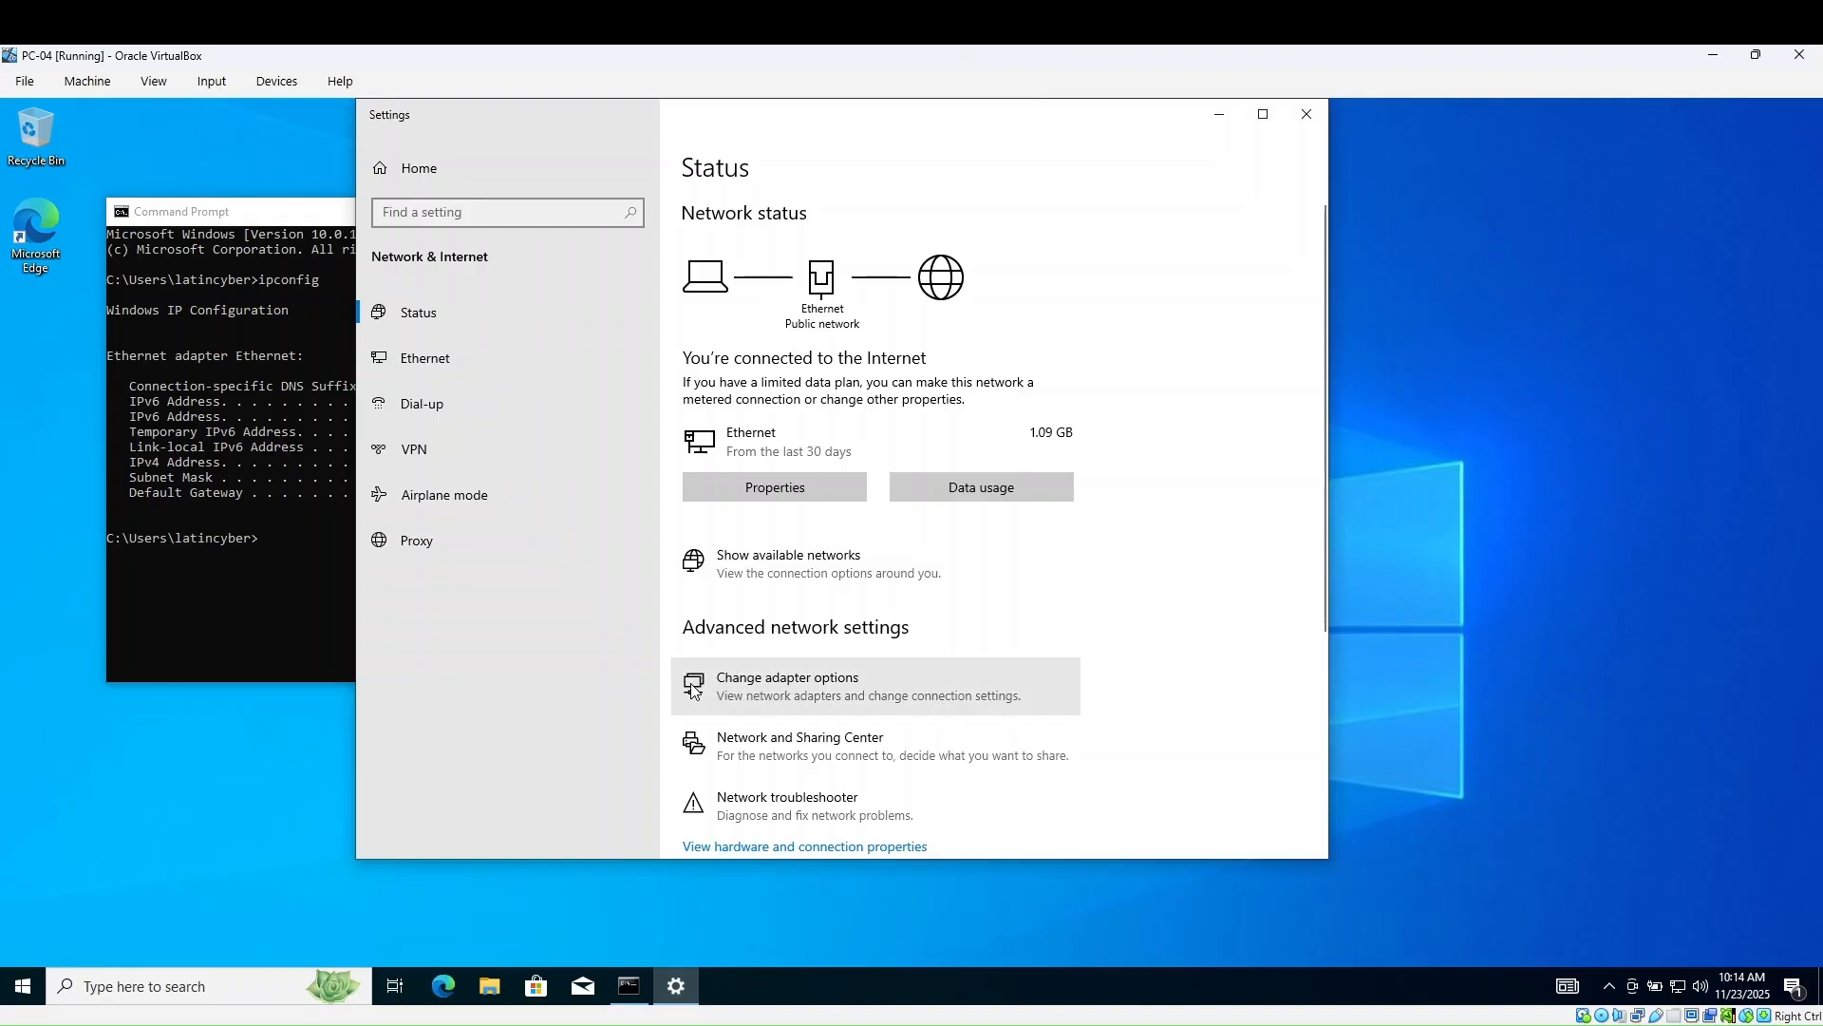
{"action": "scroll", "coordinate": [767, 703], "scroll_direction": "down", "scroll_amount": 4}
{"action": "scroll", "coordinate": [769, 708], "scroll_direction": "up", "scroll_amount": 4}
{"action": "left_click", "coordinate": [769, 707]}
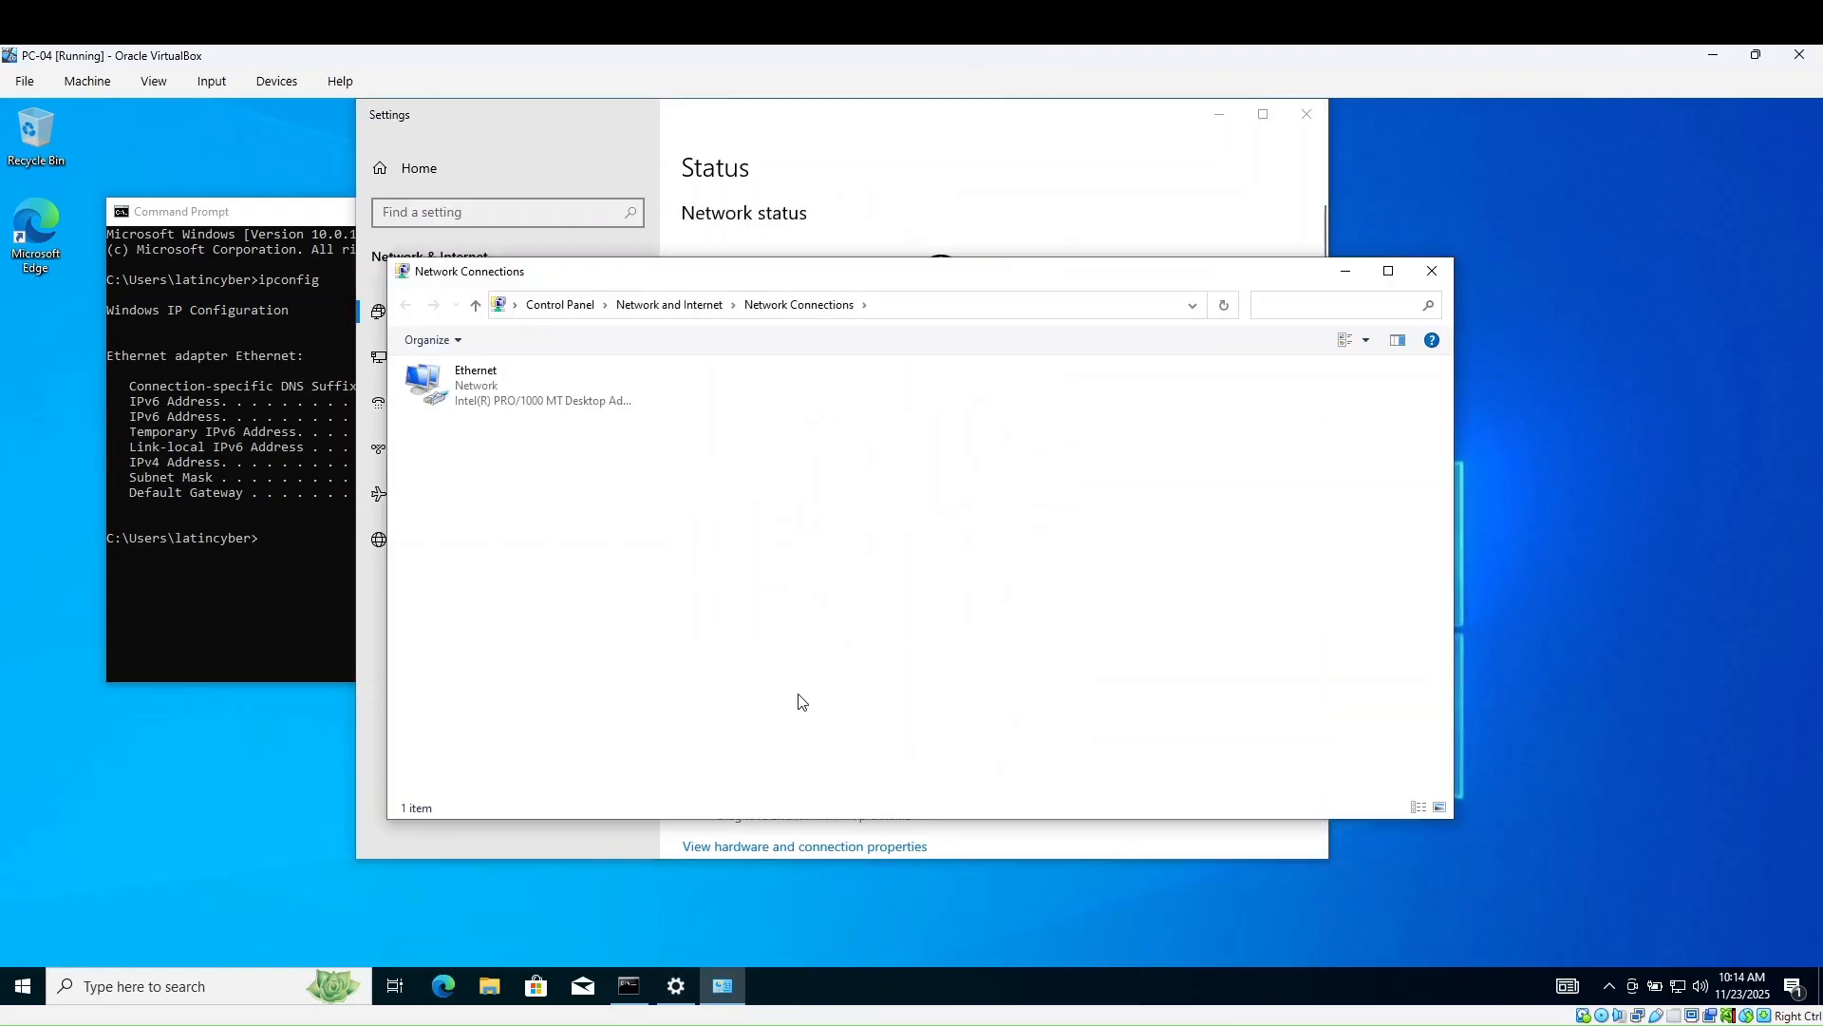
- In Ethernet Properties, uncheck IPv6 and select the IPv4 protocol entry
{"action": "left_click", "coordinate": [492, 401]}
{"action": "right_click", "coordinate": [492, 400]}
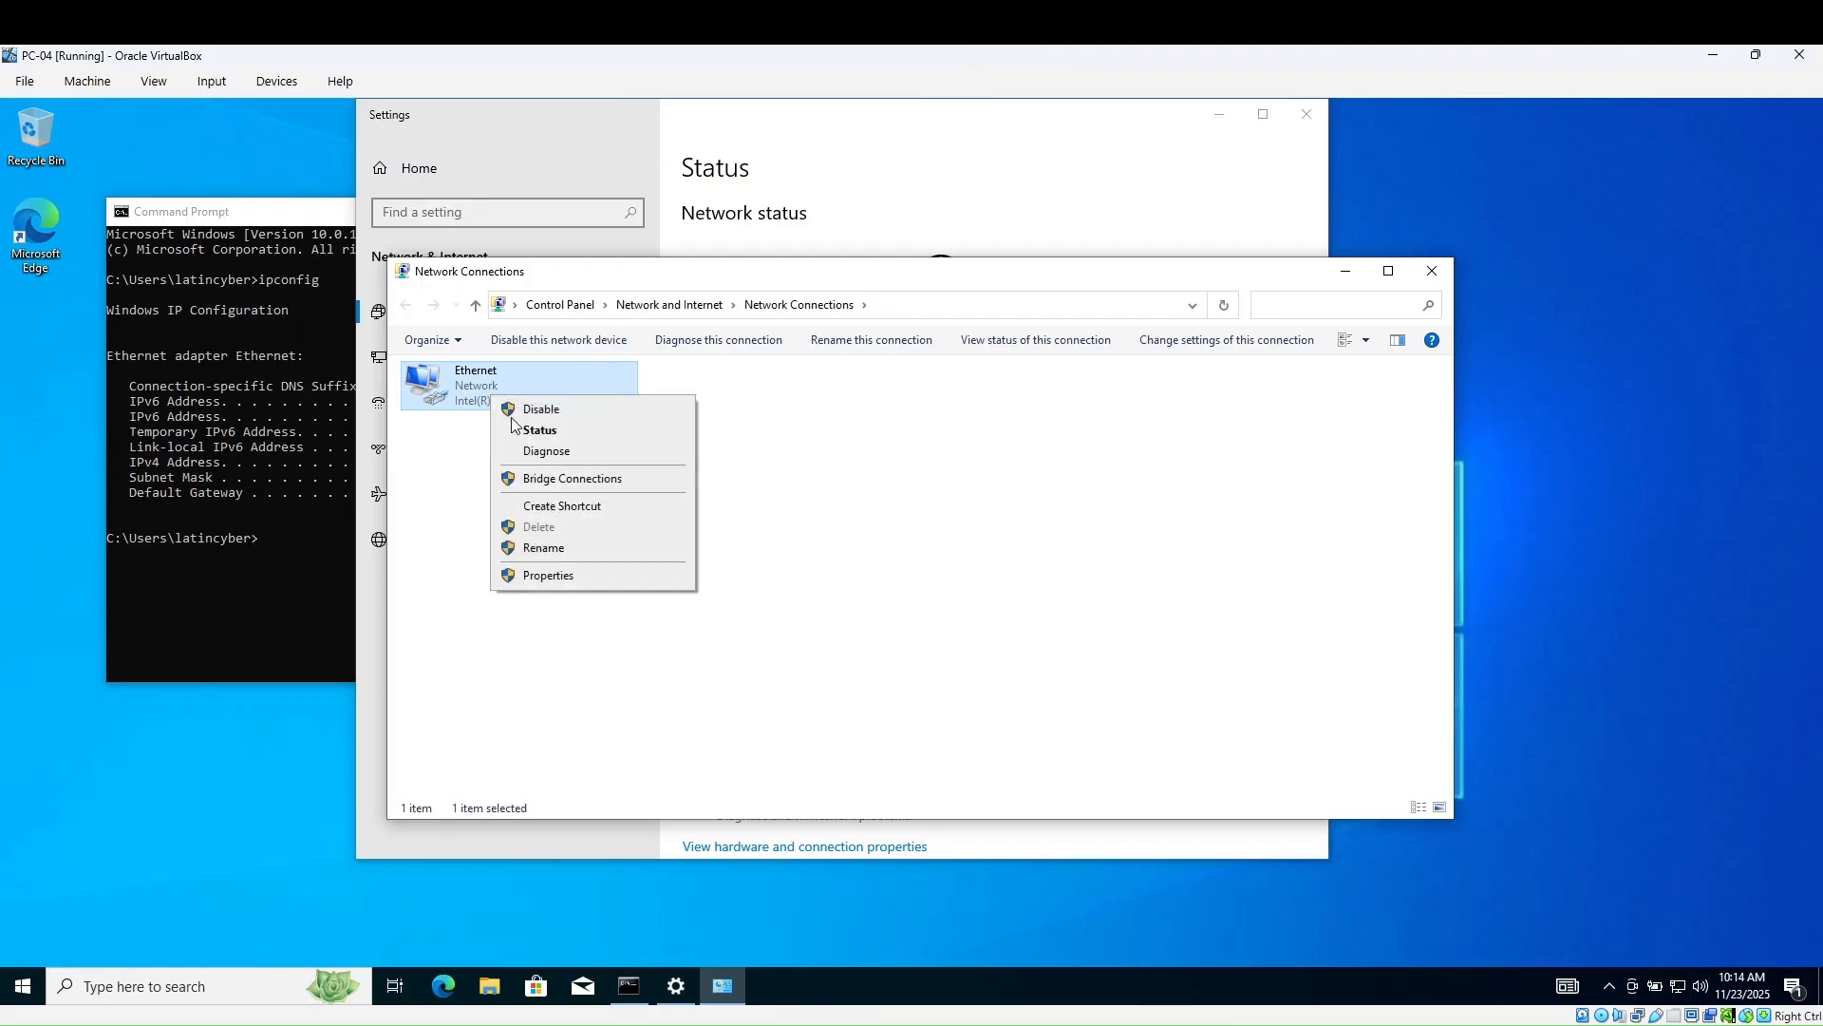
{"action": "left_click", "coordinate": [559, 579]}
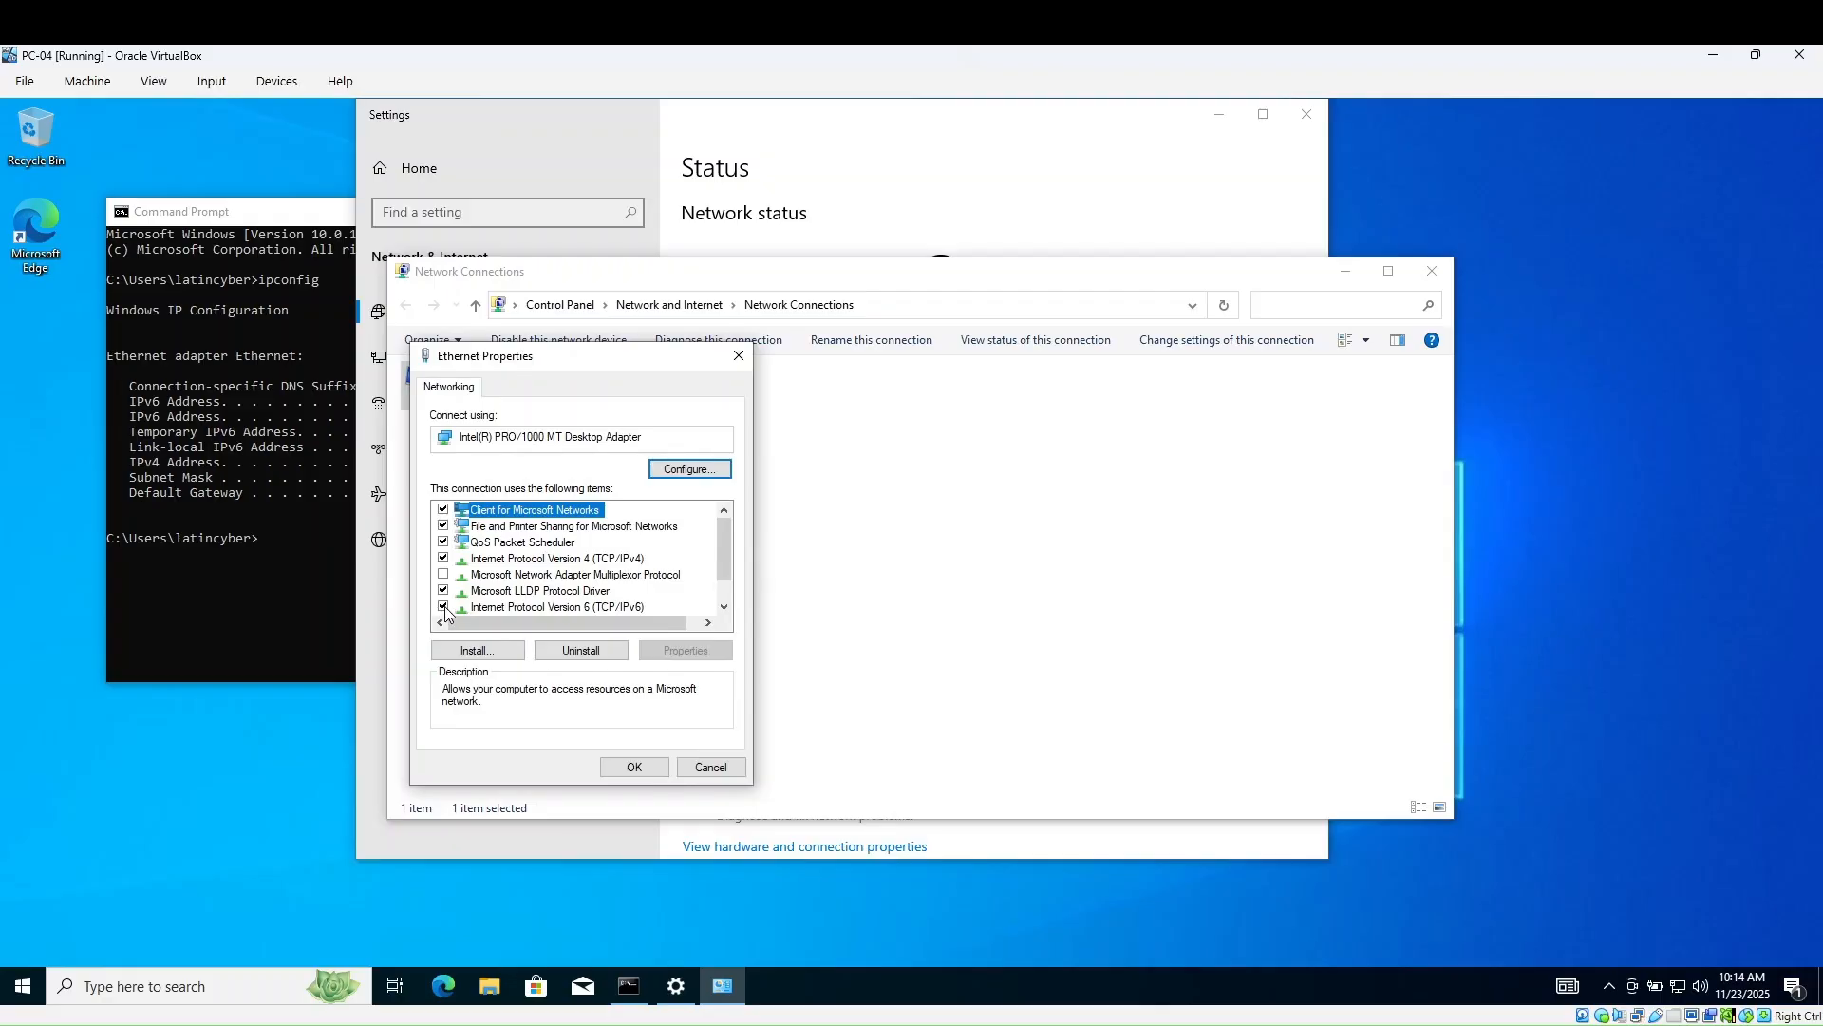
{"action": "left_click", "coordinate": [443, 608]}
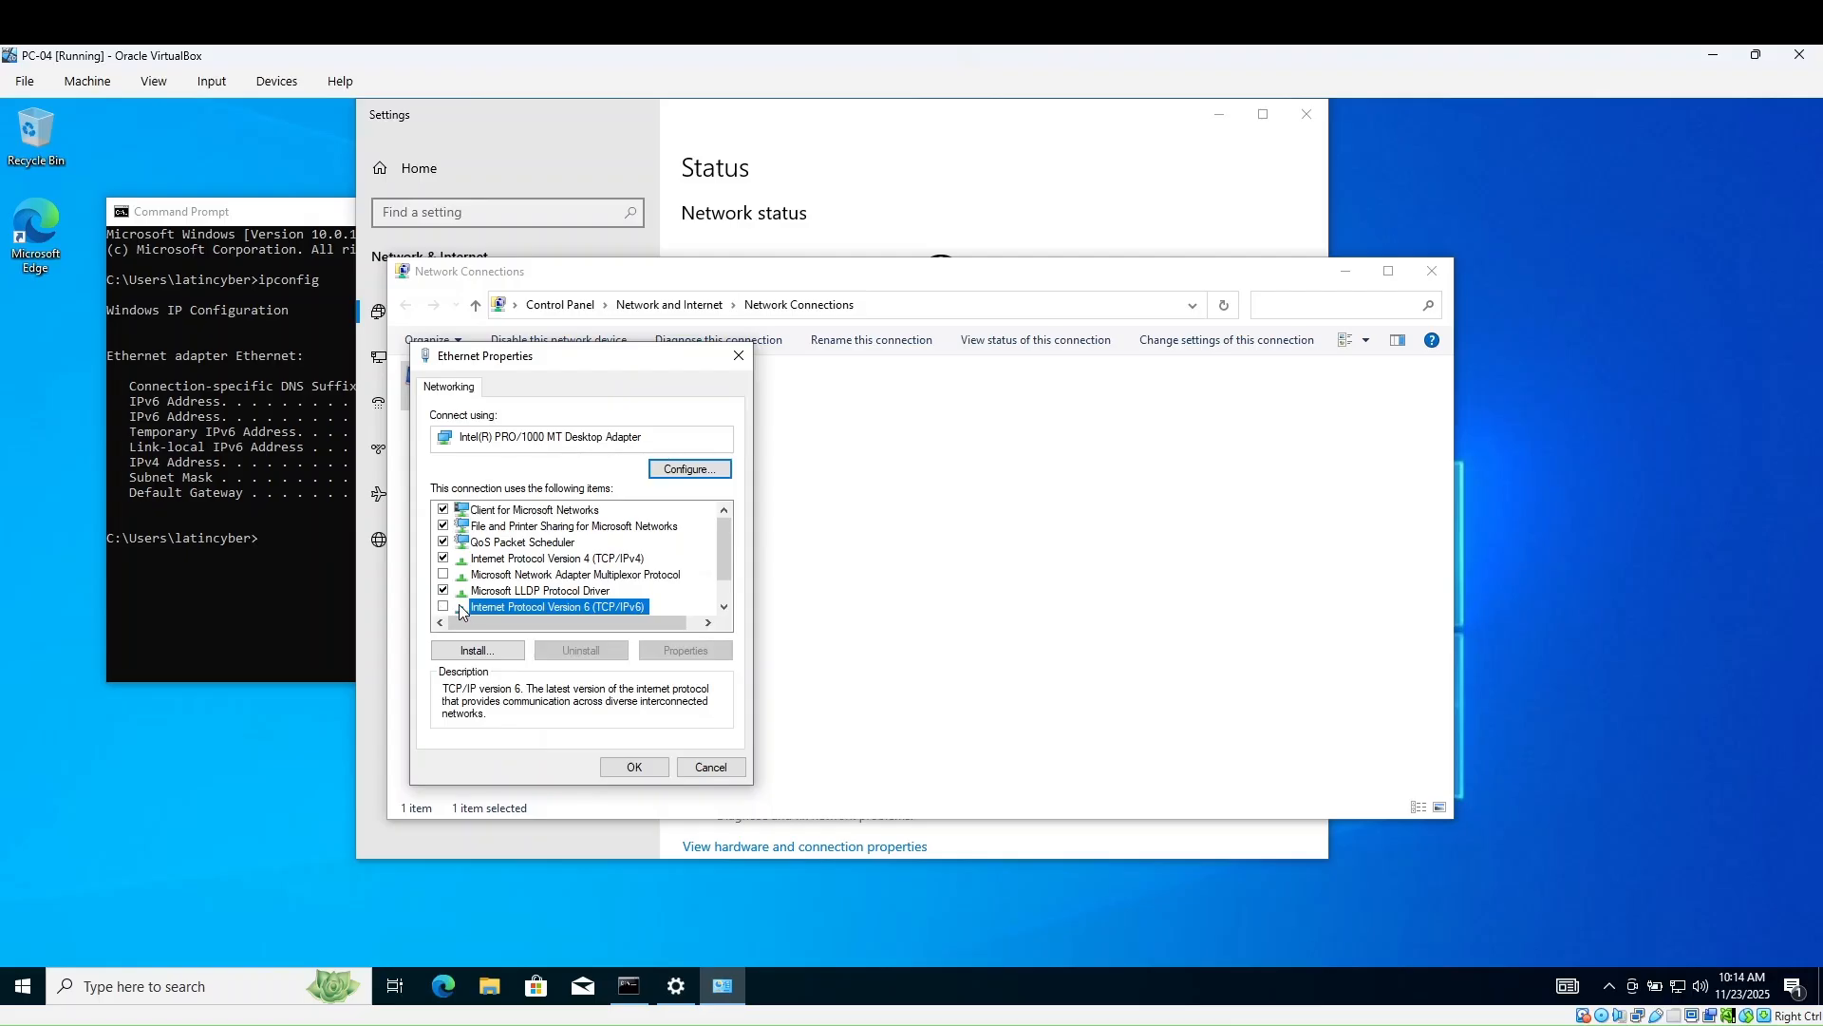
{"action": "left_click", "coordinate": [526, 561]}
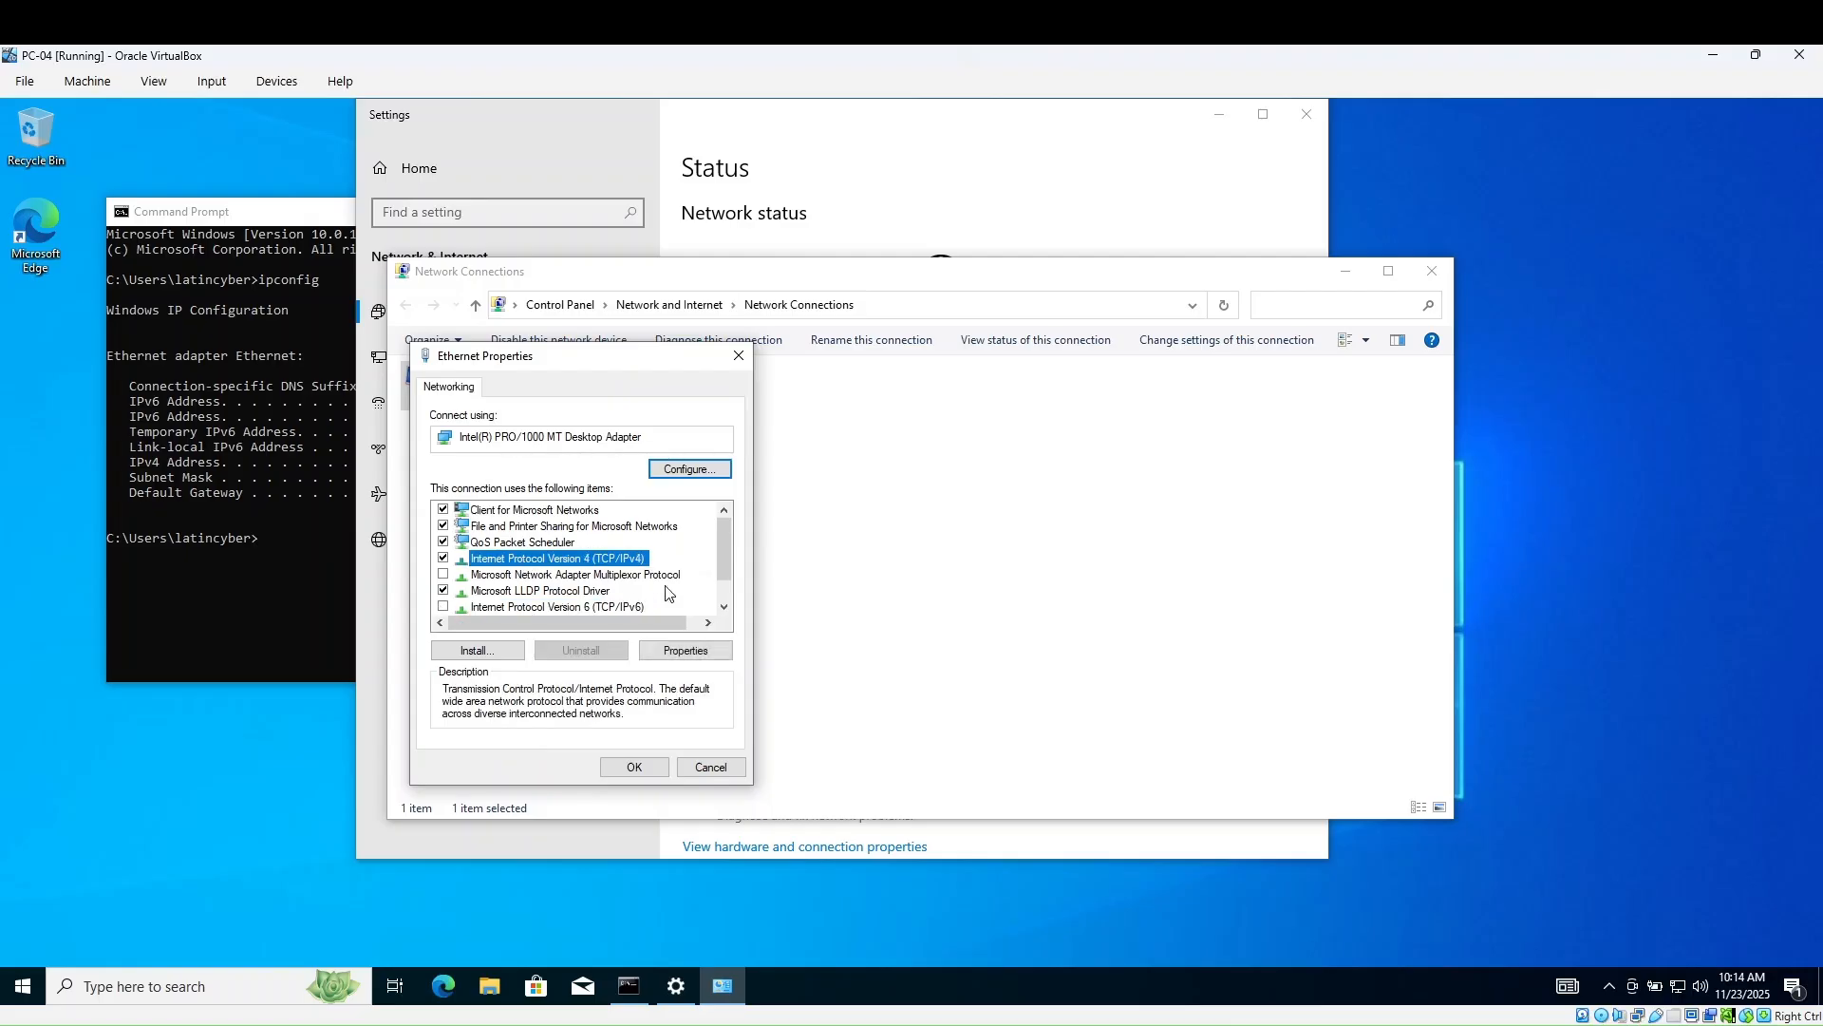
- Set the IPv4 preferred DNS server to 192.168.1.153 and apply the Ethernet changes
{"action": "left_click", "coordinate": [686, 652]}
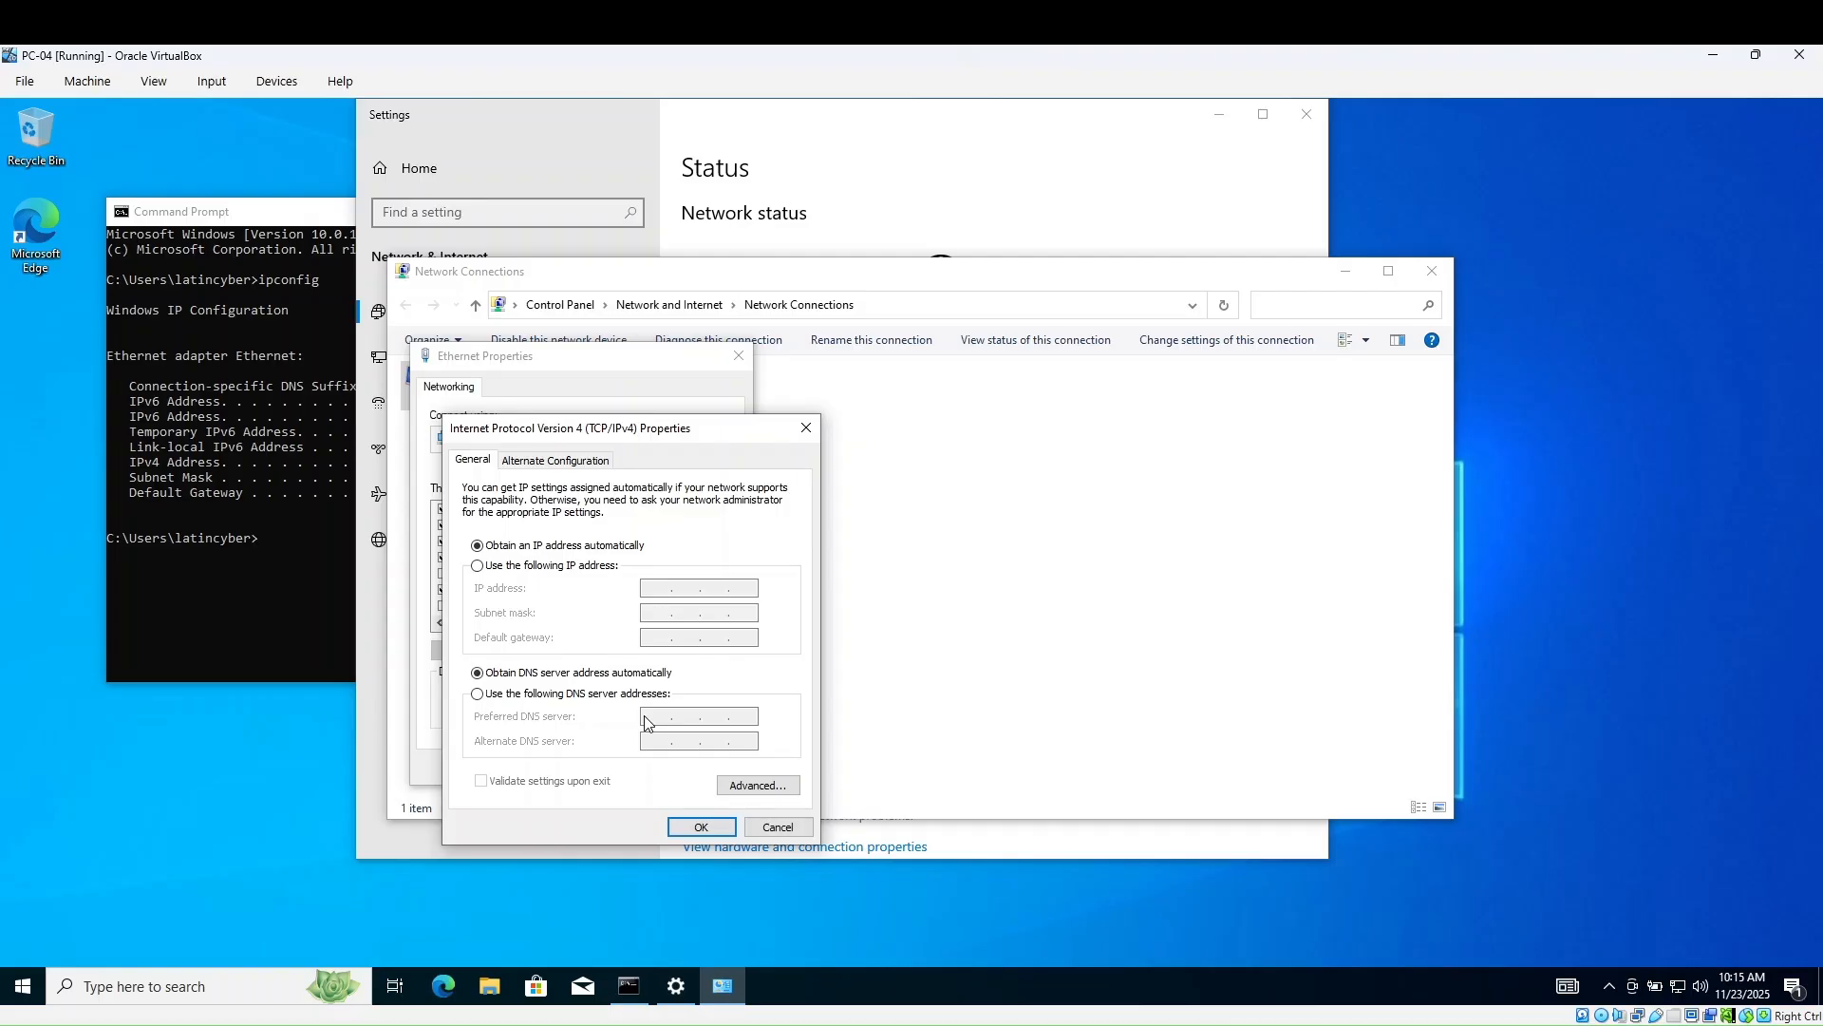
{"action": "left_click", "coordinate": [551, 695]}
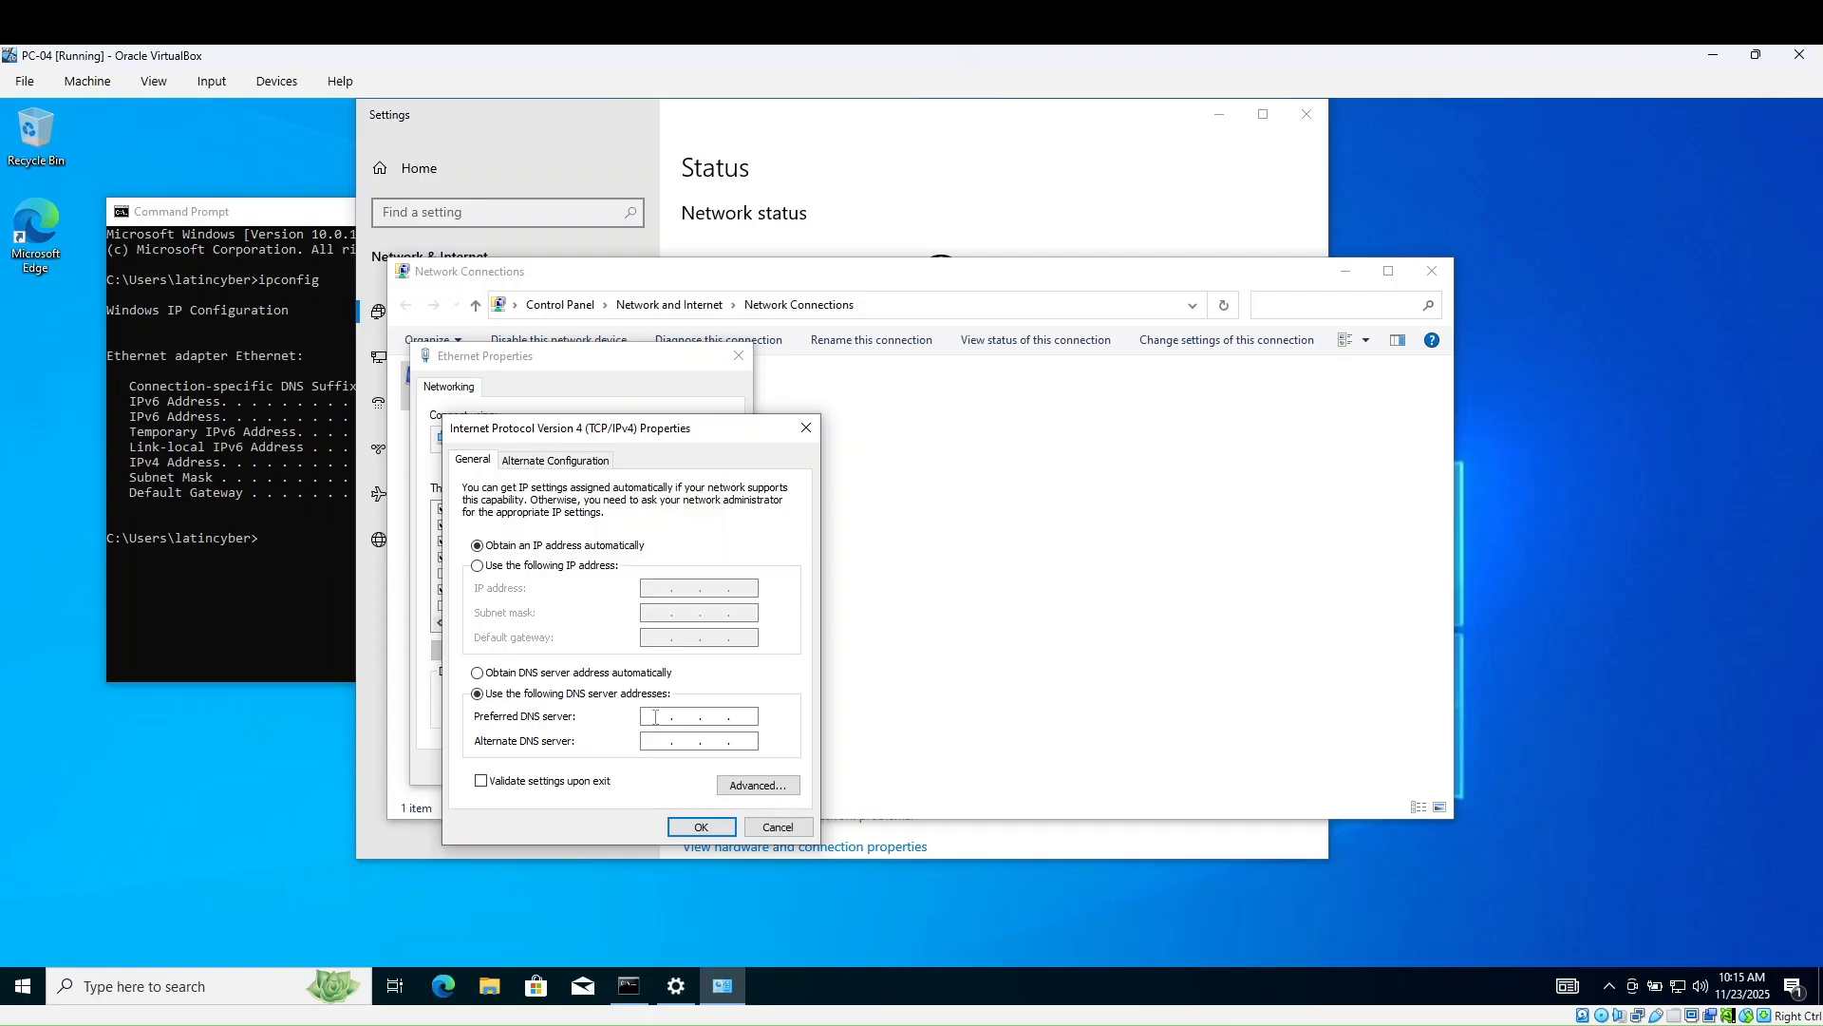
{"action": "left_click", "coordinate": [660, 717]}
{"action": "type", "text": "192 . 168 . 1 . 1"}
{"action": "type", "text": "53"}
{"action": "left_click", "coordinate": [702, 826]}
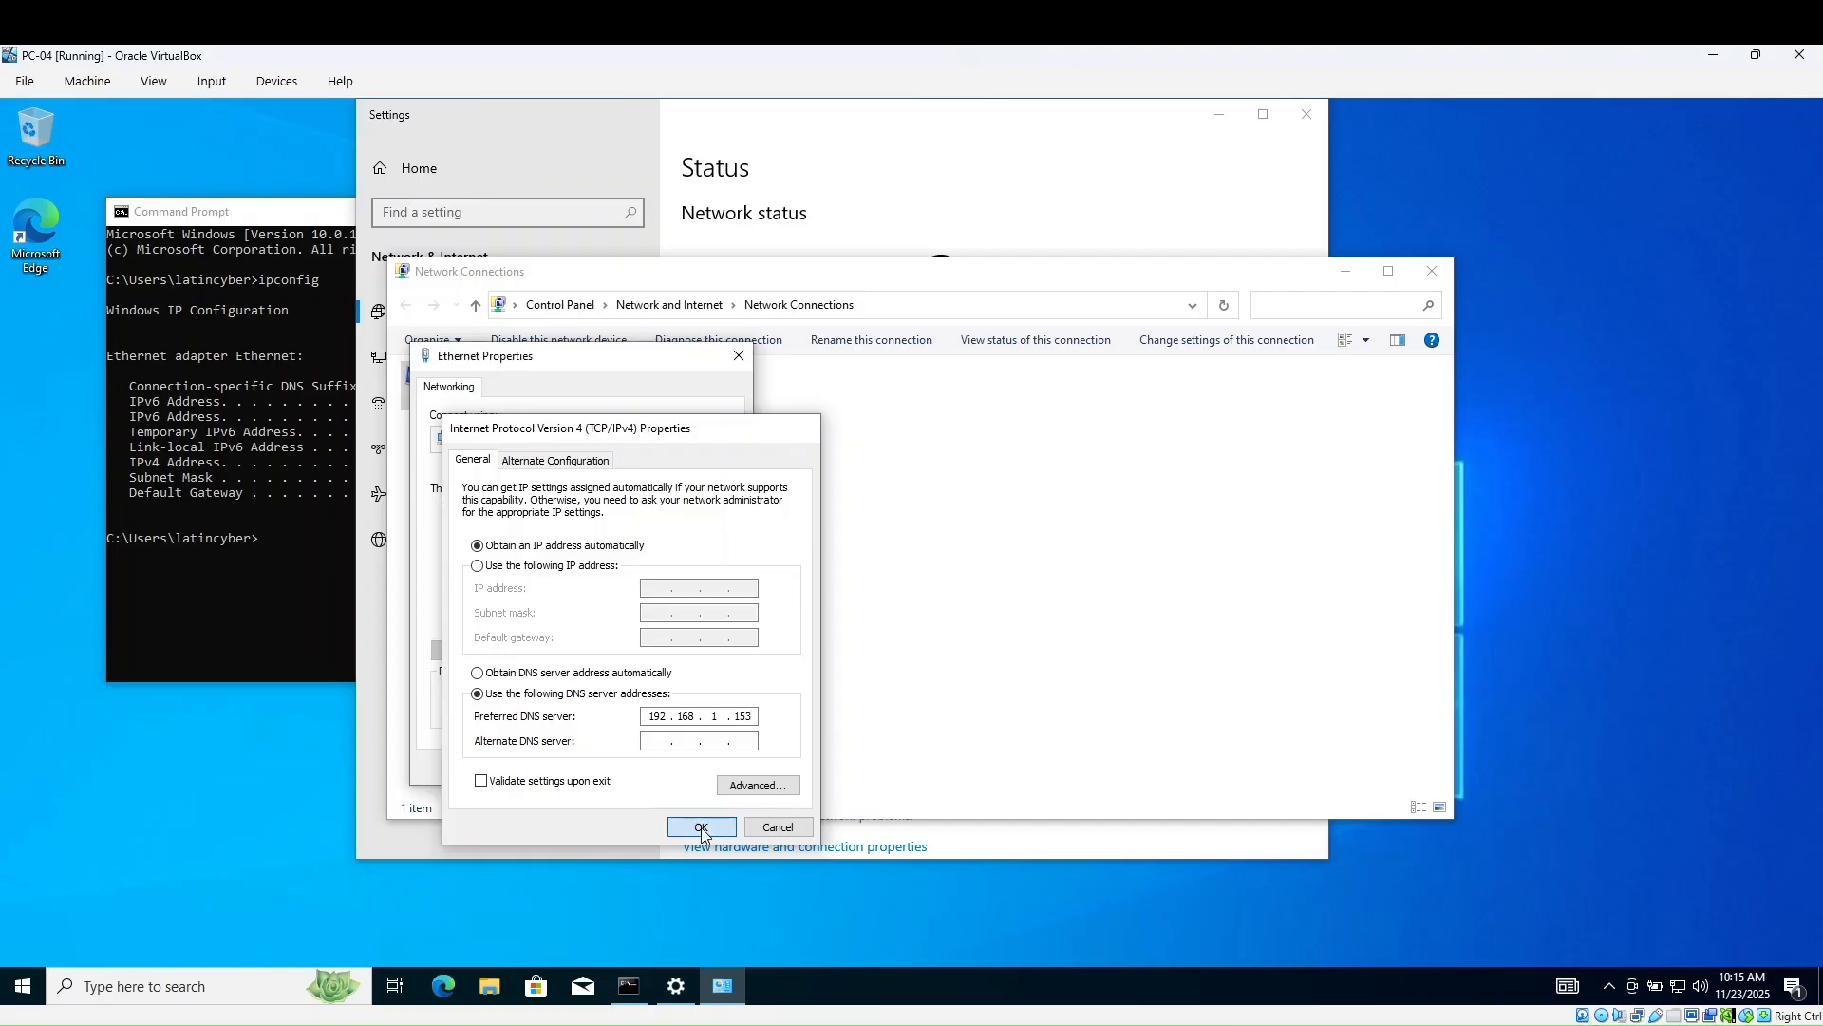
{"action": "left_click", "coordinate": [640, 767]}
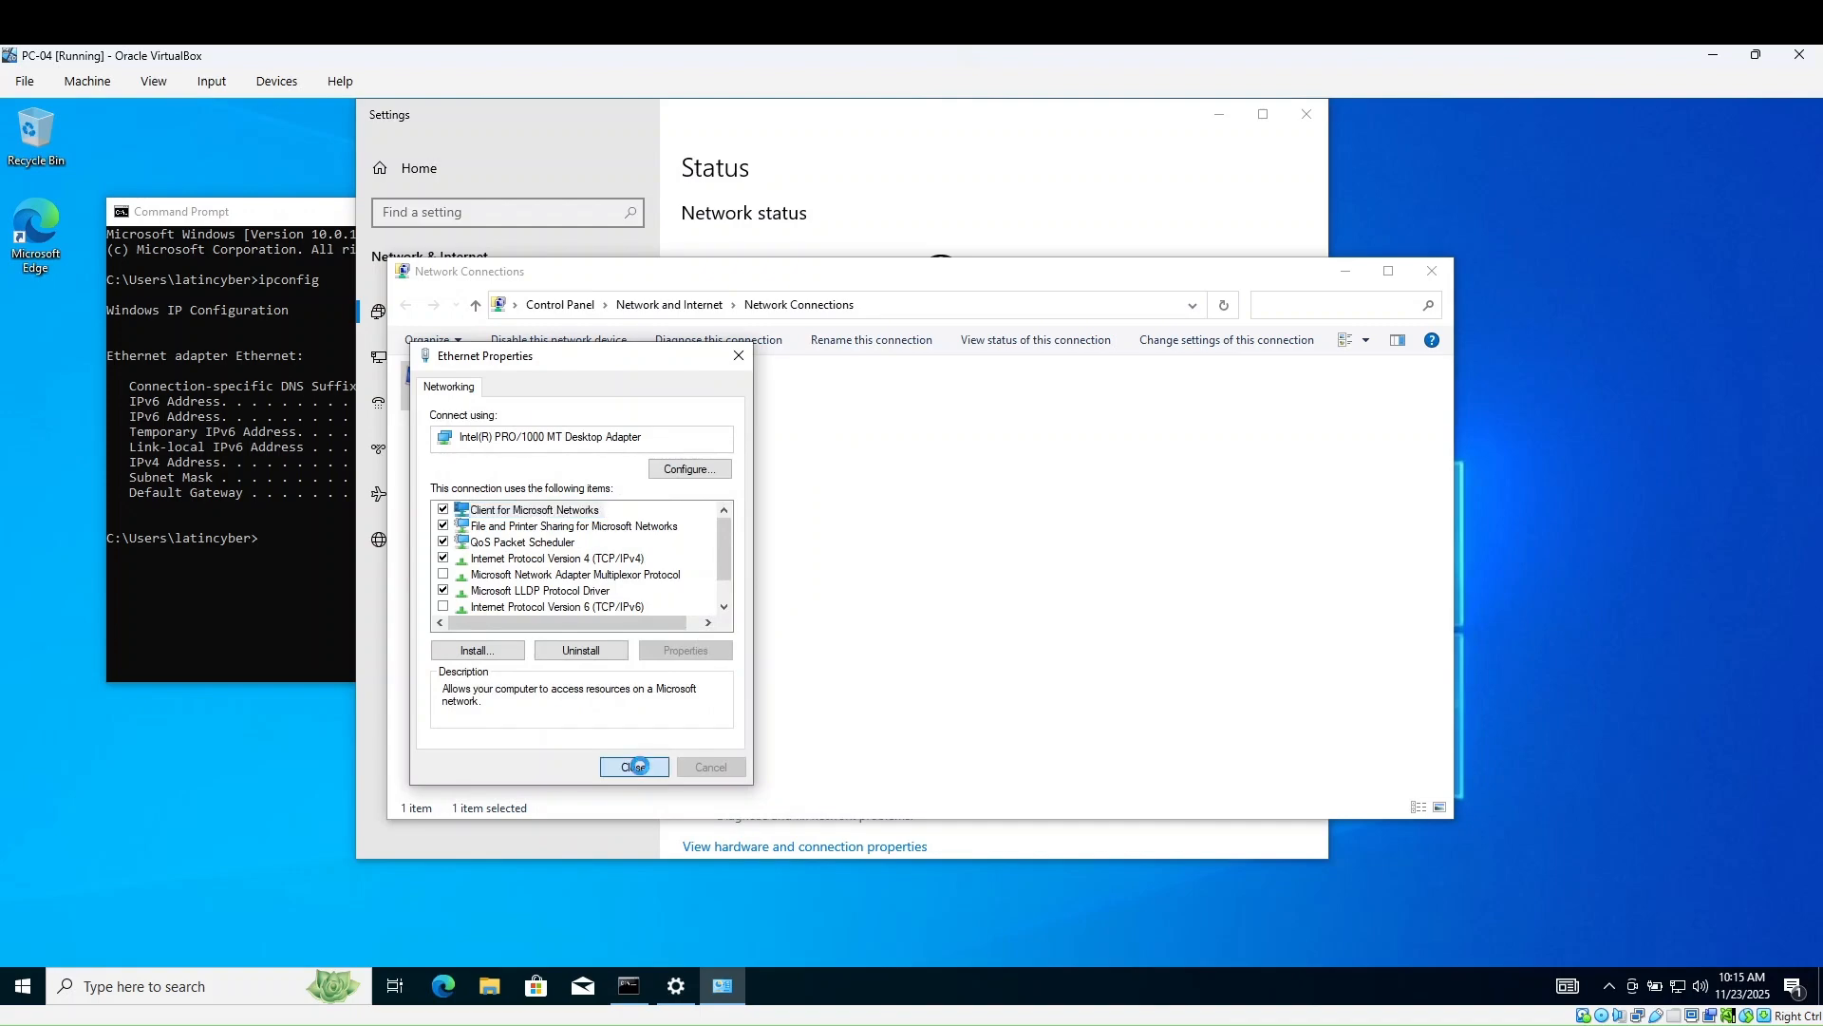
- Rerun ipconfig in Command Prompt to confirm only IPv4 192.168.1.228 is listed
{"action": "left_click", "coordinate": [323, 584]}
{"action": "key", "text": "Up"}
{"action": "key", "text": "Return"}
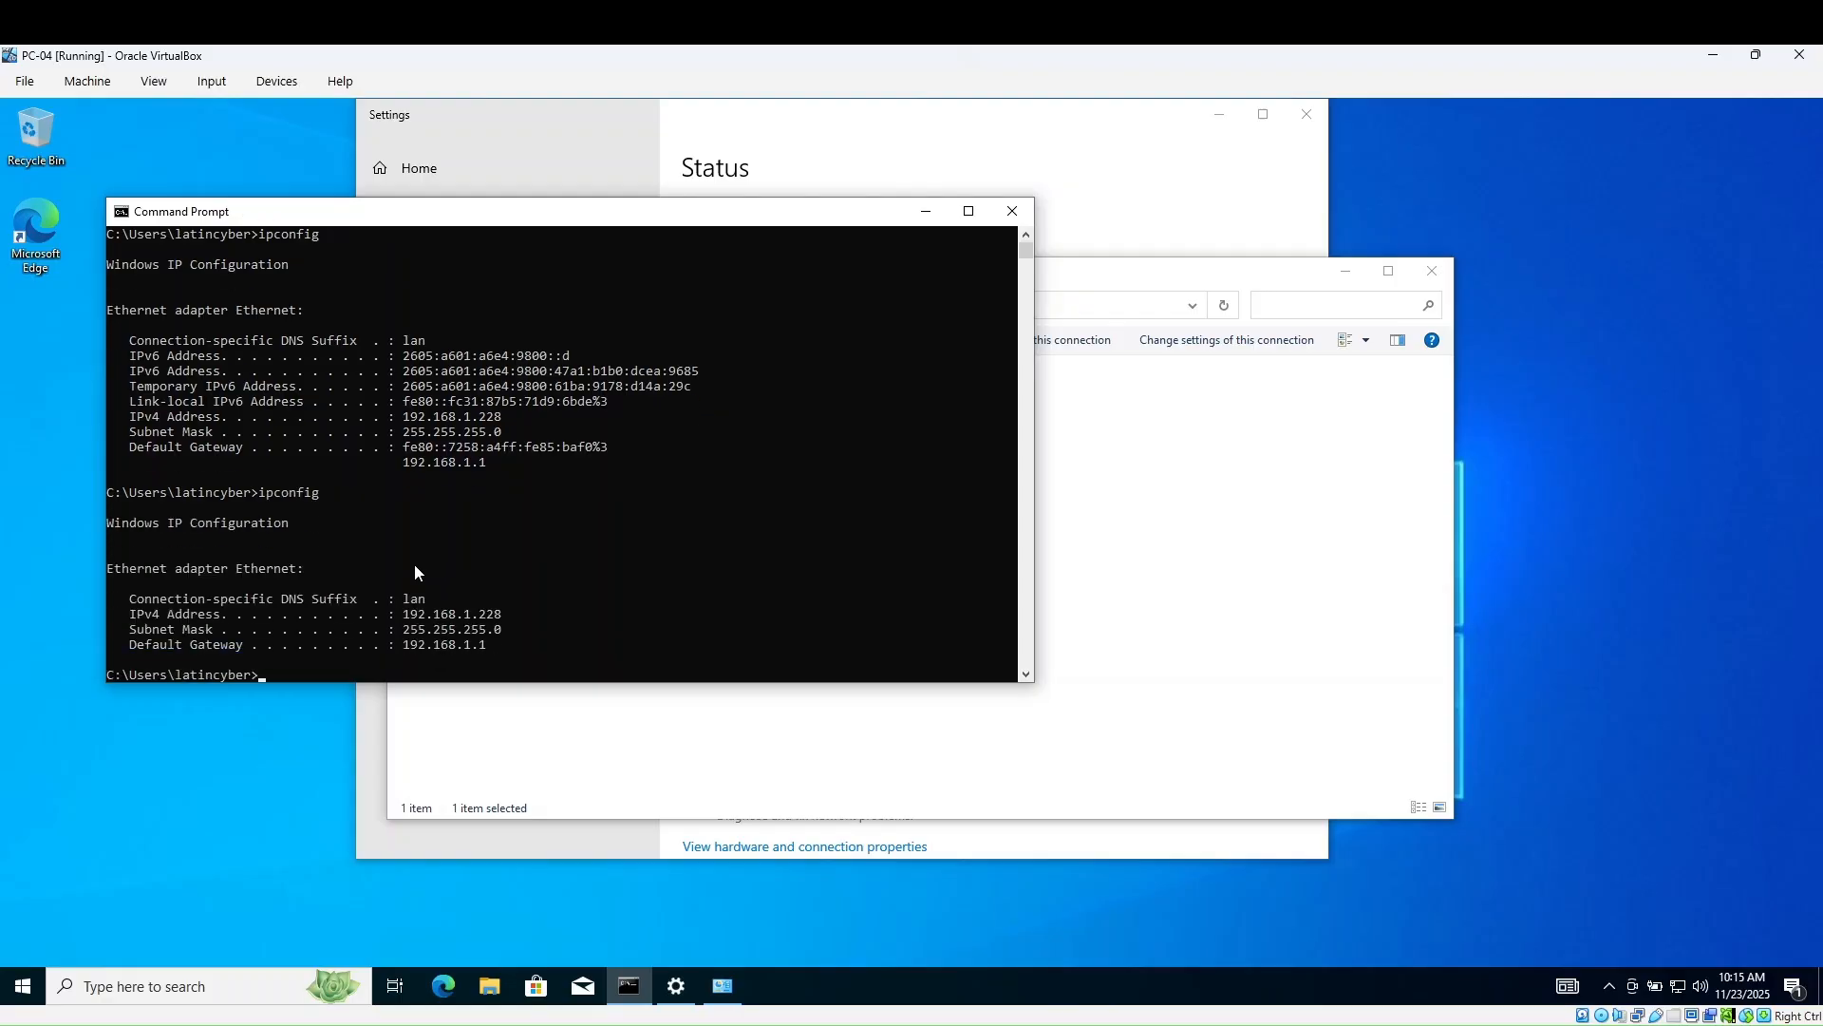
{"action": "scroll", "coordinate": [575, 549], "scroll_direction": "down", "scroll_amount": 2}
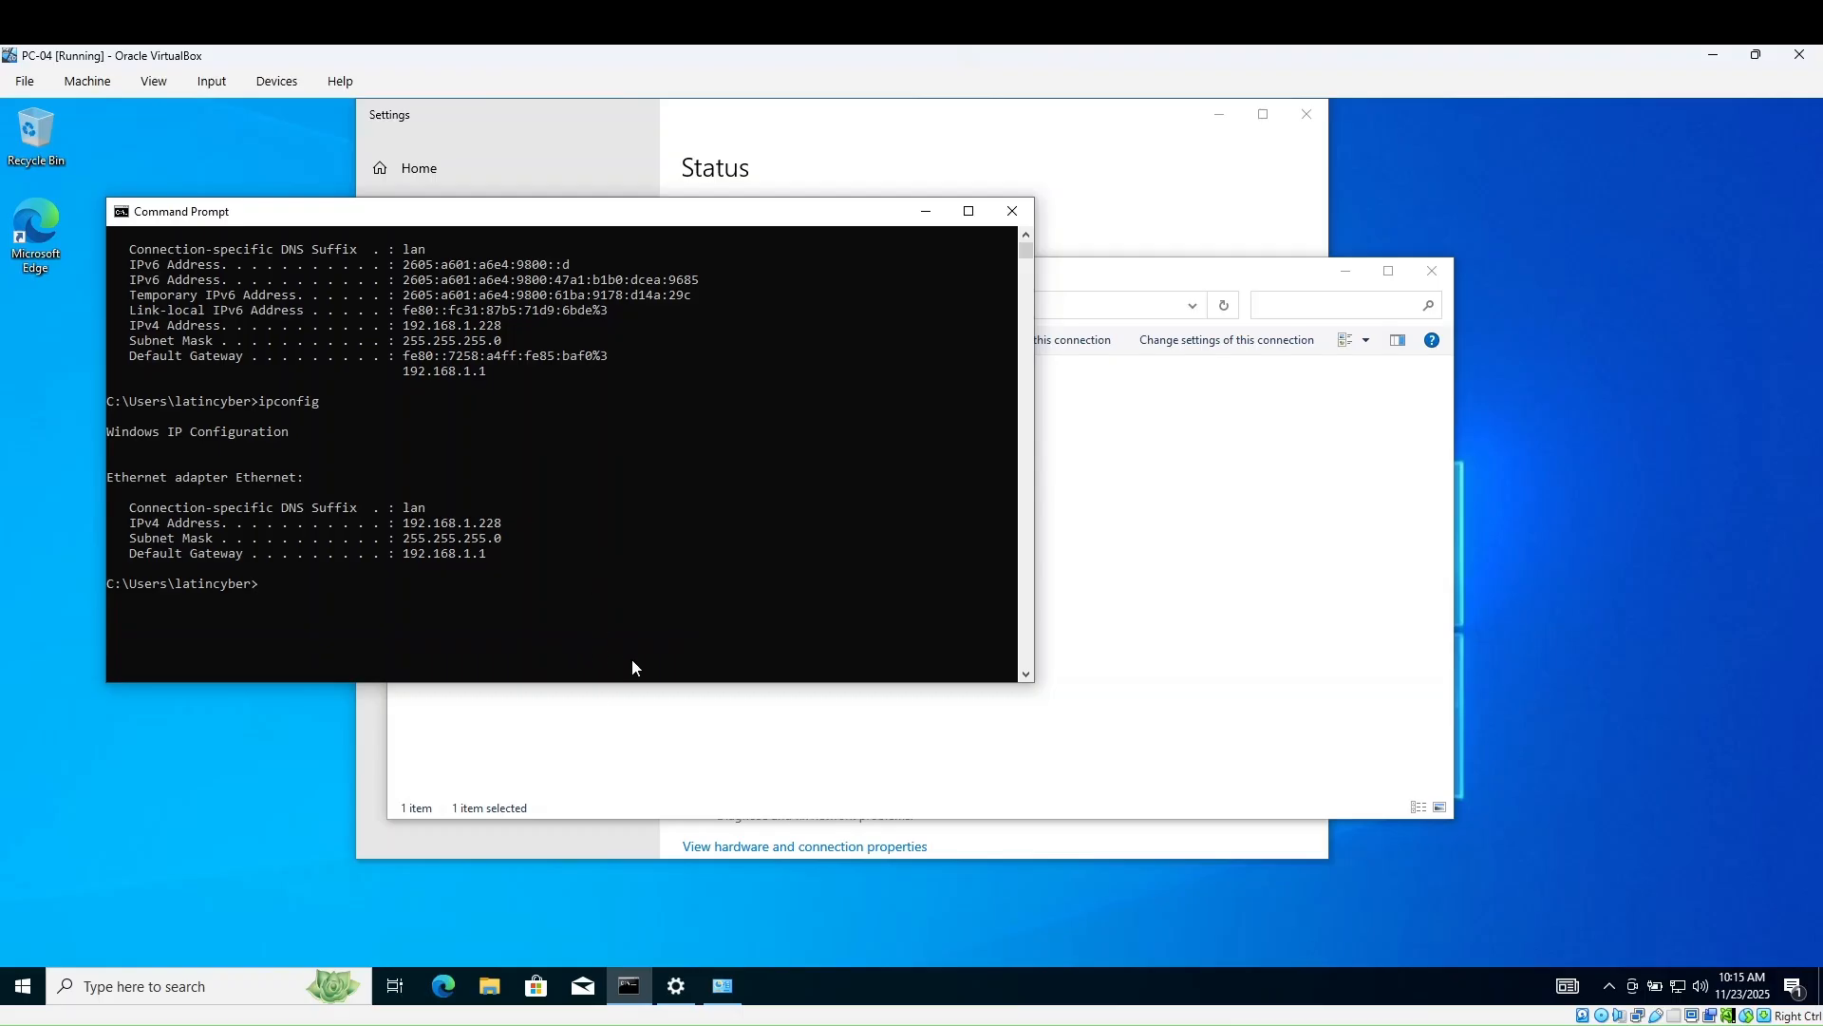
- Open Advanced system settings from the System About page via the Win+X menu
{"action": "right_click", "coordinate": [29, 992]}
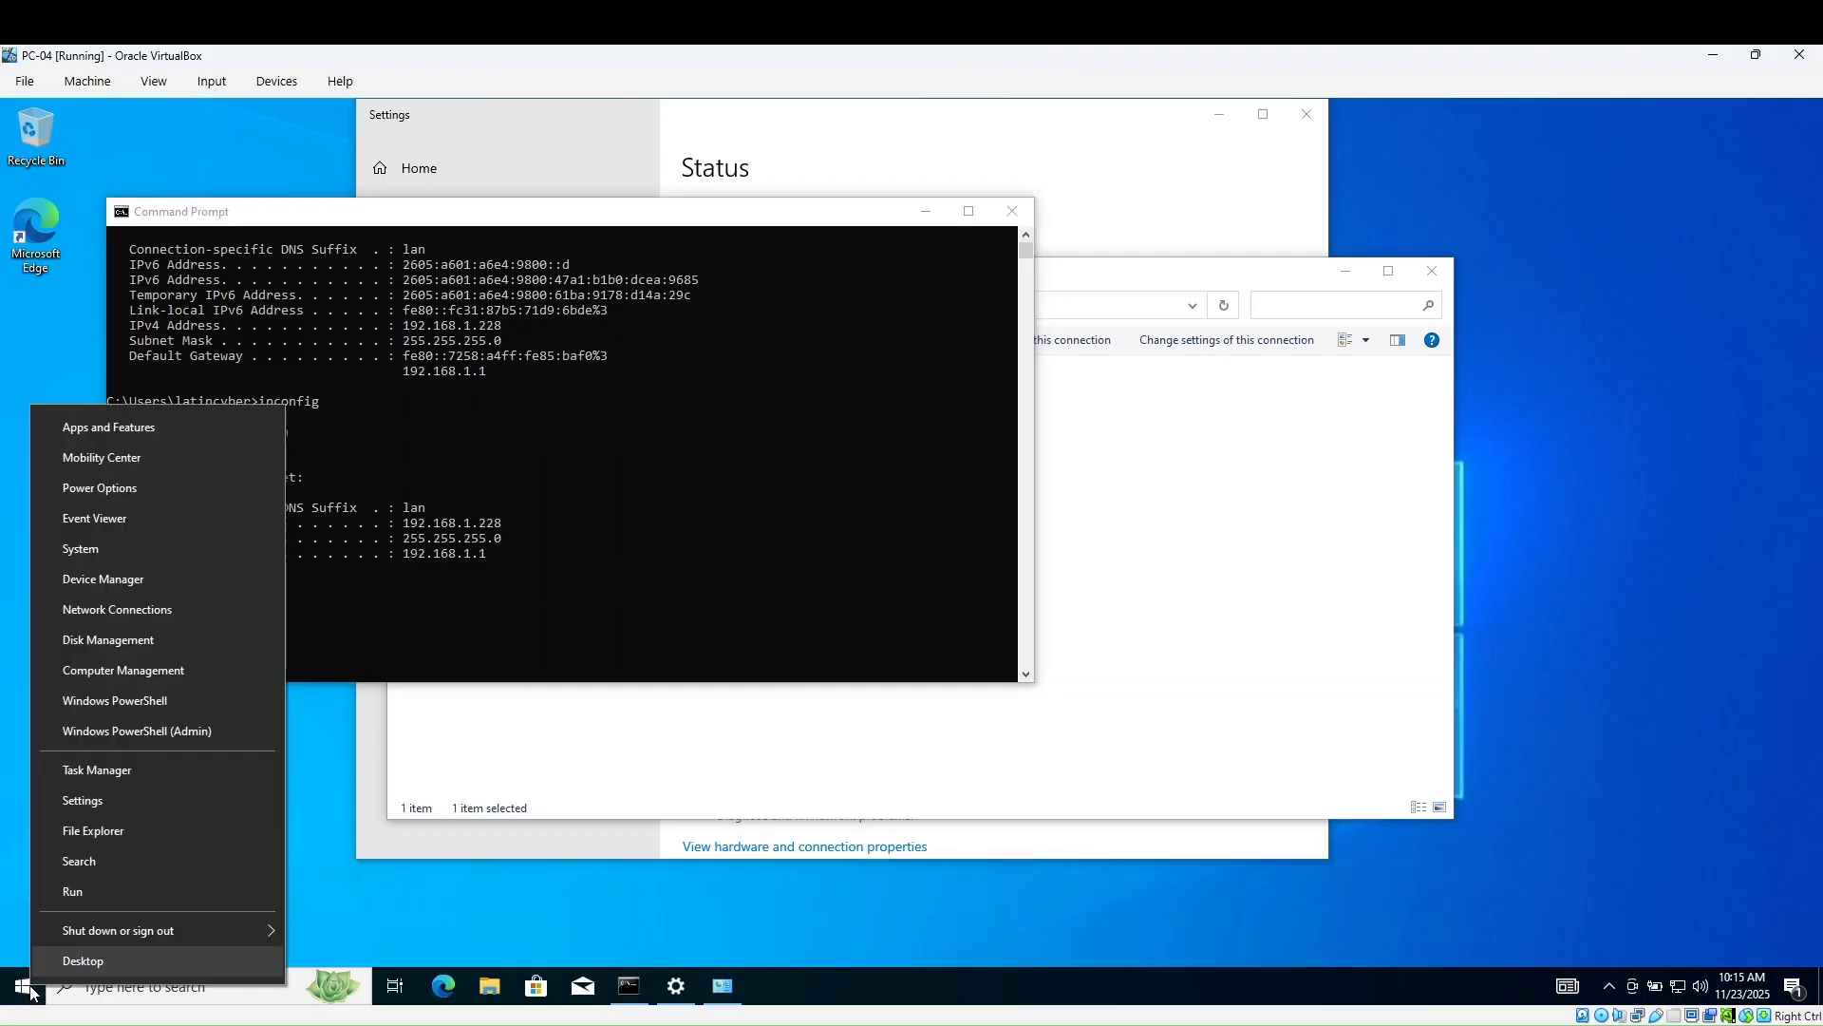
{"action": "left_click", "coordinate": [84, 548]}
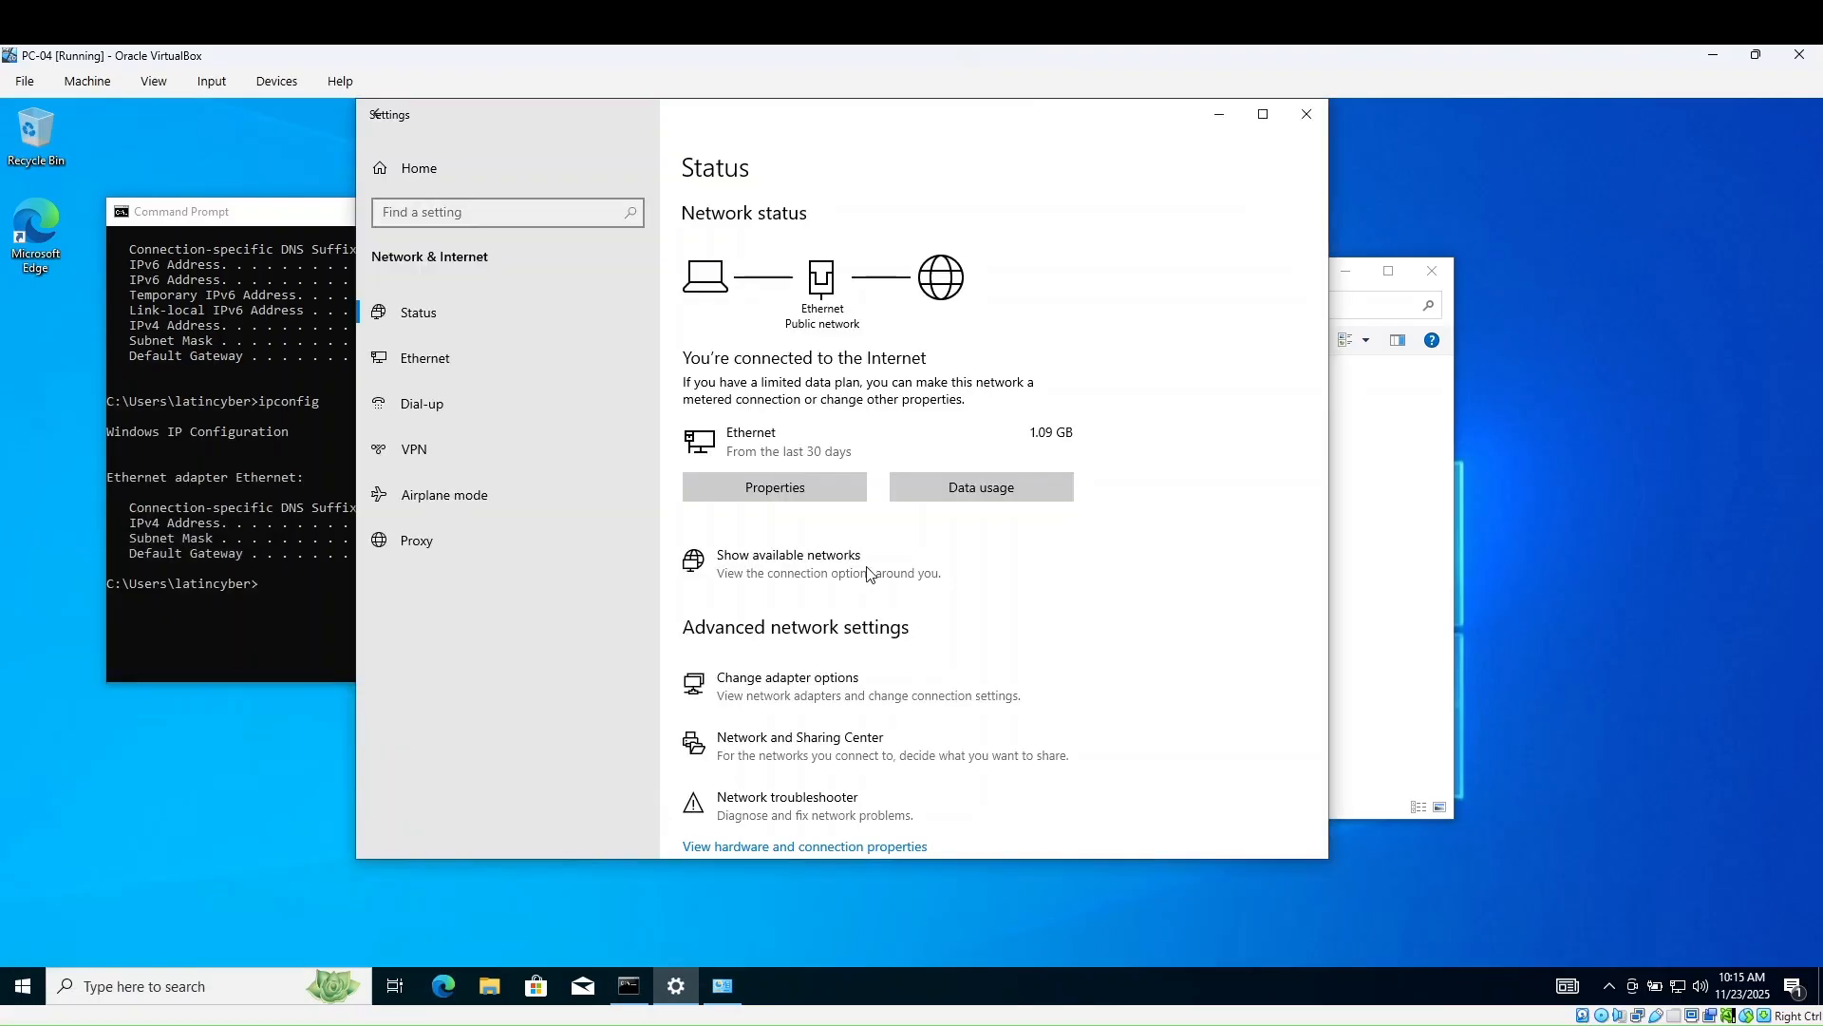
{"action": "scroll", "coordinate": [871, 578], "scroll_direction": "down", "scroll_amount": 5}
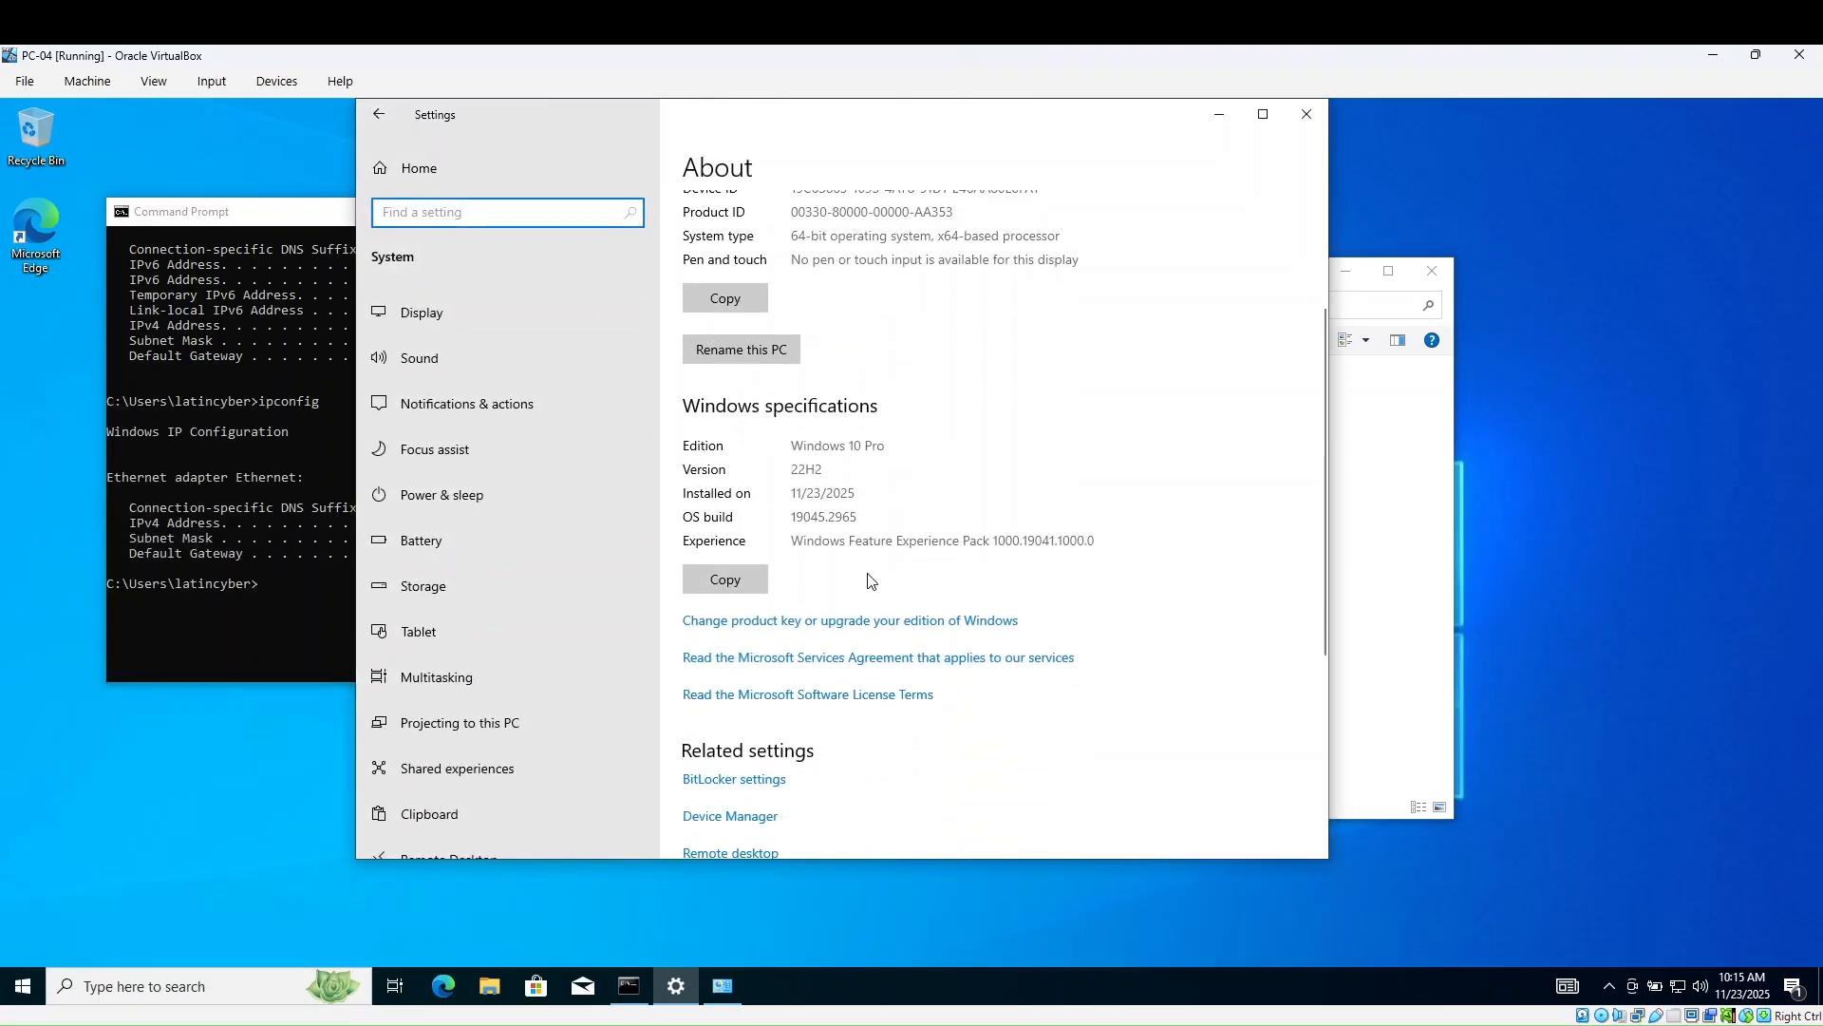
{"action": "scroll", "coordinate": [871, 586], "scroll_direction": "down", "scroll_amount": 2}
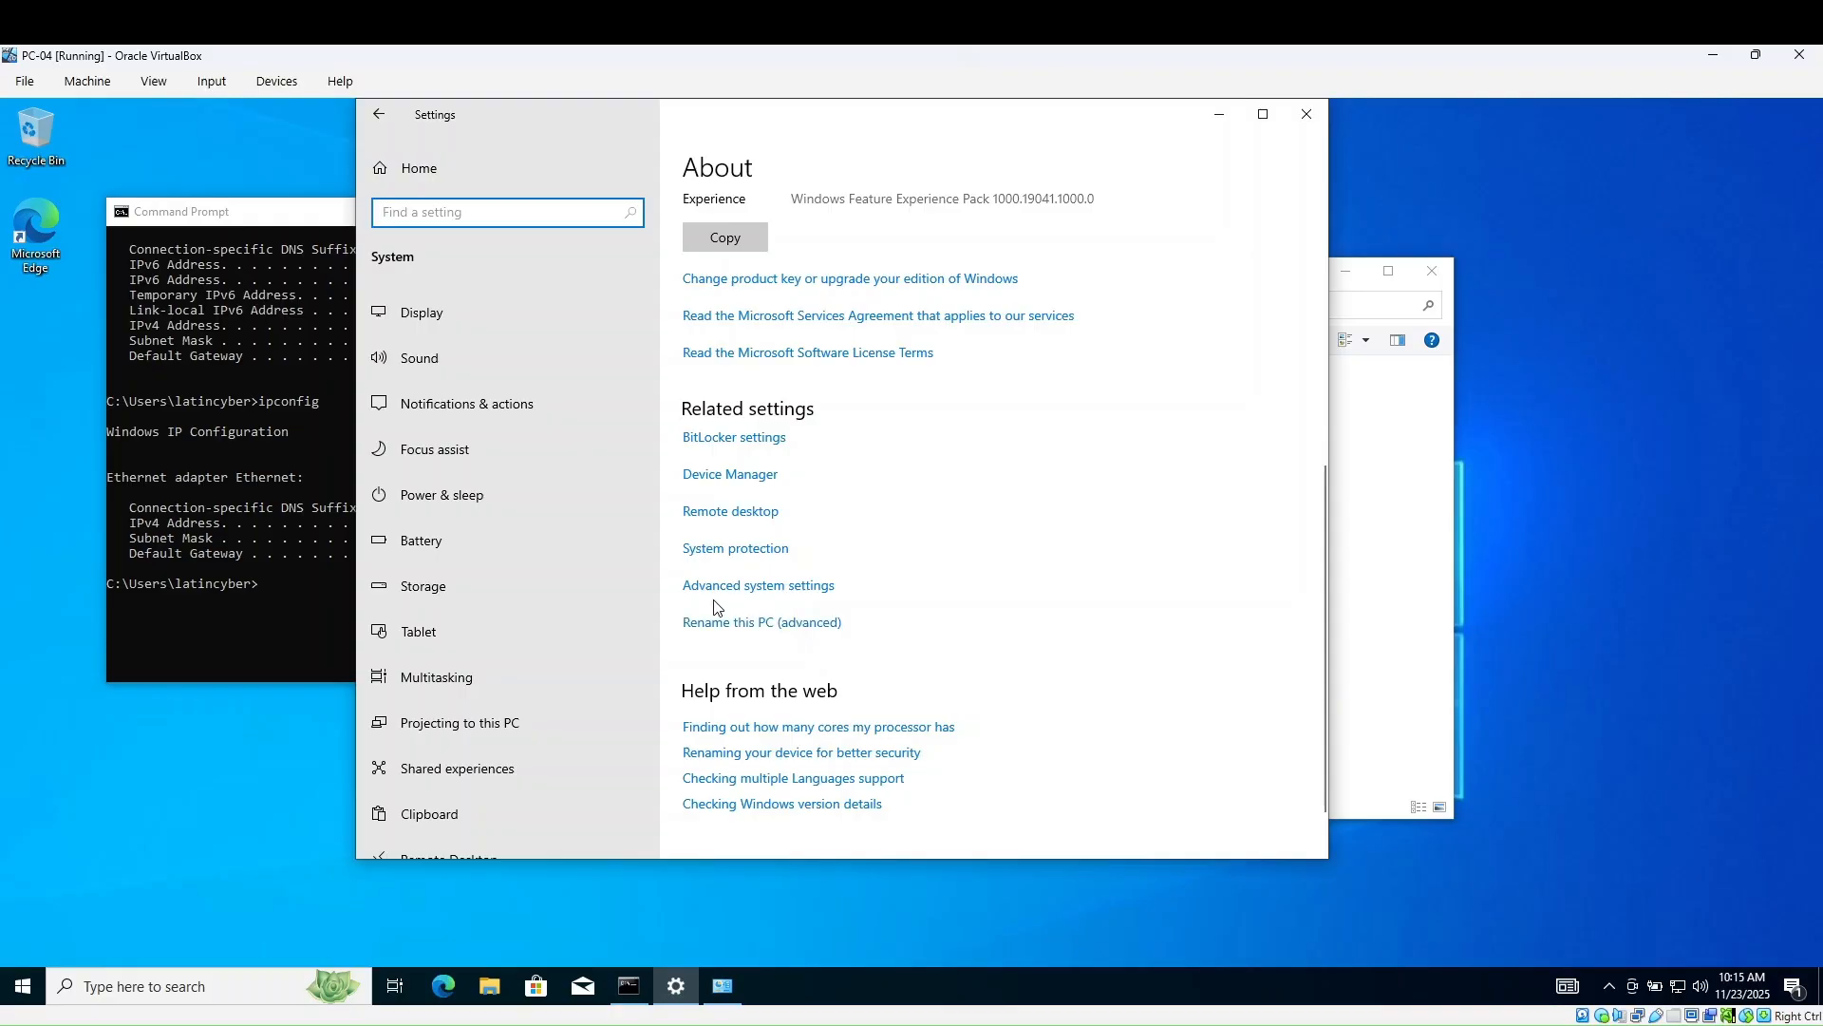
{"action": "left_click", "coordinate": [770, 587]}
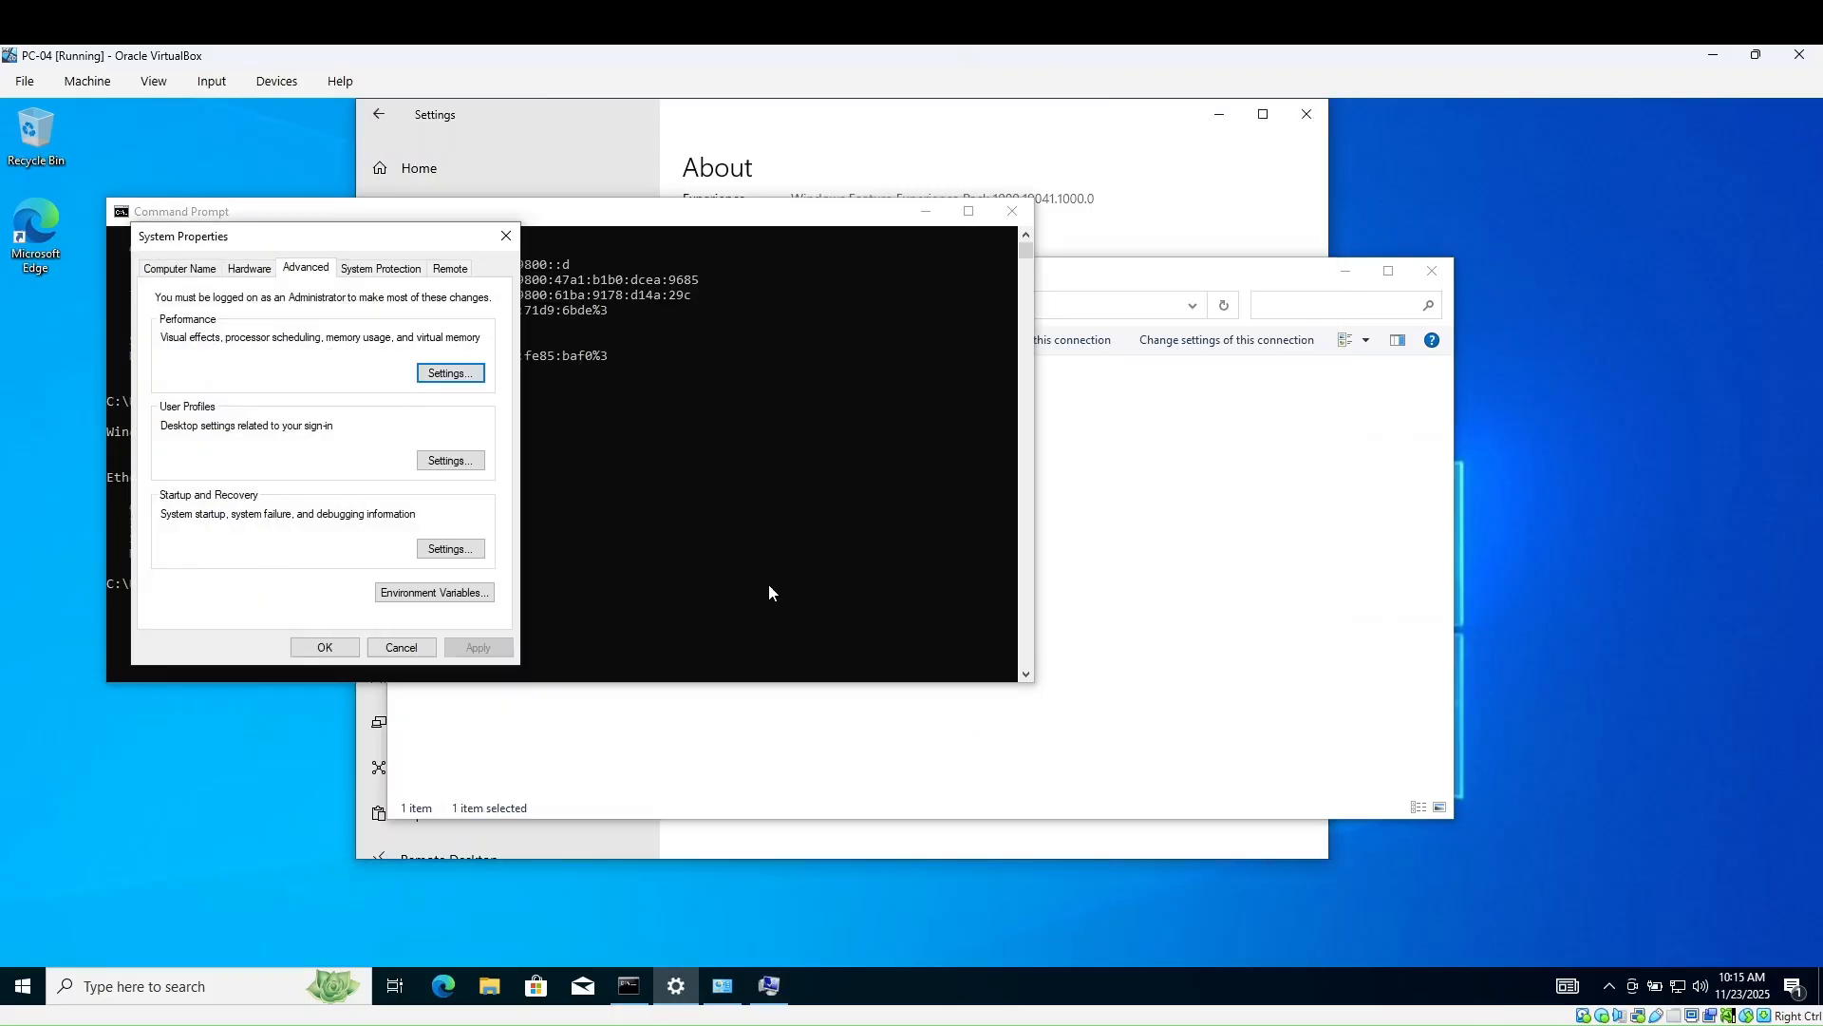
- On the Computer Name tab, make PC-04 a member of domain latincyber.com and submit
{"action": "left_click", "coordinate": [180, 269]}
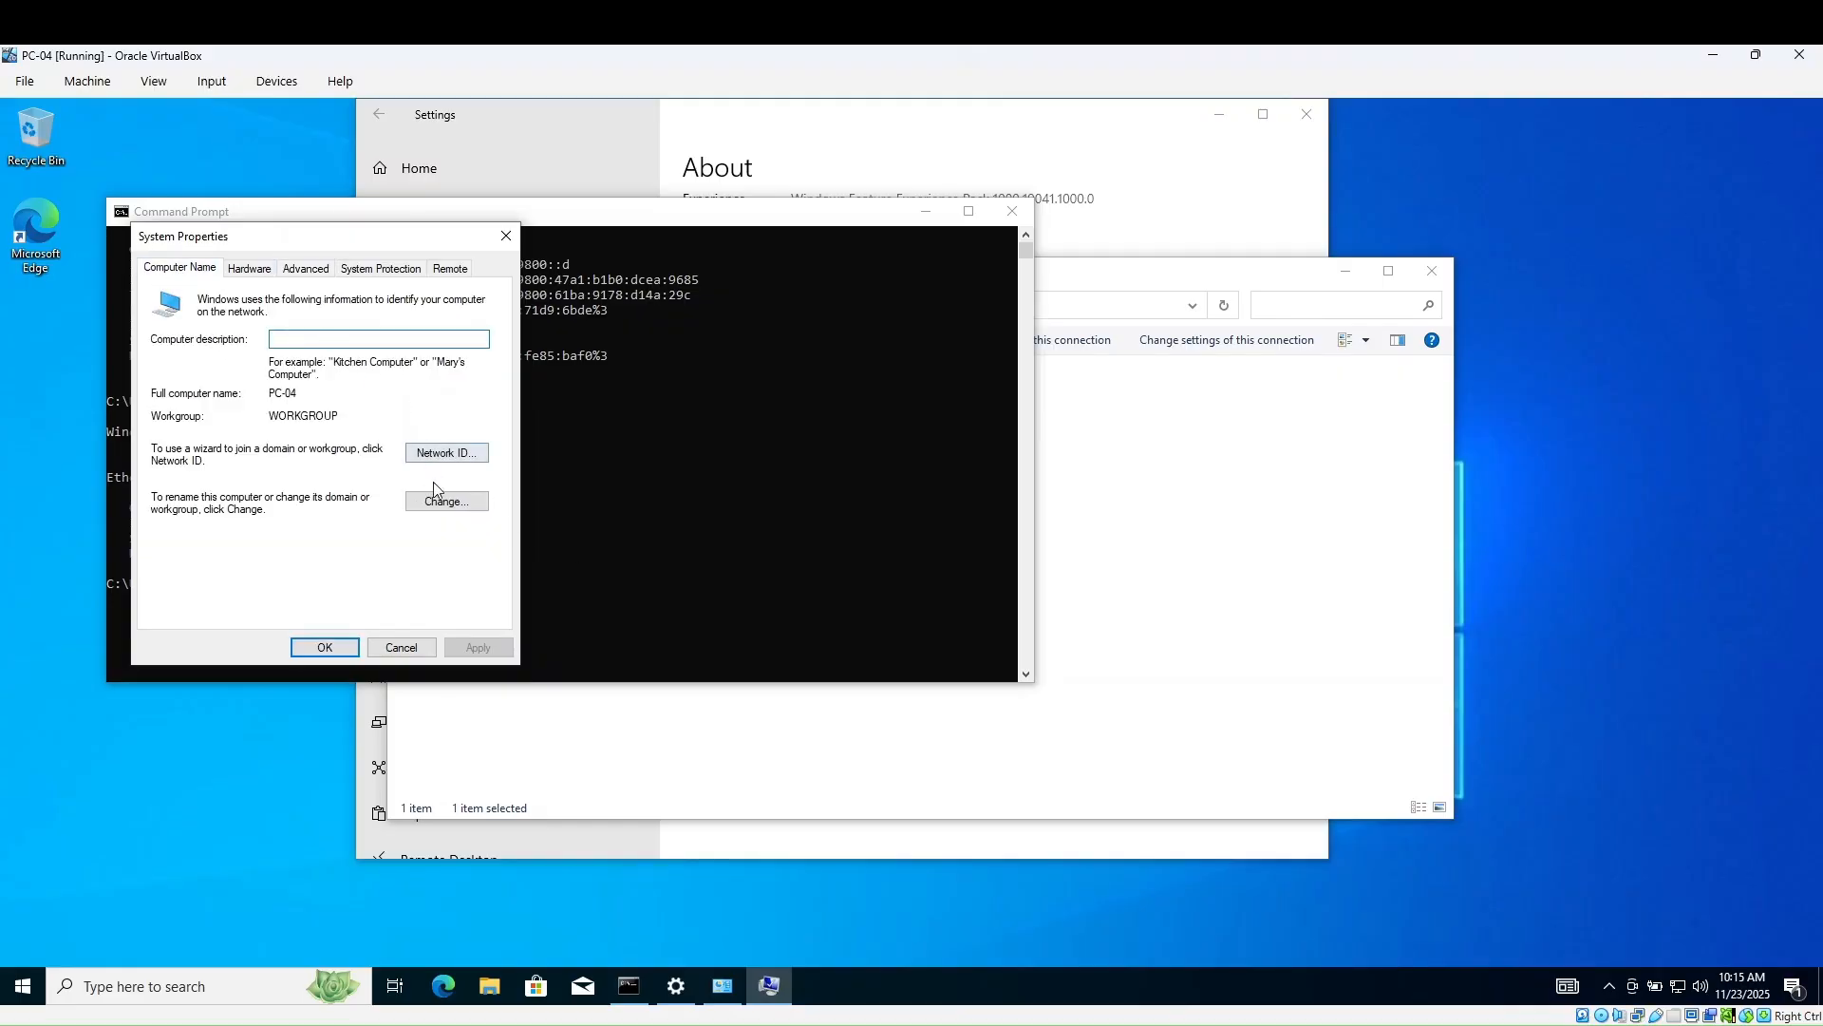
{"action": "left_click", "coordinate": [445, 503]}
{"action": "left_click", "coordinate": [175, 495]}
{"action": "left_click", "coordinate": [218, 511]}
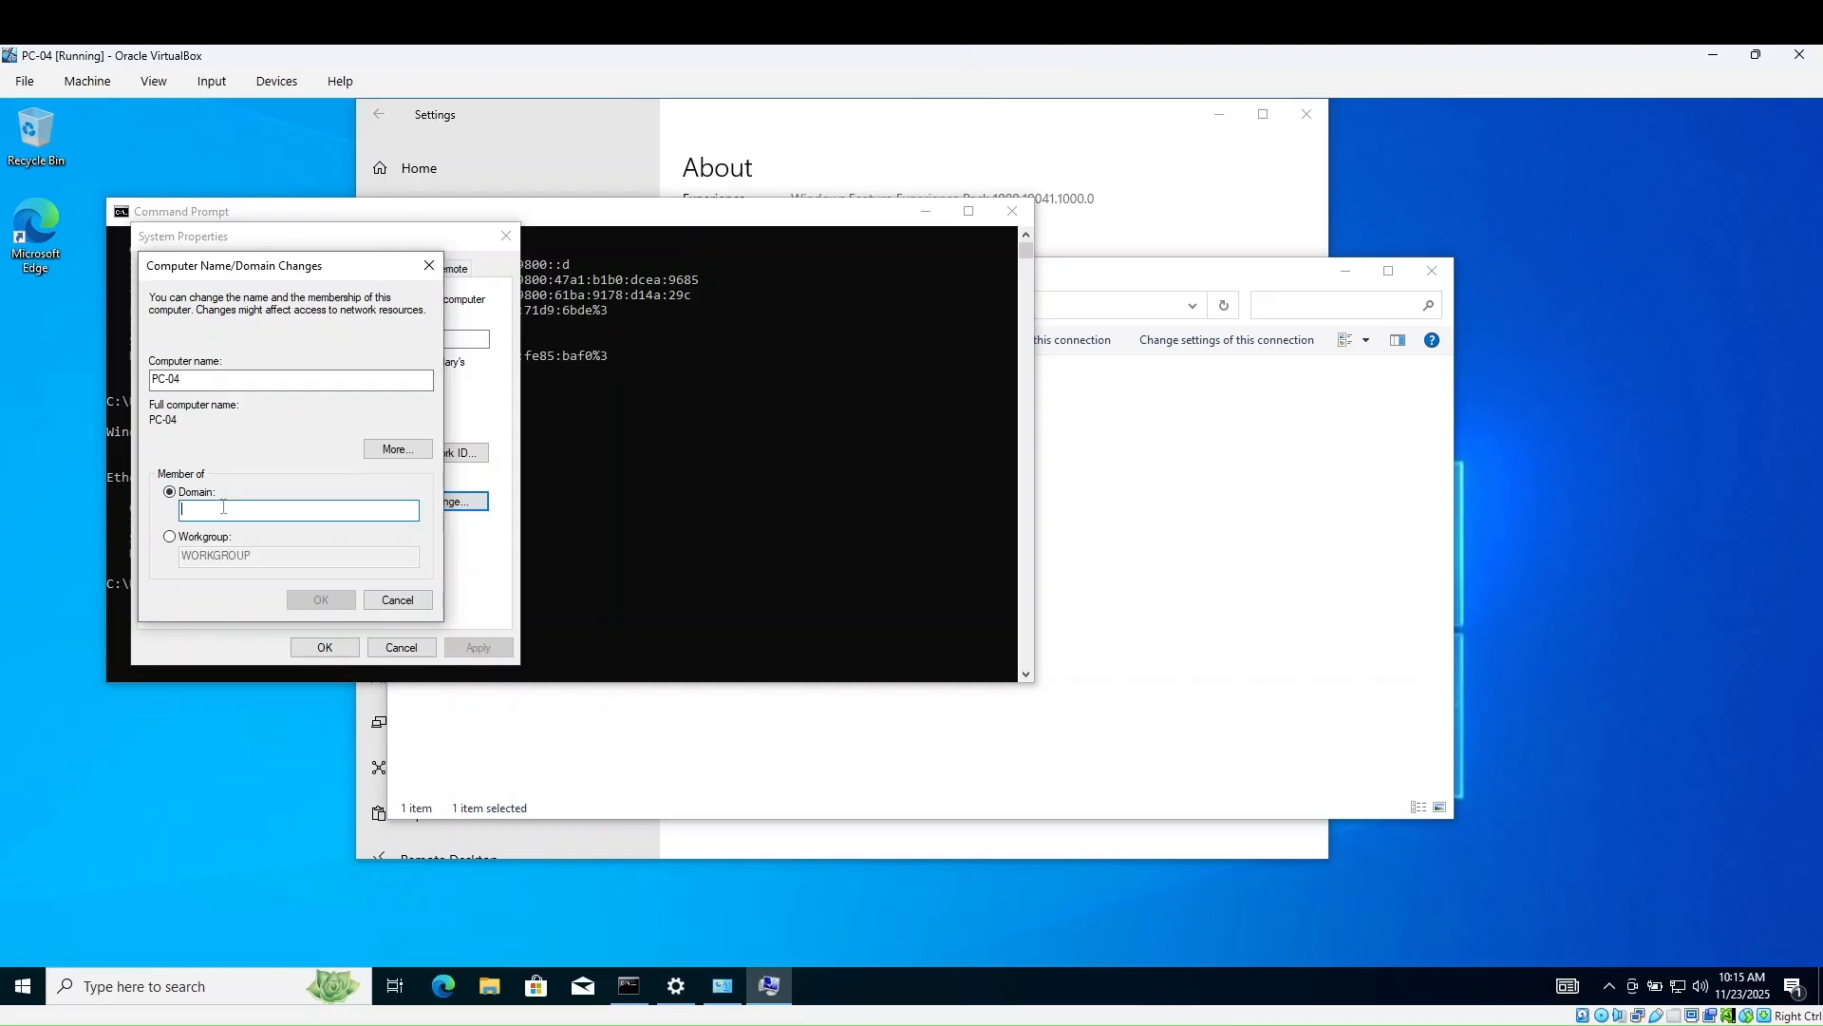
{"action": "type", "text": "latincyber.com"}
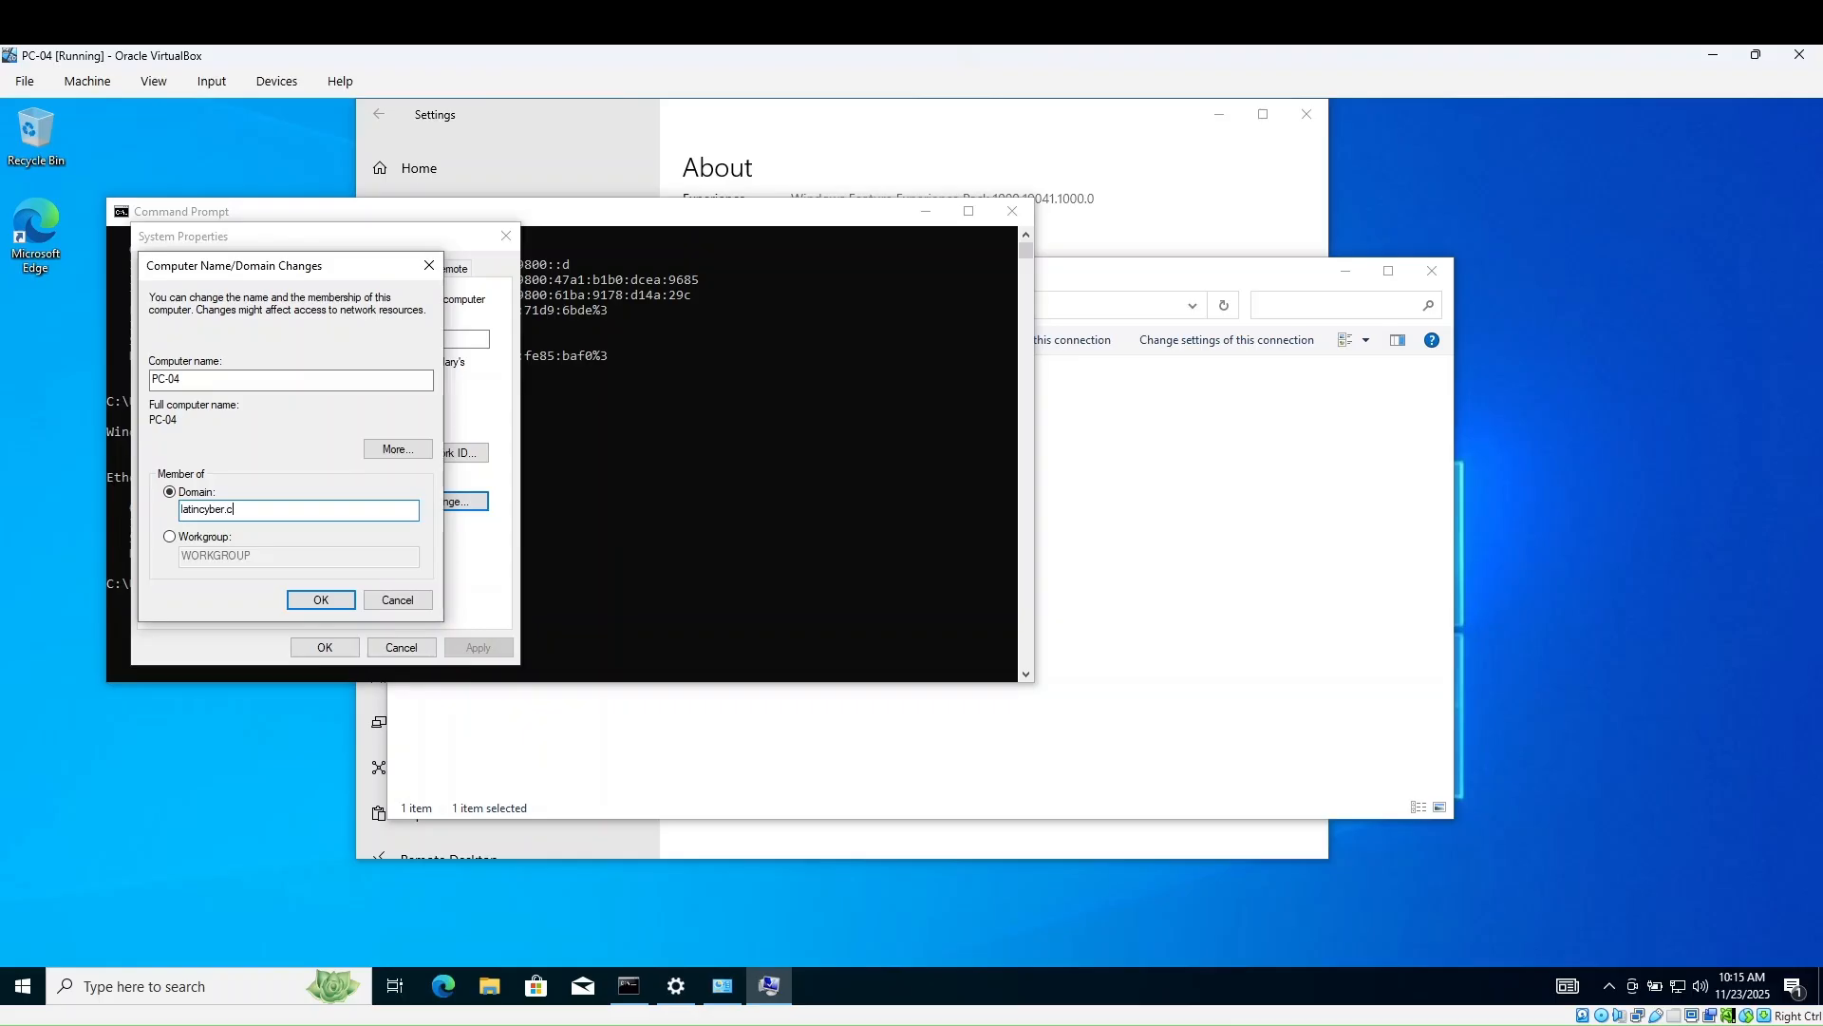
{"action": "left_click", "coordinate": [316, 606]}
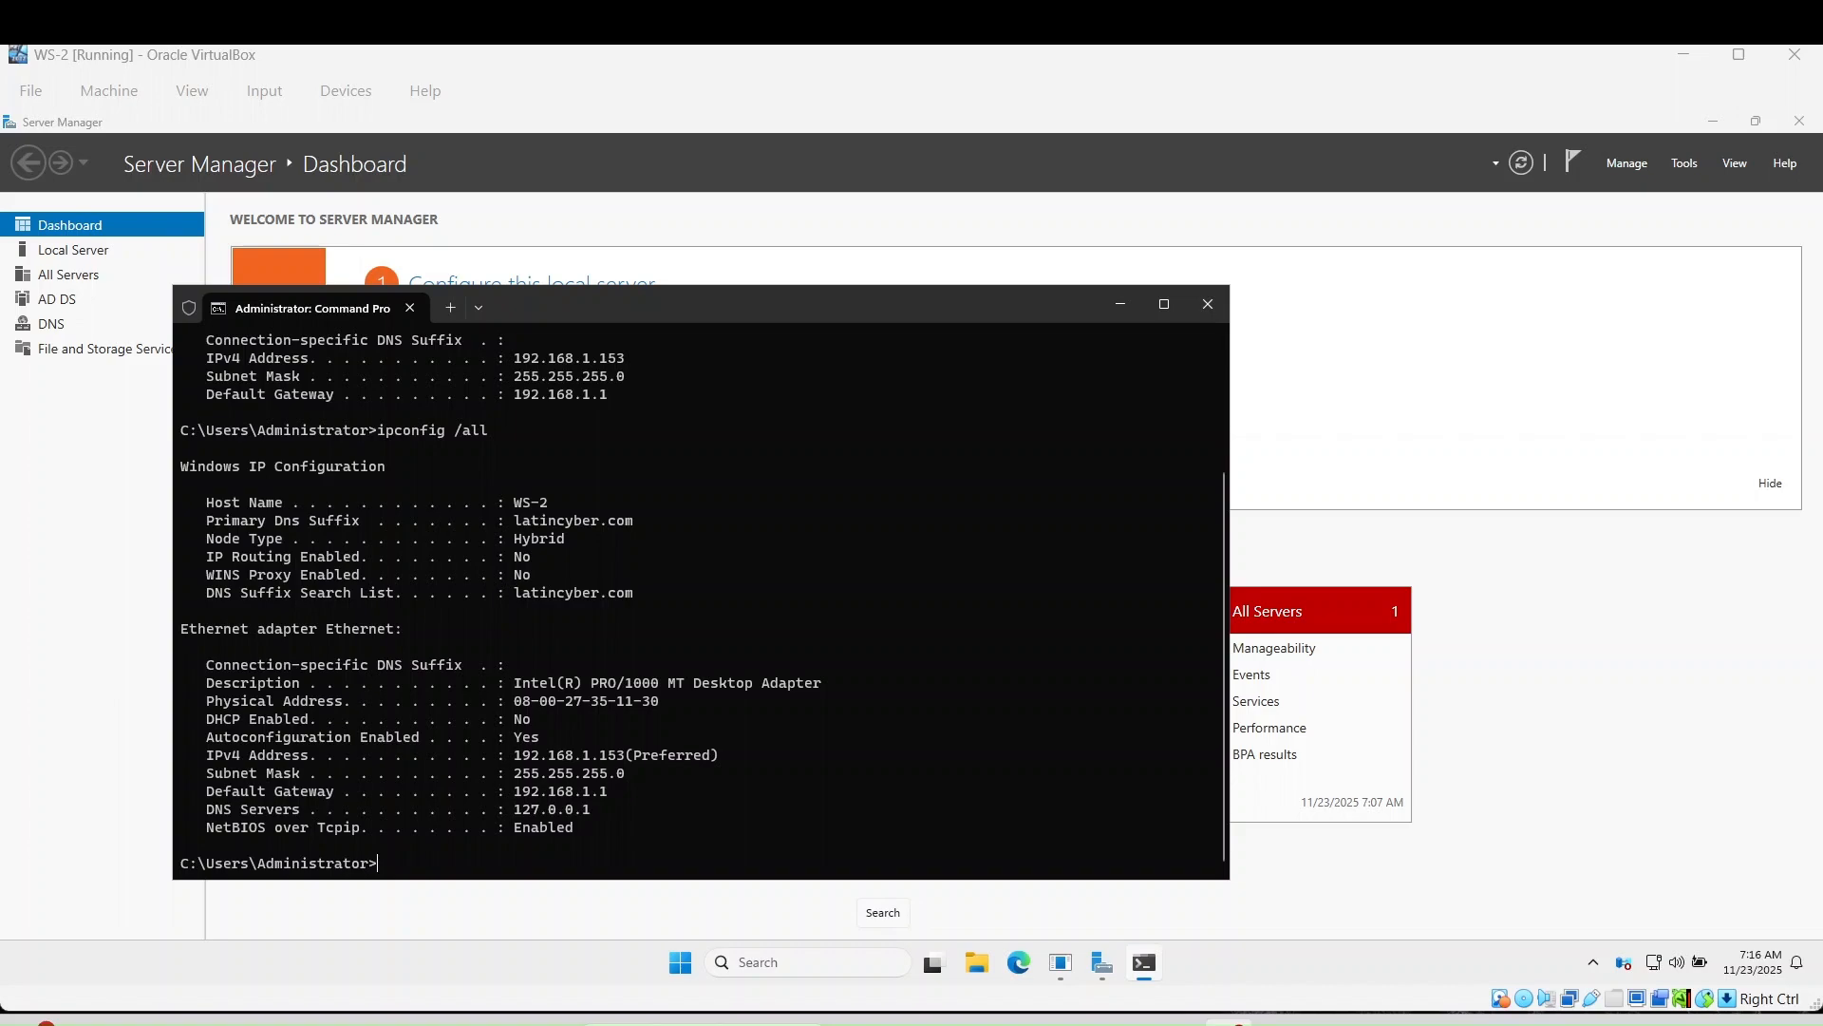
- From Server Manager Tools, launch Active Directory Users and Computers and maximize it on latincyber.com's Users container
{"action": "left_click", "coordinate": [1422, 378]}
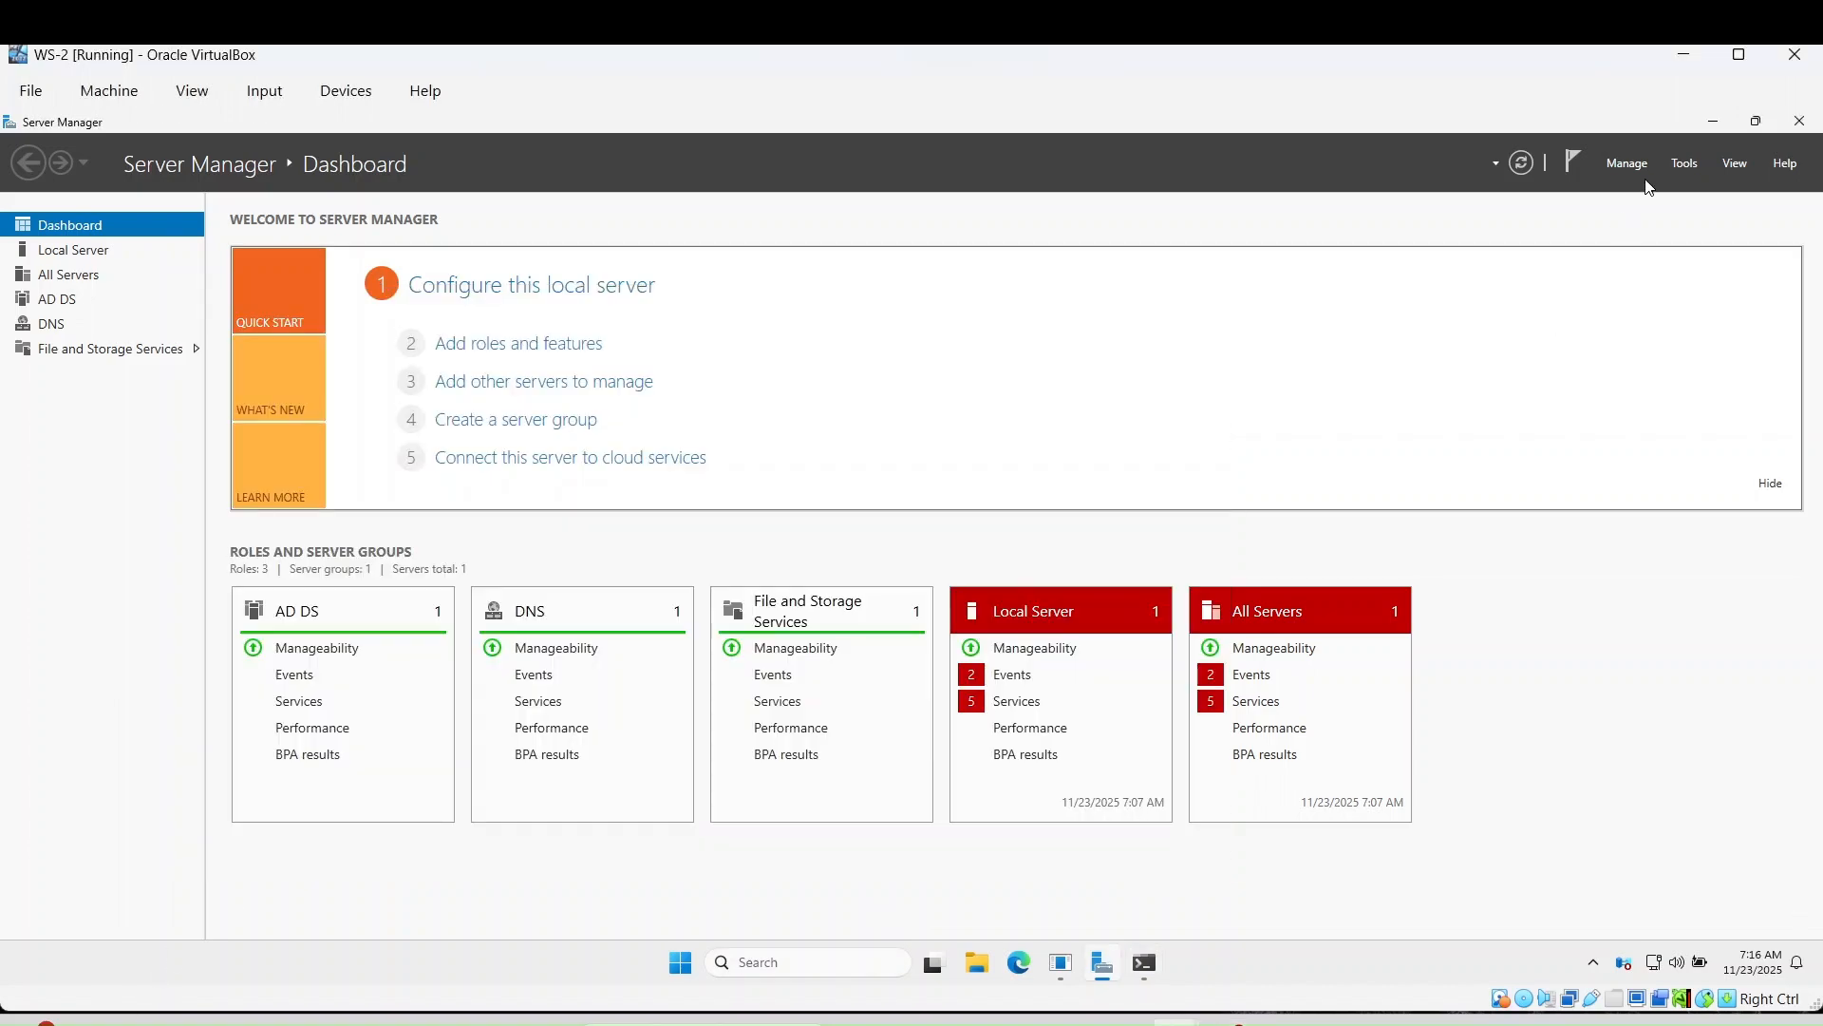
{"action": "left_click", "coordinate": [1681, 164]}
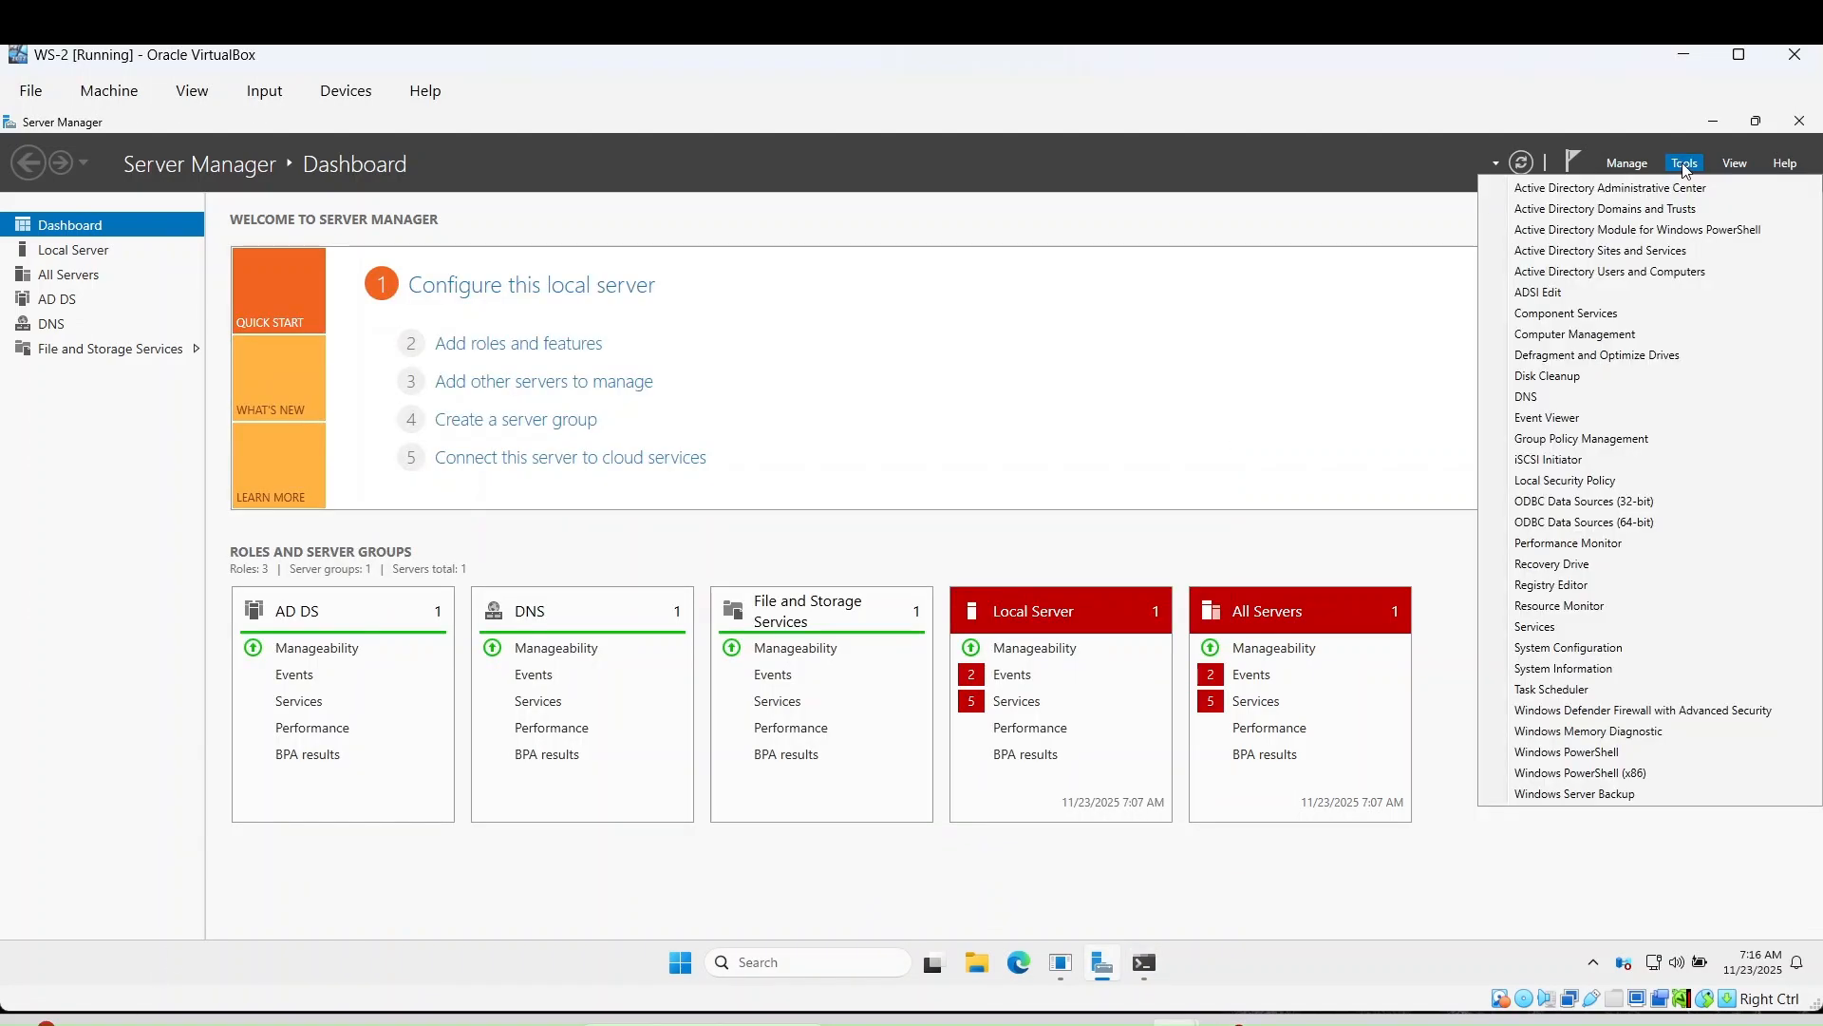
{"action": "left_click", "coordinate": [1625, 275]}
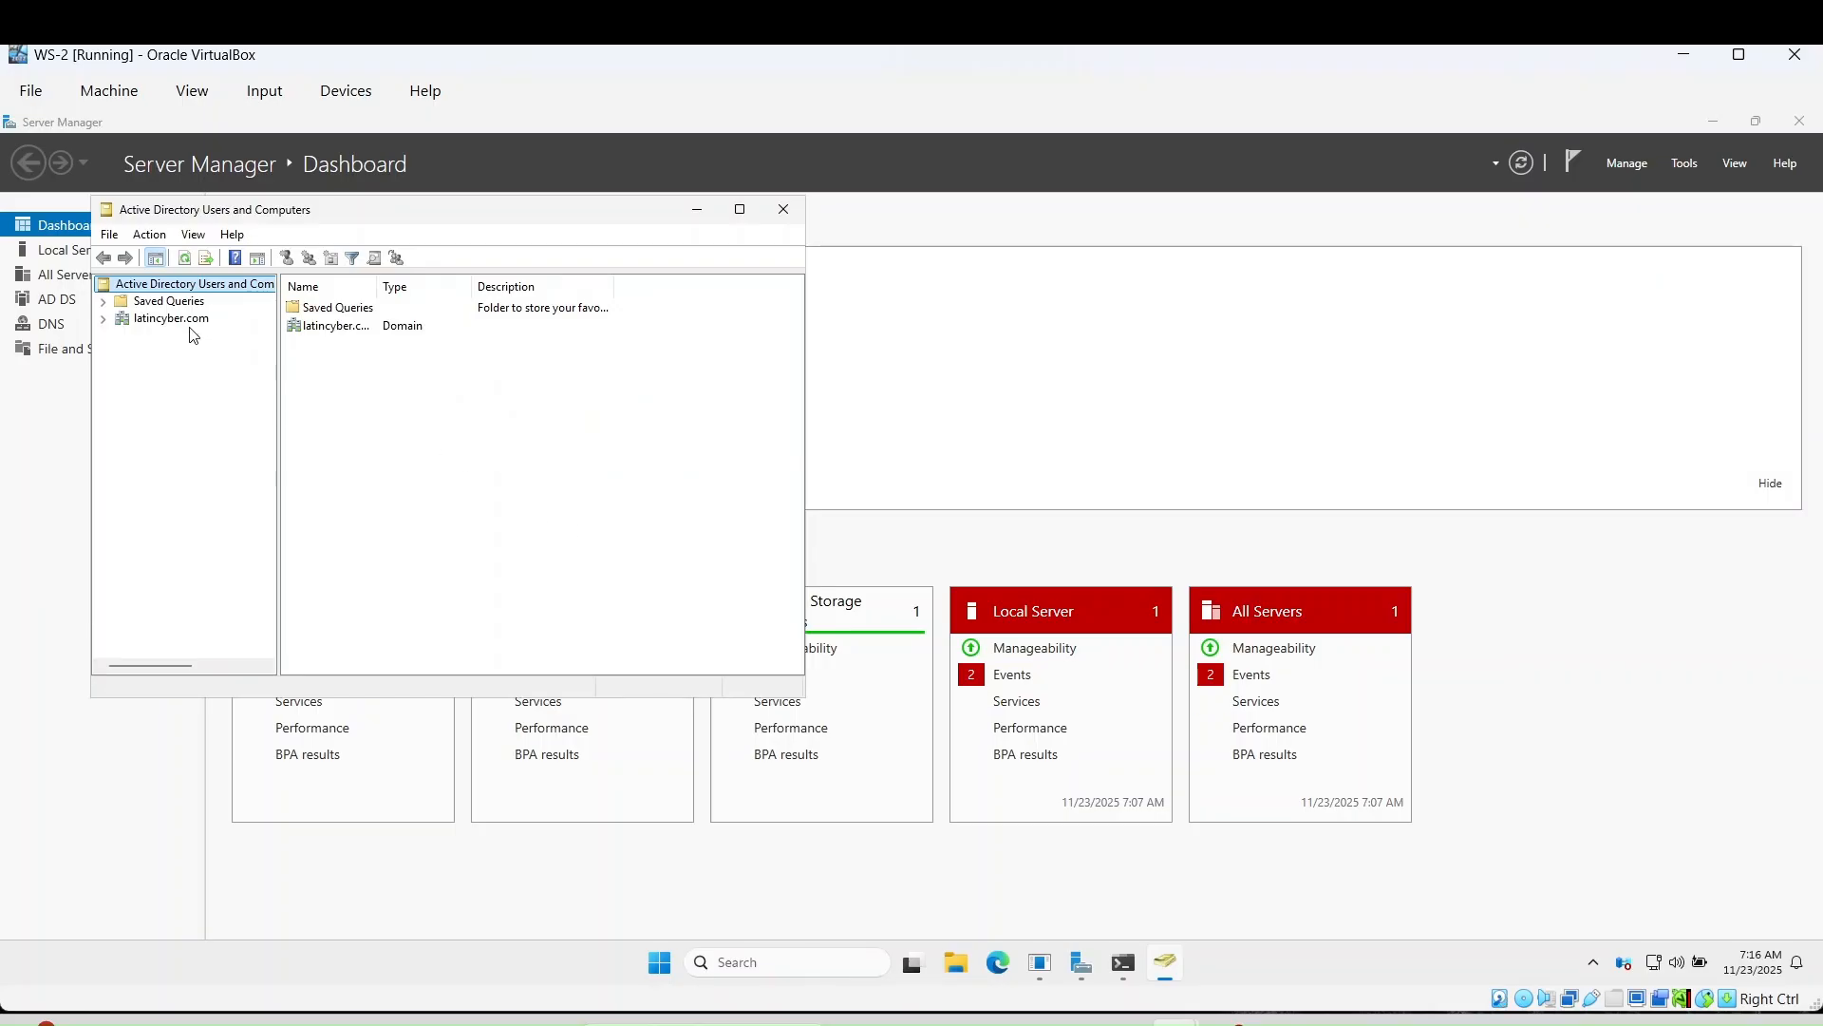
{"action": "left_click", "coordinate": [181, 319]}
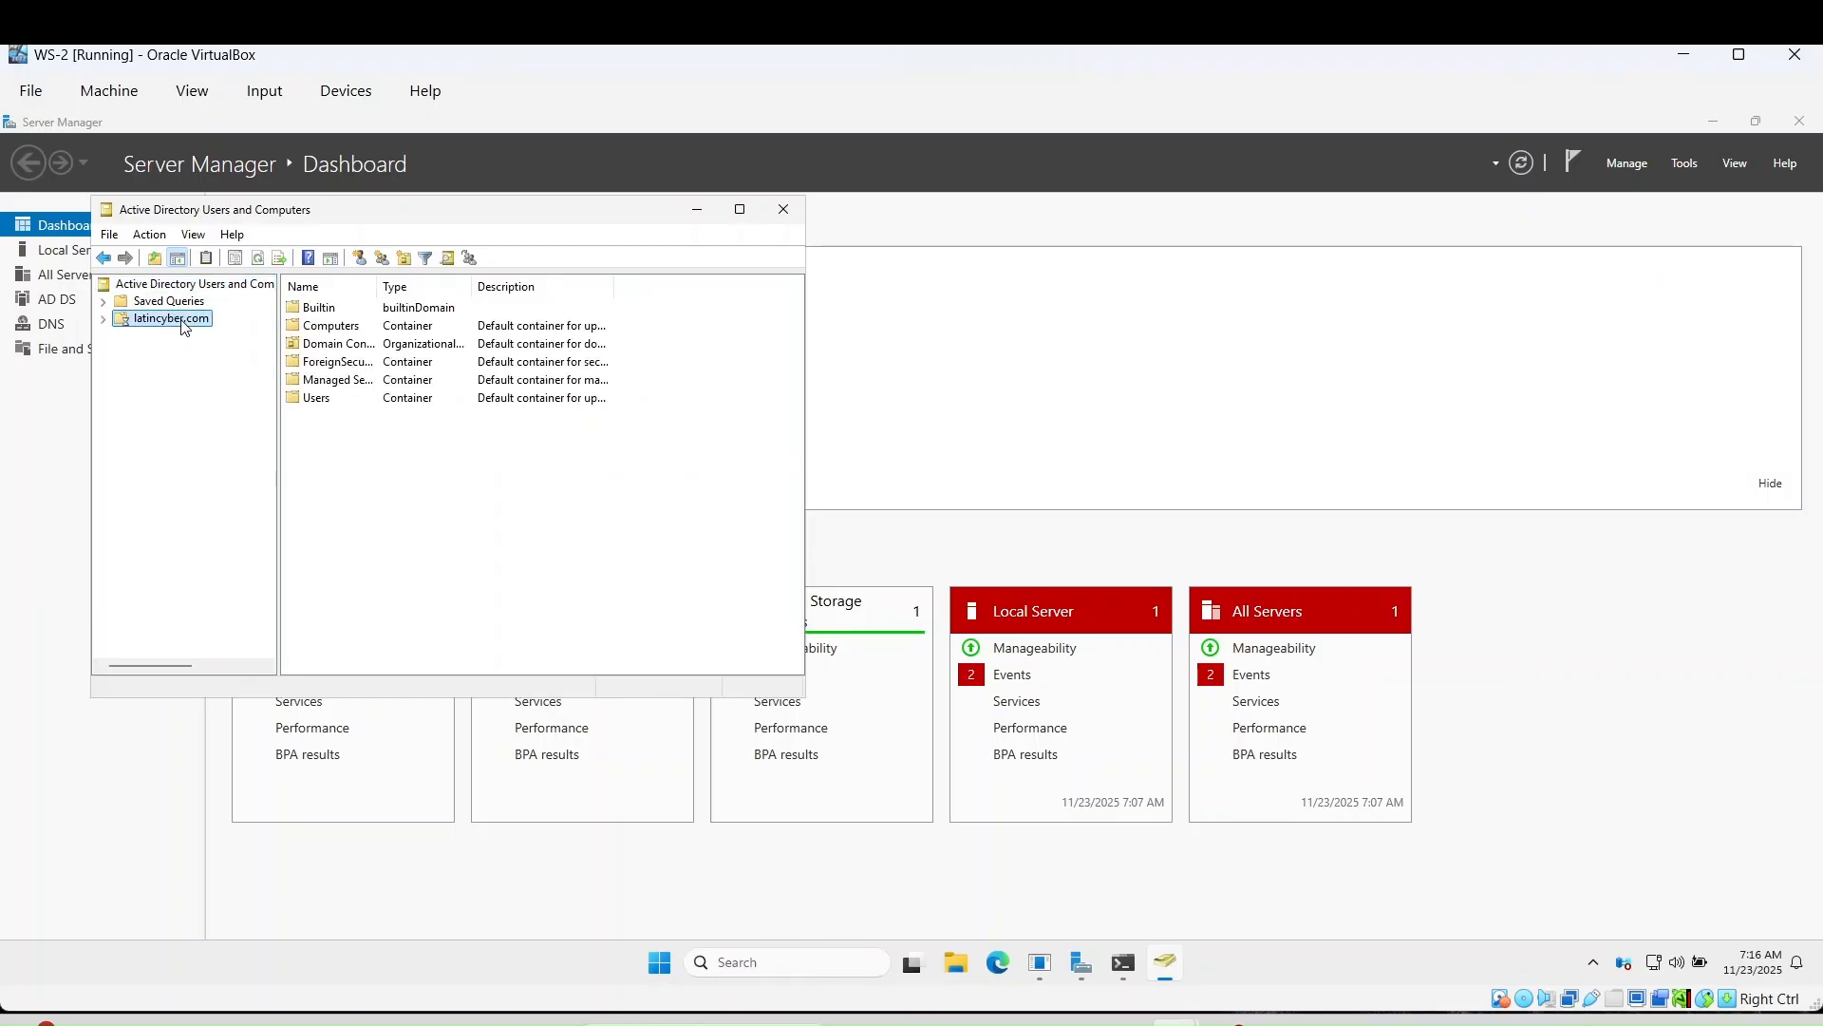
{"action": "double_click", "coordinate": [318, 399]}
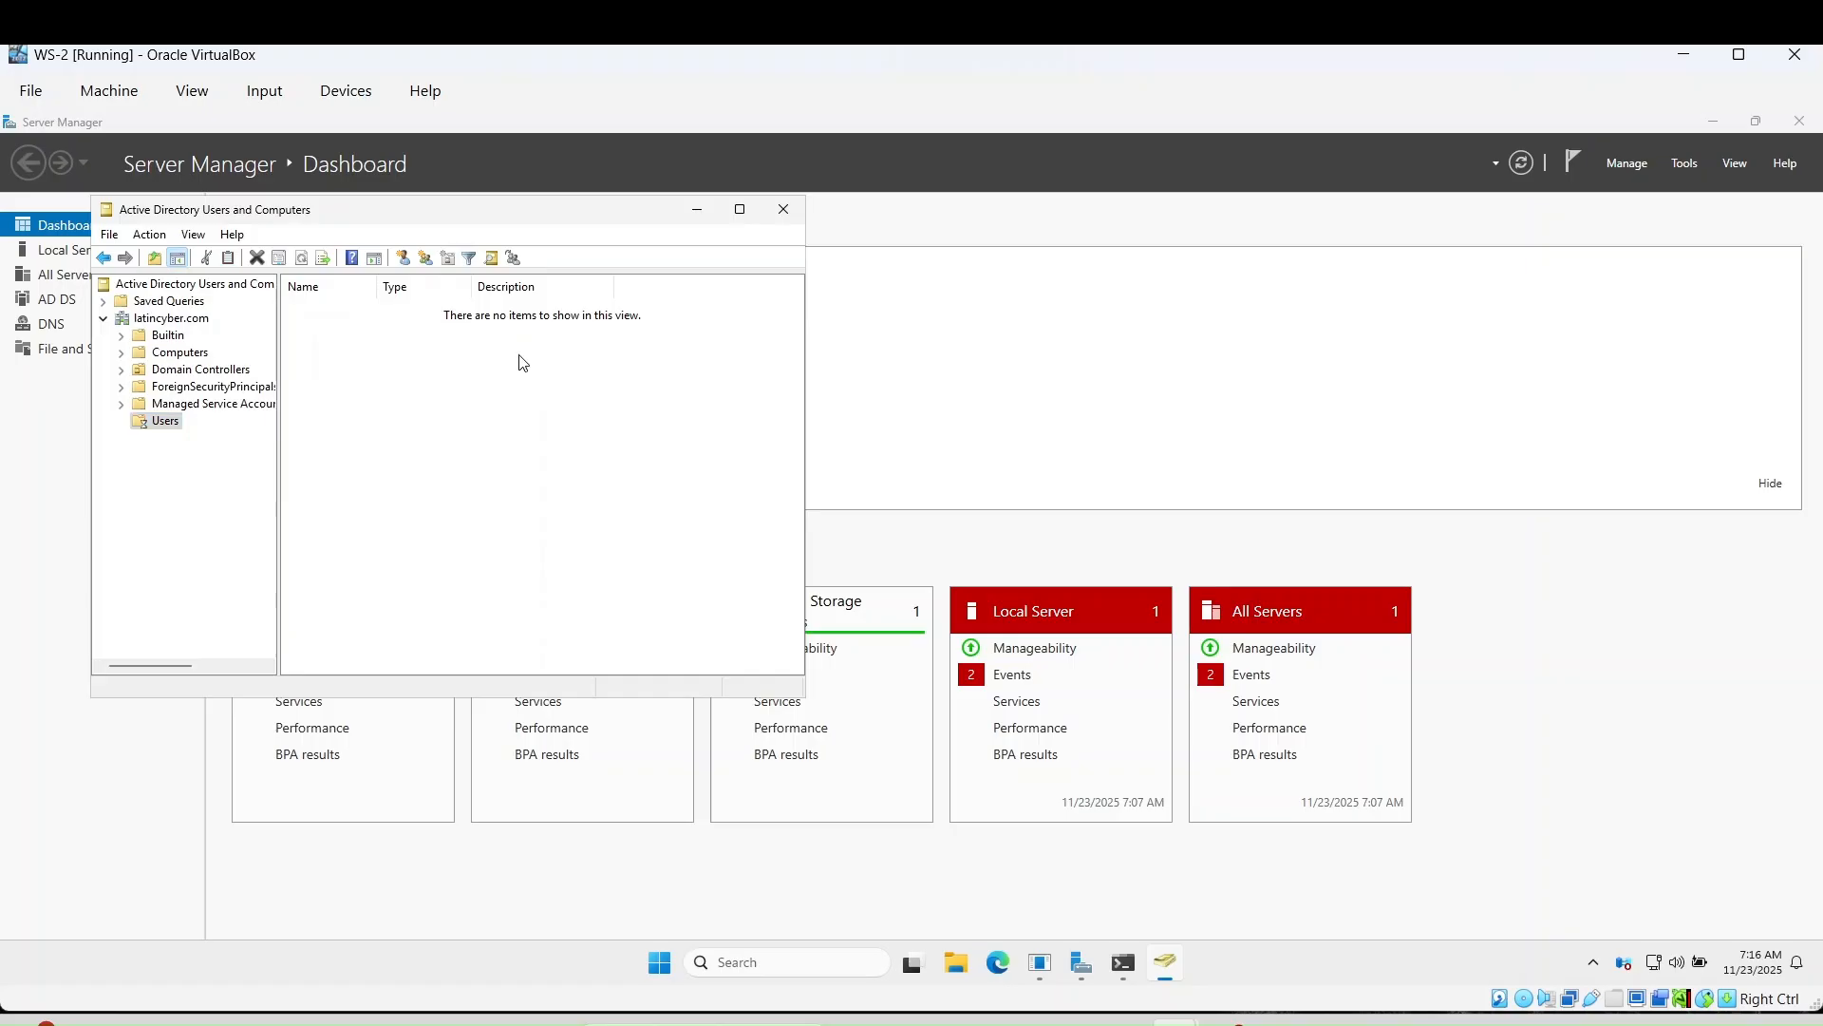
{"action": "left_click", "coordinate": [742, 211]}
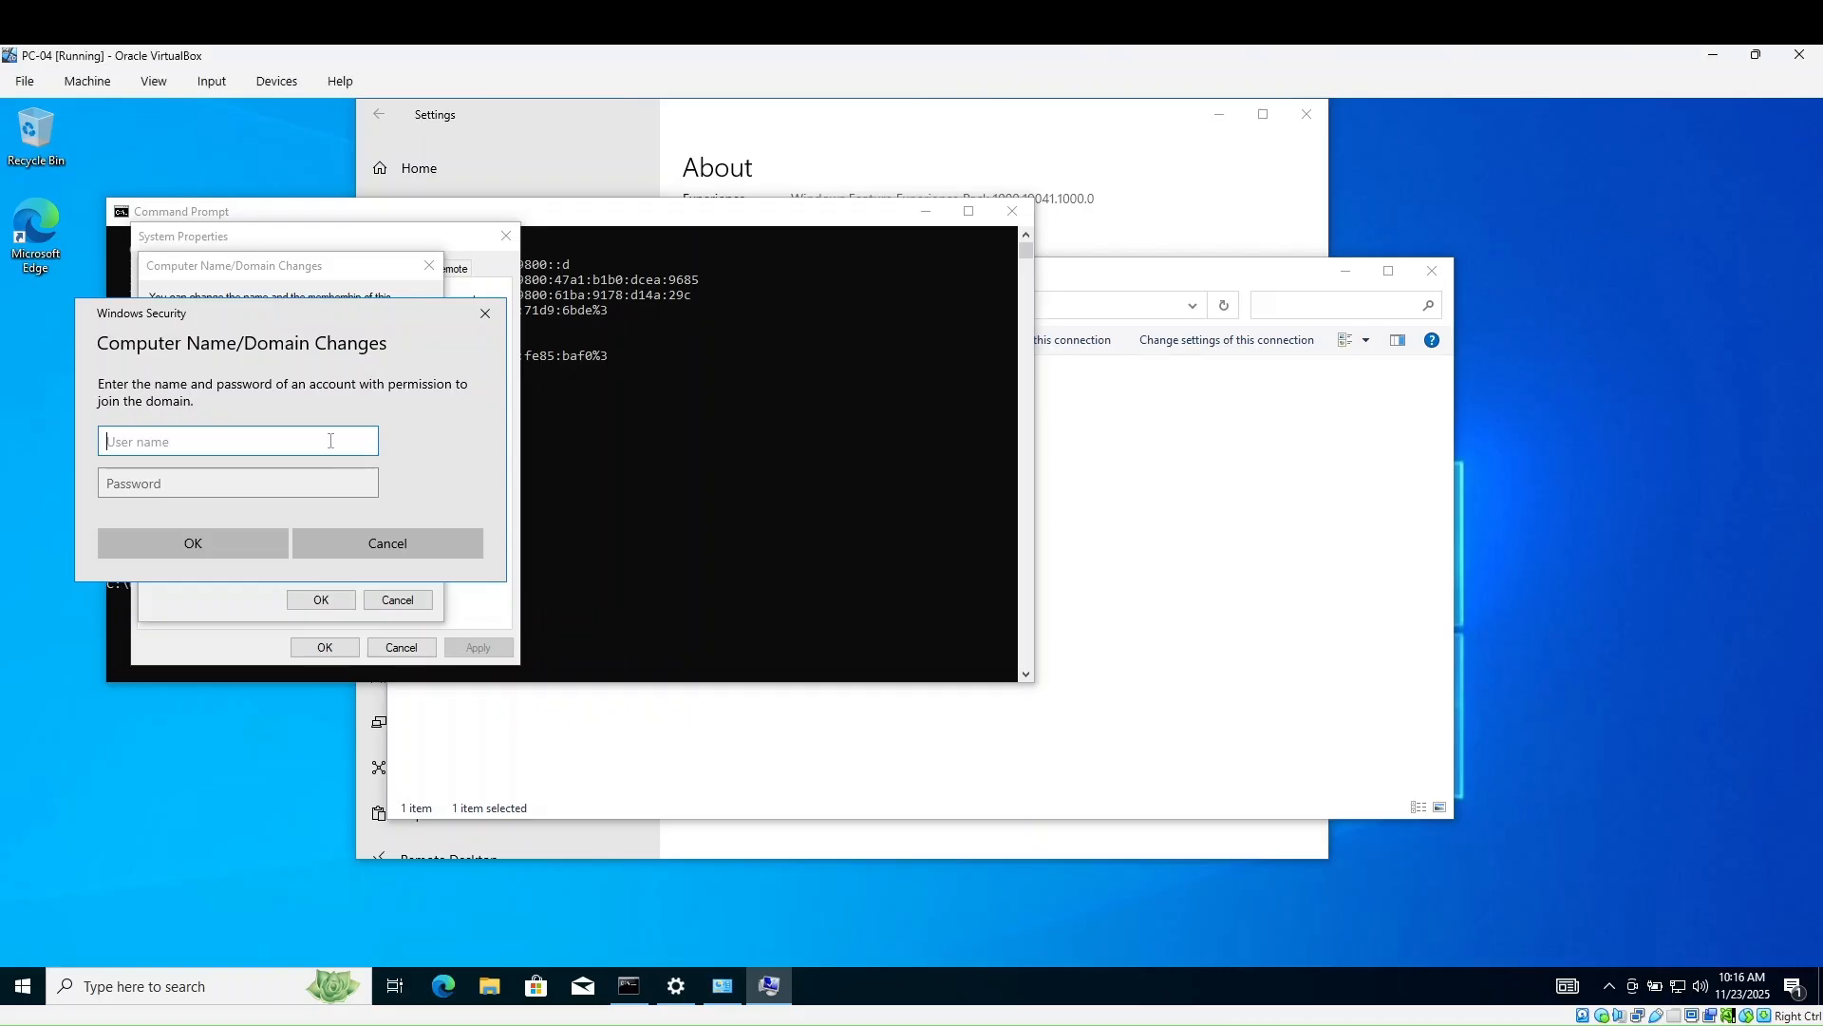
{"action": "key", "text": "Tab"}
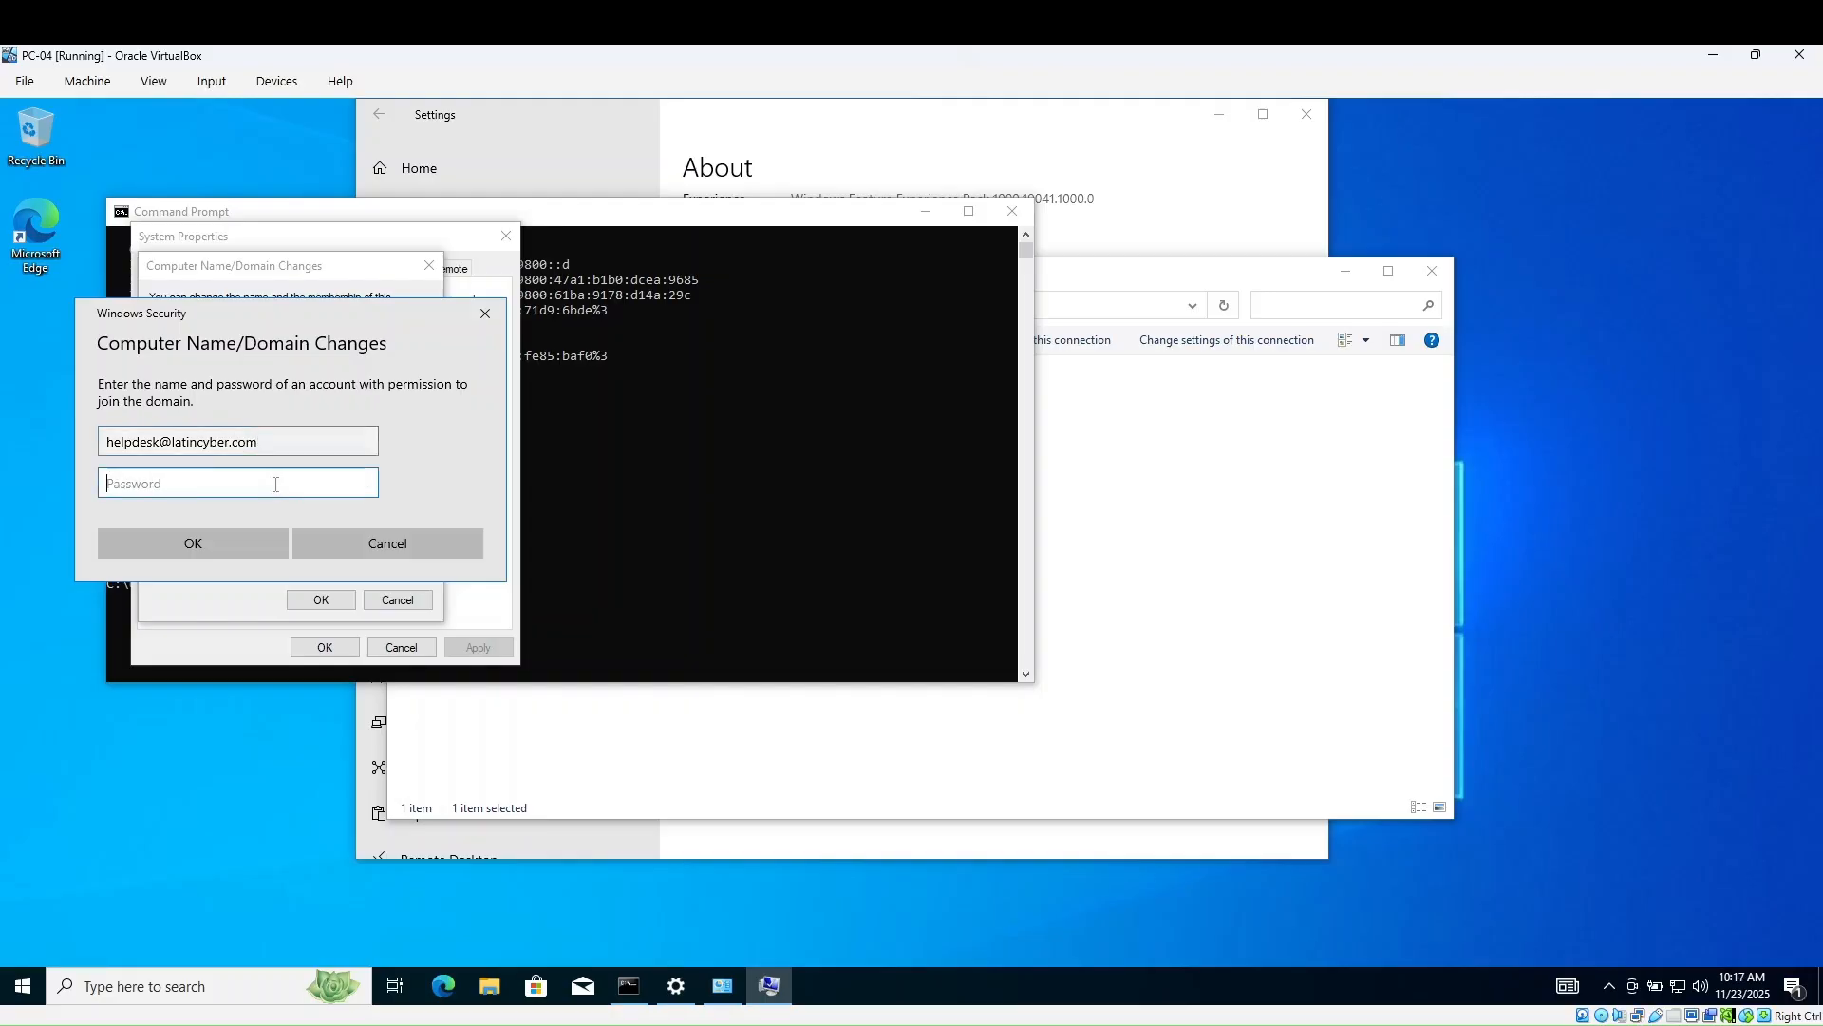
{"action": "type", "text": "Pa$$w0r"}
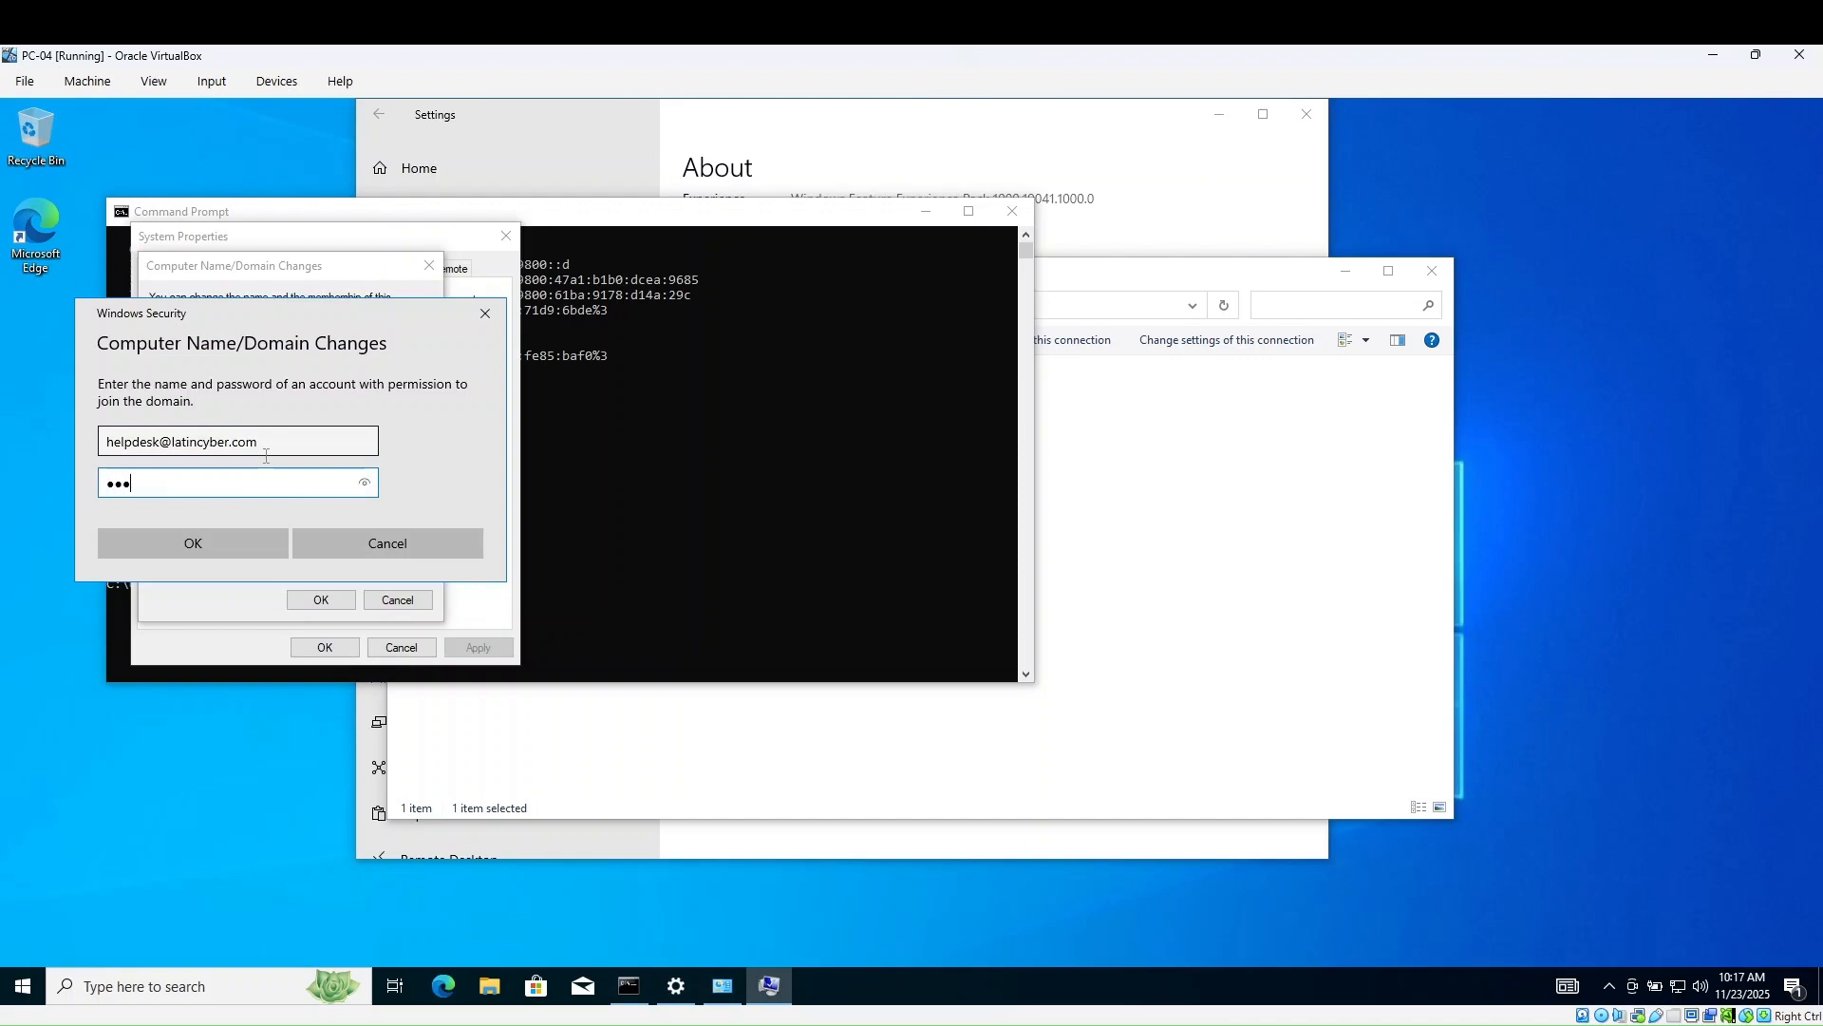
{"action": "type", "text": "d2025!"}
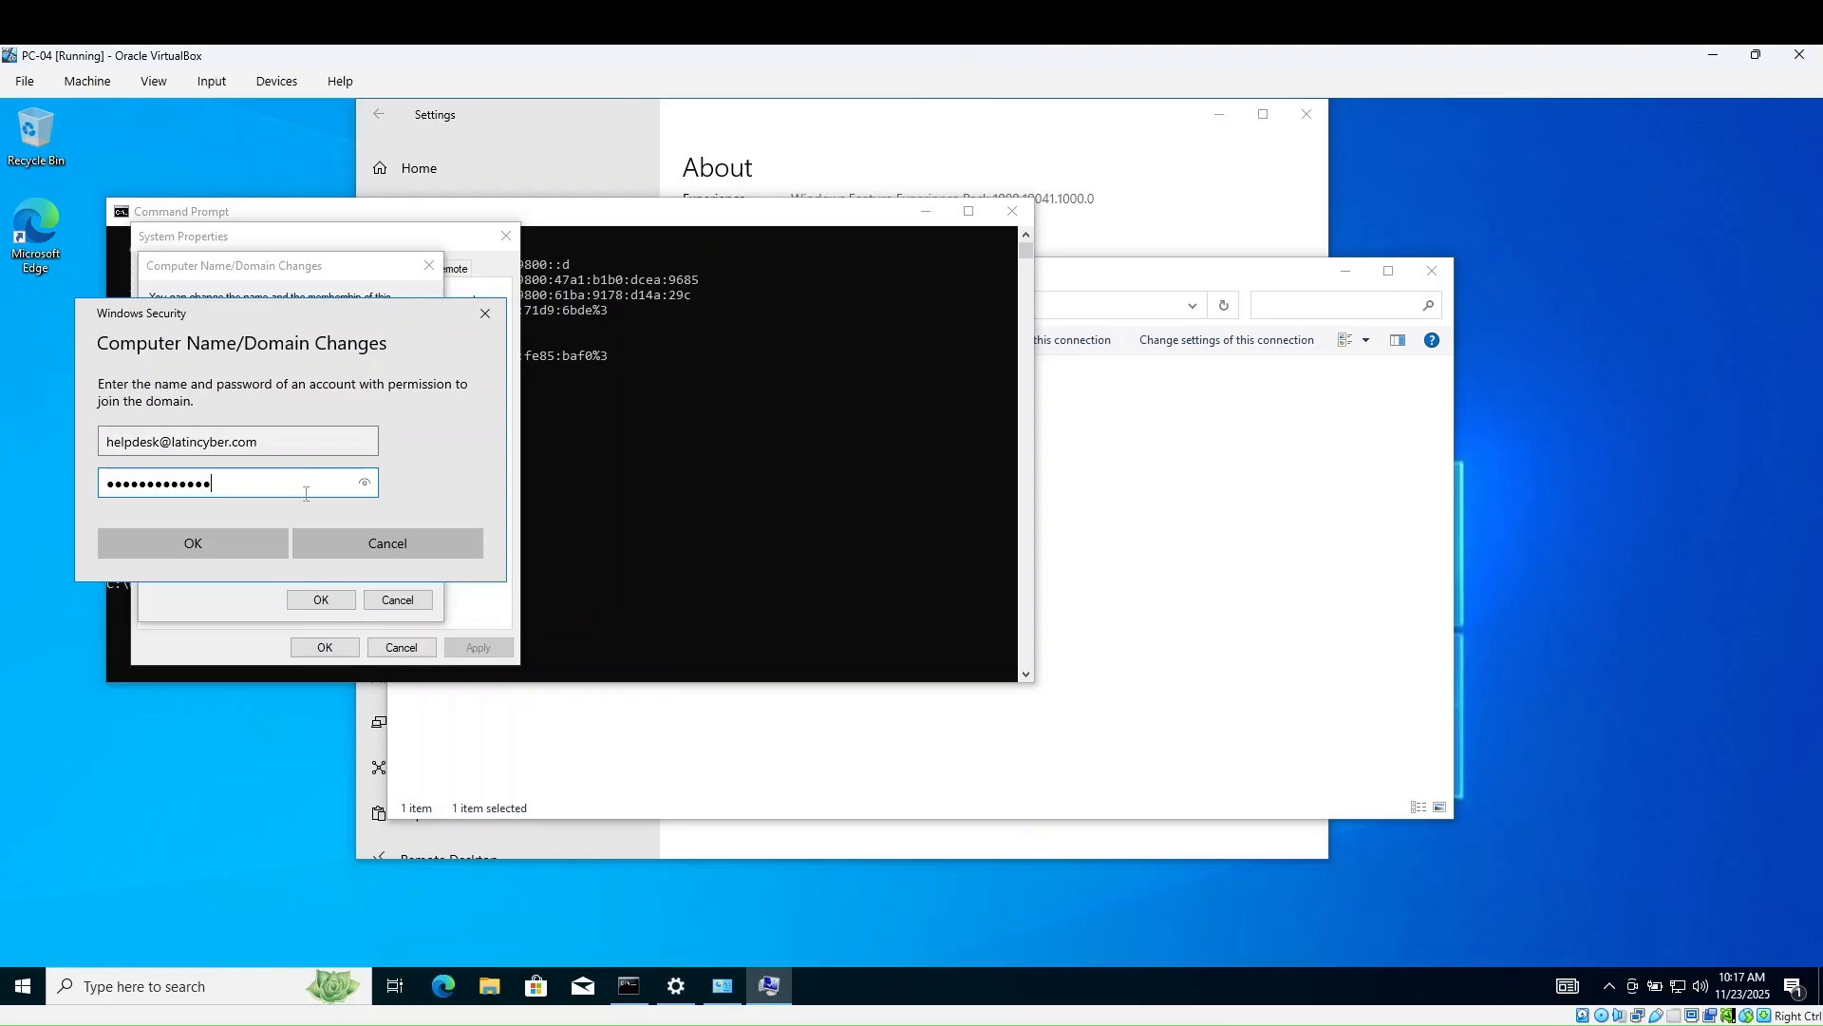
{"action": "left_click", "coordinate": [257, 545]}
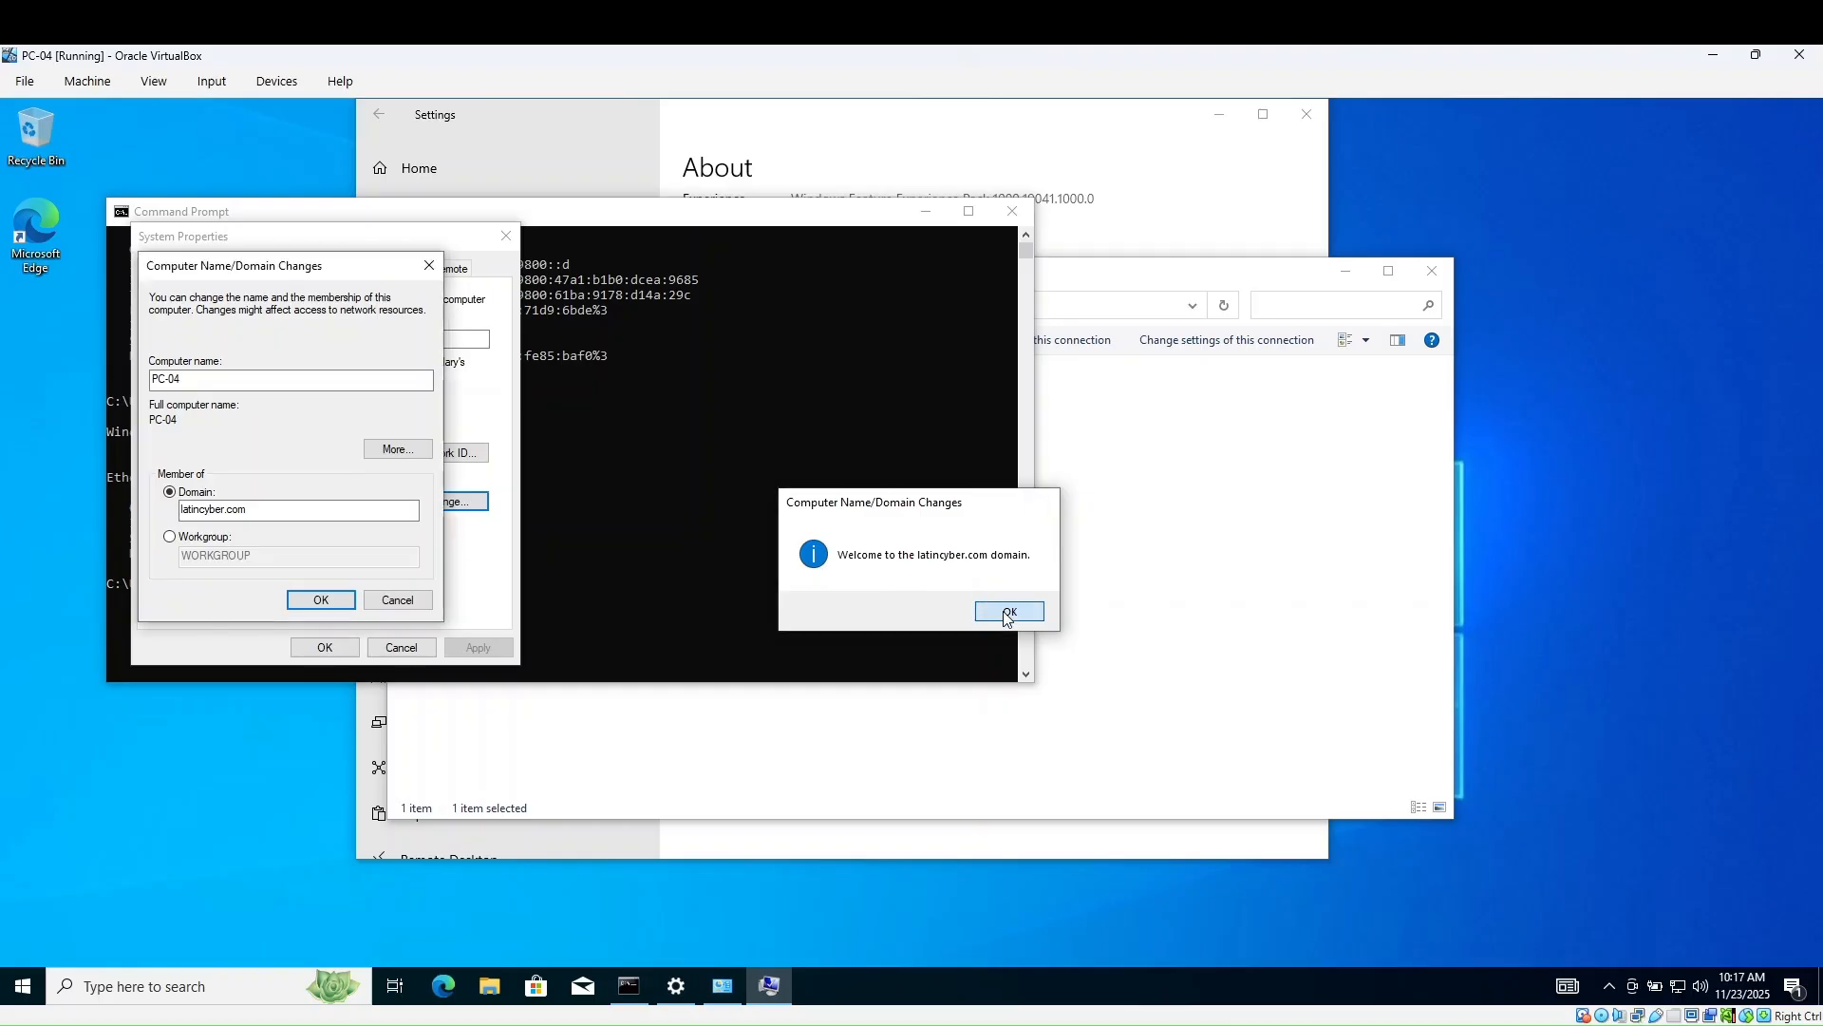
- Acknowledge the domain welcome and restart notices, close System Properties, and restart PC-04 now
{"action": "left_click", "coordinate": [1009, 616]}
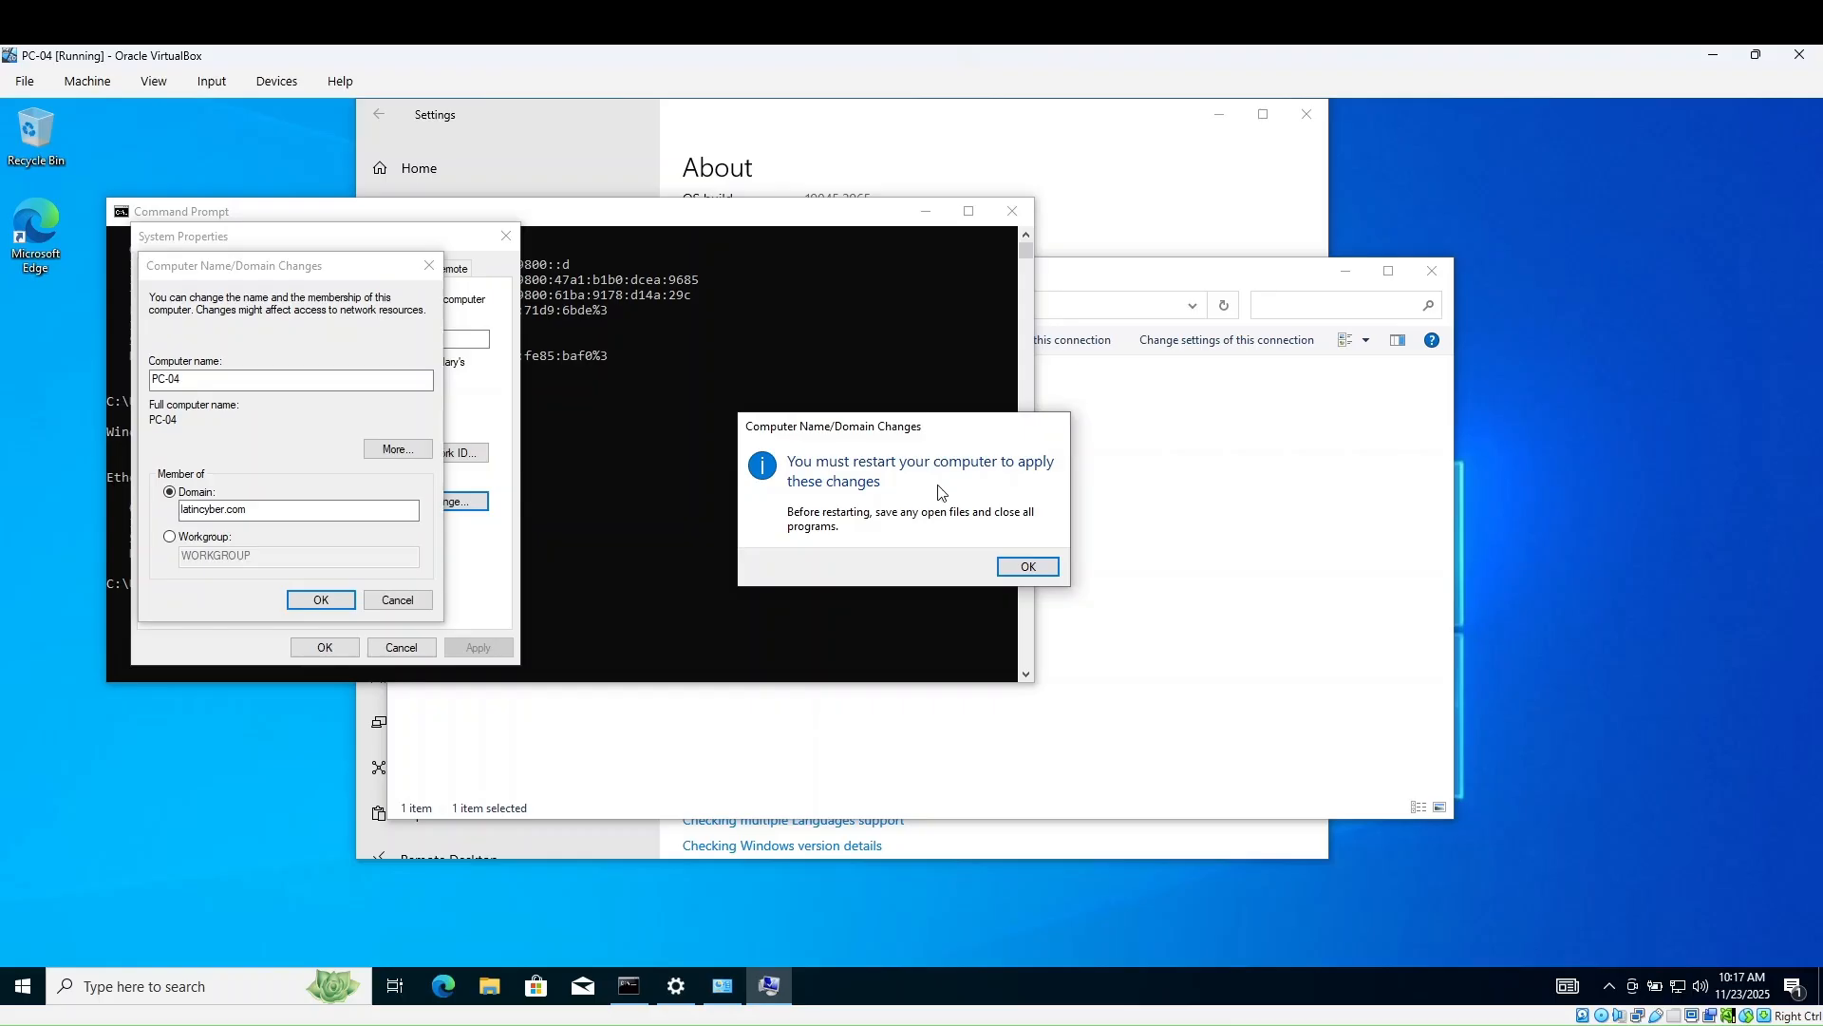
{"action": "left_click", "coordinate": [1027, 568]}
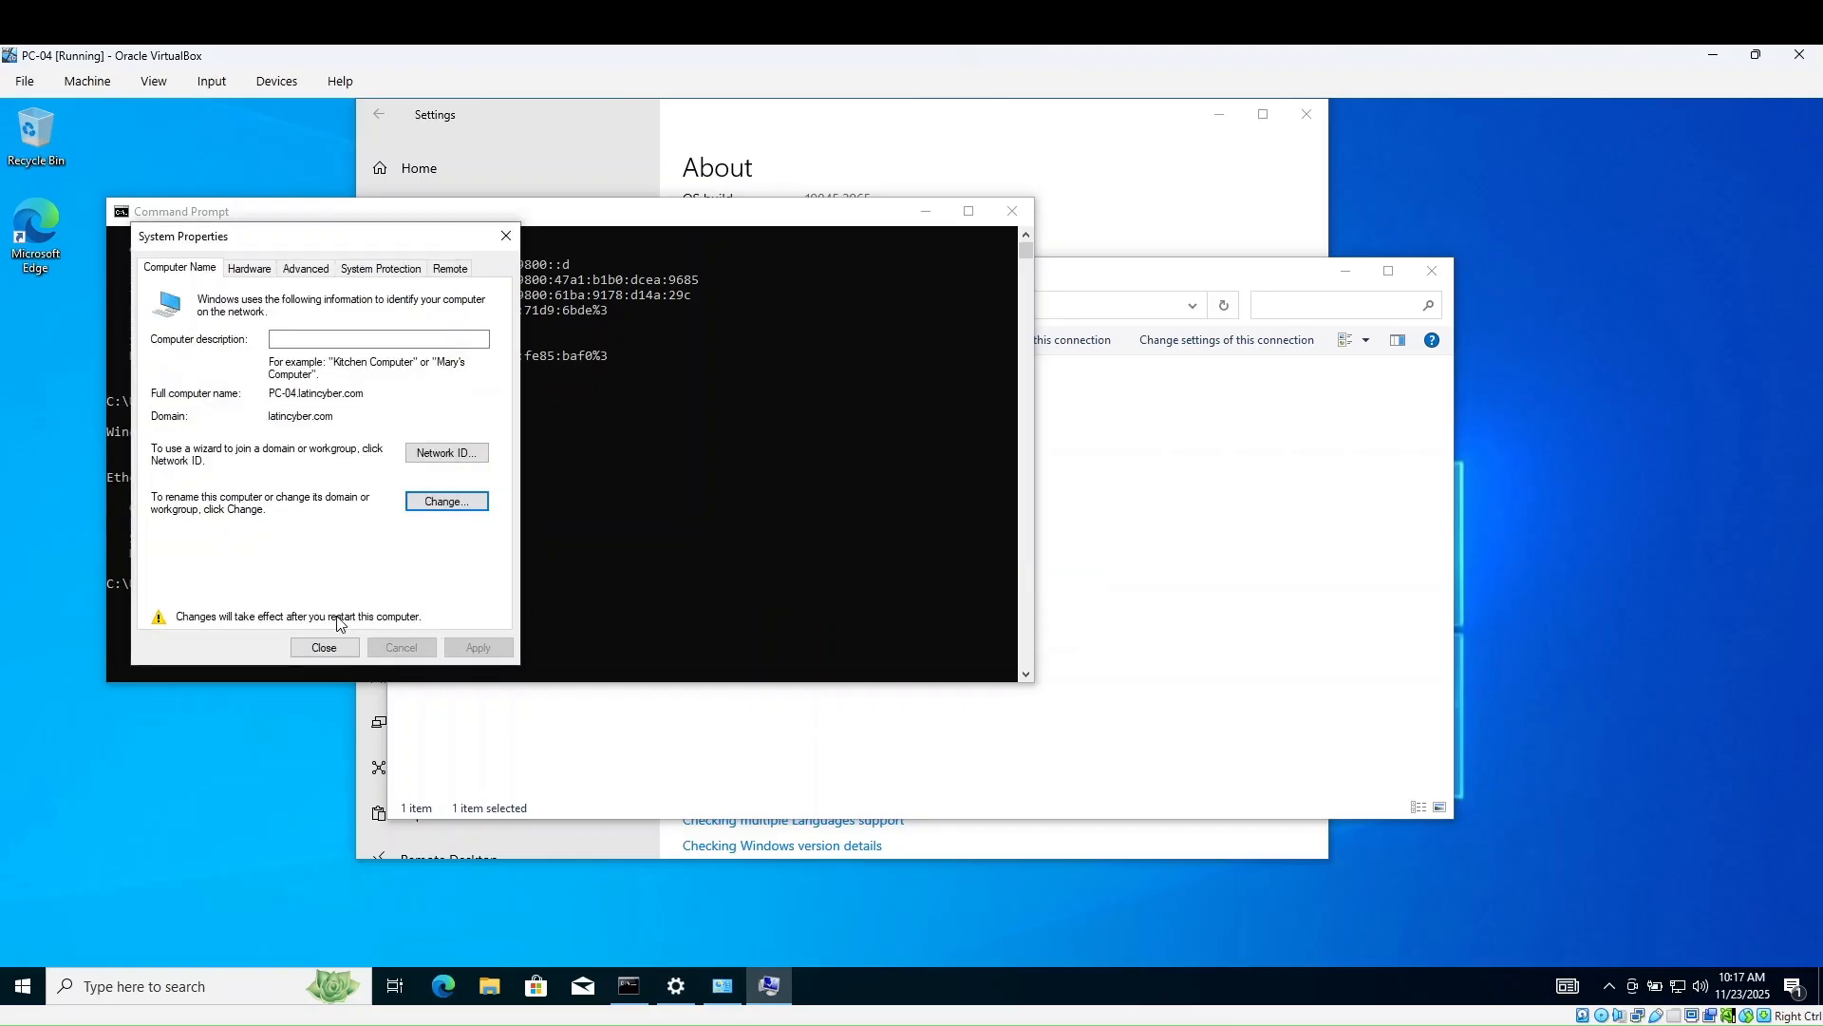
{"action": "left_click", "coordinate": [324, 646]}
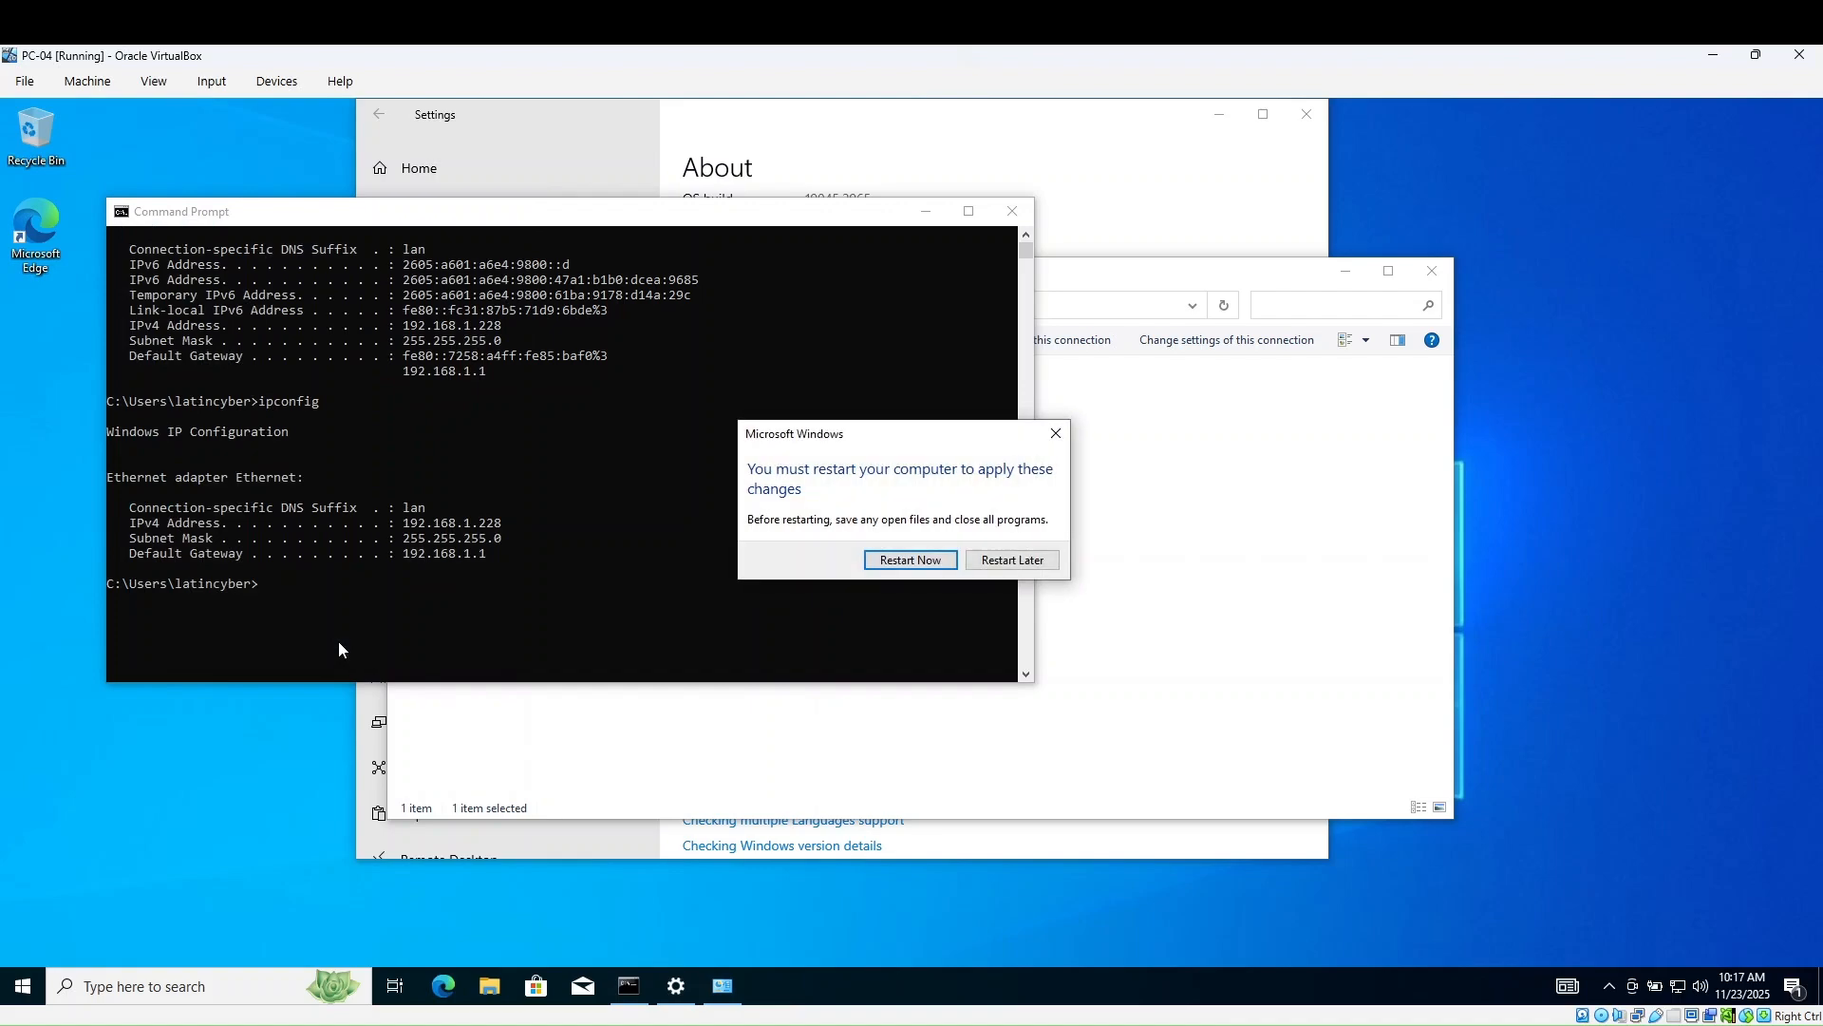
{"action": "left_click", "coordinate": [898, 561]}
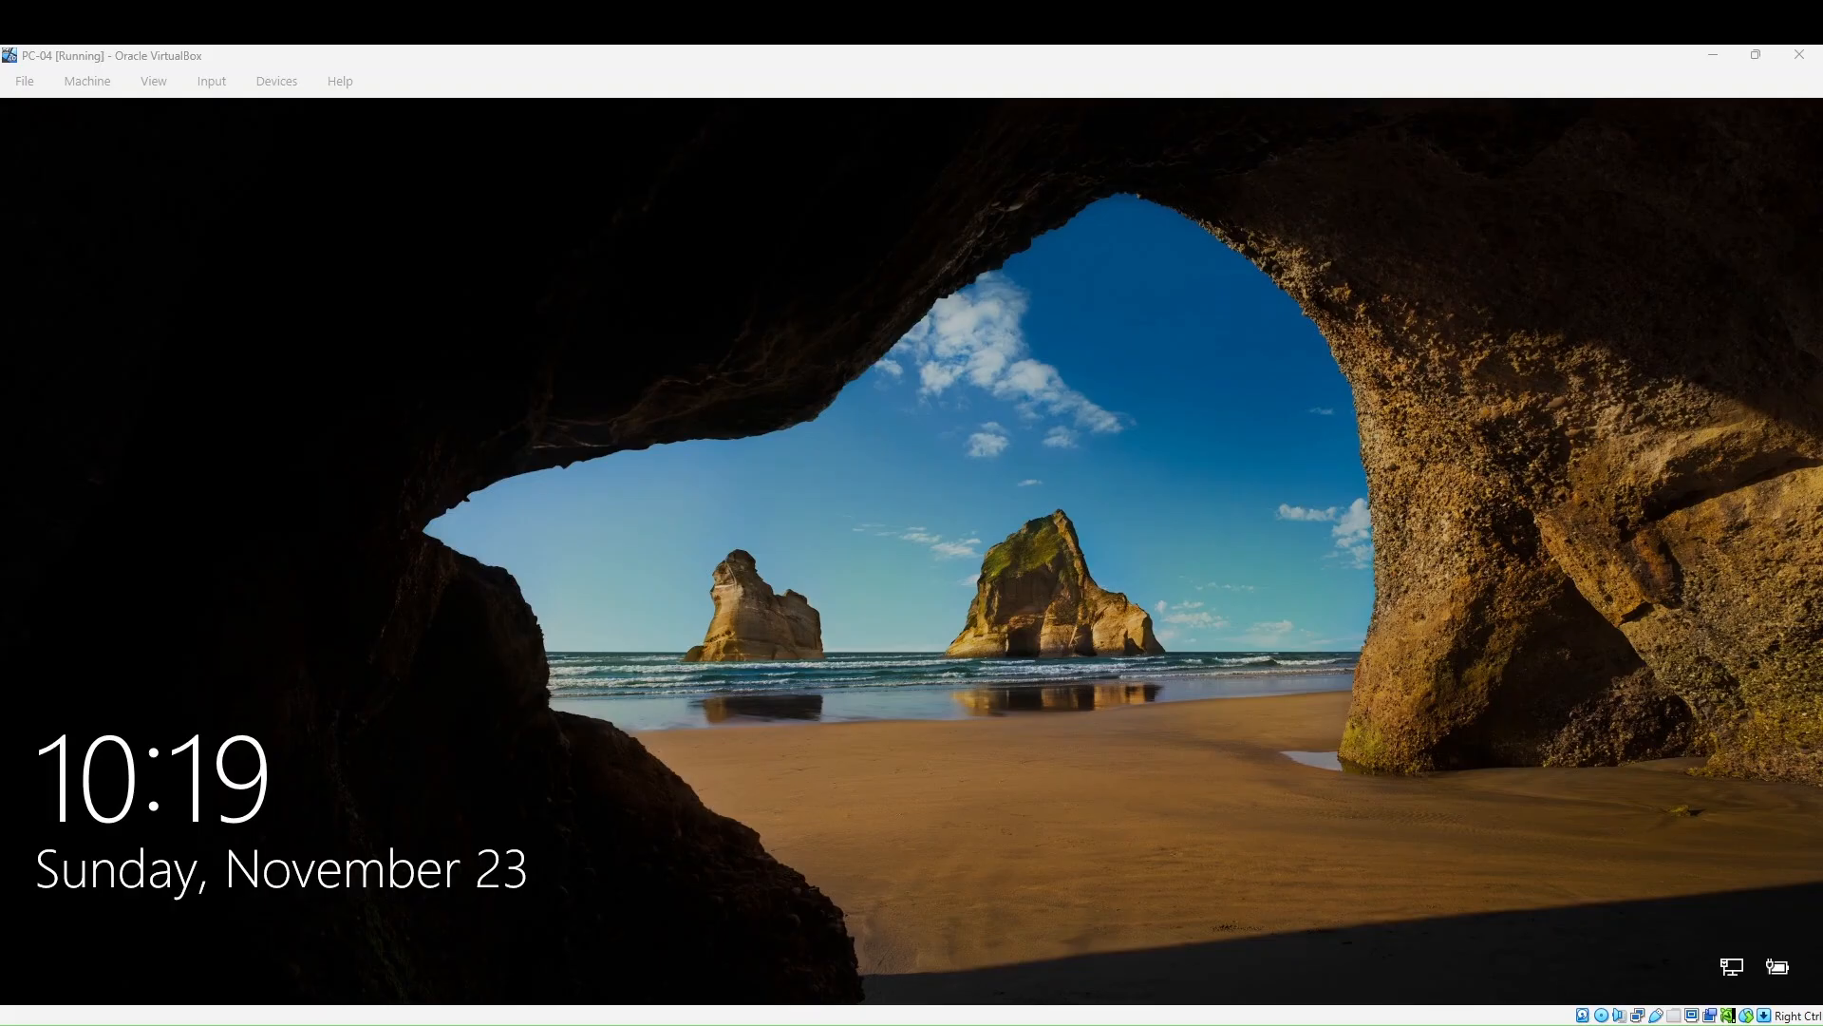
- Pick the latincyber account at sign-in, try a password, and dismiss the incorrect-password error
{"action": "left_click", "coordinate": [934, 619]}
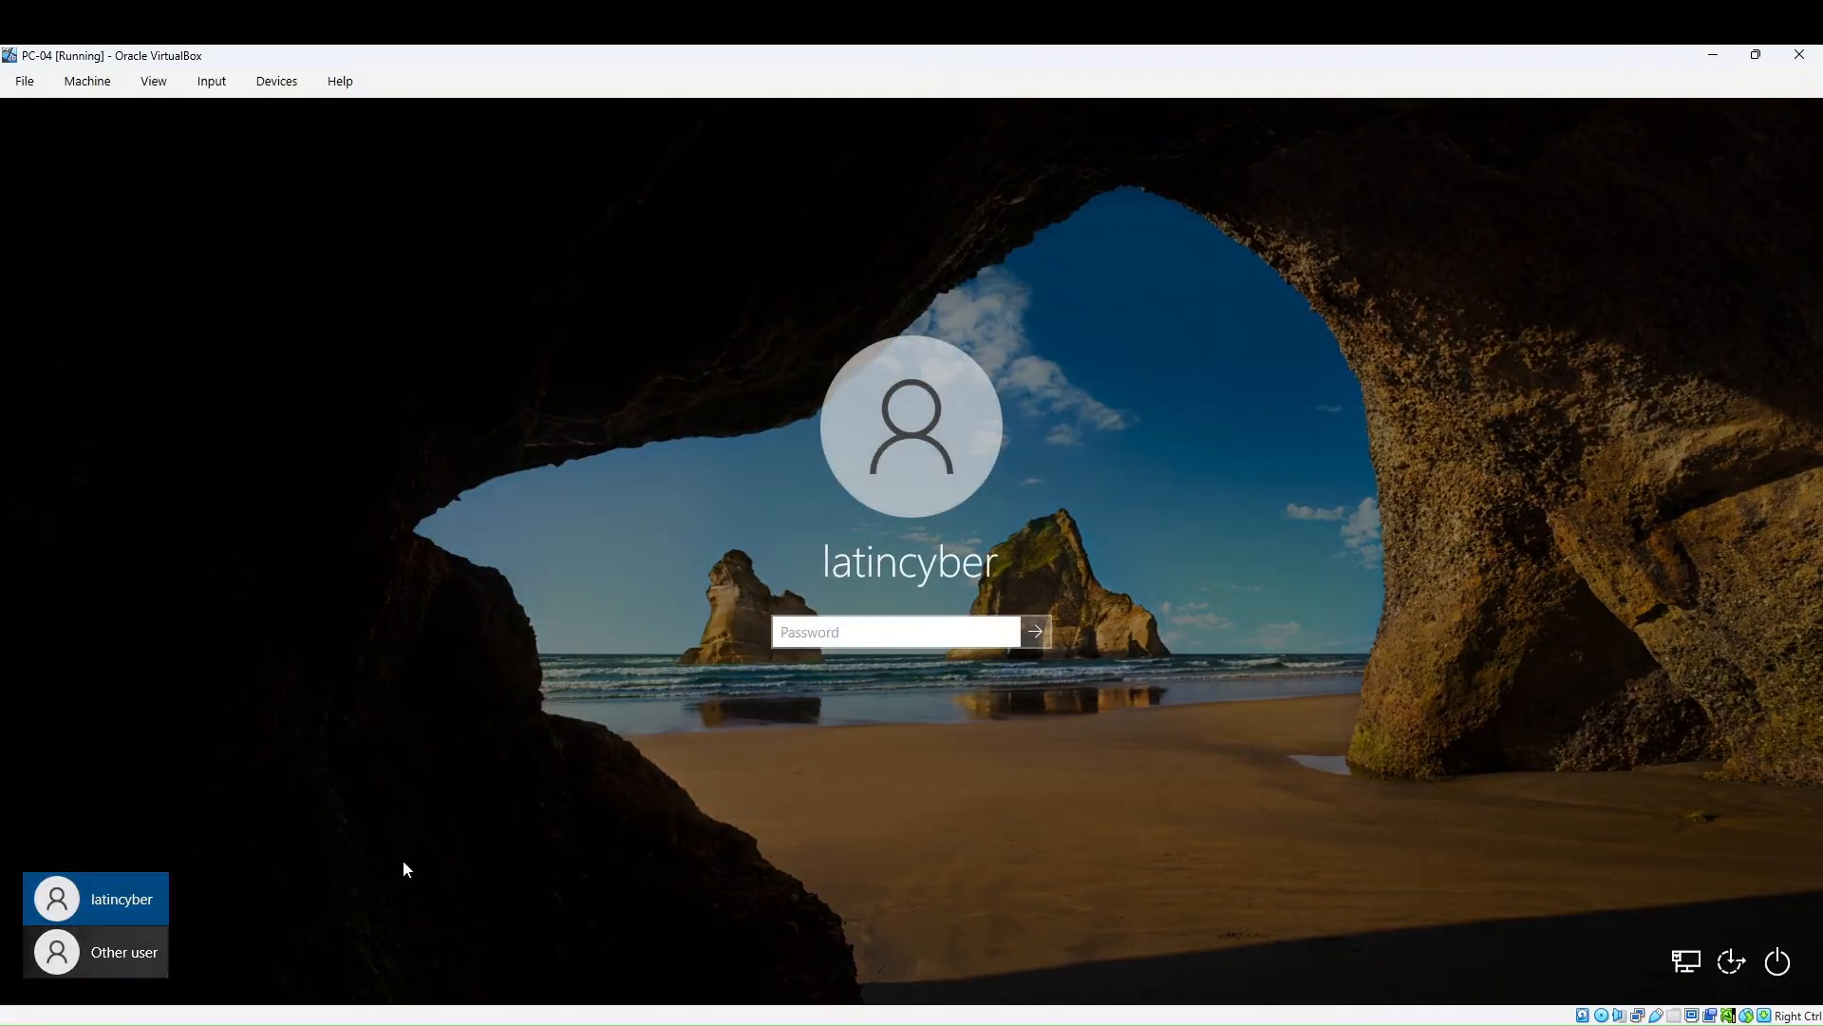
{"action": "left_click", "coordinate": [120, 912]}
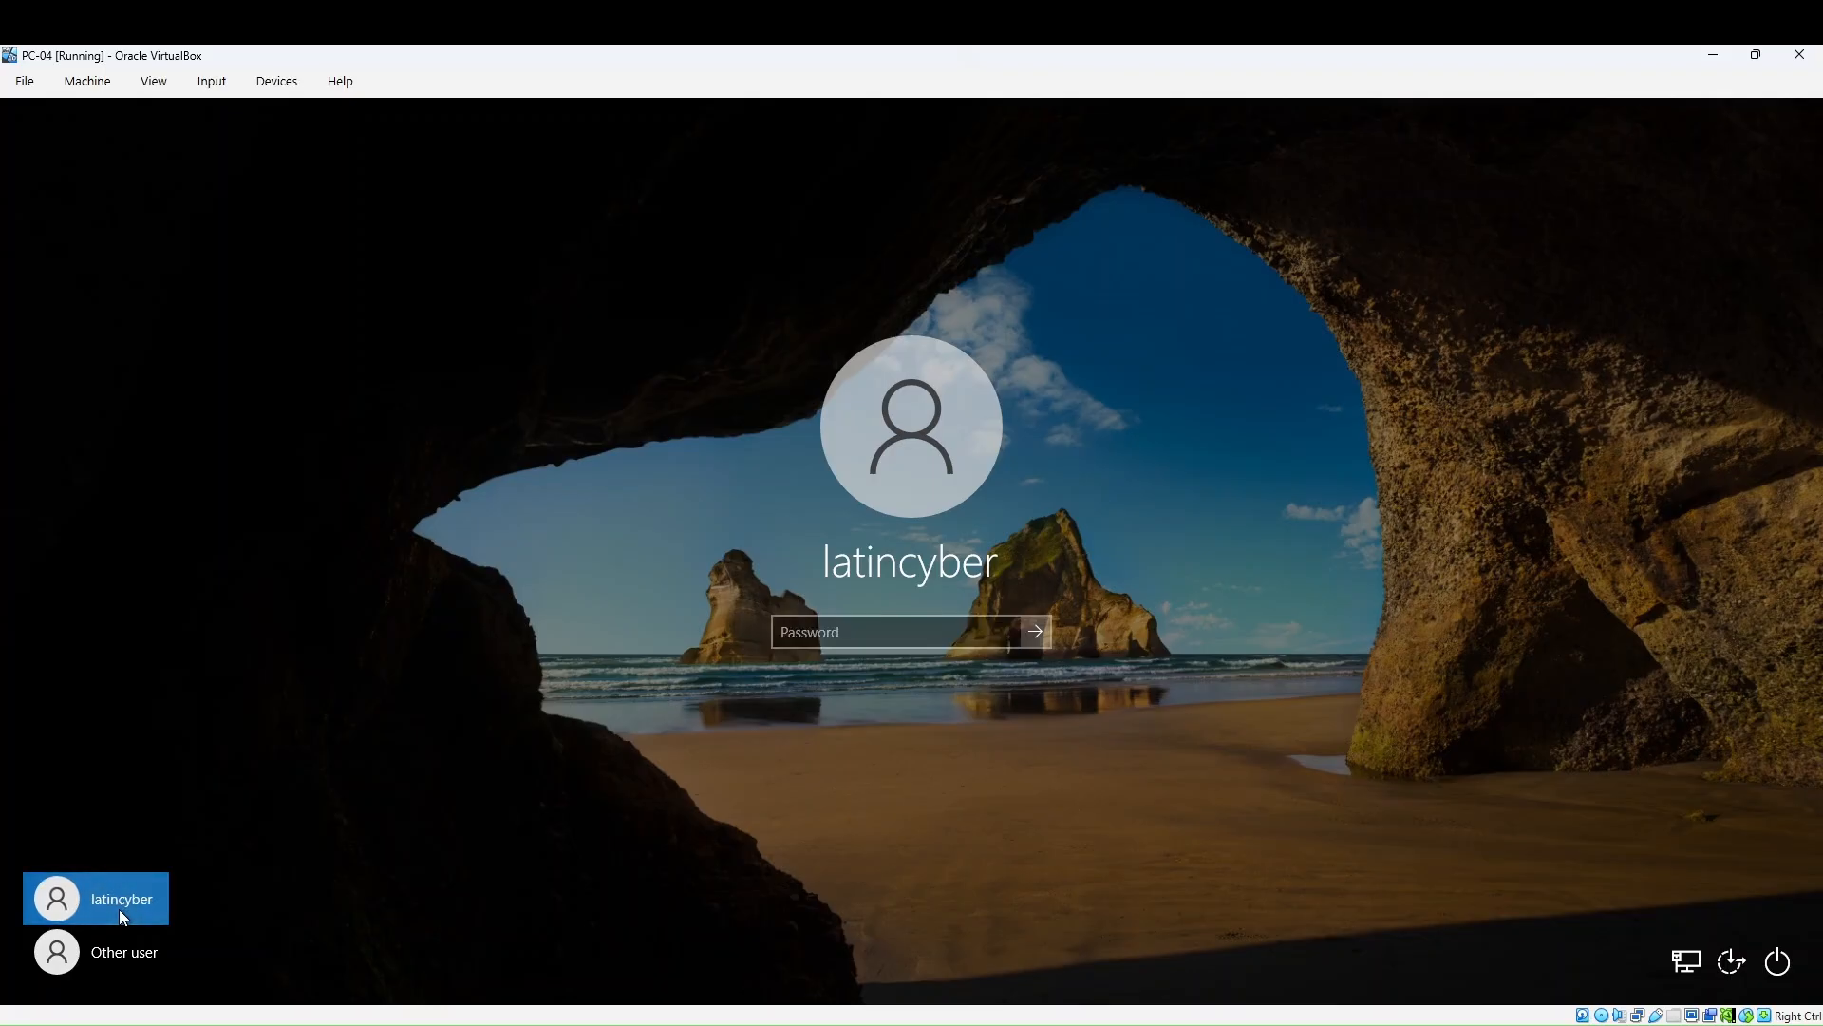
{"action": "left_click", "coordinate": [120, 911]}
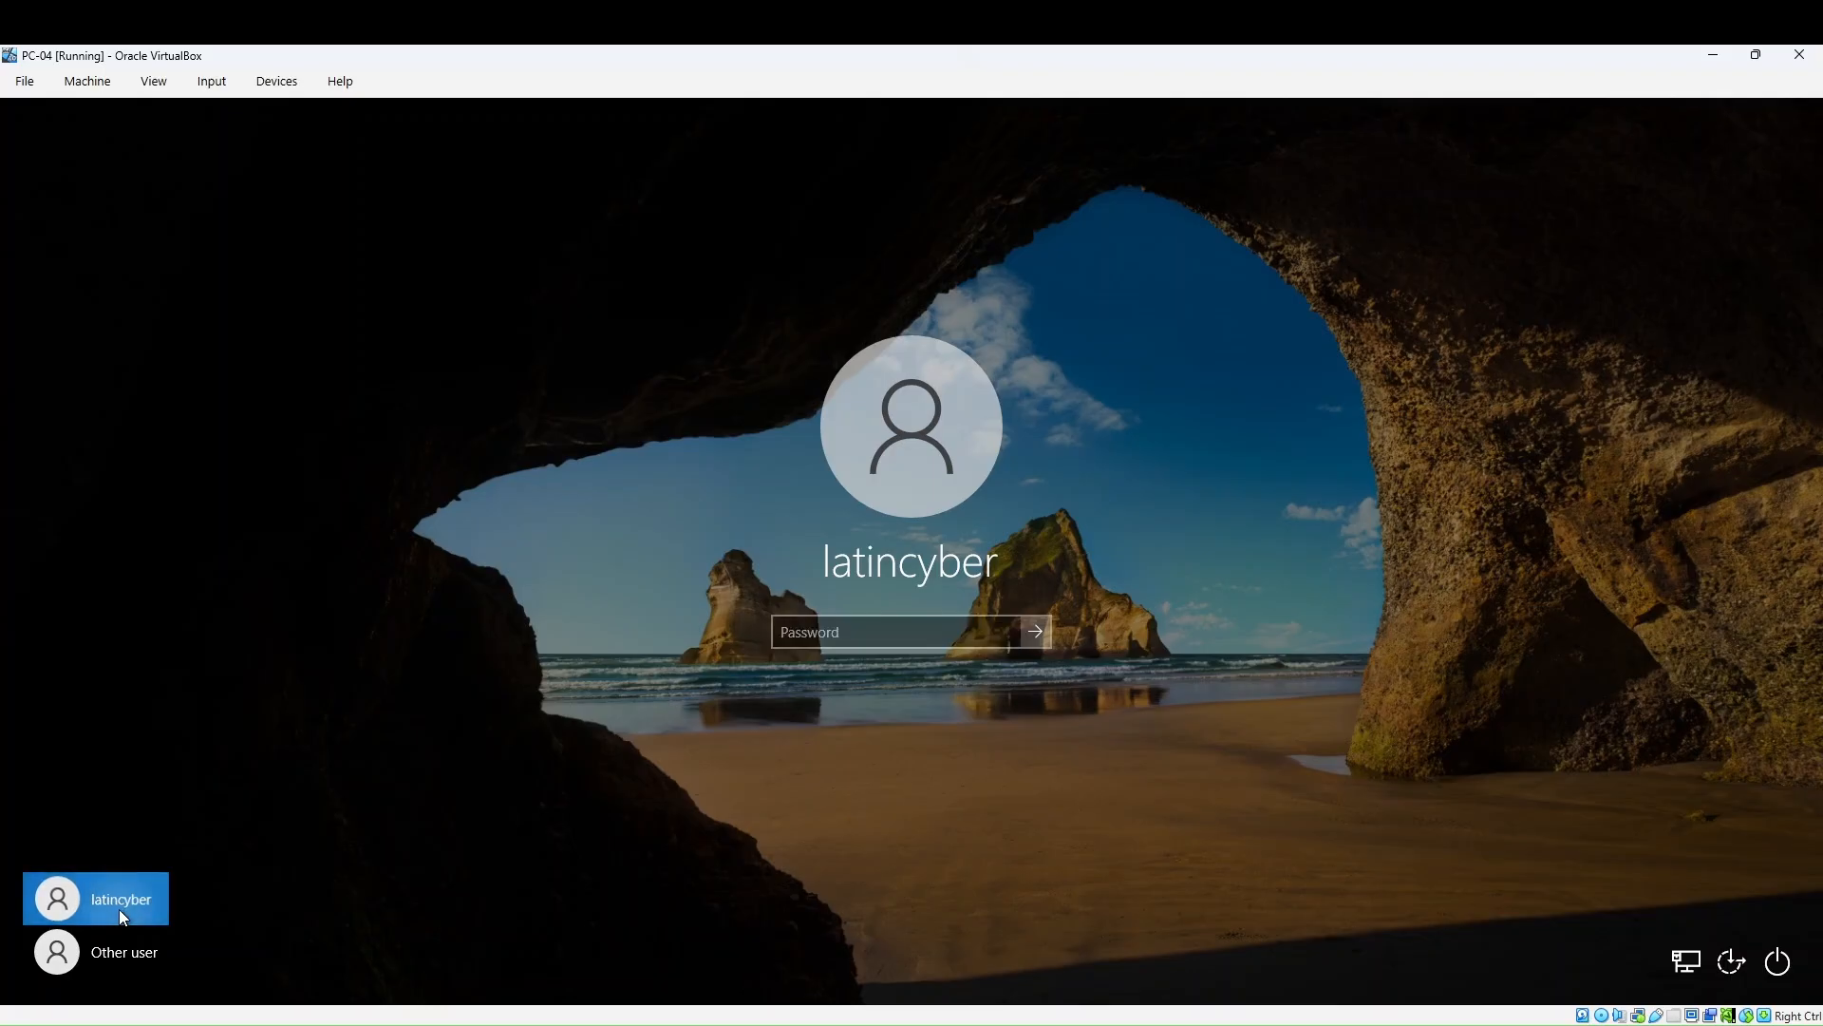
{"action": "left_click", "coordinate": [980, 641]}
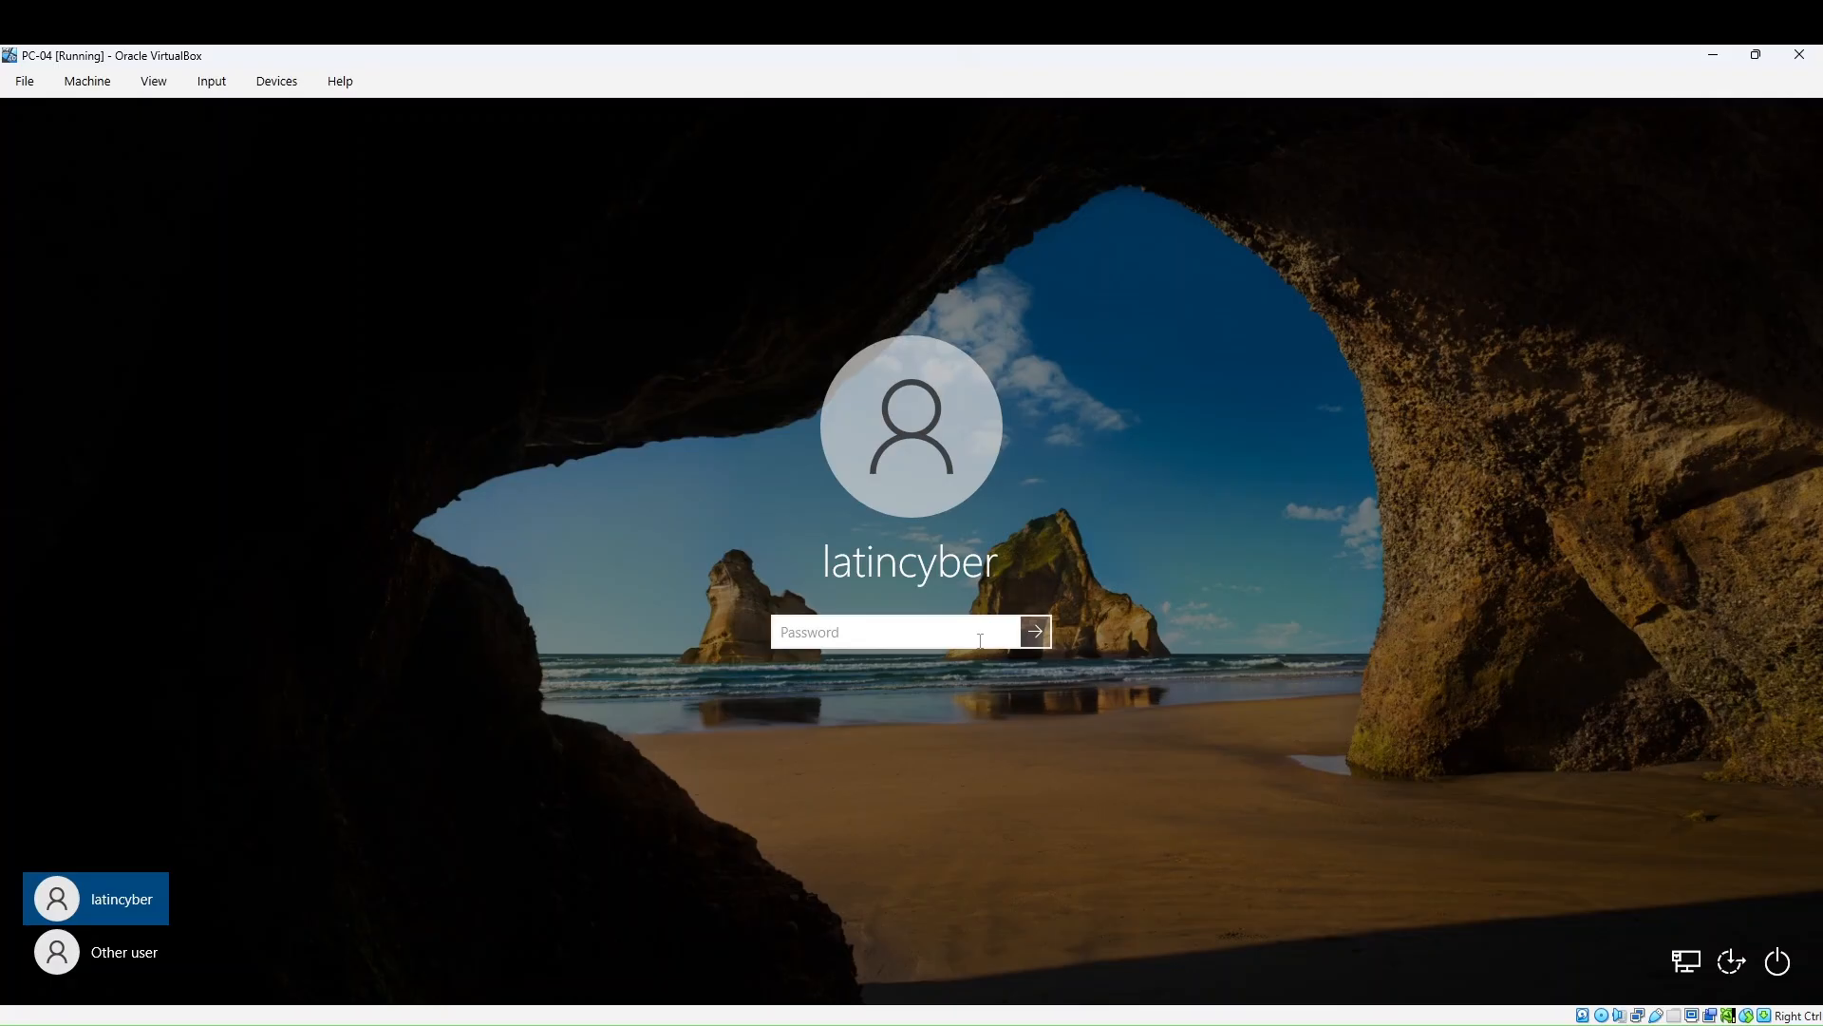
{"action": "type", "text": "•••••••••••••"}
{"action": "key", "text": "Return"}
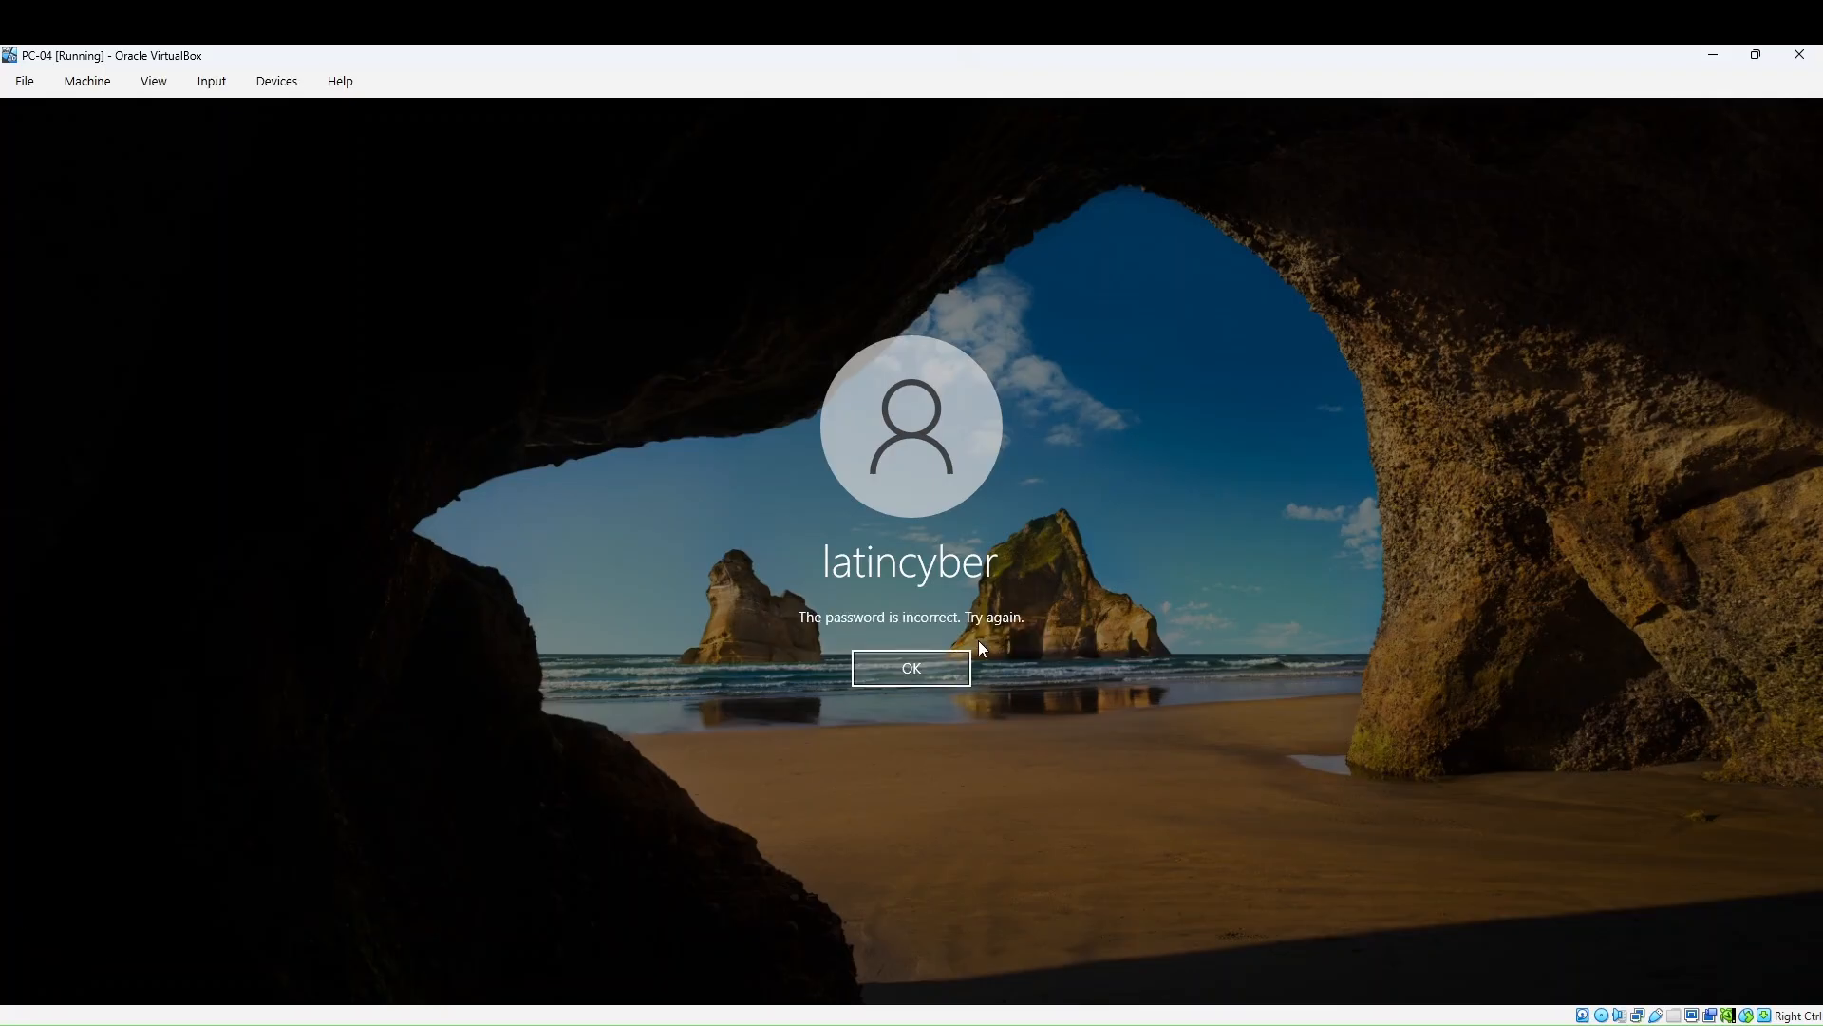
{"action": "left_click", "coordinate": [925, 668]}
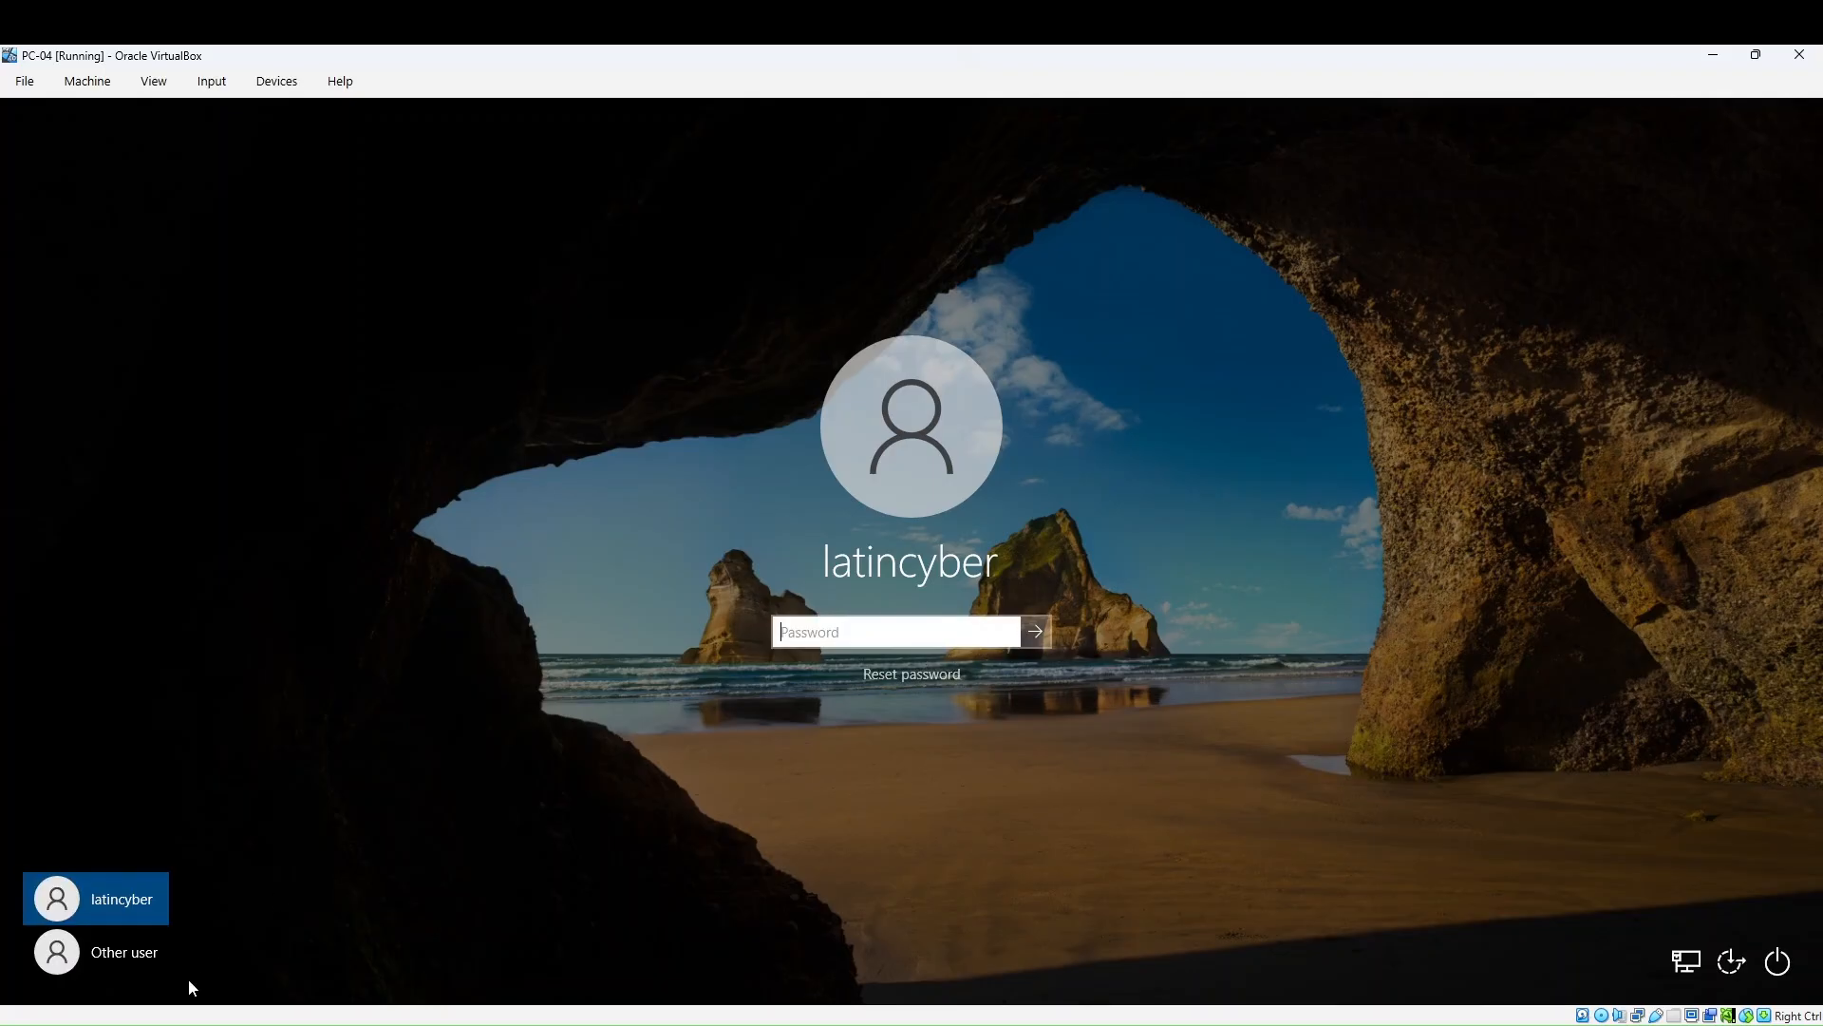
{"action": "left_click", "coordinate": [112, 953]}
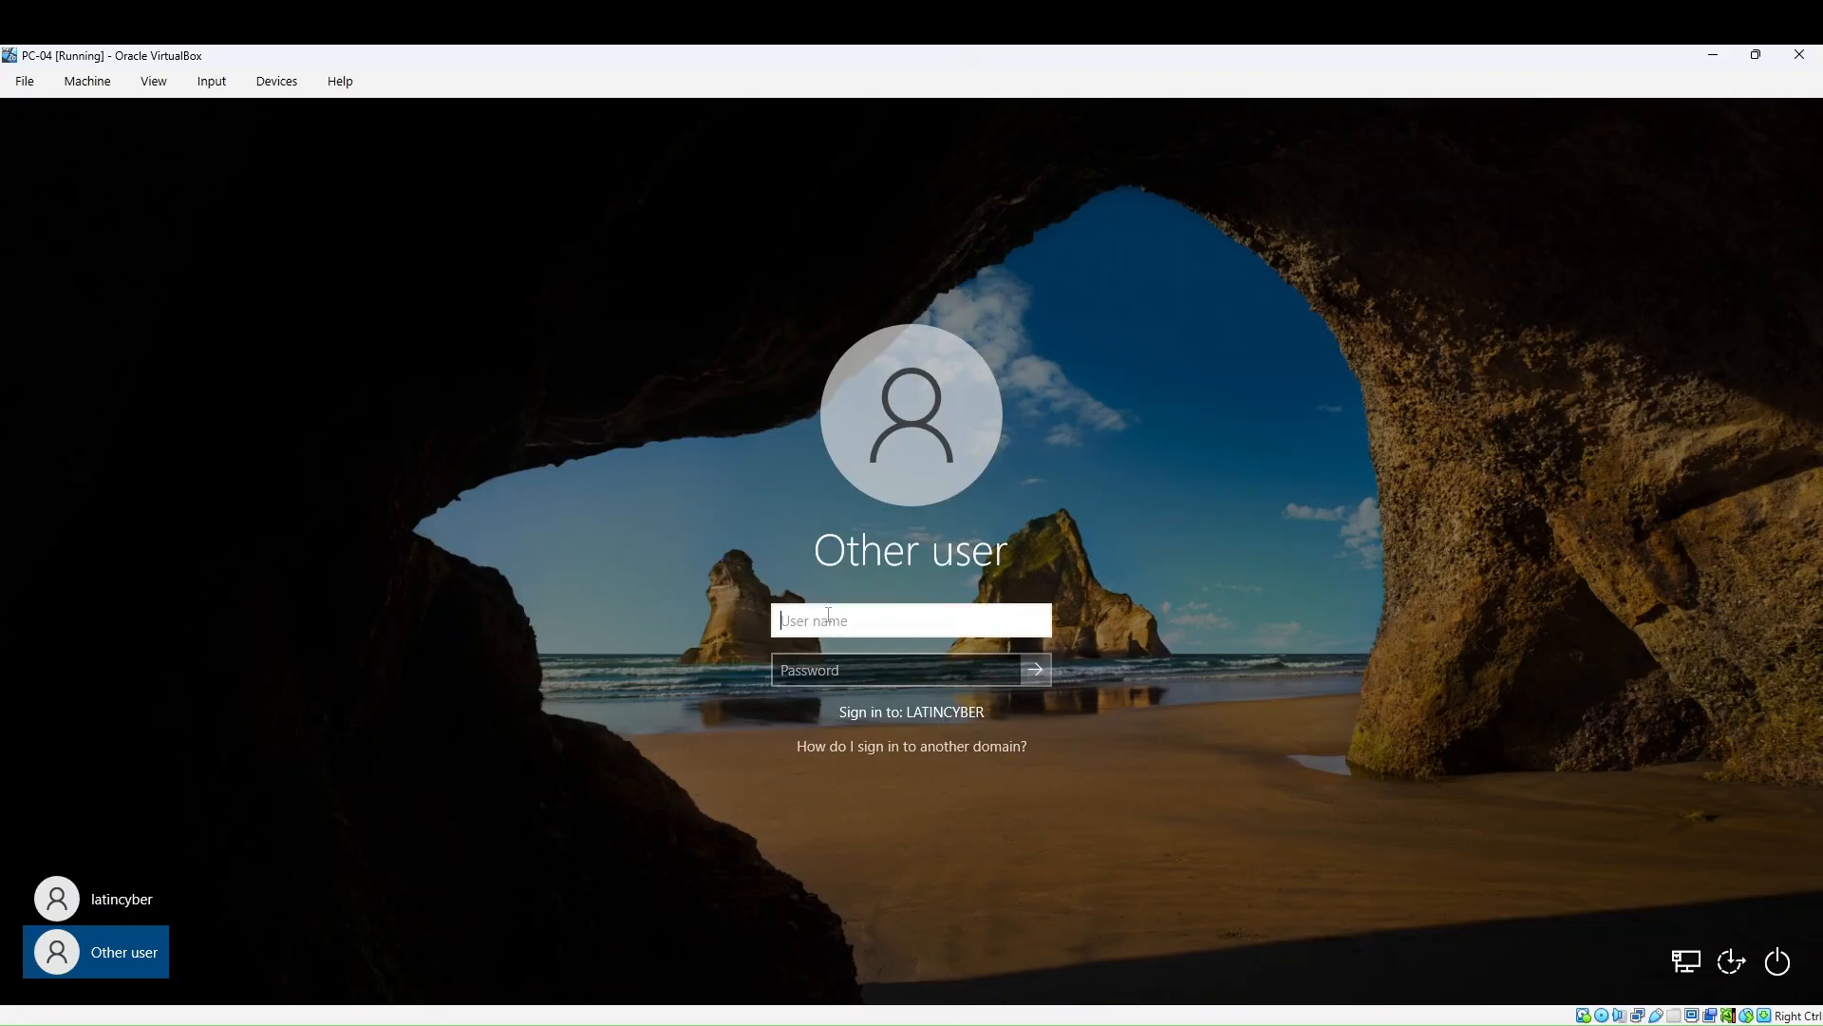
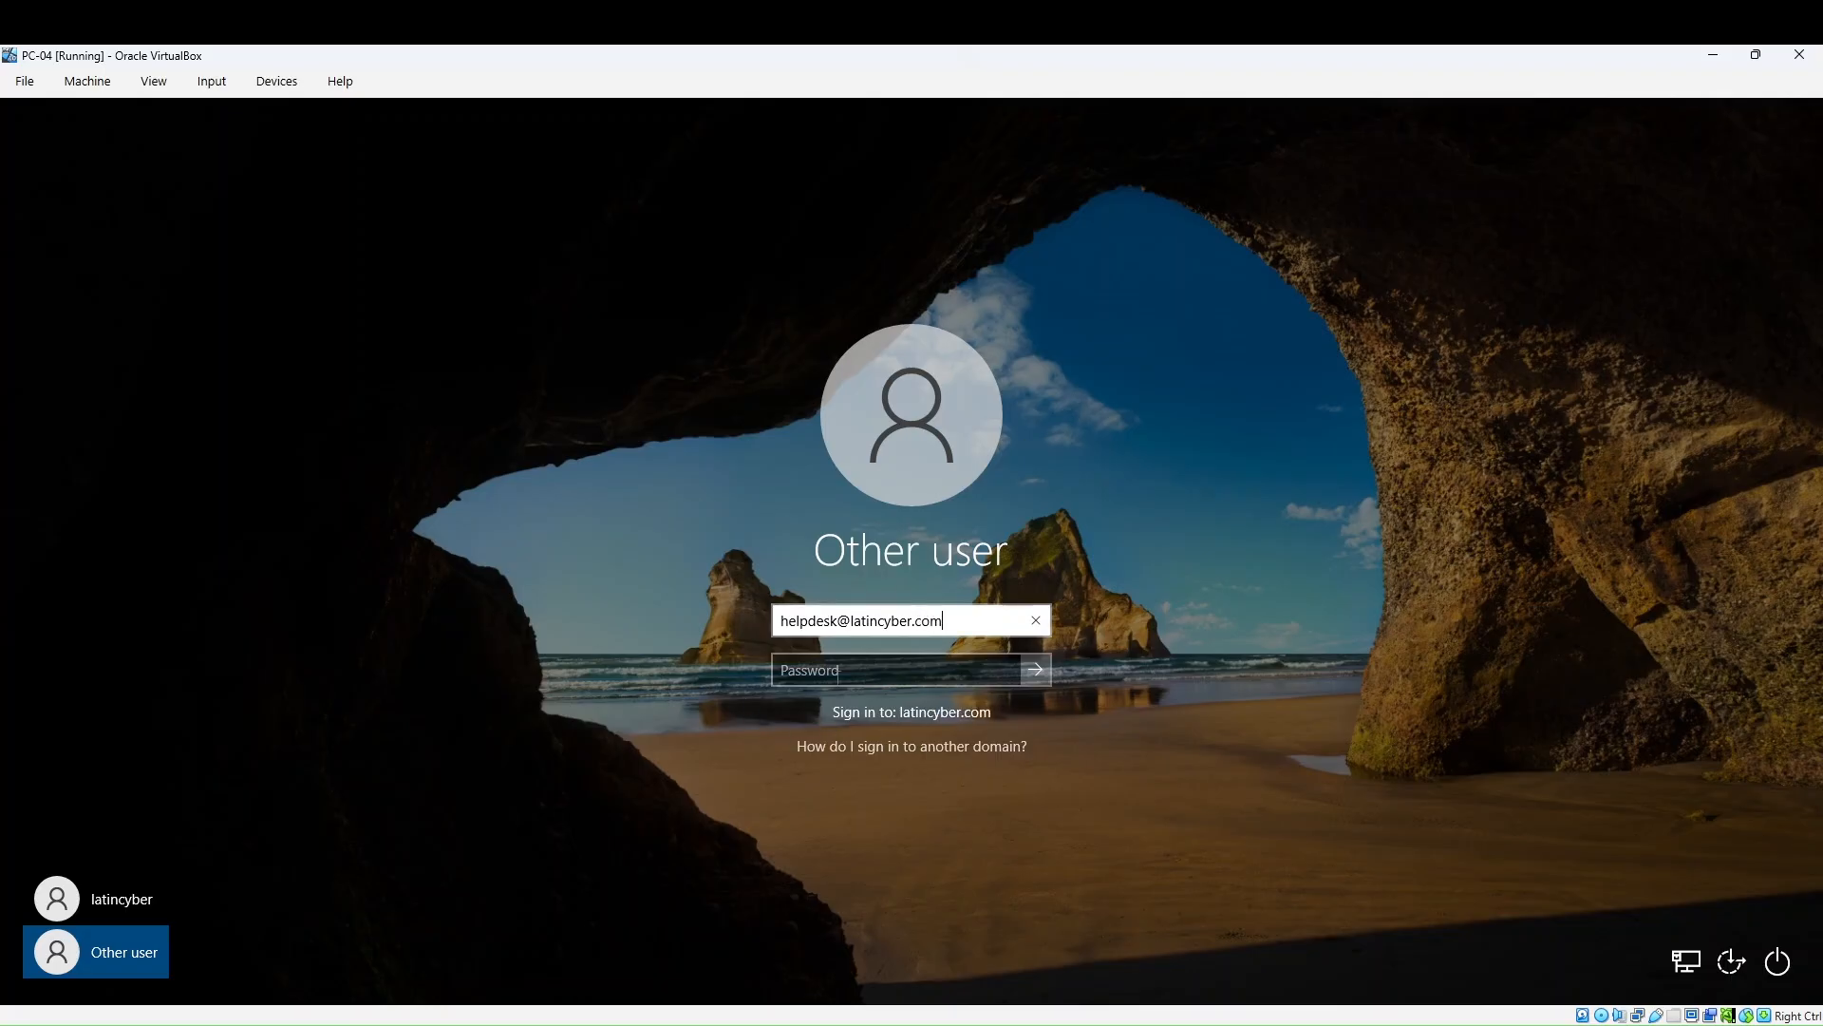
{"action": "left_click", "coordinate": [838, 671]}
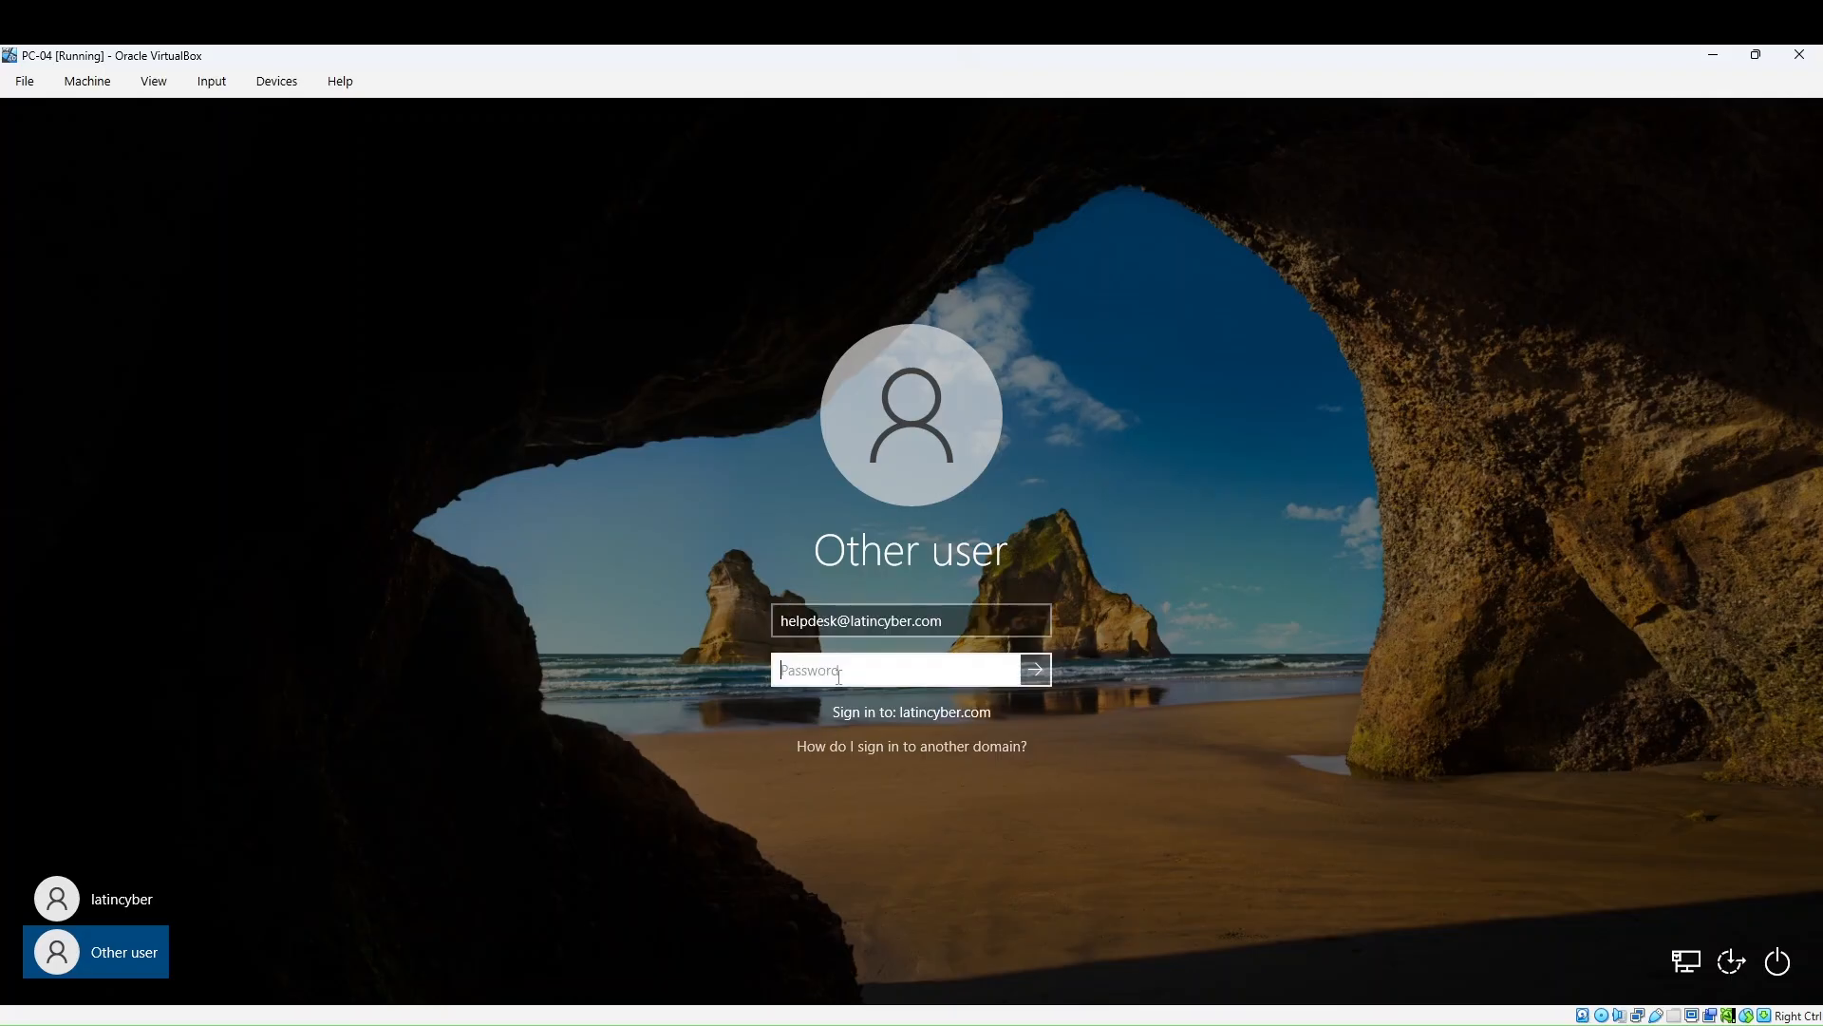
{"action": "type", "text": "************"}
{"action": "key", "text": "Return"}
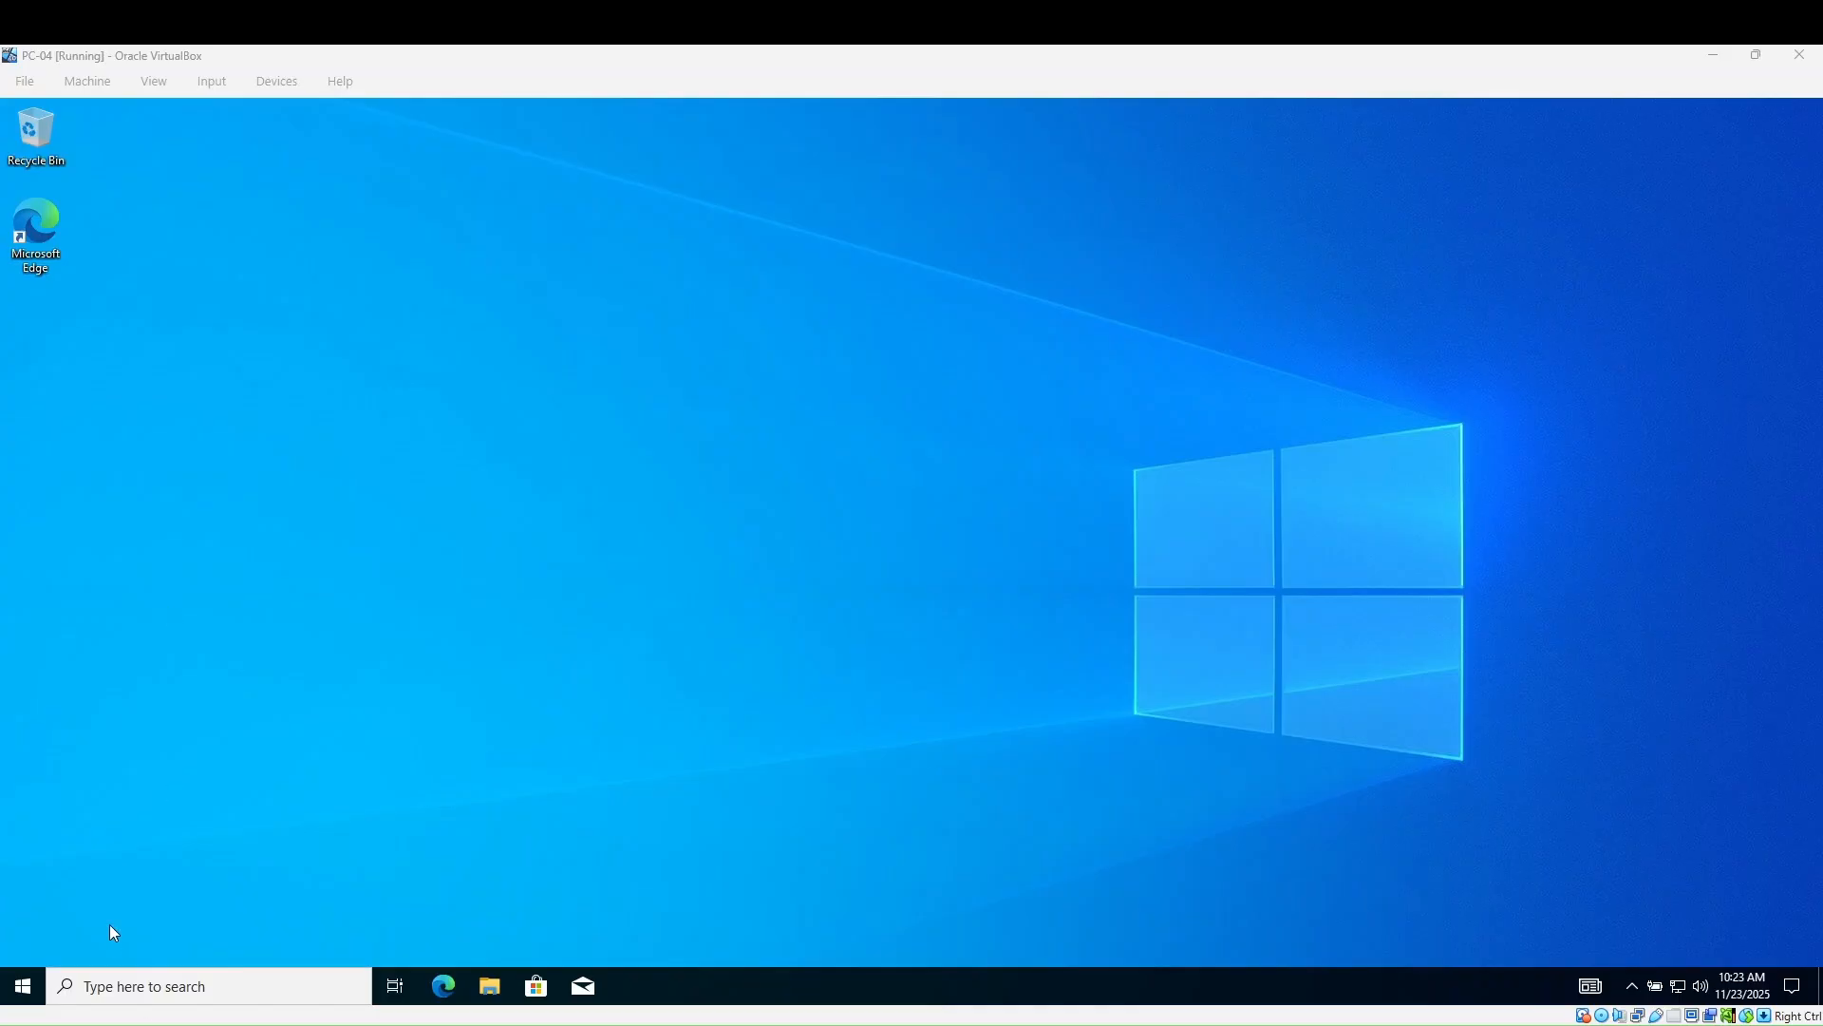
- Run ipconfig /all in a maximized Command Prompt, confirming suffix latincyber.com and DNS 192.168.1.153
{"action": "left_click", "coordinate": [154, 986]}
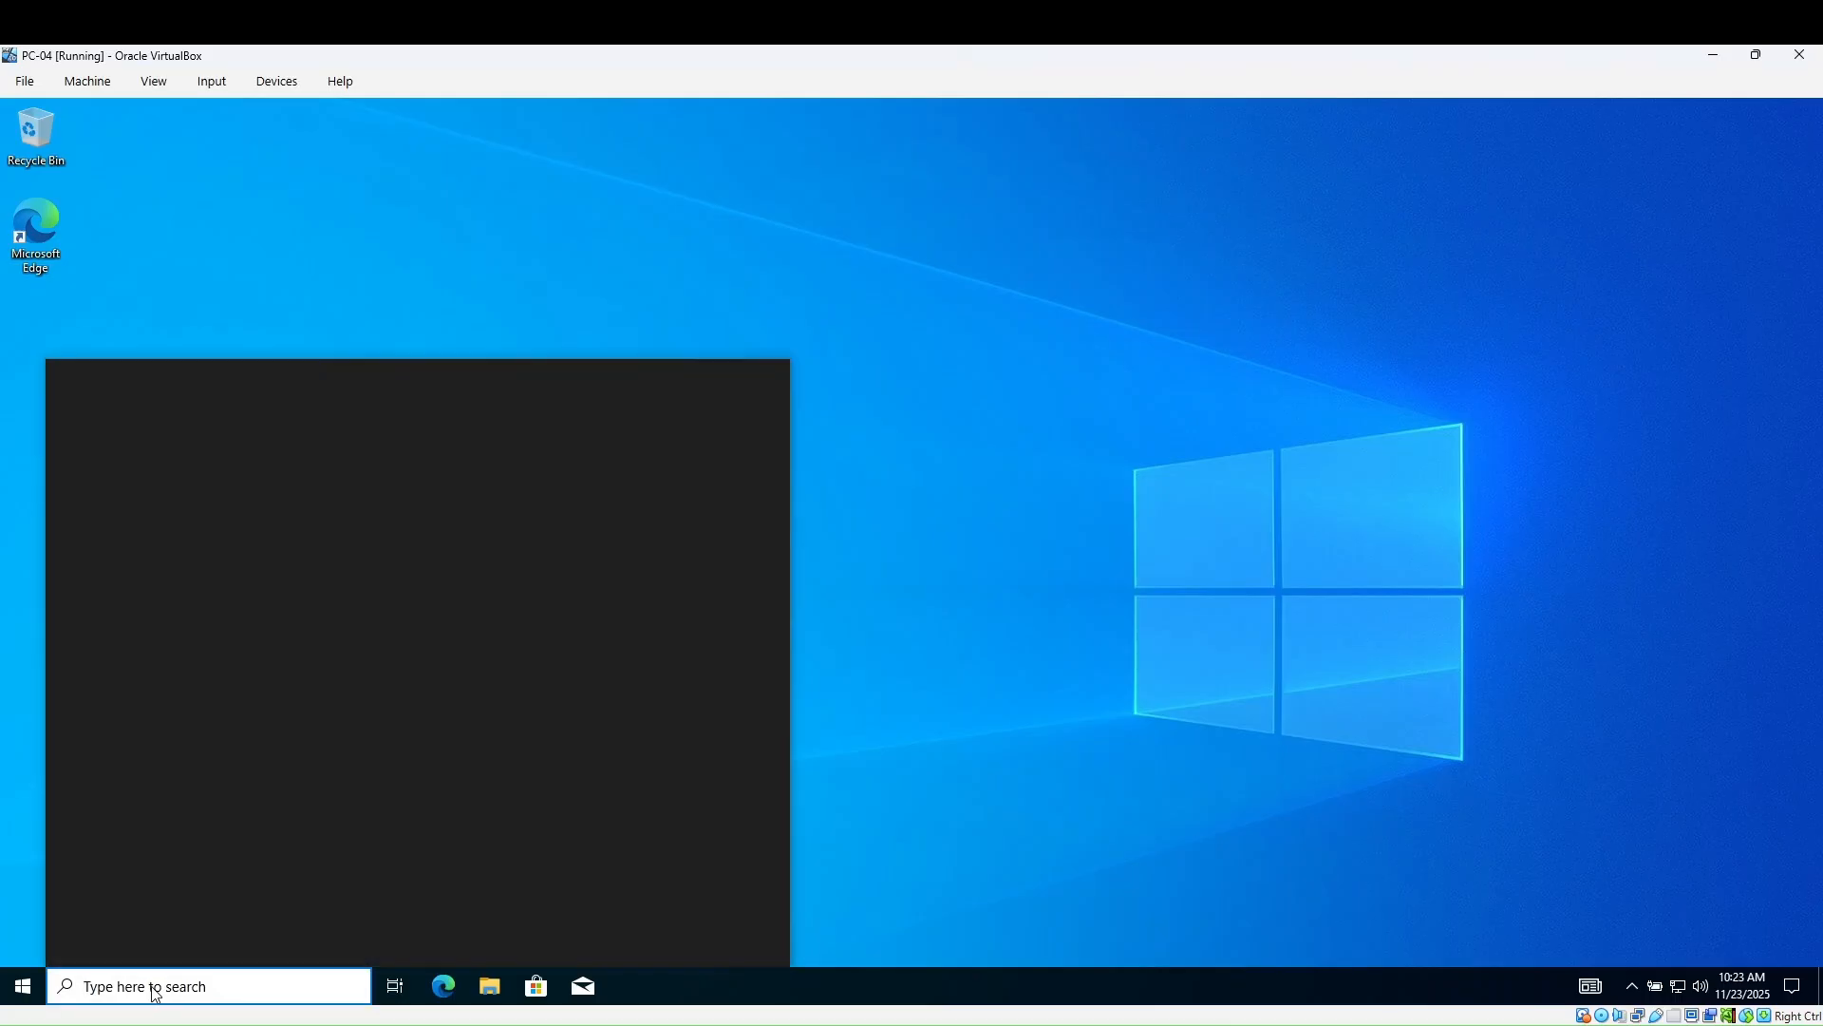
{"action": "type", "text": "cmd"}
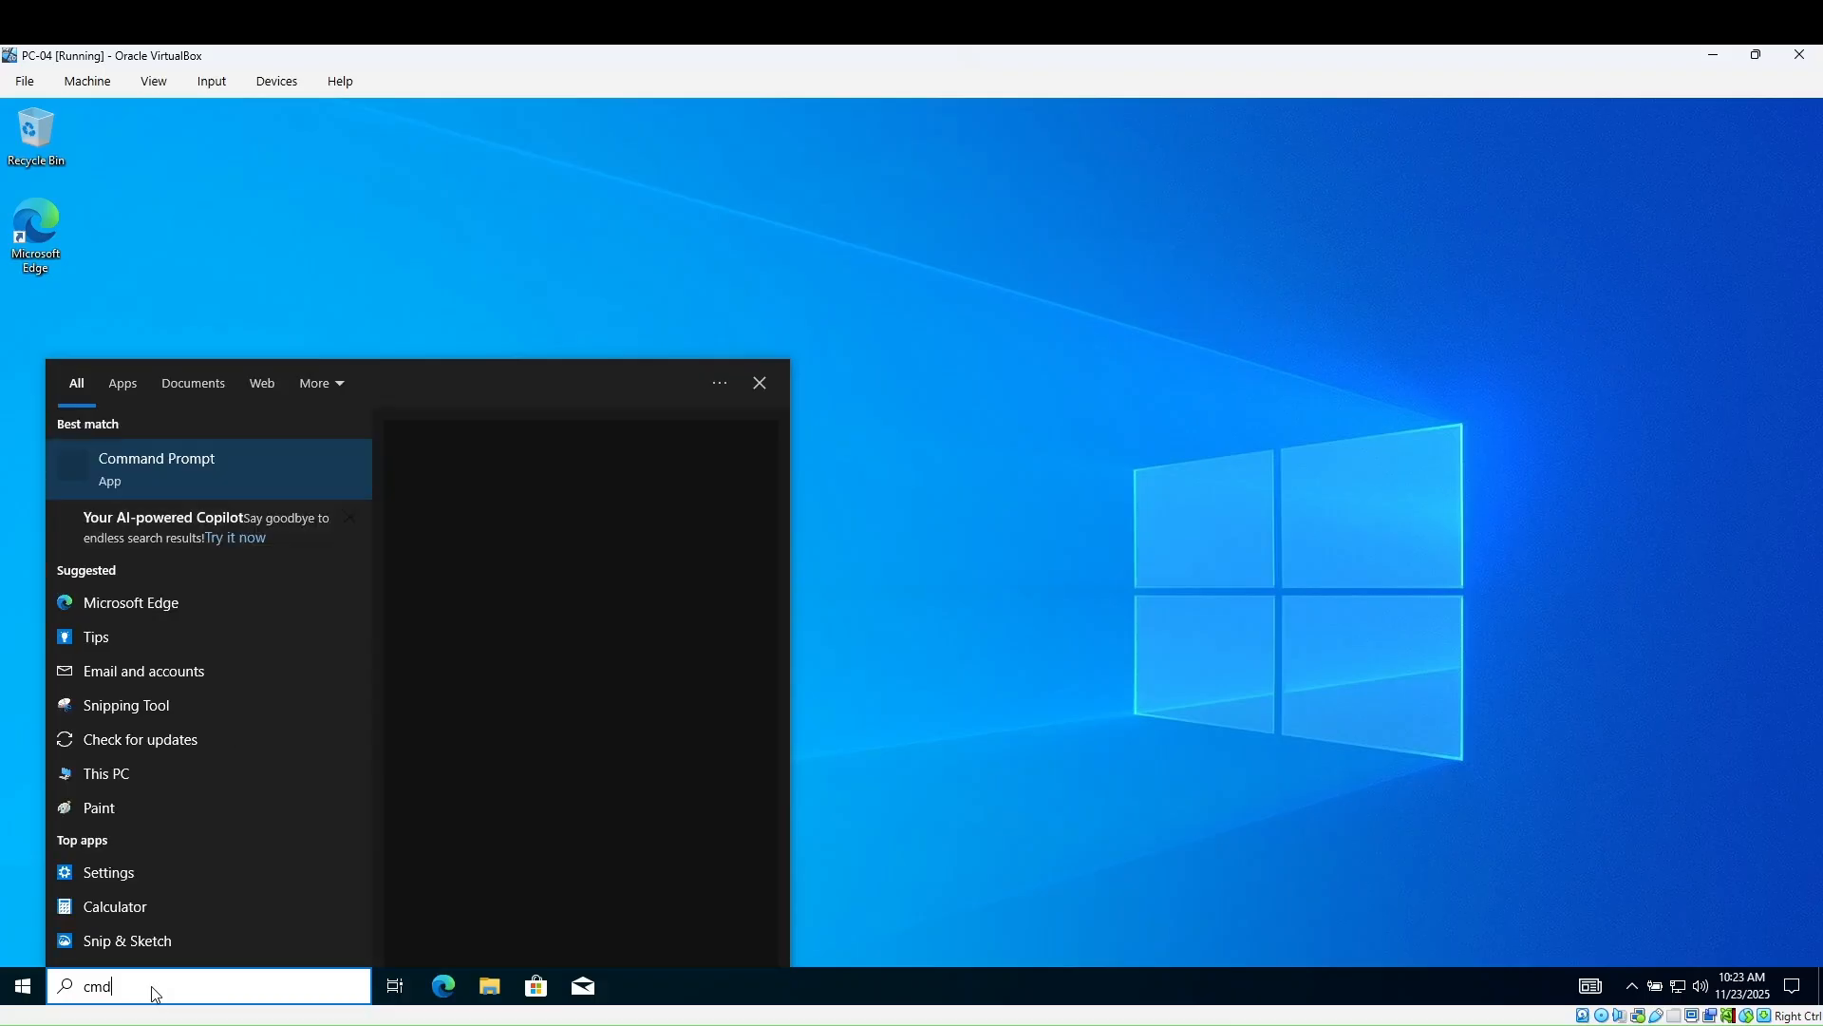
{"action": "key", "text": "Return"}
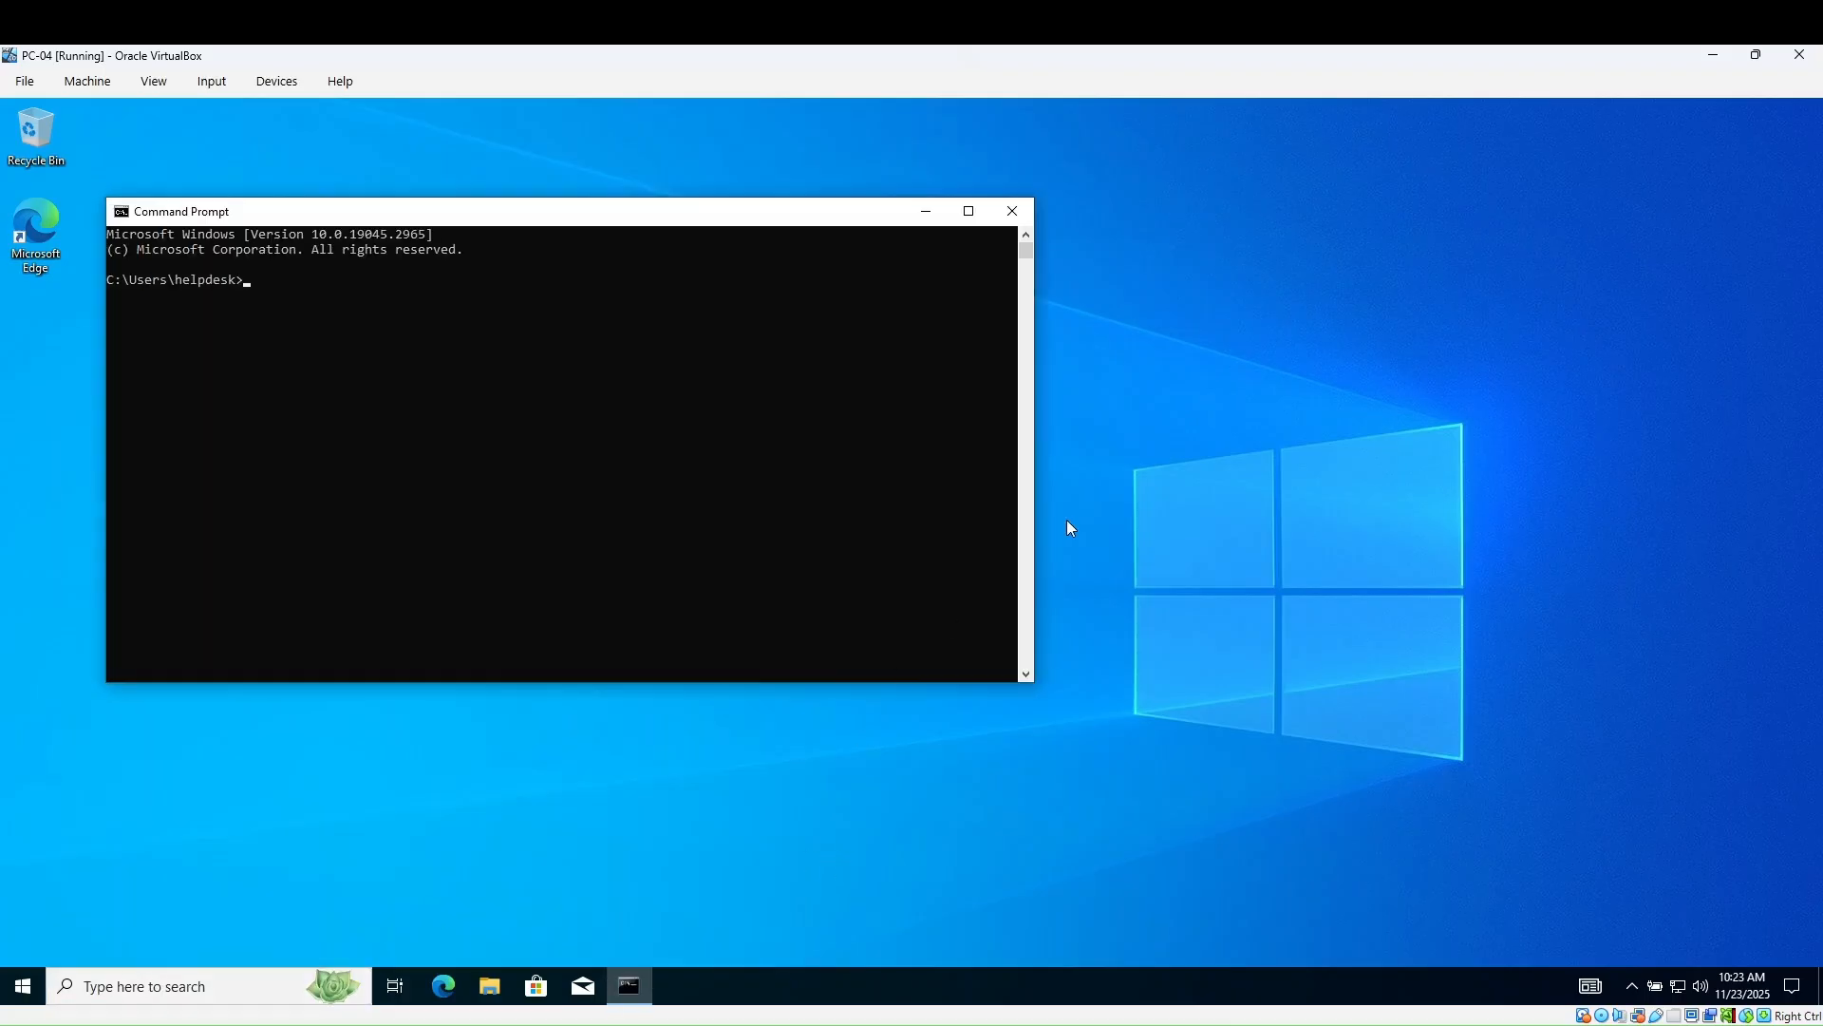
{"action": "type", "text": "ipconfig /all"}
{"action": "key", "text": "Return"}
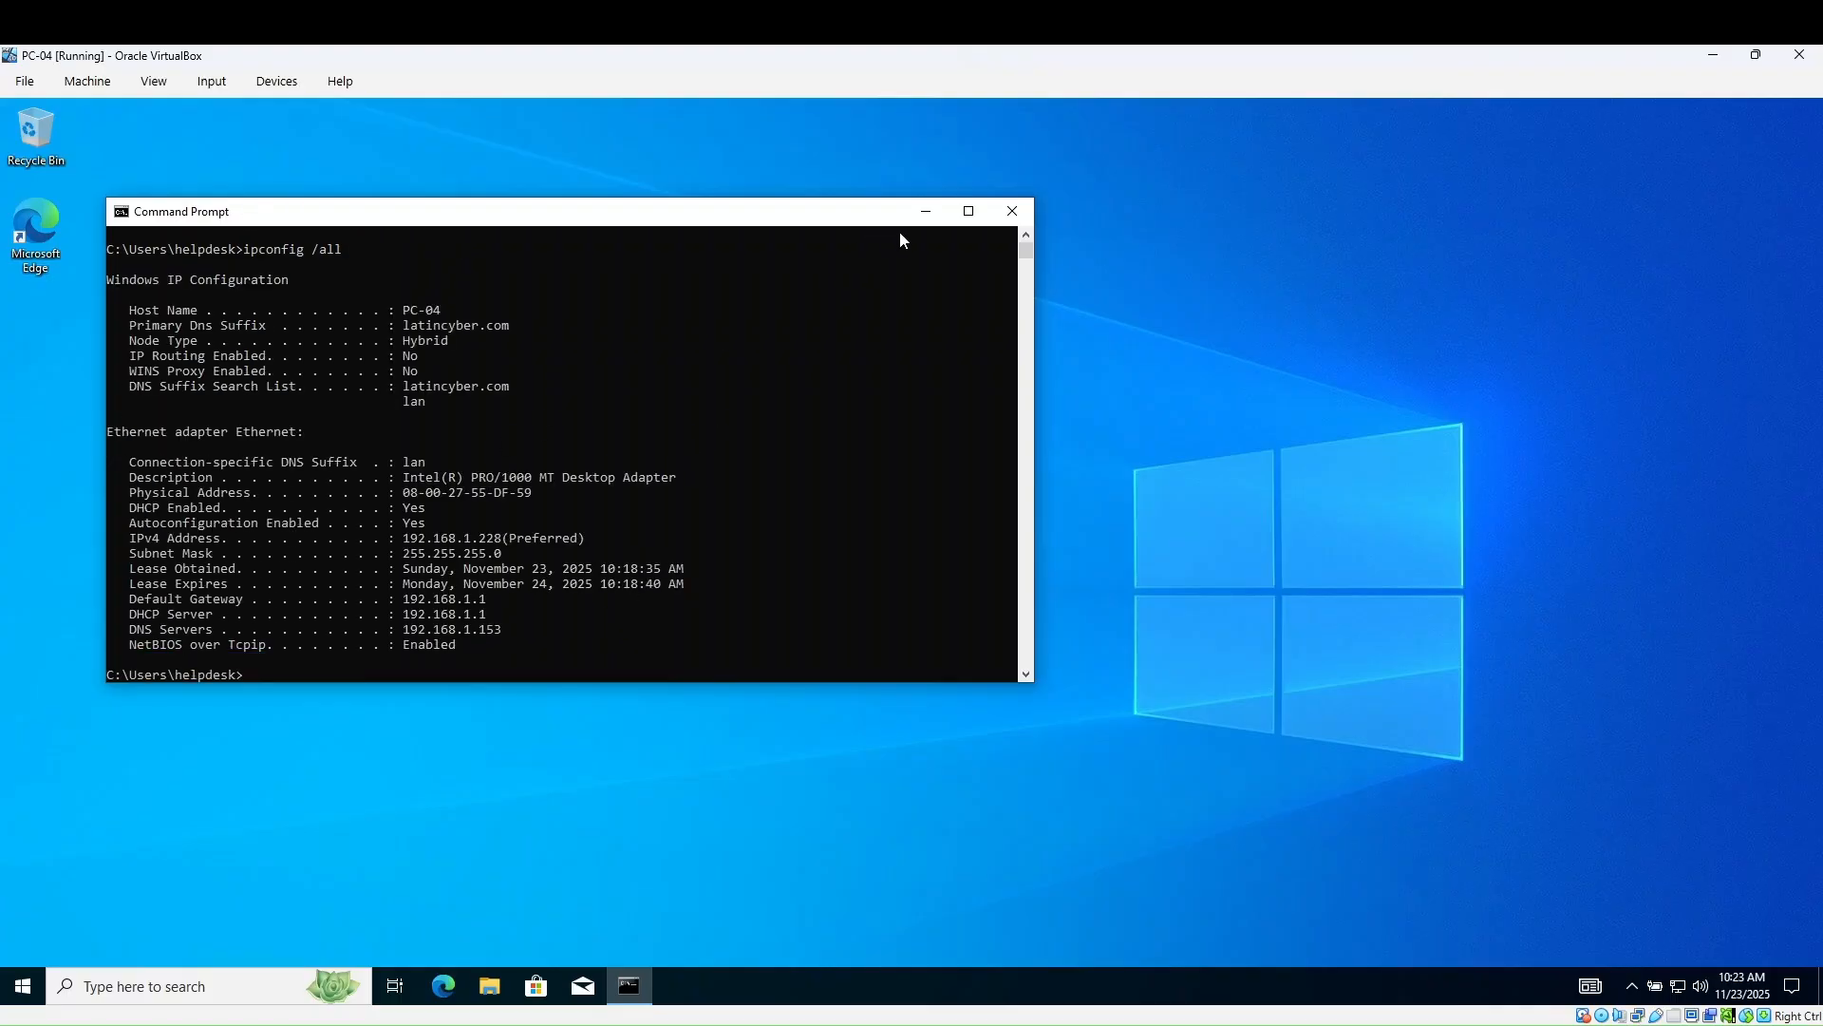
{"action": "left_click", "coordinate": [969, 211]}
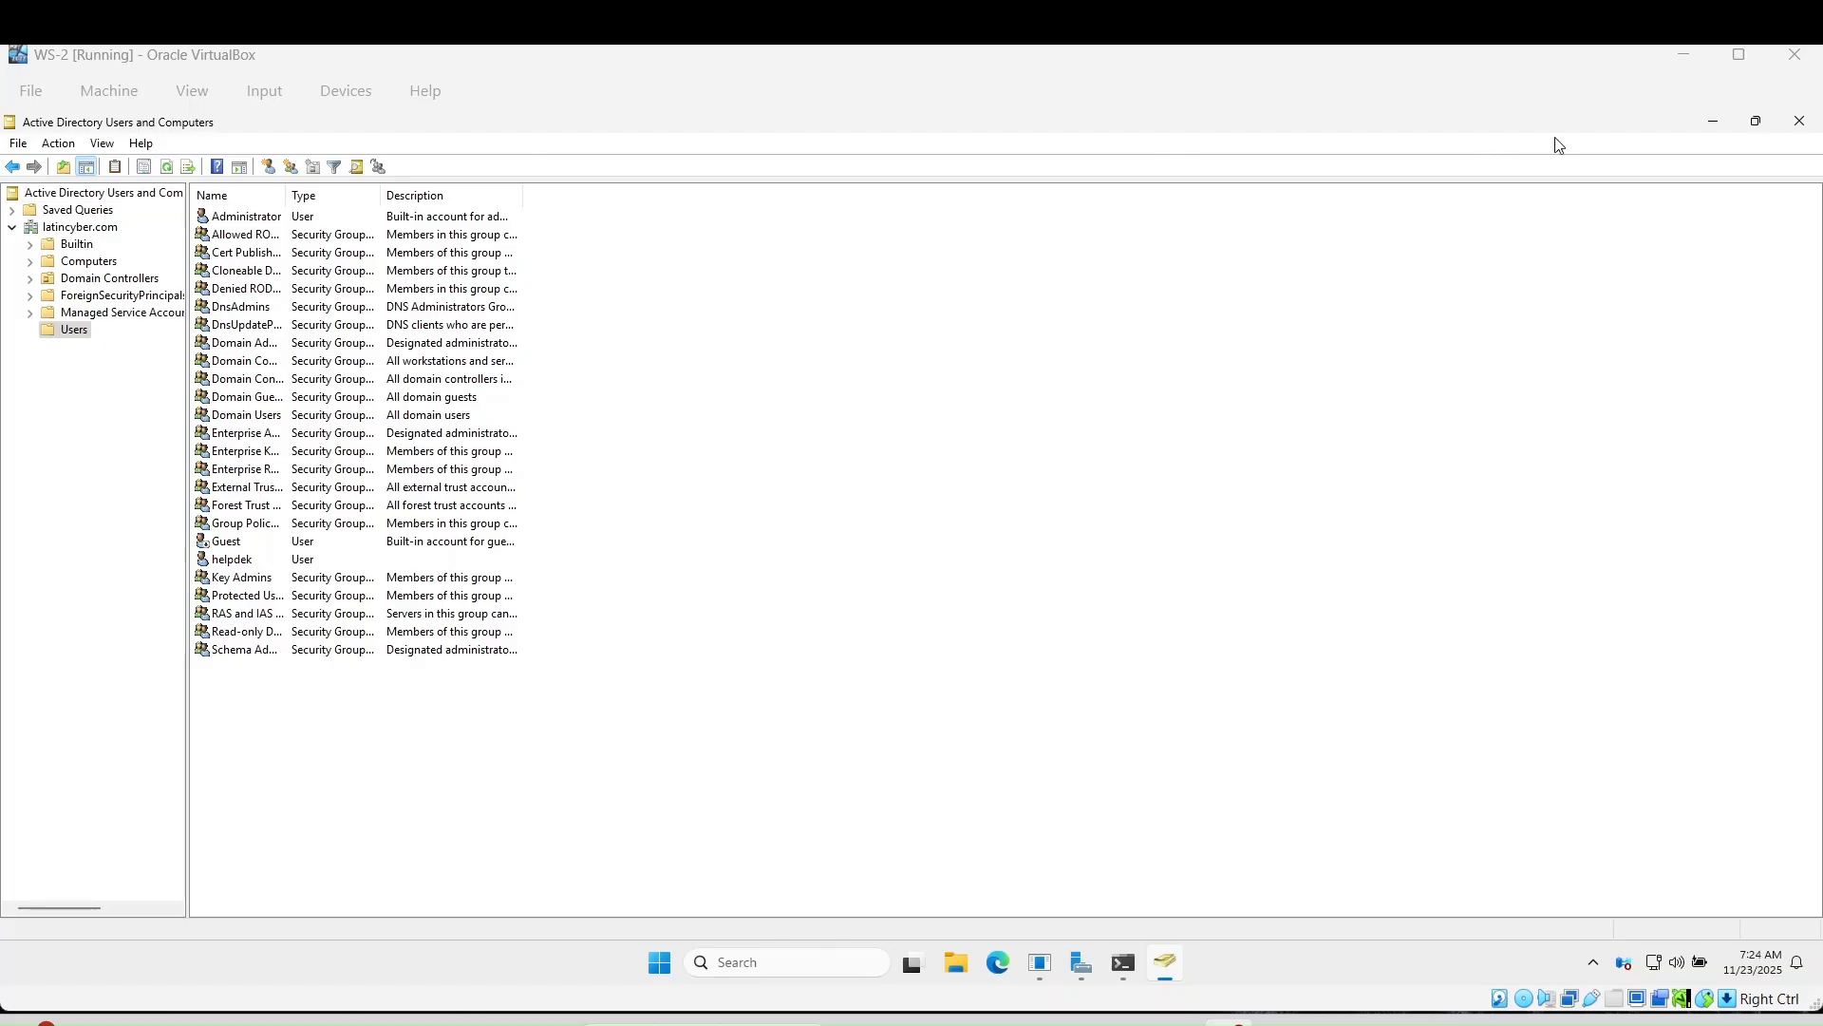
{"action": "left_click", "coordinate": [1698, 122]}
{"action": "left_click", "coordinate": [1700, 122]}
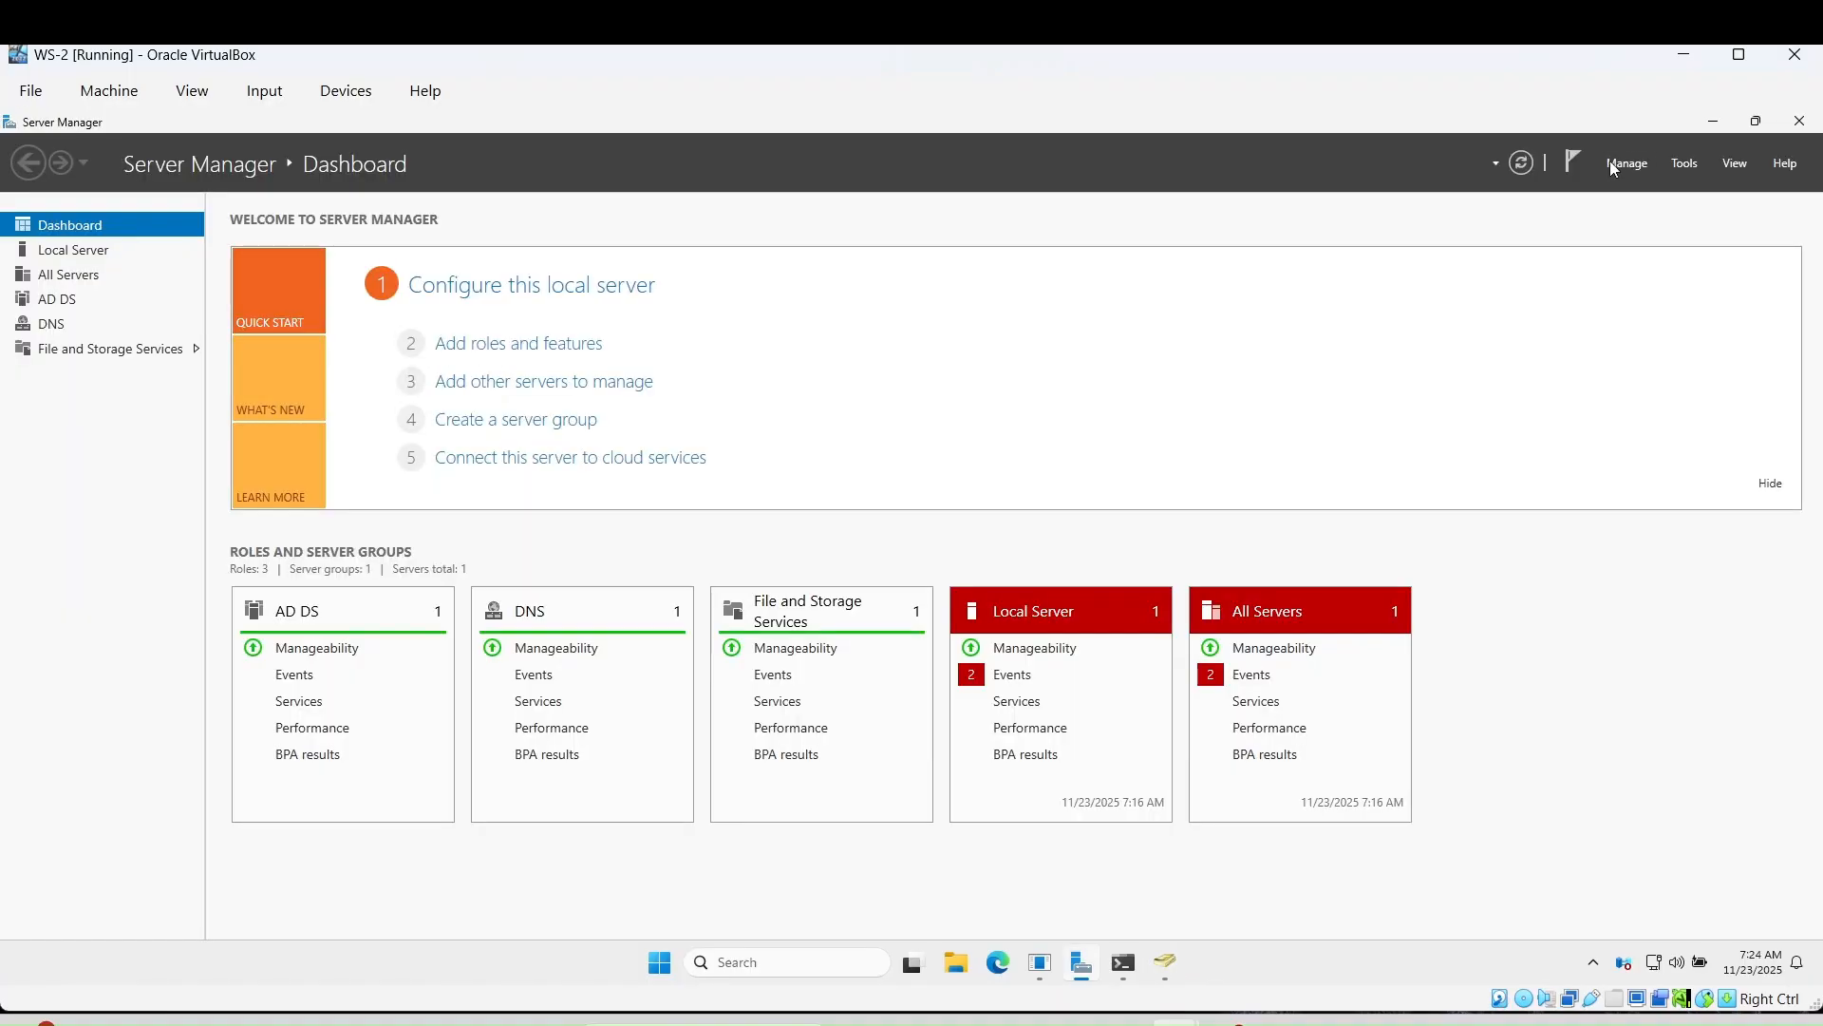
{"action": "left_click", "coordinate": [92, 255]}
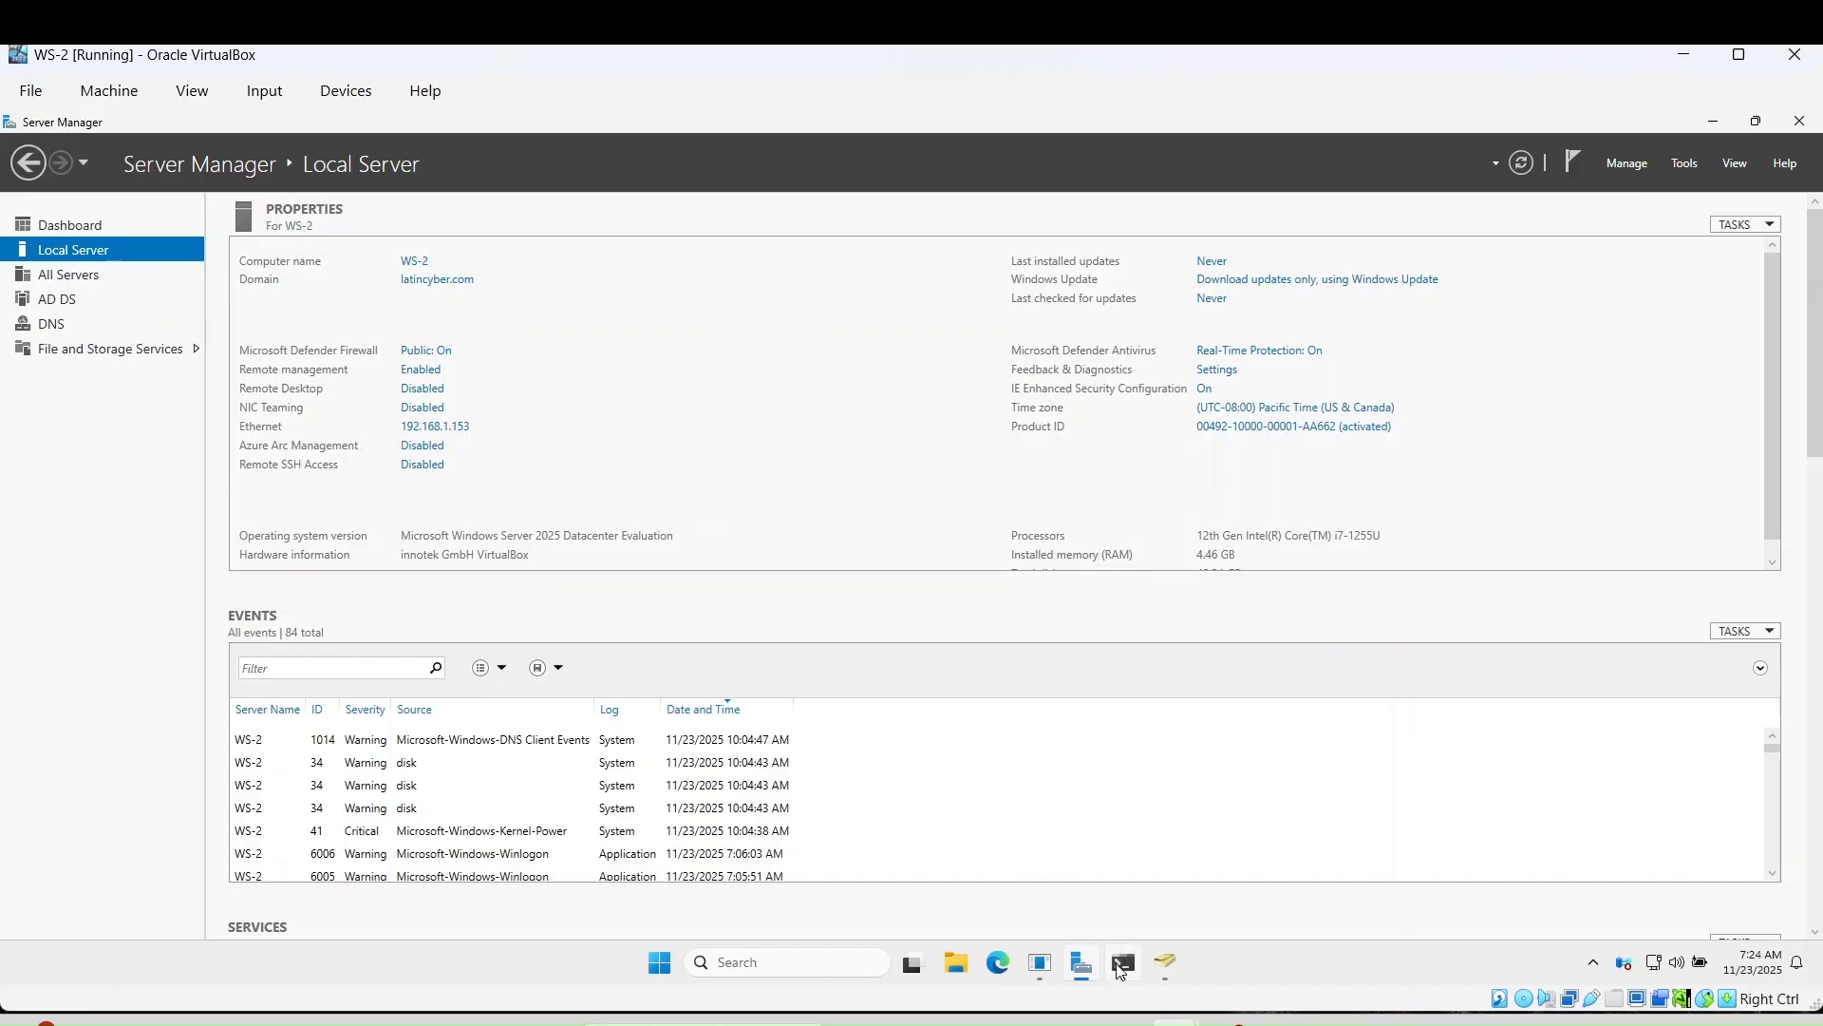
{"action": "left_click", "coordinate": [1165, 963]}
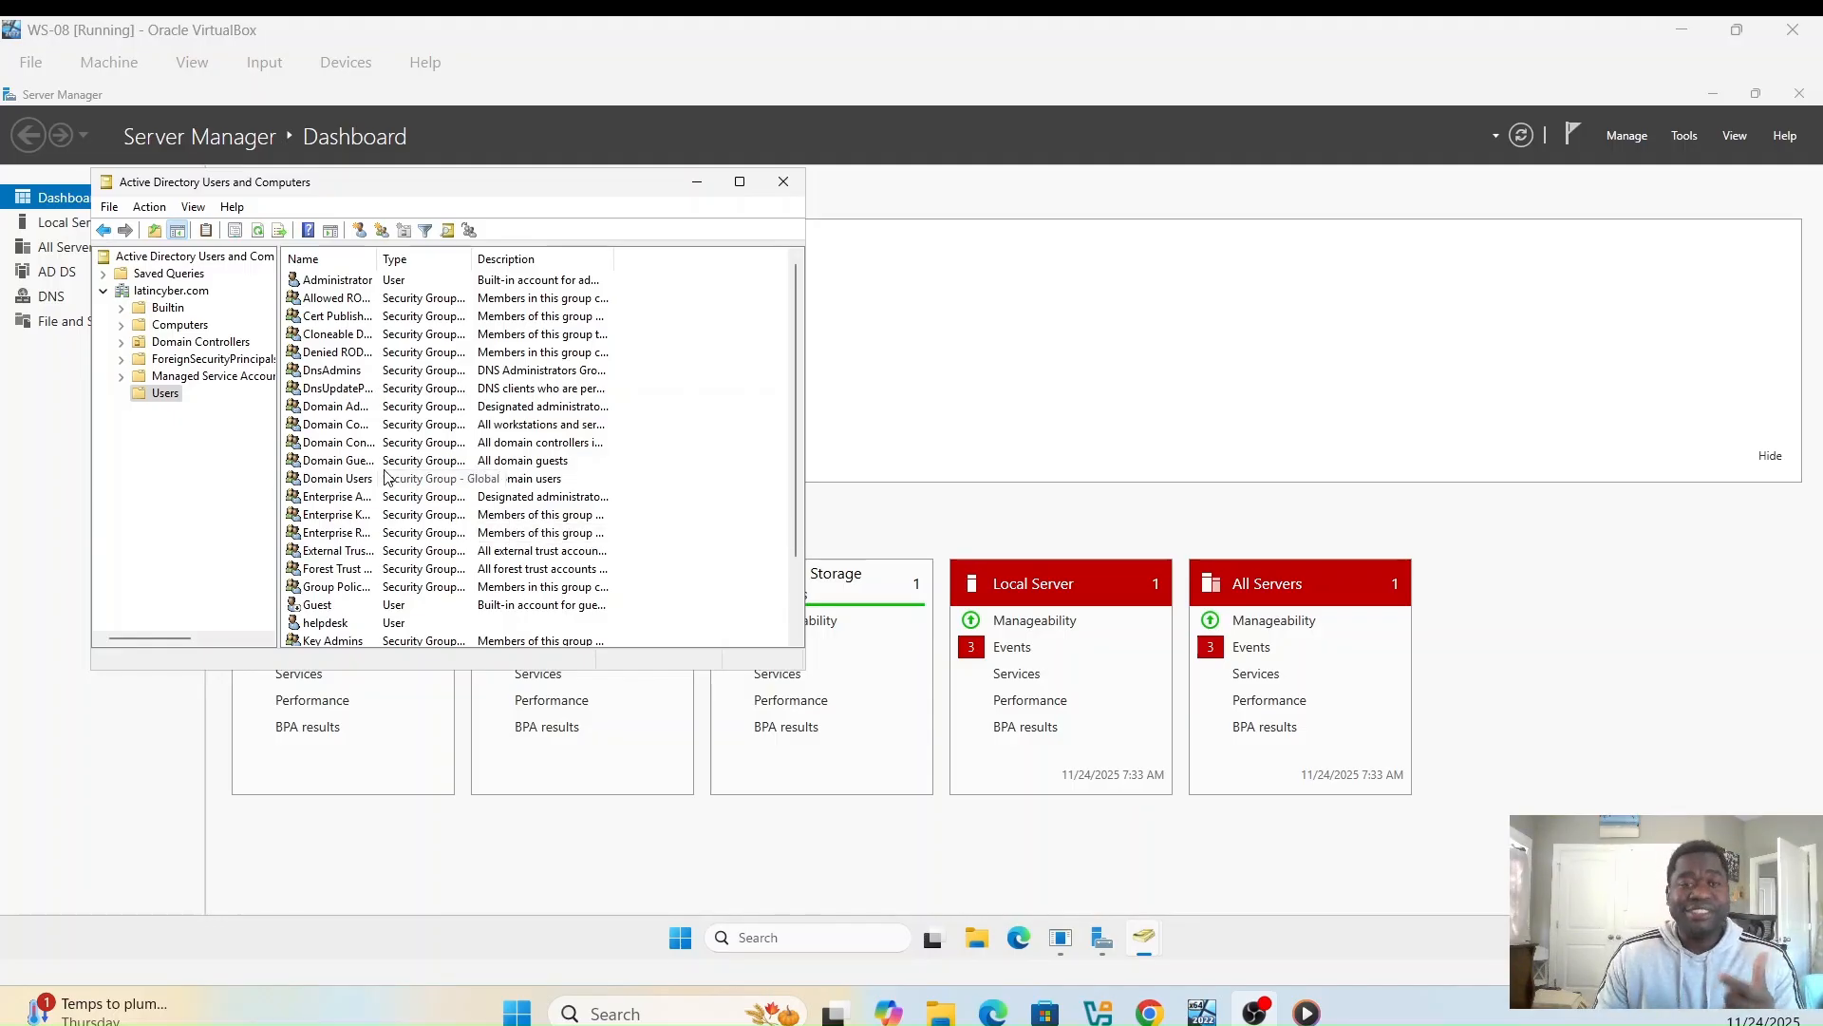
- Check helpdesk's Remote Desktop Services Profile and Remote control tabs, close, then right-click the account
{"action": "scroll", "coordinate": [708, 524], "scroll_direction": "down", "scroll_amount": 1}
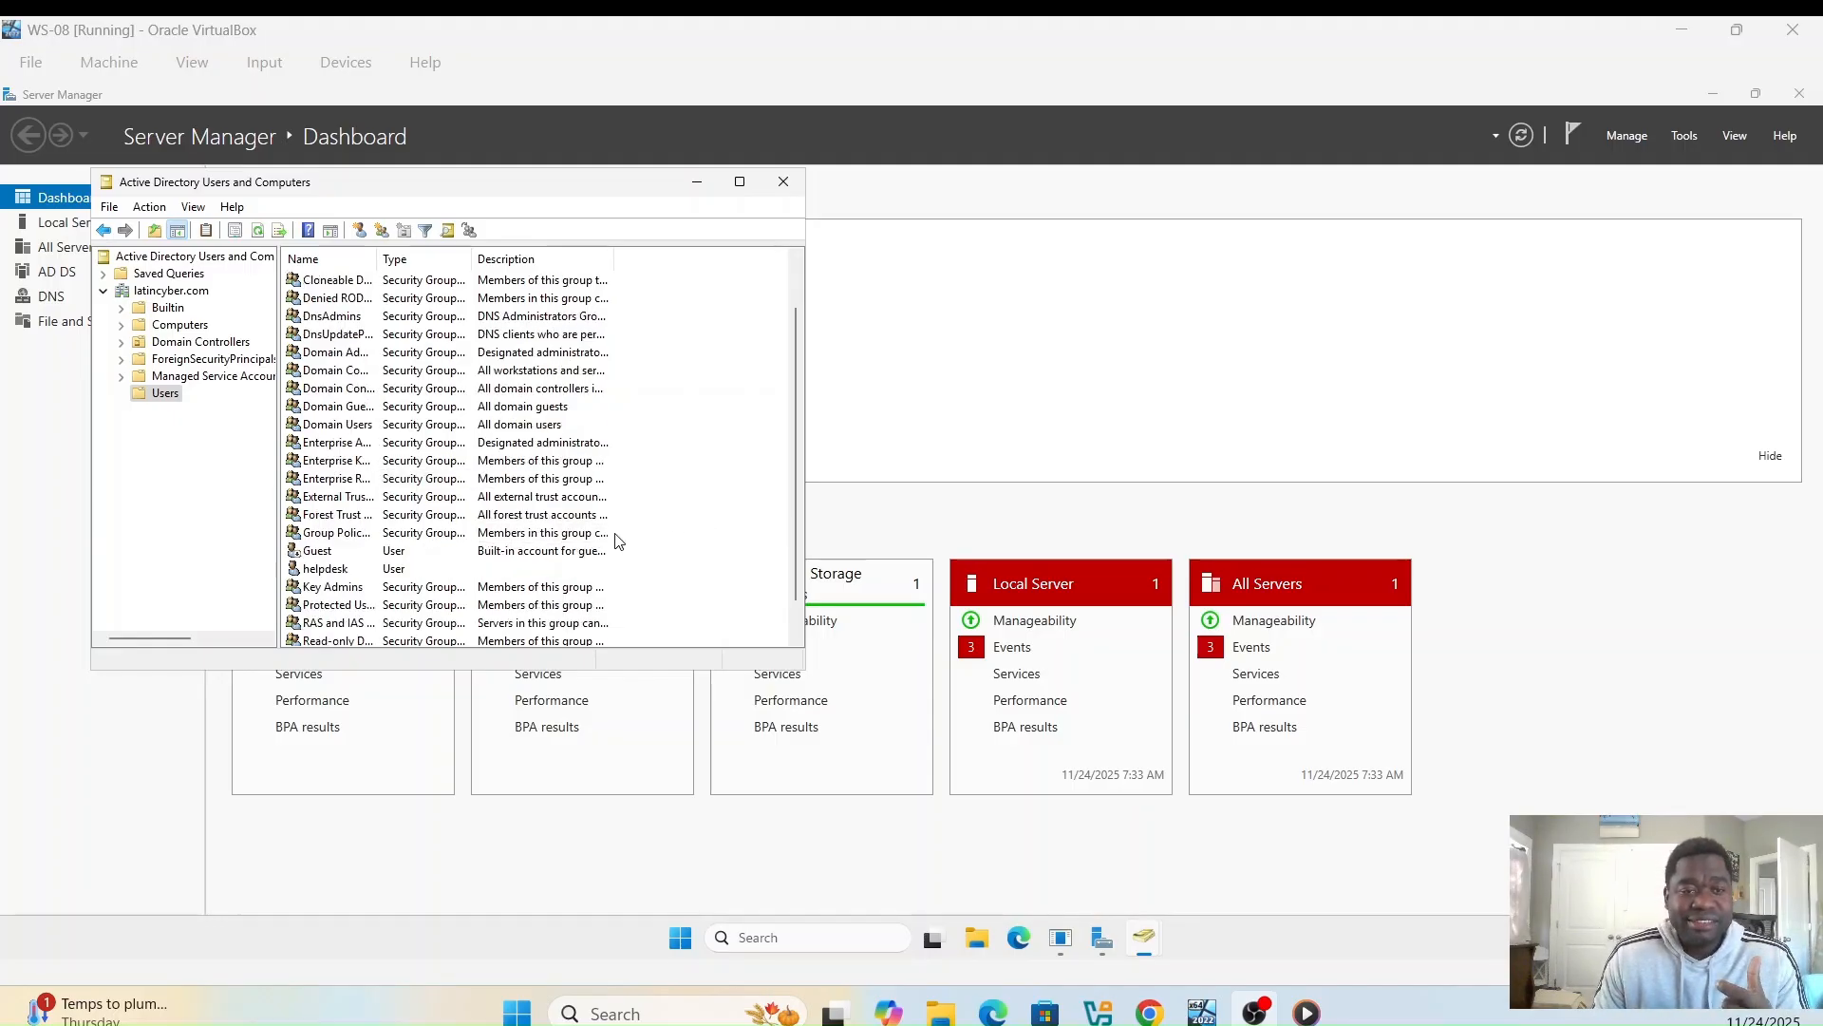
{"action": "left_click", "coordinate": [335, 569]}
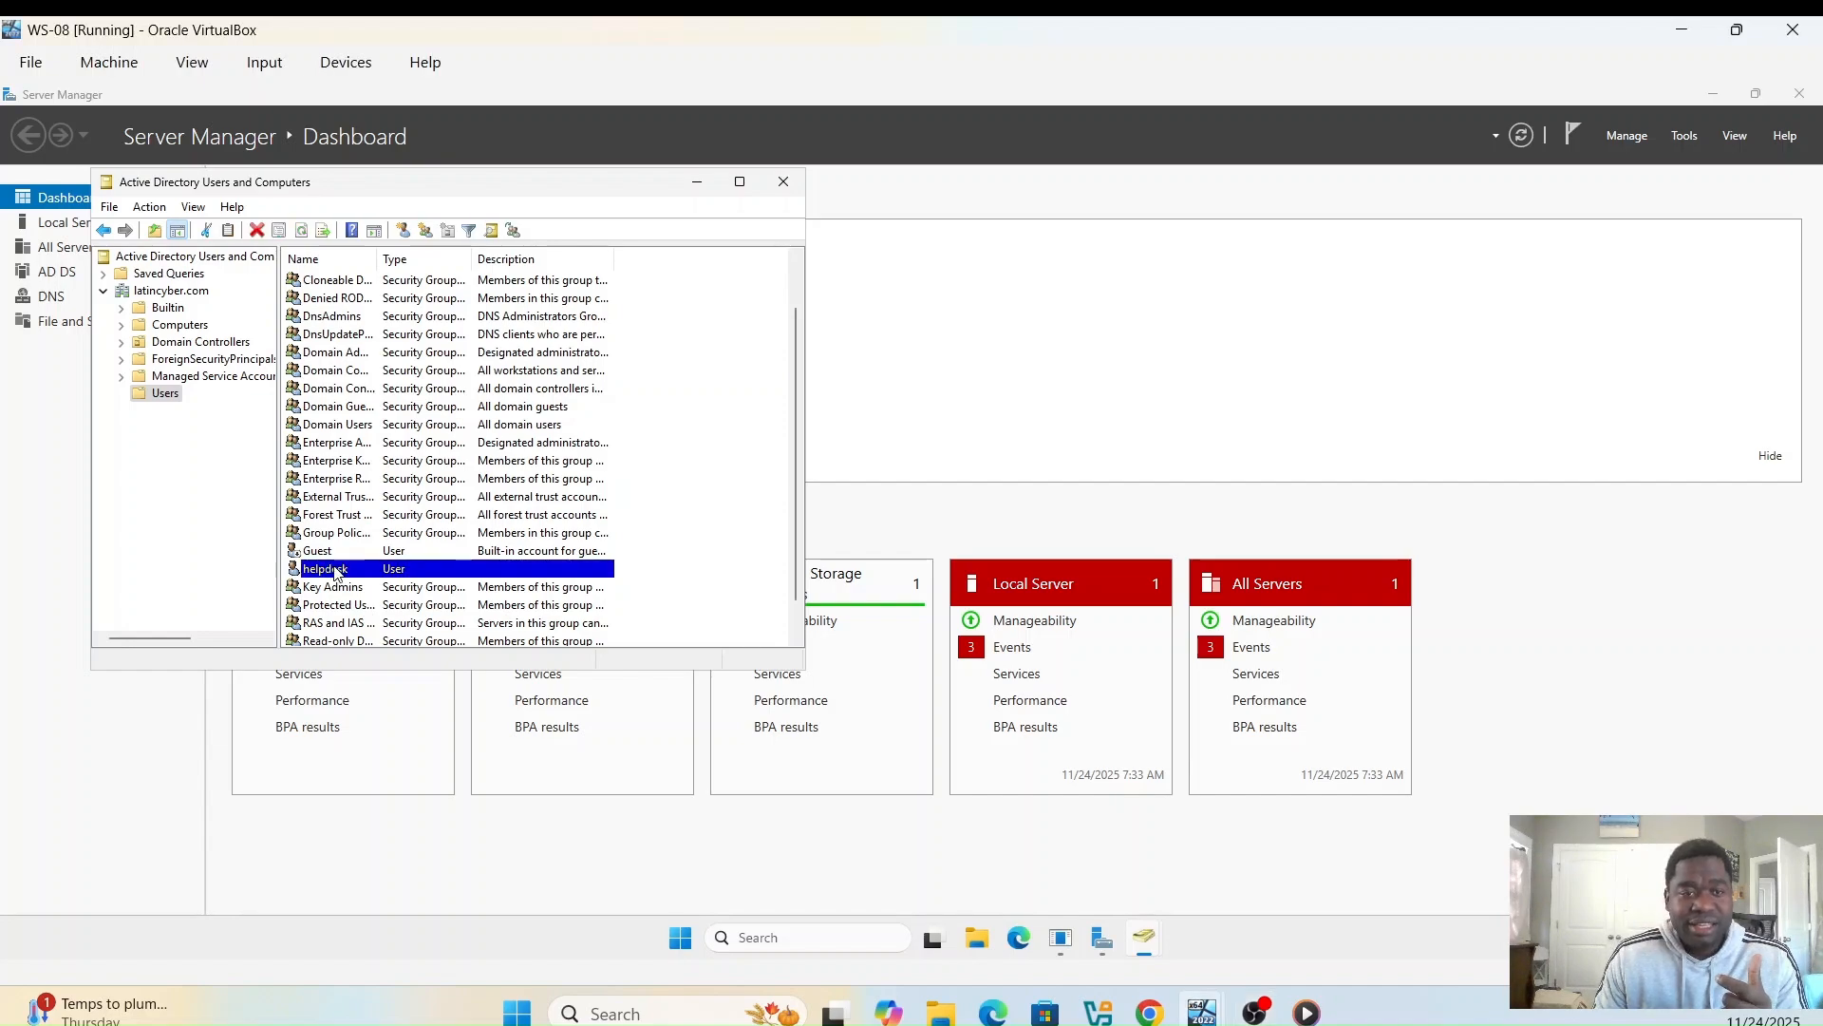
{"action": "double_click", "coordinate": [335, 570]}
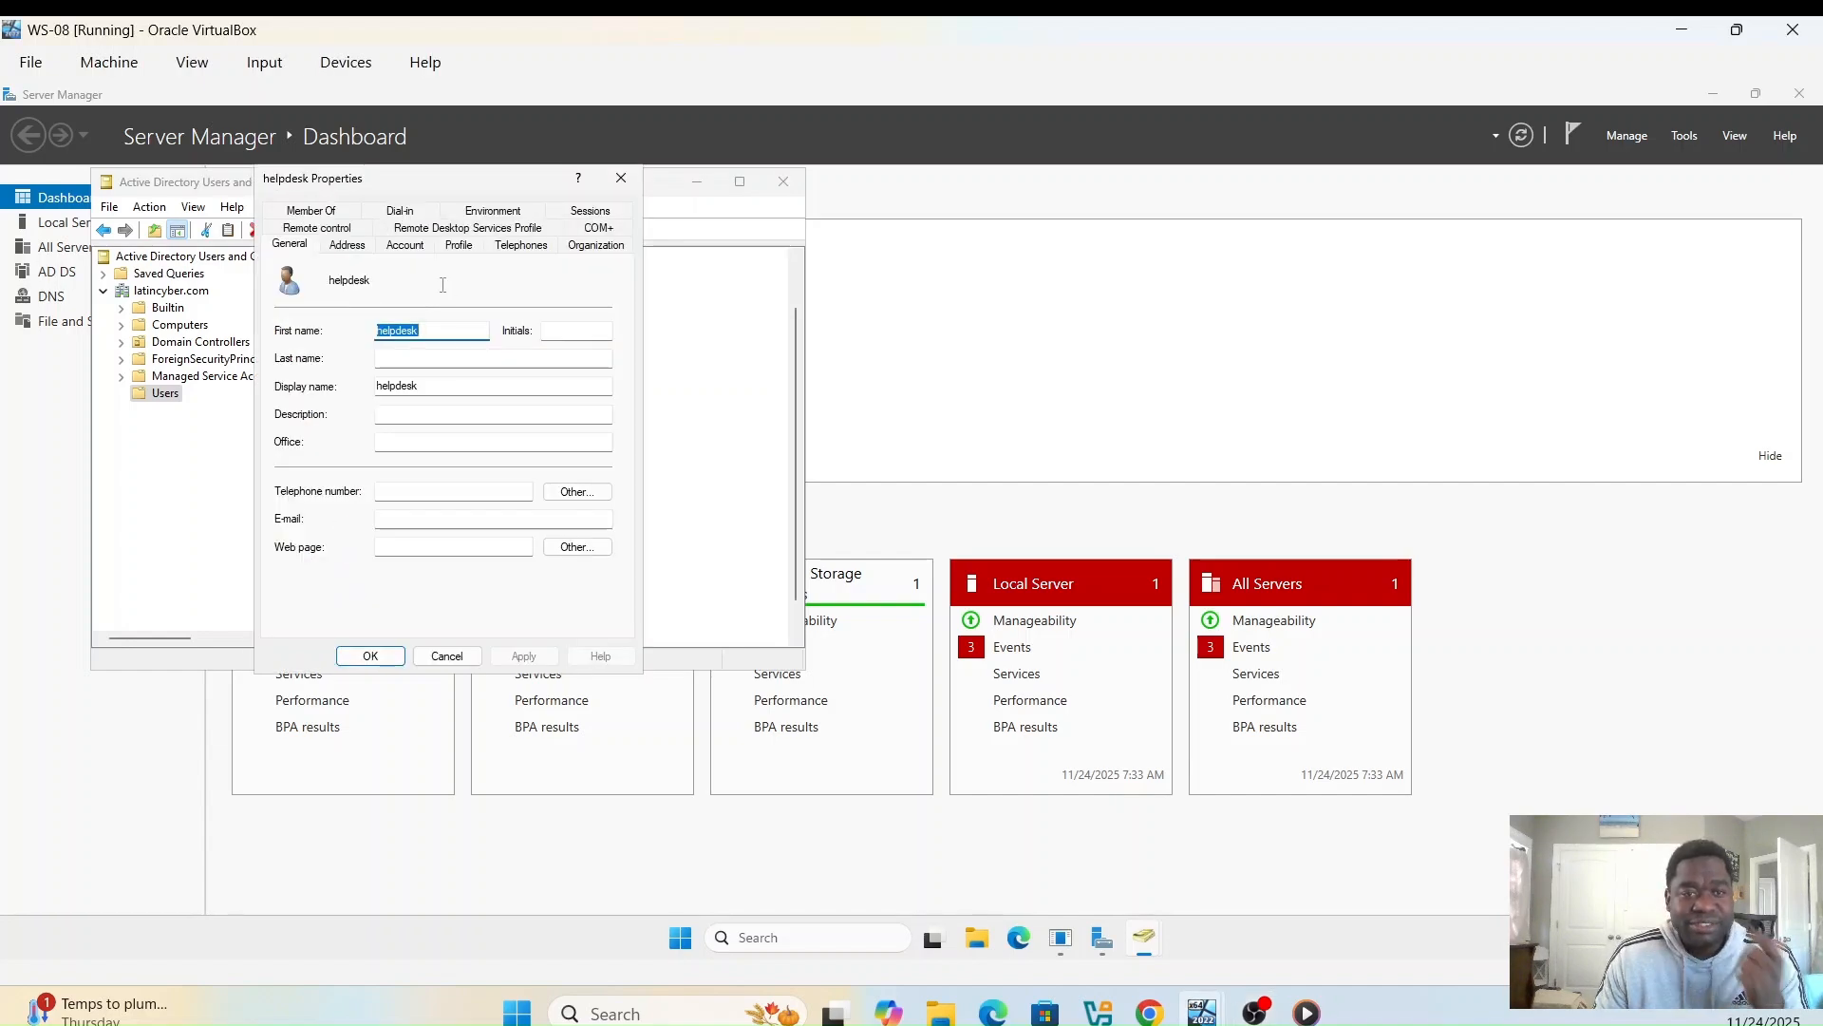
{"action": "left_click", "coordinate": [435, 229]}
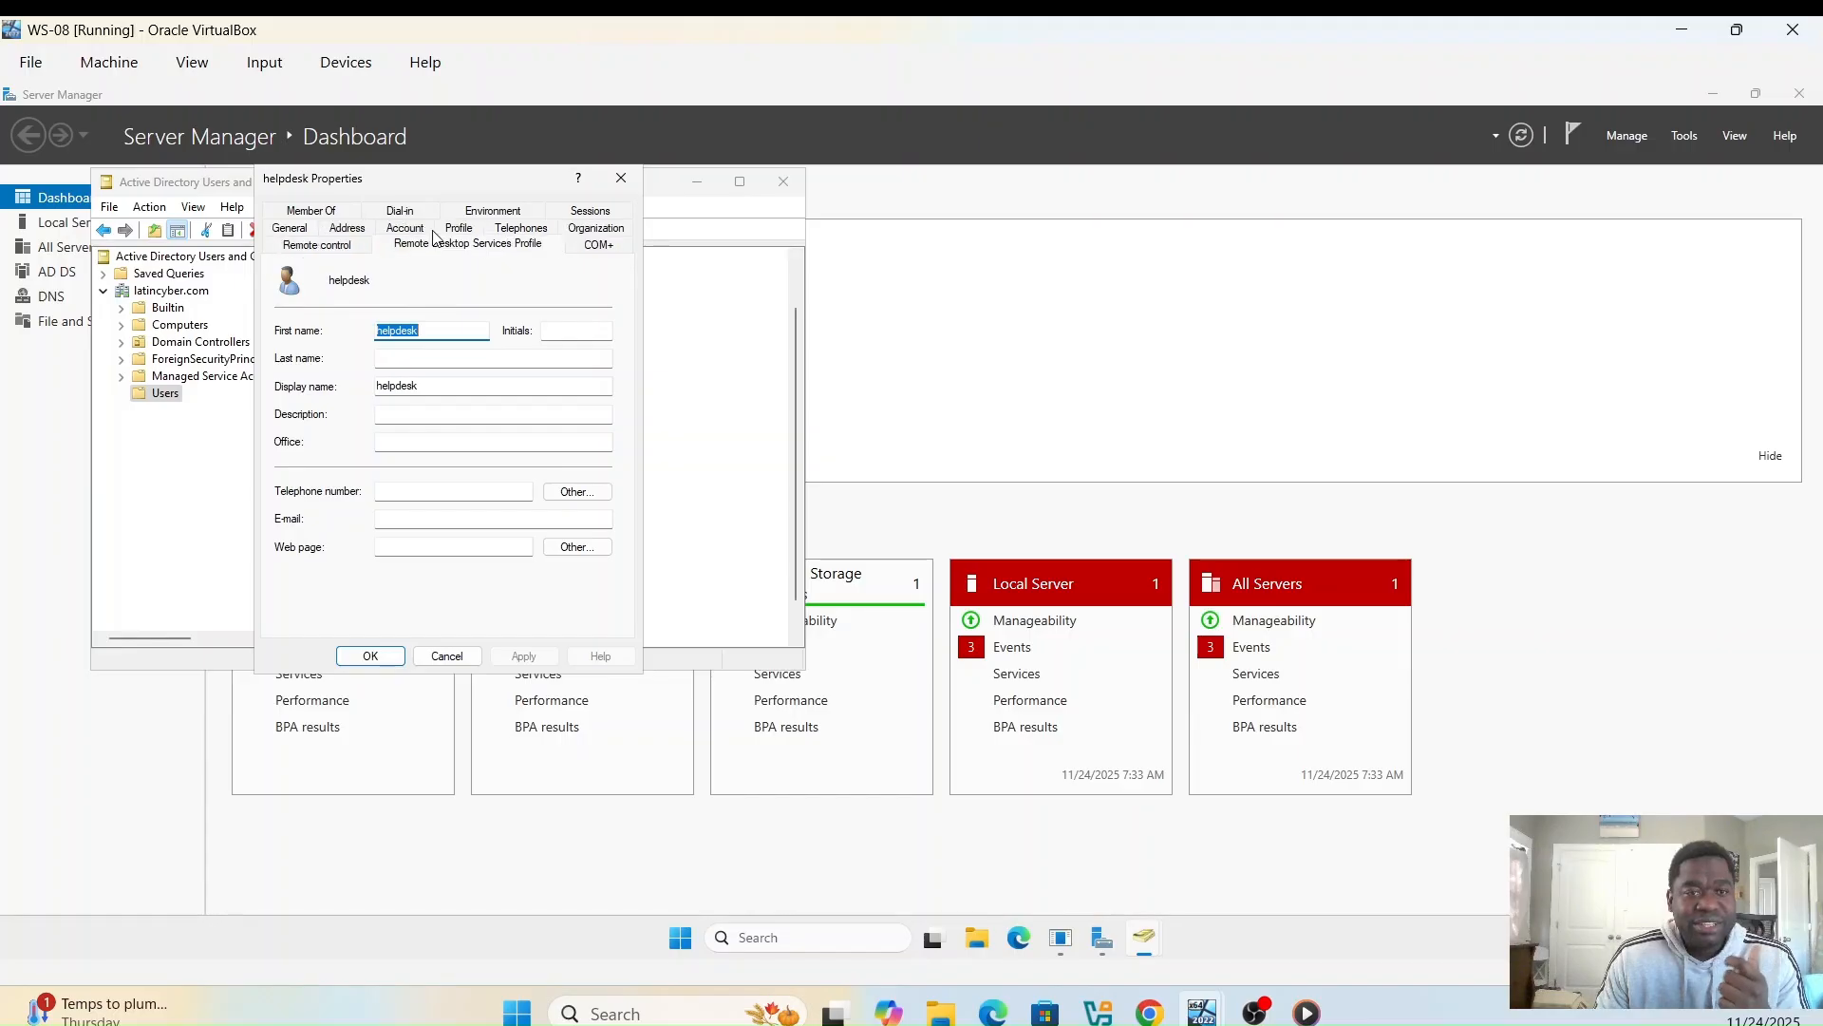
{"action": "left_click", "coordinate": [323, 248]}
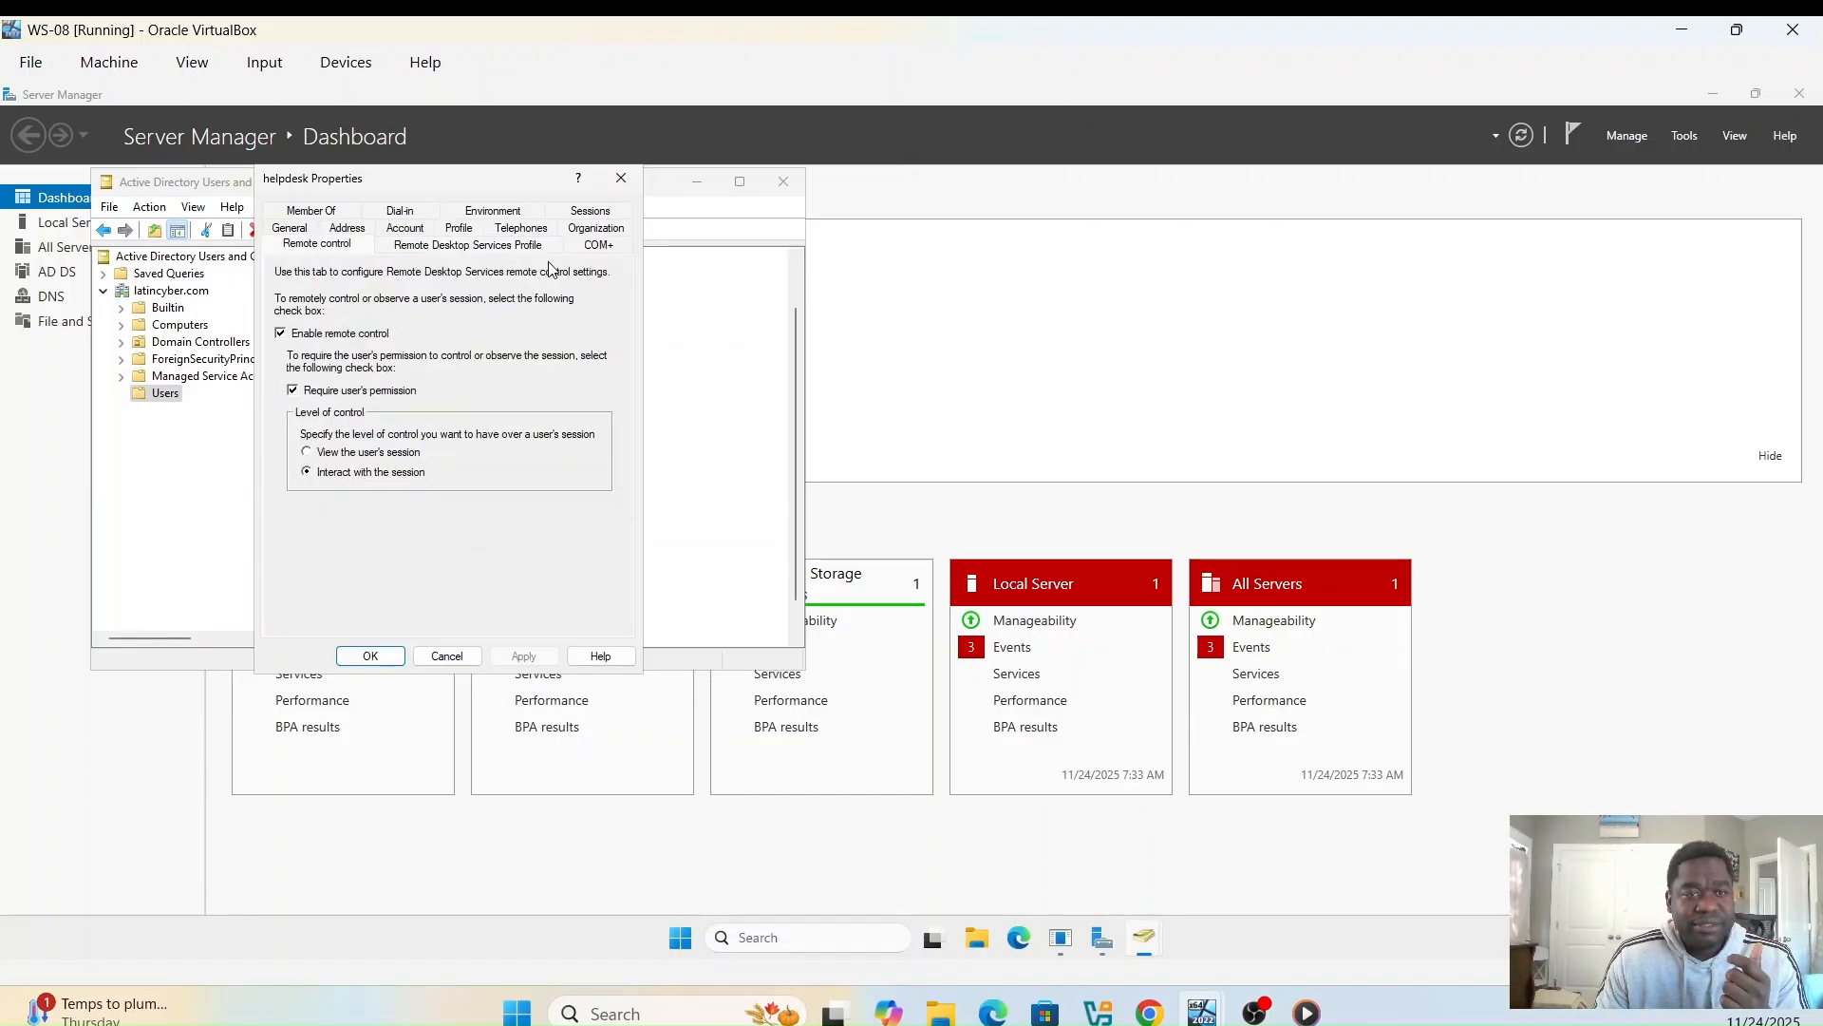
{"action": "left_click", "coordinate": [621, 178]}
{"action": "right_click", "coordinate": [405, 573]}
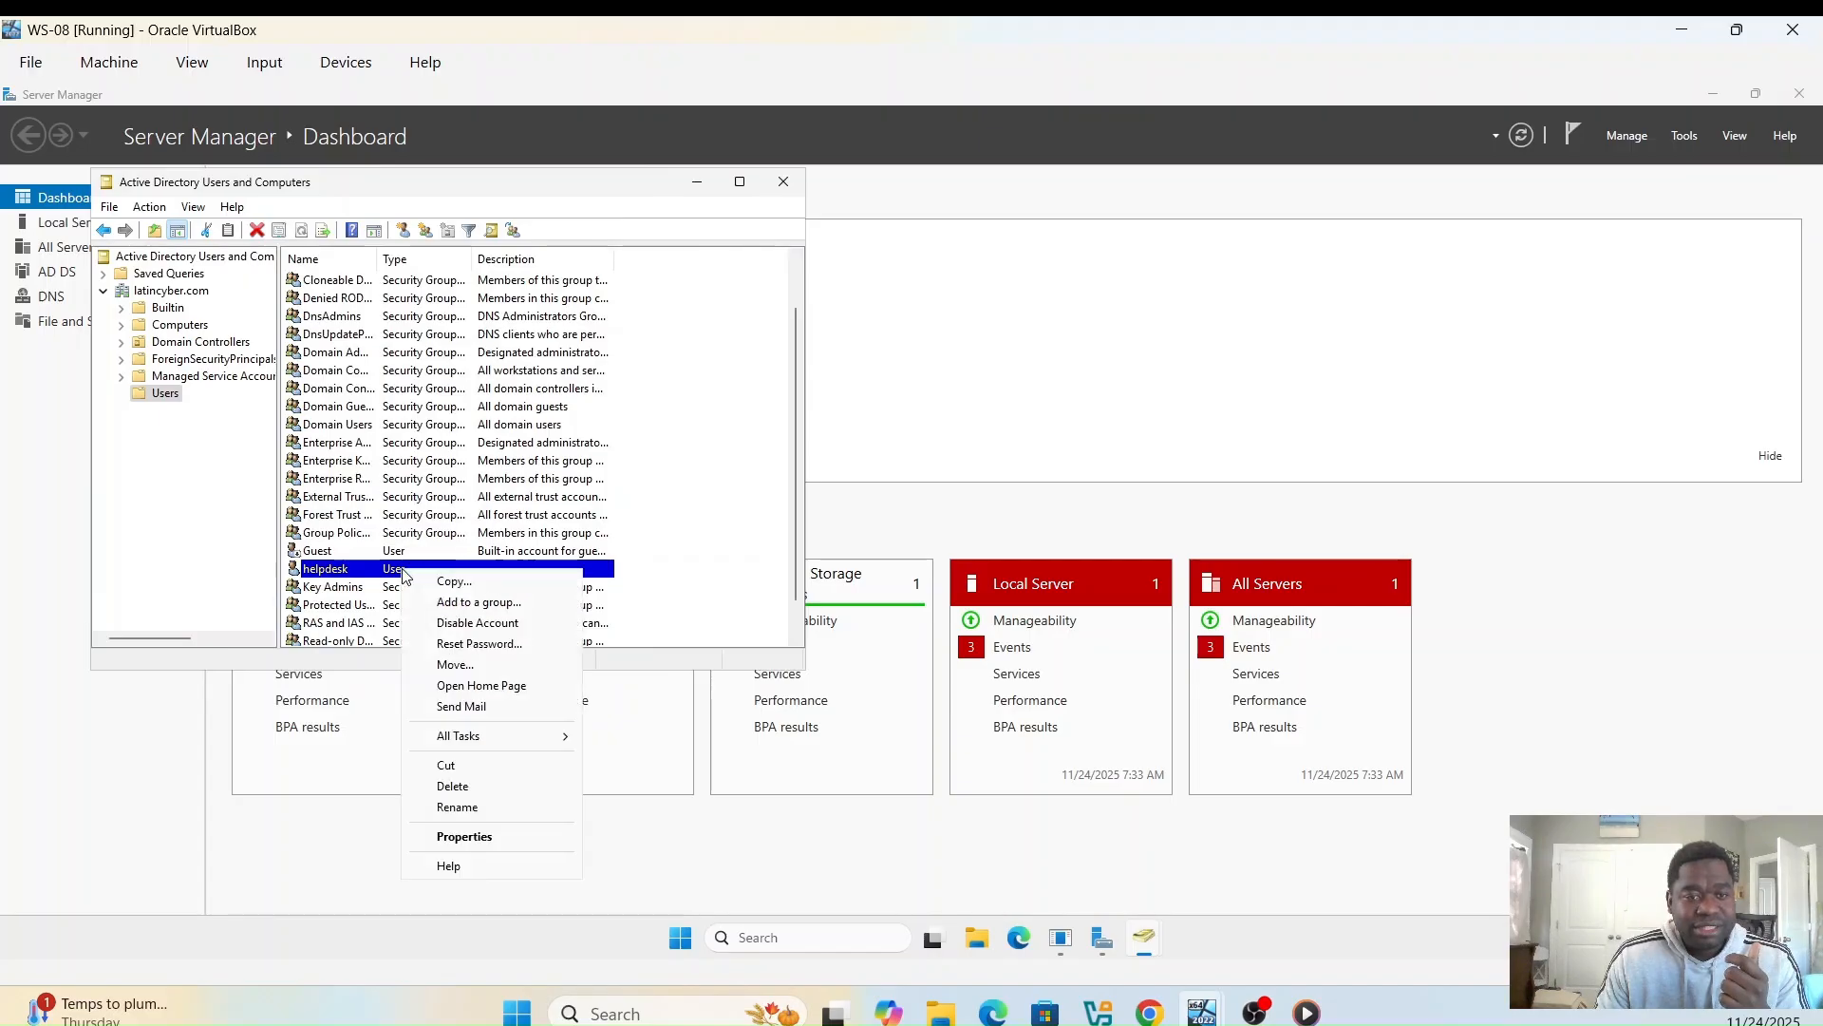